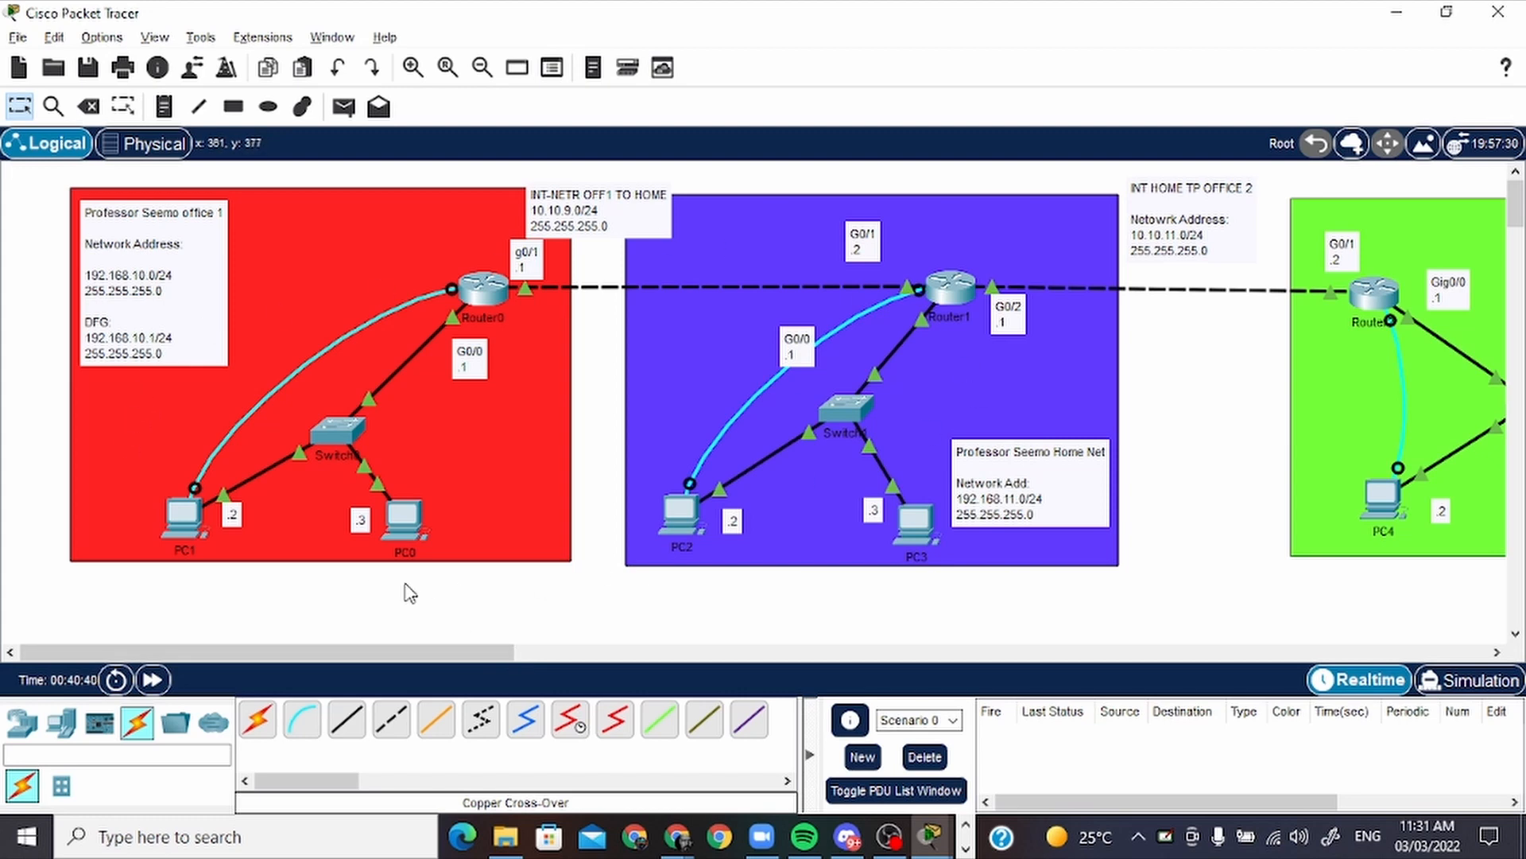
drag(443, 648, 517, 642)
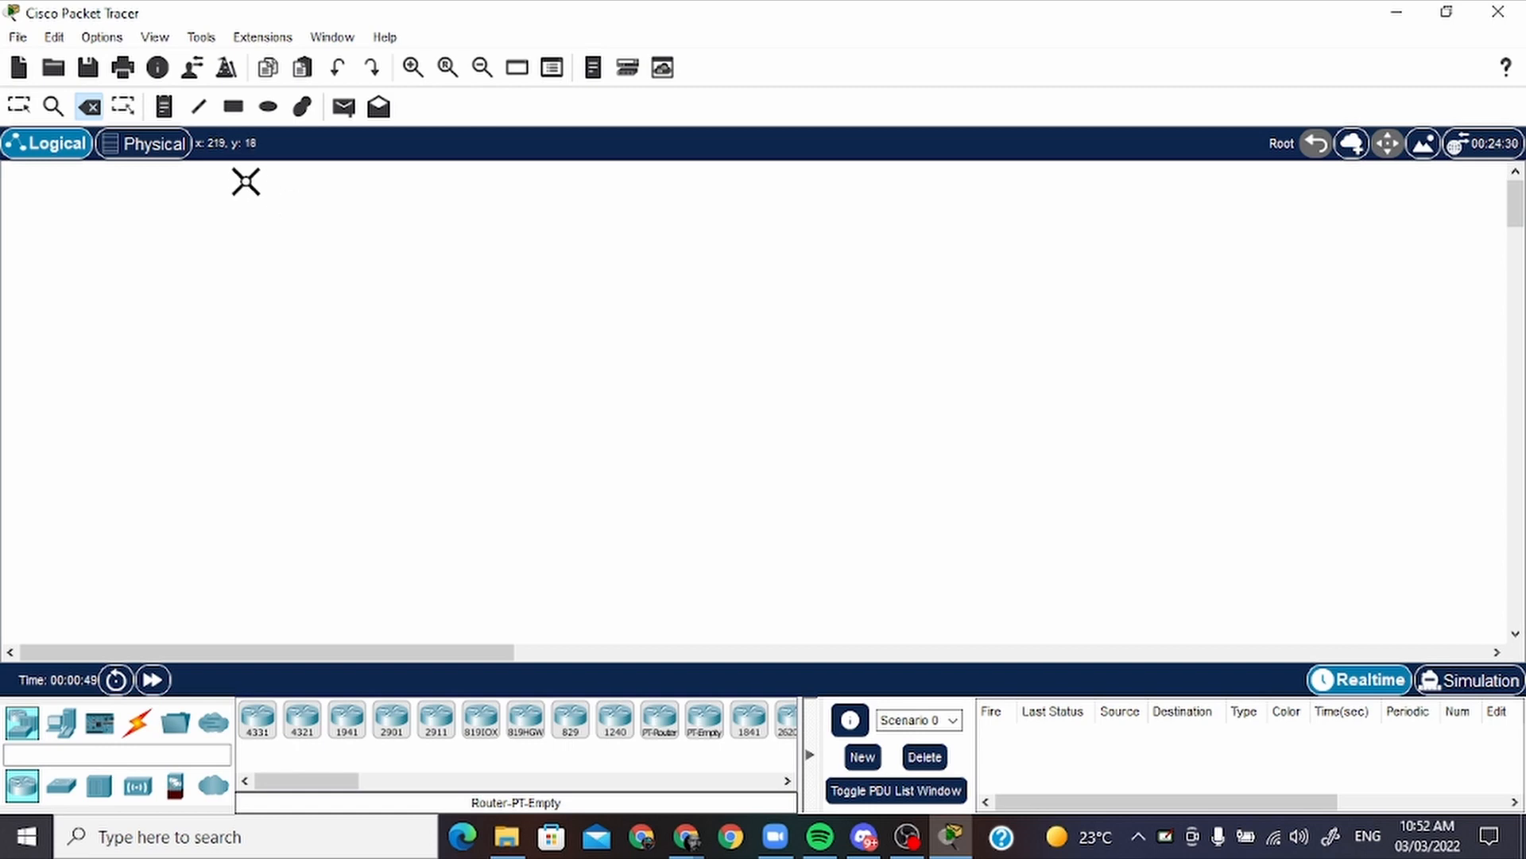
Draw a large rectangle with a black outline and red #ff2222 fill in the upper-left area of the workspace
click(24, 113)
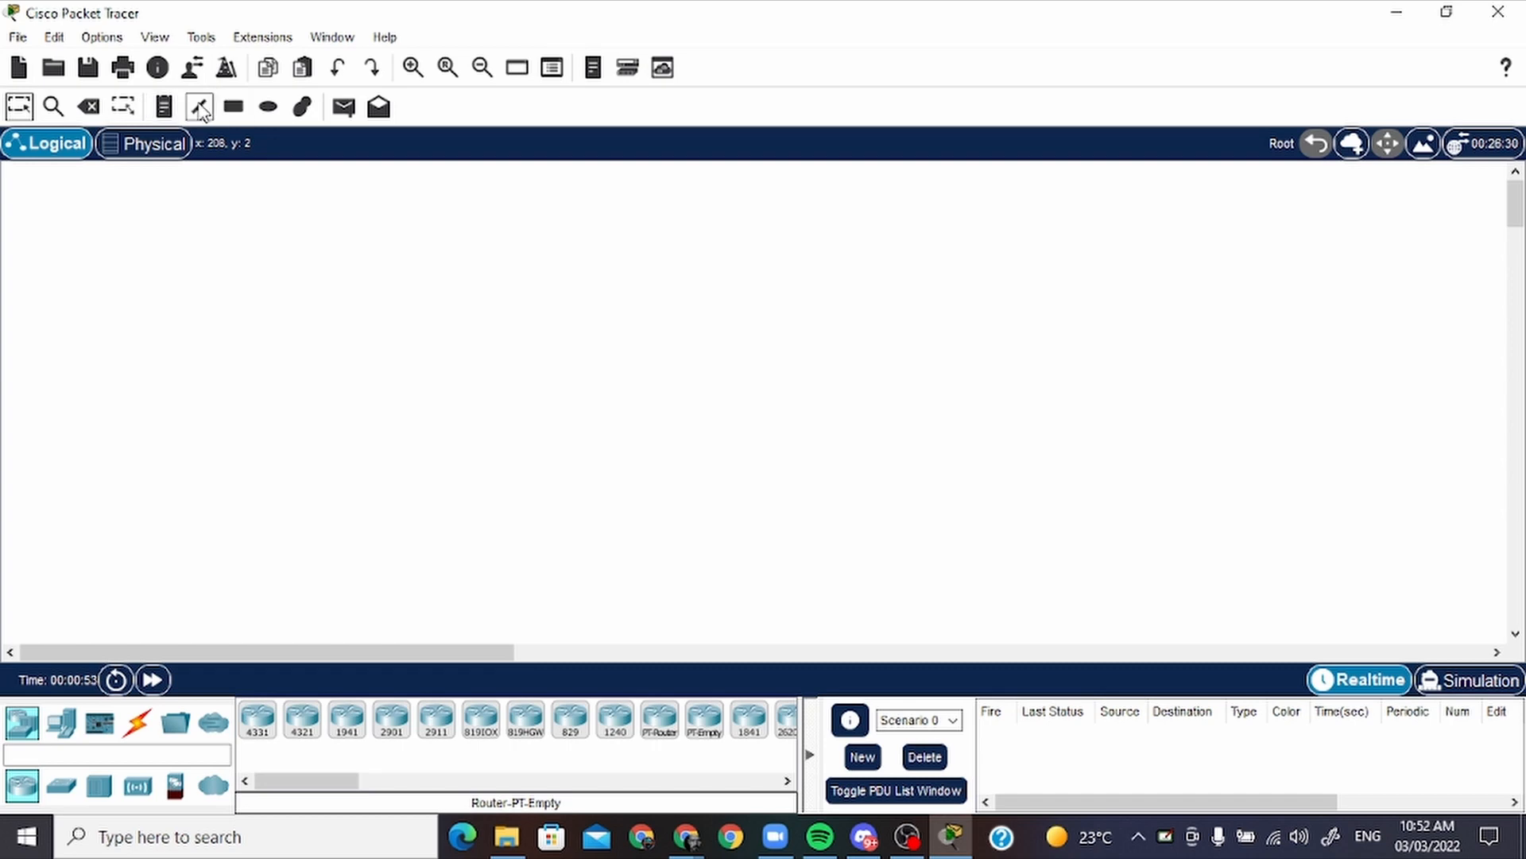
click(234, 107)
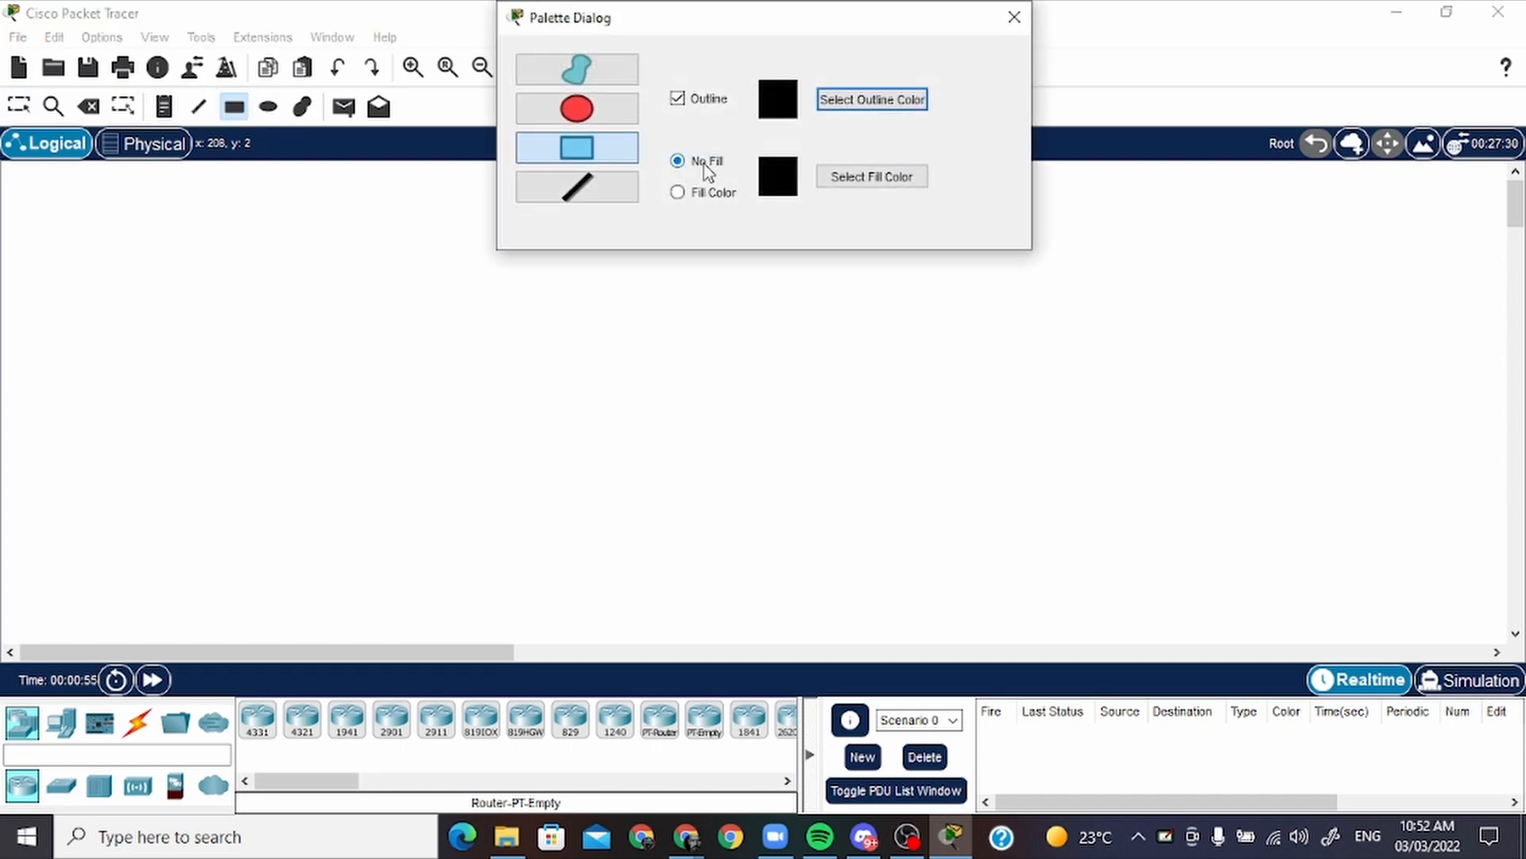
click(738, 191)
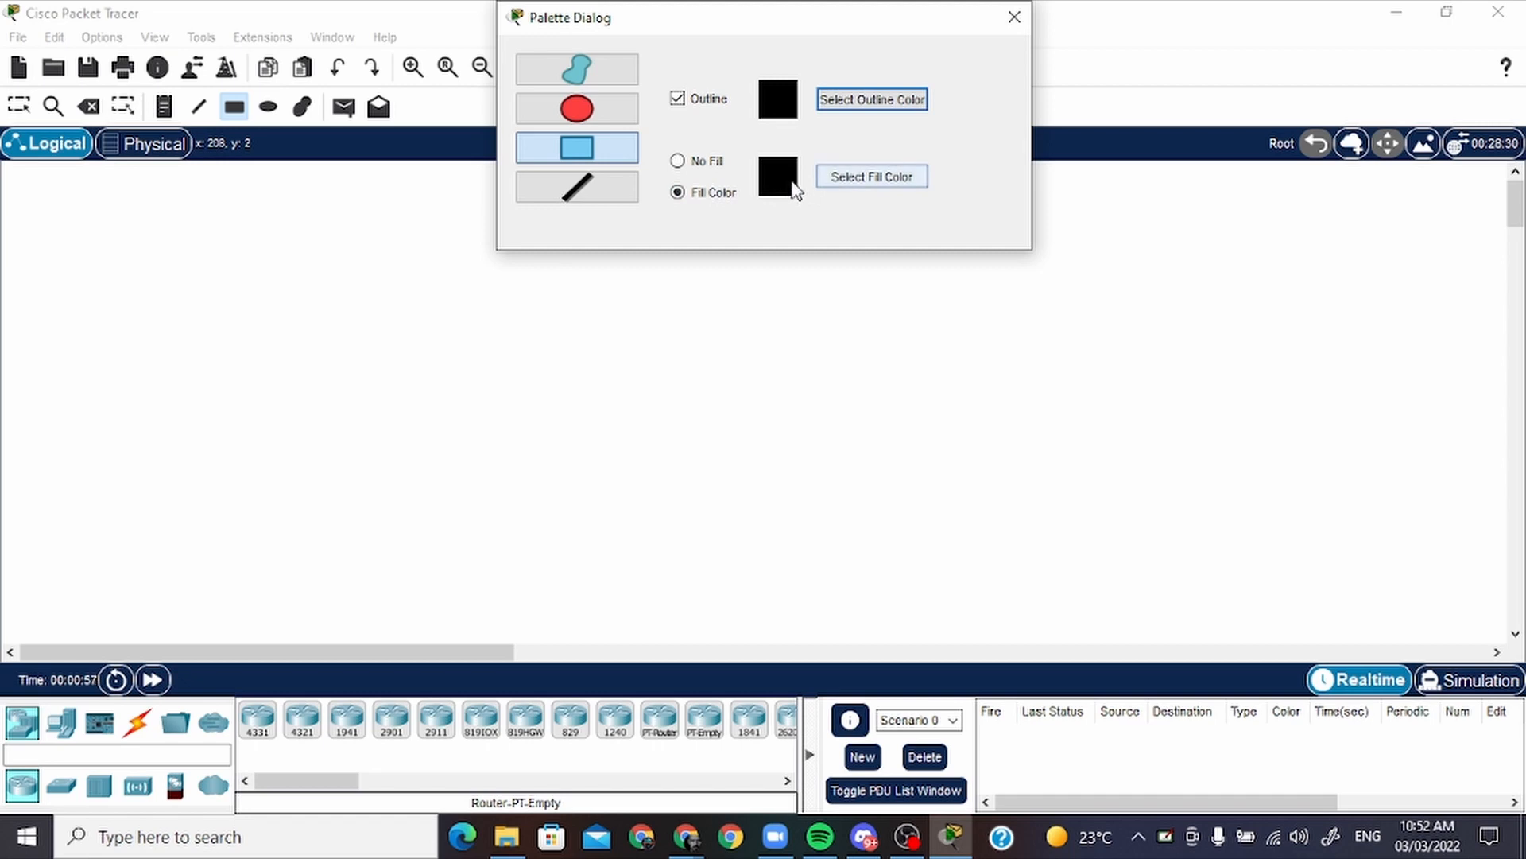
click(837, 179)
click(843, 277)
drag(843, 275, 996, 275)
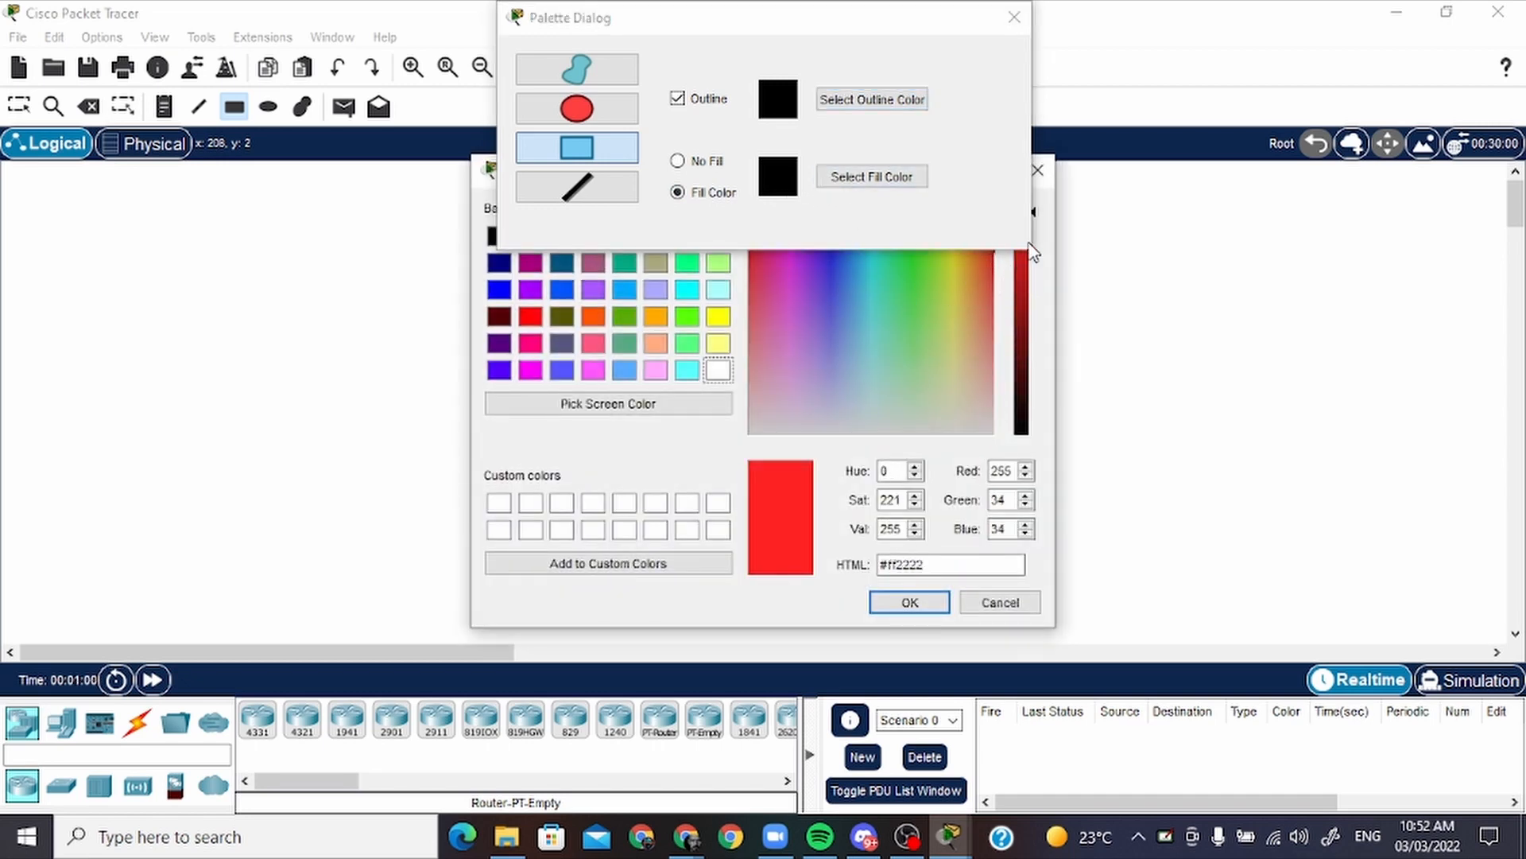
click(910, 602)
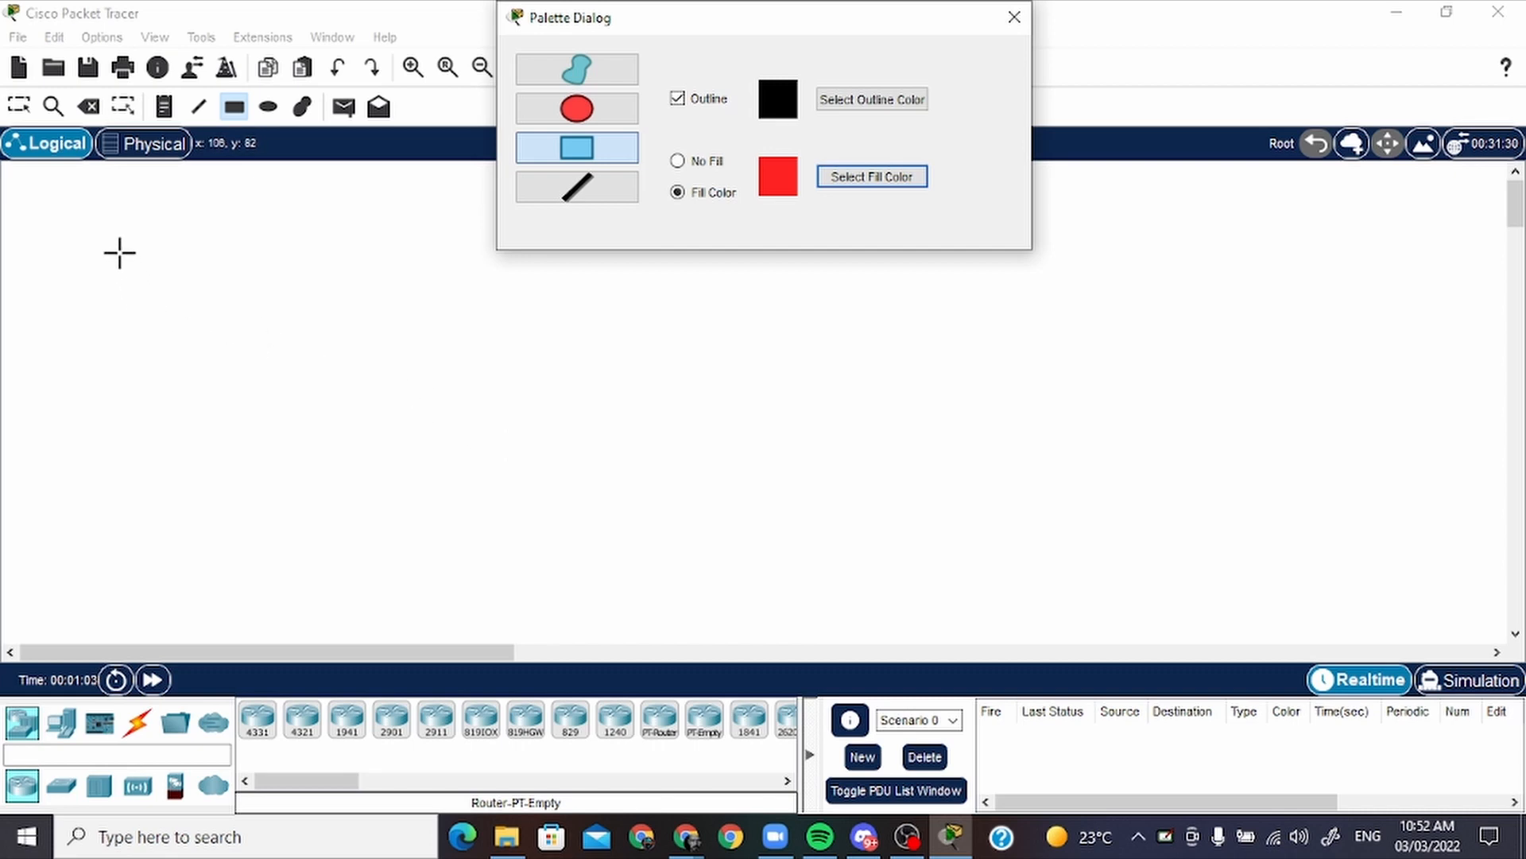
drag(102, 239, 605, 613)
click(998, 28)
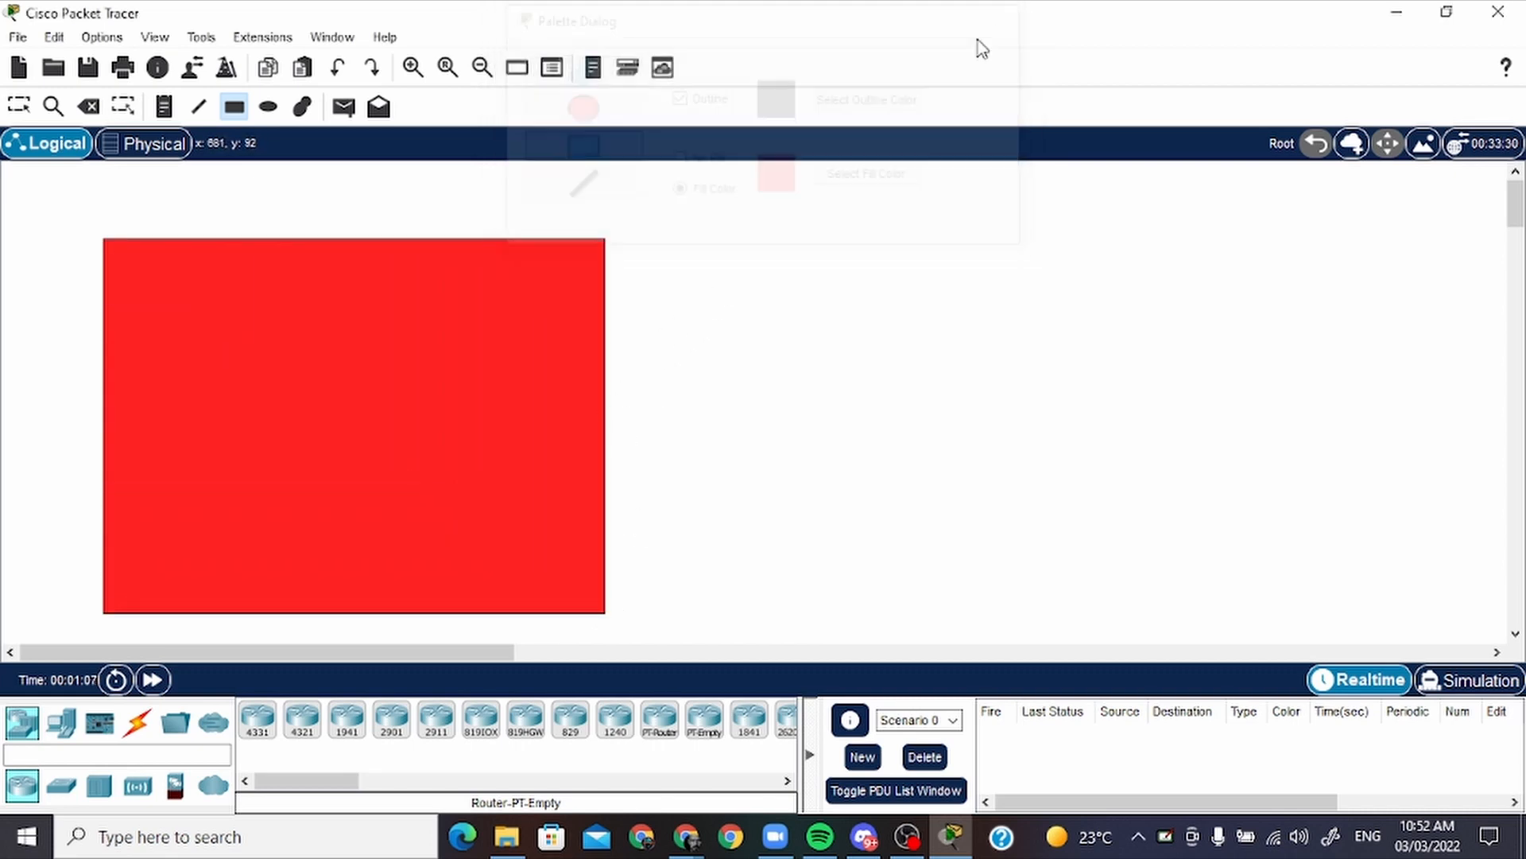
Place a note in the red rectangle's upper-left corner, headed with the professor's title and name and "office 1"
click(165, 108)
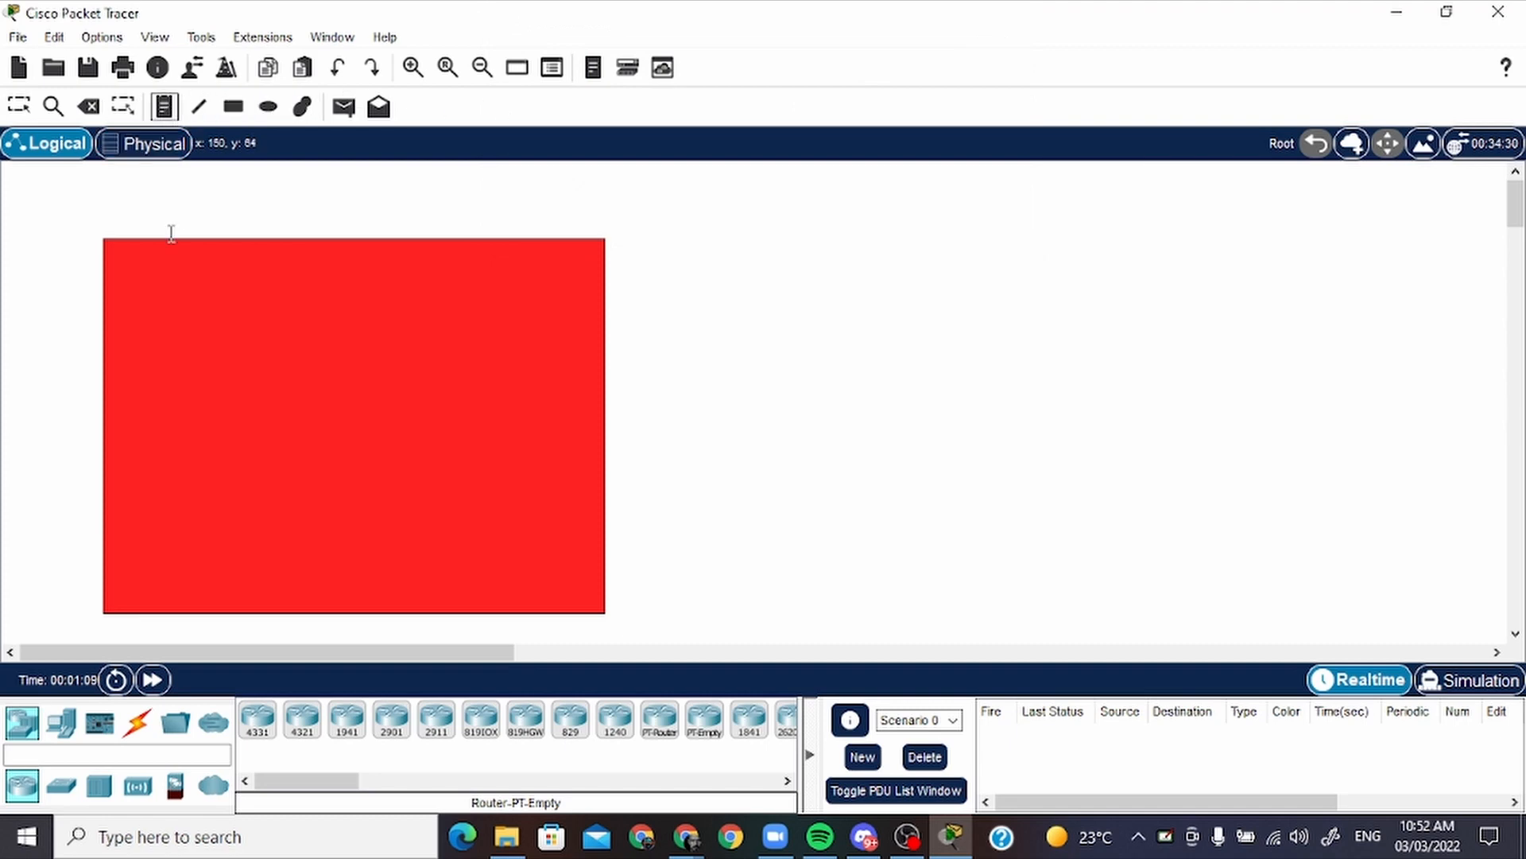
click(123, 261)
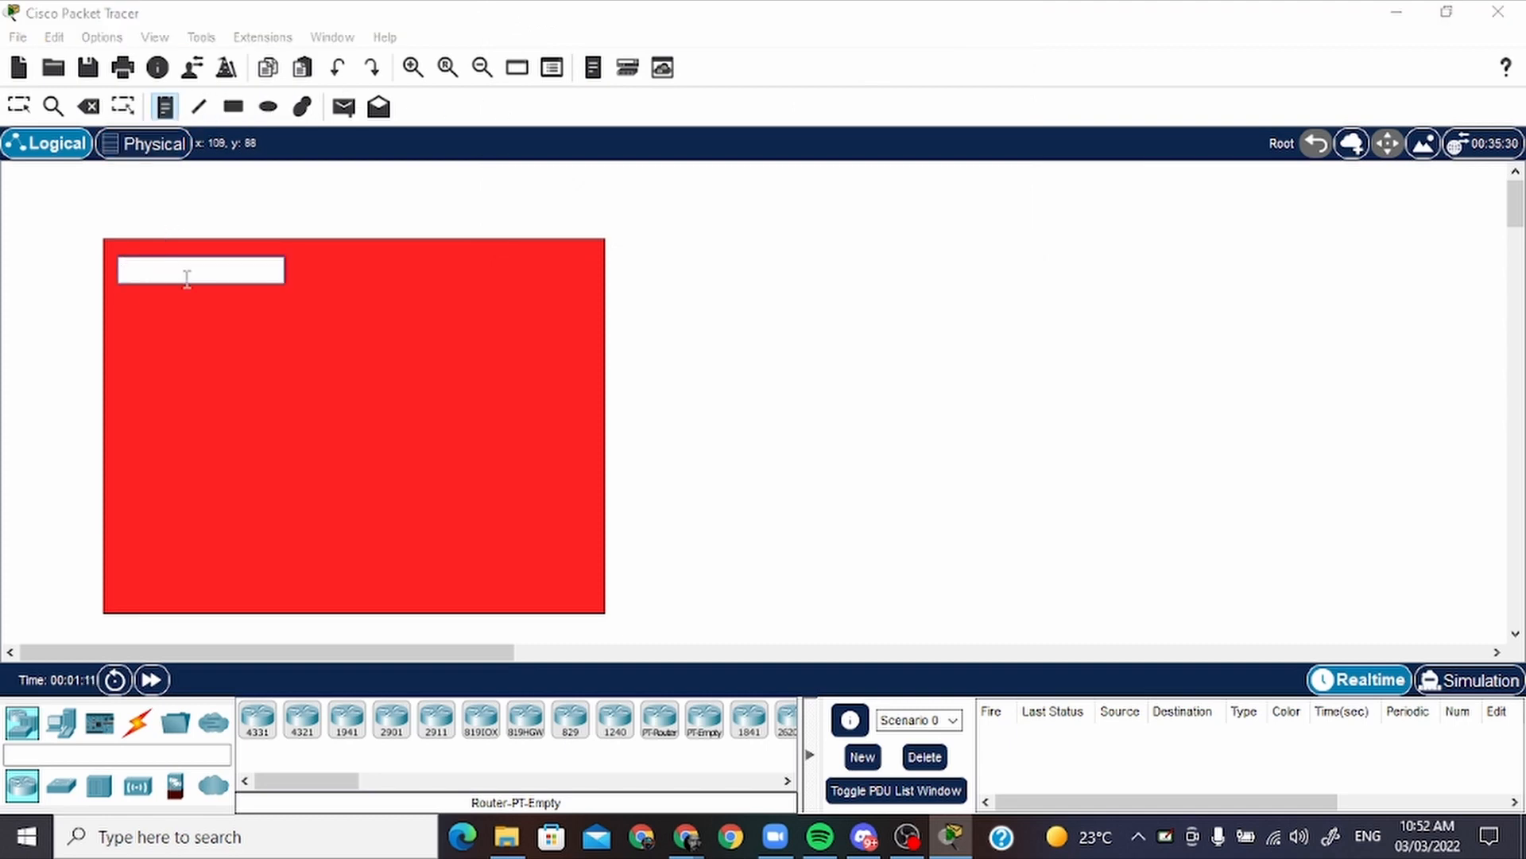
text(N)
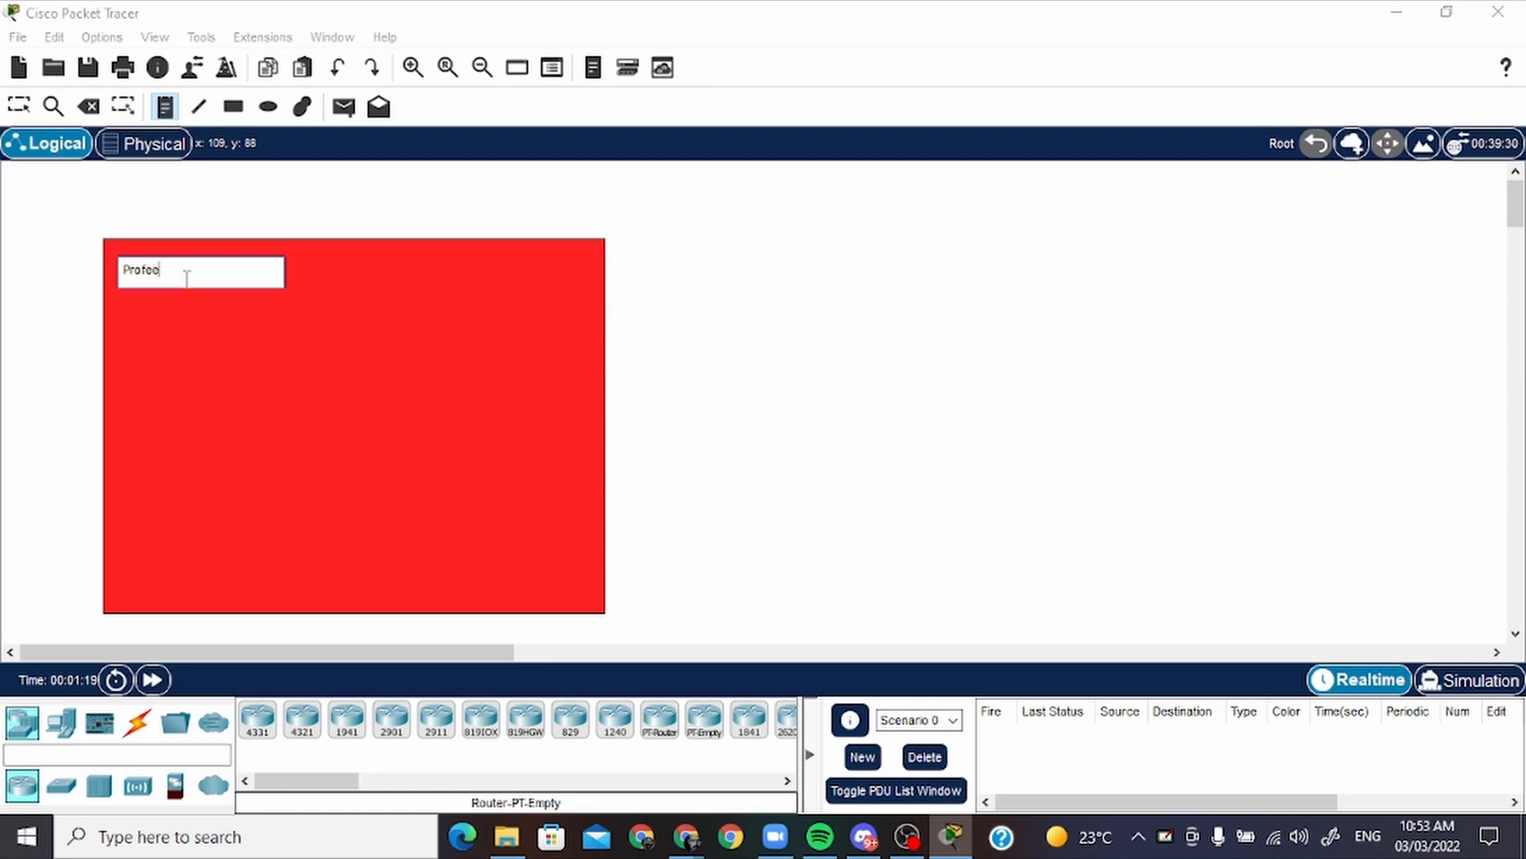
text(sor Seemo office 1)
key(Return)
key(Return)
Add a "Network Address:" section to the note with 192.168.10.0/24 and the mask 255.255.255.0
text(Network)
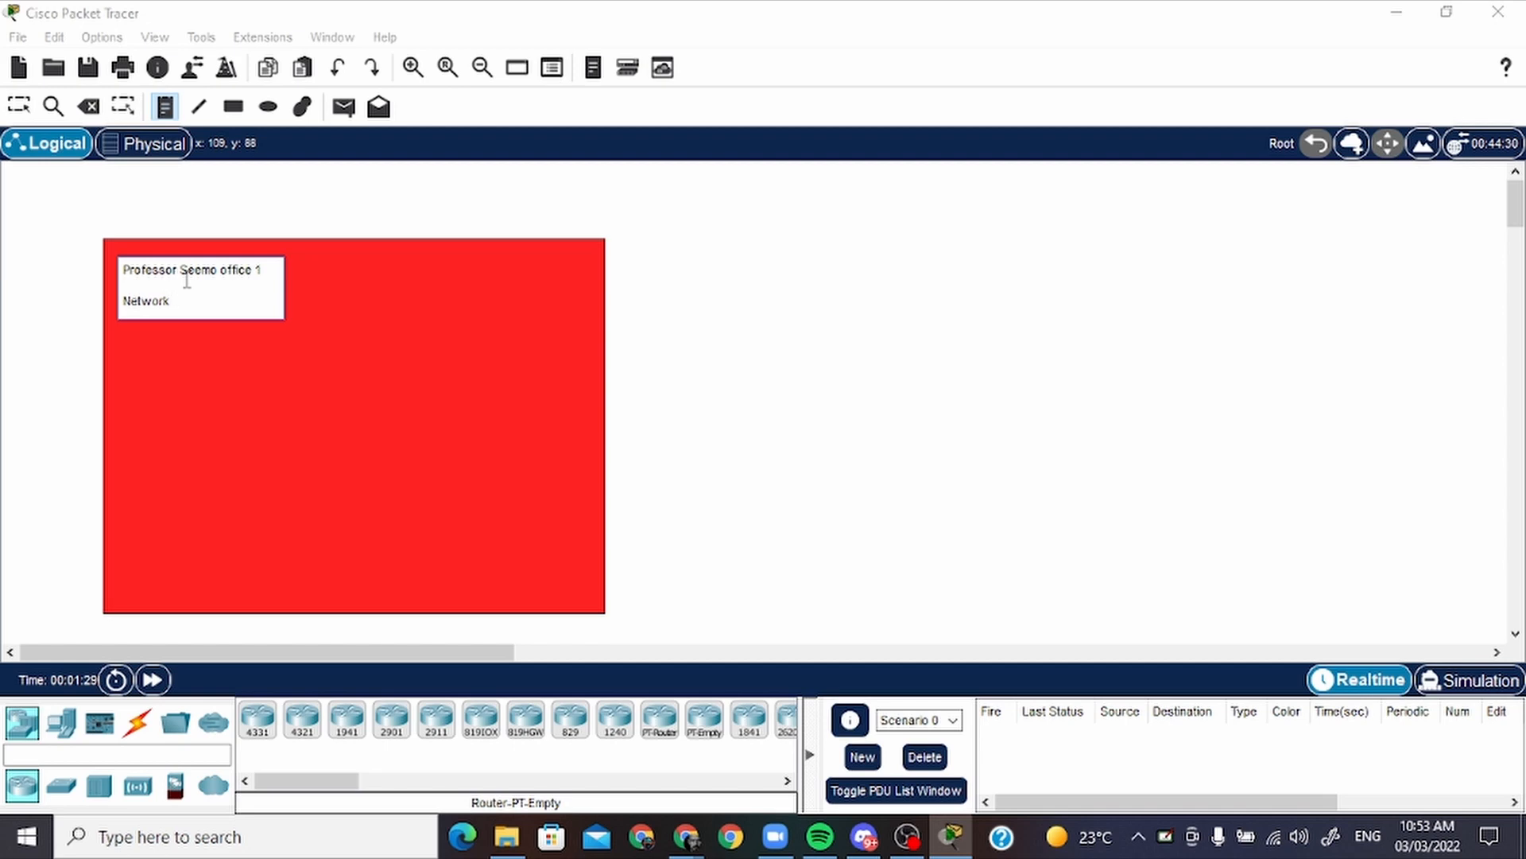
text( Address:)
key(Return)
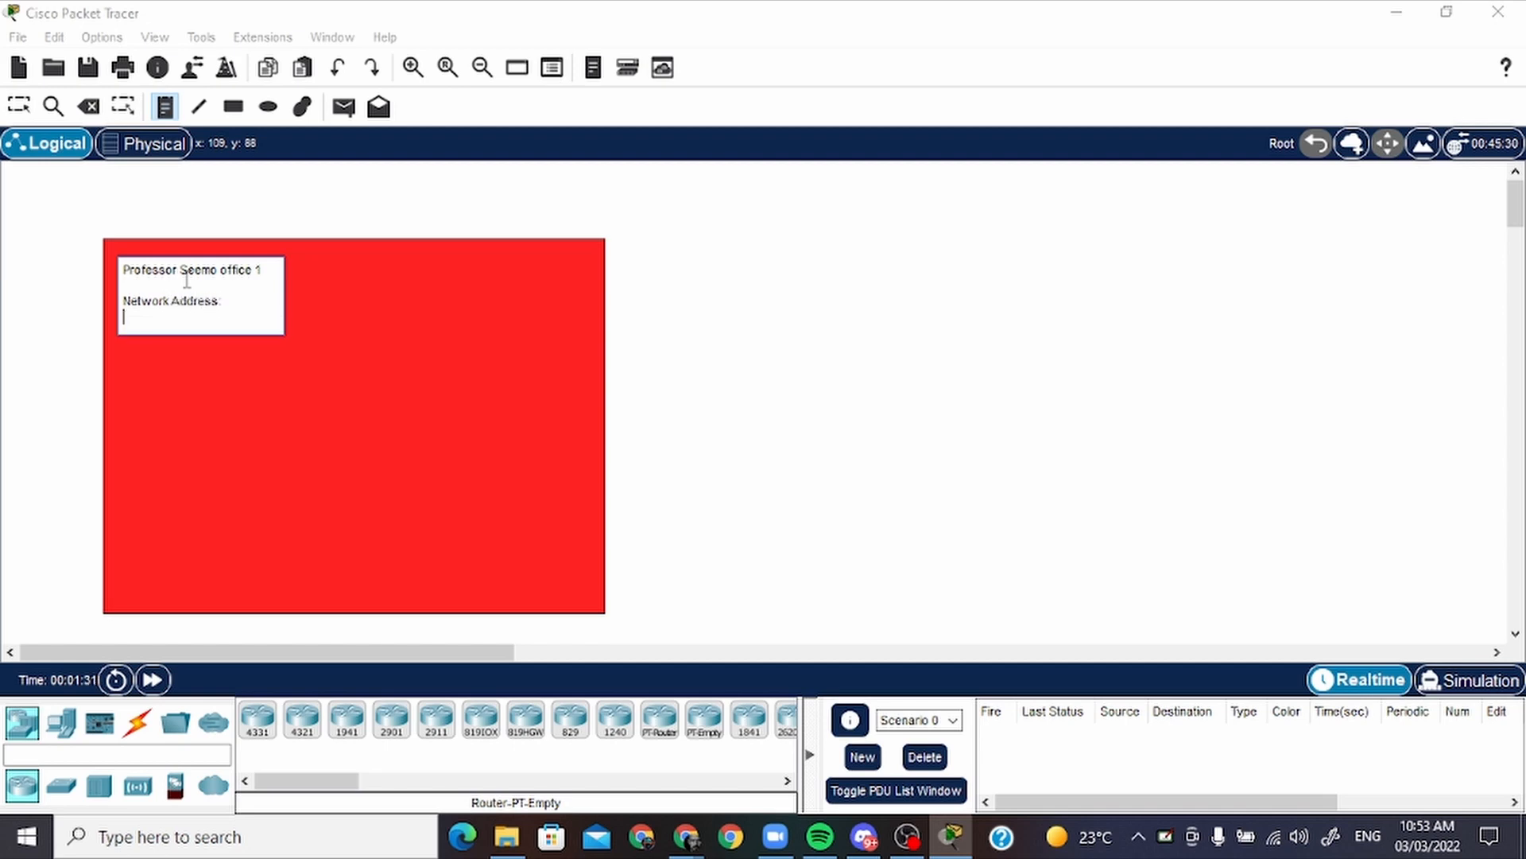
key(Return)
text(192)
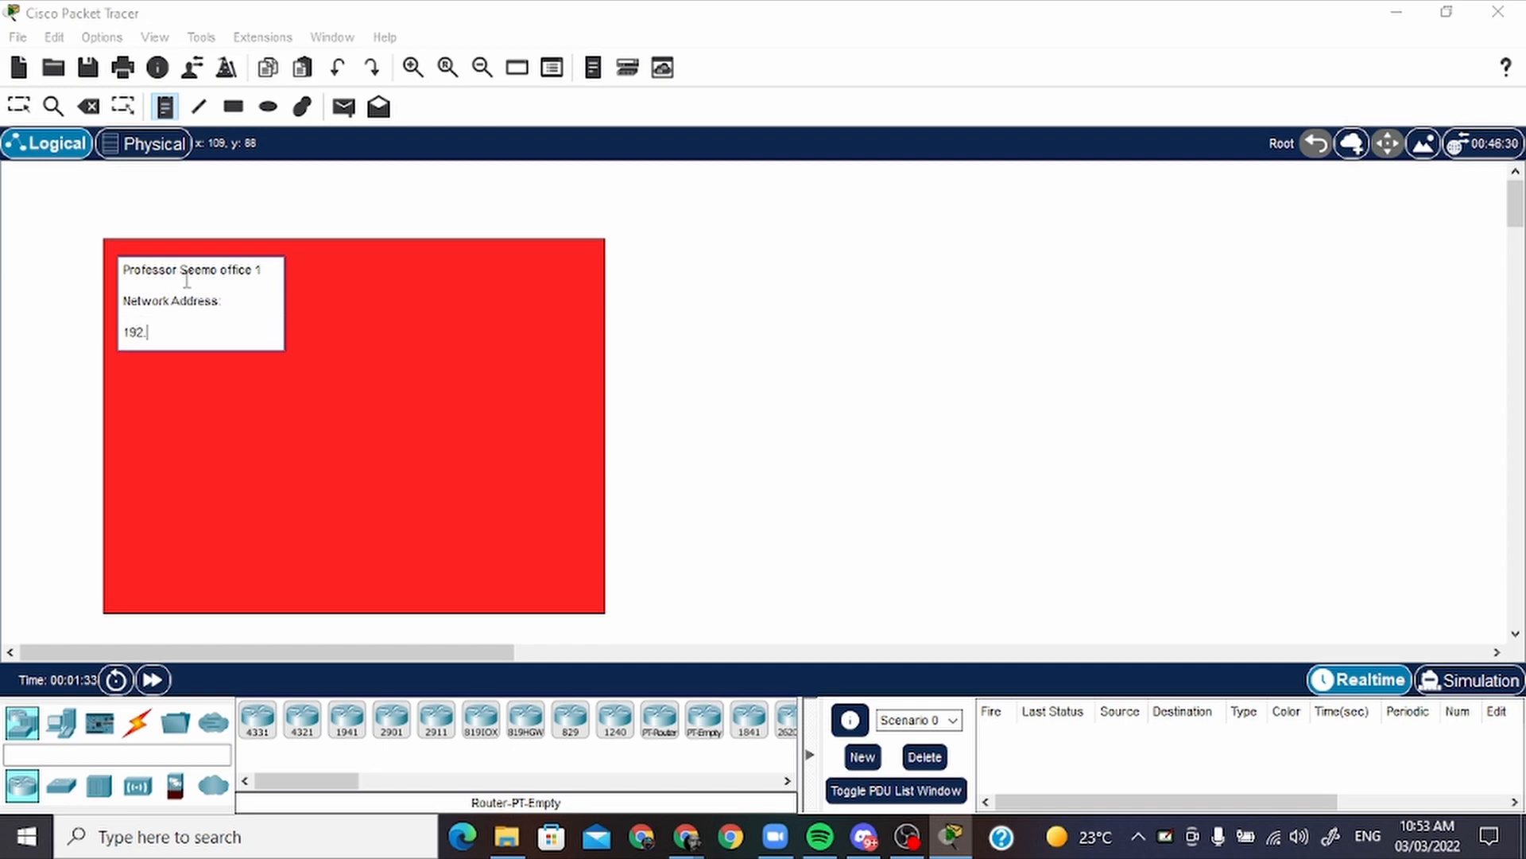
text(.158)
text(68)
text(.10.0/24)
key(Return)
text(255.2)
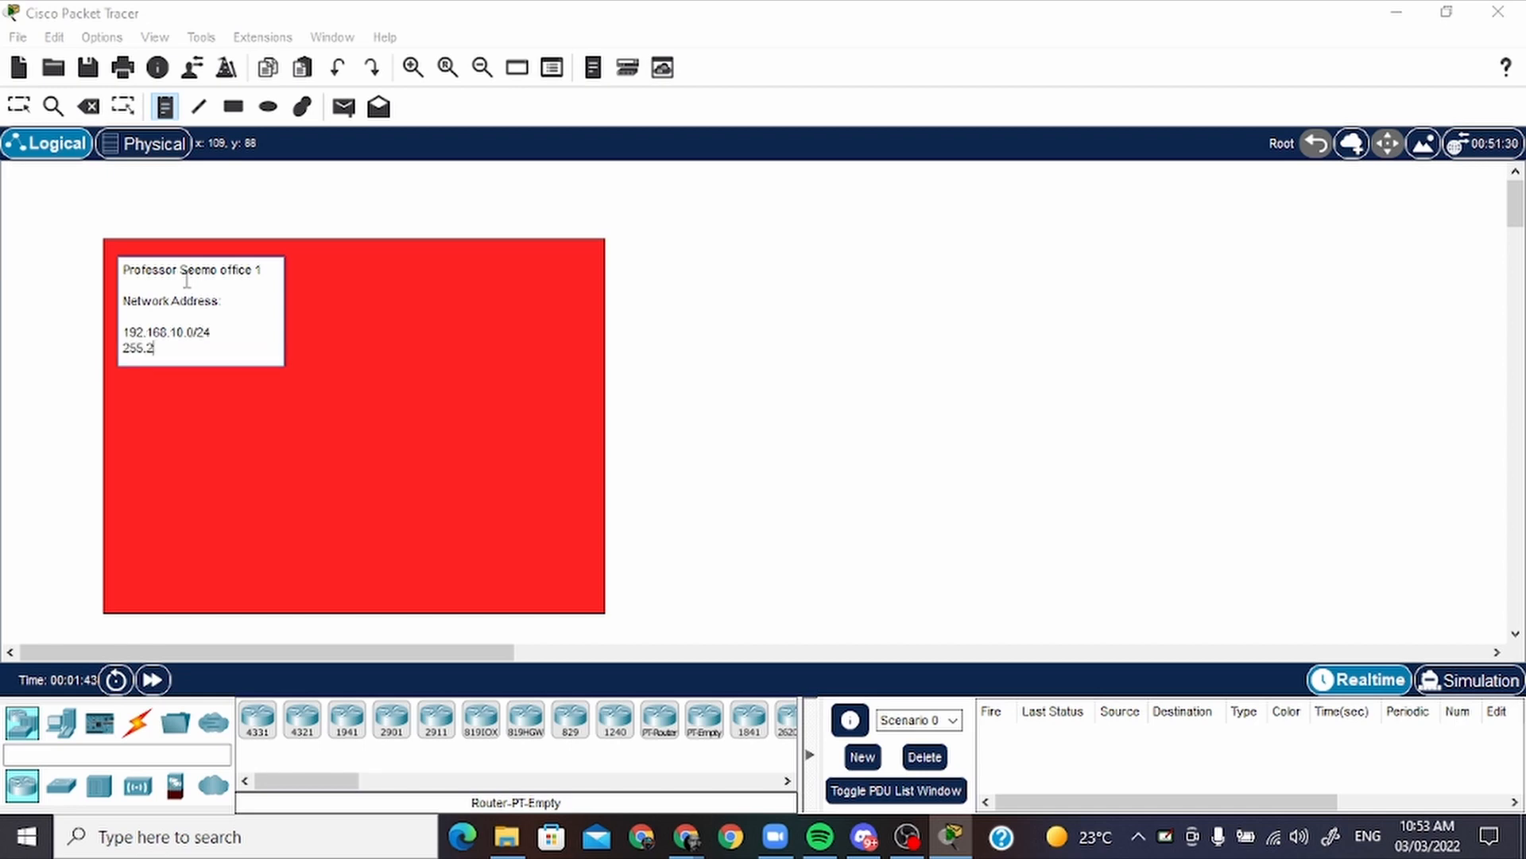
text(55.255.0)
Append a "DFG:" section to the note after a blank line, with 192.168.10.1/24 and 255.255.255.0
key(Return)
key(Return)
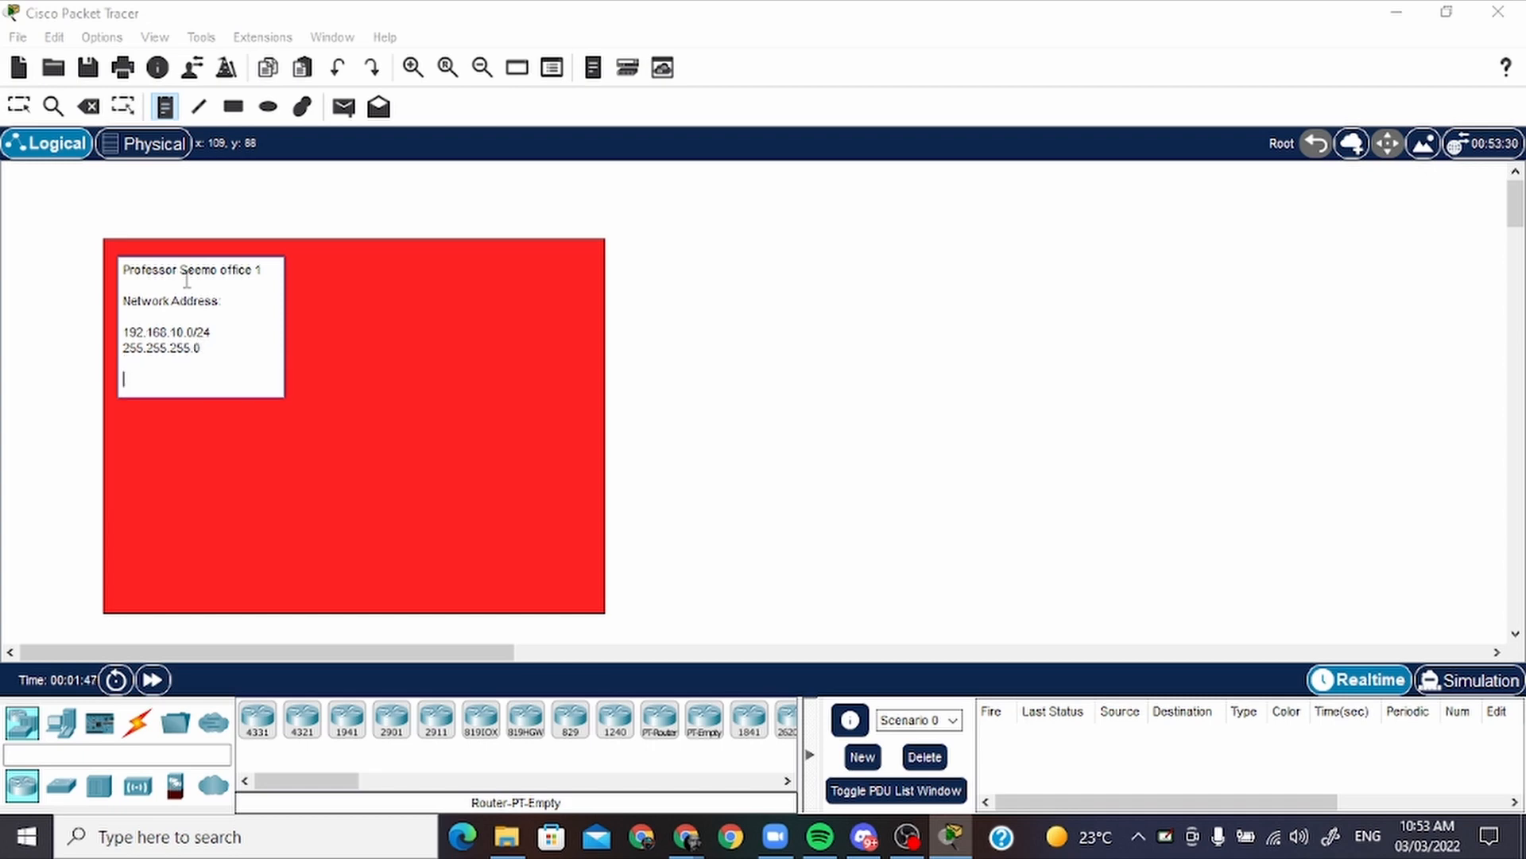
key(BackSpace)
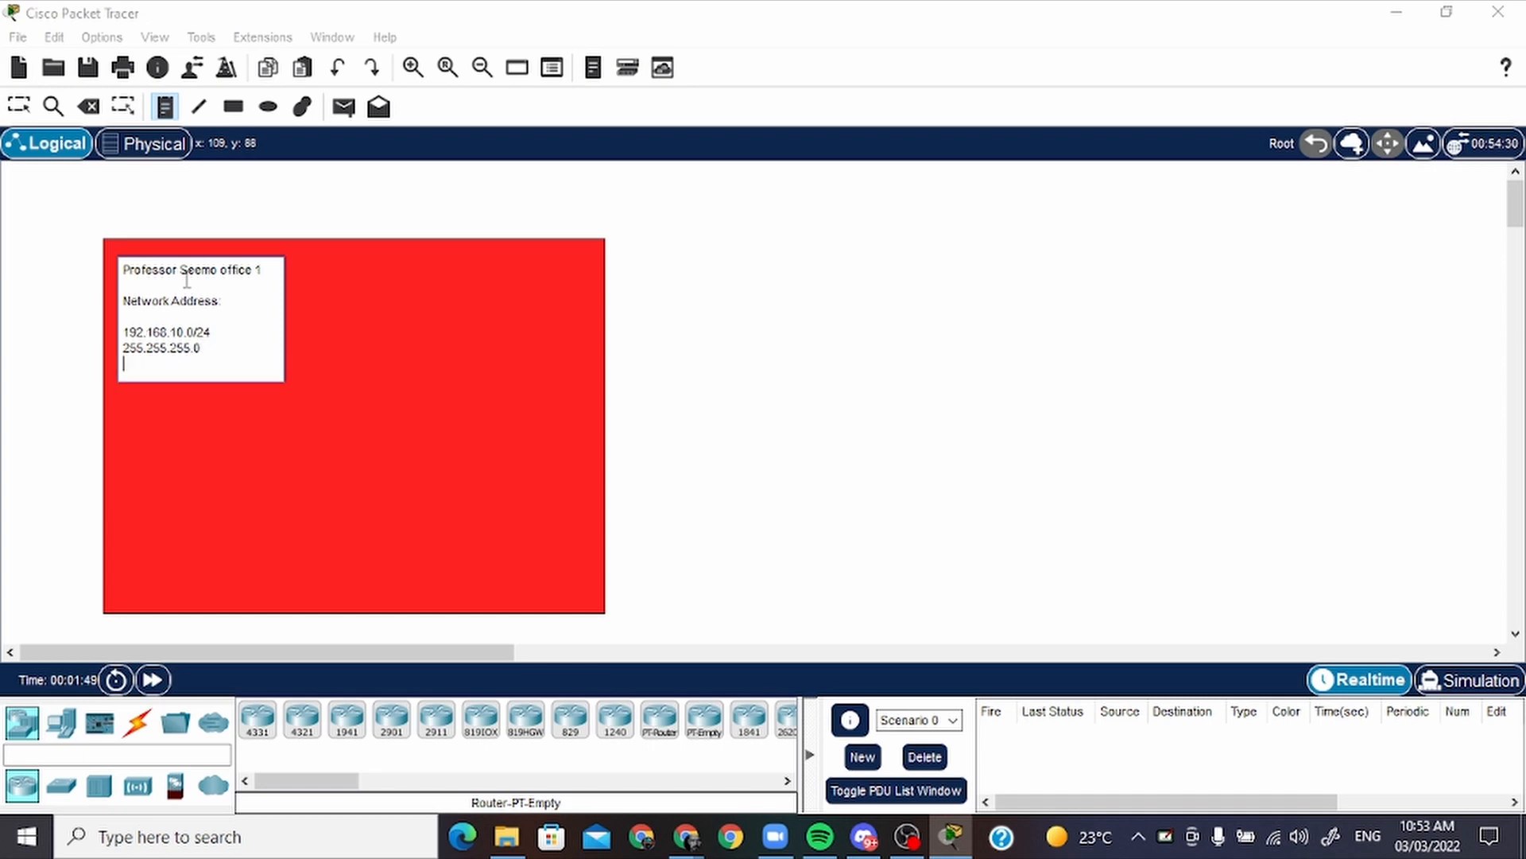
key(Return)
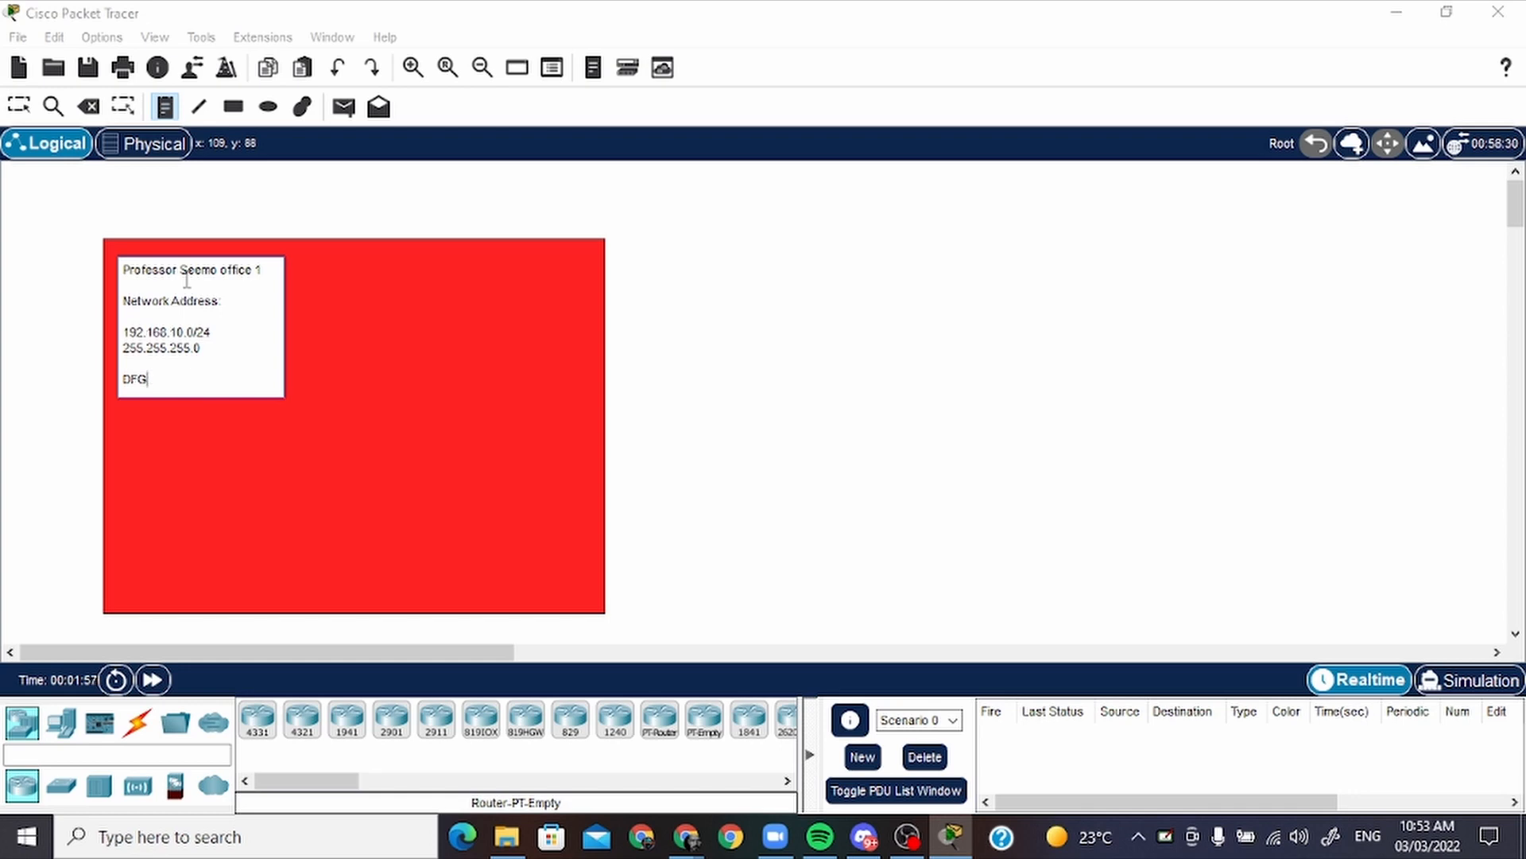
text(DFG:)
key(Return)
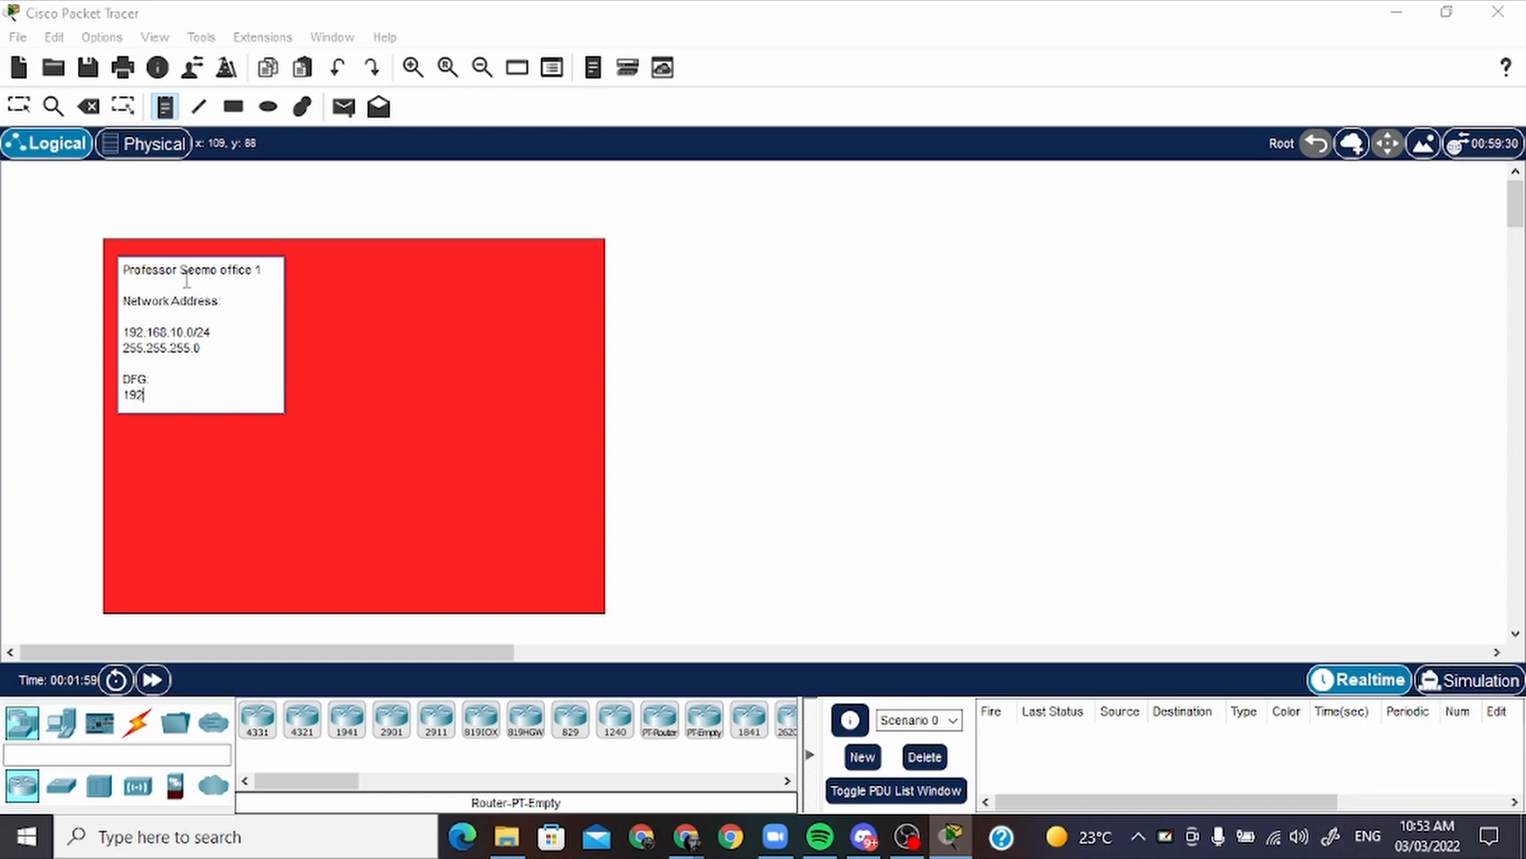
key(BackSpace)
text(2.168.10.1/24)
key(Return)
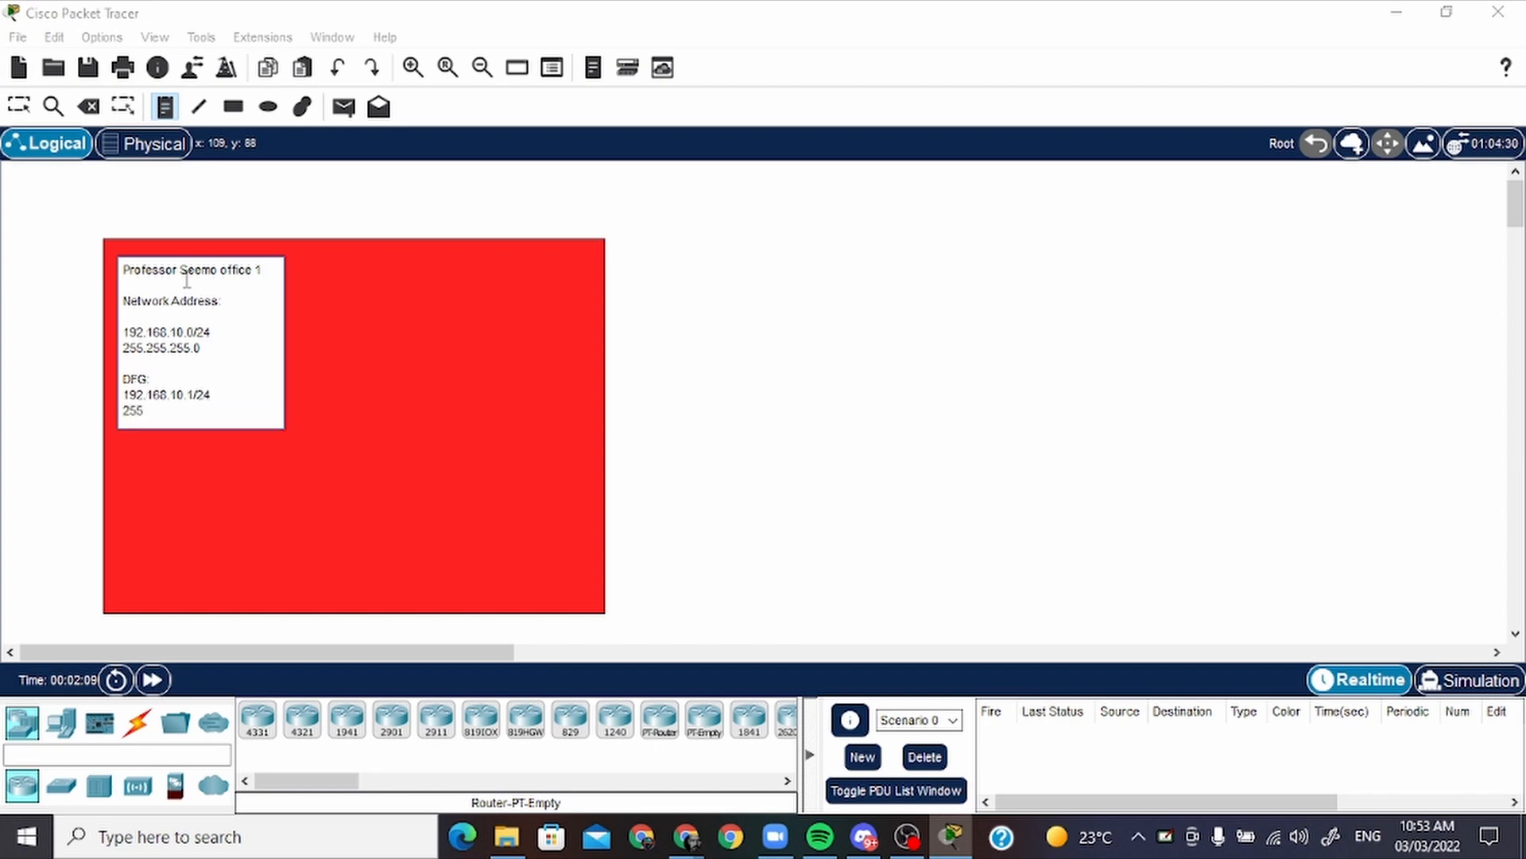
text(255.255.255.0)
click(334, 350)
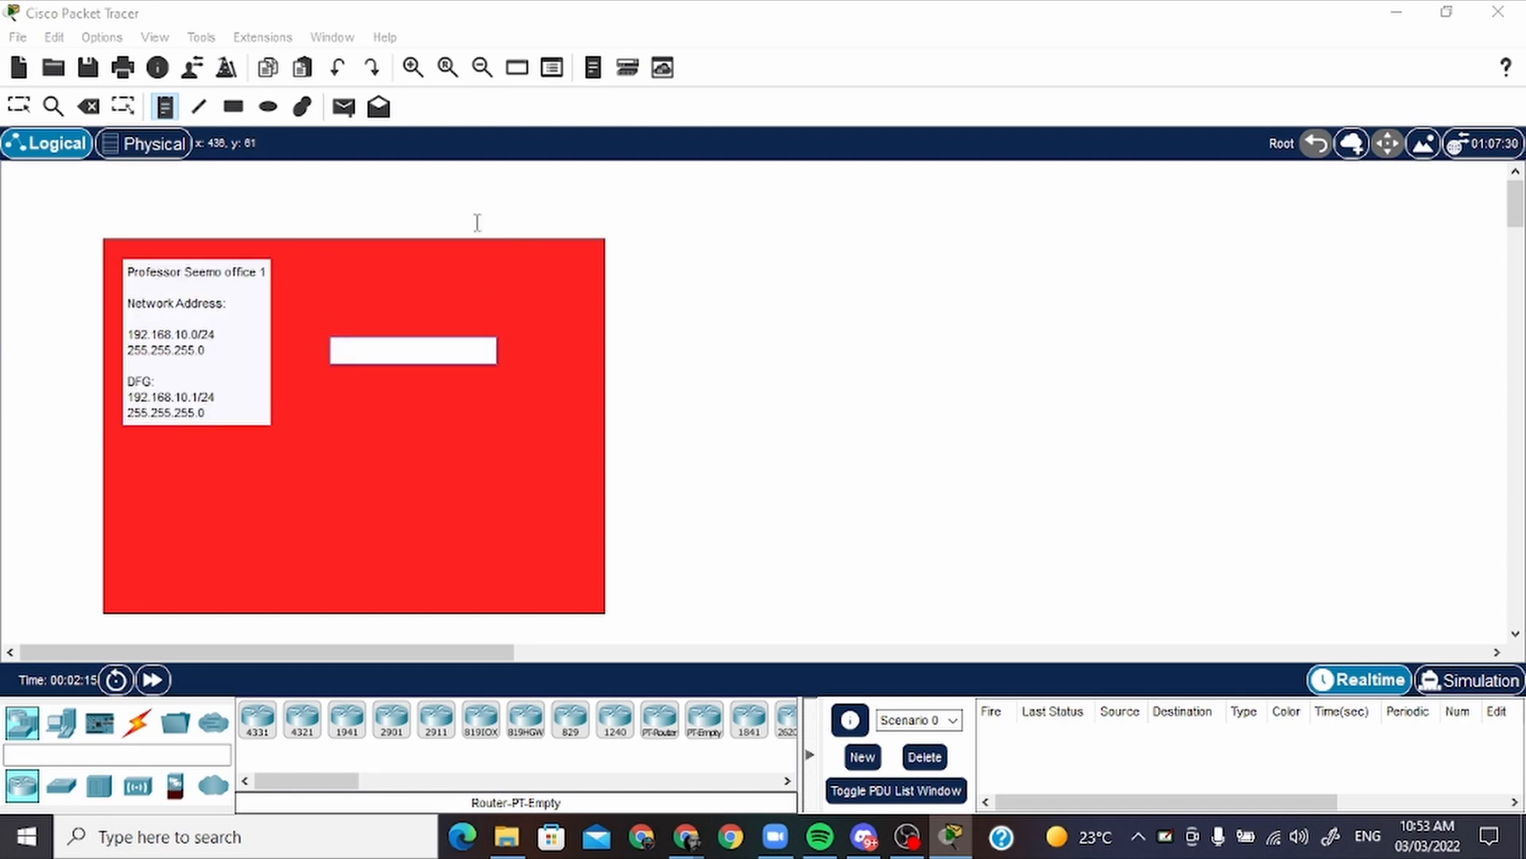
Move the note and the red rectangle closer to the workspace's upper-left corner, keeping the note inside the rectangle
click(20, 105)
double_click(231, 351)
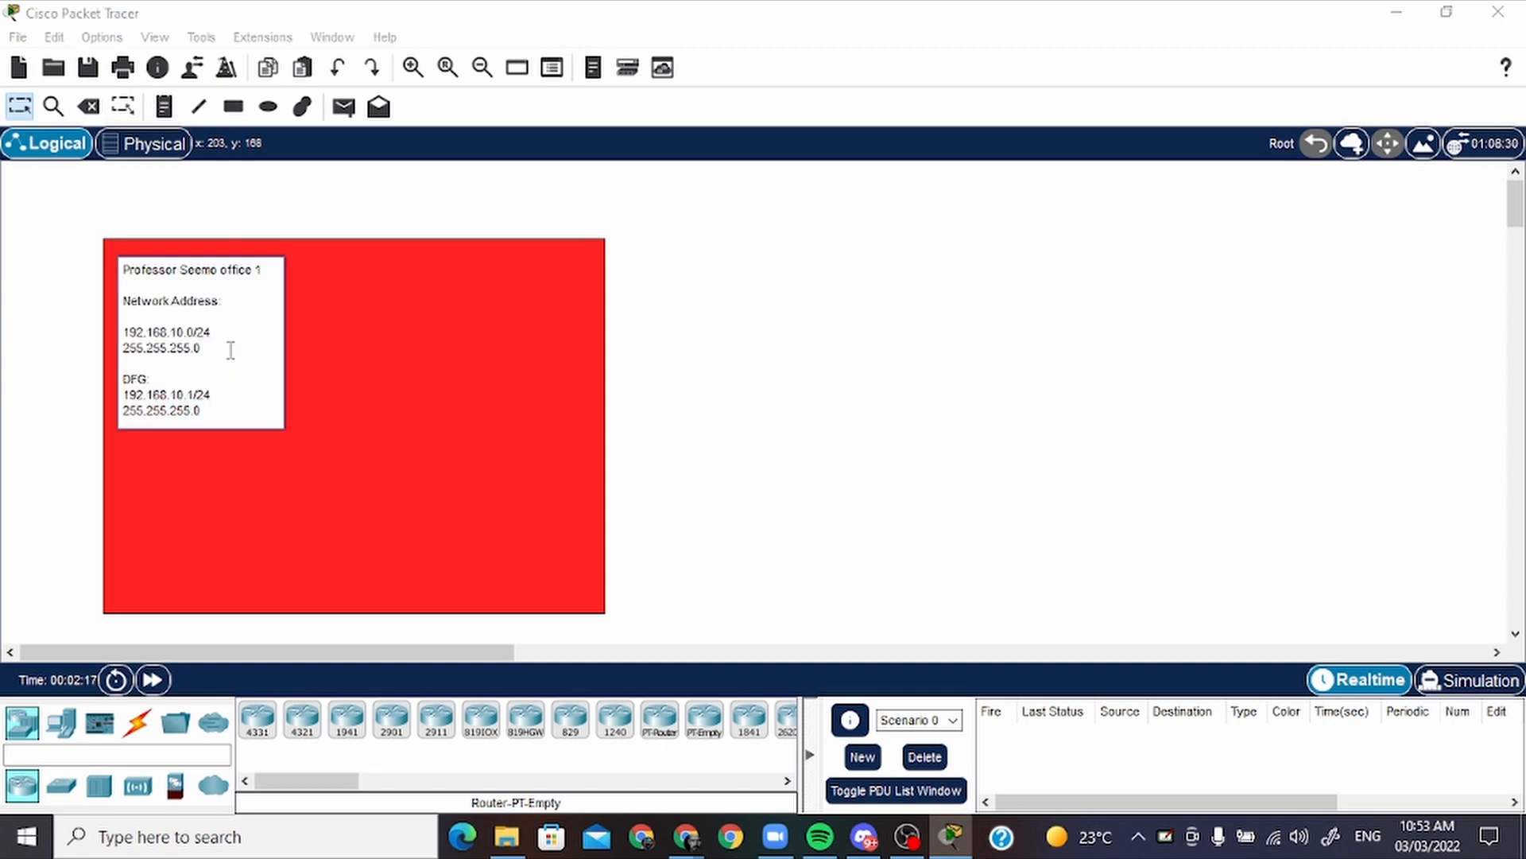
key(Escape)
drag(246, 360, 232, 350)
drag(327, 280, 258, 271)
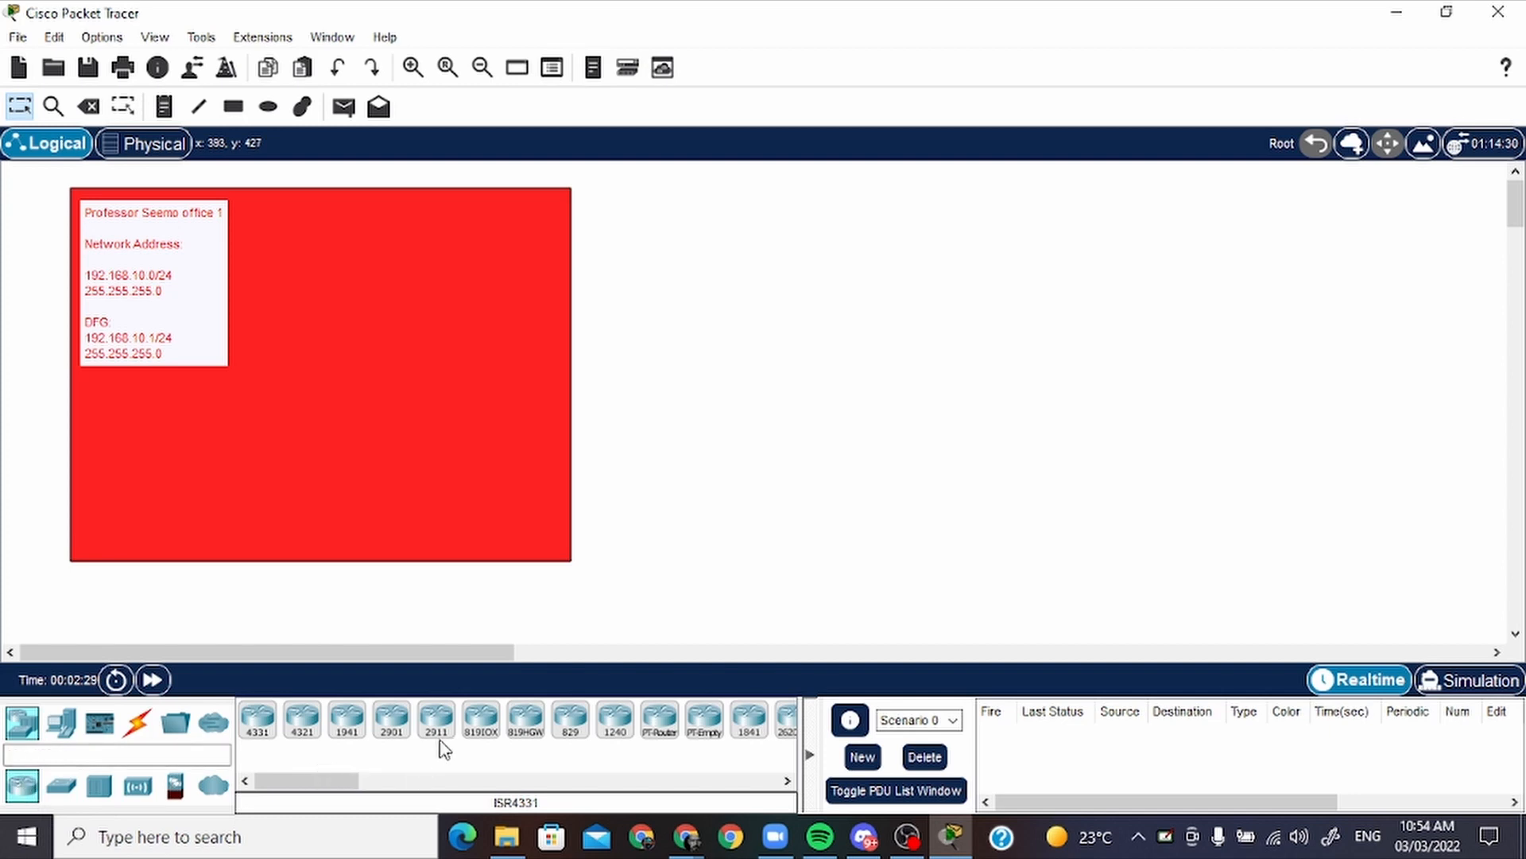
Place a 2911 router in the upper middle of the red area and a 2960 switch below and left of it
drag(439, 724, 407, 314)
click(61, 786)
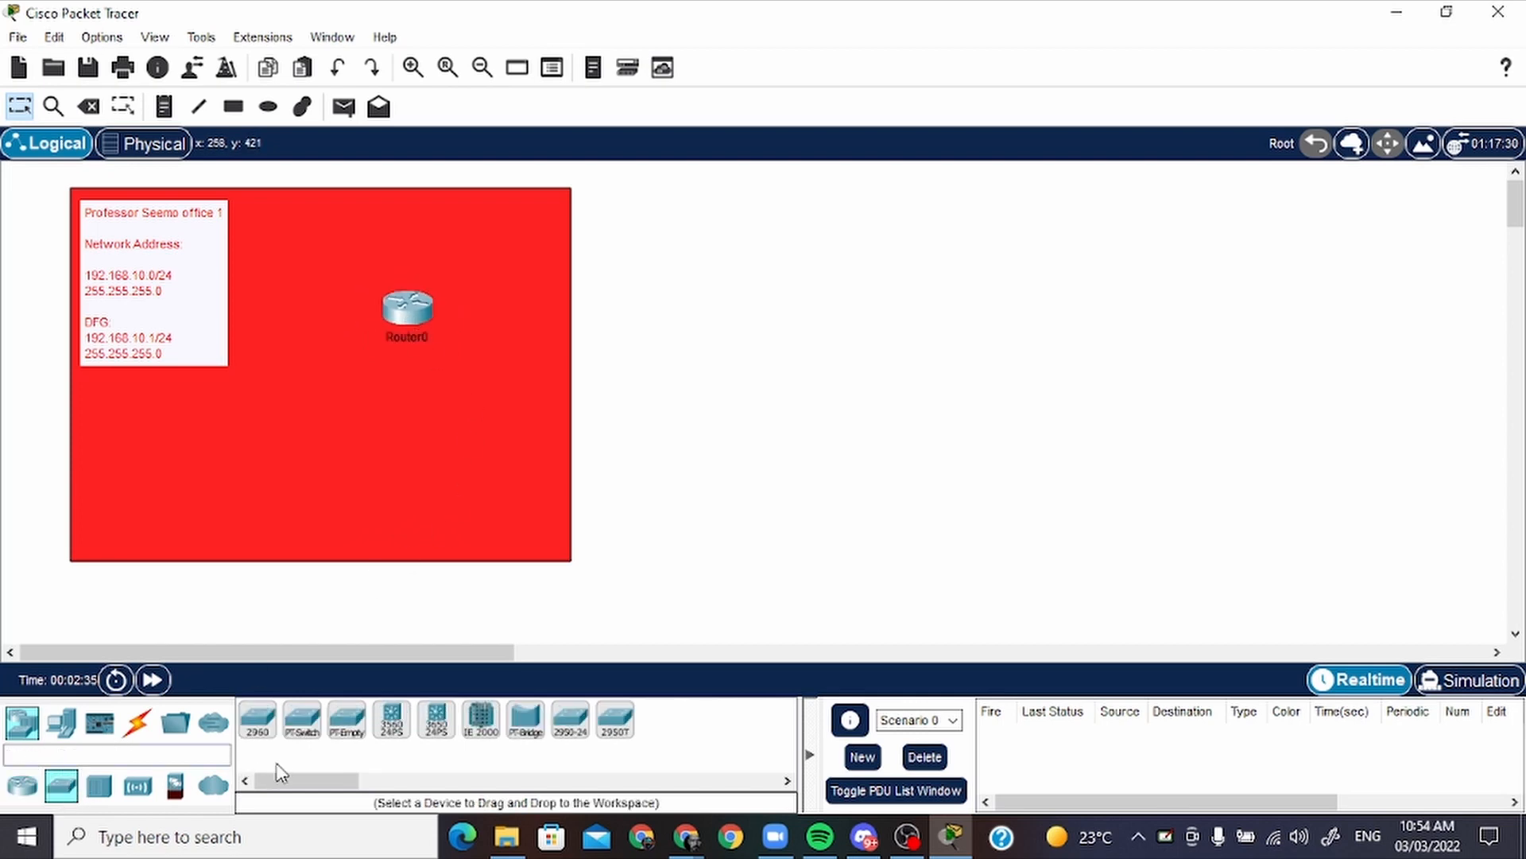
drag(267, 730, 292, 422)
Add two PCs below the switch, one on each side, inside the red area
click(61, 722)
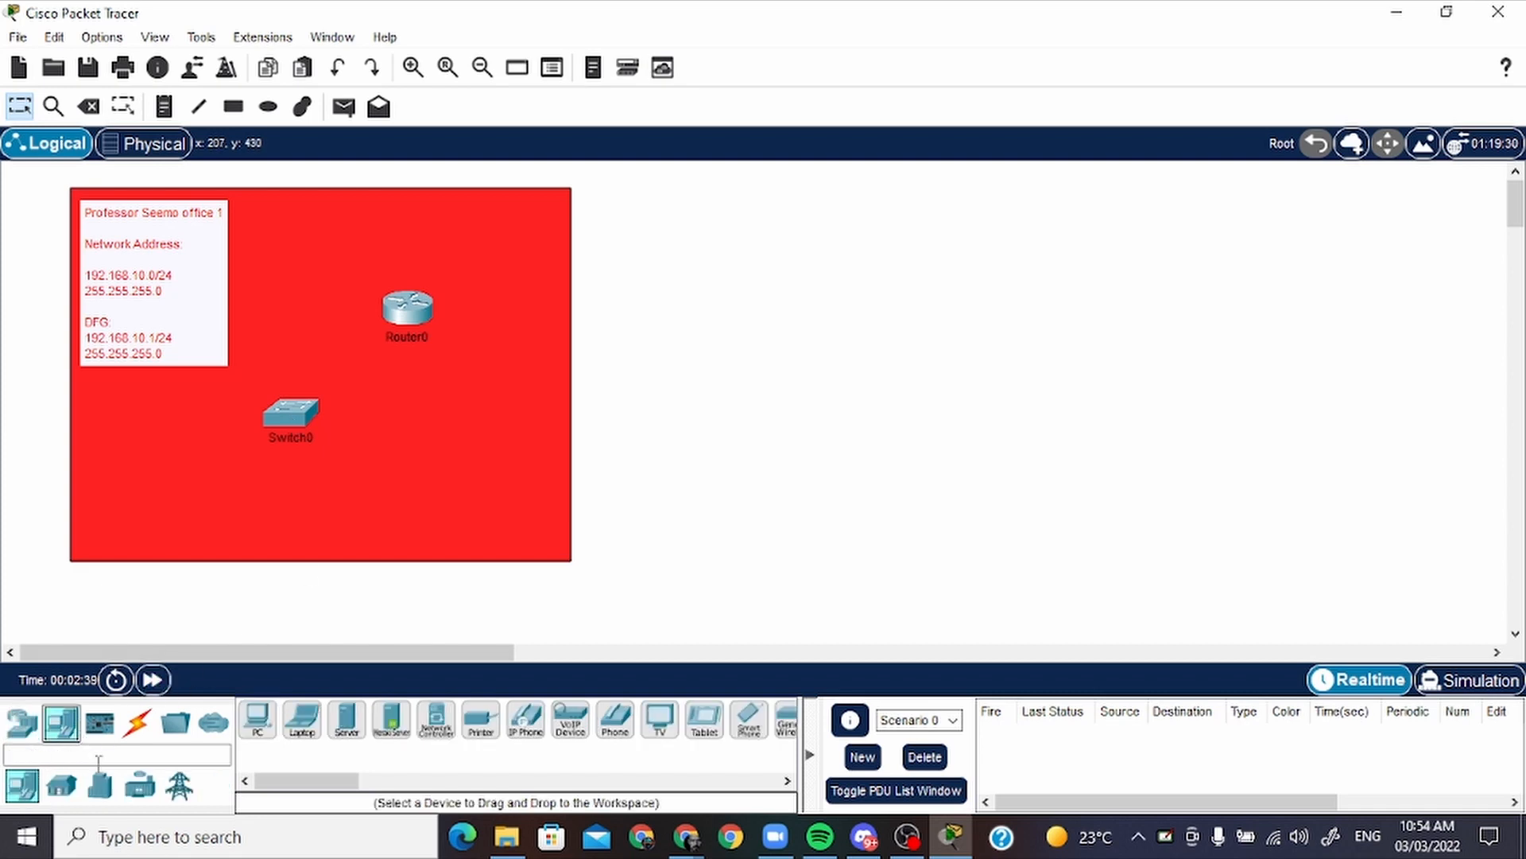
drag(257, 719, 404, 504)
drag(258, 722, 216, 512)
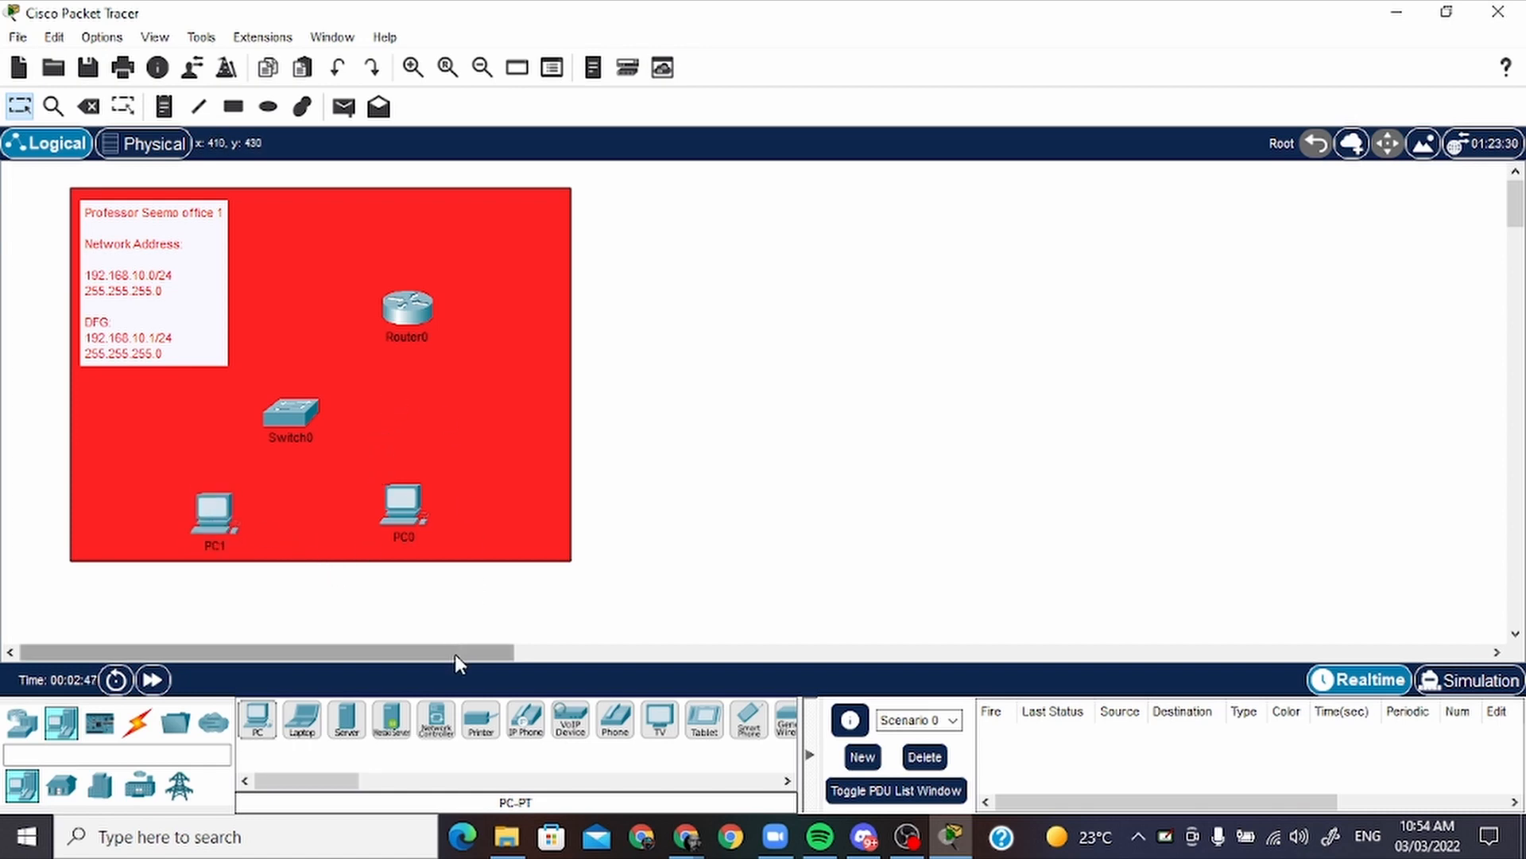
Connect PC0's FastEthernet0 port to Switch0's FastEthernet0/1 port with a copper straight-through cable
drag(451, 658, 328, 656)
click(139, 723)
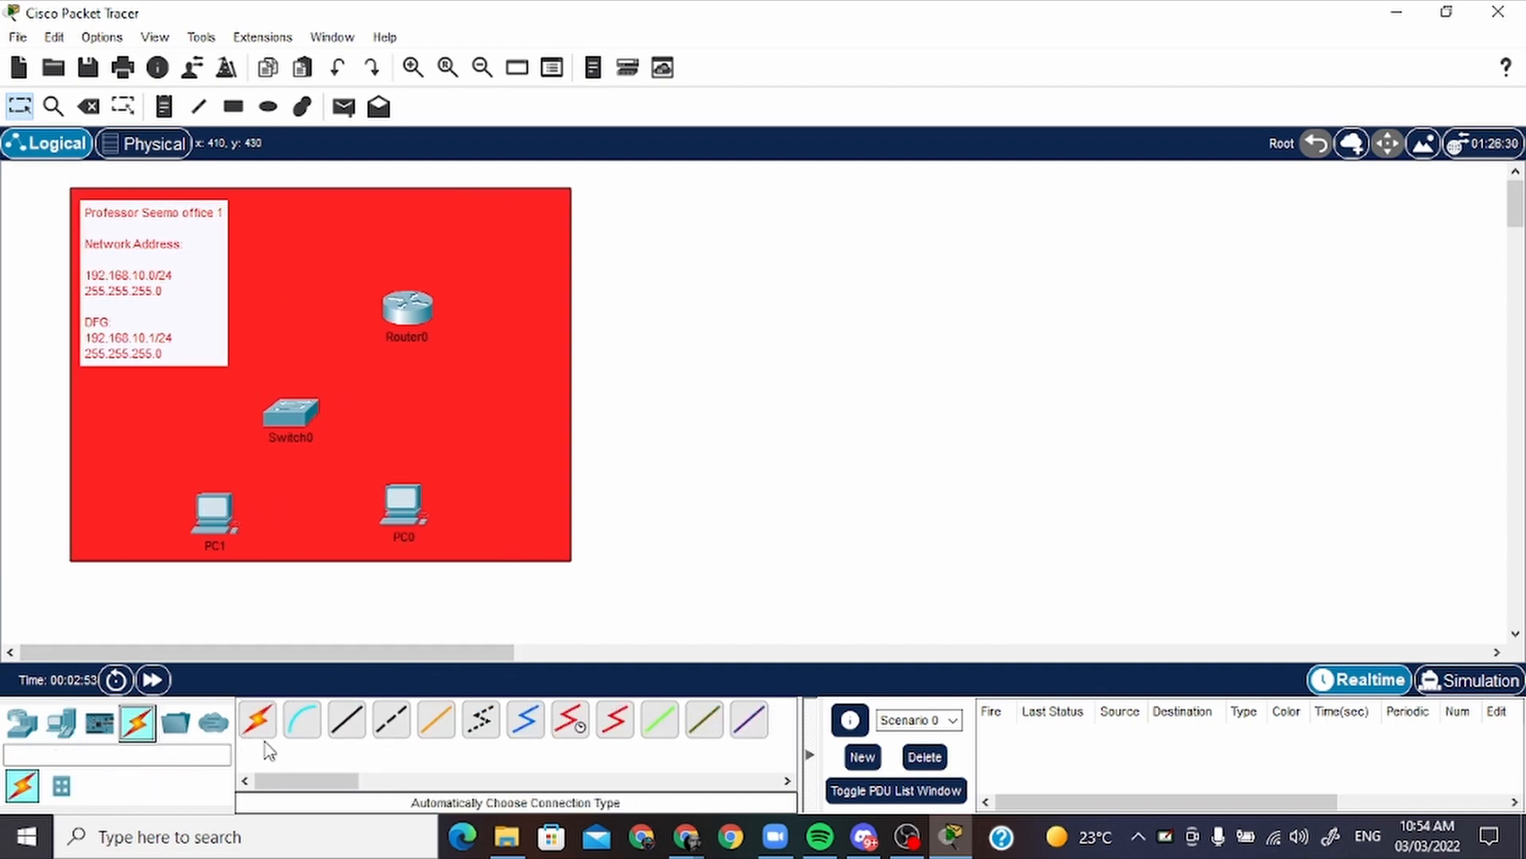
click(348, 732)
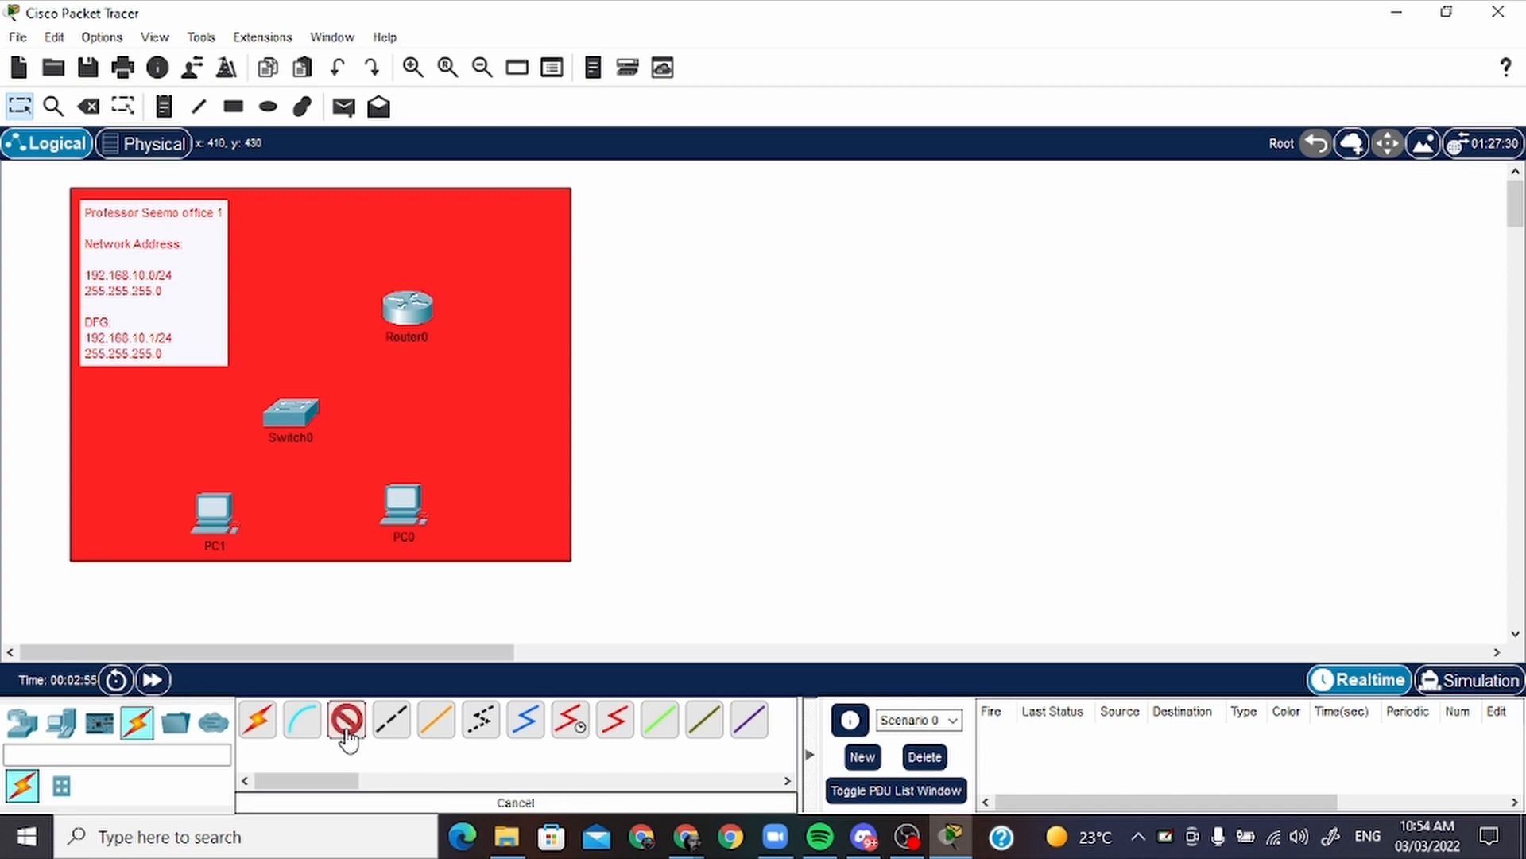
click(406, 493)
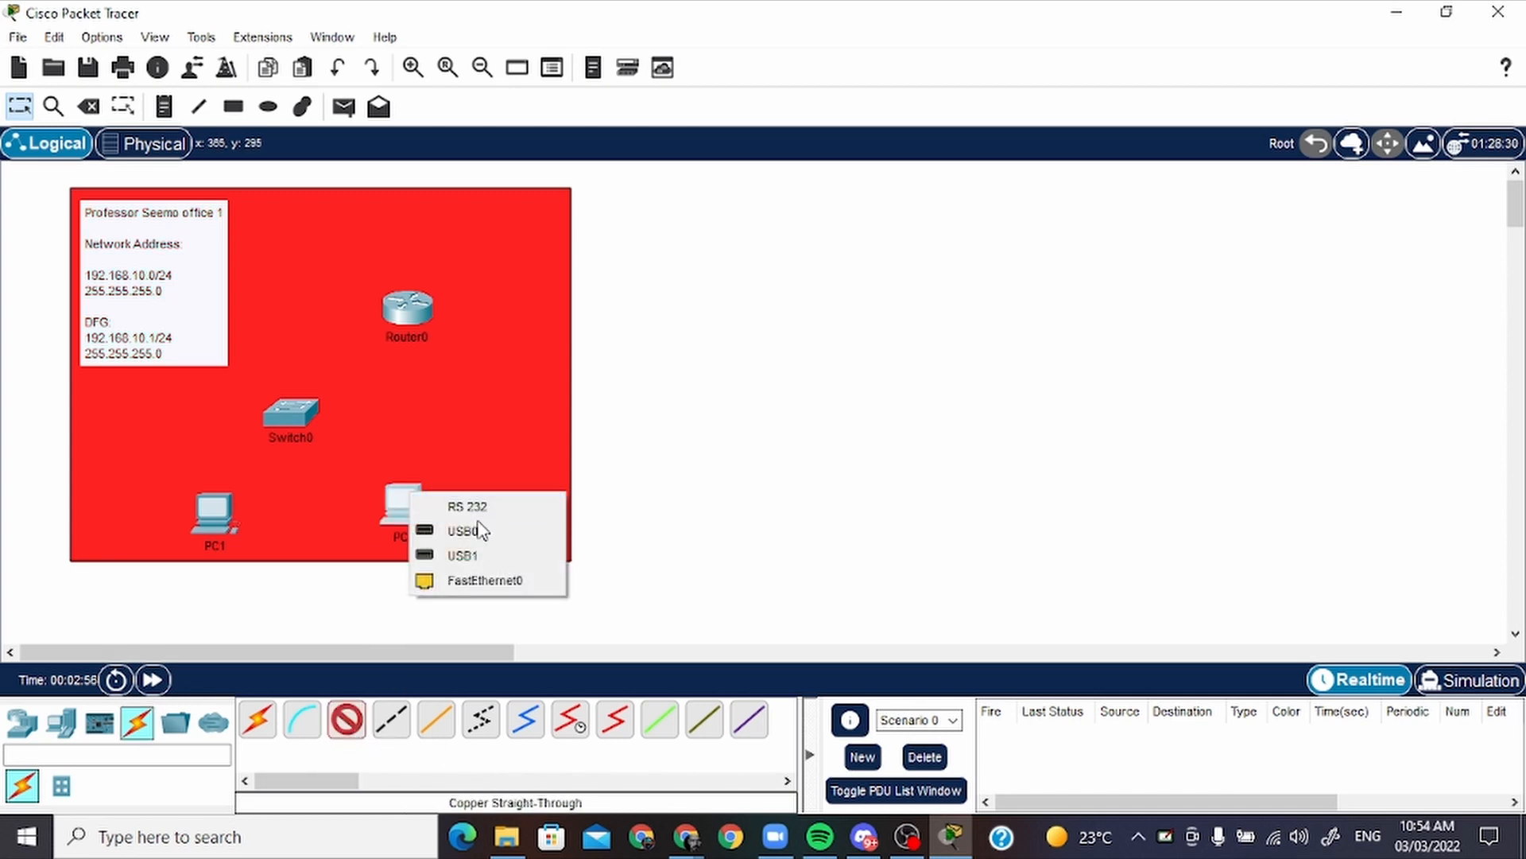
click(479, 581)
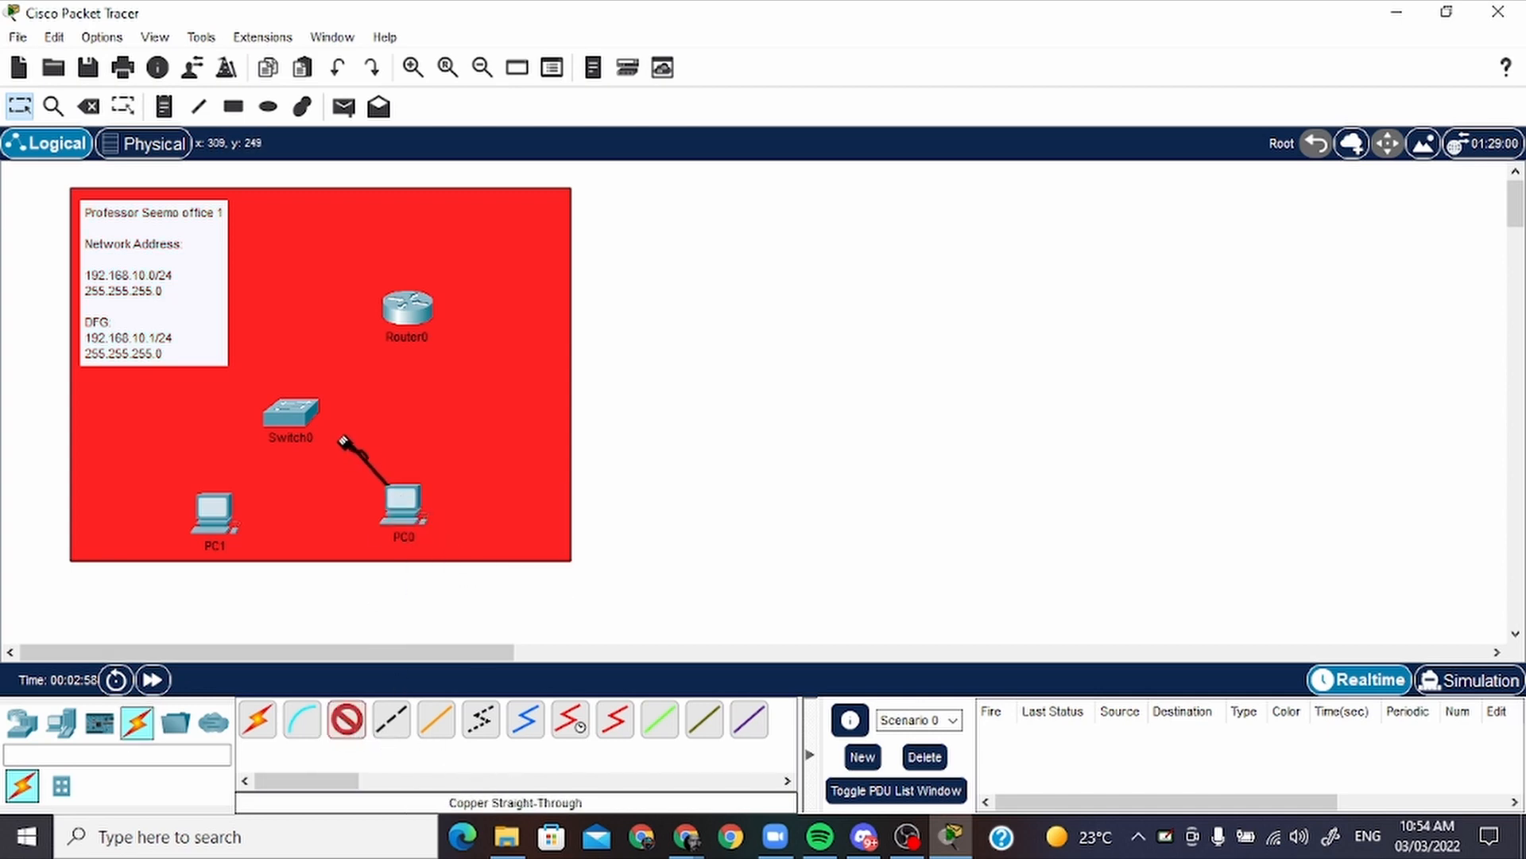
click(308, 413)
click(433, 68)
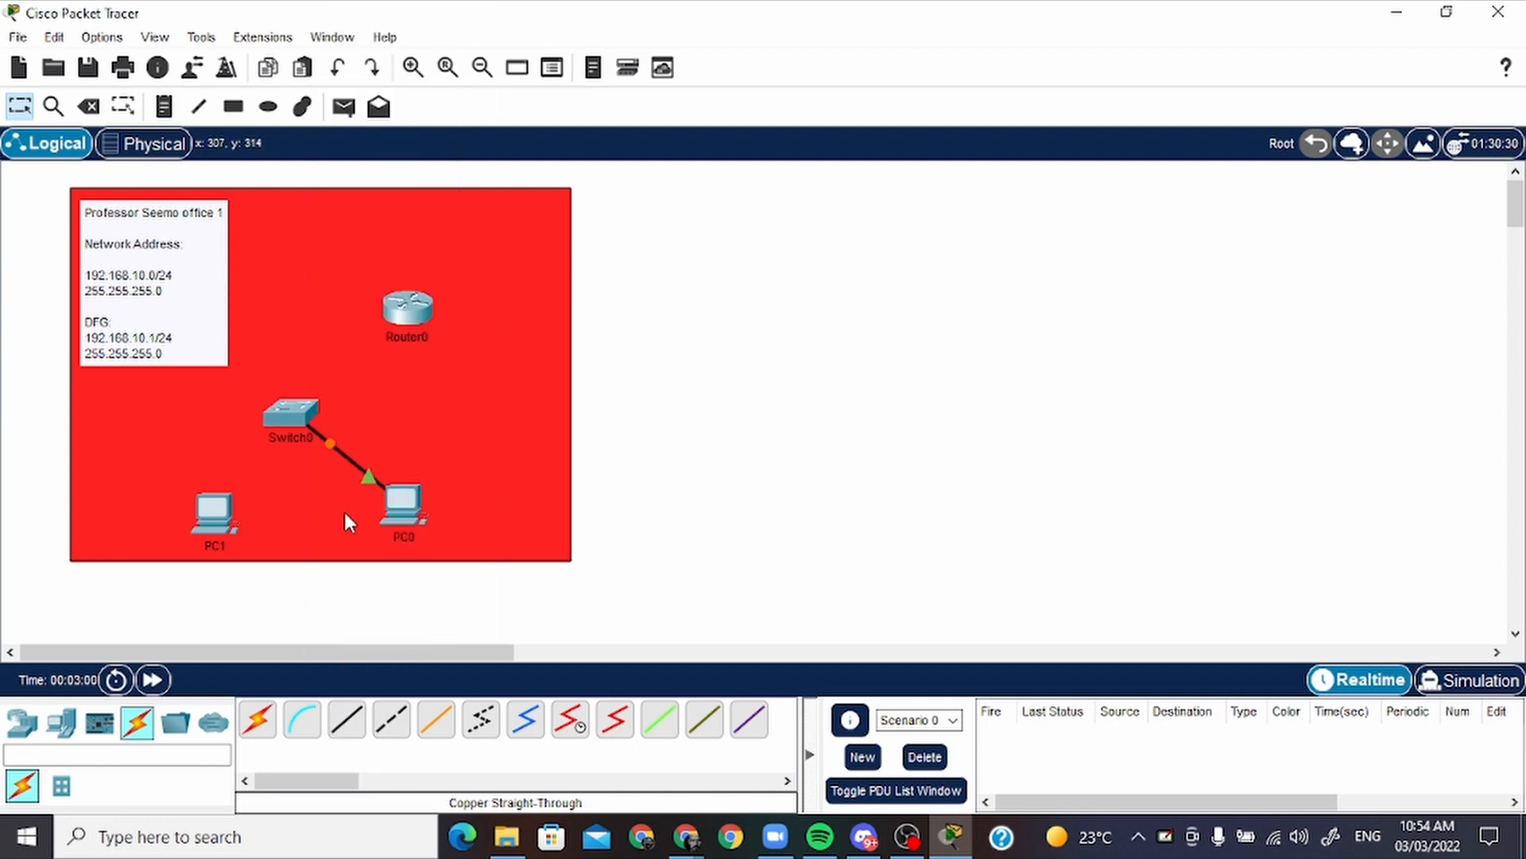
Connect PC1's FastEthernet0 port to Switch0's FastEthernet0/2 port with a copper straight-through cable
click(345, 721)
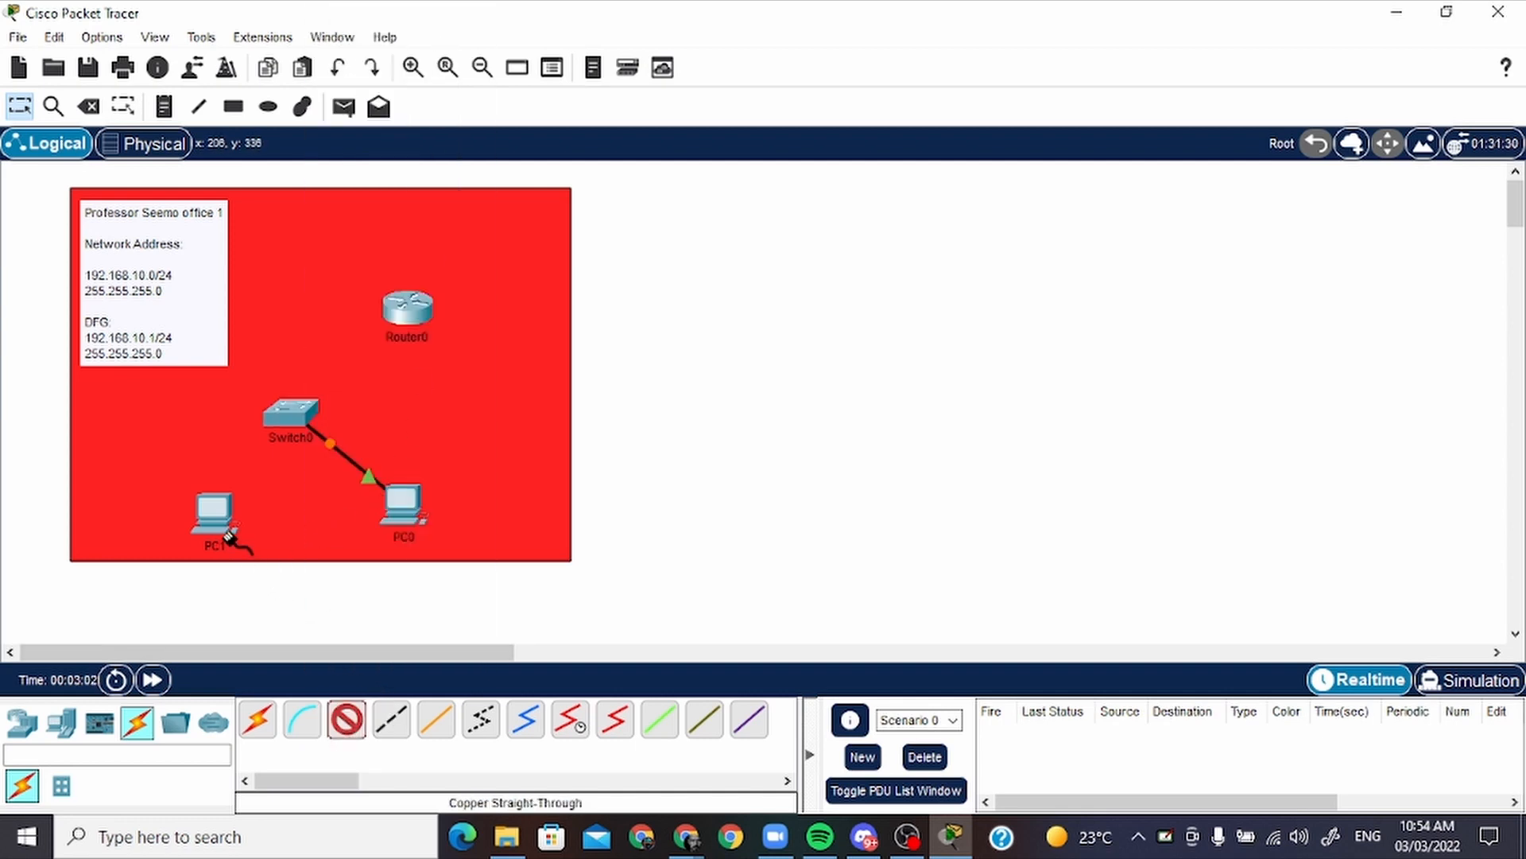
click(213, 515)
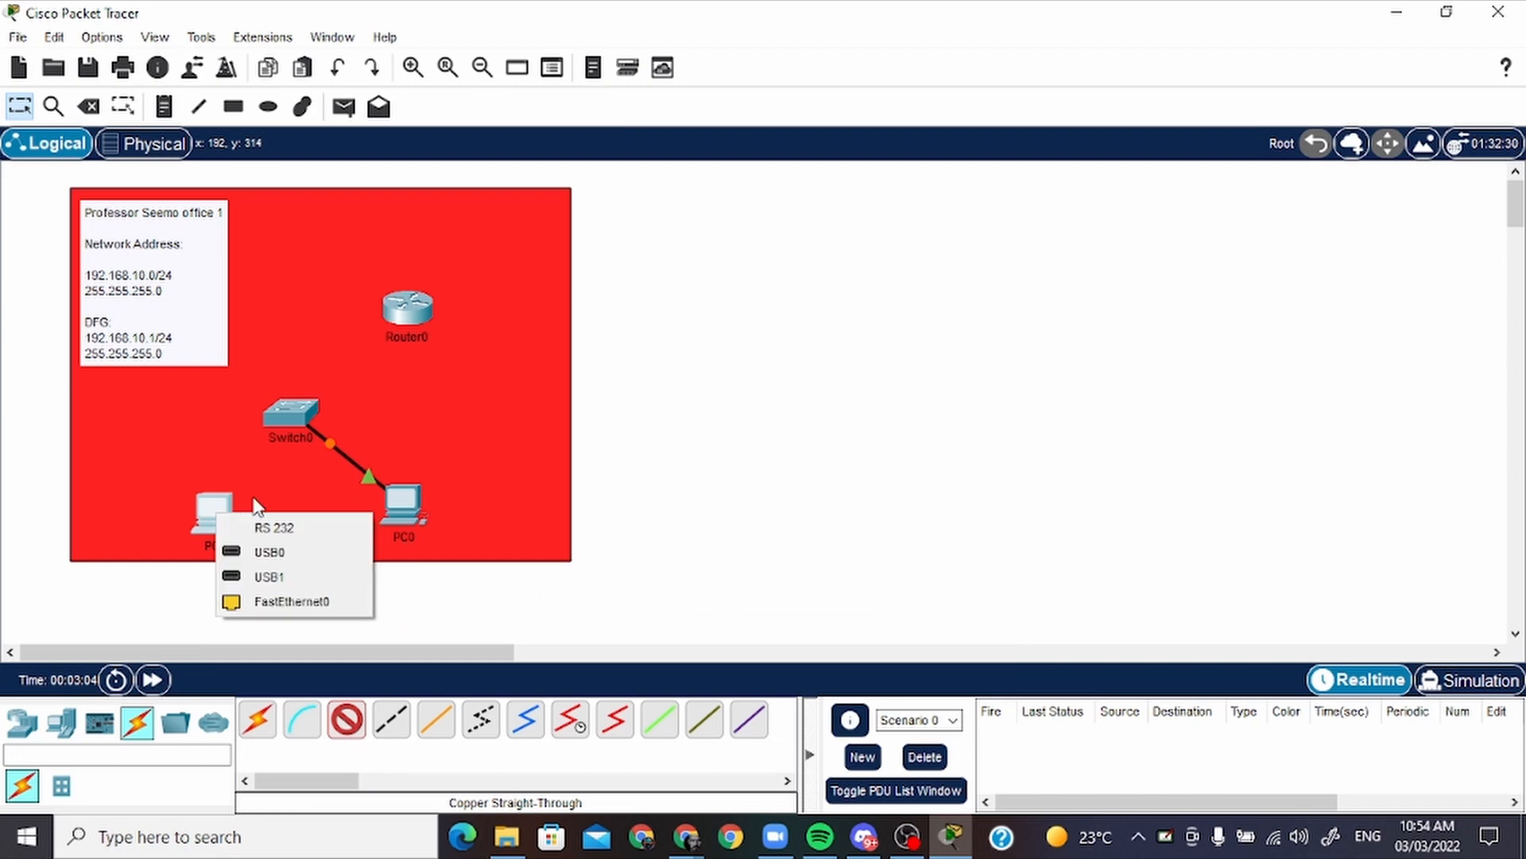
click(238, 602)
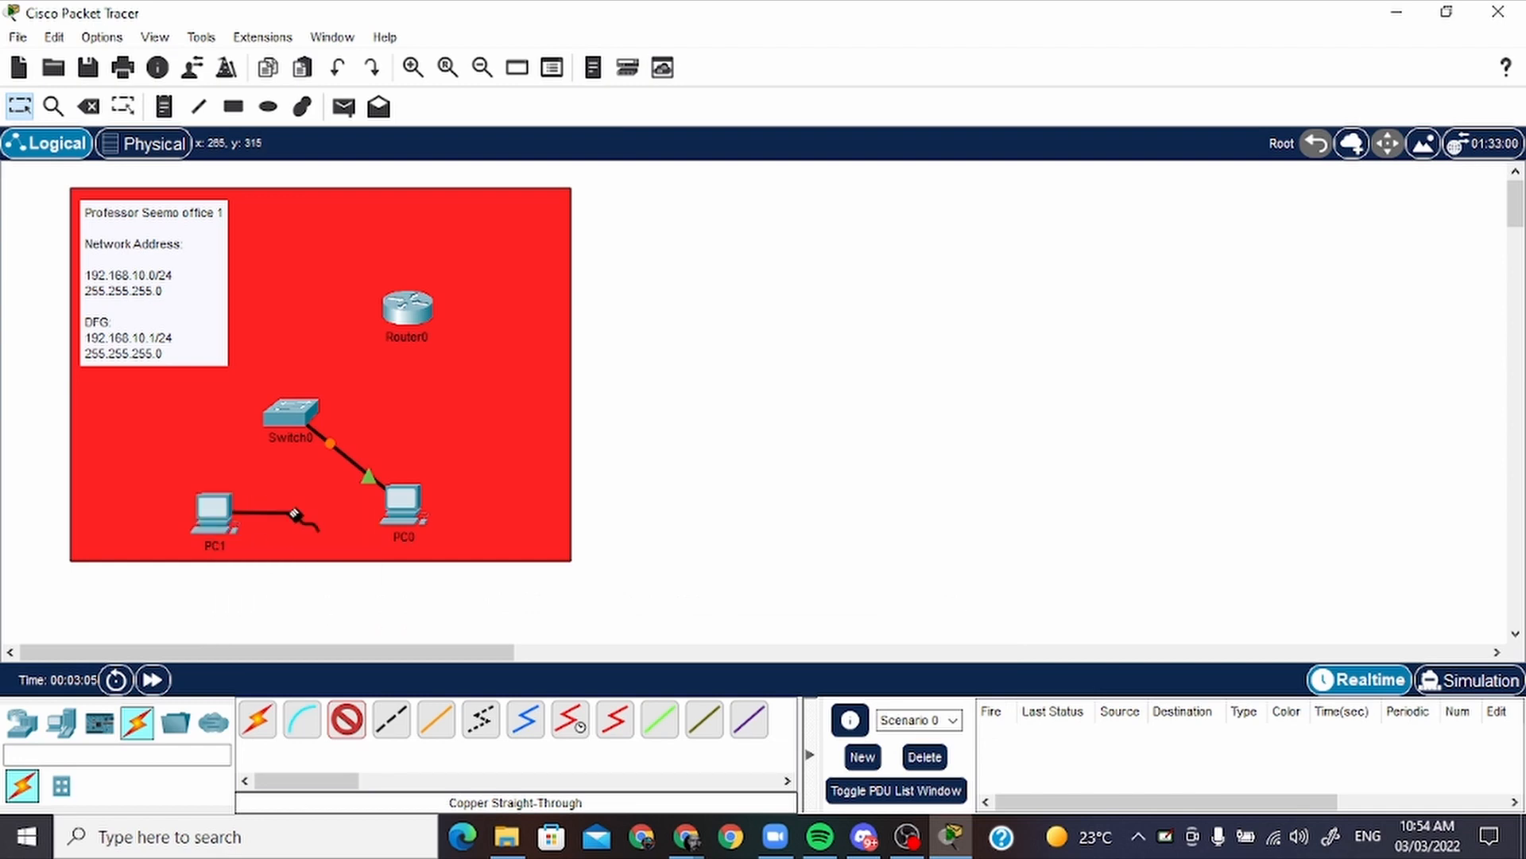
click(301, 409)
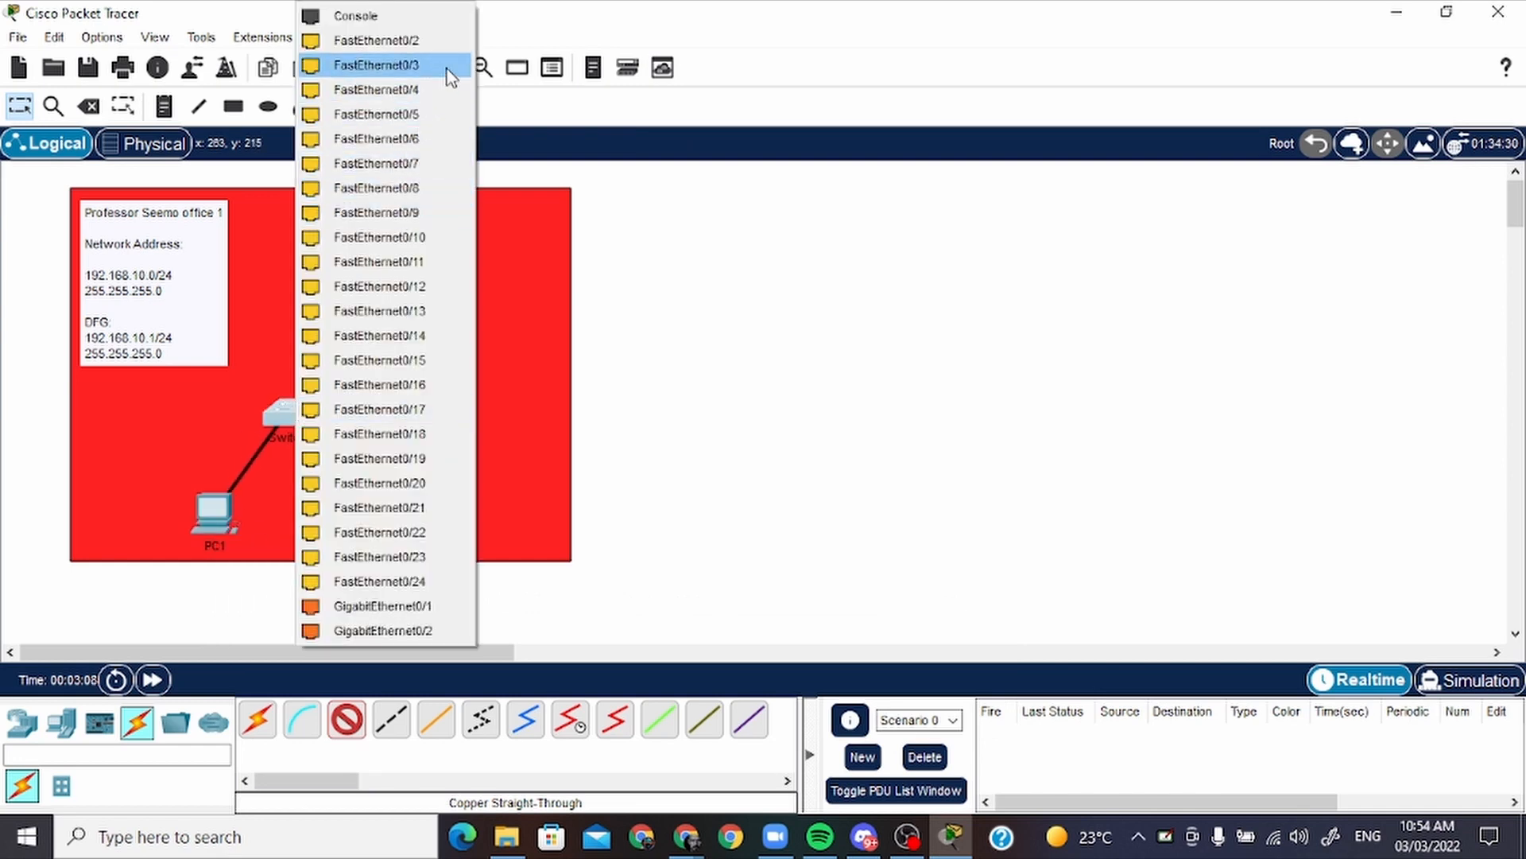
click(449, 44)
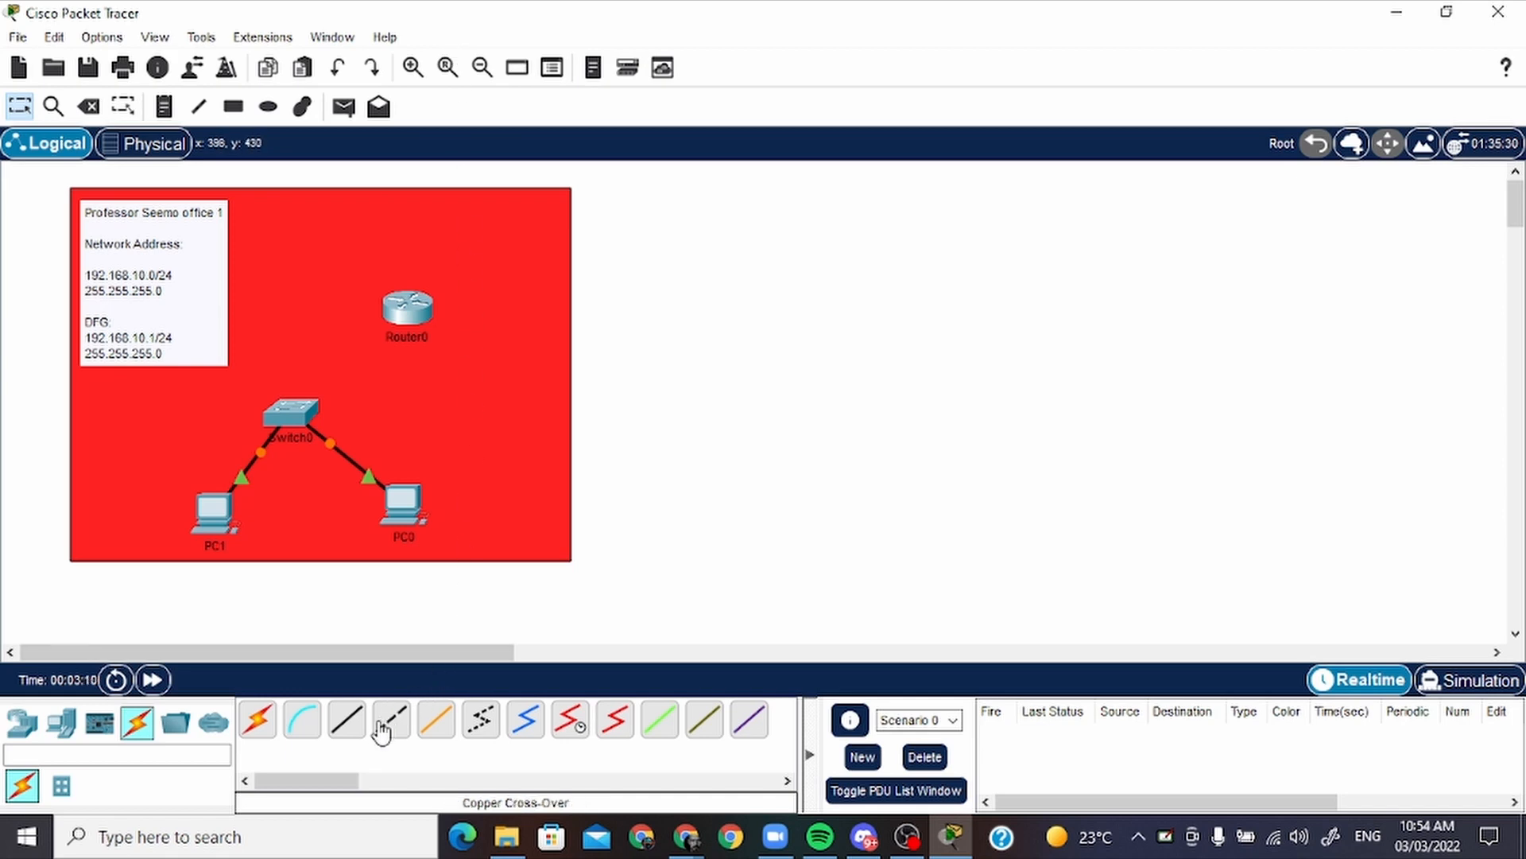
Connect Switch0's FastEthernet0/3 port to Router0's GigabitEthernet0/0 port with a copper straight-through cable
click(344, 722)
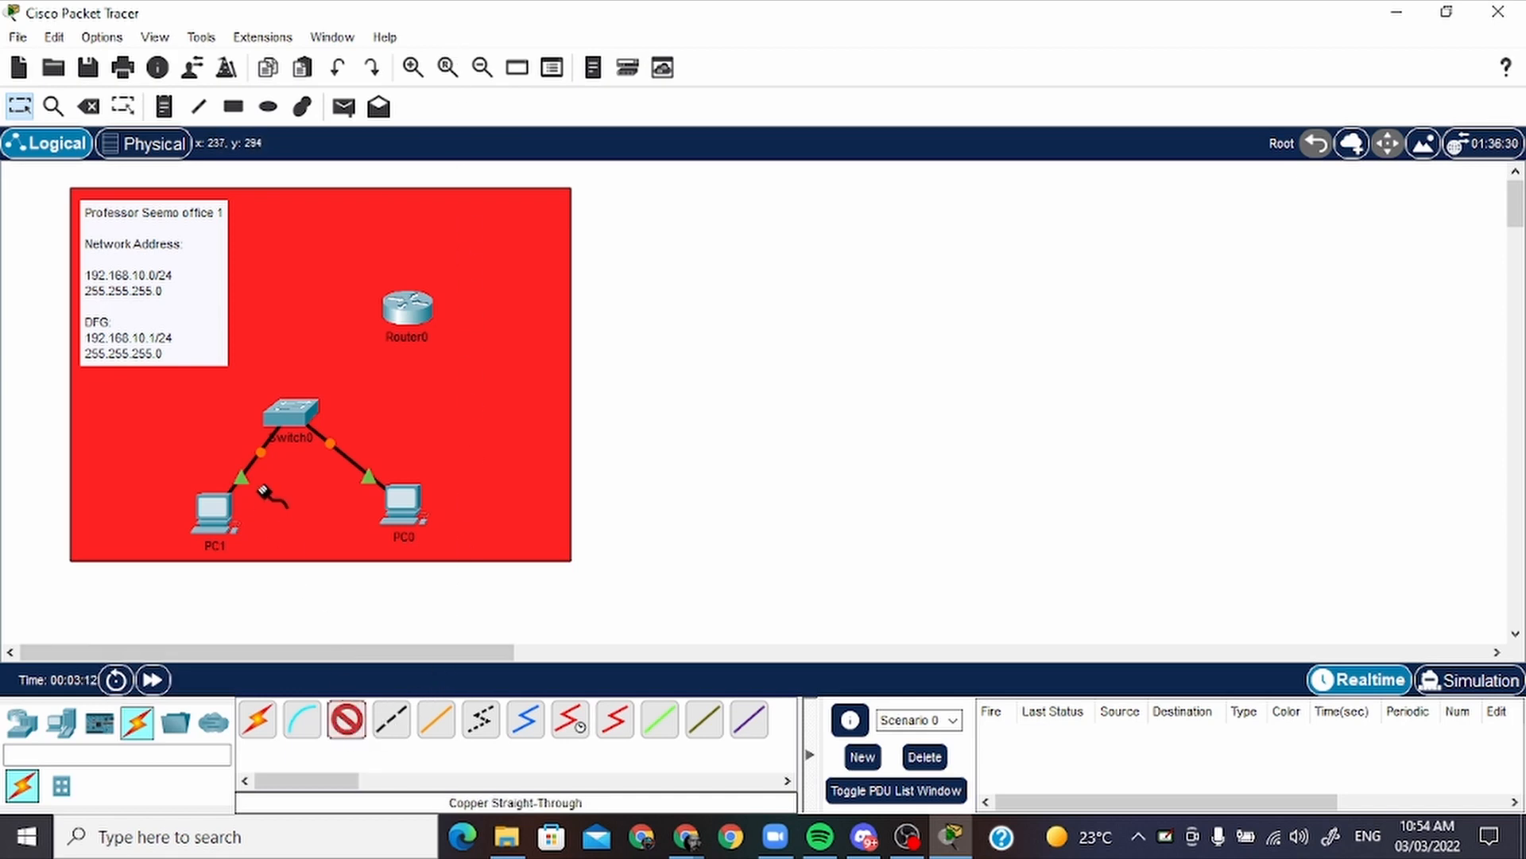
click(296, 412)
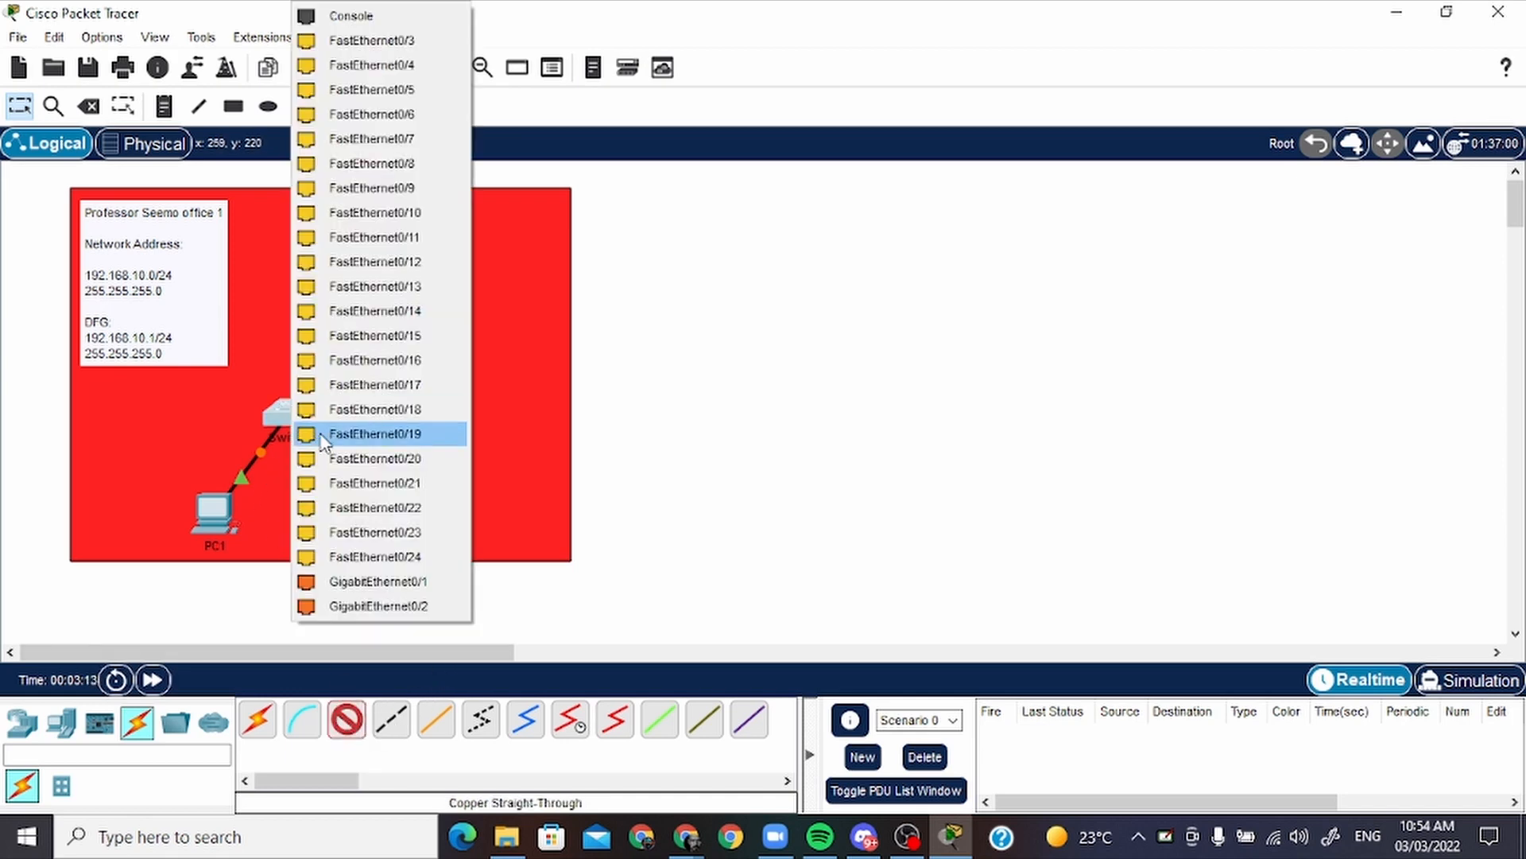
click(442, 41)
click(416, 293)
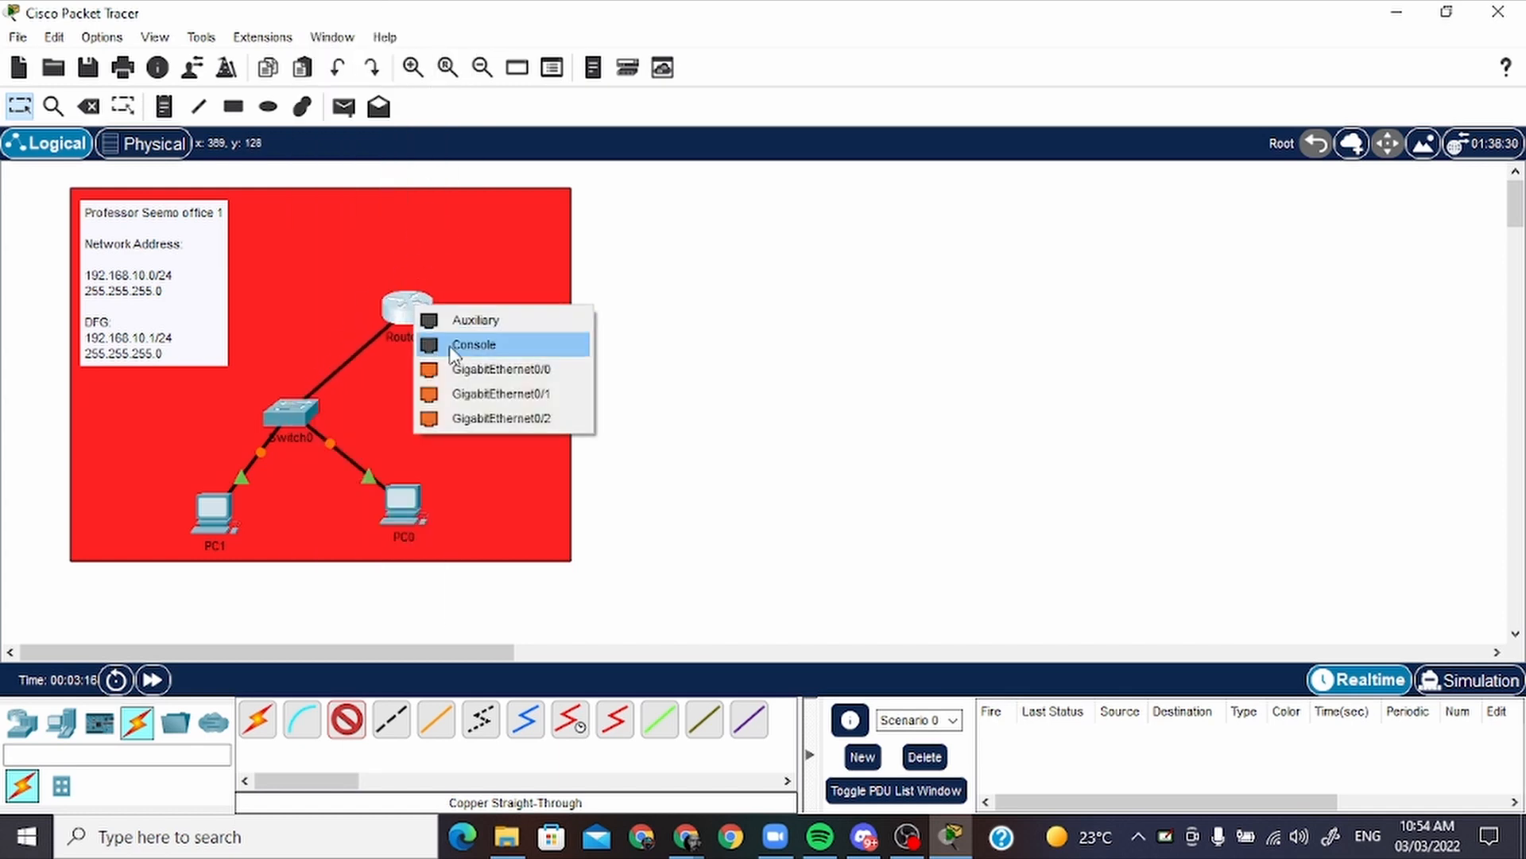
click(565, 371)
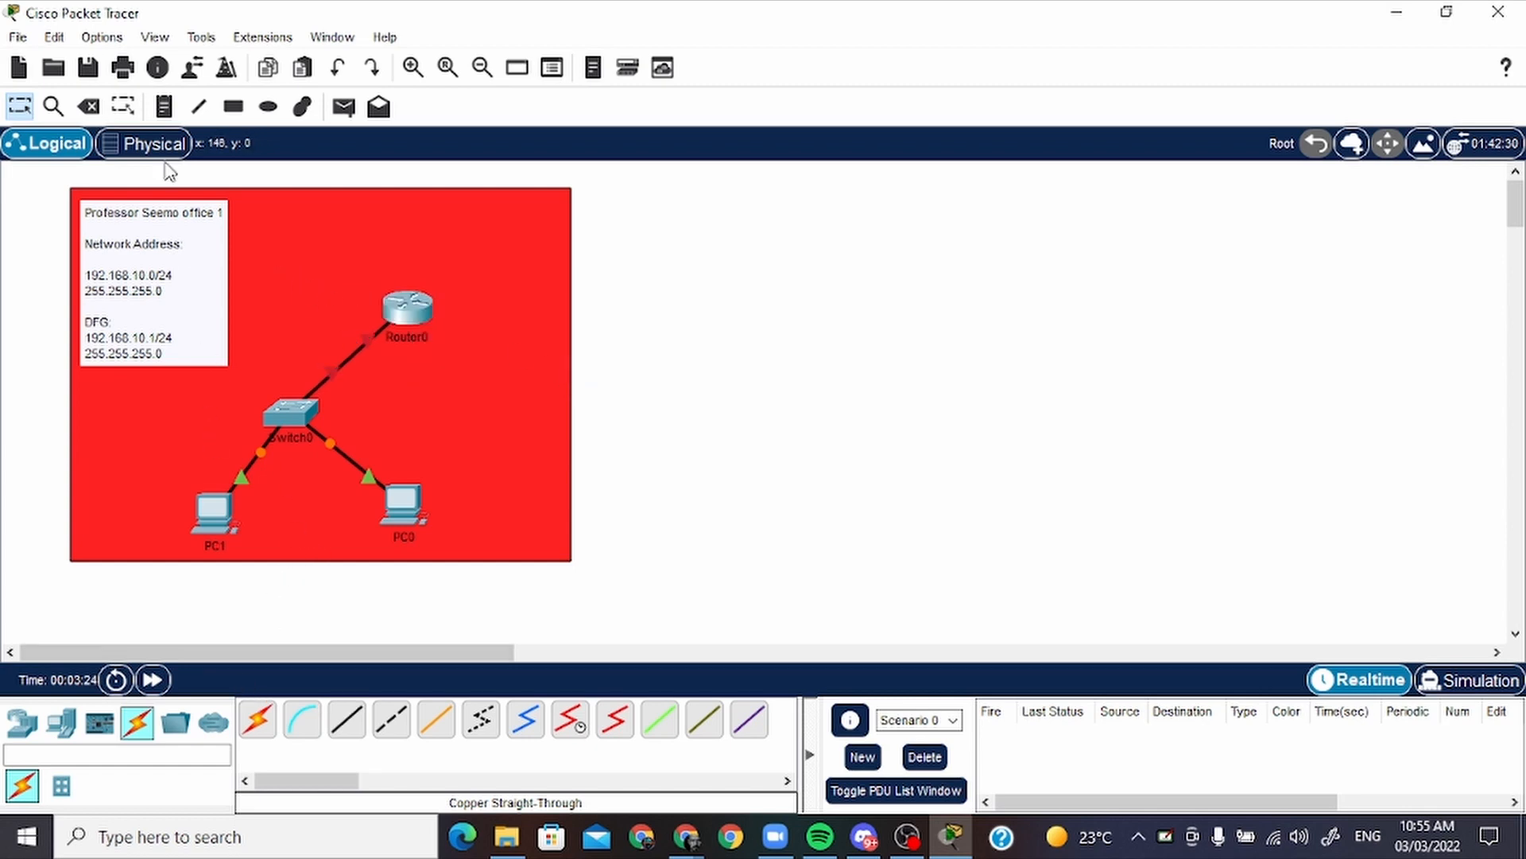
Add a note reading ".2" beside PC1 and space the PC and note apart below the switch
click(165, 108)
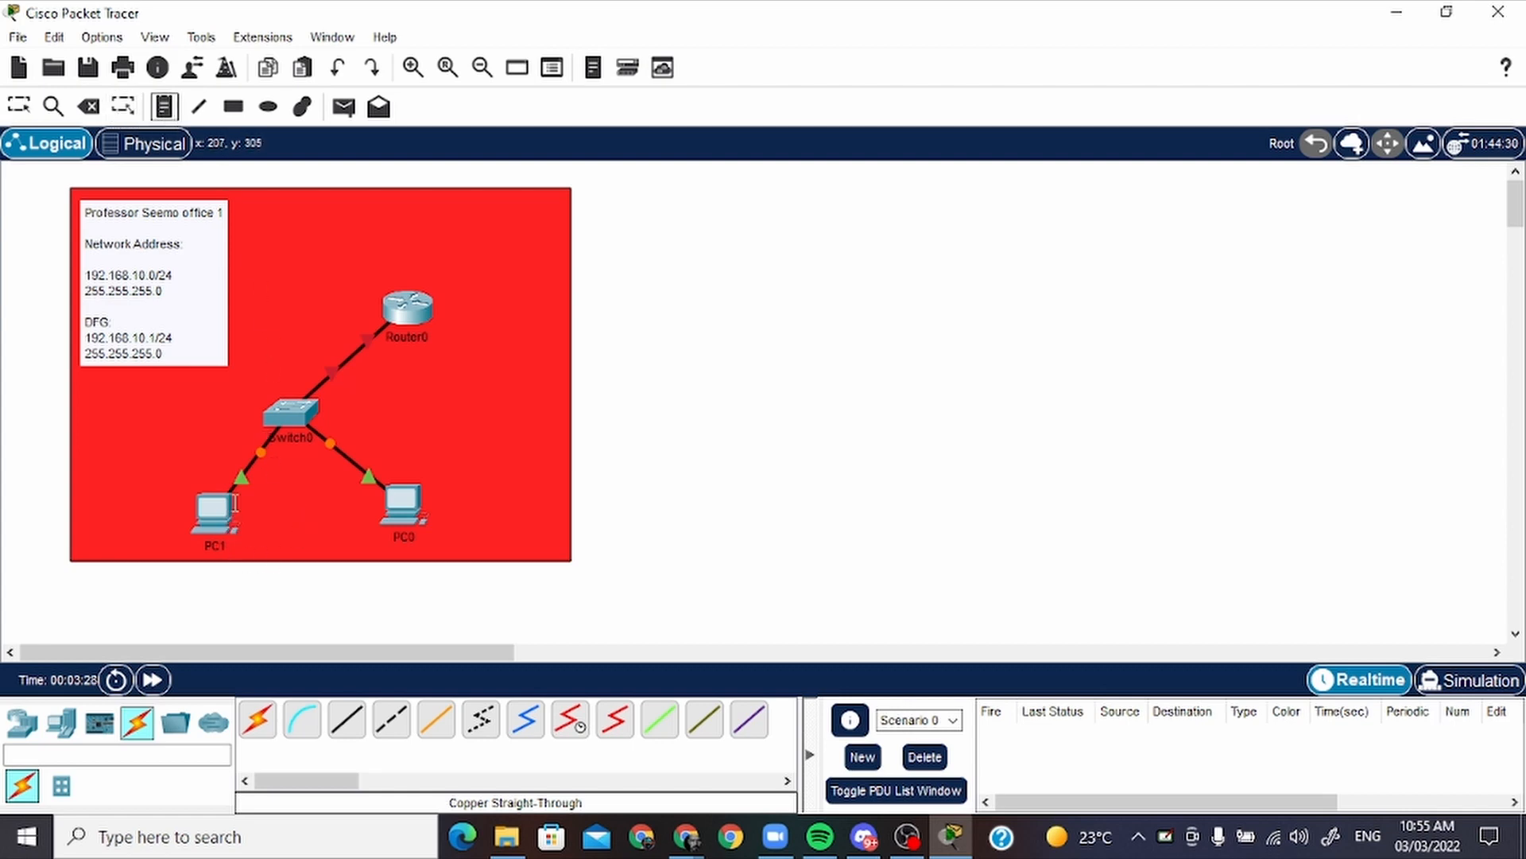
click(236, 499)
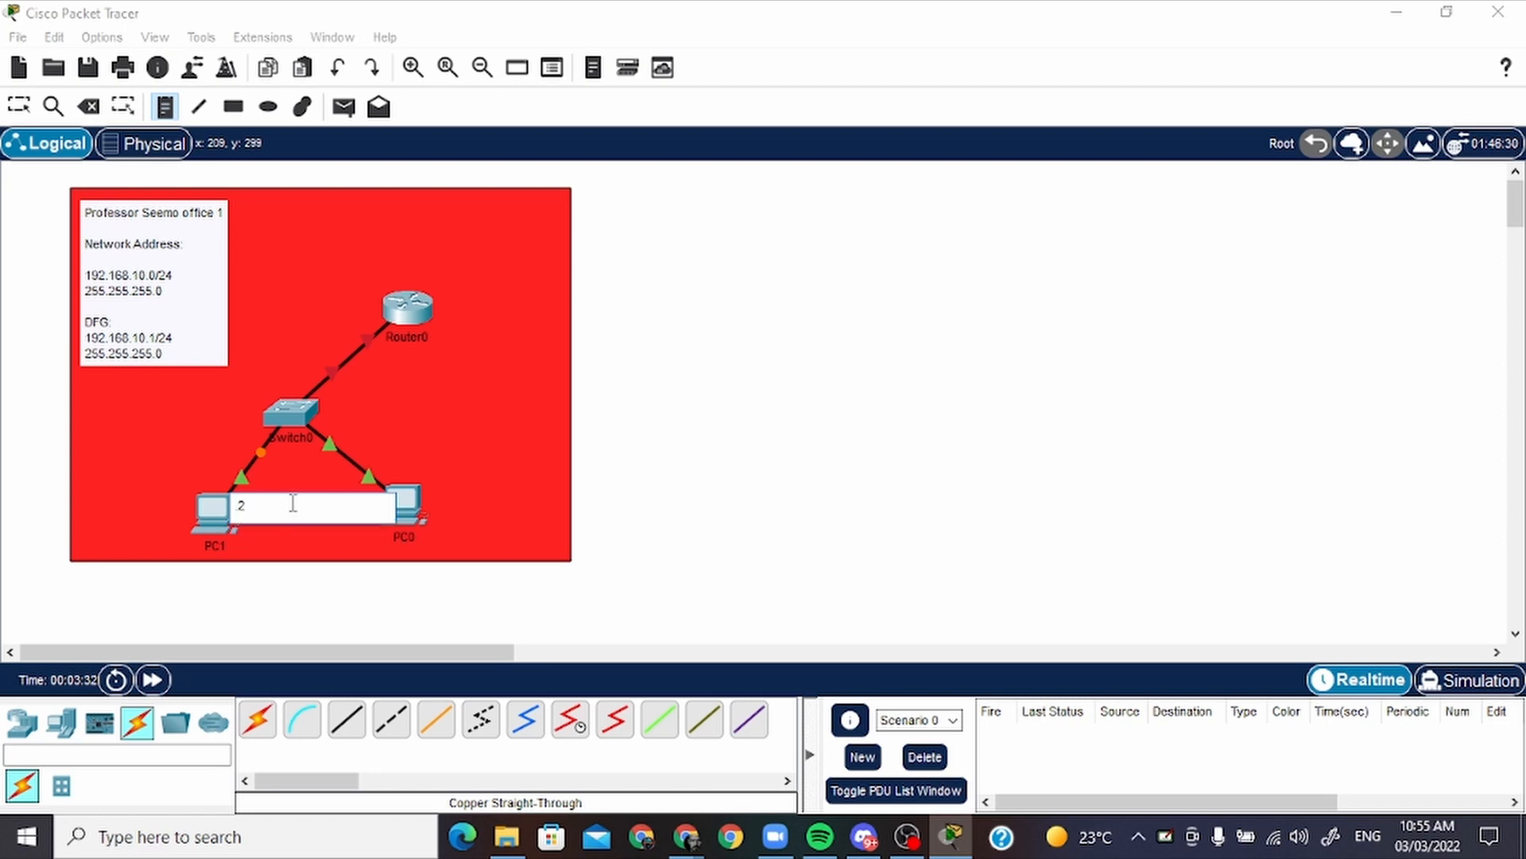
text(2)
key(Return)
key(Escape)
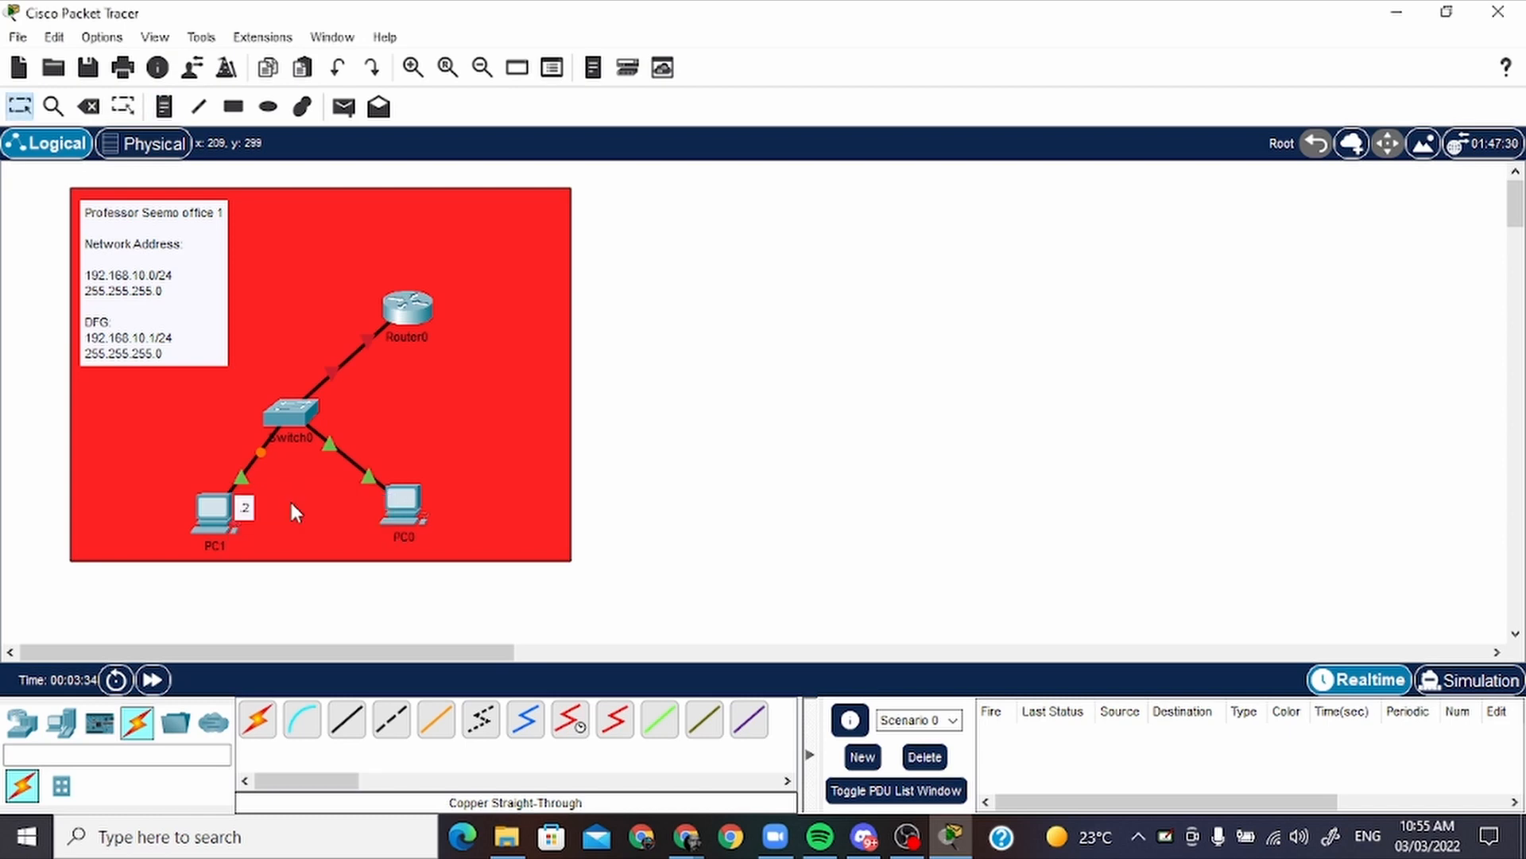
mouse_move(251, 508)
mouse_down()
mouse_move(211, 517)
mouse_move(259, 517)
mouse_move(188, 517)
mouse_move(264, 512)
mouse_move(235, 521)
mouse_up()
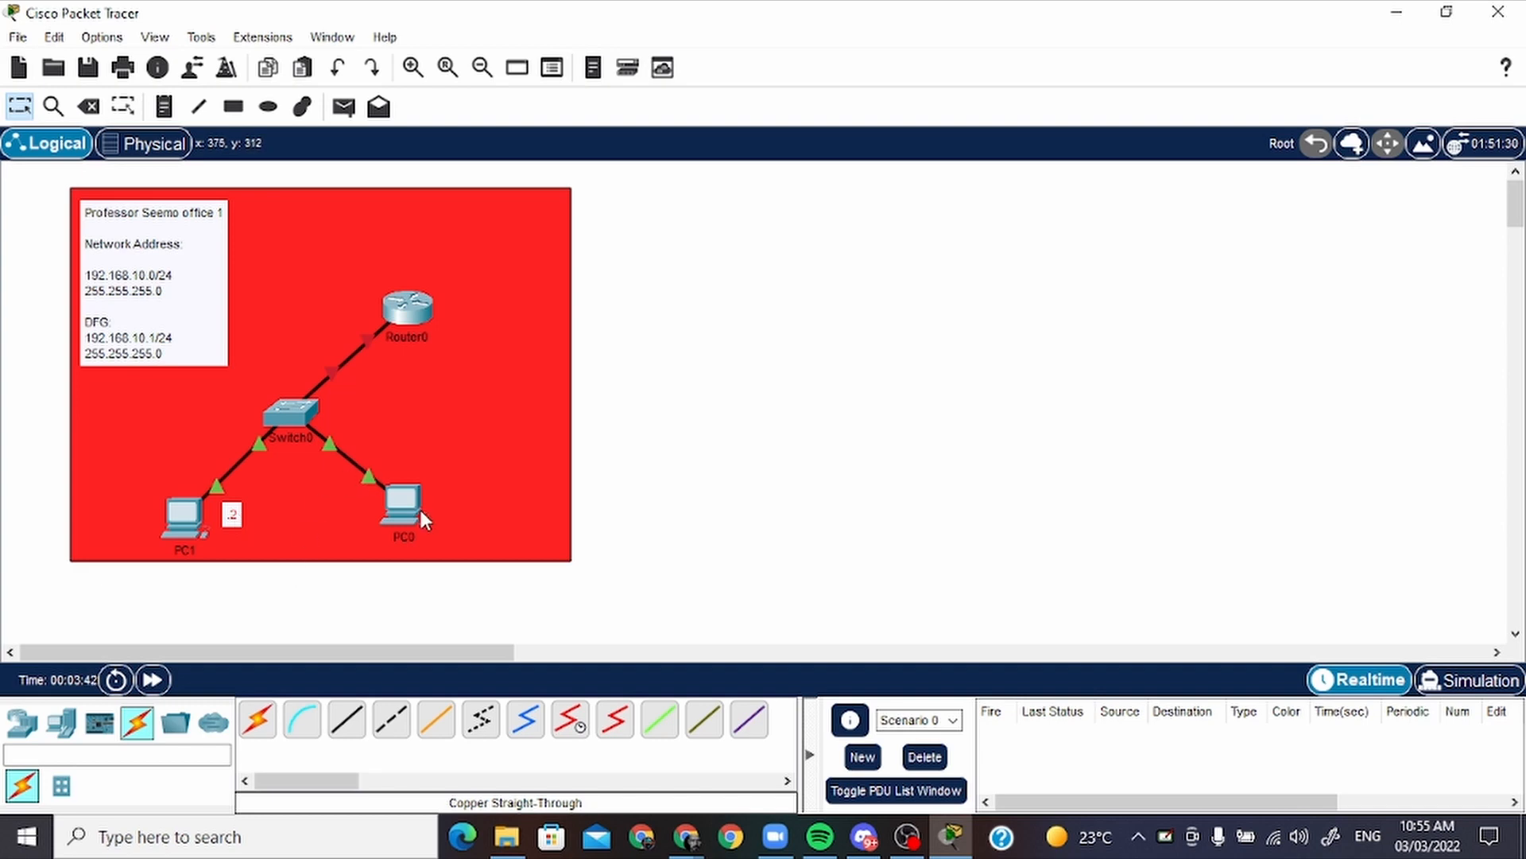
Add a note reading ".3" for PC0 and arrange it just left of that PC
click(163, 109)
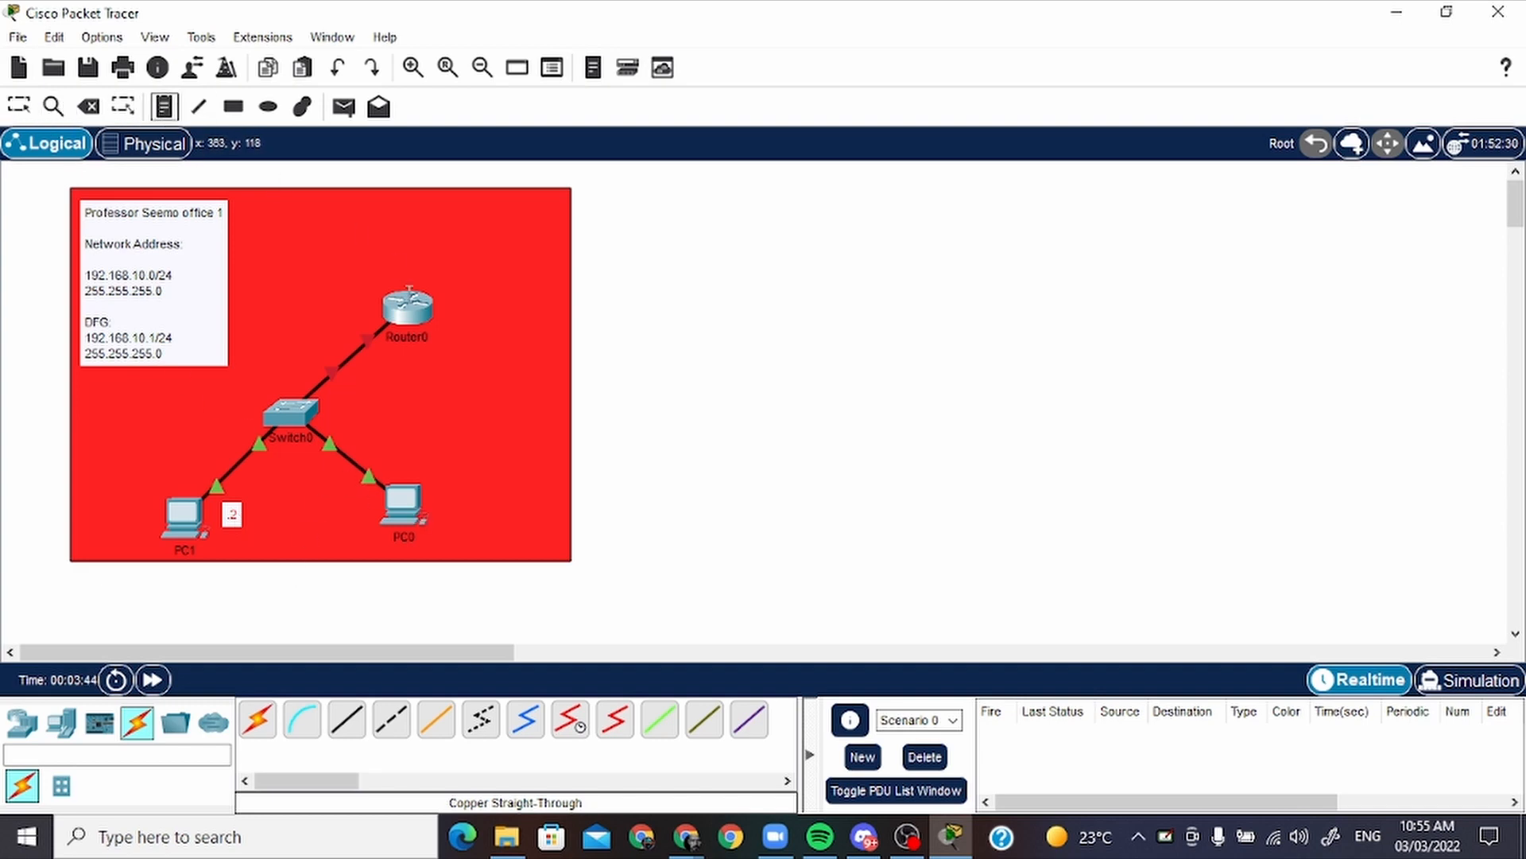
click(431, 497)
text(.3)
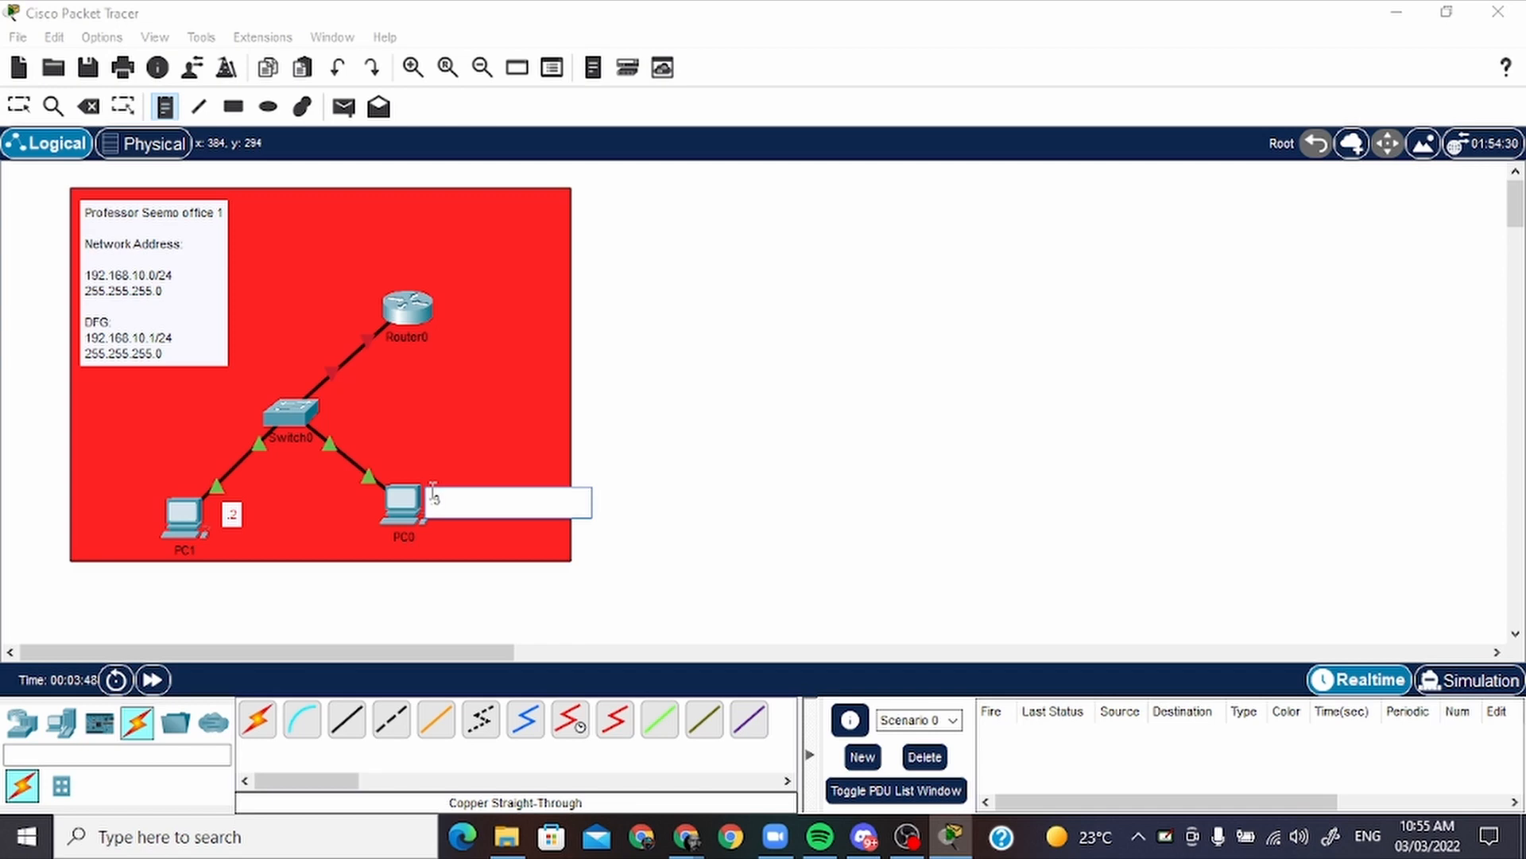
key(Escape)
mouse_move(437, 512)
mouse_down()
mouse_move(380, 531)
mouse_move(359, 521)
mouse_move(409, 522)
mouse_up()
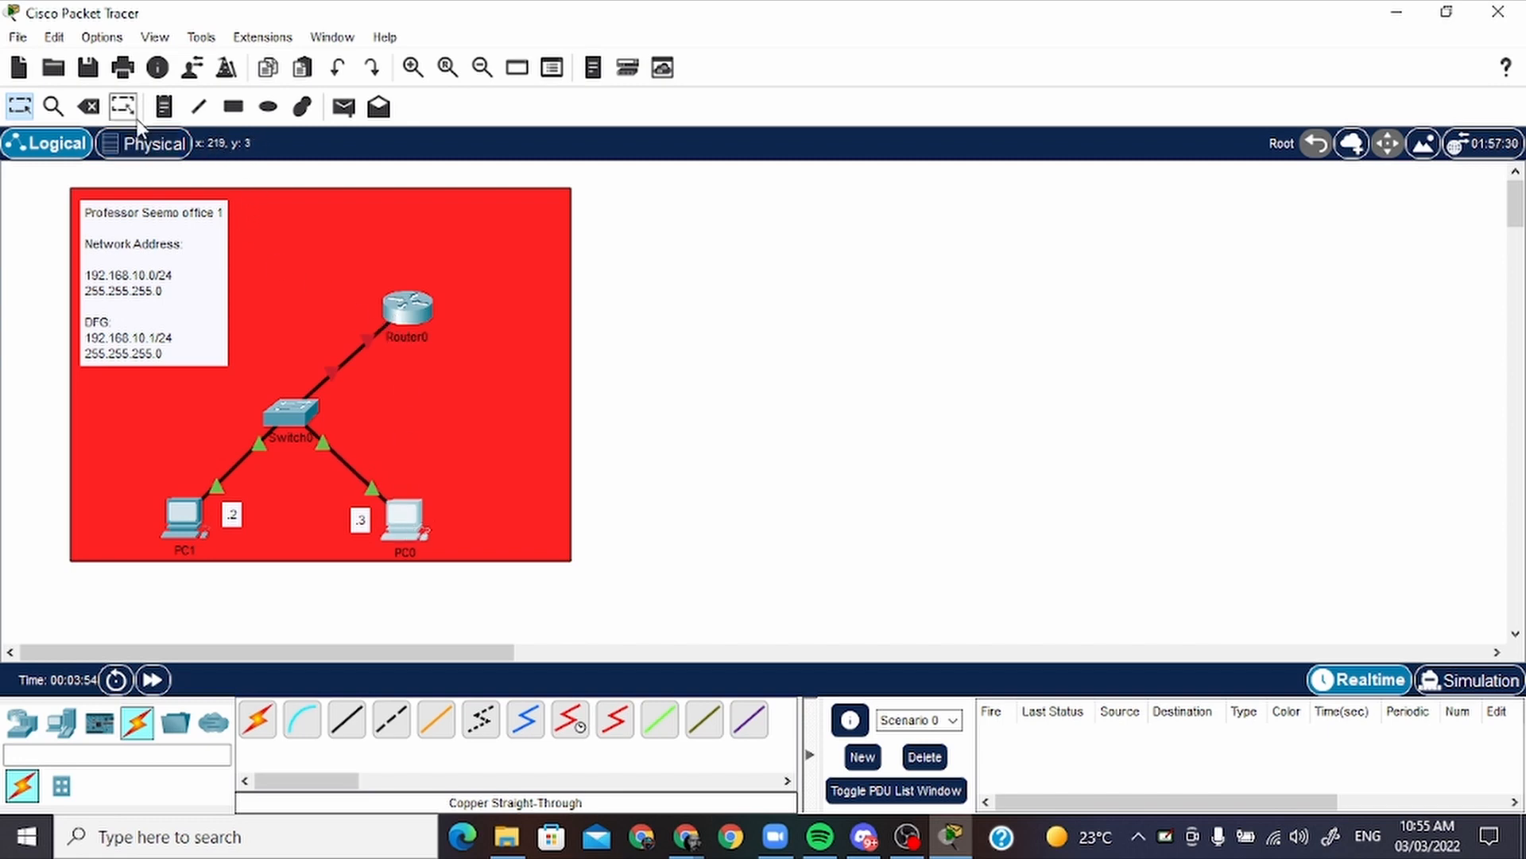
Add a two-line note reading "G0/0" and ".1" just below Router0
click(164, 106)
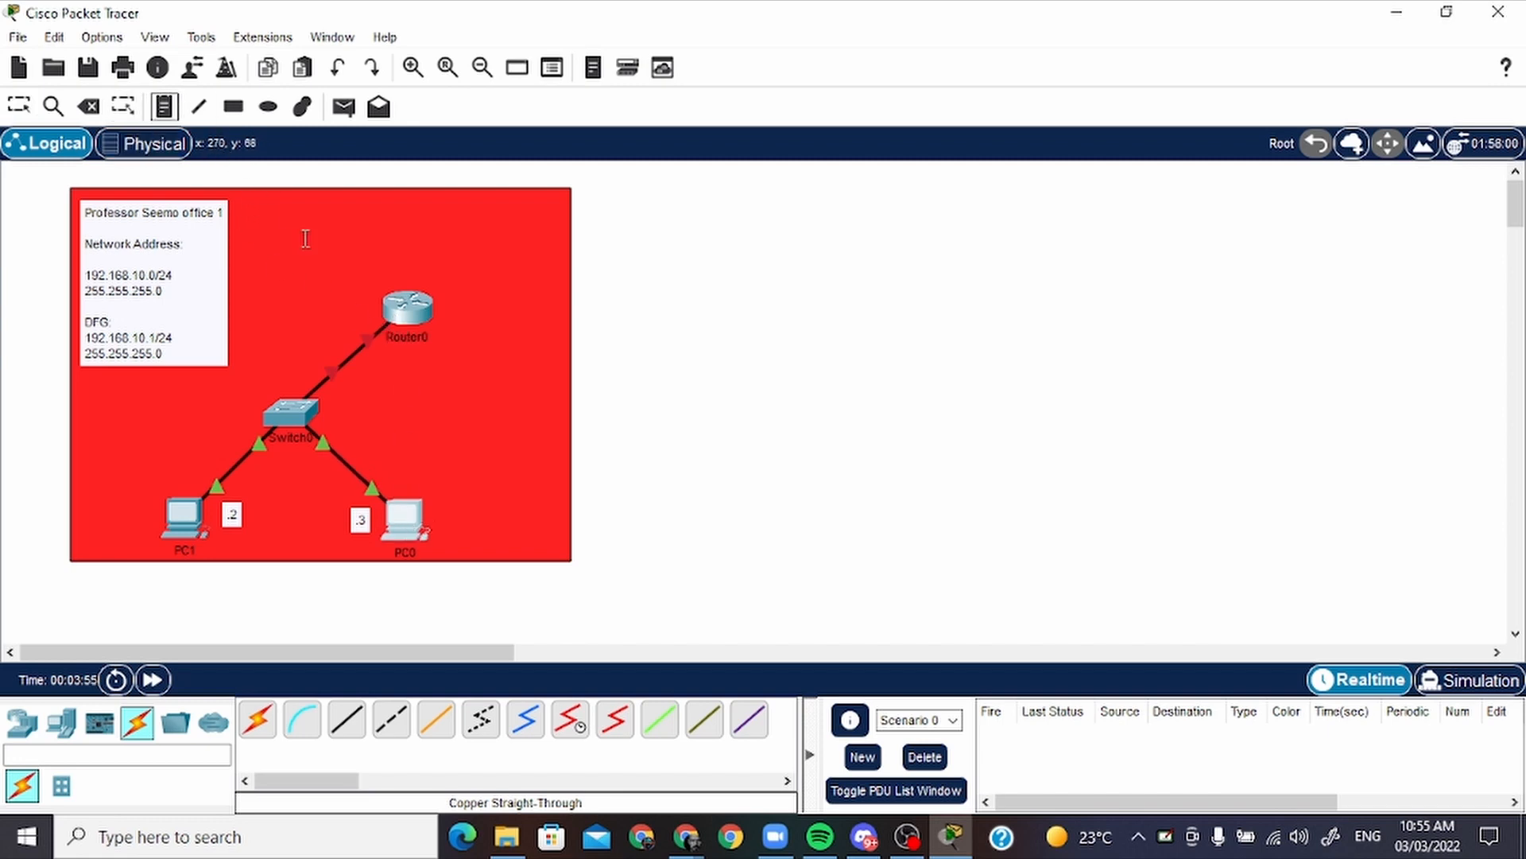
click(372, 368)
text(G)
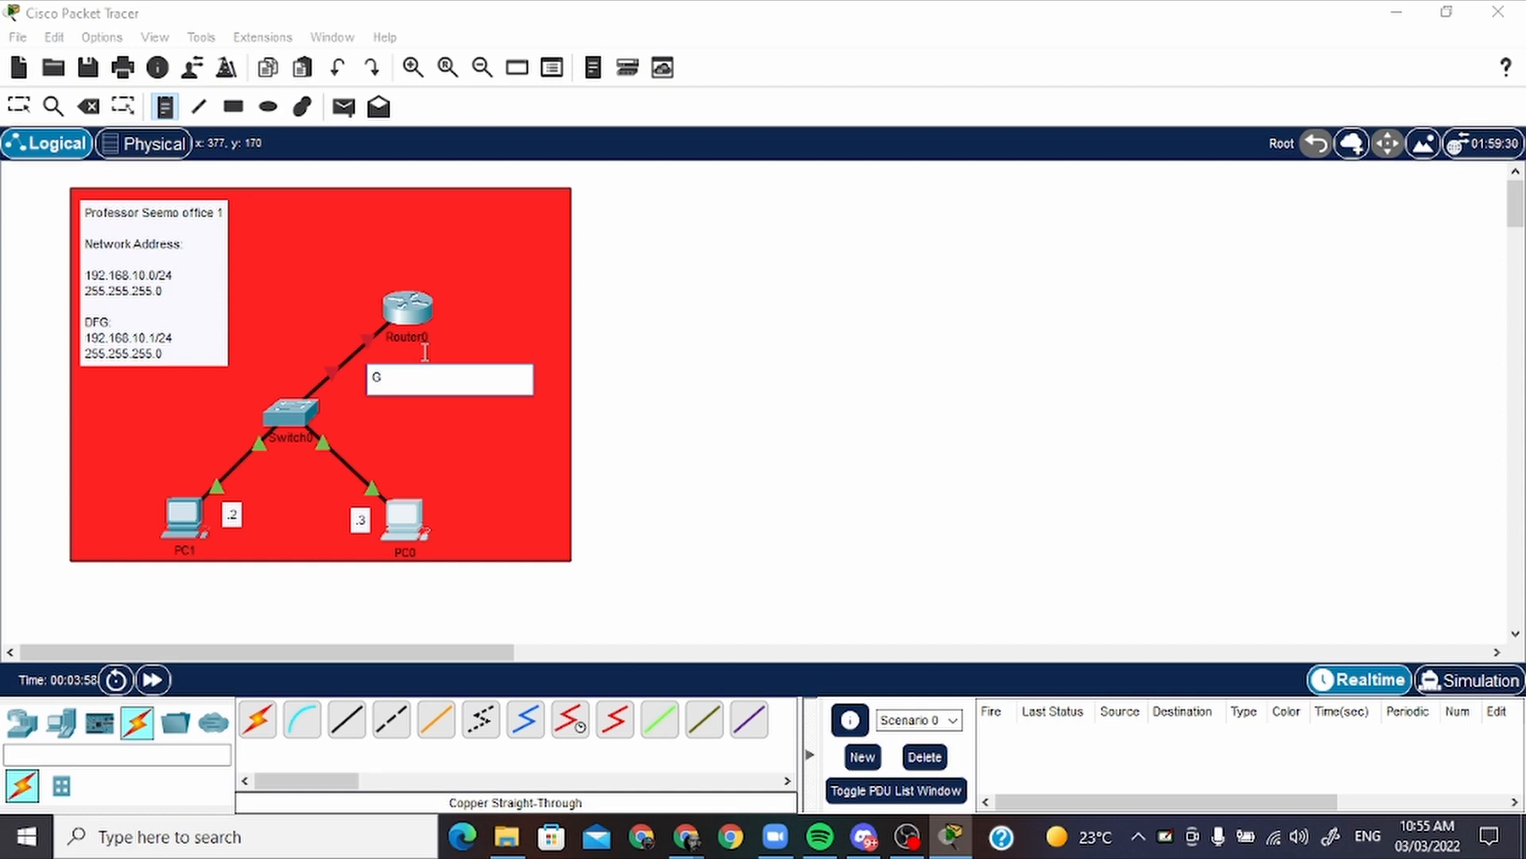
text(0/0)
key(Return)
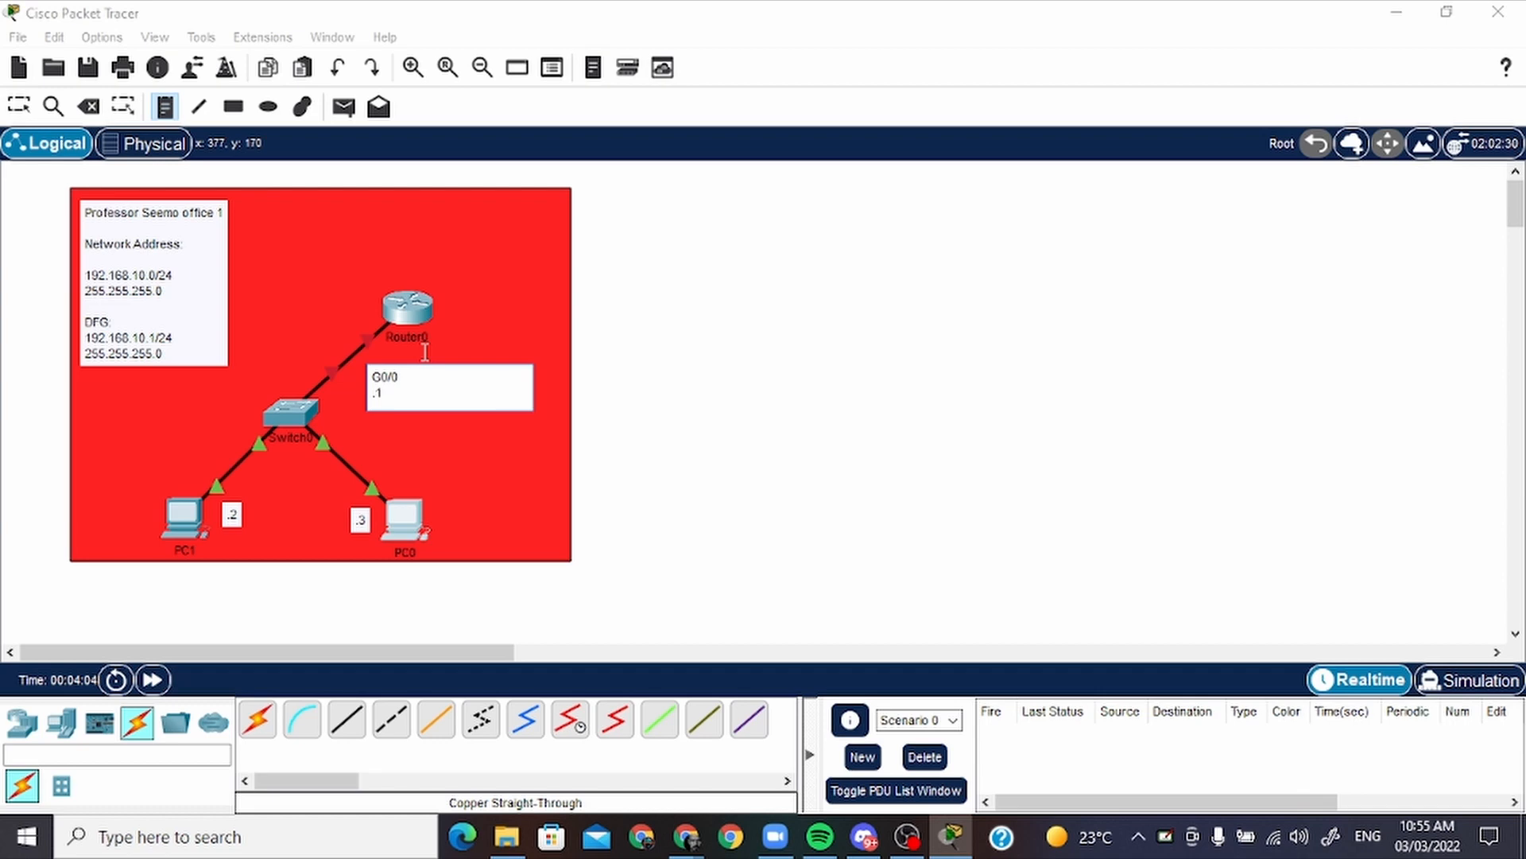
text(.1)
click(425, 352)
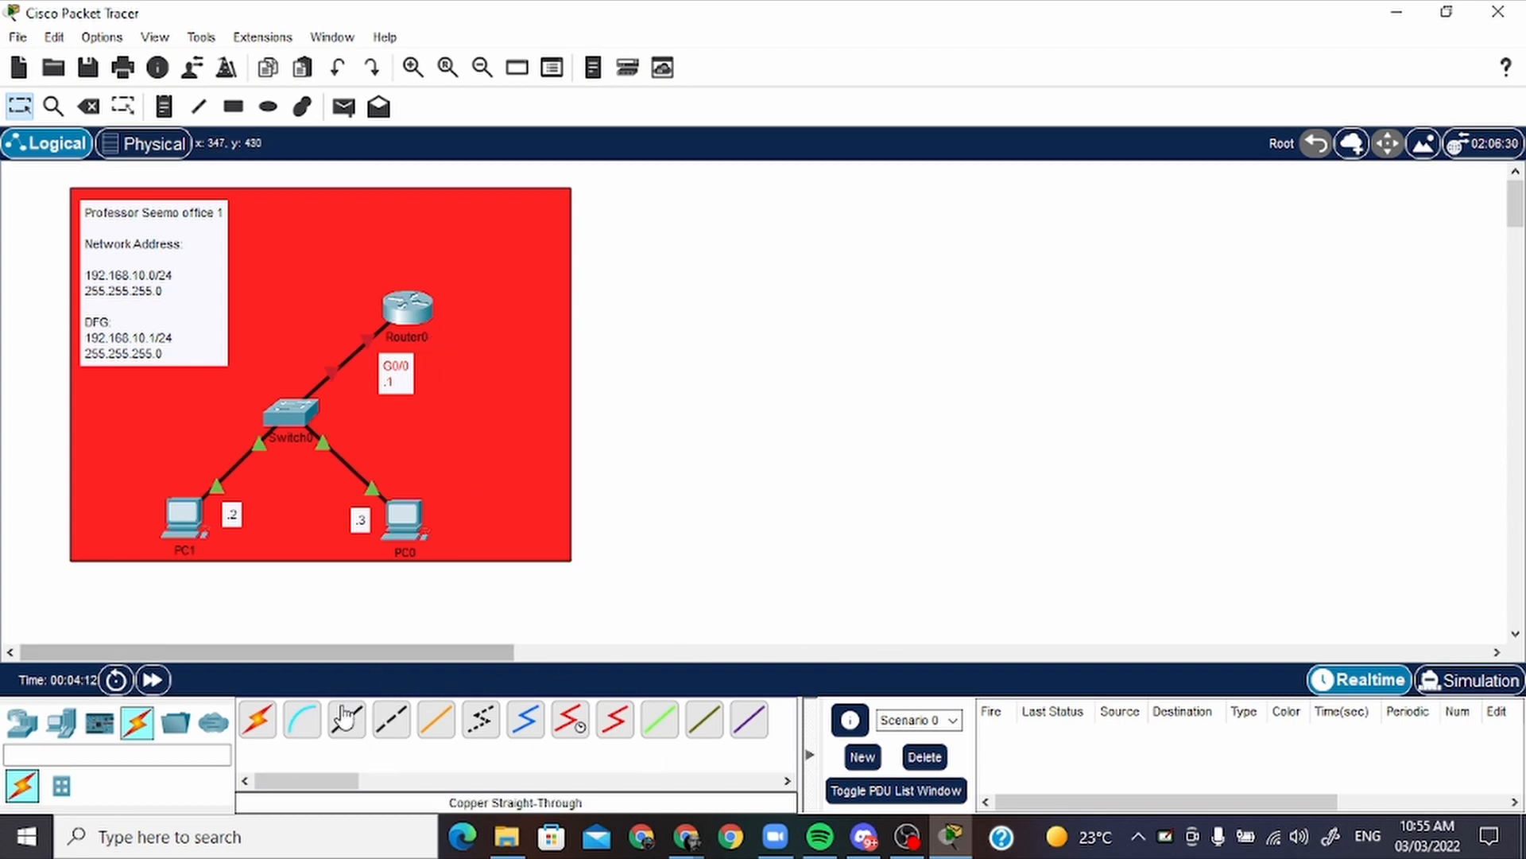
Connect PC1's RS 232 port to Router0's Console port with a console cable, and shift the switch and G0/0 note right, clear of it
click(302, 730)
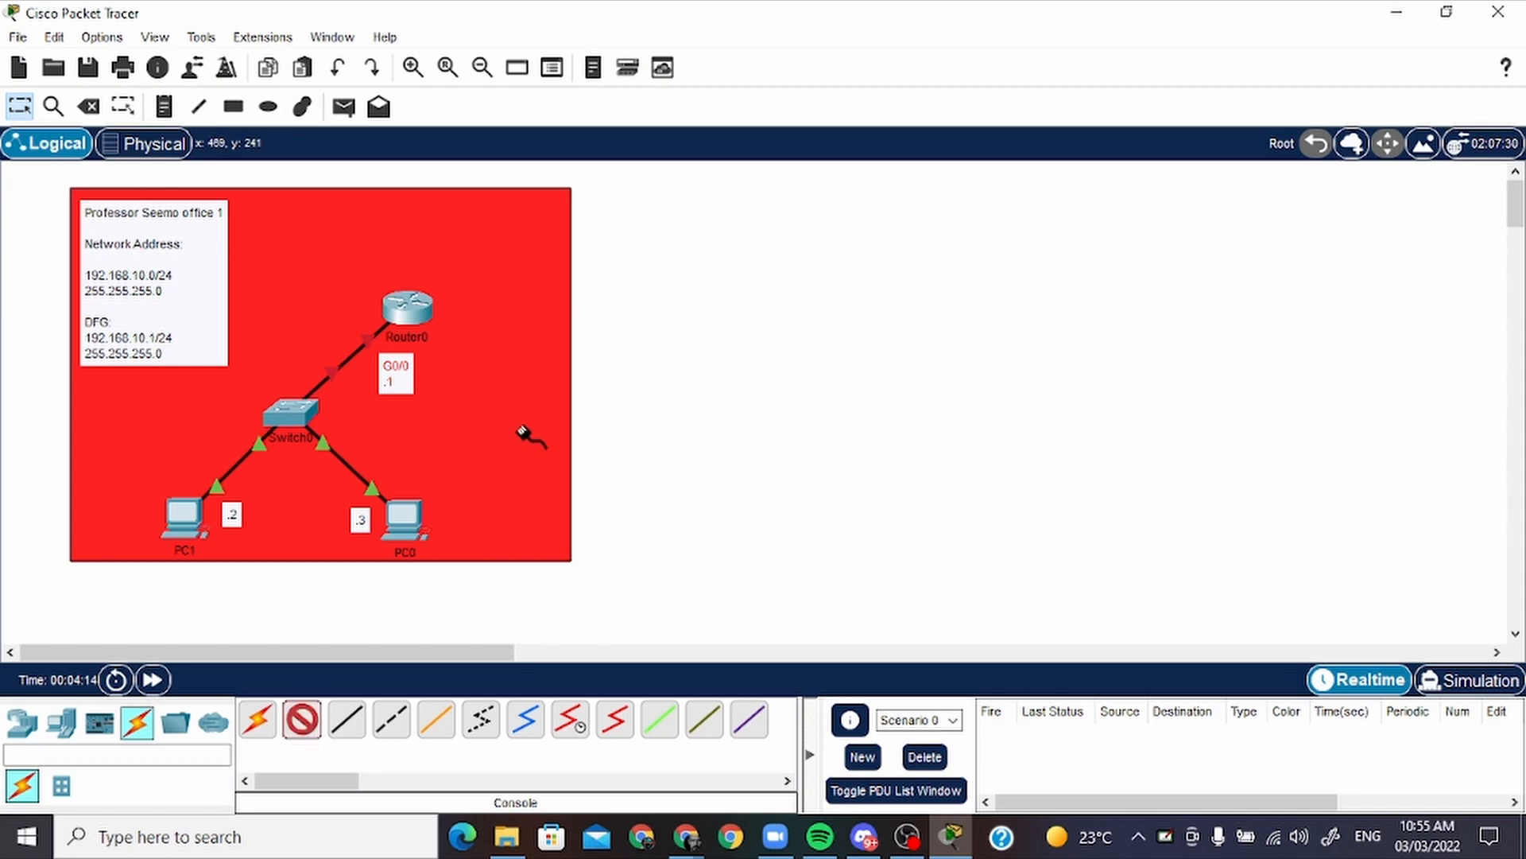
click(184, 521)
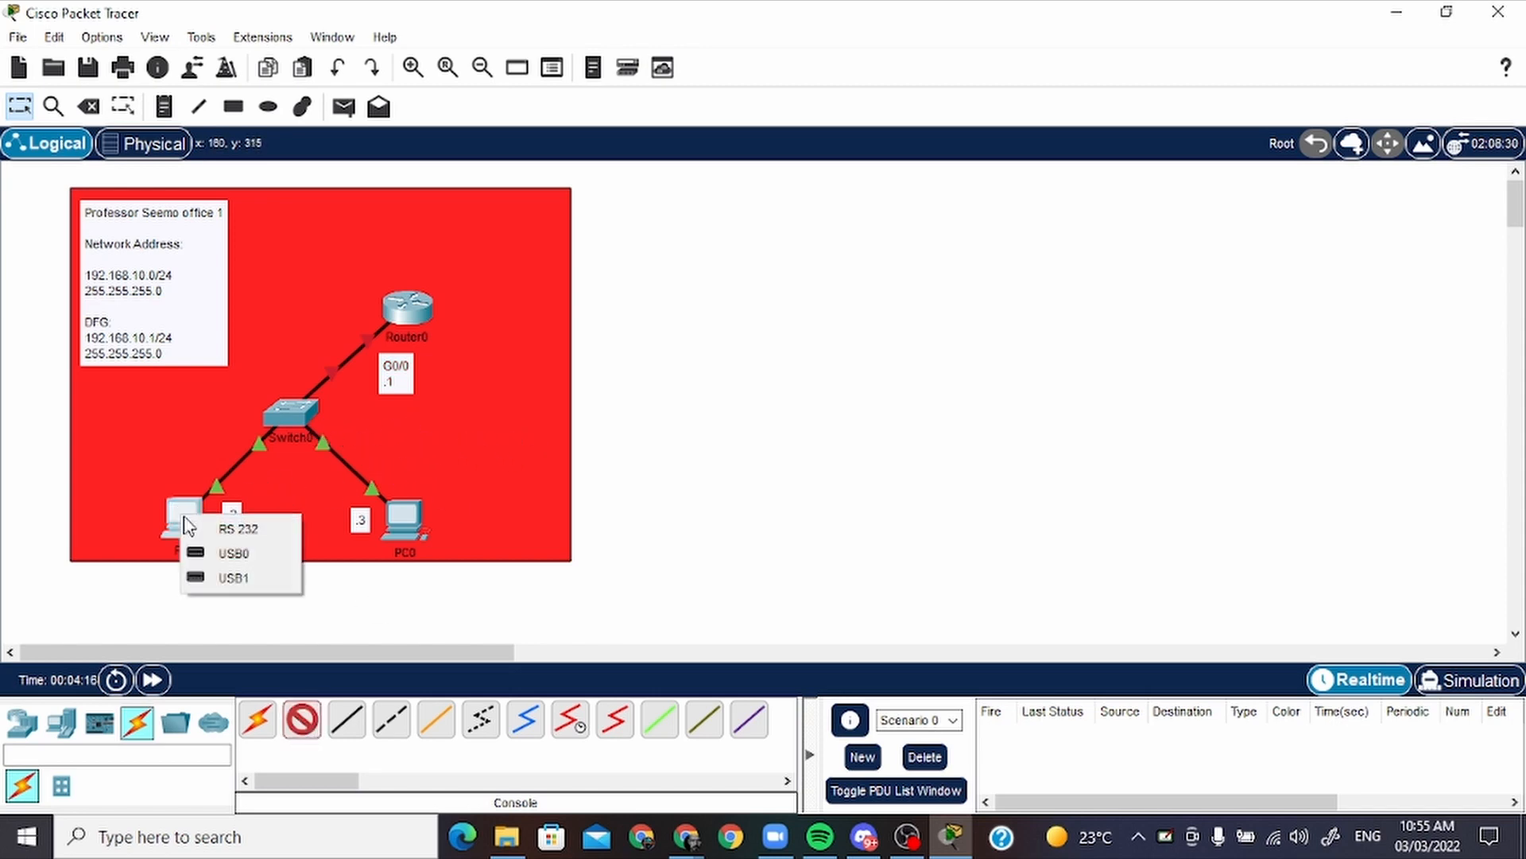
click(276, 534)
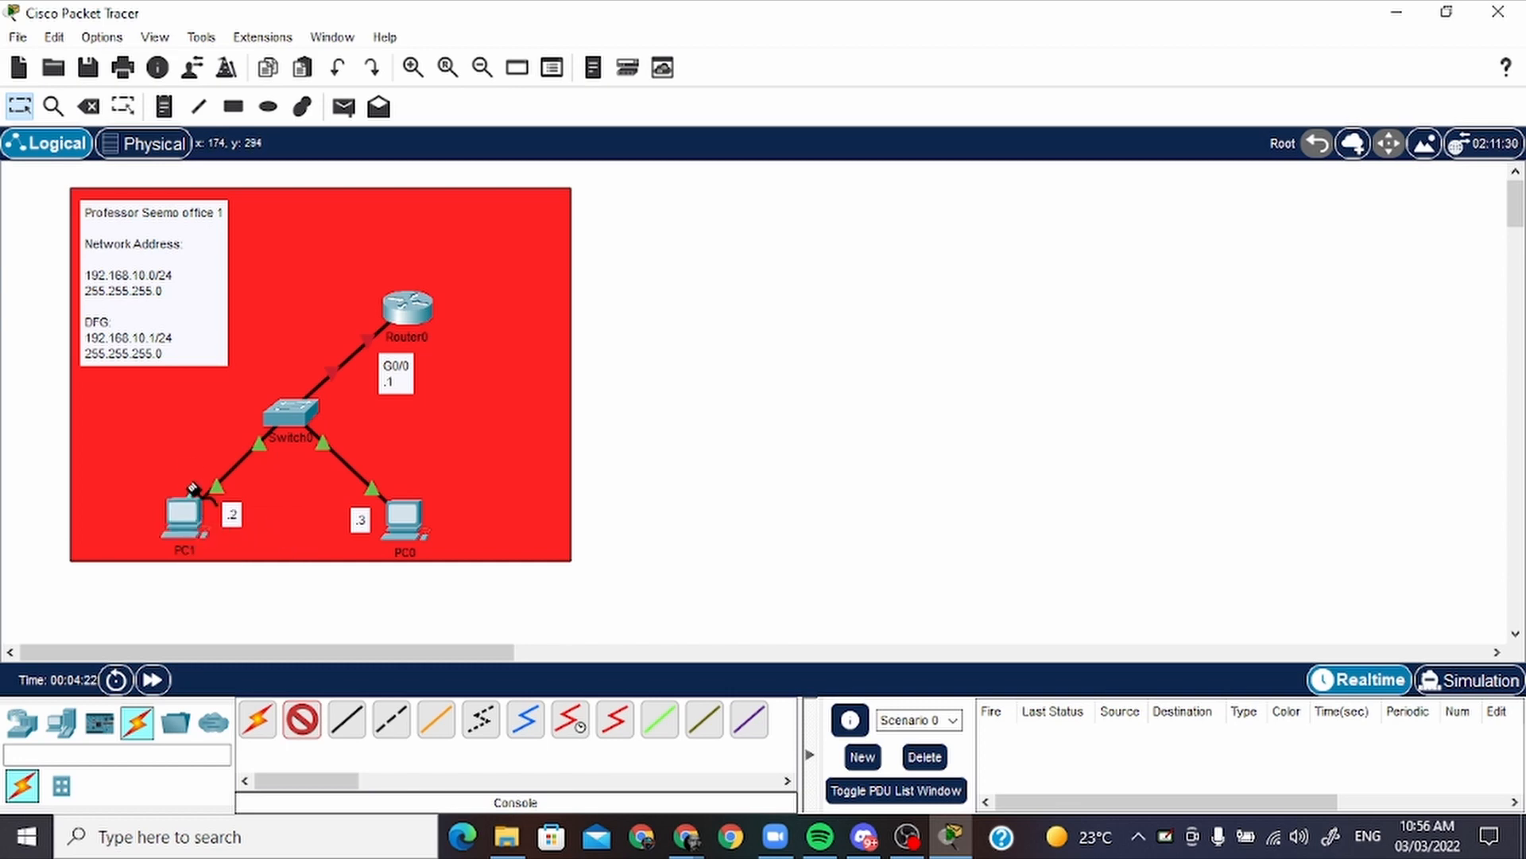
click(404, 306)
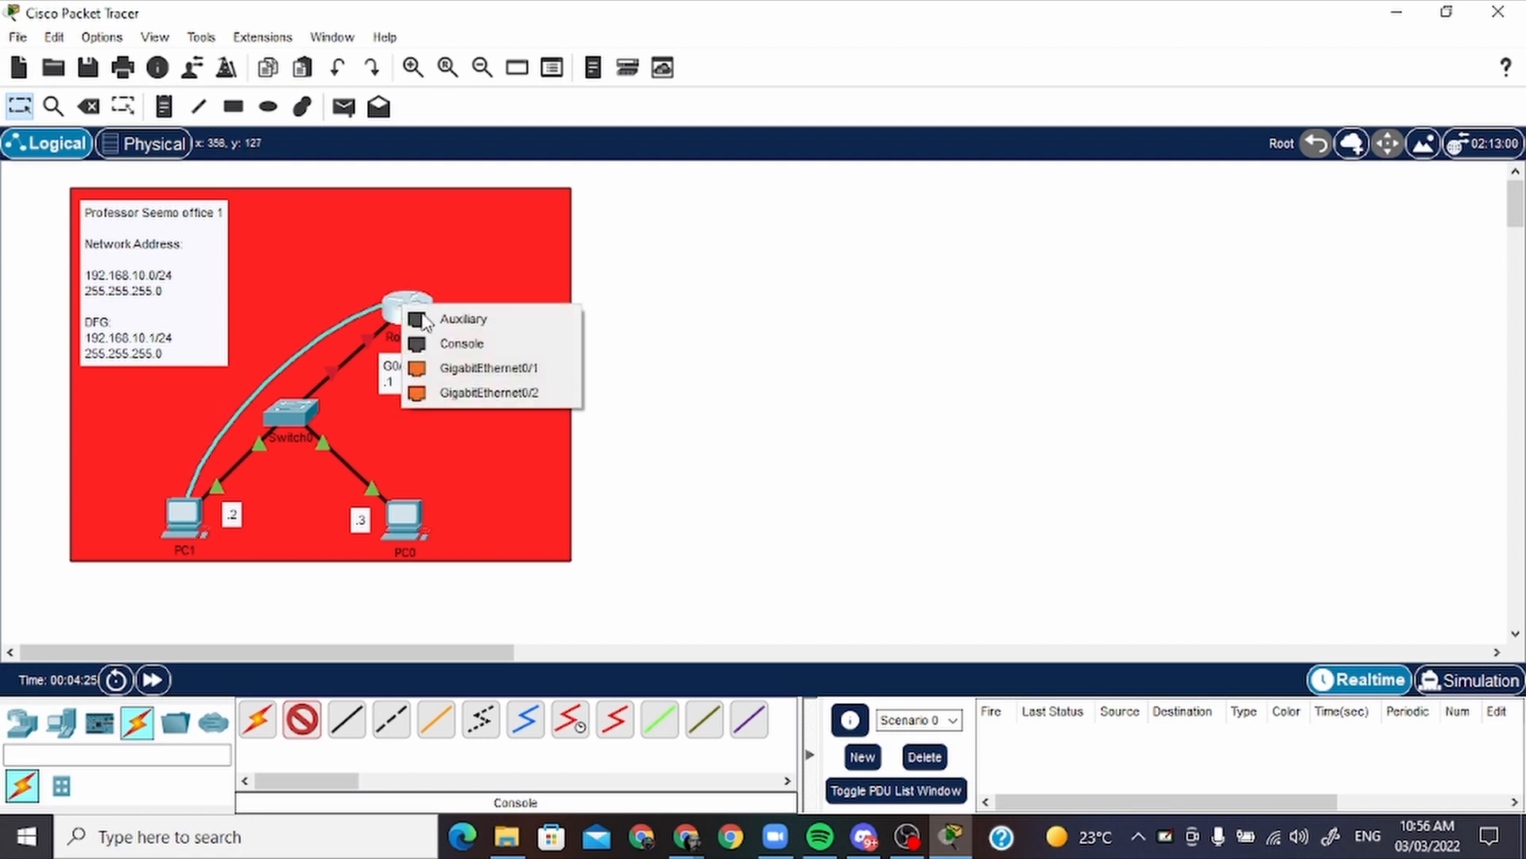
click(501, 343)
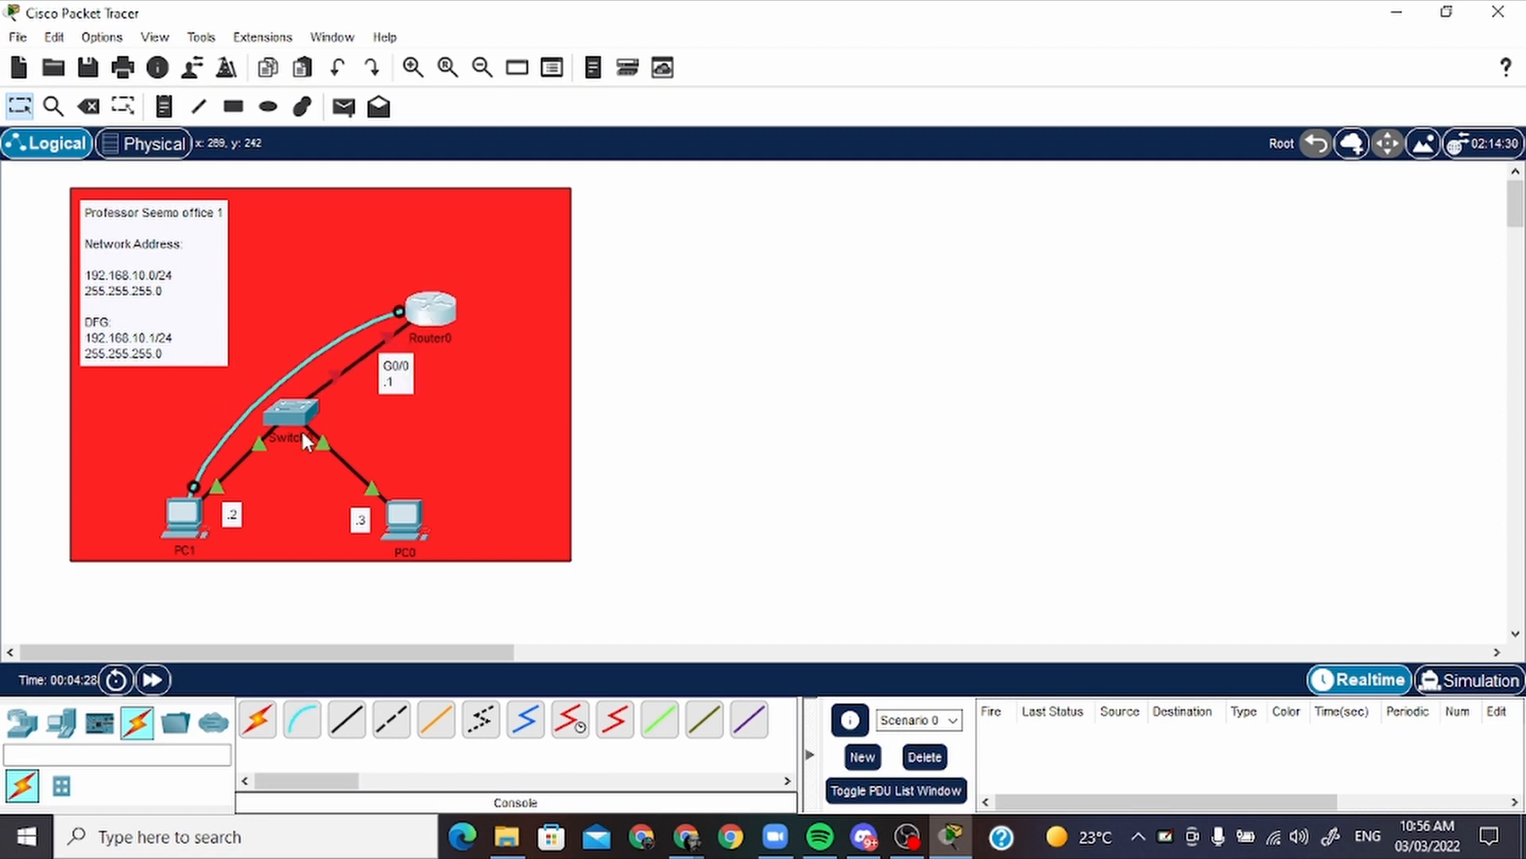
drag(297, 416, 344, 435)
drag(402, 372, 464, 365)
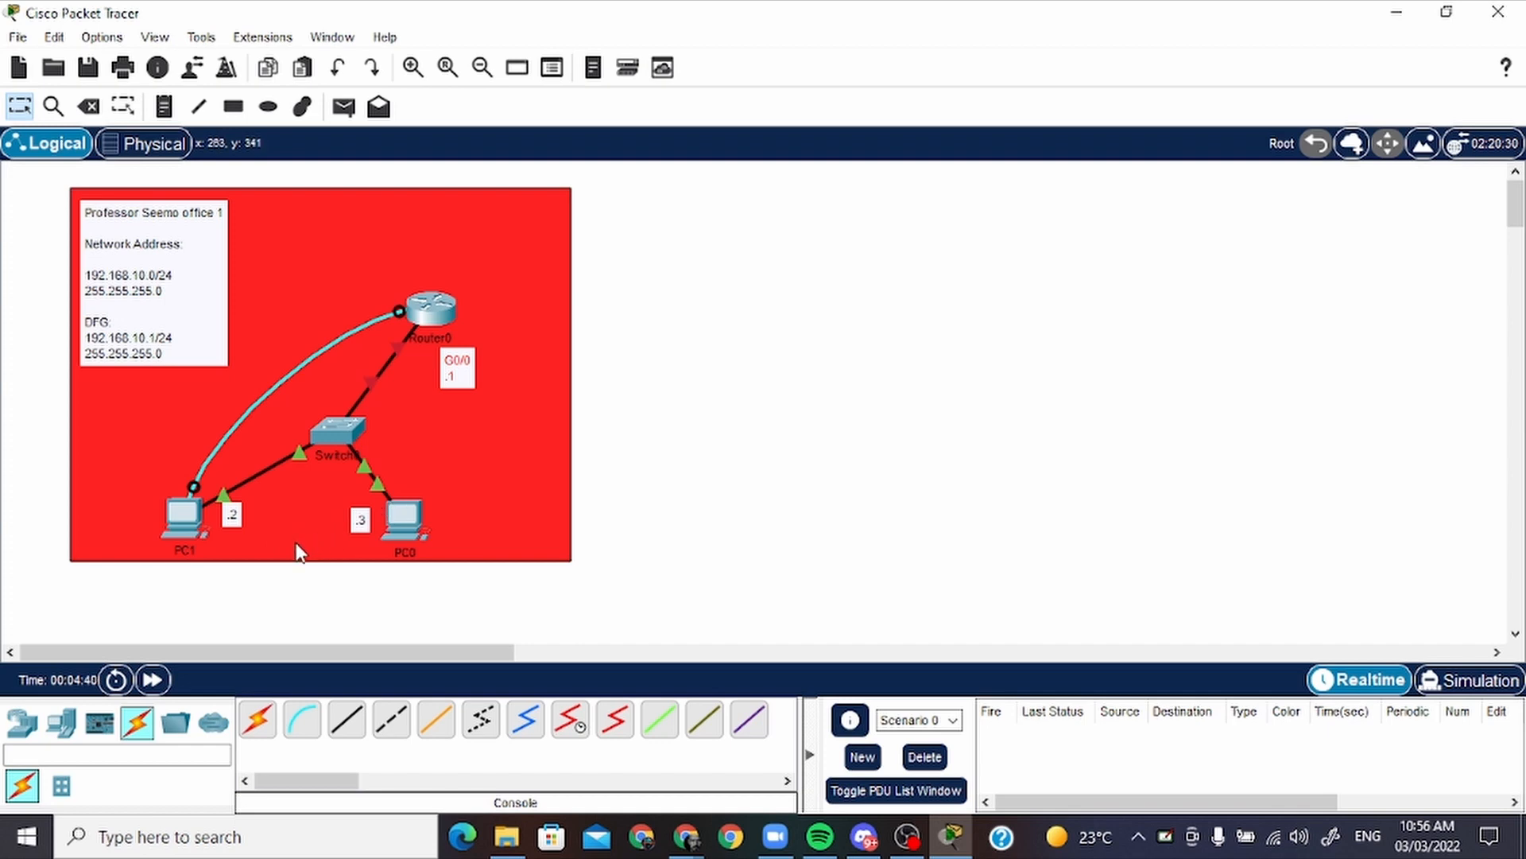
Open a terminal session on PC1 to the router, accepting the default port settings
click(181, 527)
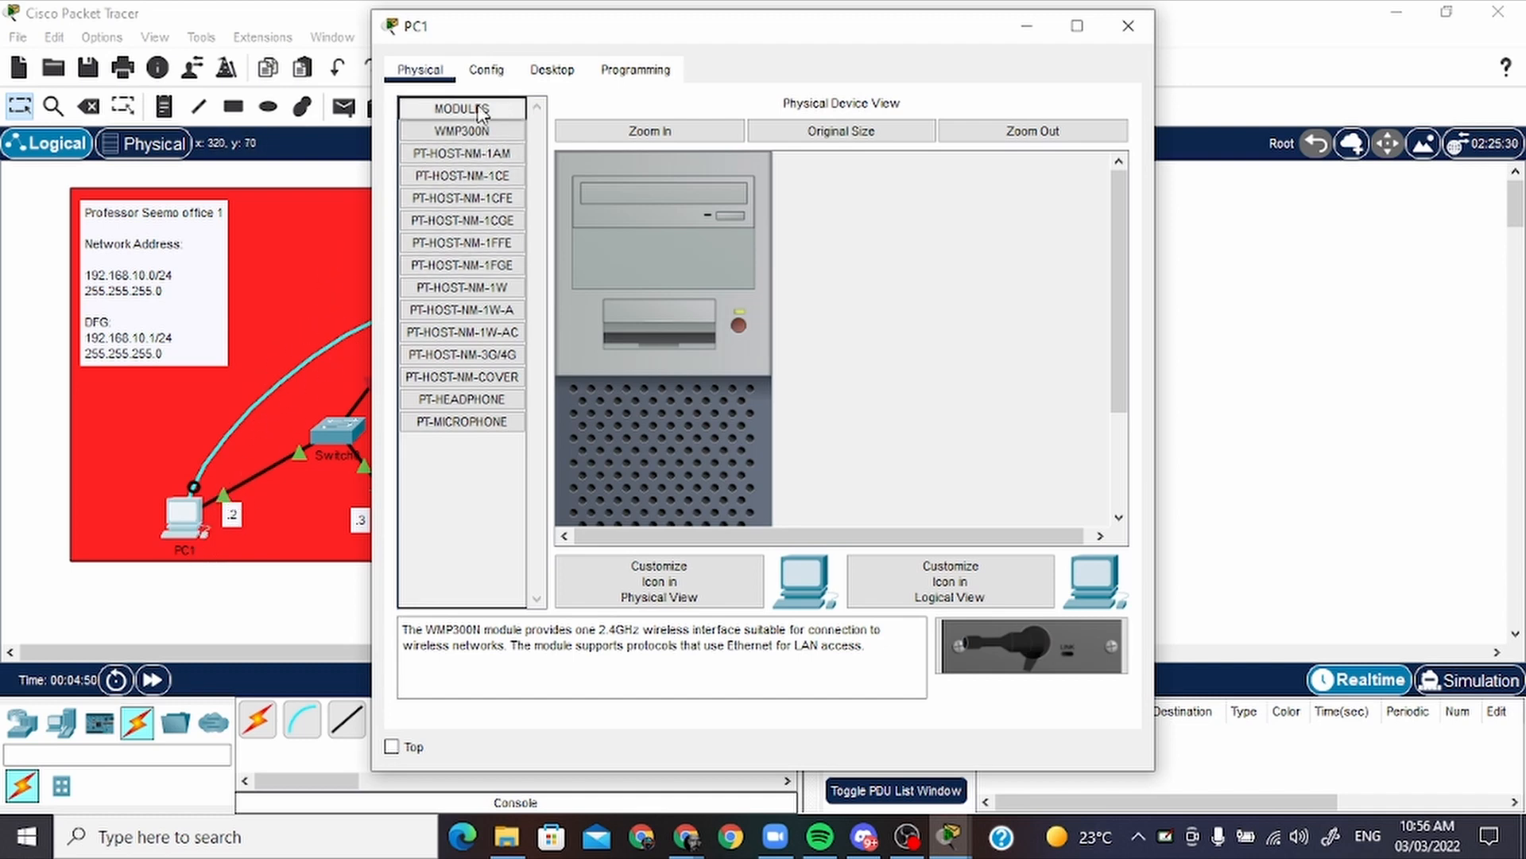
click(549, 70)
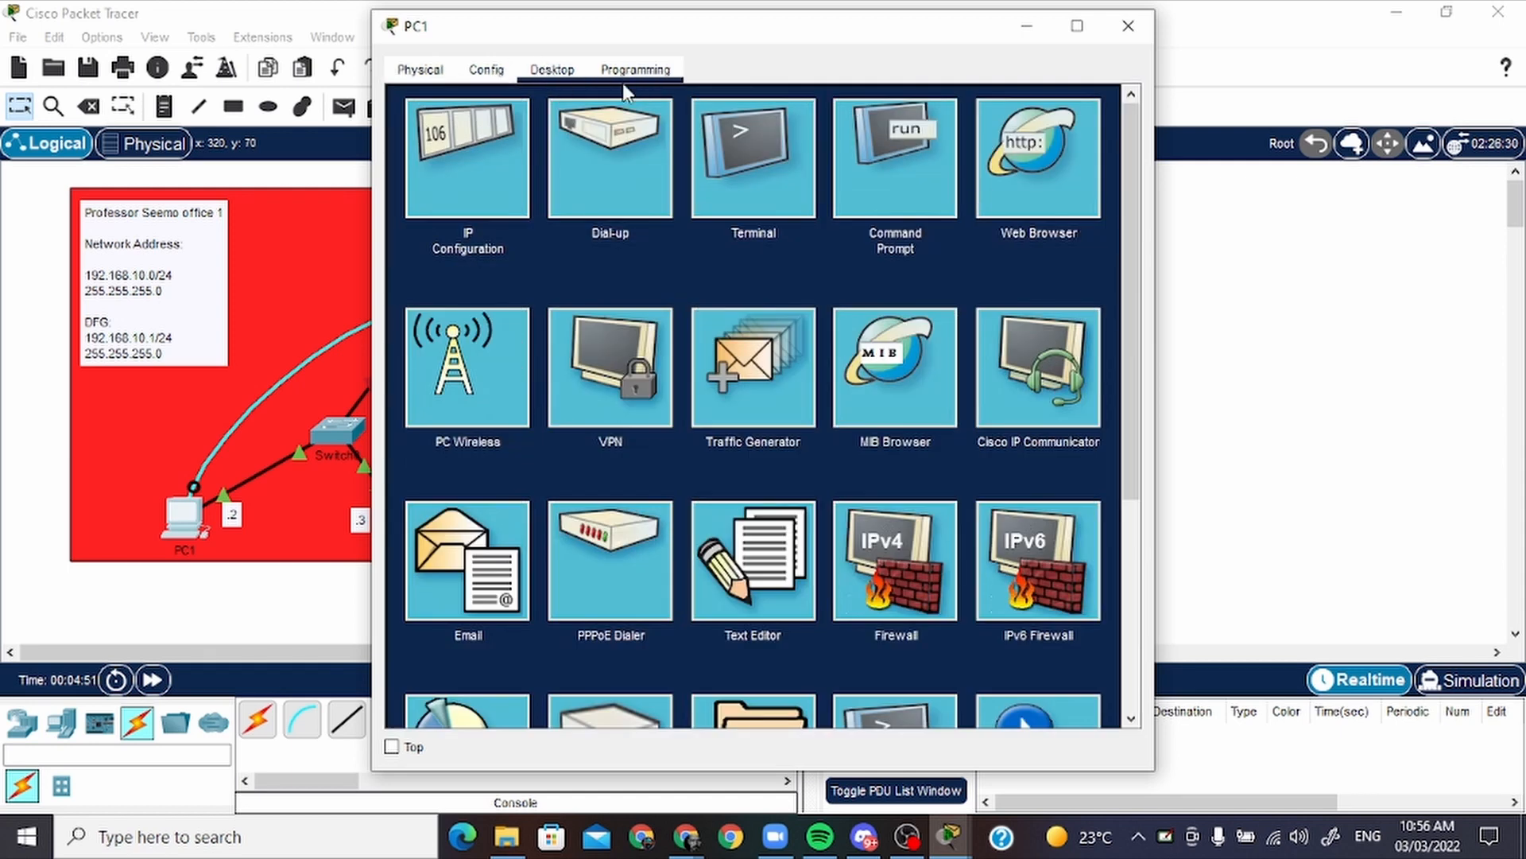
click(761, 179)
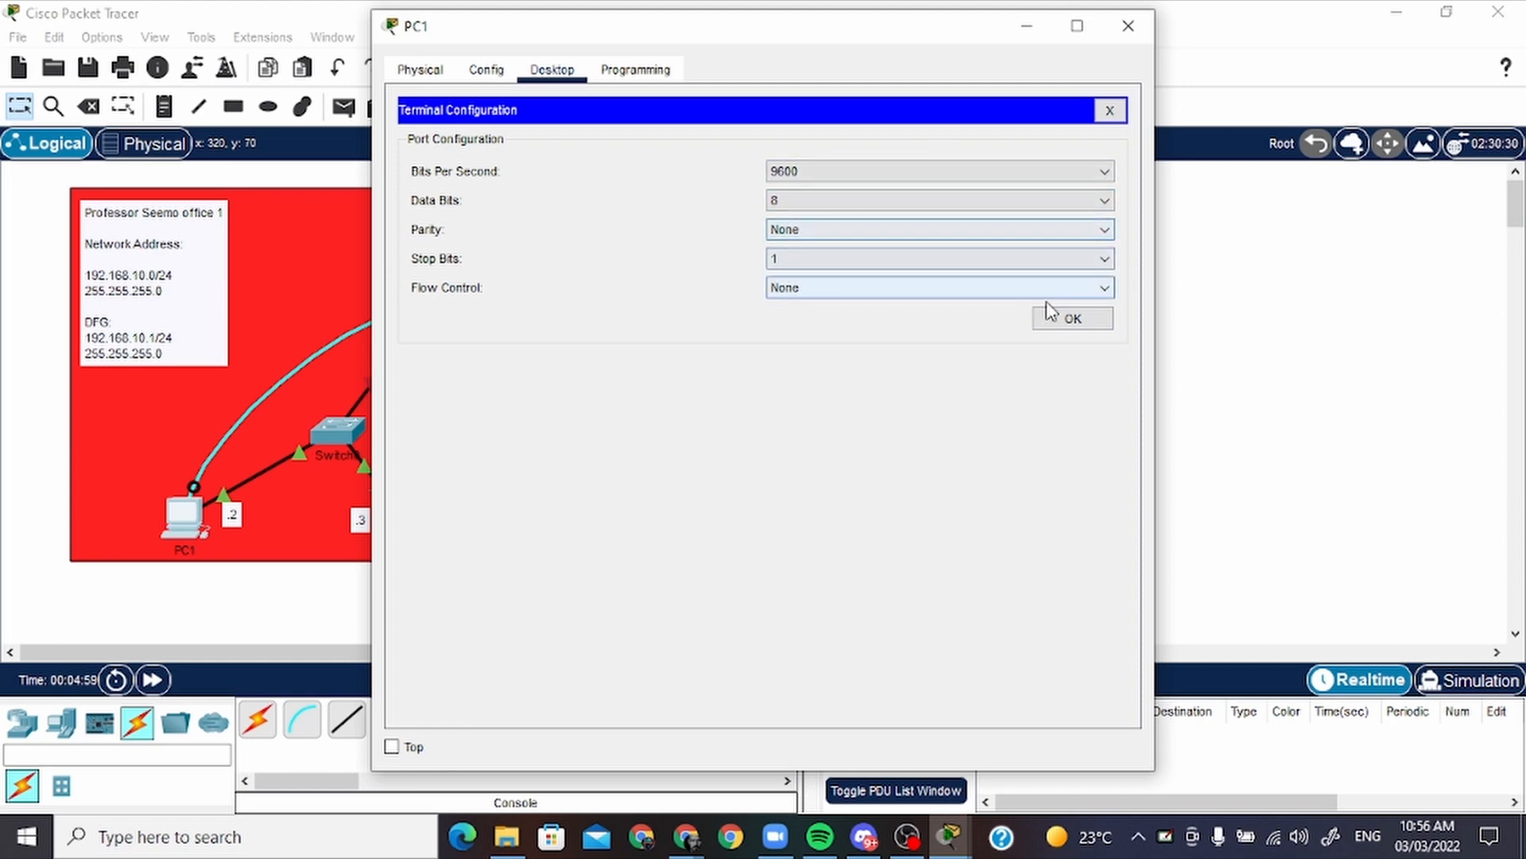
click(1066, 318)
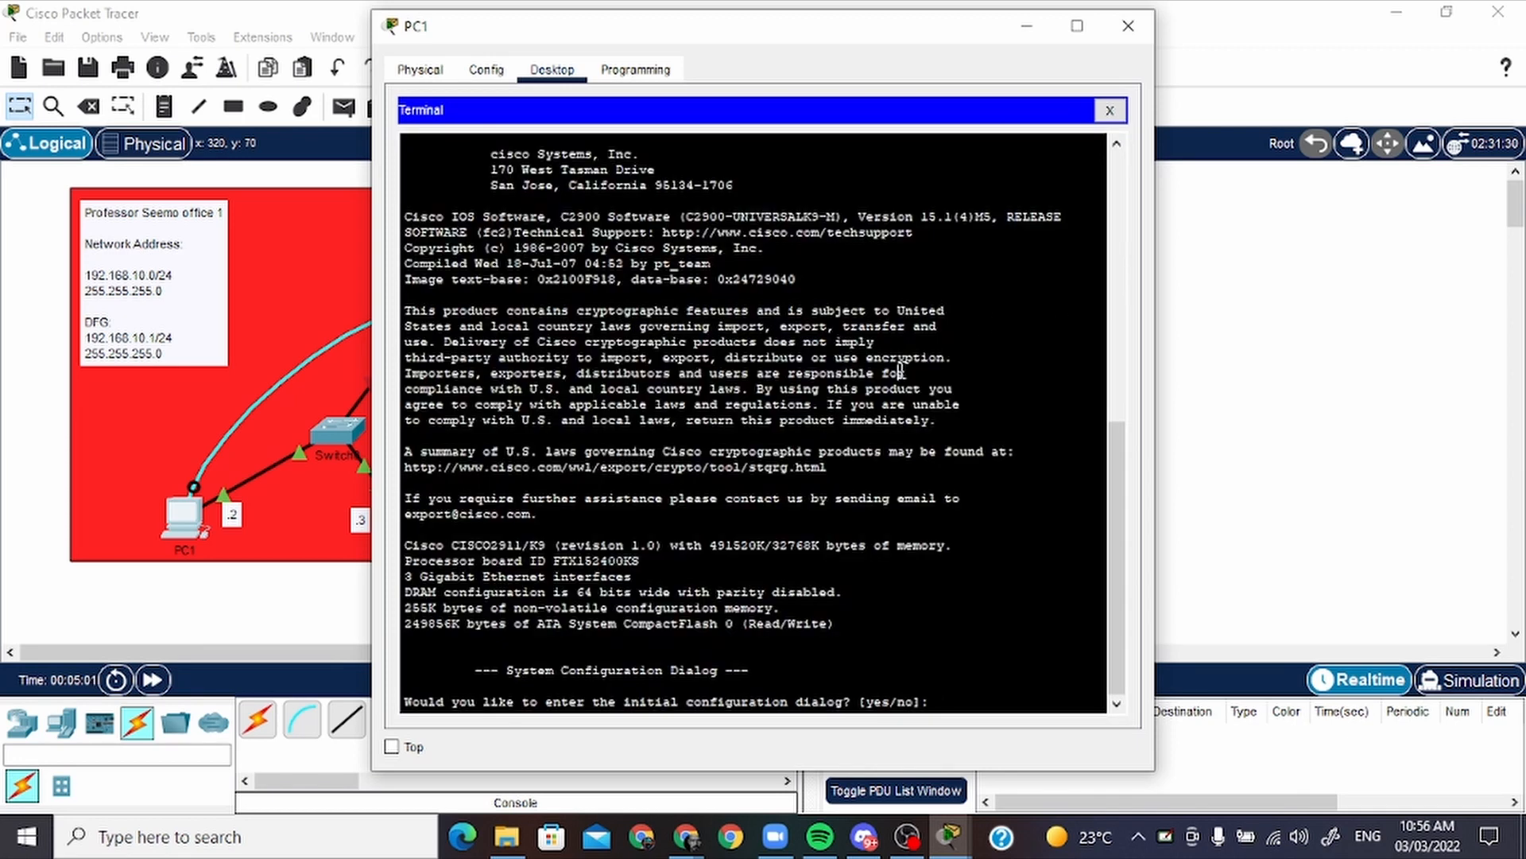
Answer no to the router's initial configuration dialog, bring up the Router> prompt, and move the PC1 window clear of the topology
text(no)
key(Return)
key(Return)
key(Return)
key(Return)
key(Return)
key(Return)
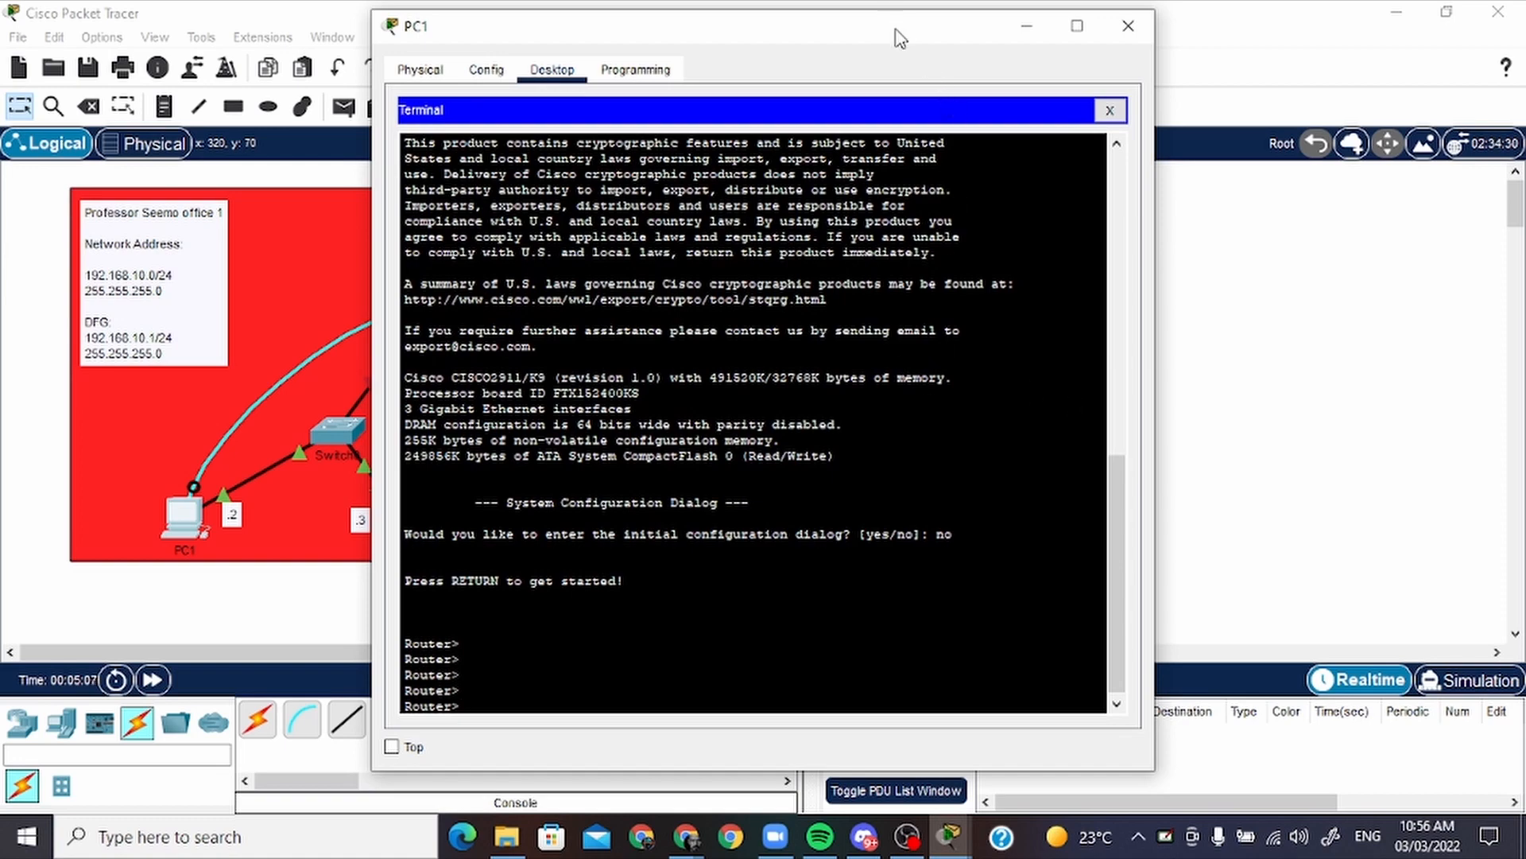
drag(898, 37, 1128, 33)
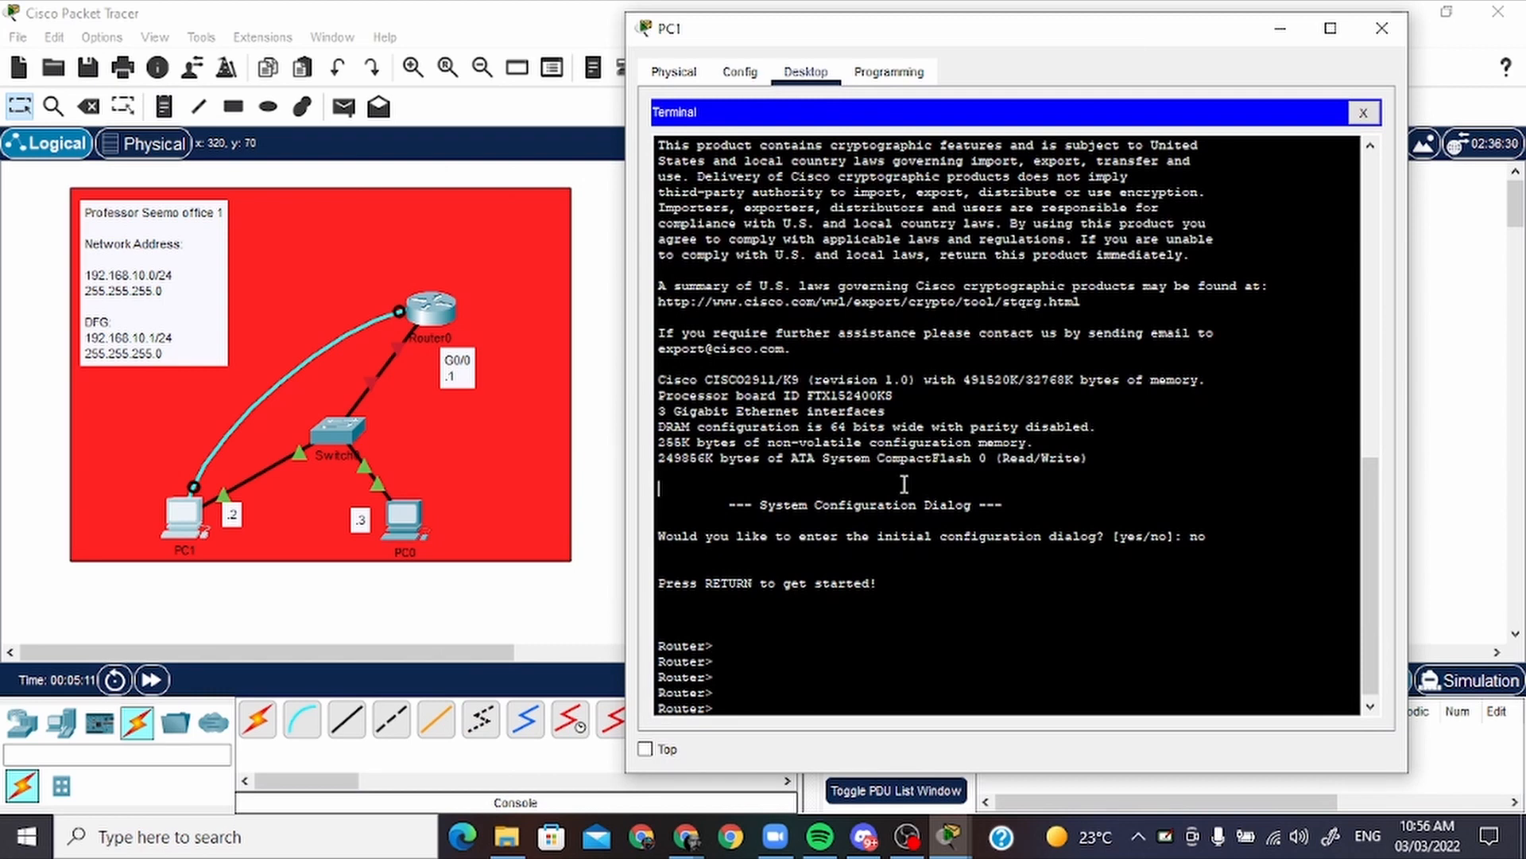
Enter privileged mode with en and global configuration mode with conf t on the router
text(en)
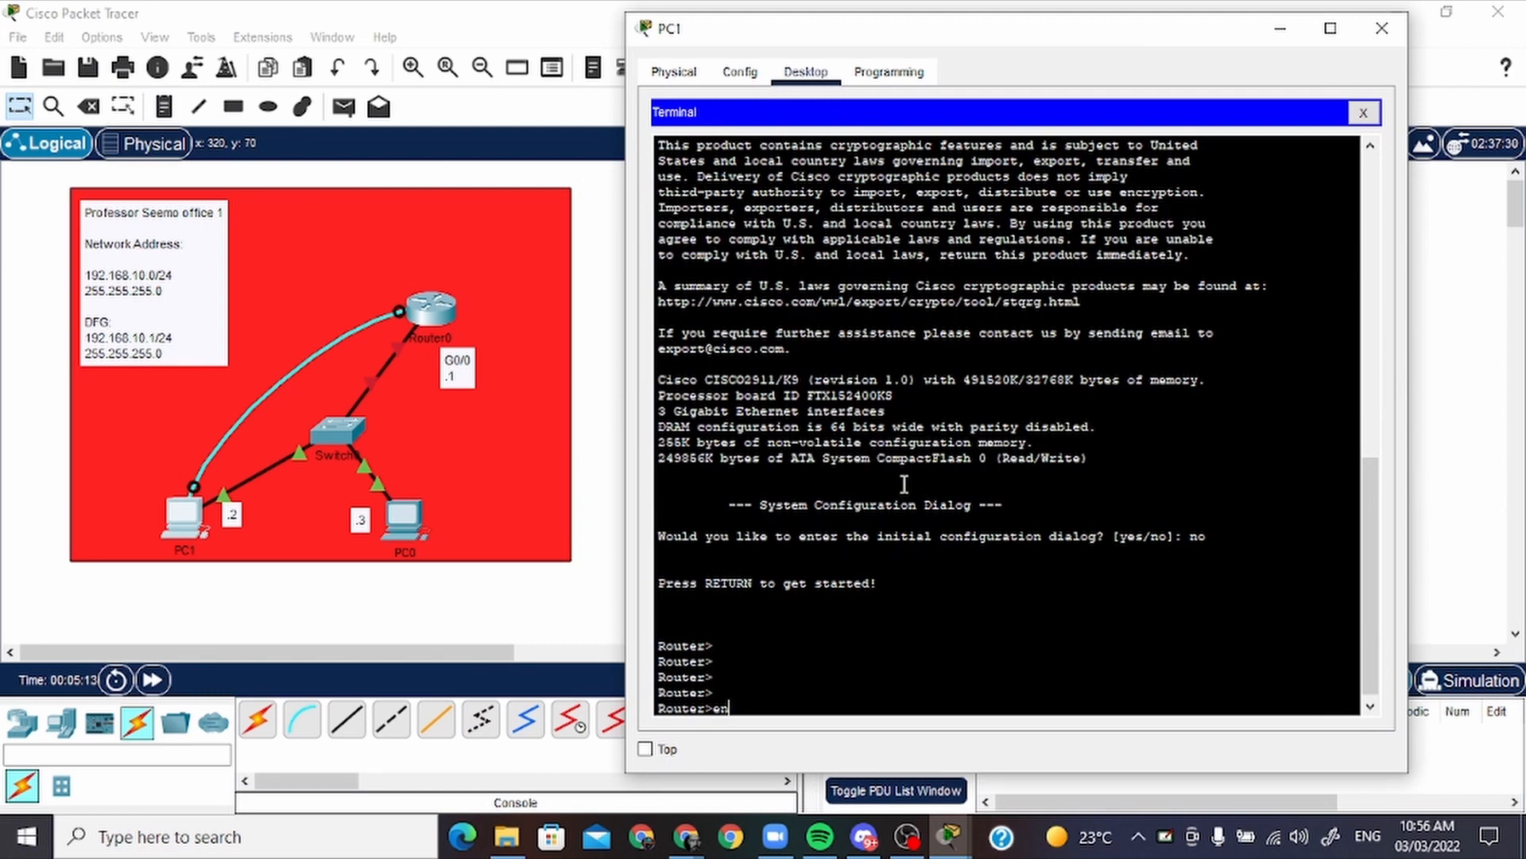
key(Return)
key(Return)
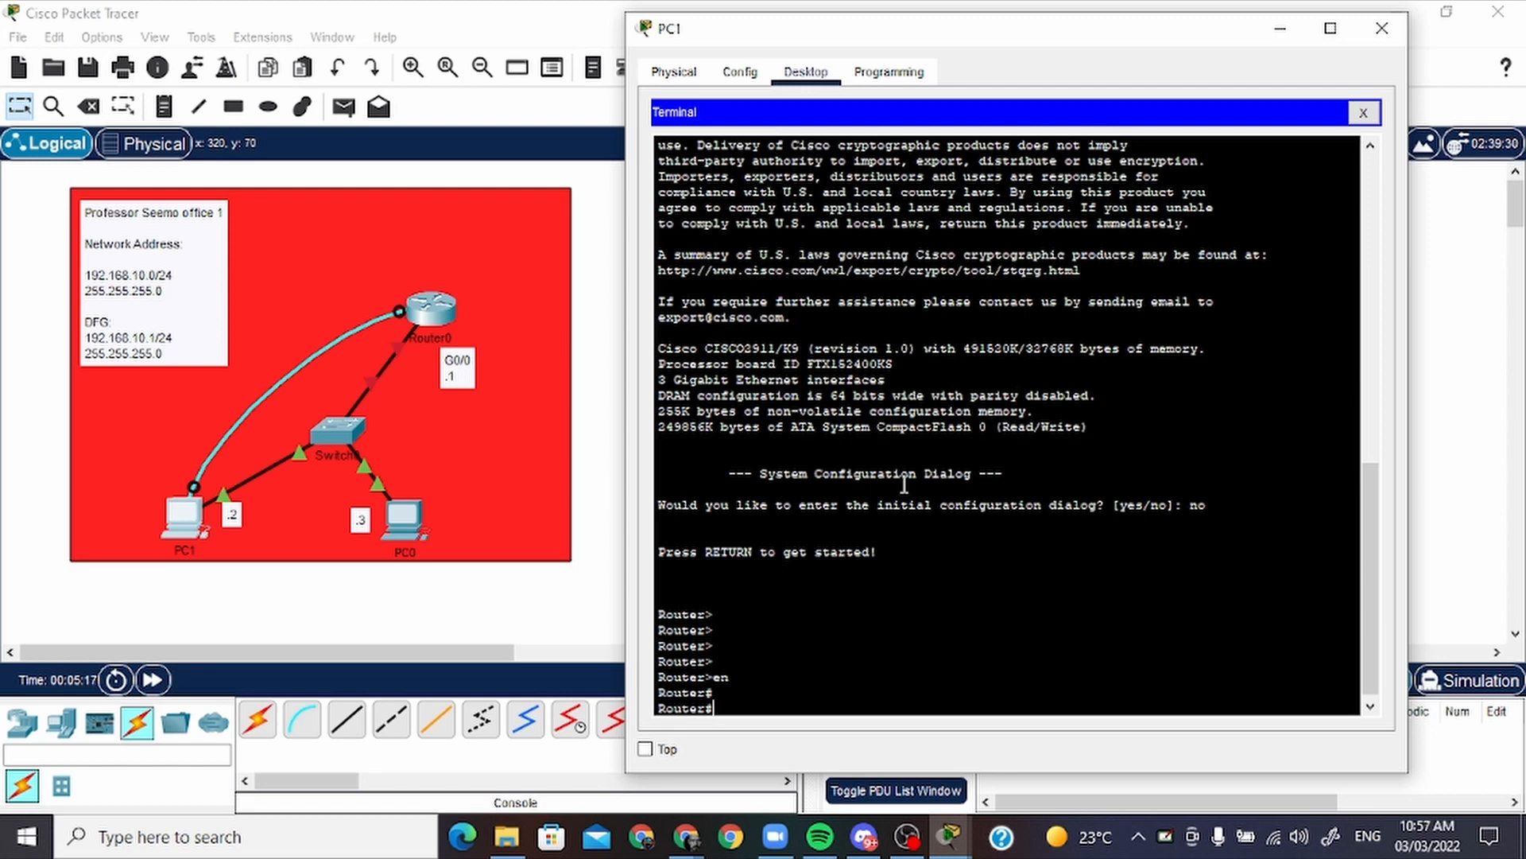
text(conf t)
key(Return)
key(Return)
key(Return)
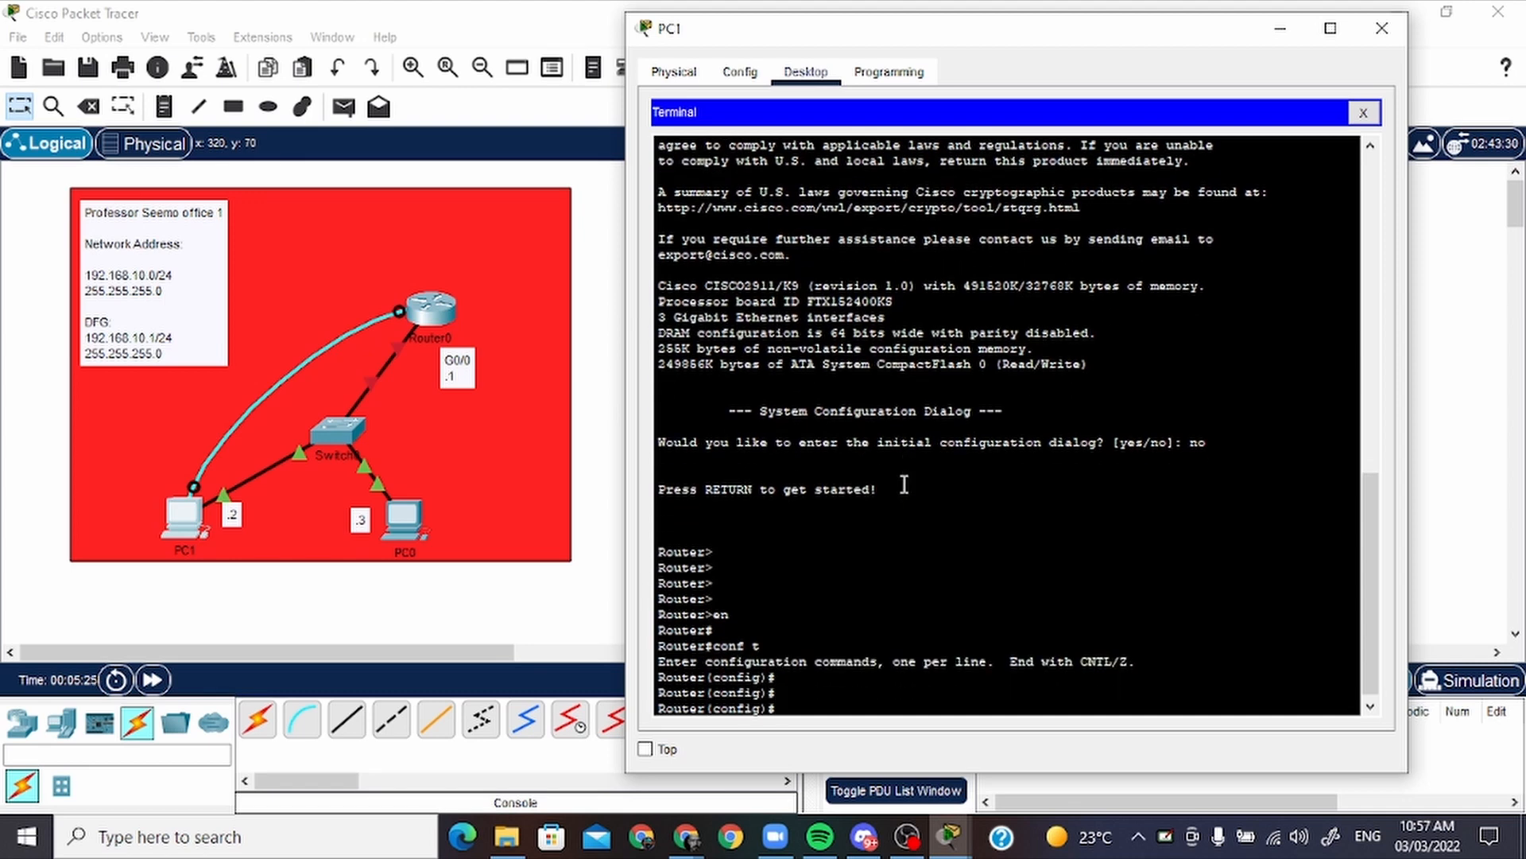
Enter interface g0/0 configuration and assign it IP address 192.168.10.1 with subnet mask 255.255.255.0
text(int g0/0)
key(Return)
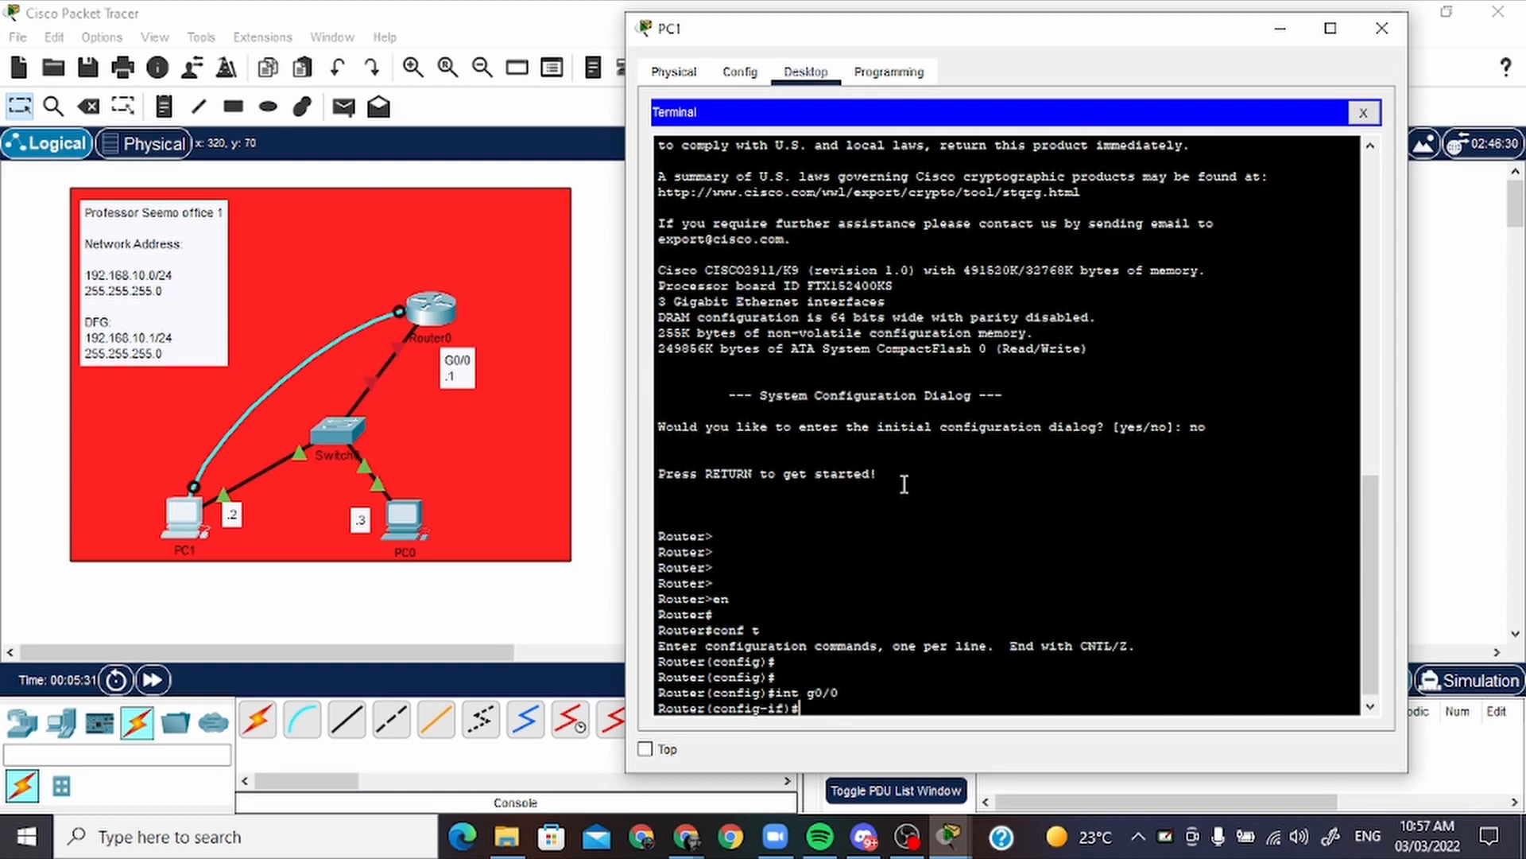
text(ip address 192.168.)
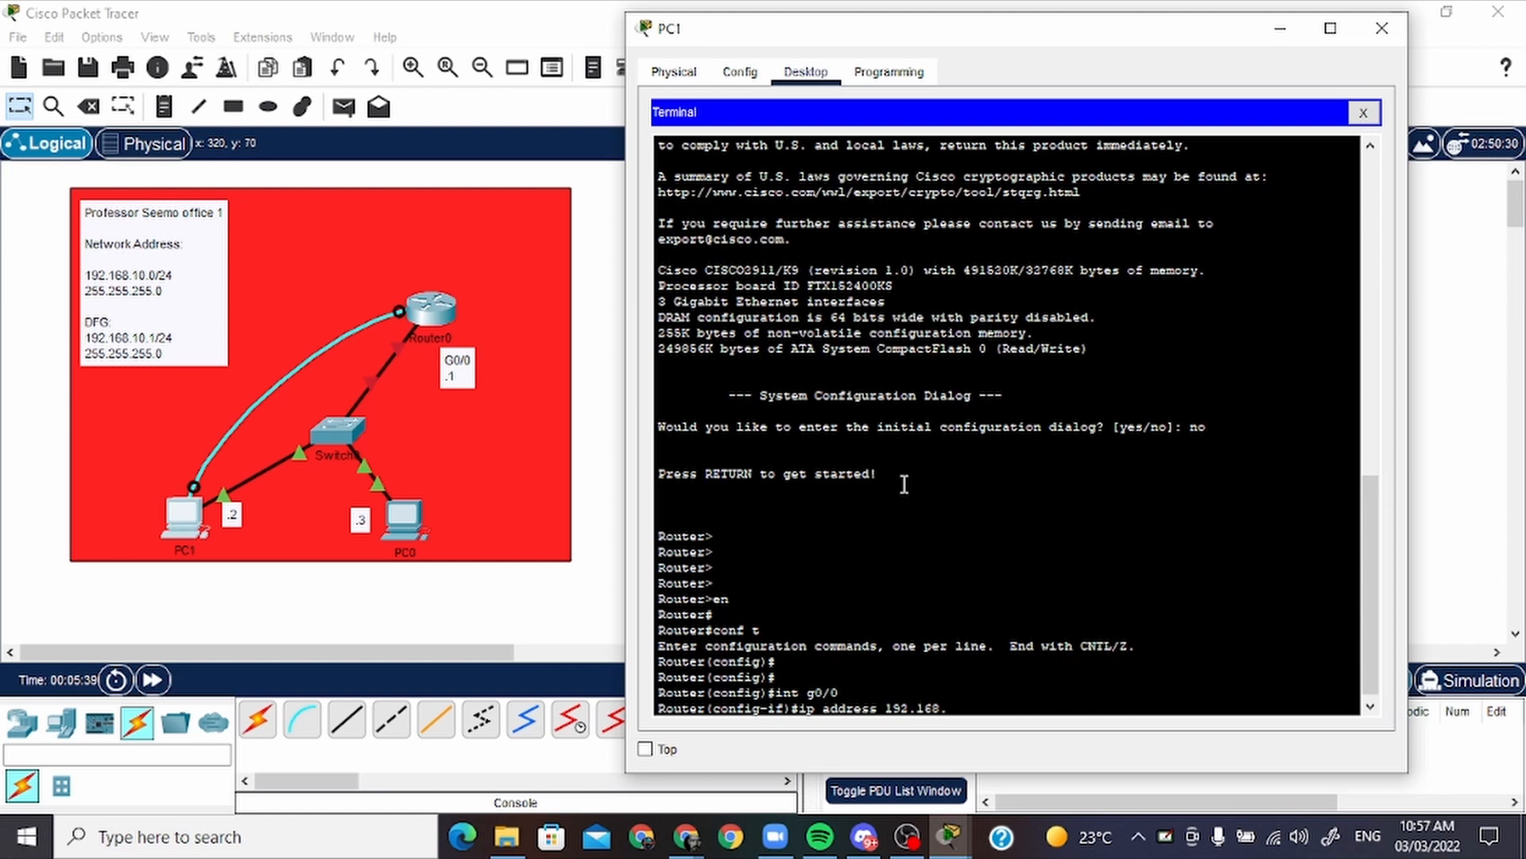
text(10.1 255.255.255.0)
key(Return)
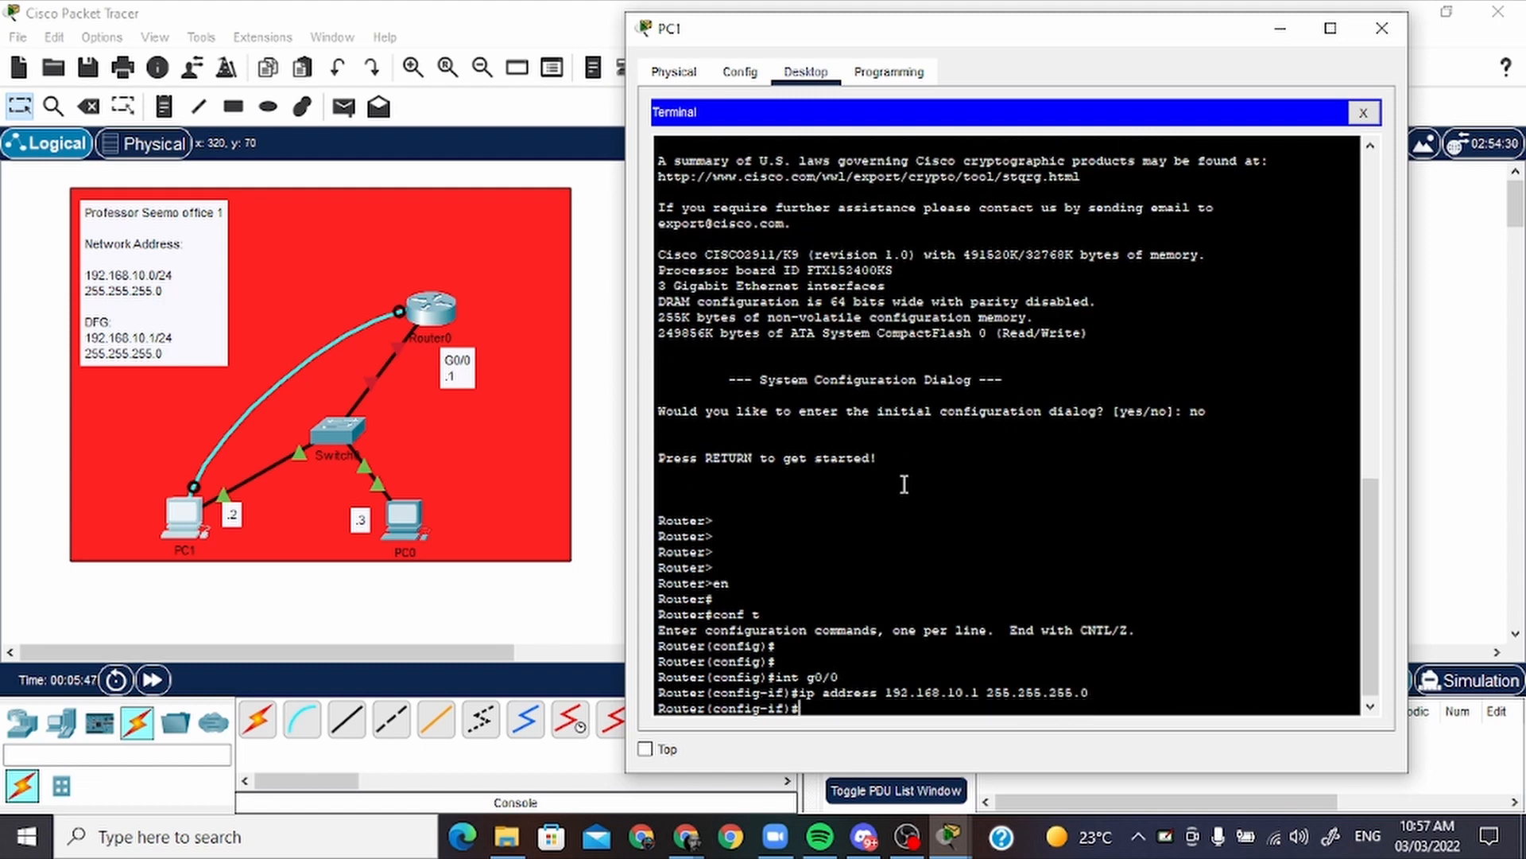
Enable the router's g0/0 interface with no shutdown and close PC1's terminal session
text(no shutdown)
key(Return)
key(Return)
key(Return)
key(Return)
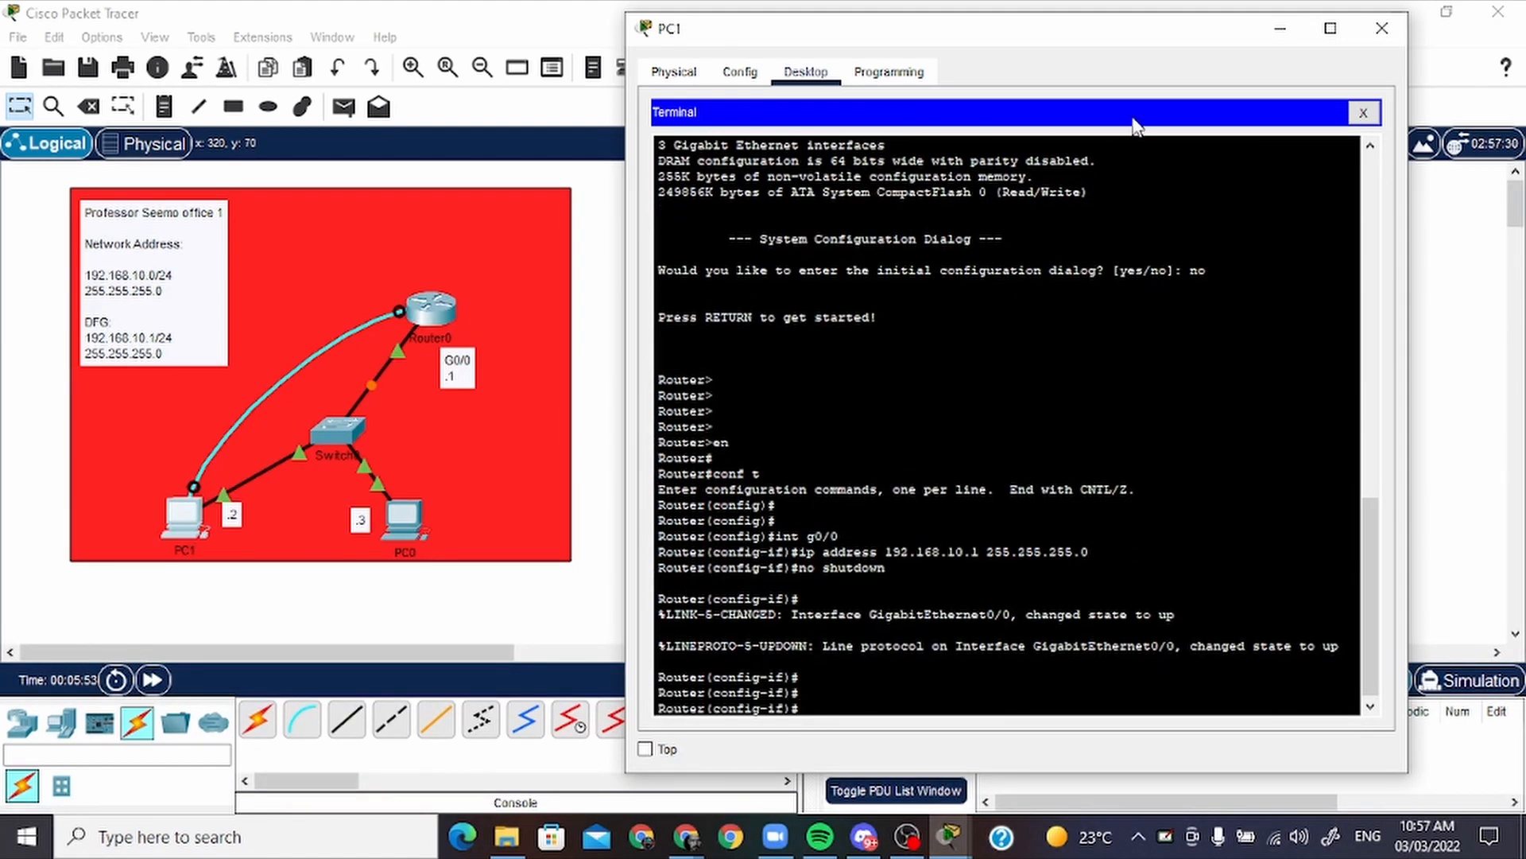
click(1361, 113)
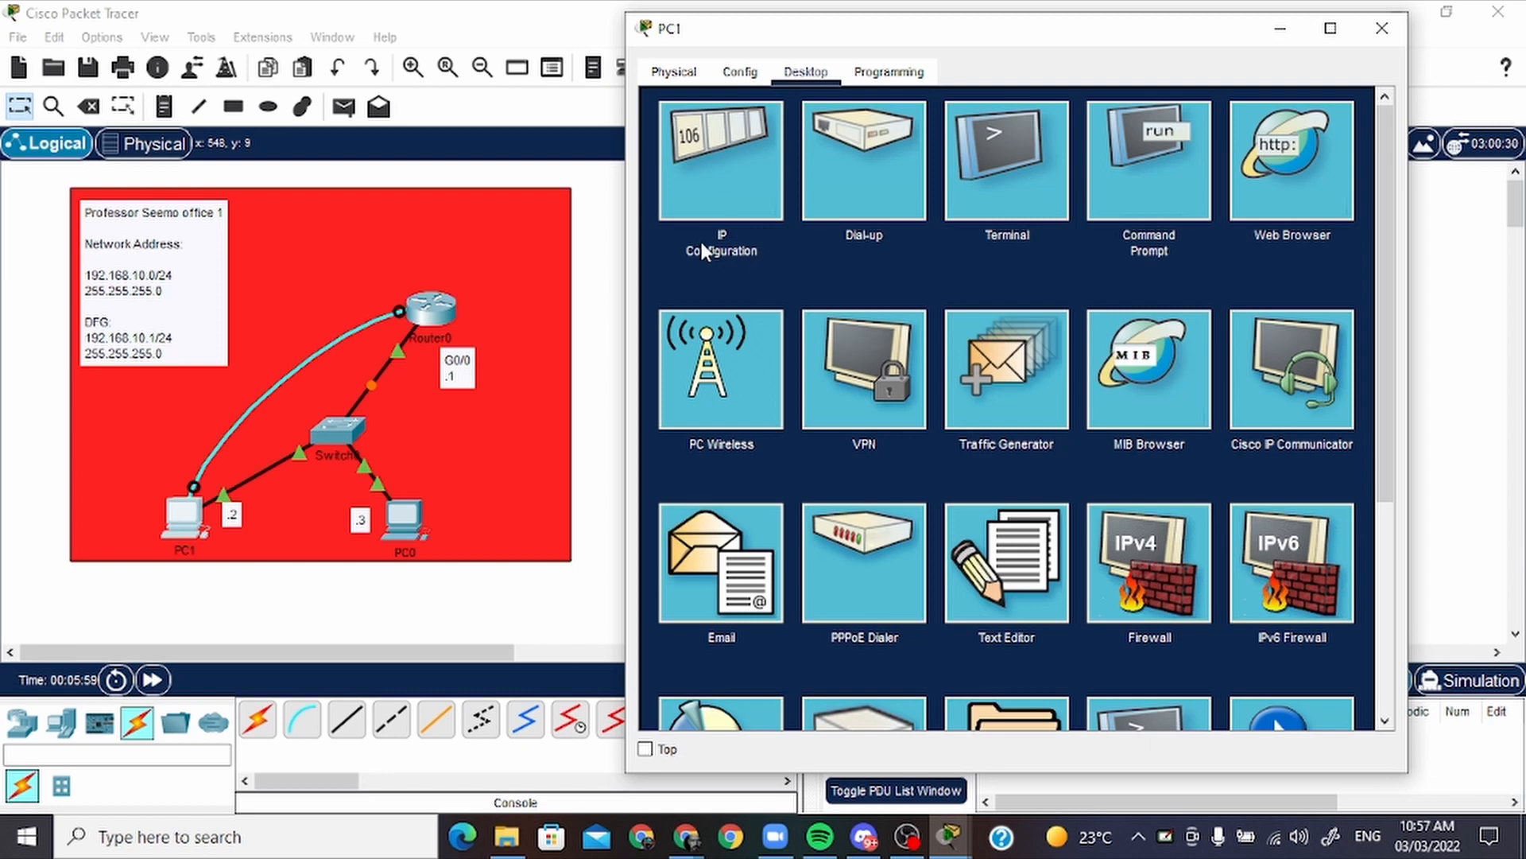
Open PC1's IP configuration and assign it the static IPv4 address 192.168.10.2
click(746, 153)
click(934, 225)
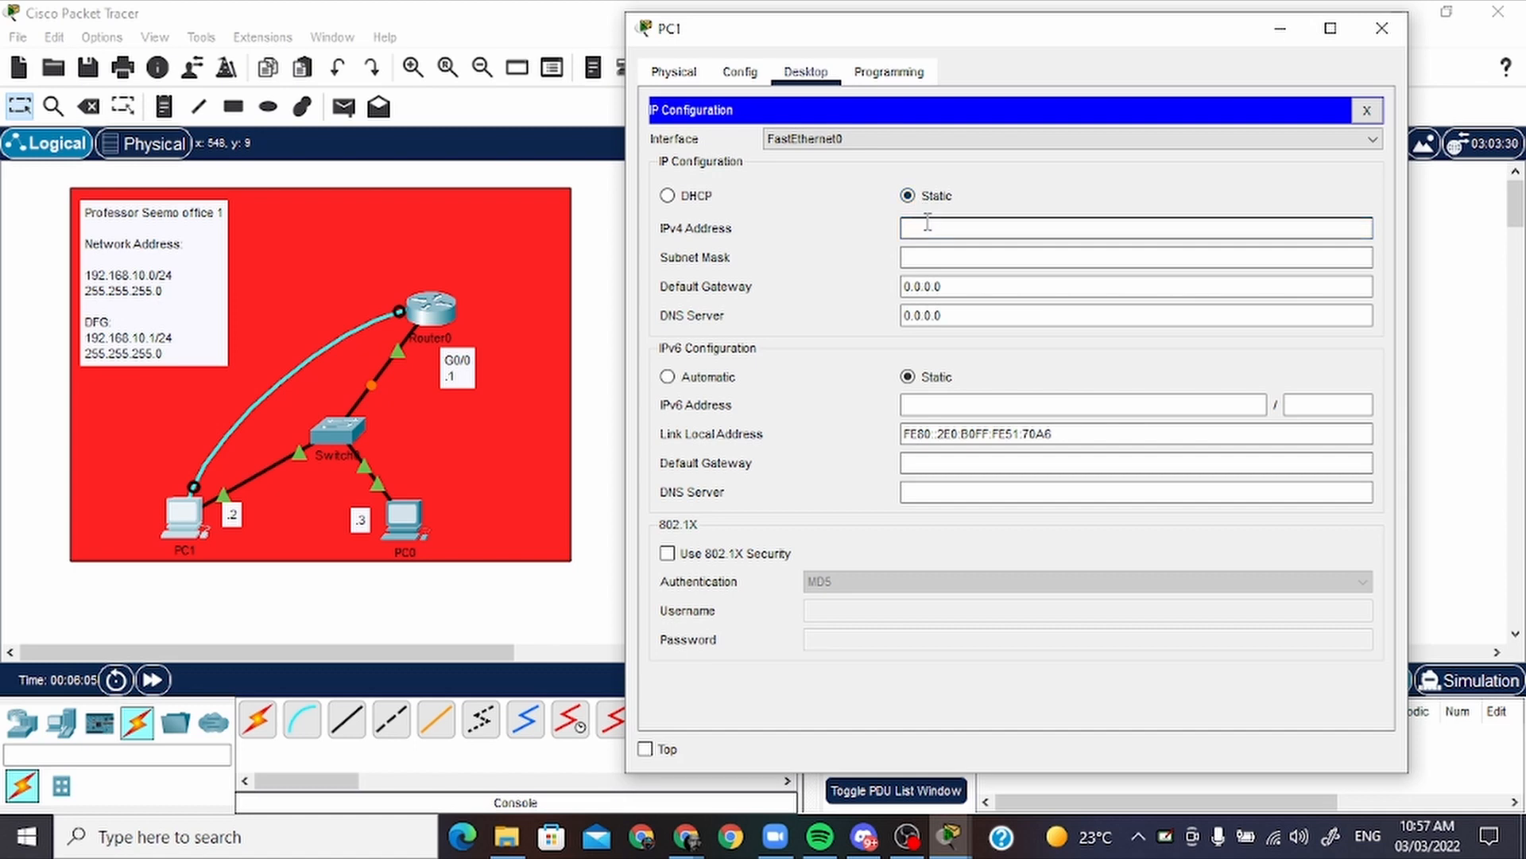
text(192.168.10.2)
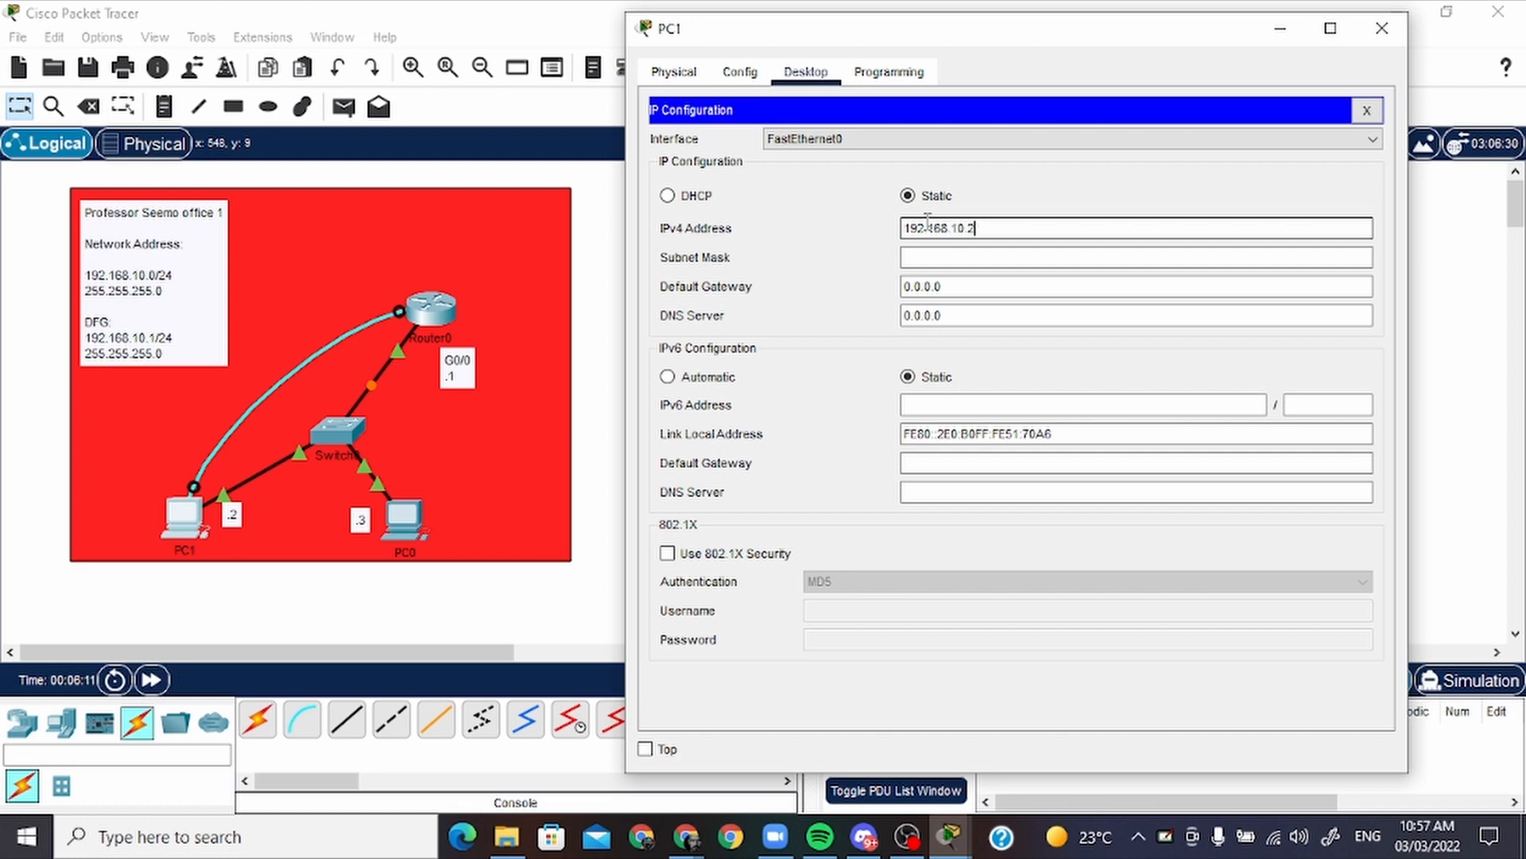
key(ctrl+a)
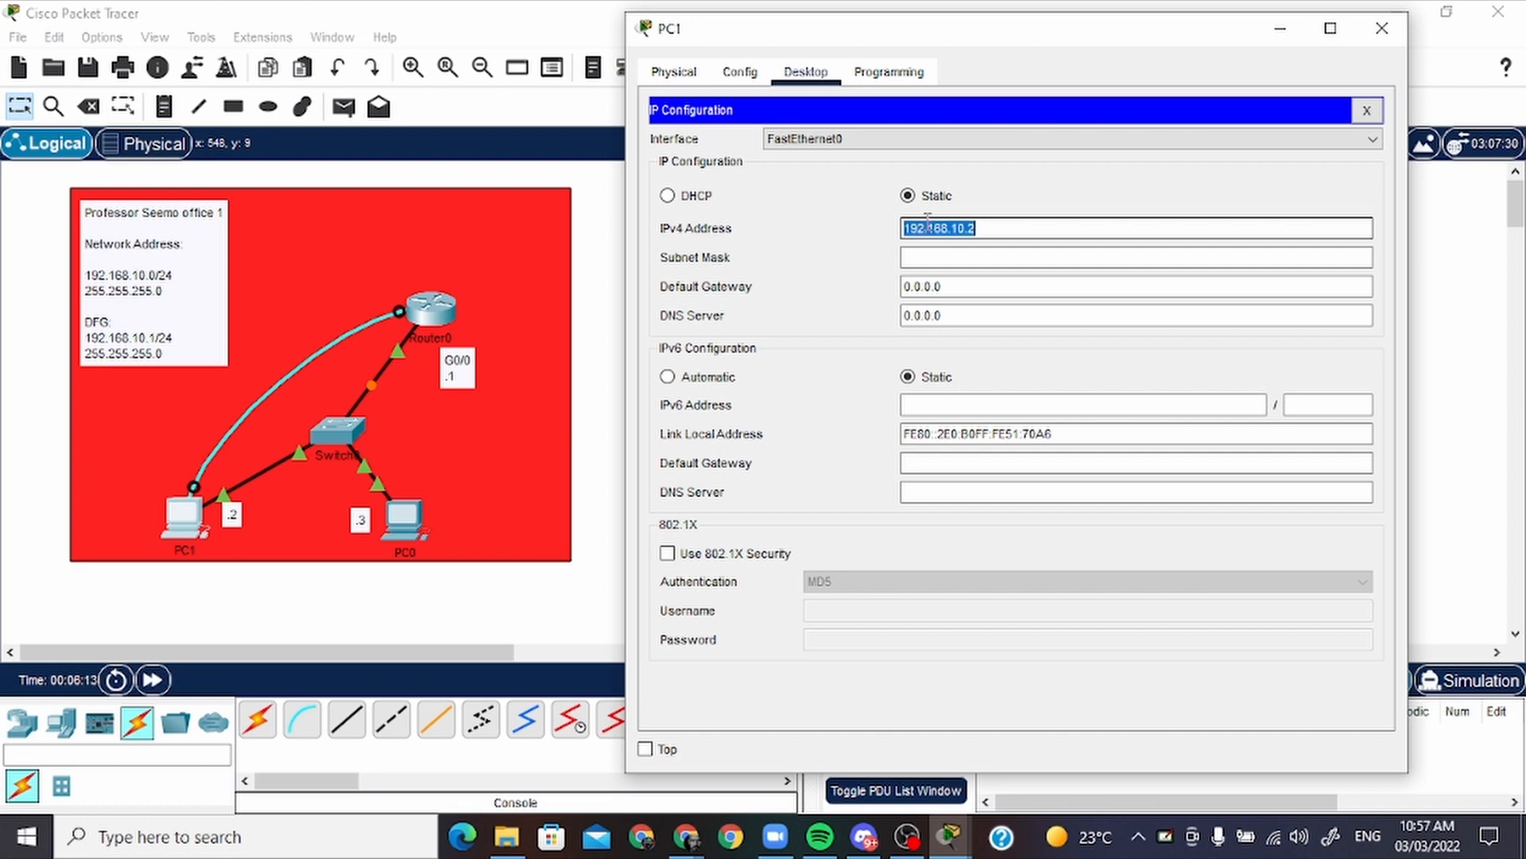
Give PC1 the subnet mask 255.255.255.0 and default gateway 192.168.10.1, and close its window
click(991, 283)
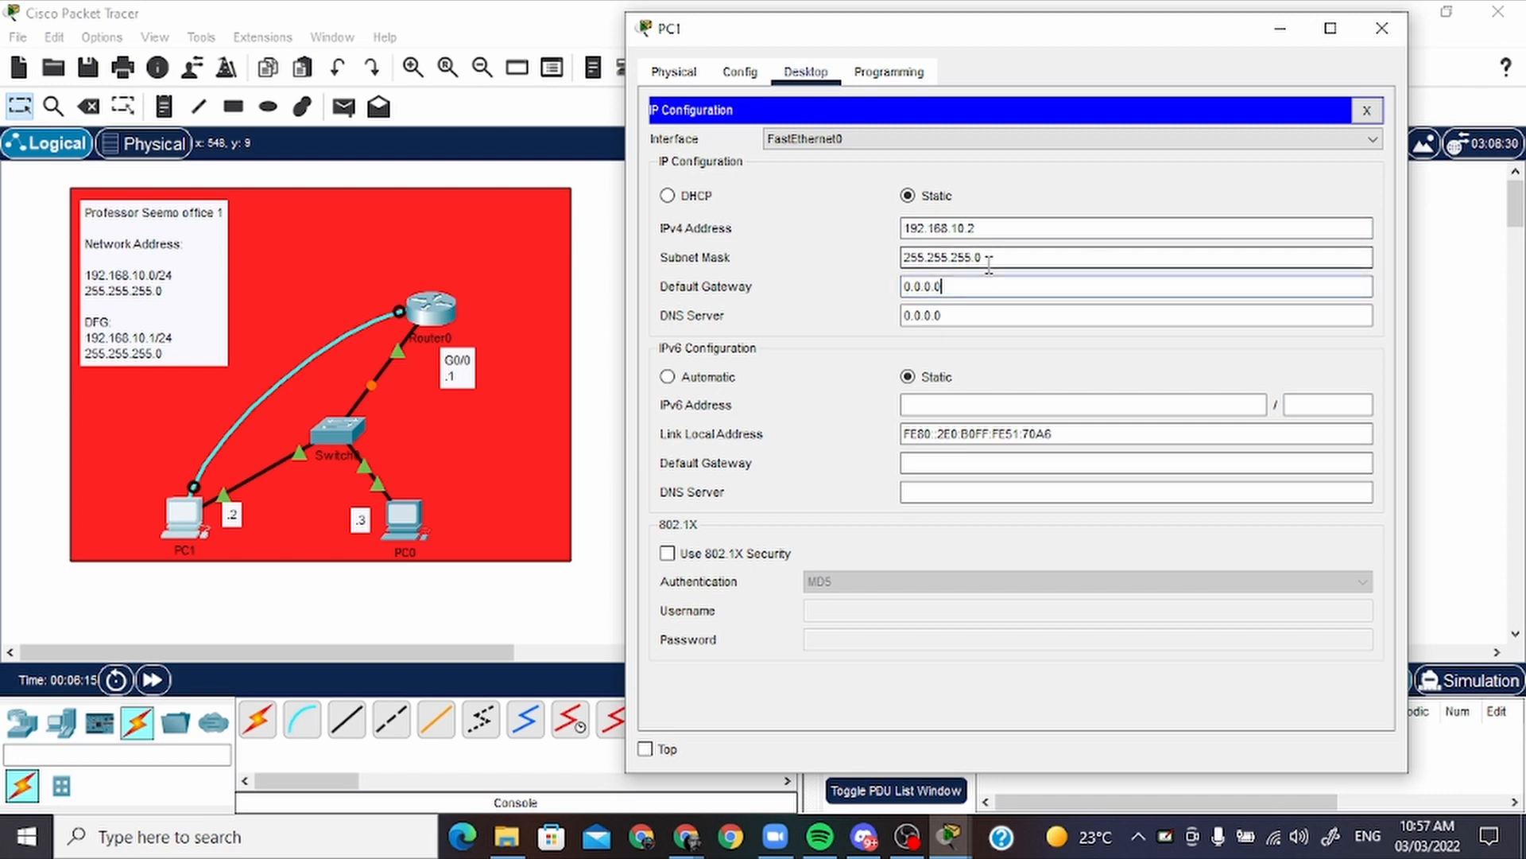
drag(1002, 257, 882, 253)
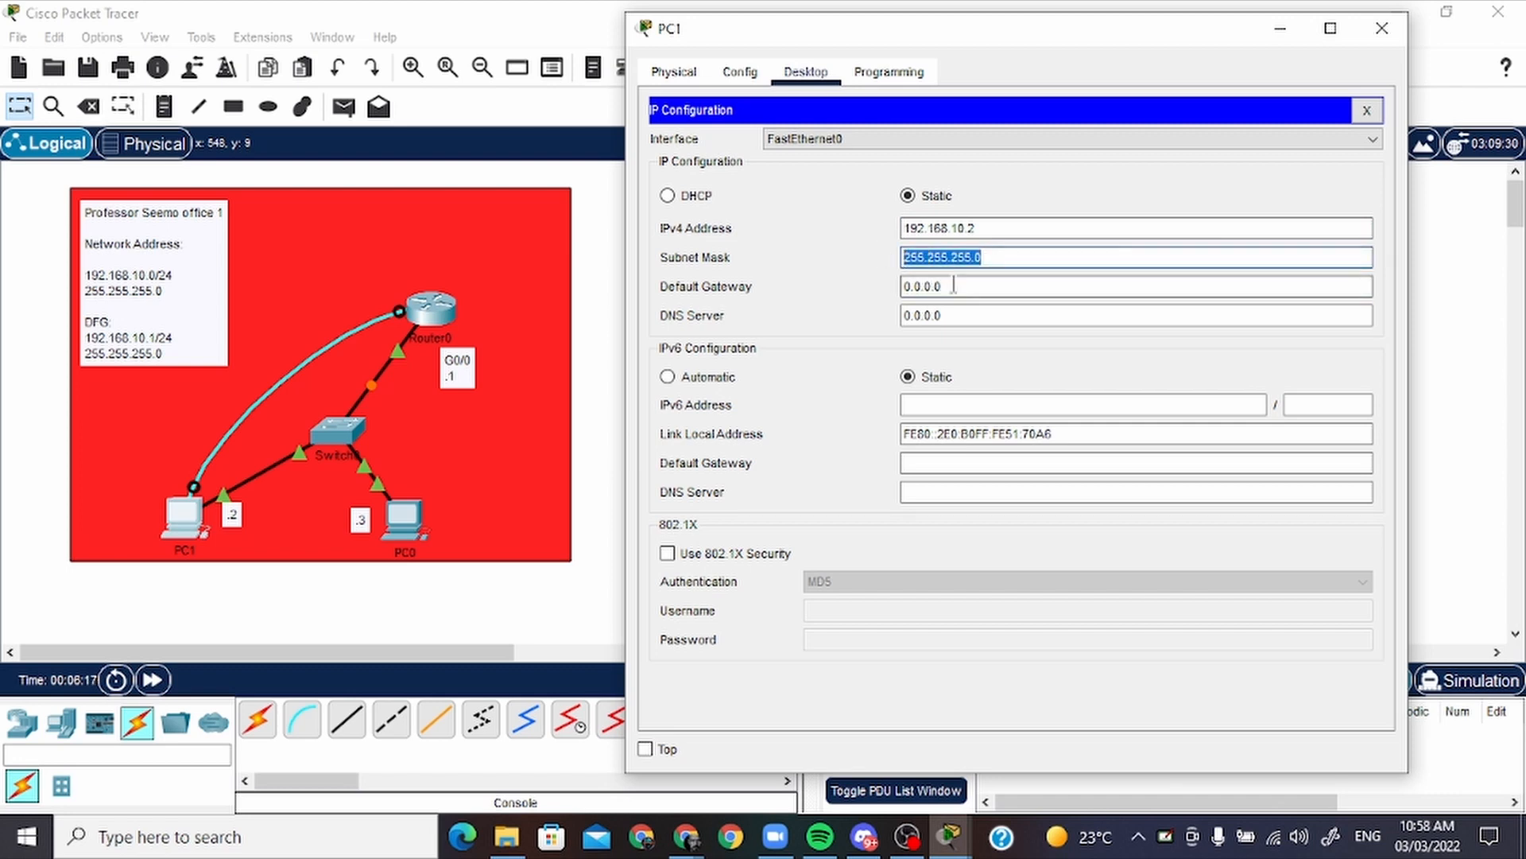
key(Tab)
text(192.168.10)
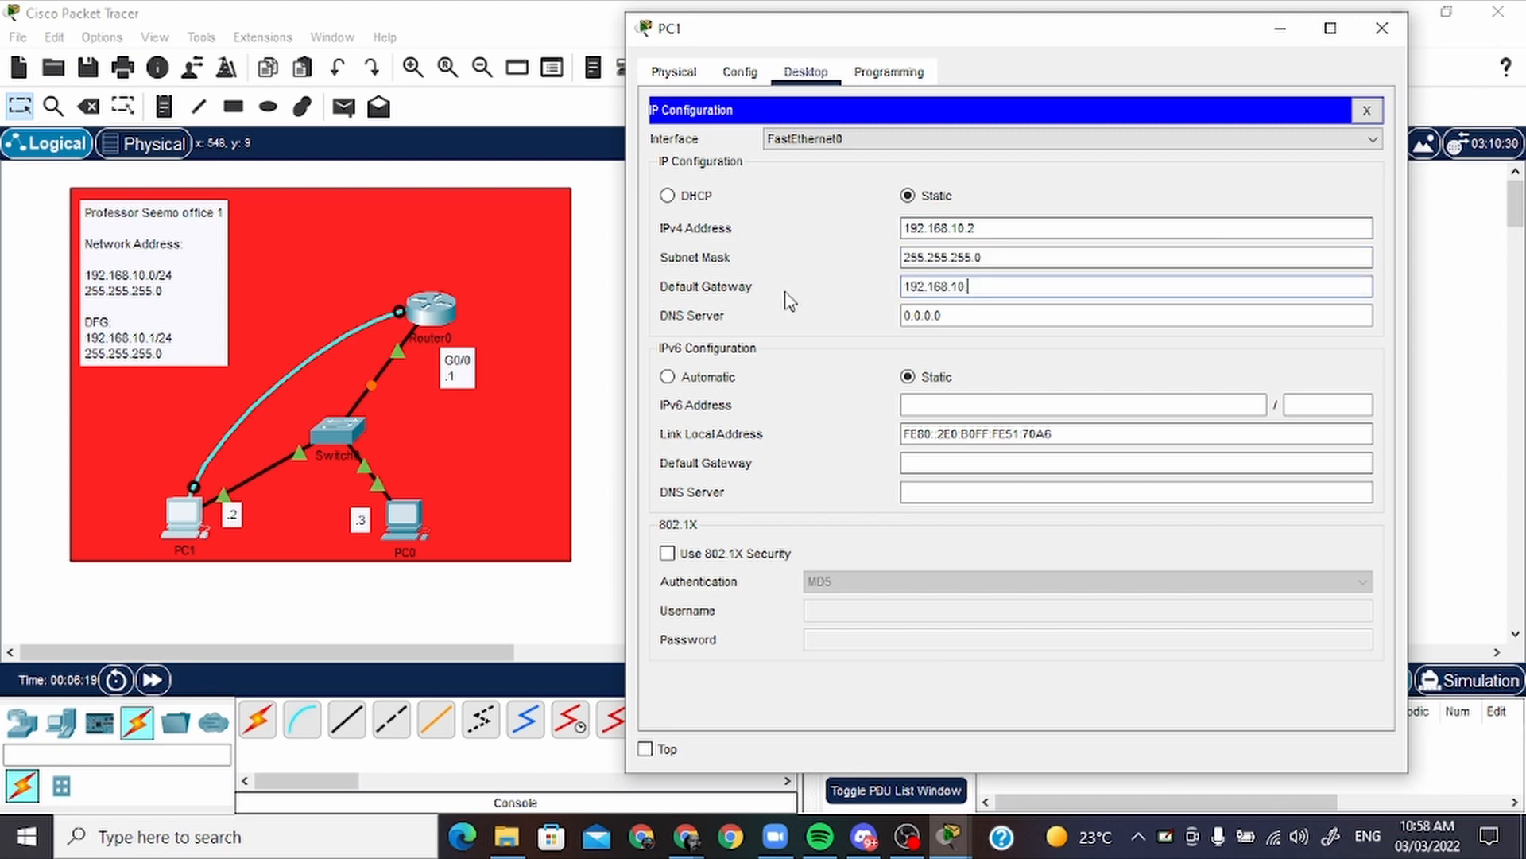
text(.1)
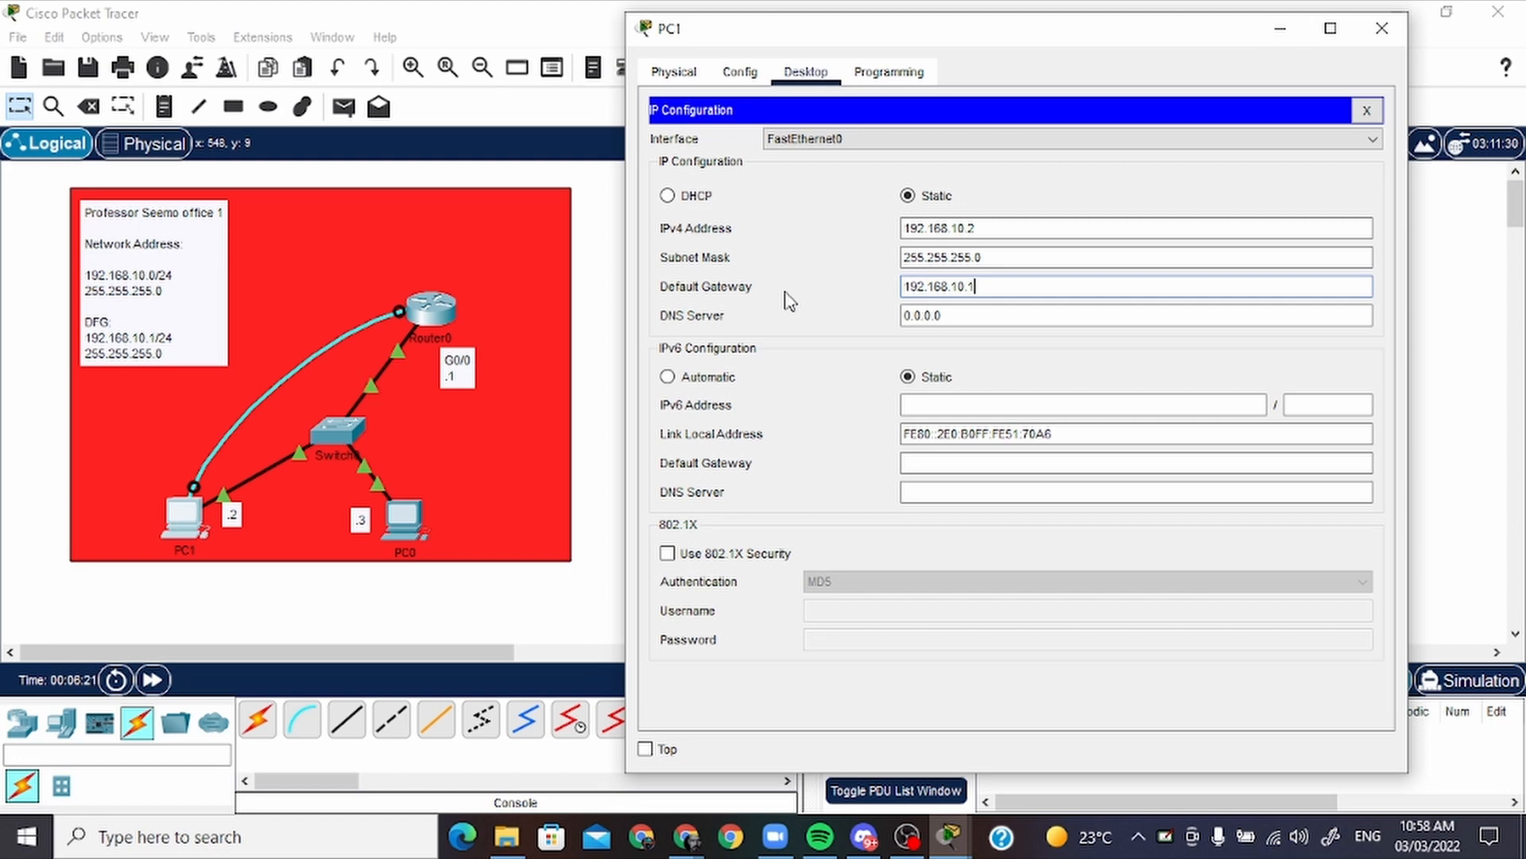
click(1380, 30)
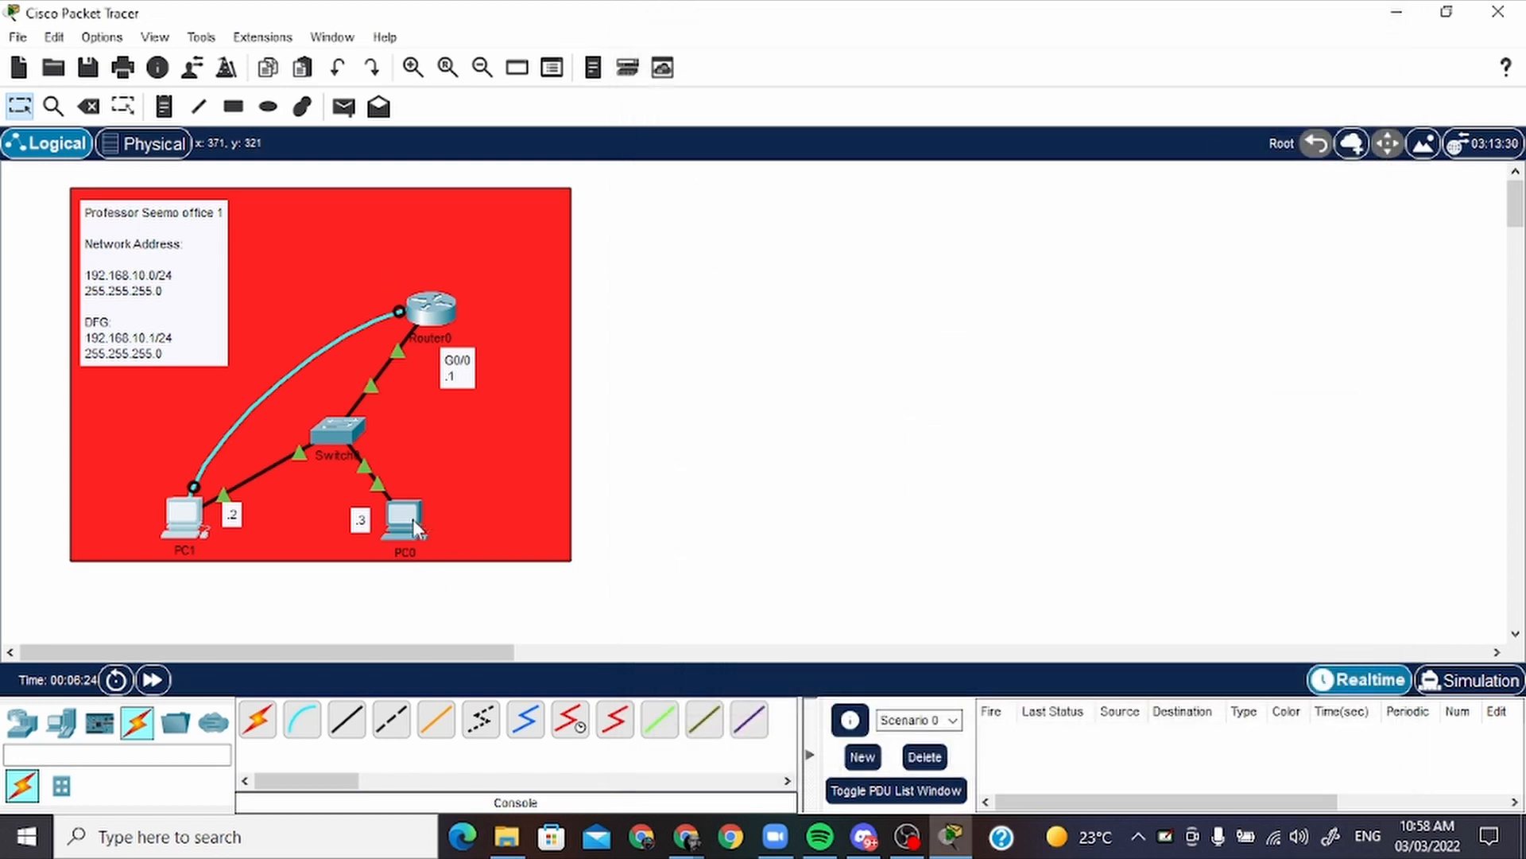
Assign PC0 the static IPv4 address 192.168.10.3 and move its window clear of the topology
click(407, 517)
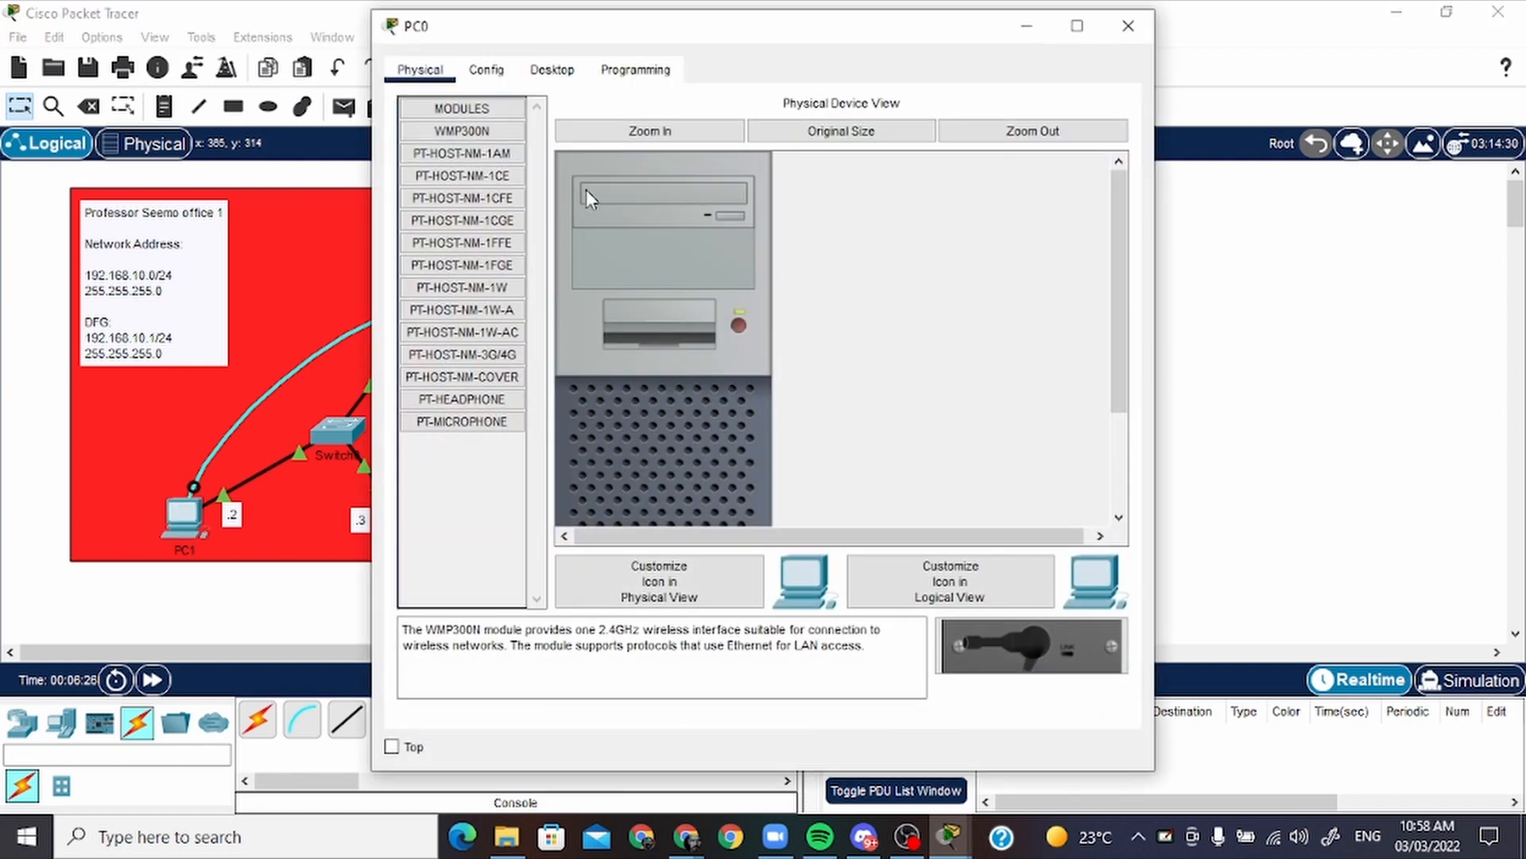
click(566, 76)
click(492, 167)
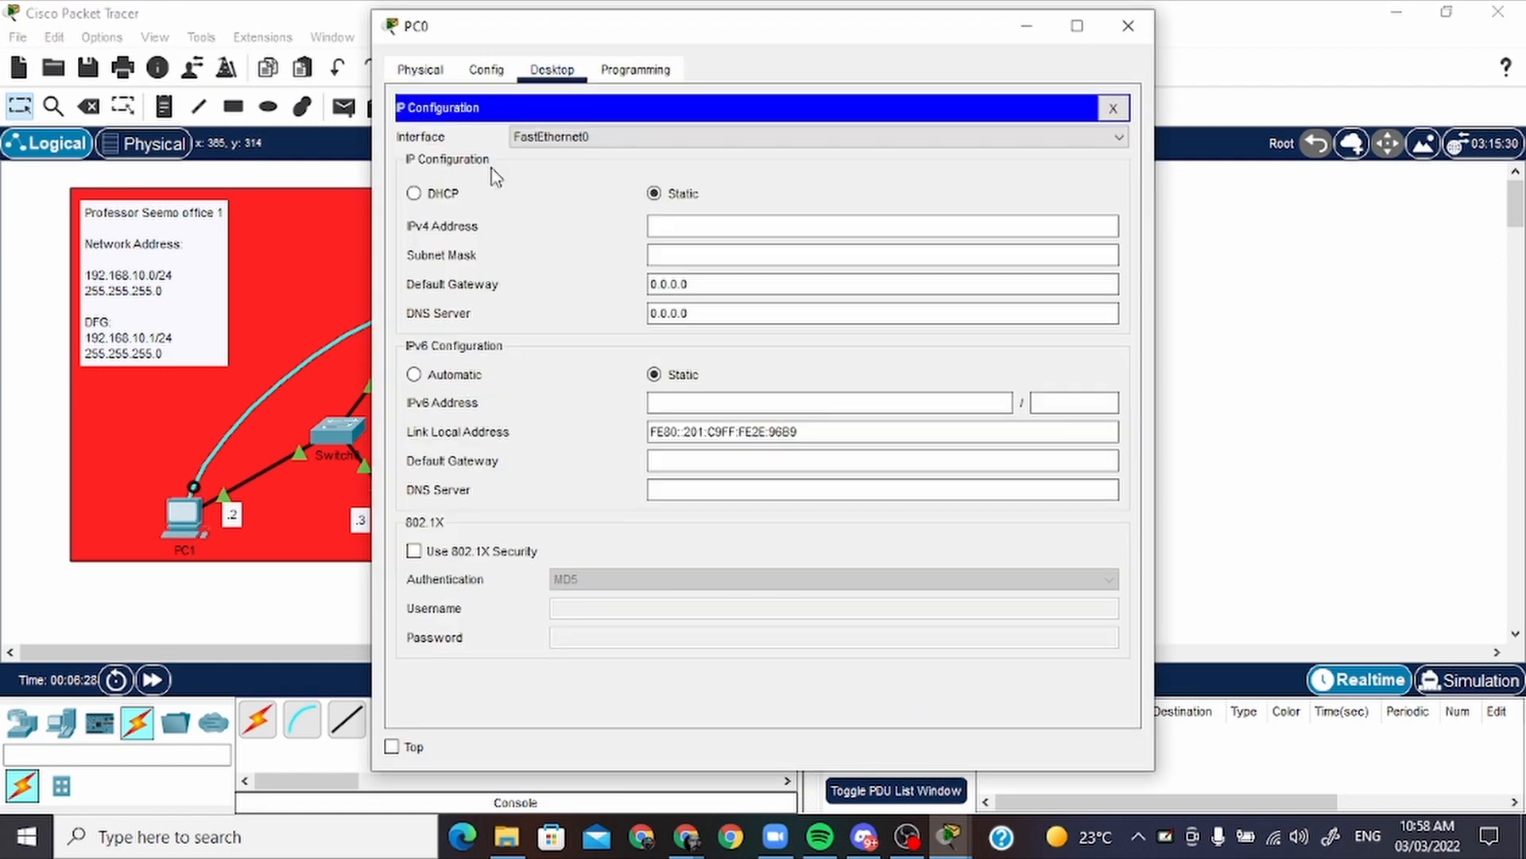
click(694, 223)
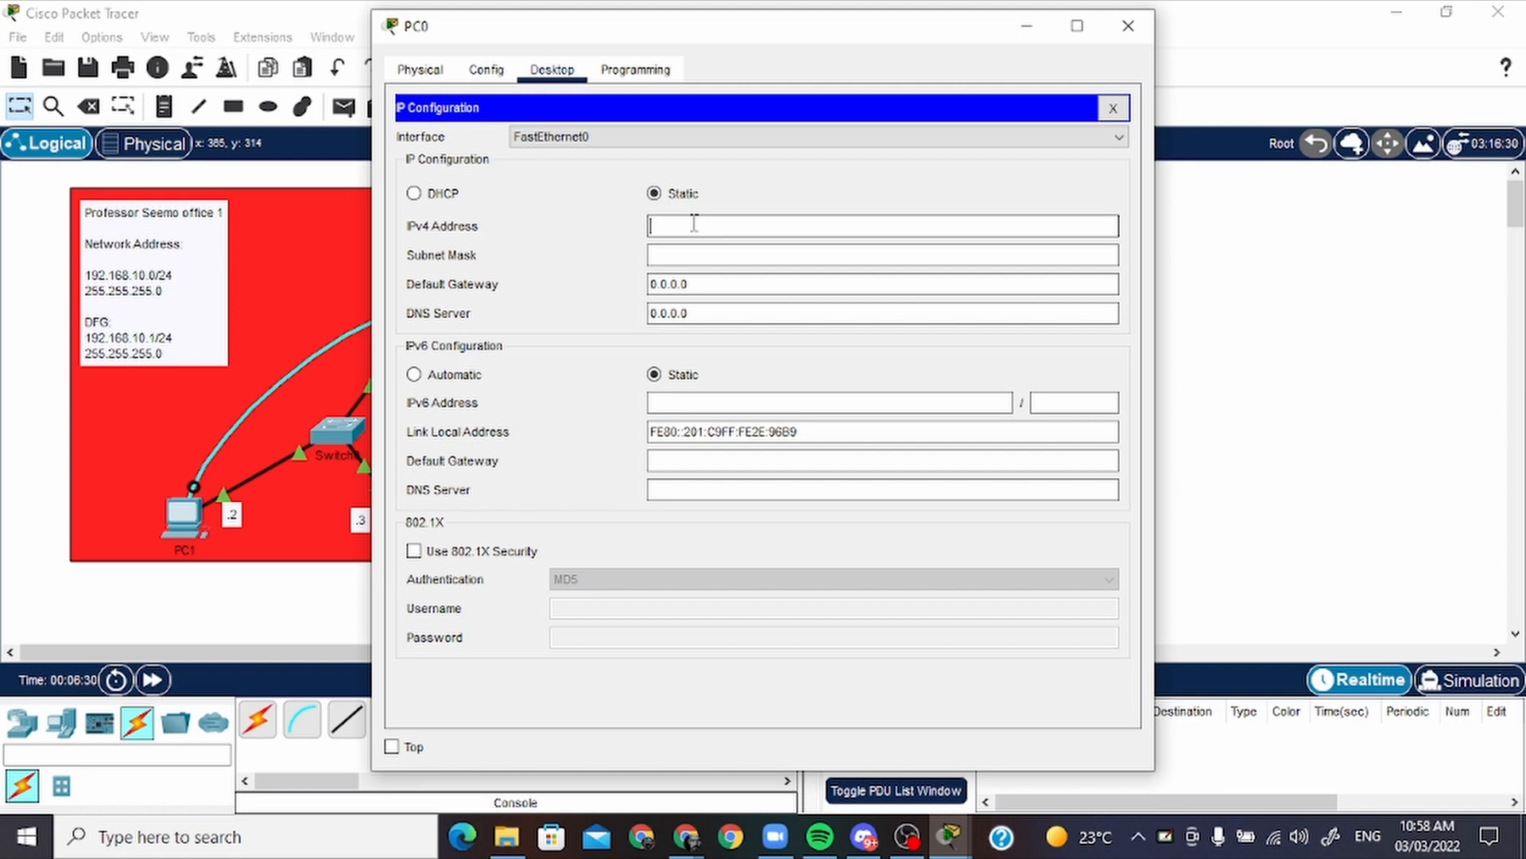
text(192.168.10.3)
drag(719, 31, 892, 40)
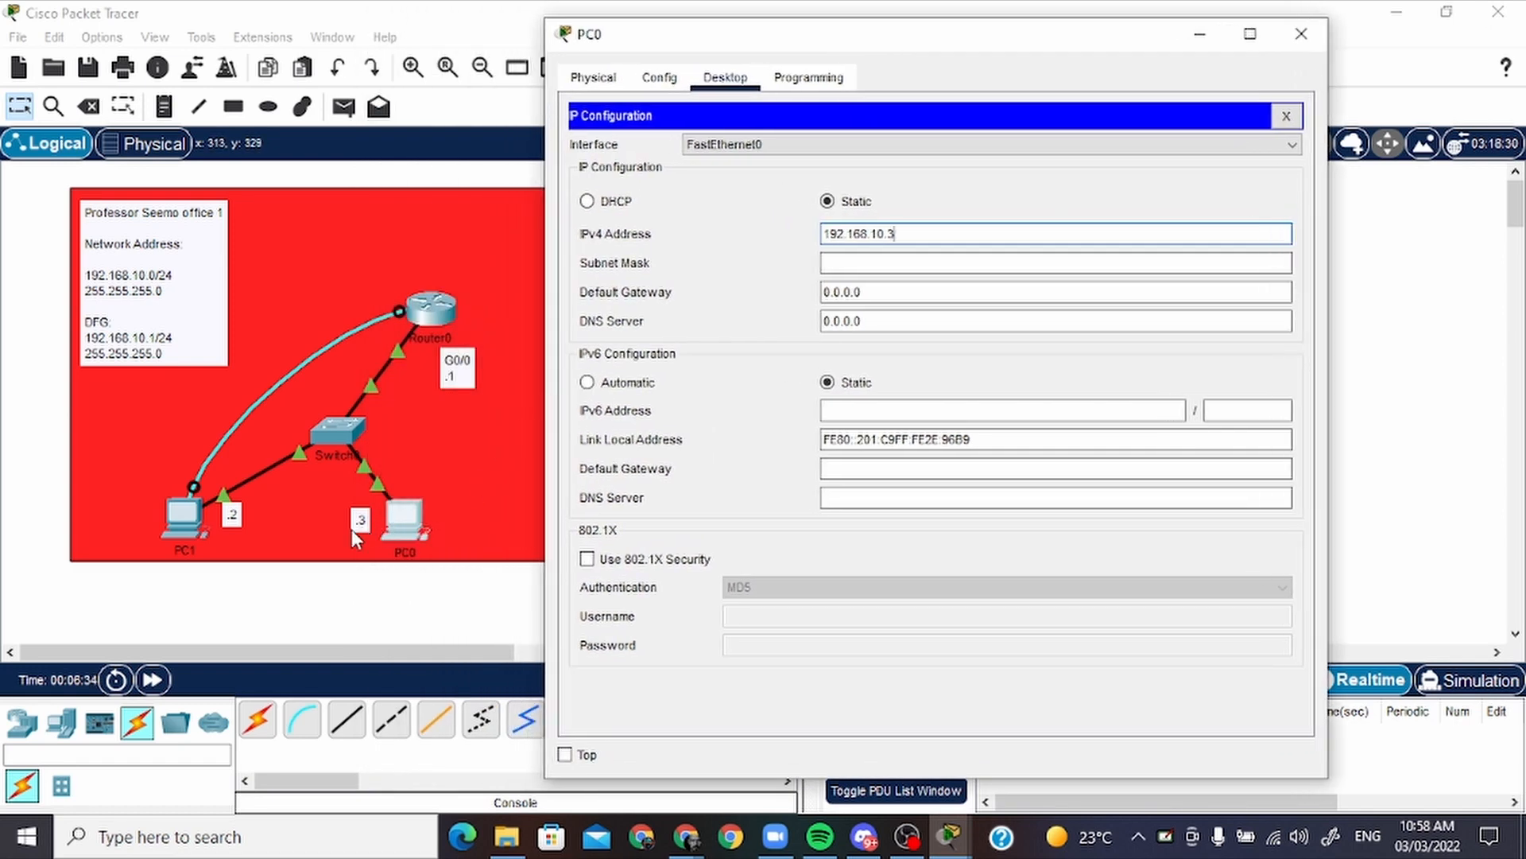
Give PC0 the subnet mask 255.255.255.0 and default gateway 192.168.10.1, and close its window
click(868, 267)
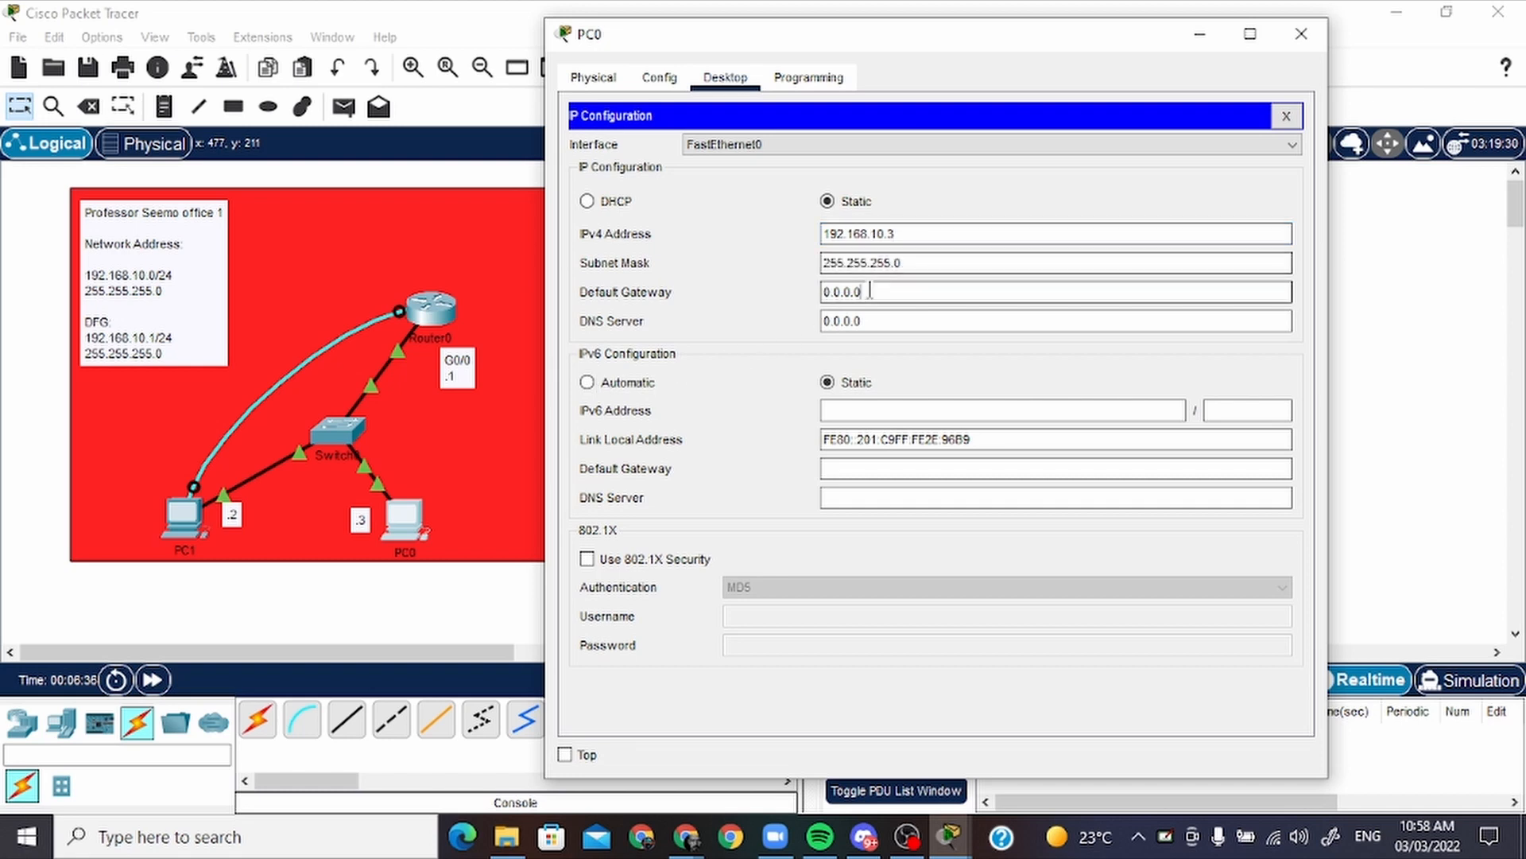
drag(854, 292, 747, 279)
drag(898, 295, 816, 294)
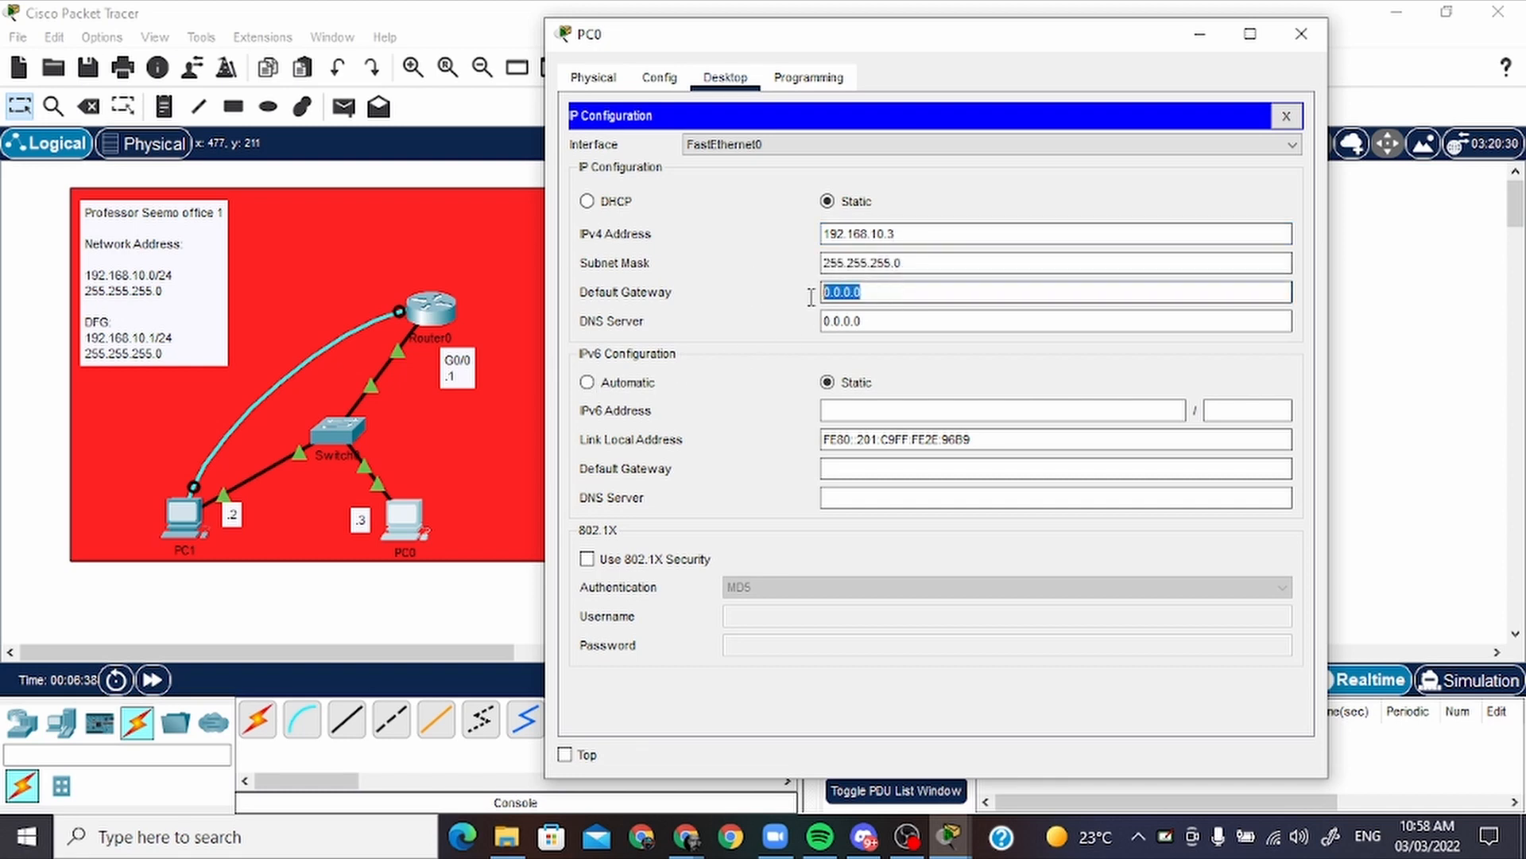
text(192.168.10.2)
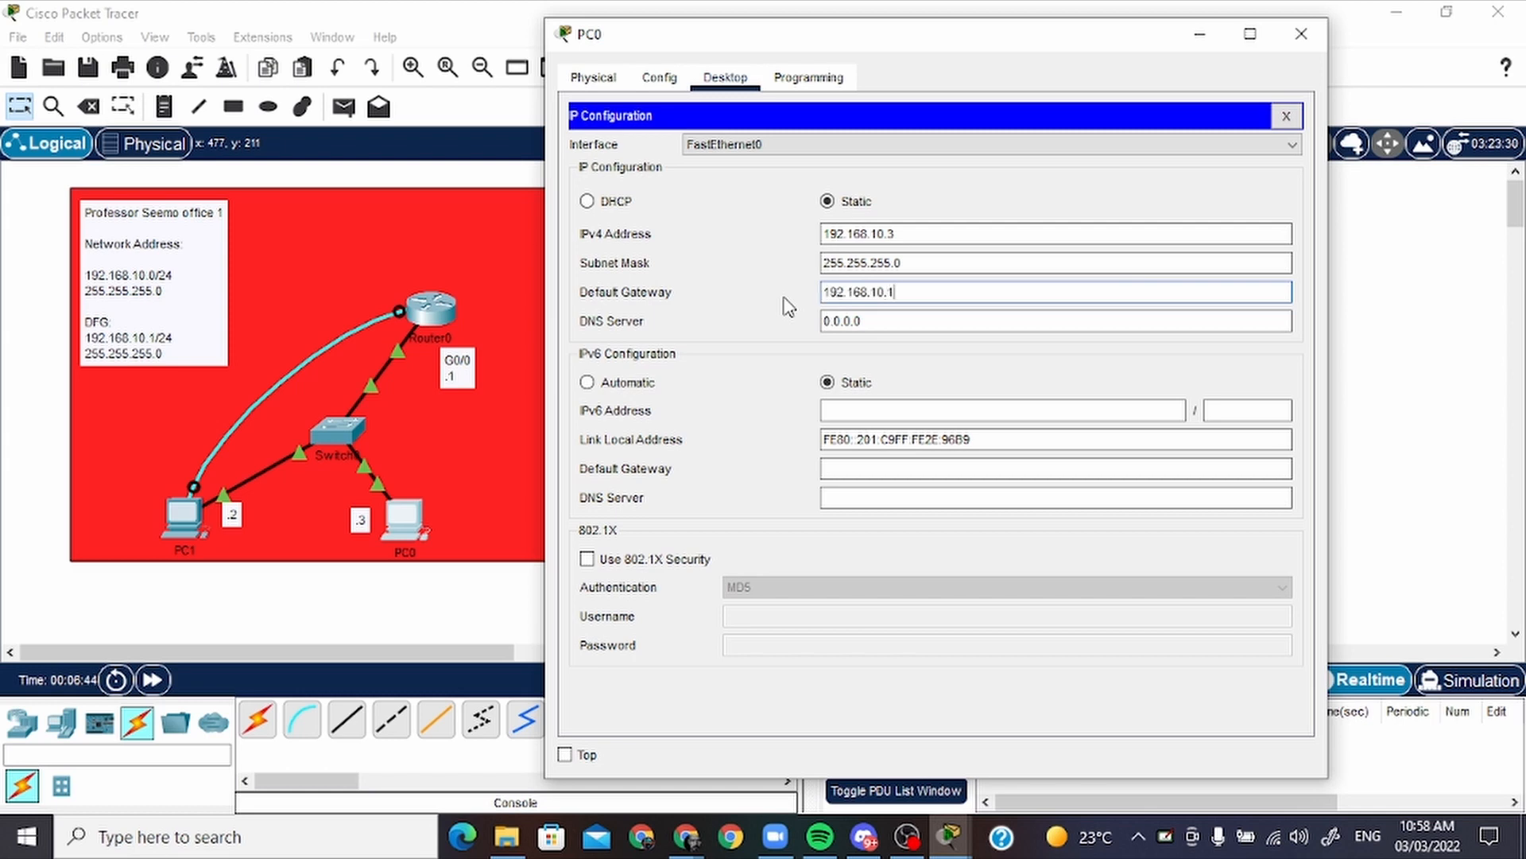
click(1301, 34)
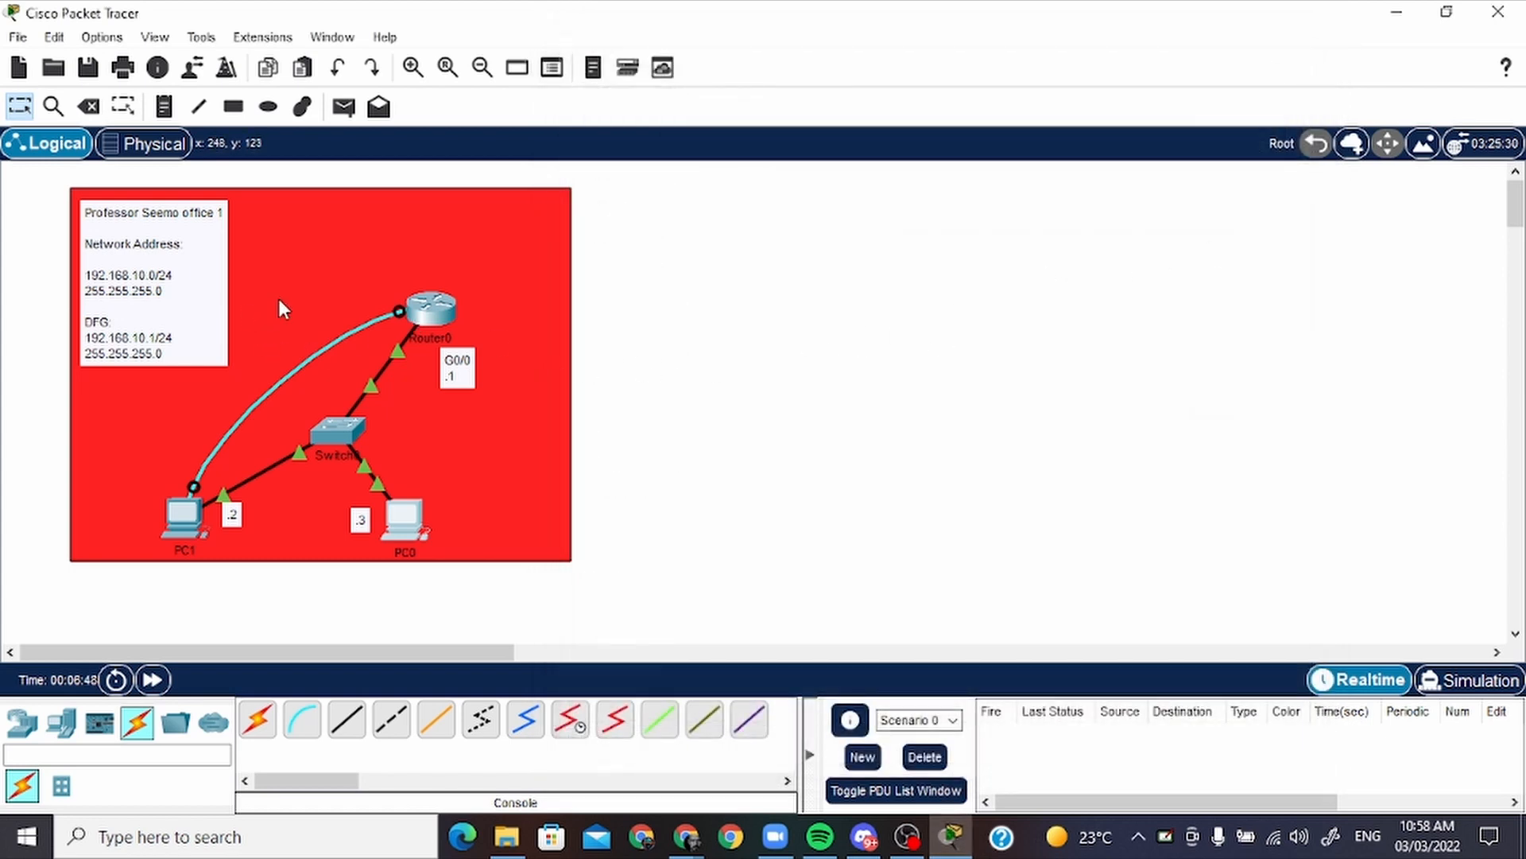
Start a rectangle shape with a blue-violet fill and black outline for the area beside the red office
drag(436, 657, 532, 683)
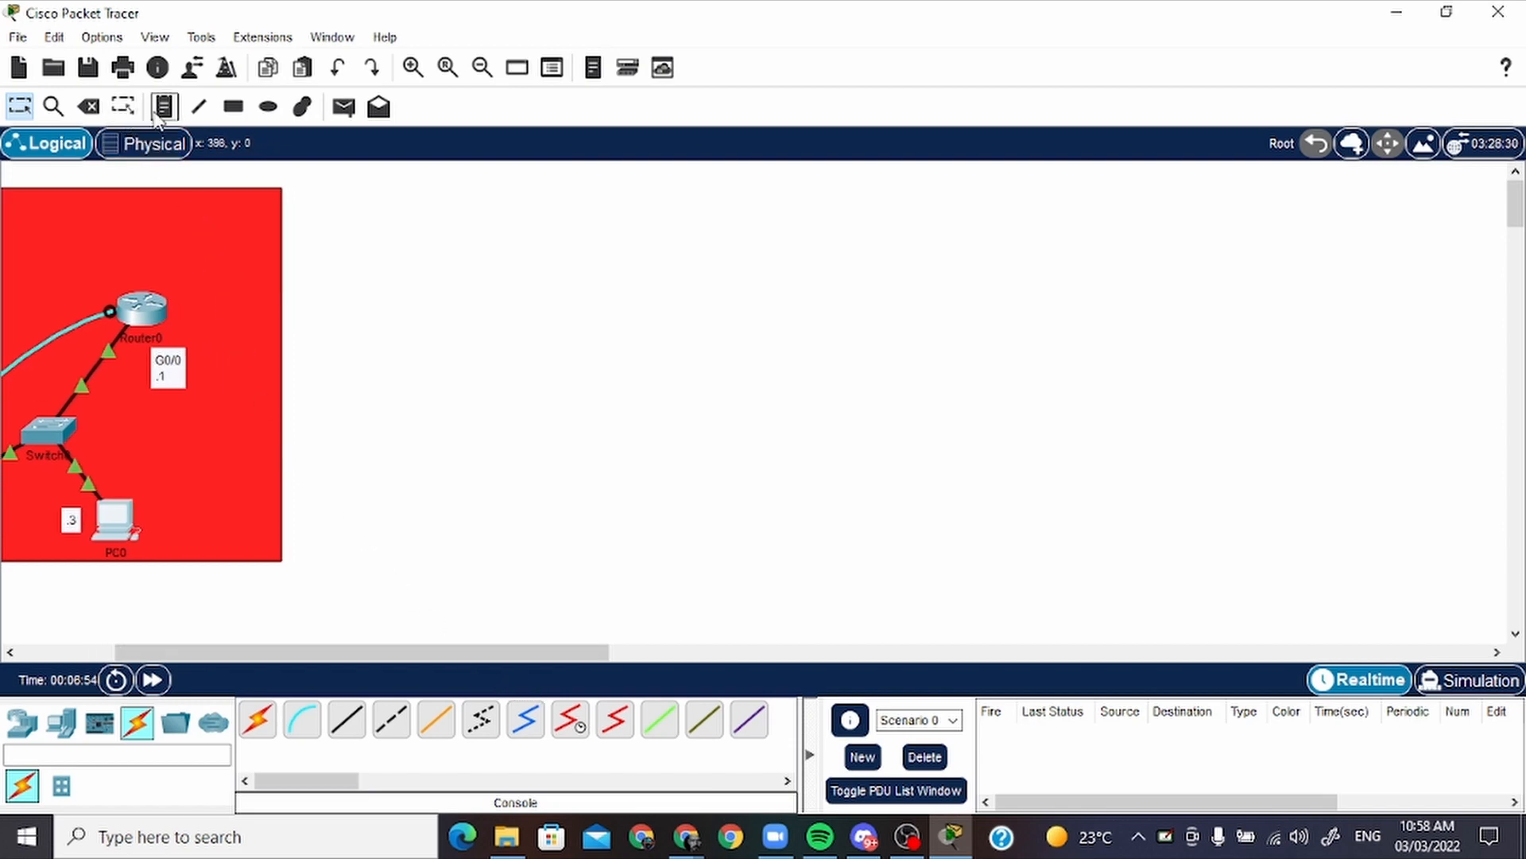
click(242, 111)
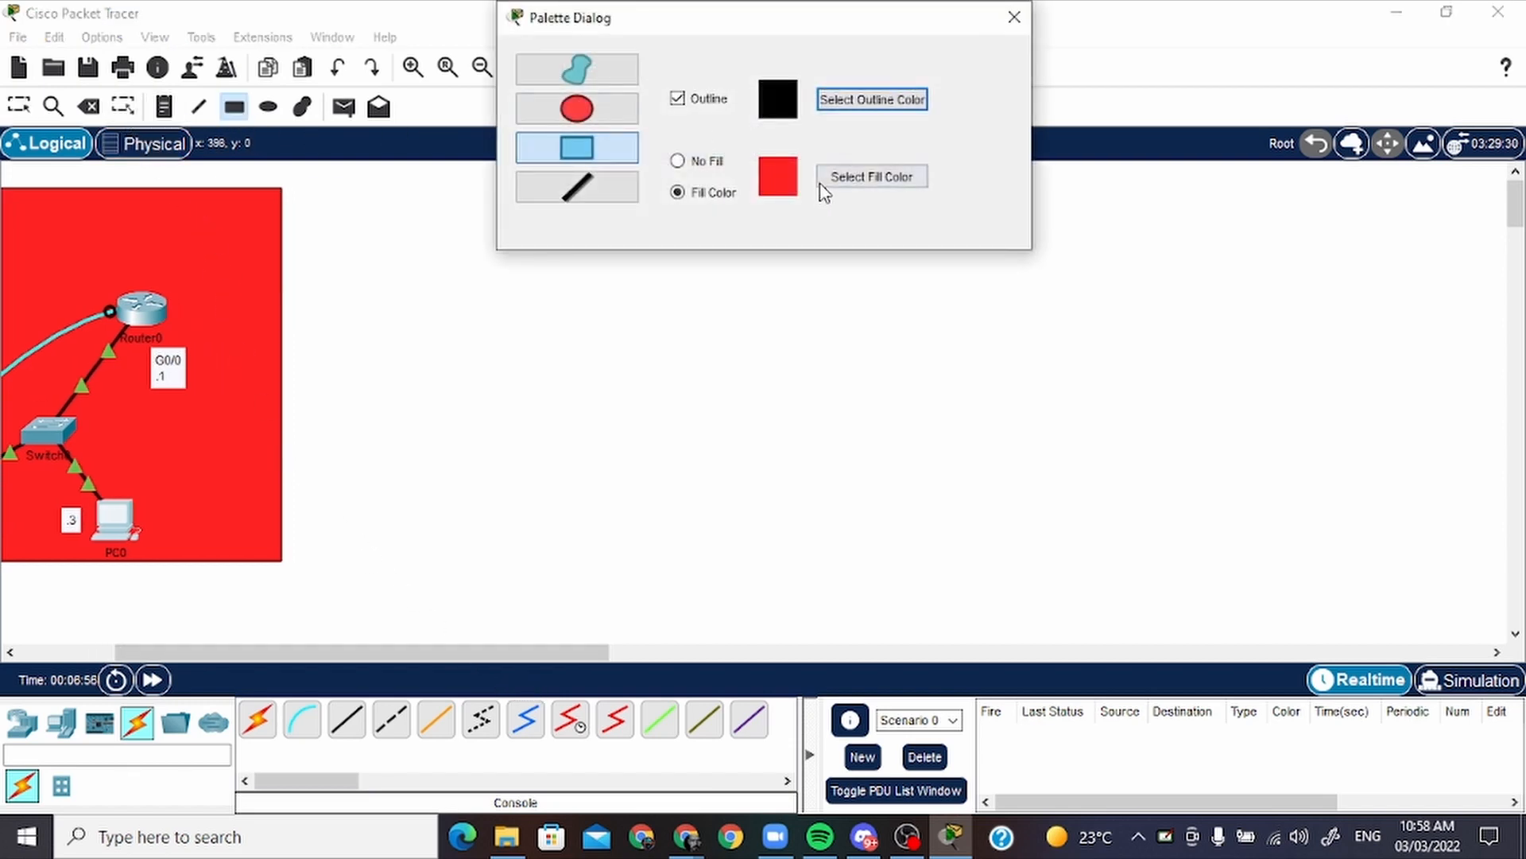
click(833, 180)
drag(894, 284, 936, 161)
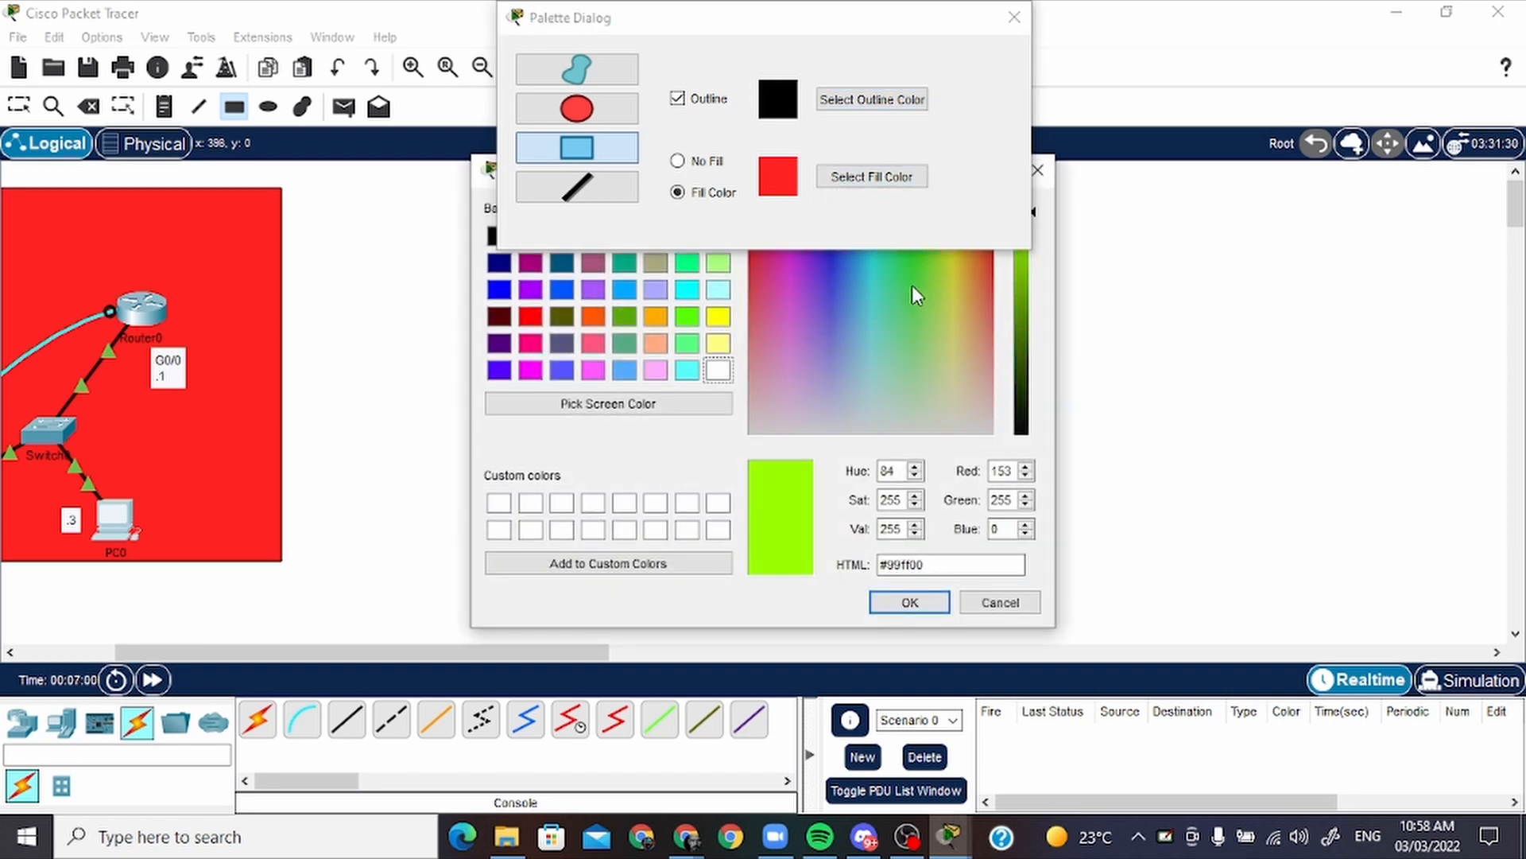
click(822, 262)
click(910, 602)
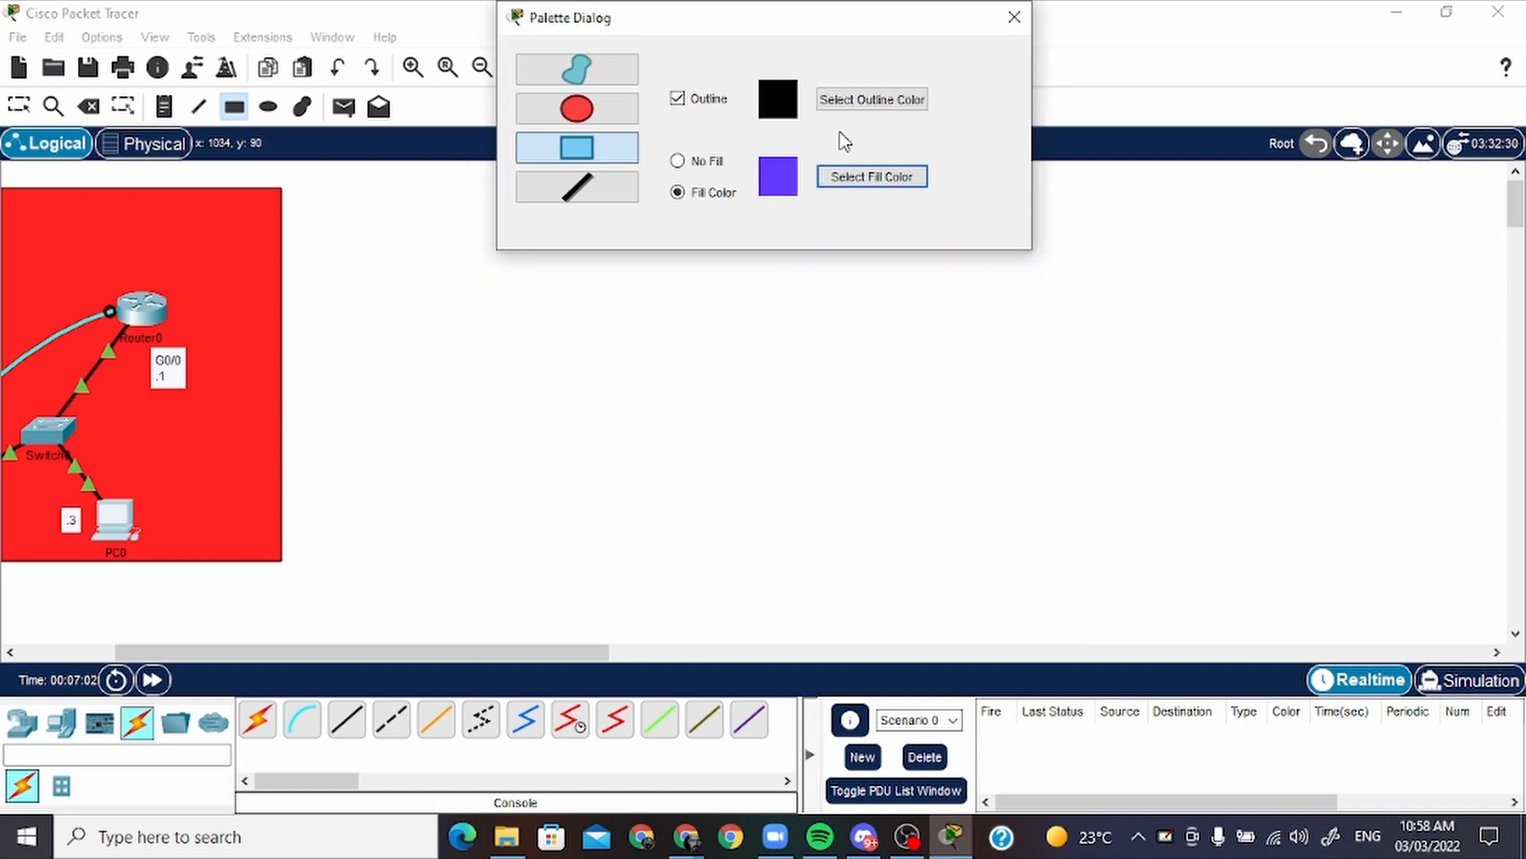
Draw the blue-violet rectangle beside the red office area at about the same size, and close the palette
drag(832, 41, 1394, 57)
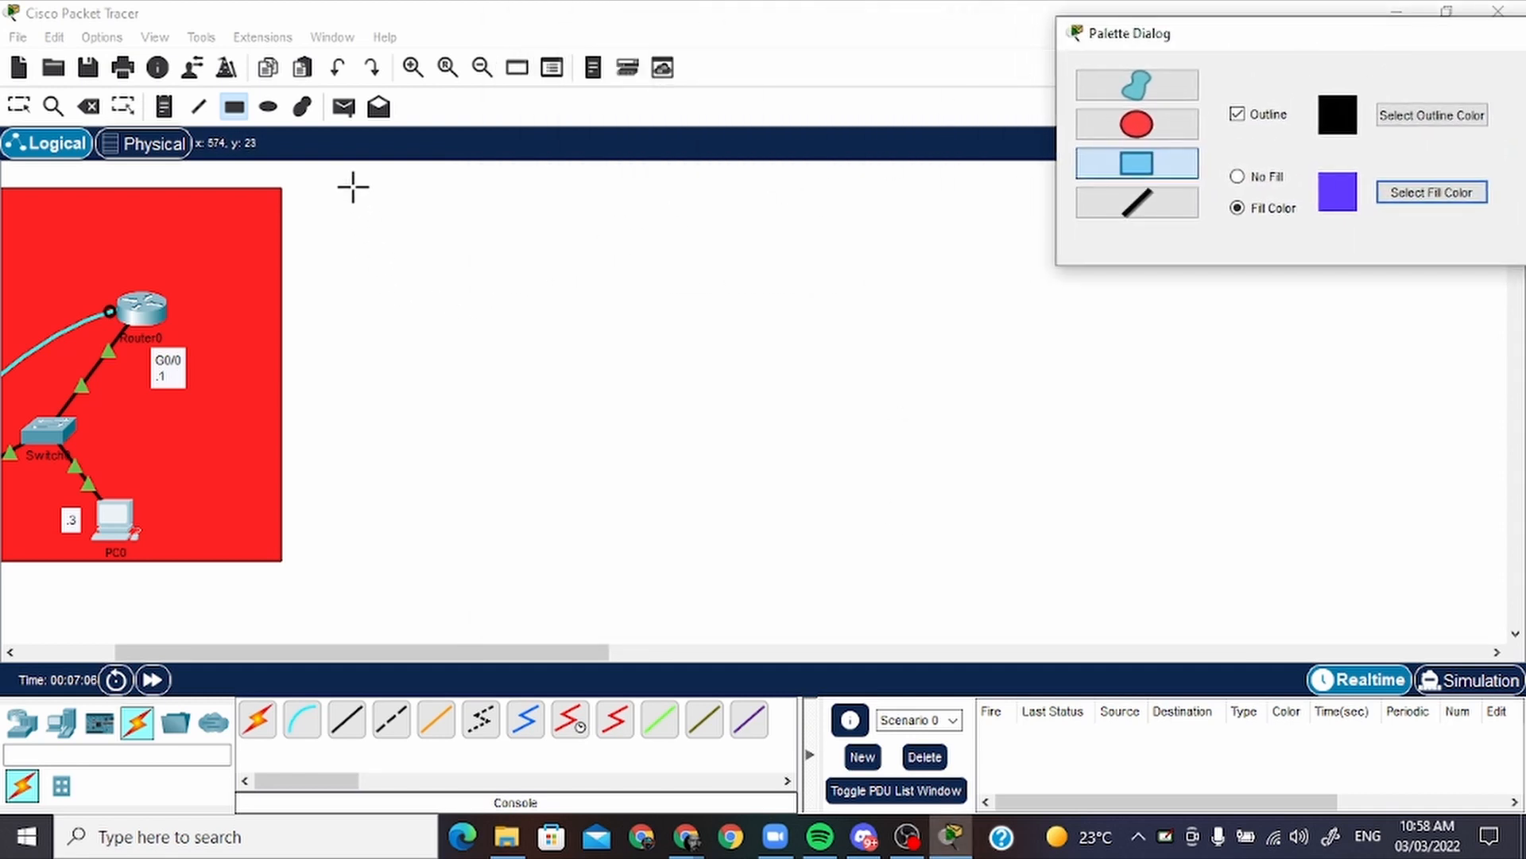
mouse_move(352, 187)
mouse_down()
mouse_move(378, 198)
mouse_move(615, 461)
mouse_move(705, 520)
mouse_move(843, 559)
mouse_up()
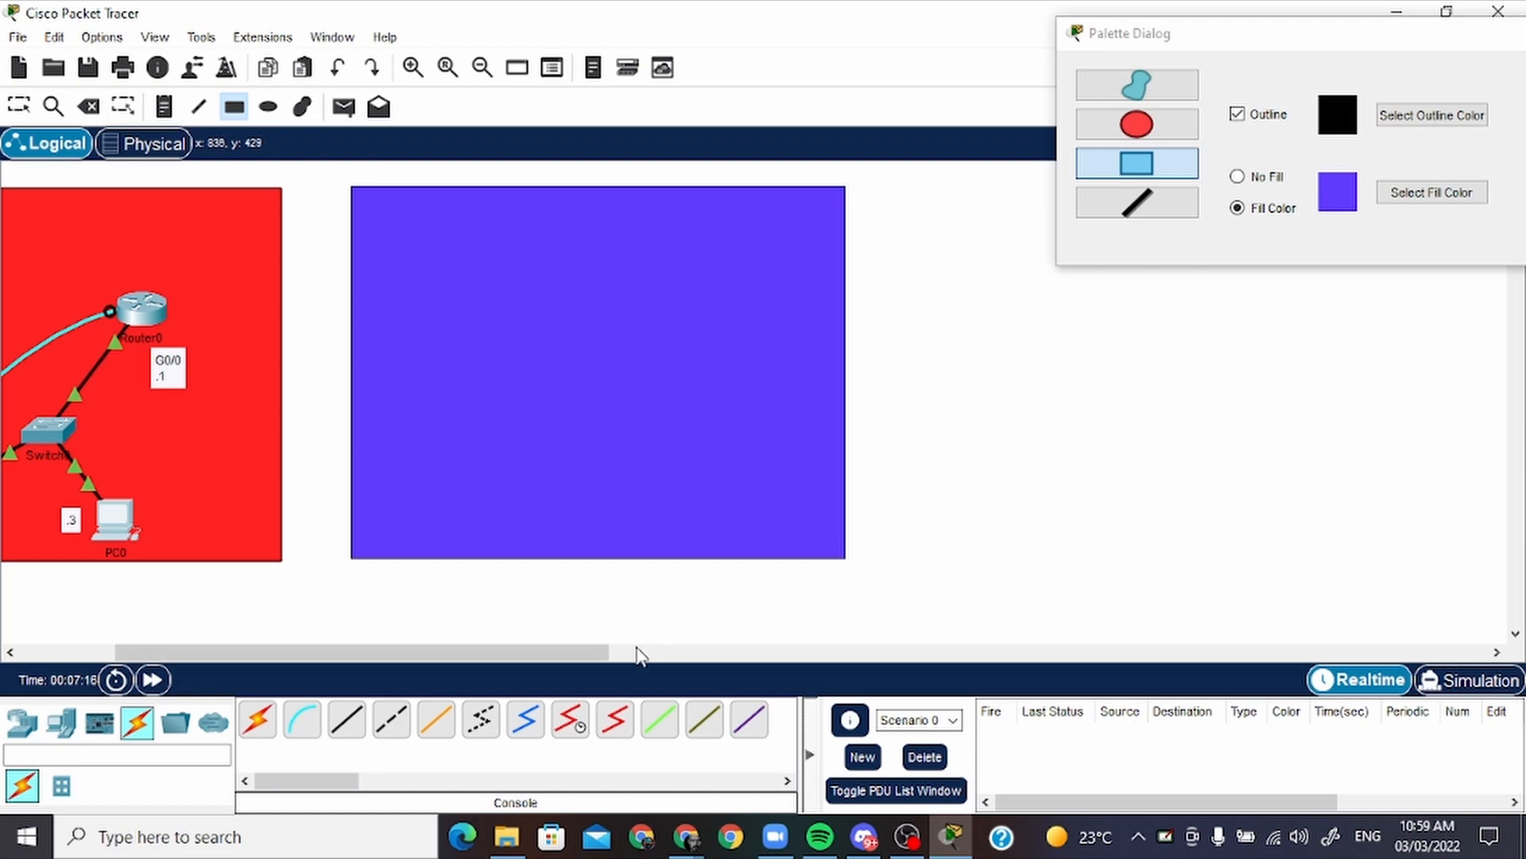
click(1484, 47)
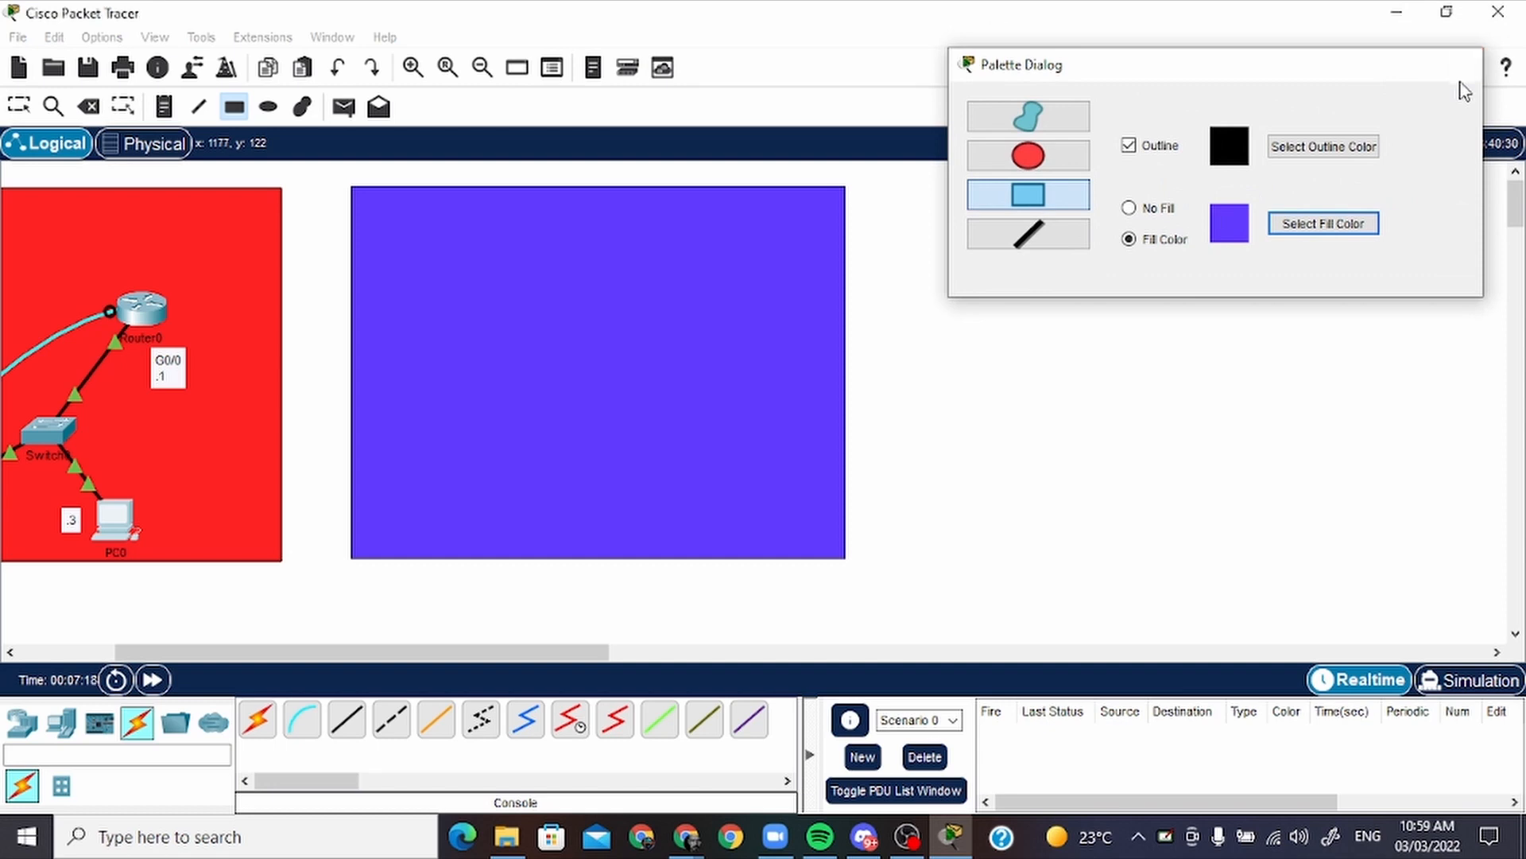
click(1469, 62)
Place a note near the blue-violet rectangle's upper-left corner, titled with the professor's name followed by "Home Net"
click(164, 106)
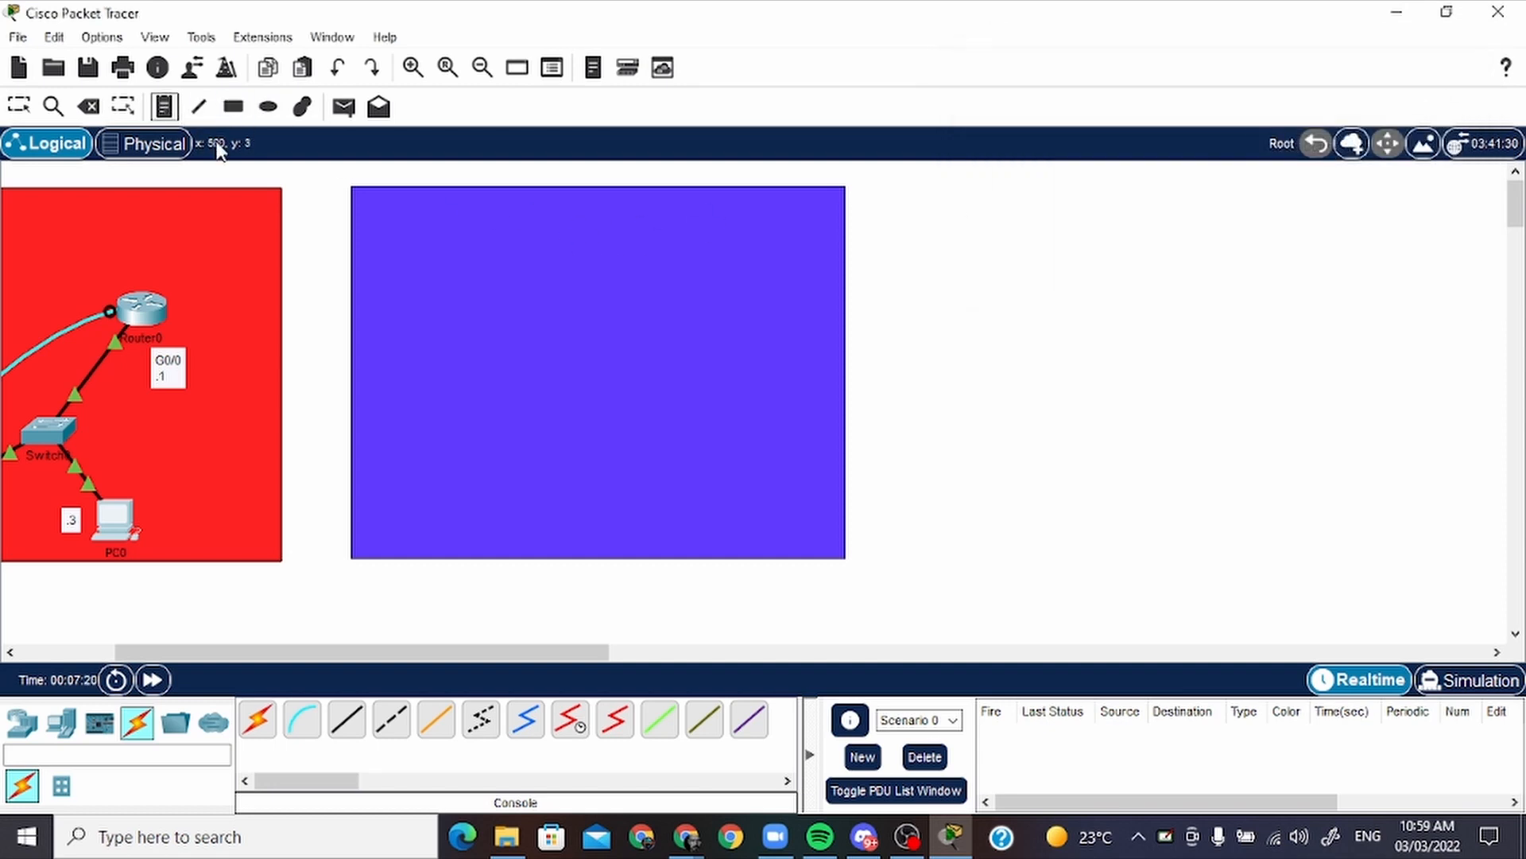
click(377, 216)
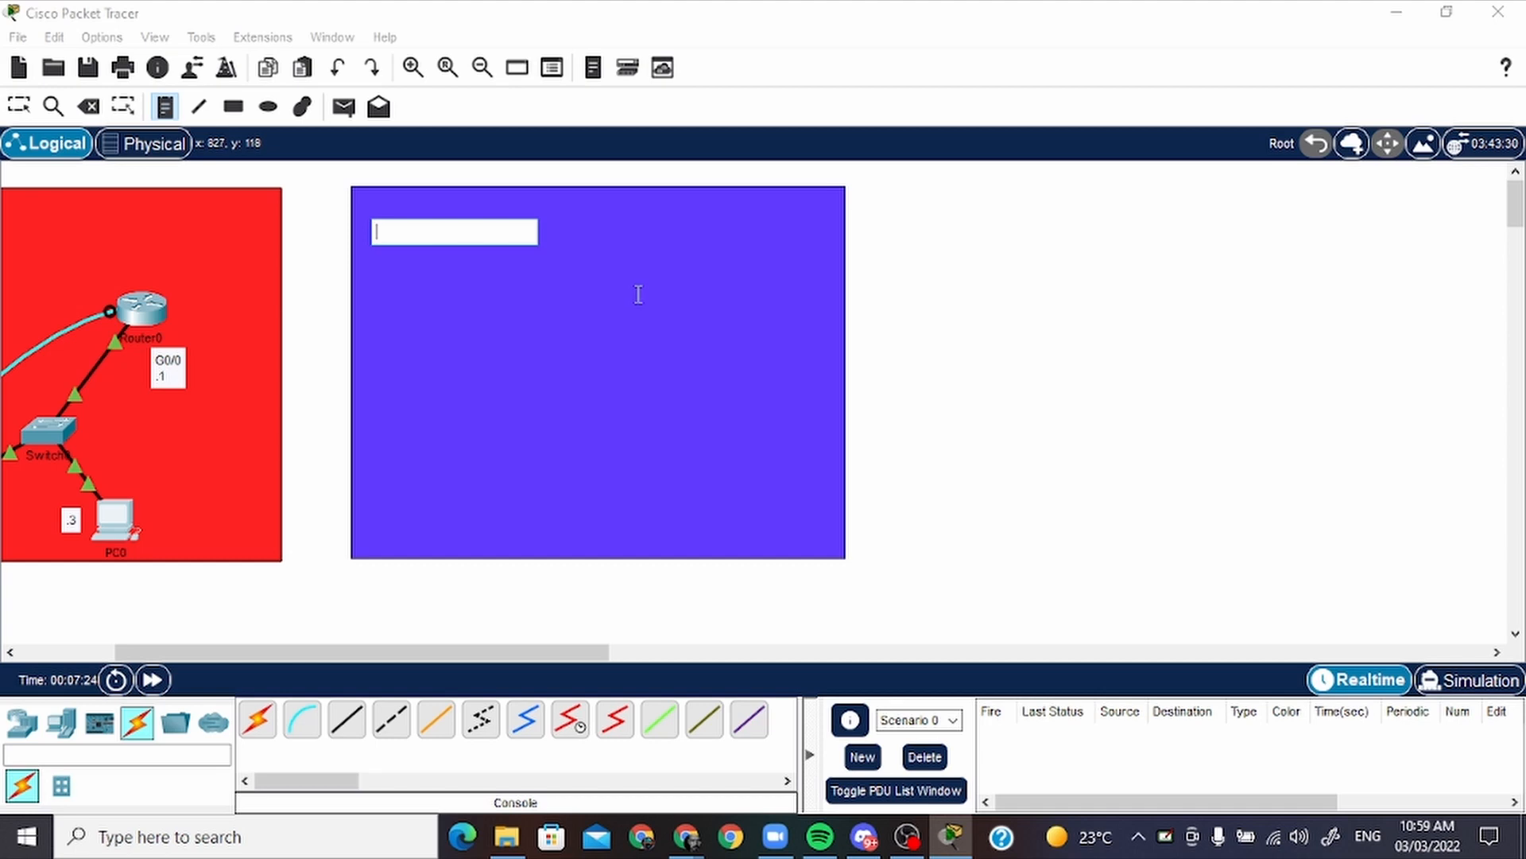
text(P)
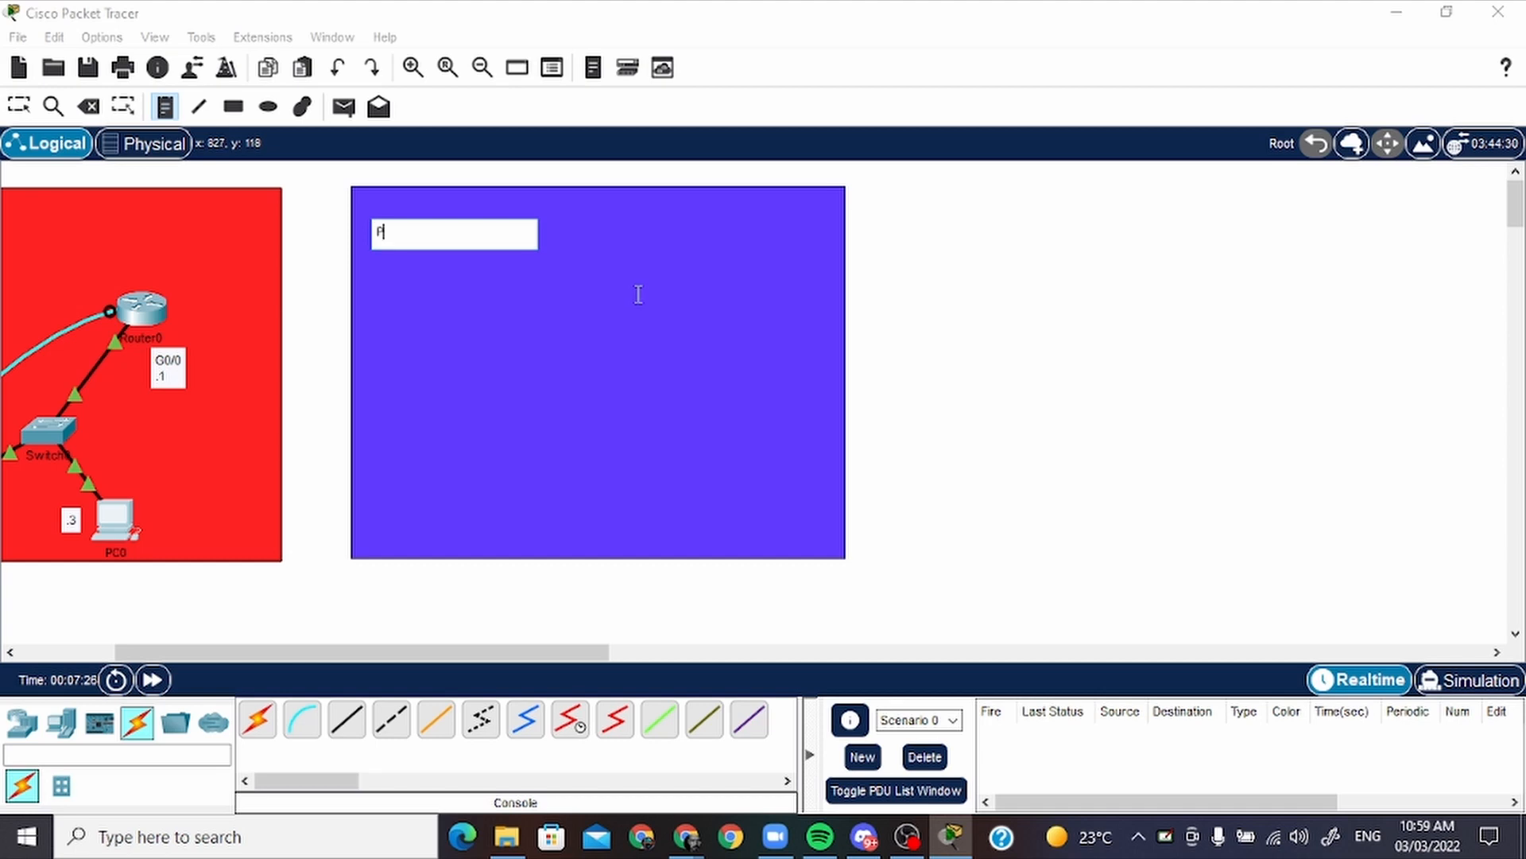
text(rofessor Seemo Home Neto)
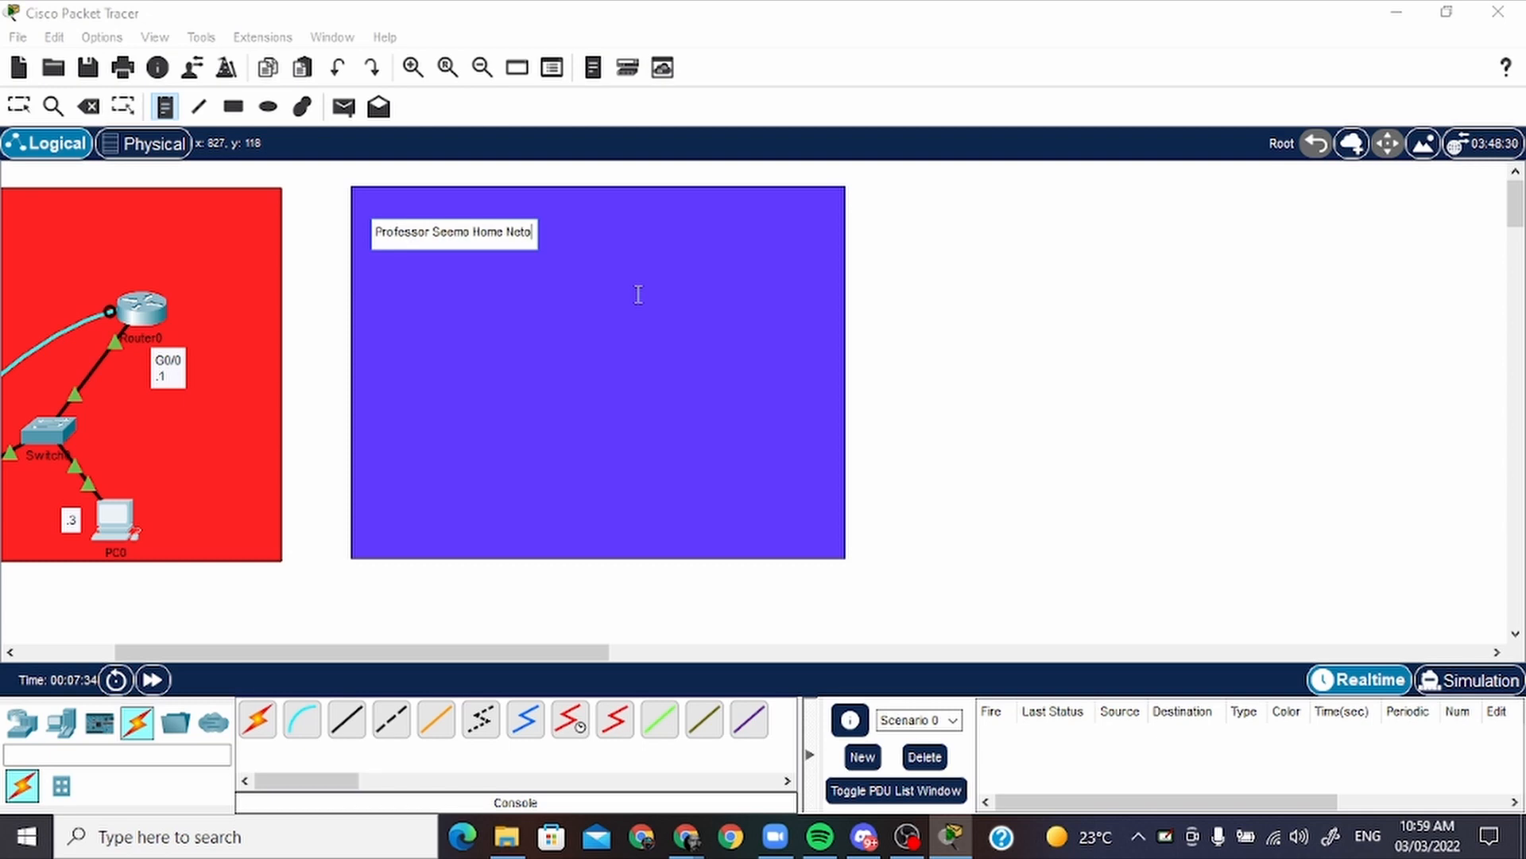
key(BackSpace)
text(work)
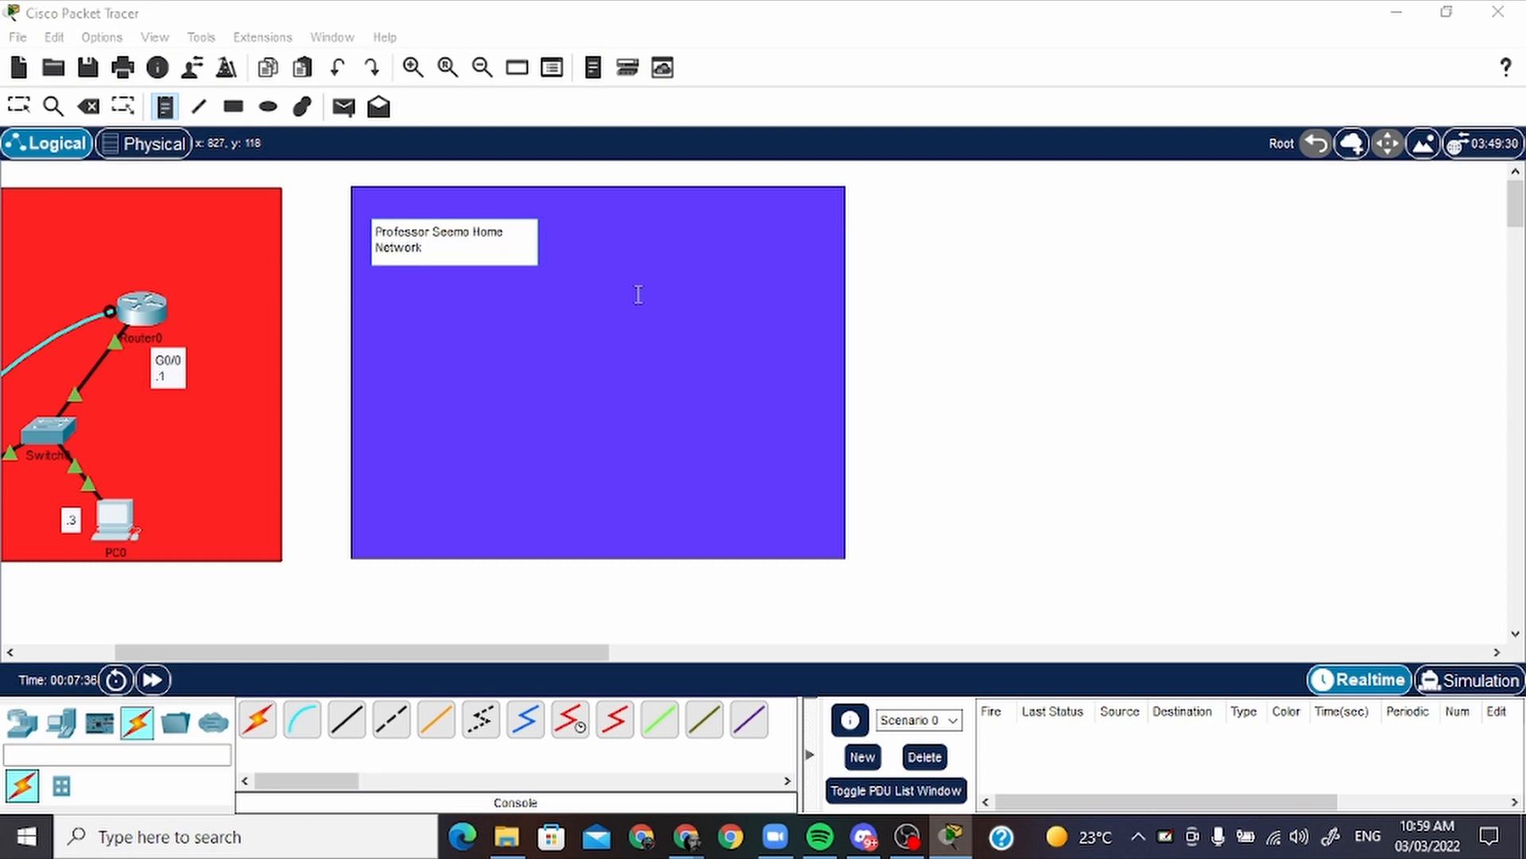
key(BackSpace)
key(BackSpace)
key(BackSpace)
key(BackSpace)
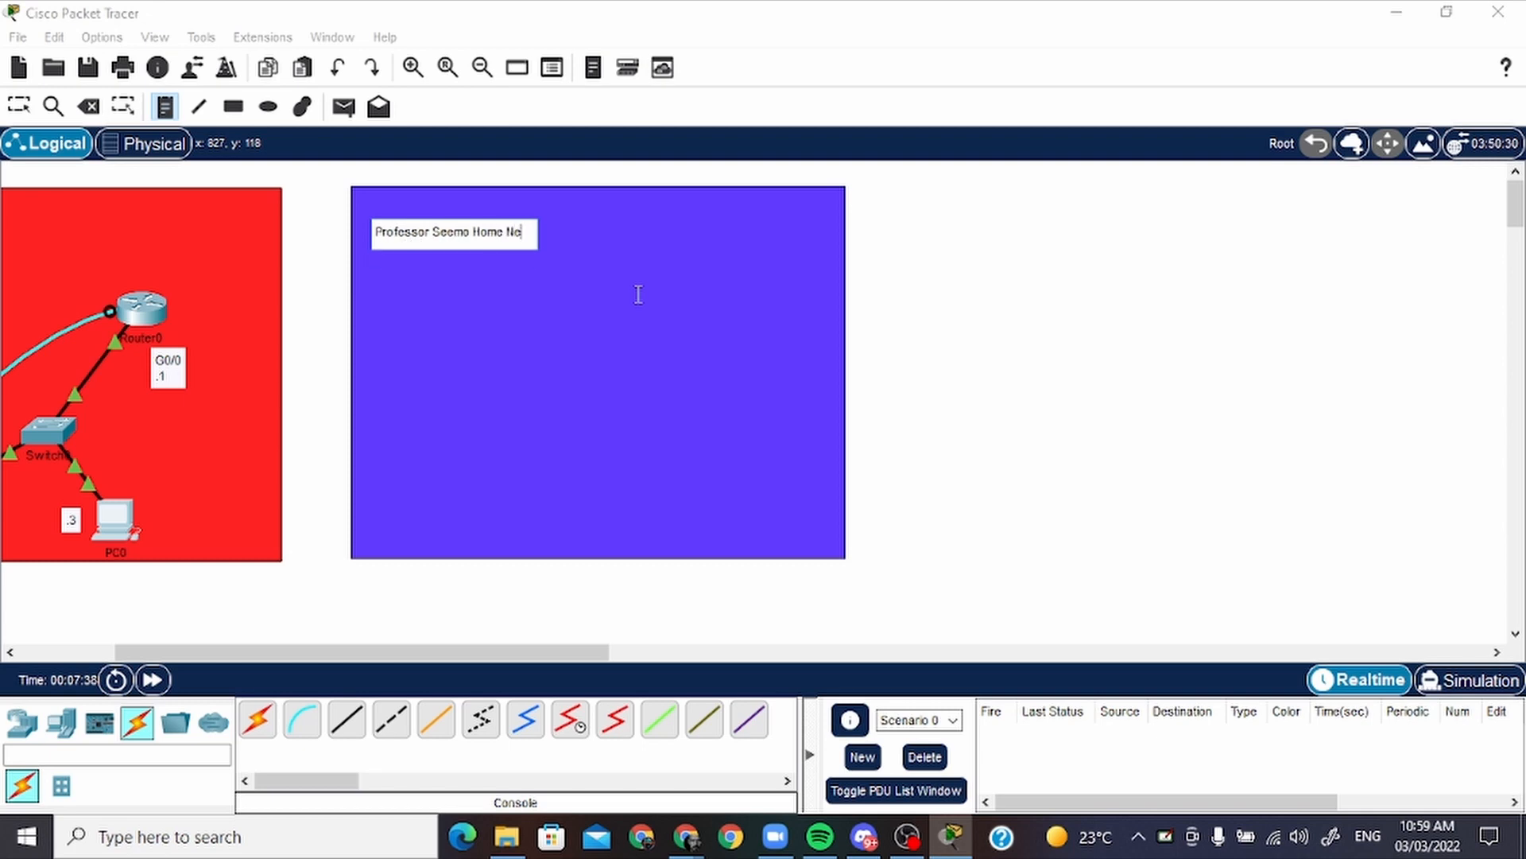
text(t)
Below a blank line in the home network note, add the lines "Network Add:", "192.168.11.0/24" and "255.255.255.0", and finish the note
key(Return)
key(Return)
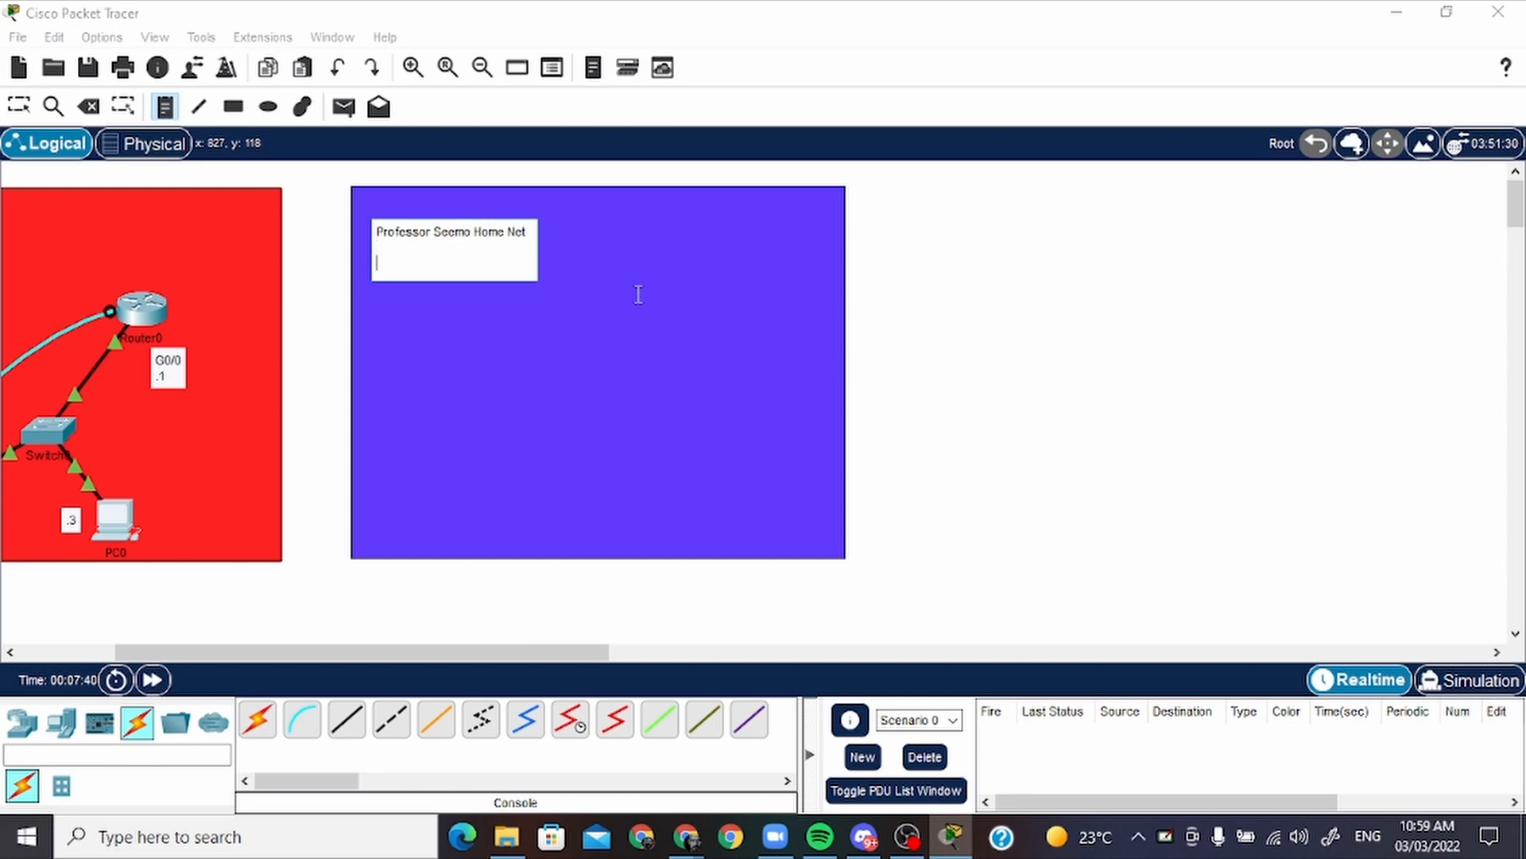
key(BackSpace)
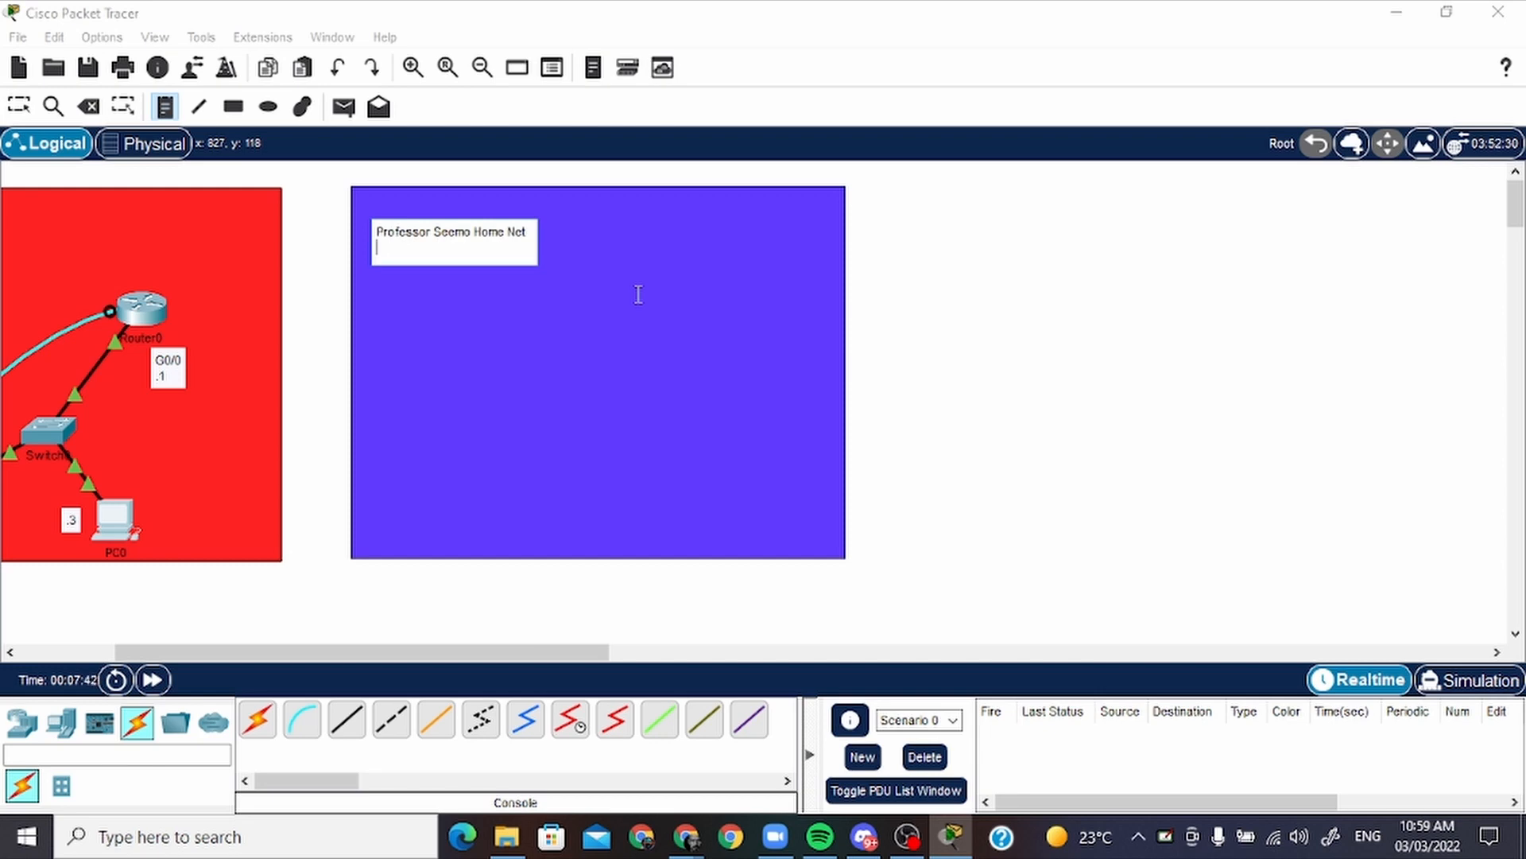
key(Return)
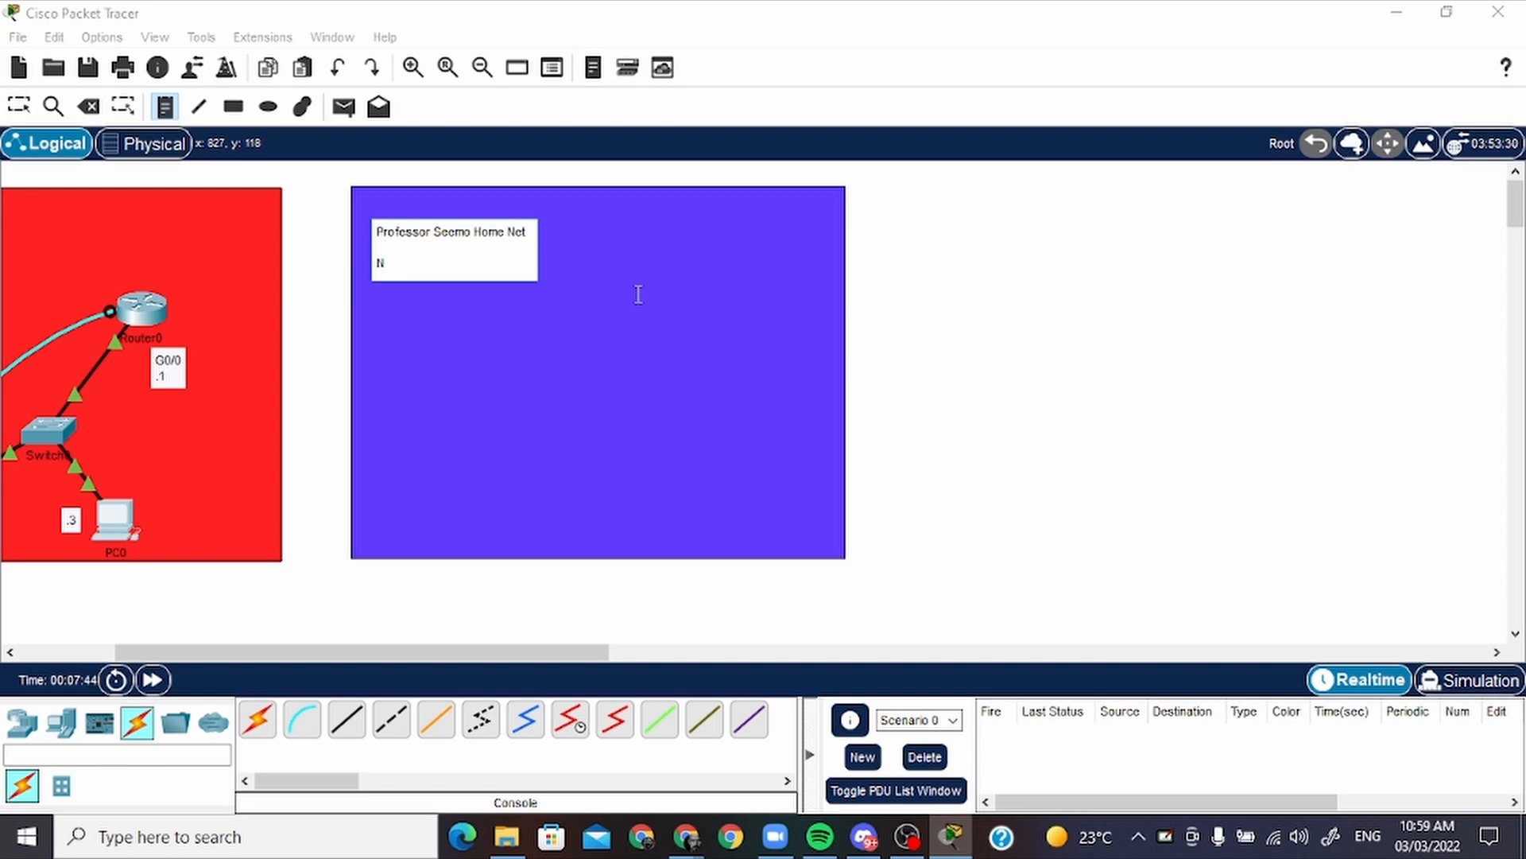
text(Network Add:)
key(Return)
text(192.168.11.0/24)
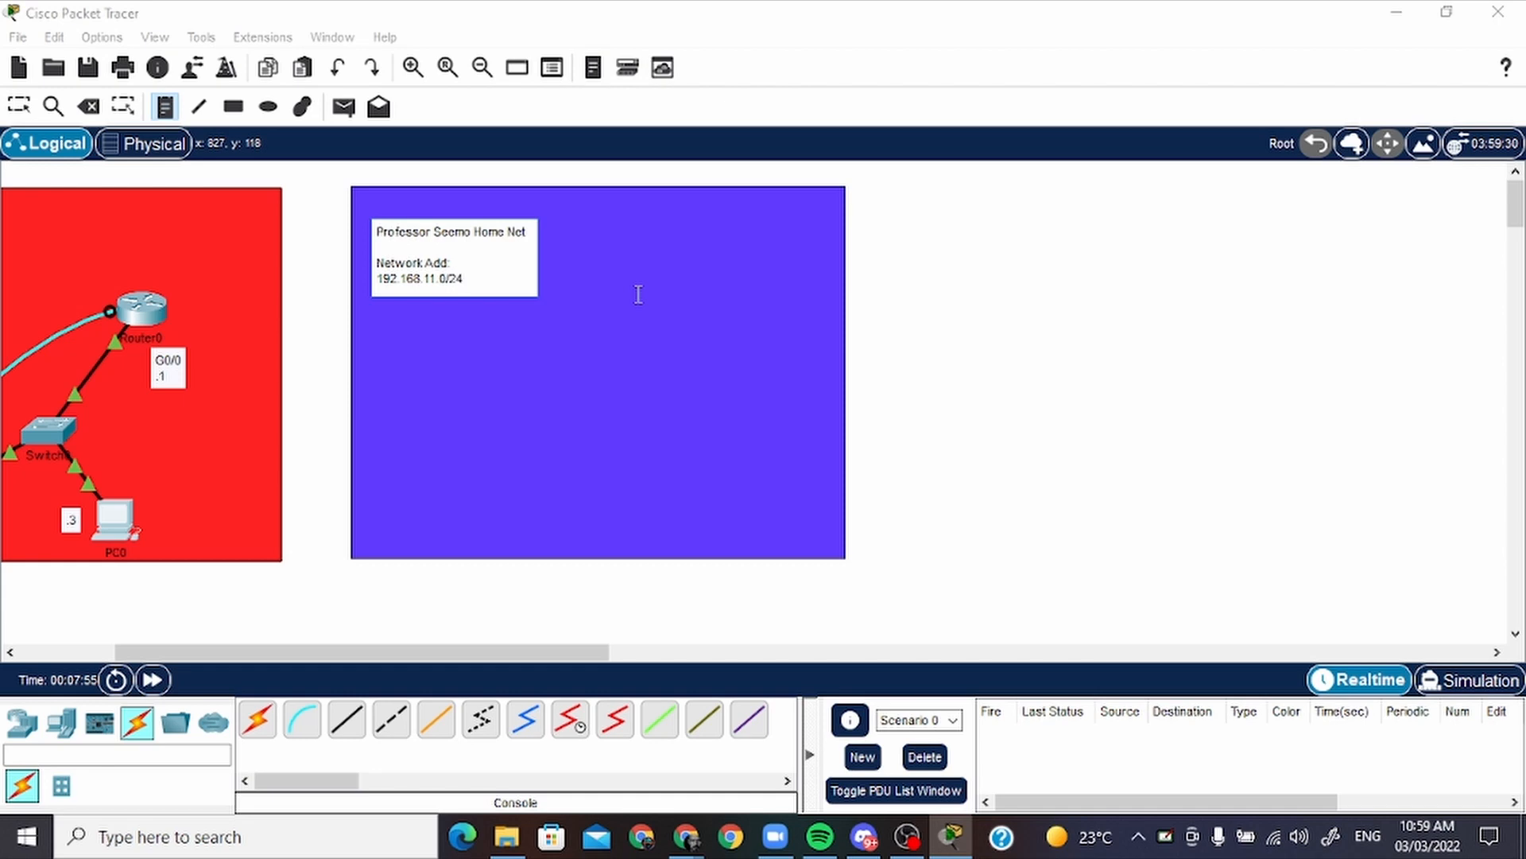
key(Return)
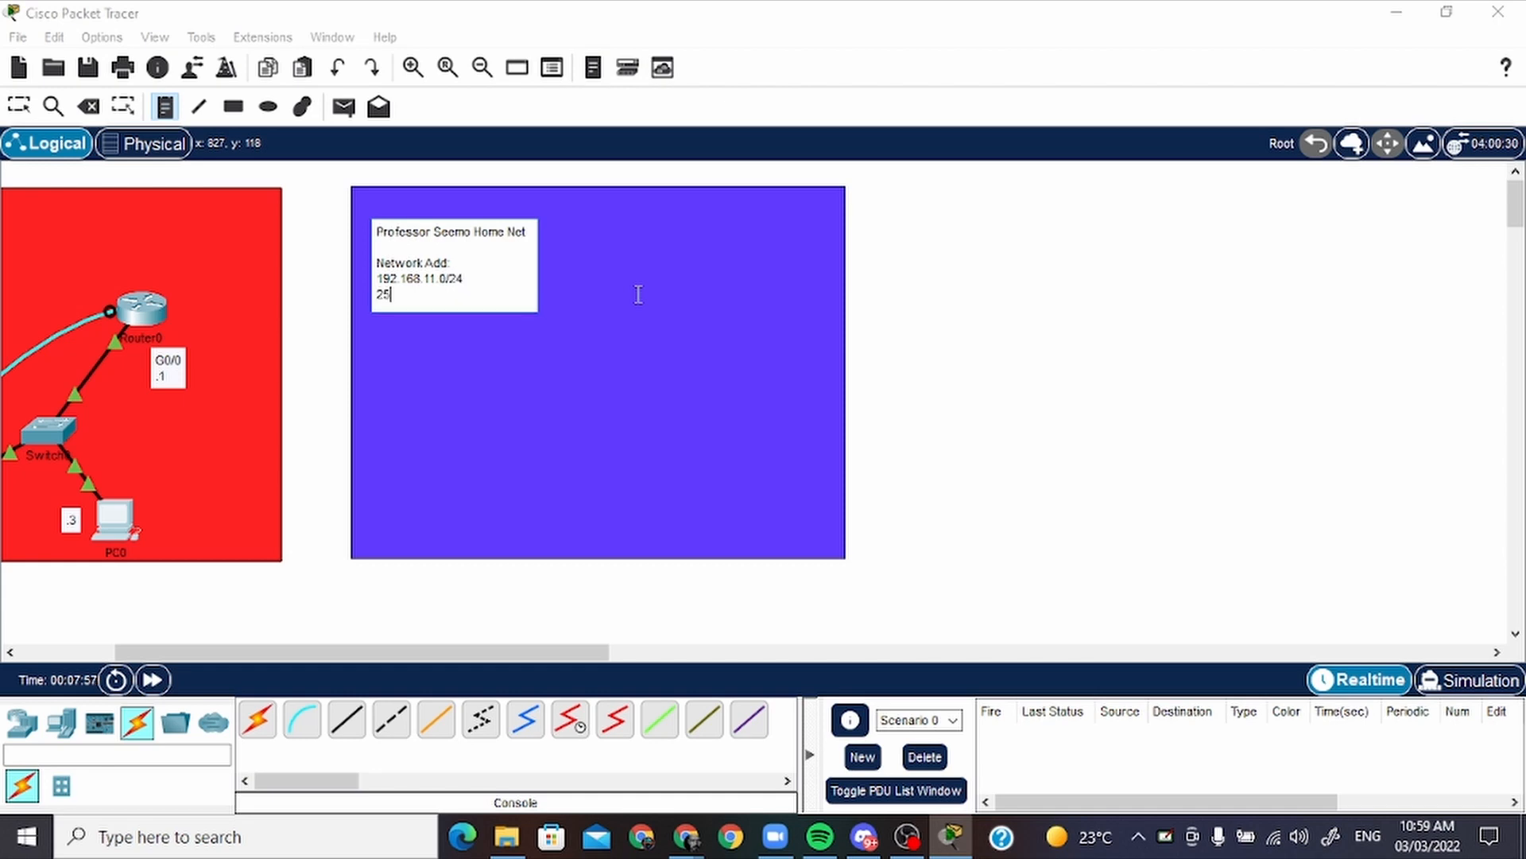
text(255.255.255.0)
key(Escape)
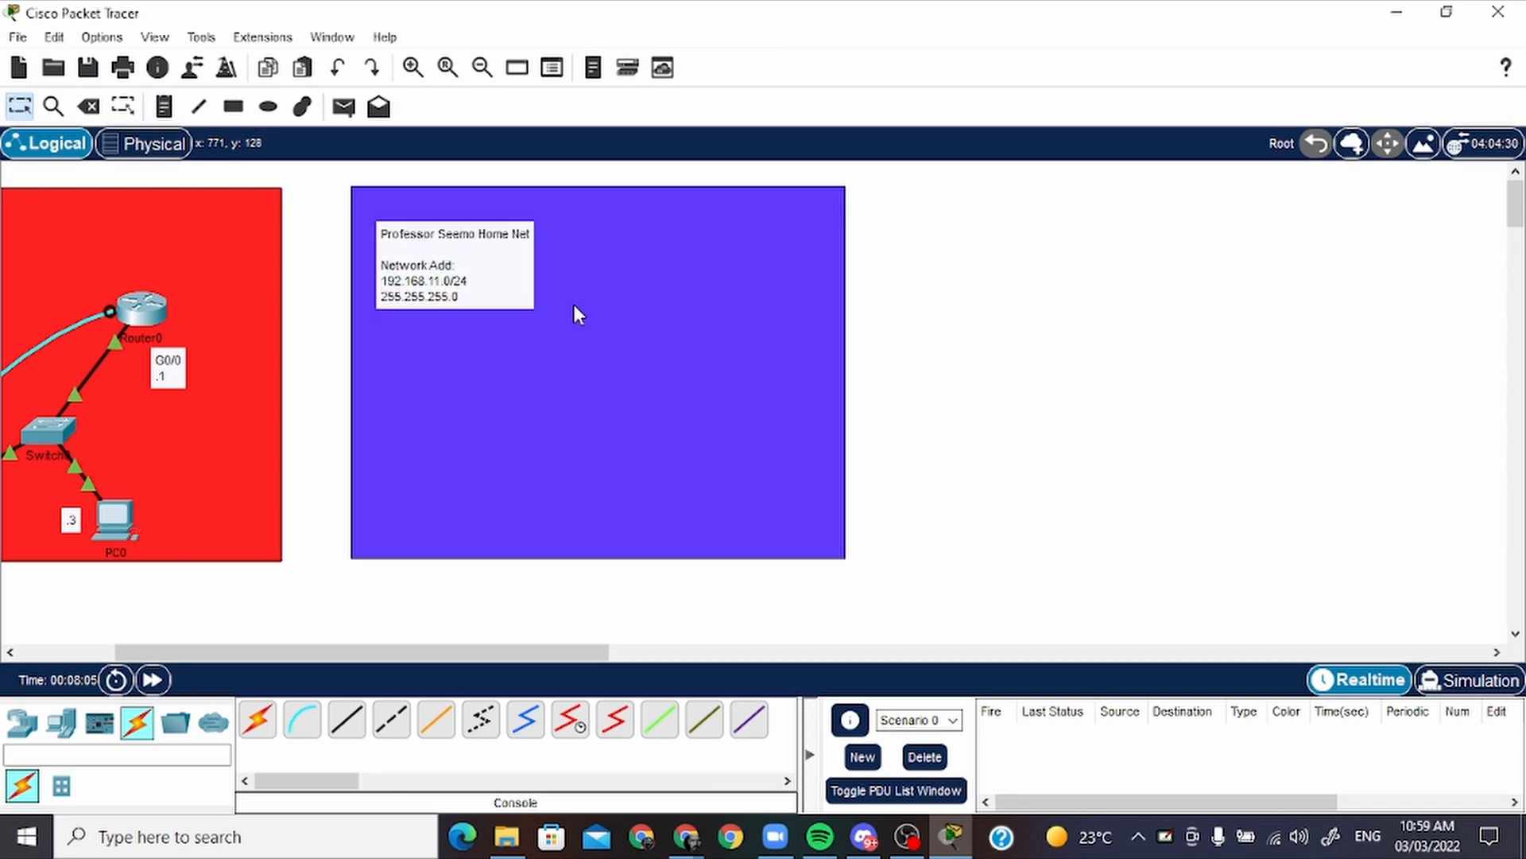
Move the home network note closer into the blue-violet rectangle's upper-left corner
mouse_move(512, 283)
mouse_down()
mouse_move(483, 256)
mouse_move(497, 261)
mouse_up()
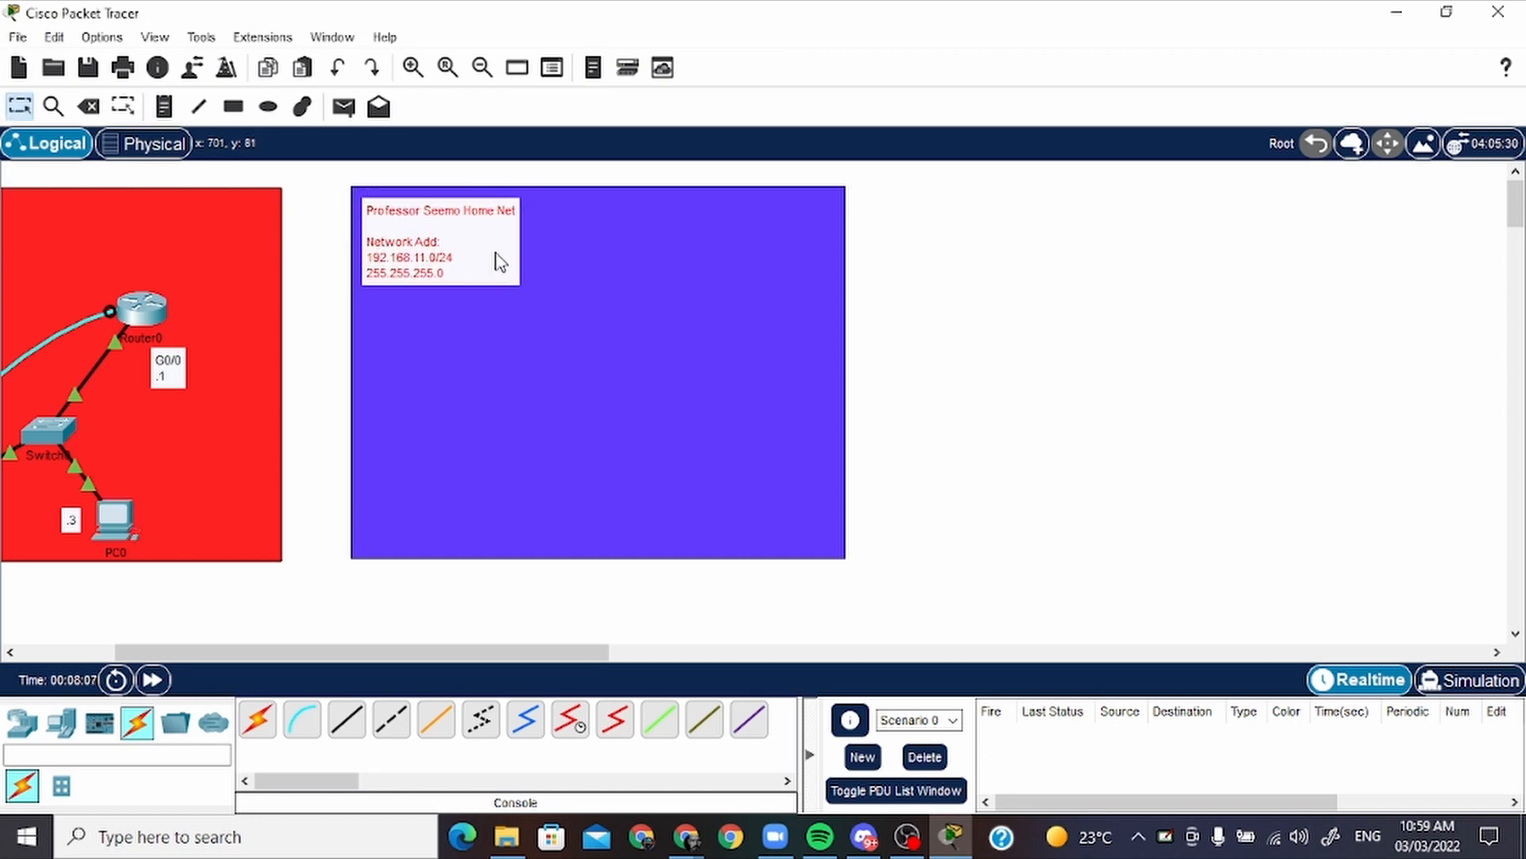
drag(527, 653, 410, 651)
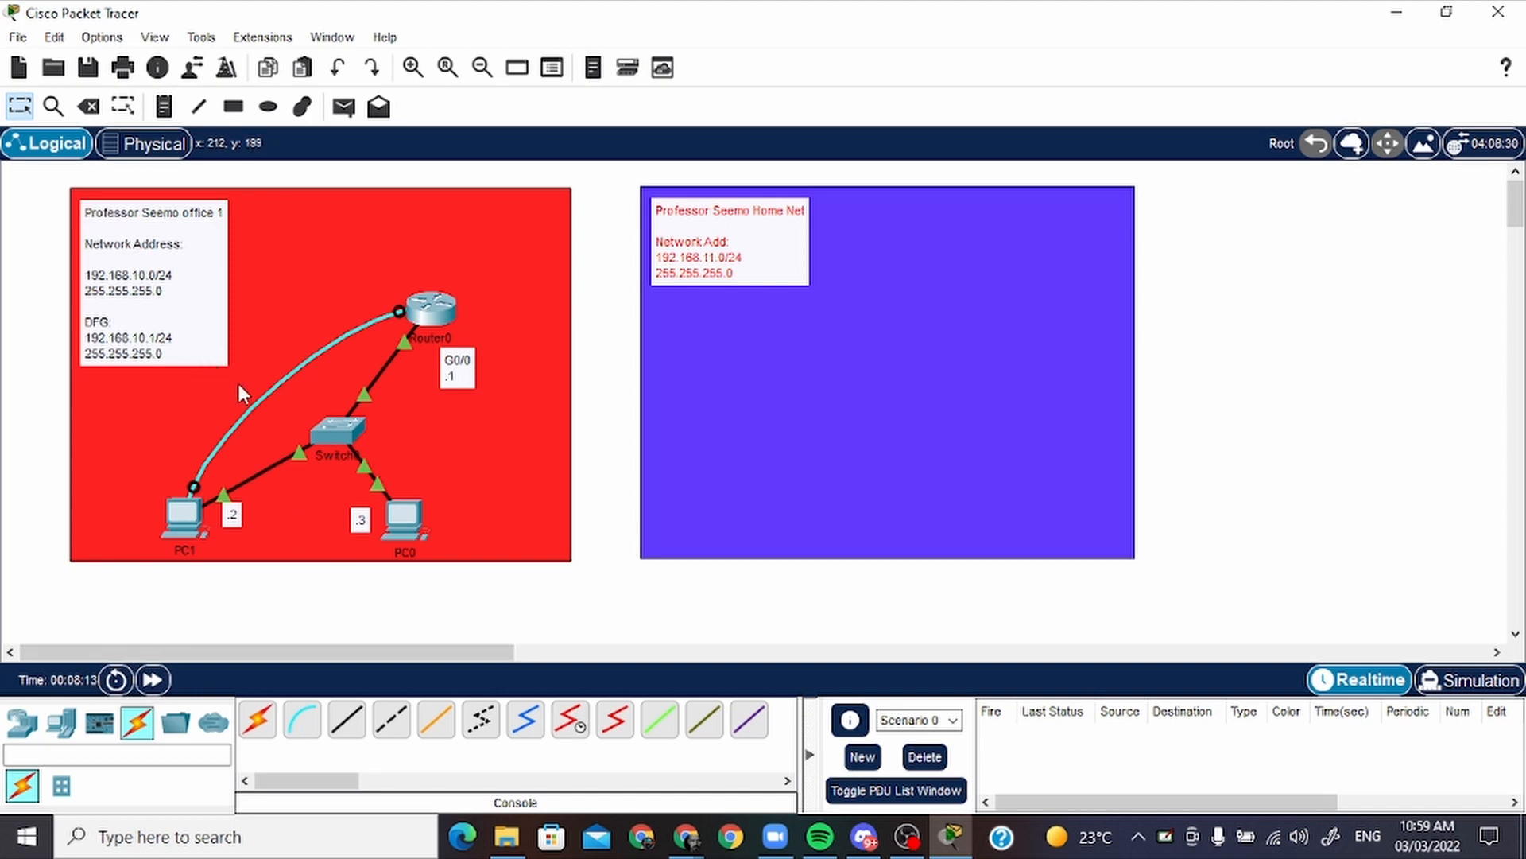
drag(419, 650, 560, 651)
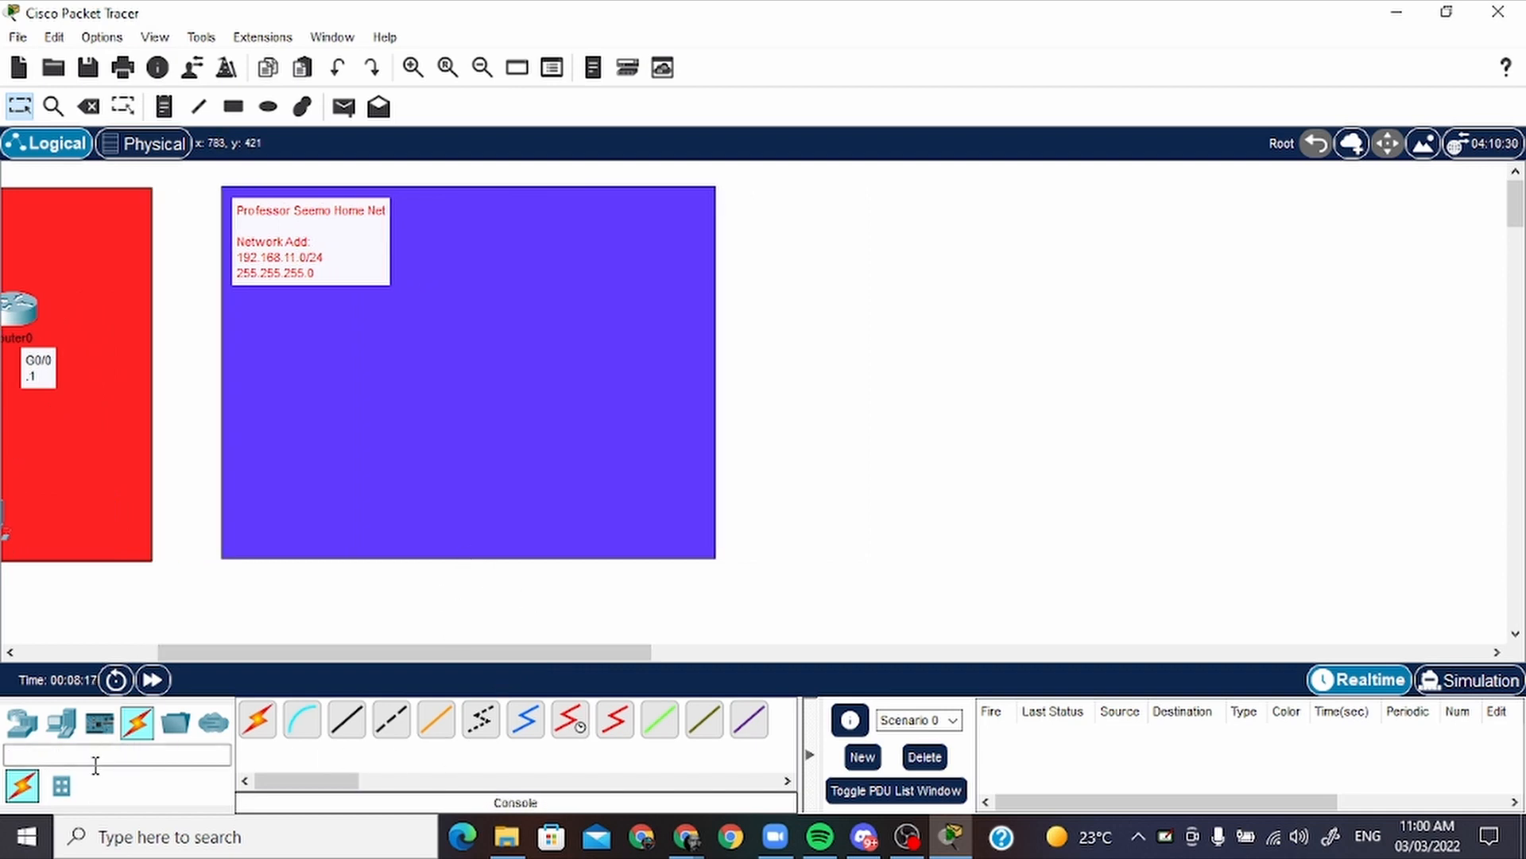
Place two PCs side by side in the lower part of the blue-violet home network area
click(61, 721)
drag(257, 720, 328, 507)
drag(257, 720, 515, 507)
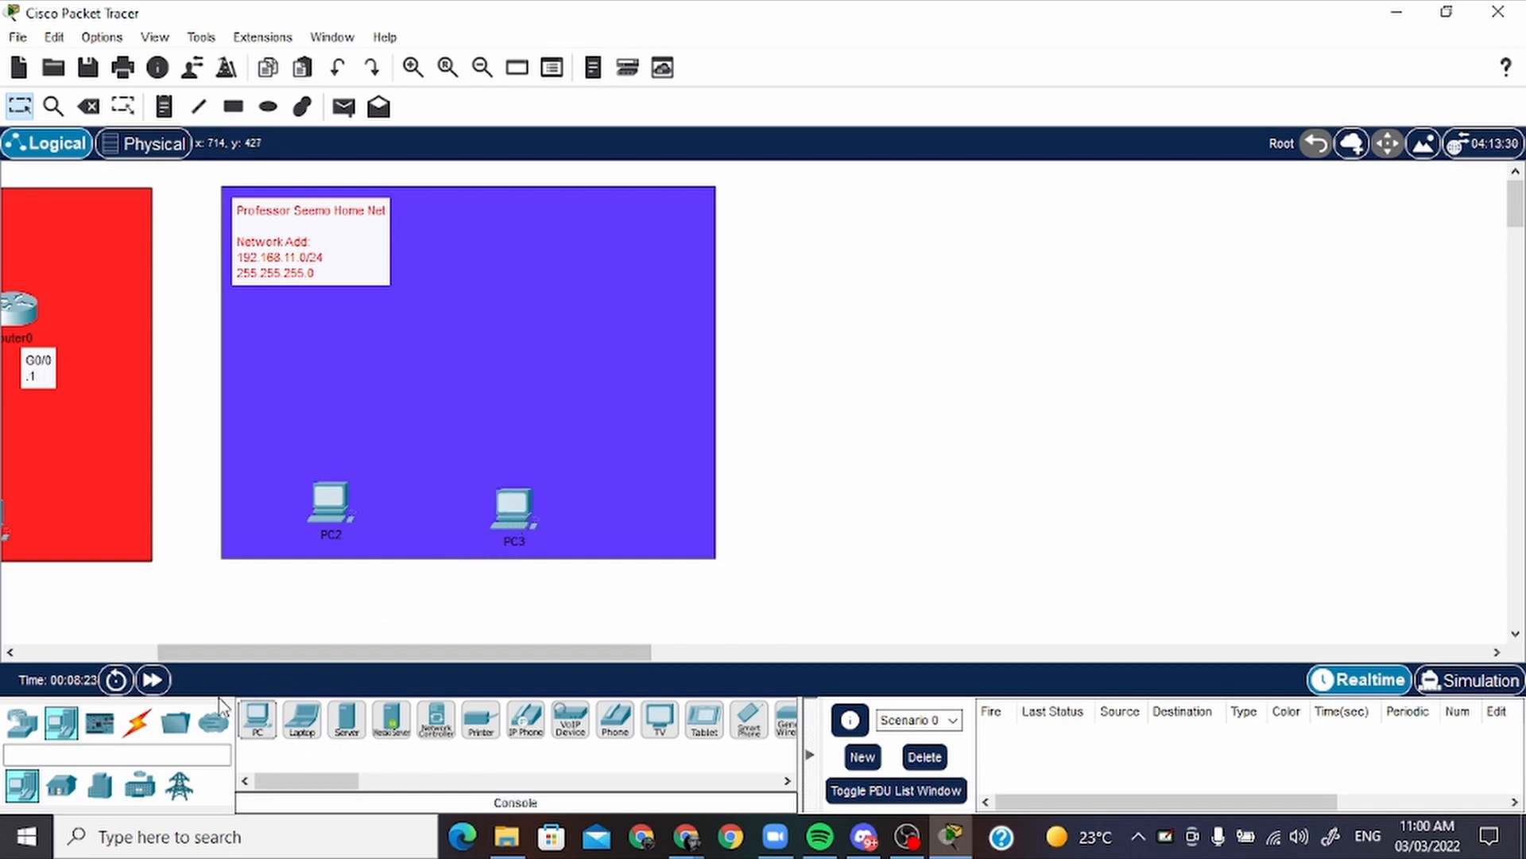
Add a 2911 router below the home network note and a 2960 switch between the router and the two PCs
click(24, 725)
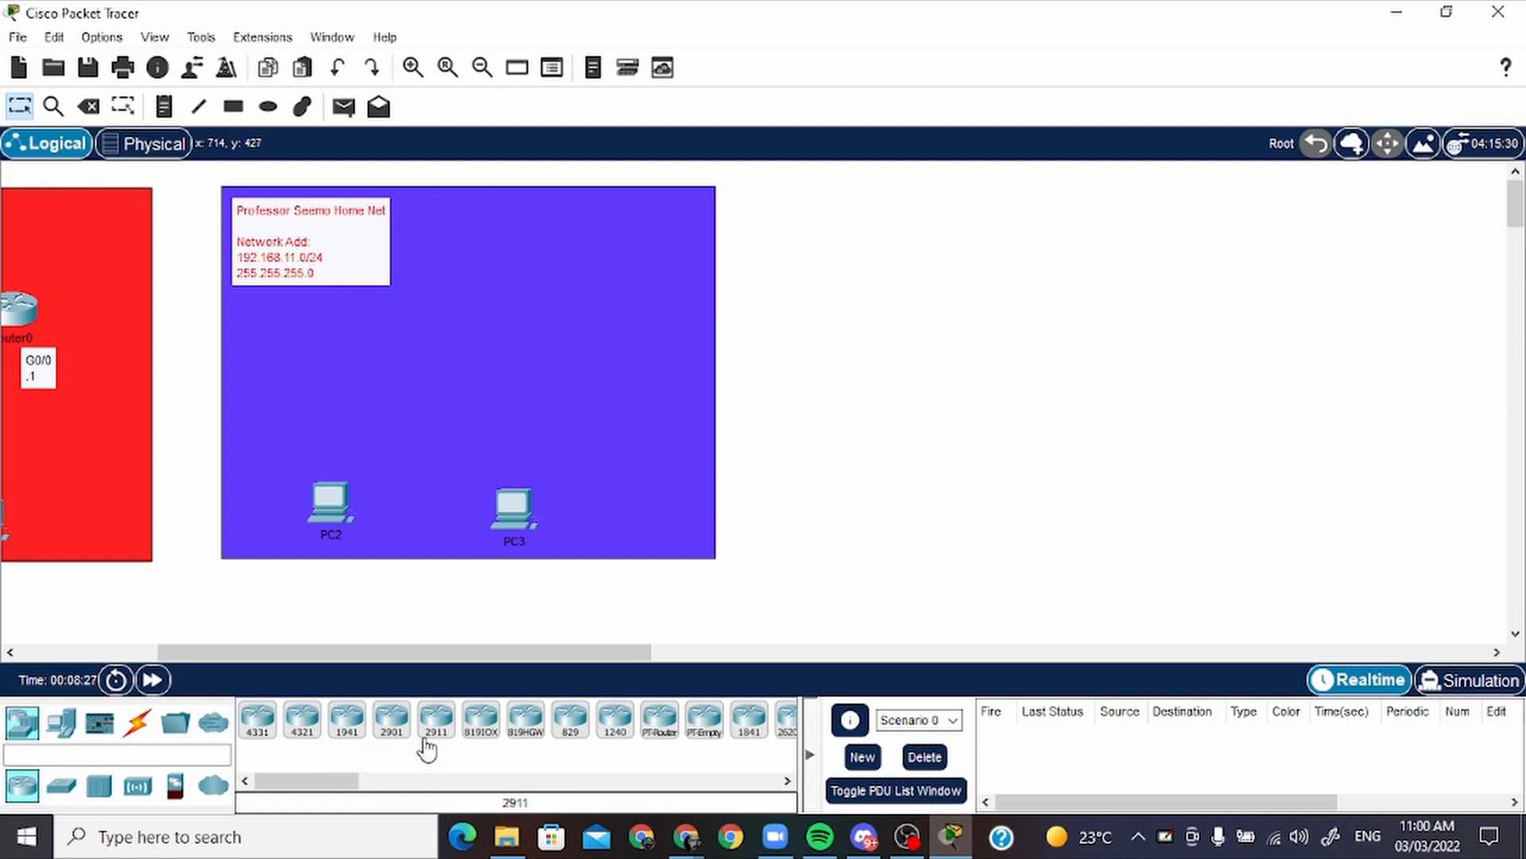
drag(437, 735, 408, 449)
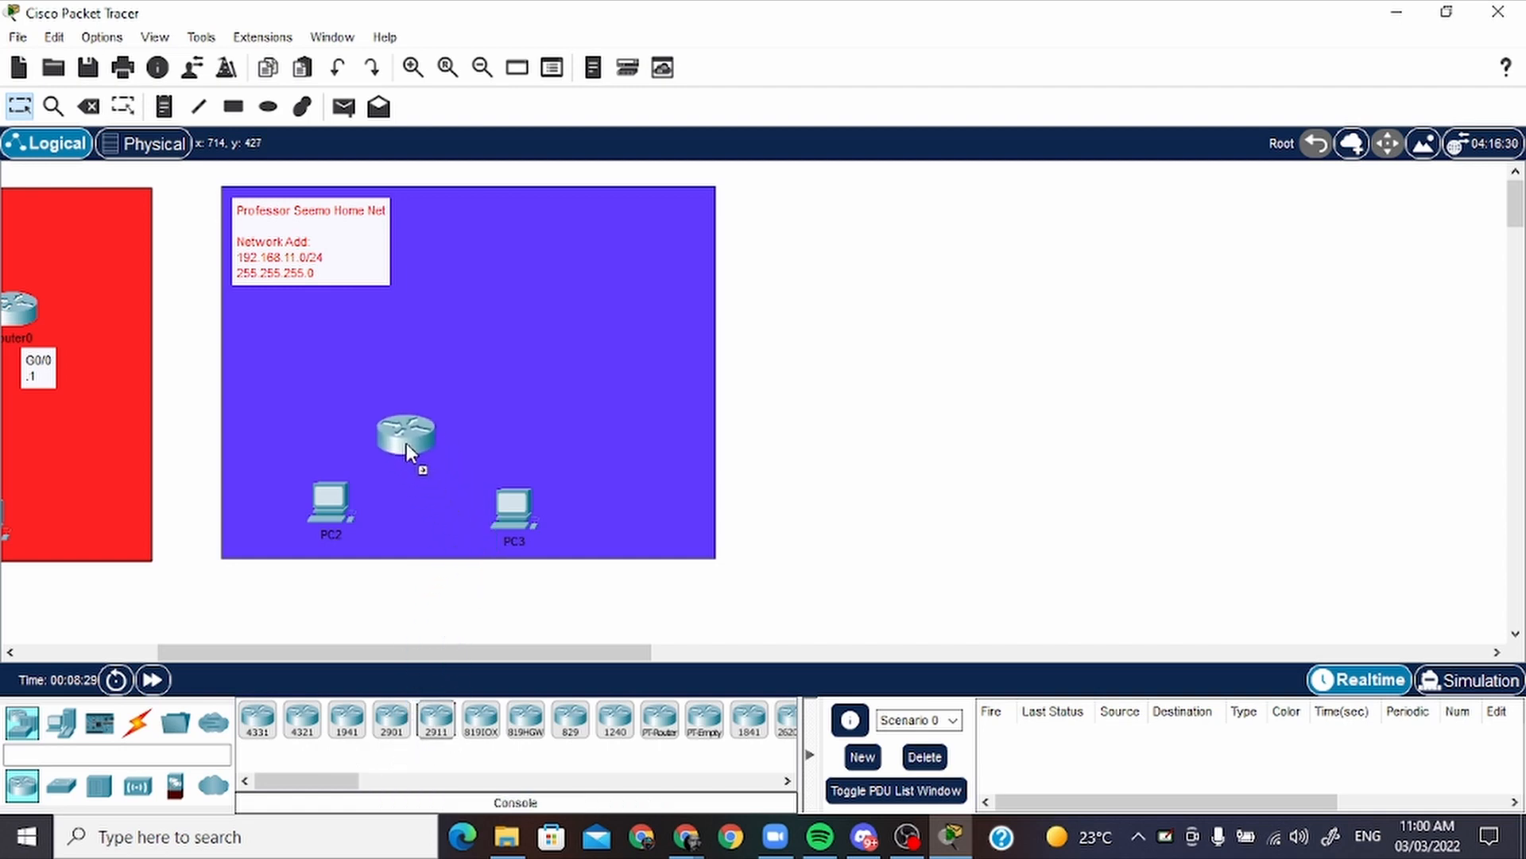
drag(355, 350, 355, 351)
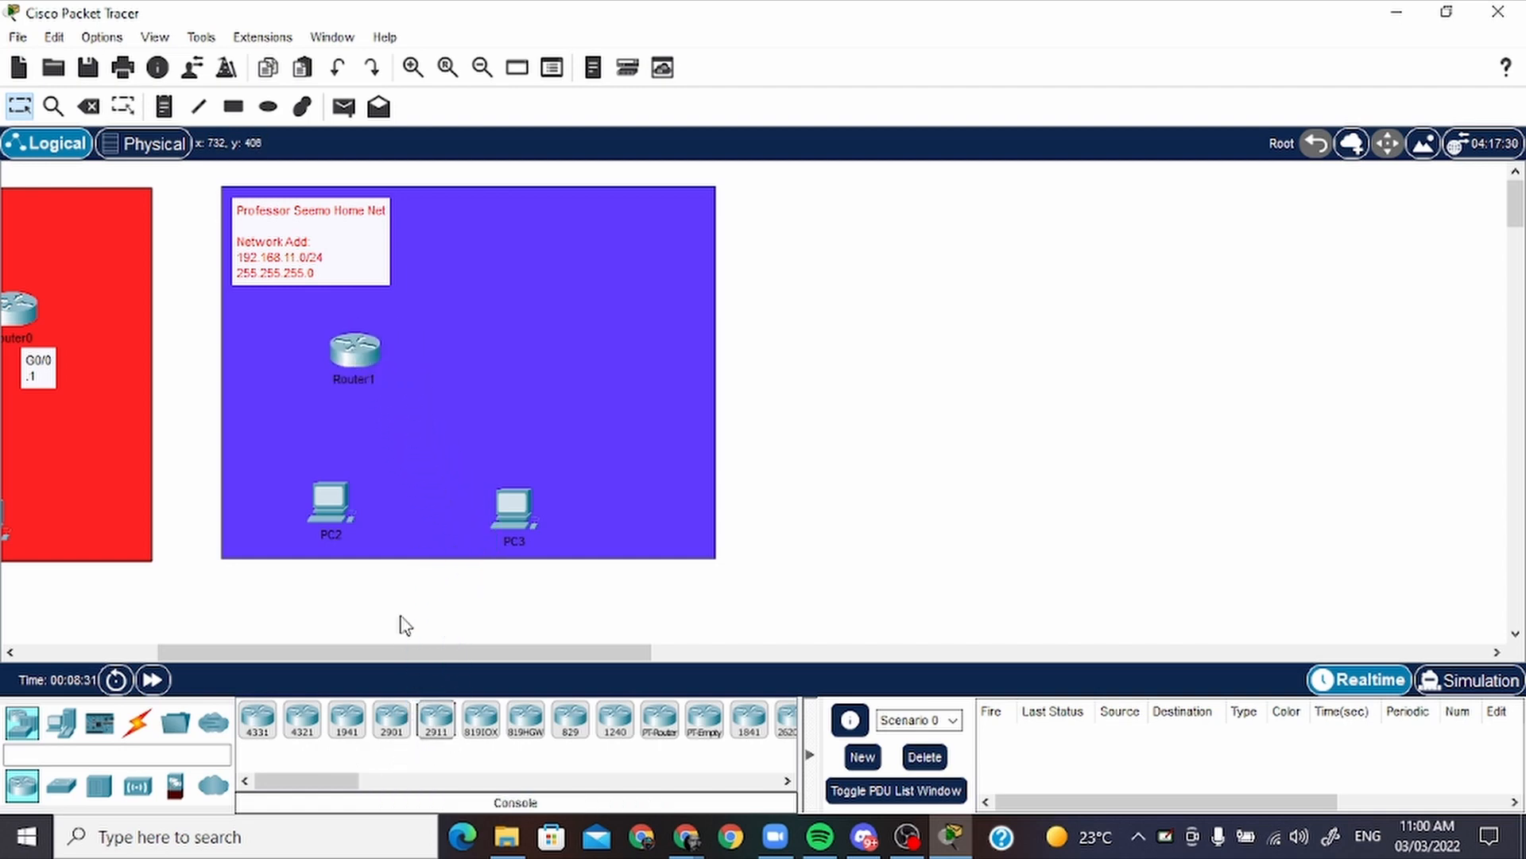
click(61, 787)
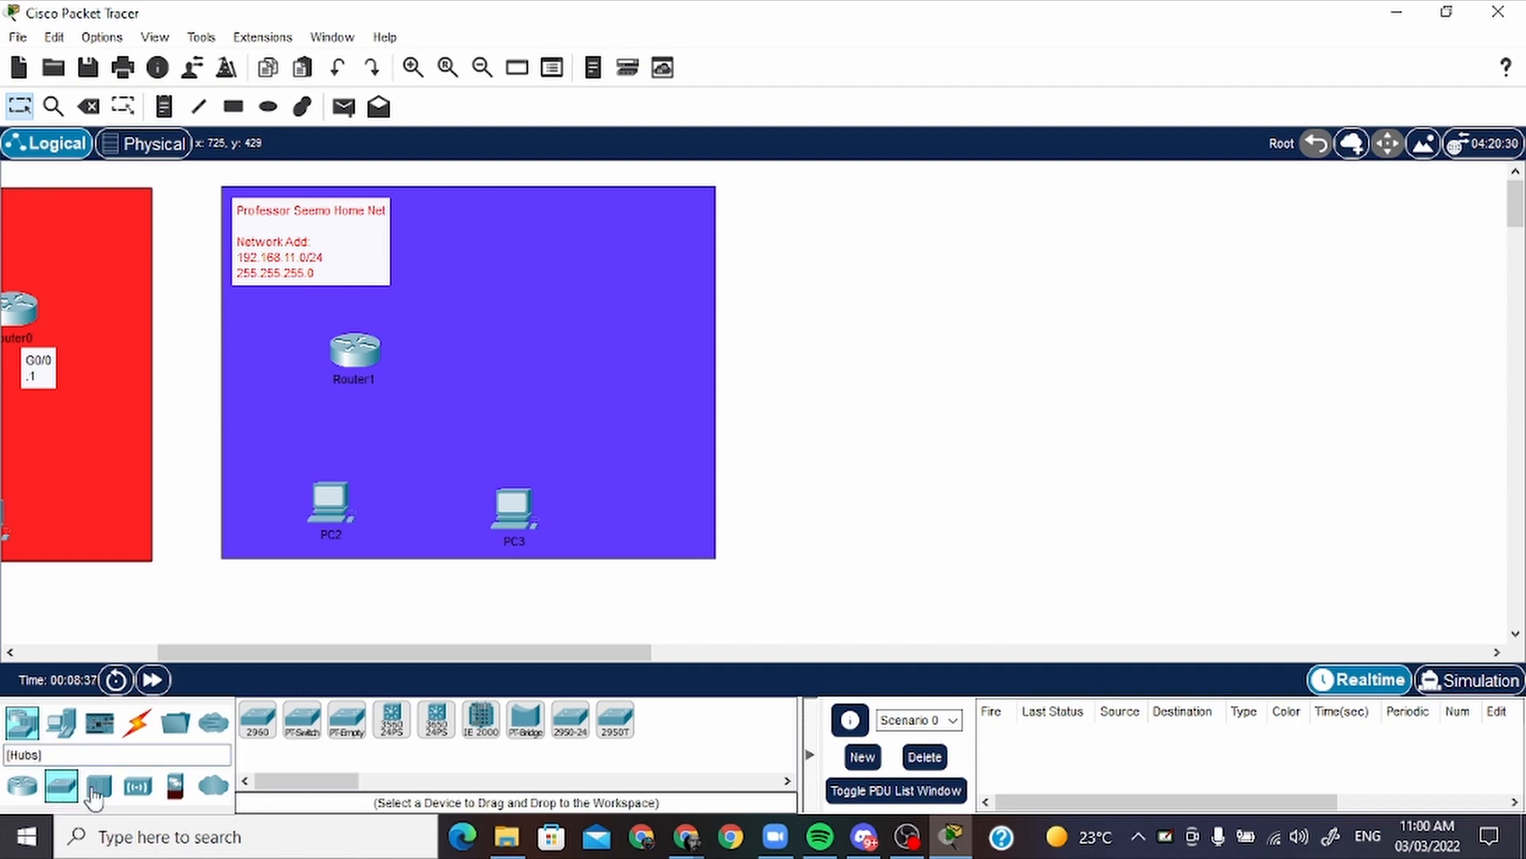
drag(262, 738, 308, 569)
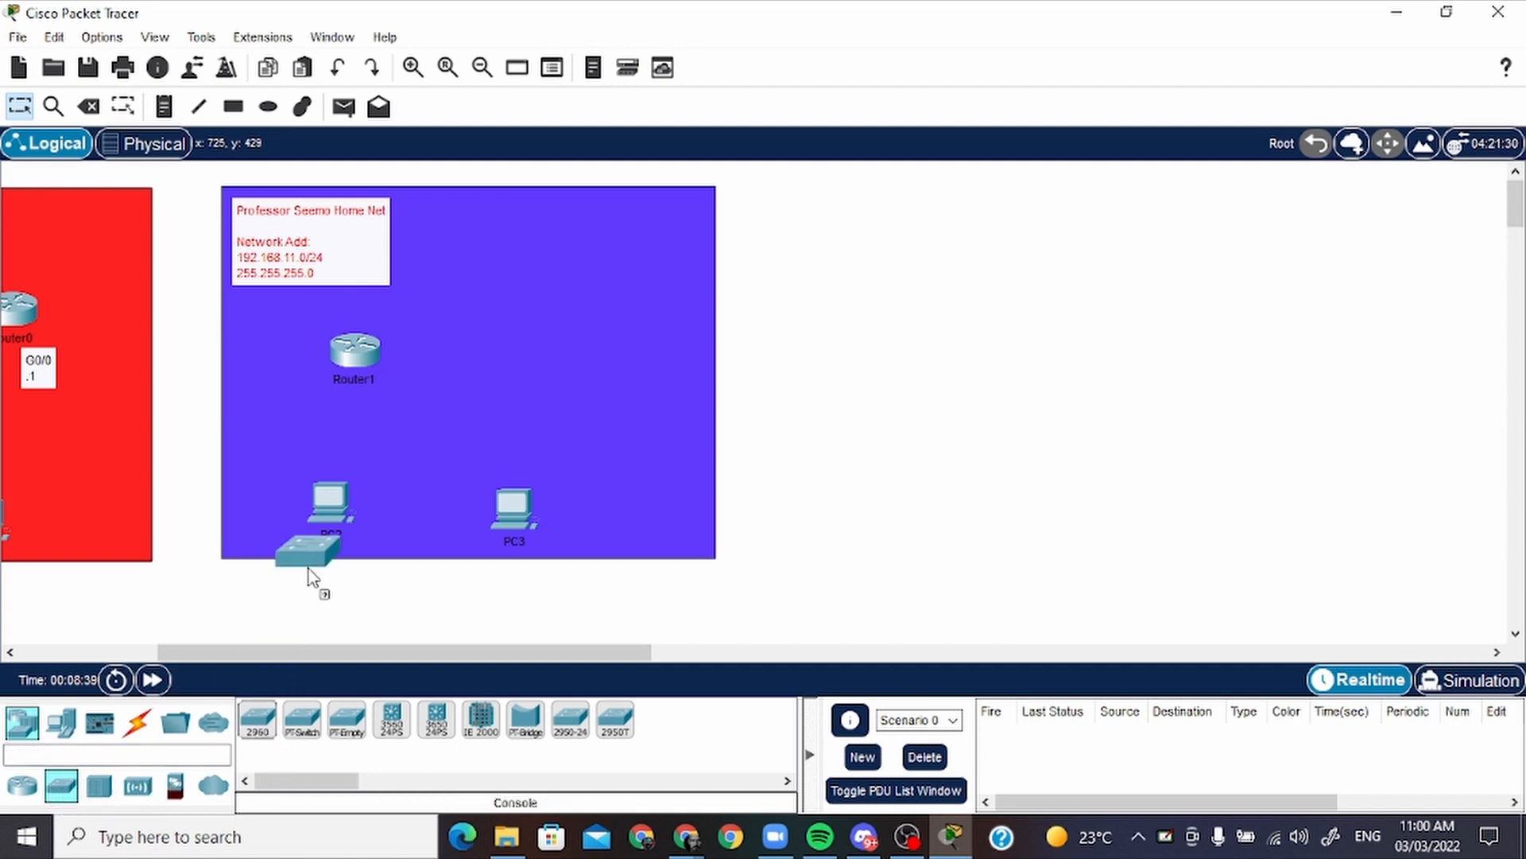
drag(426, 435, 426, 436)
Tidy the home network layout: move Router1 nearer the note, raise Switch1, and align PC3 with PC2
drag(487, 655, 358, 654)
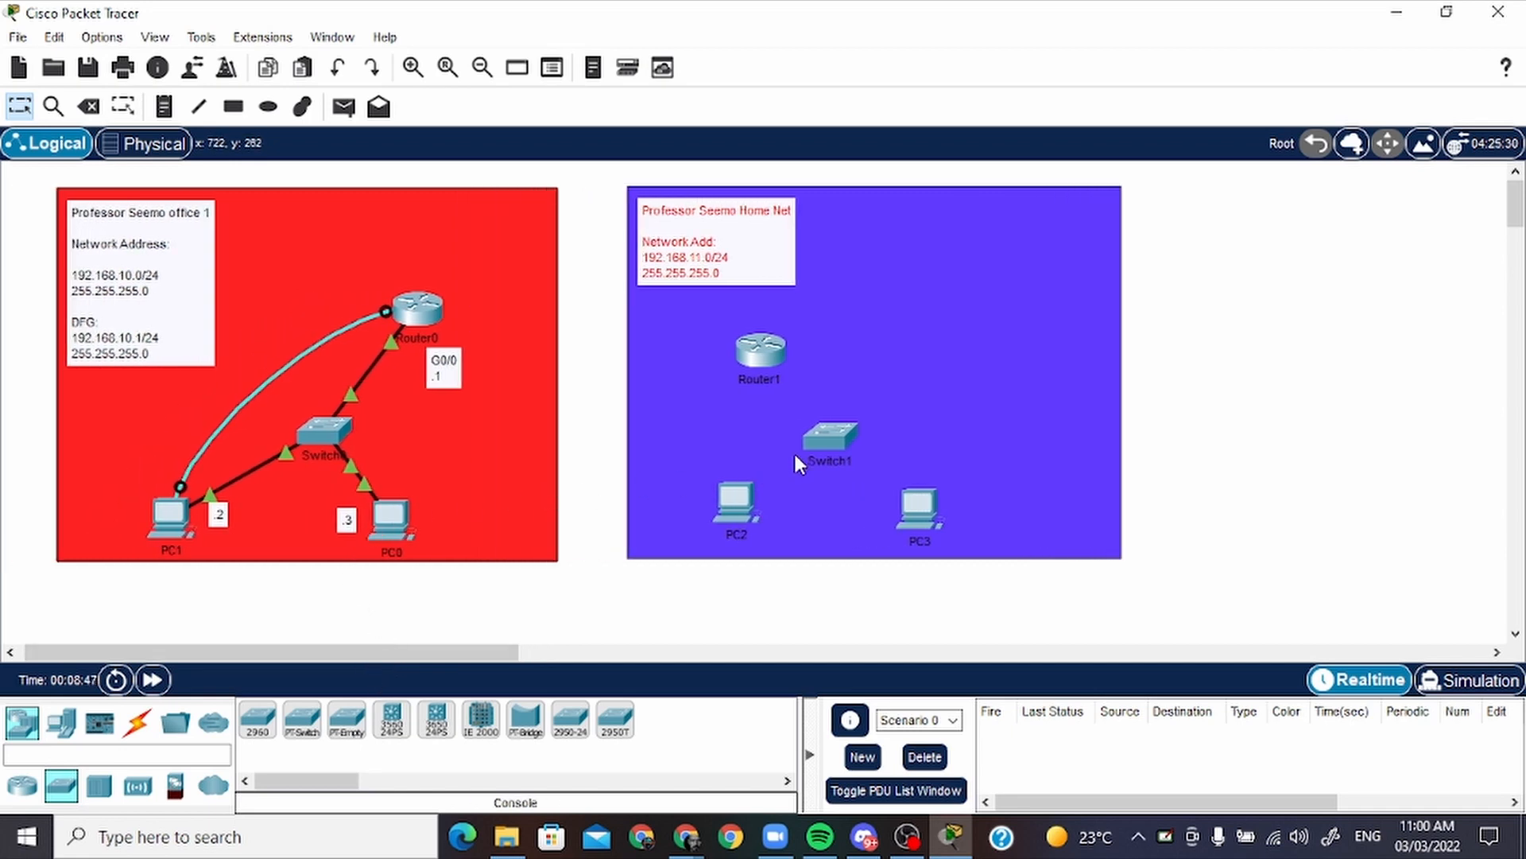
drag(760, 349, 723, 328)
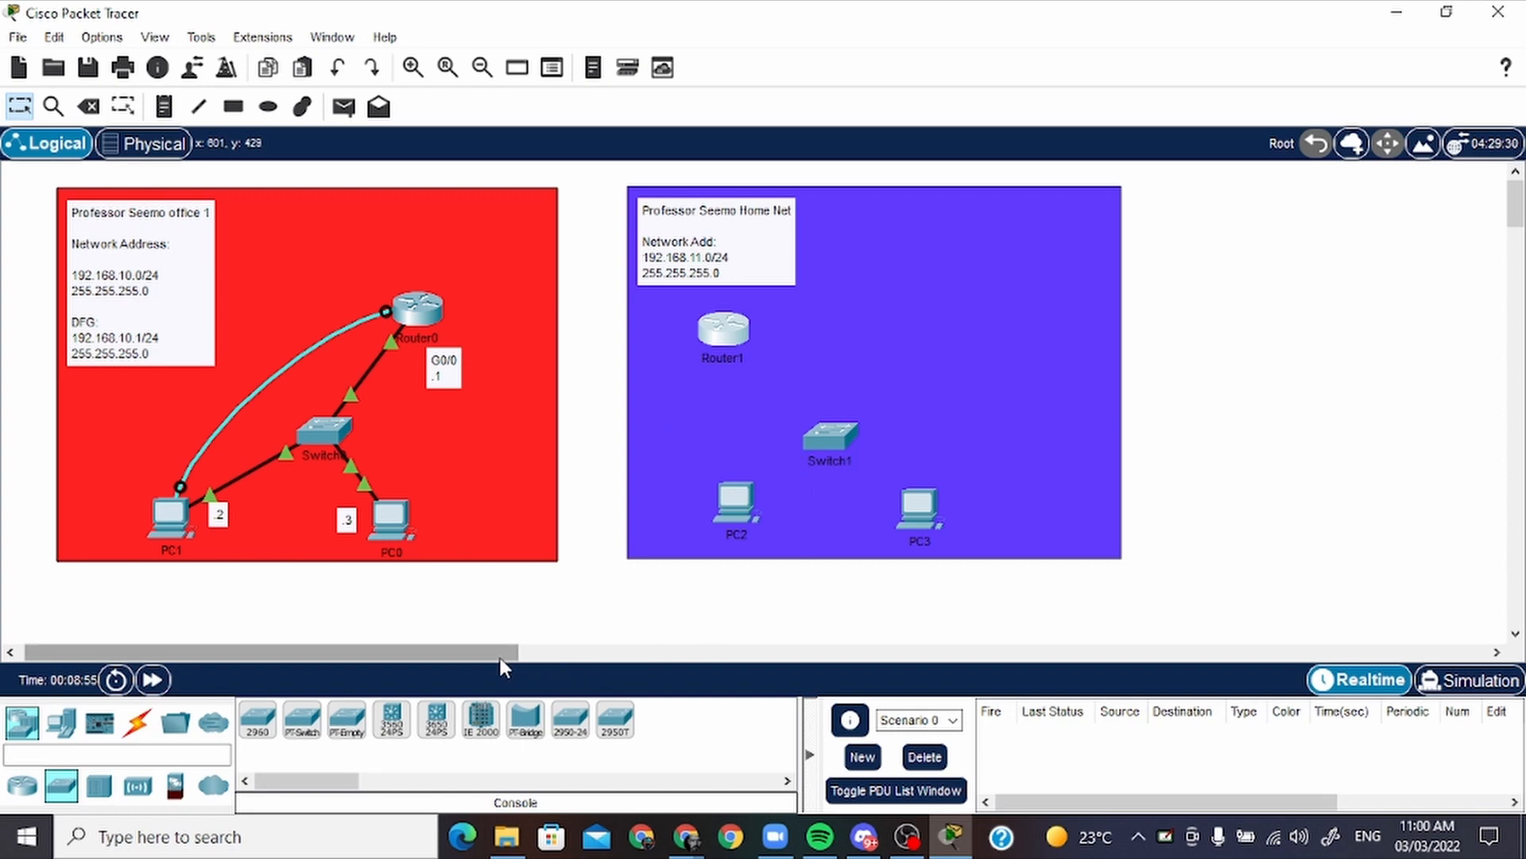
drag(499, 657, 501, 656)
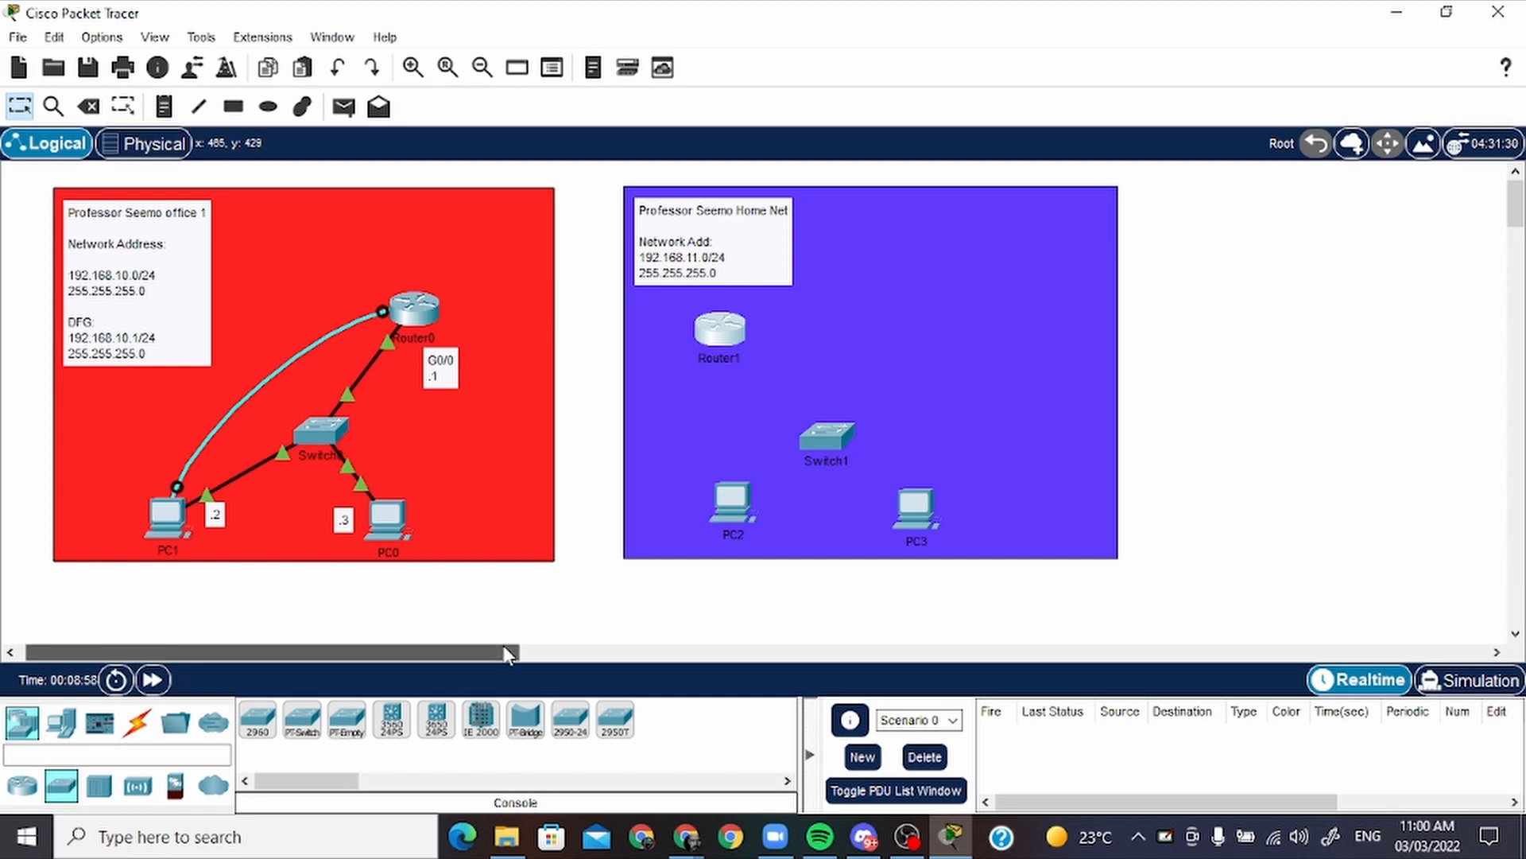
drag(504, 645, 512, 636)
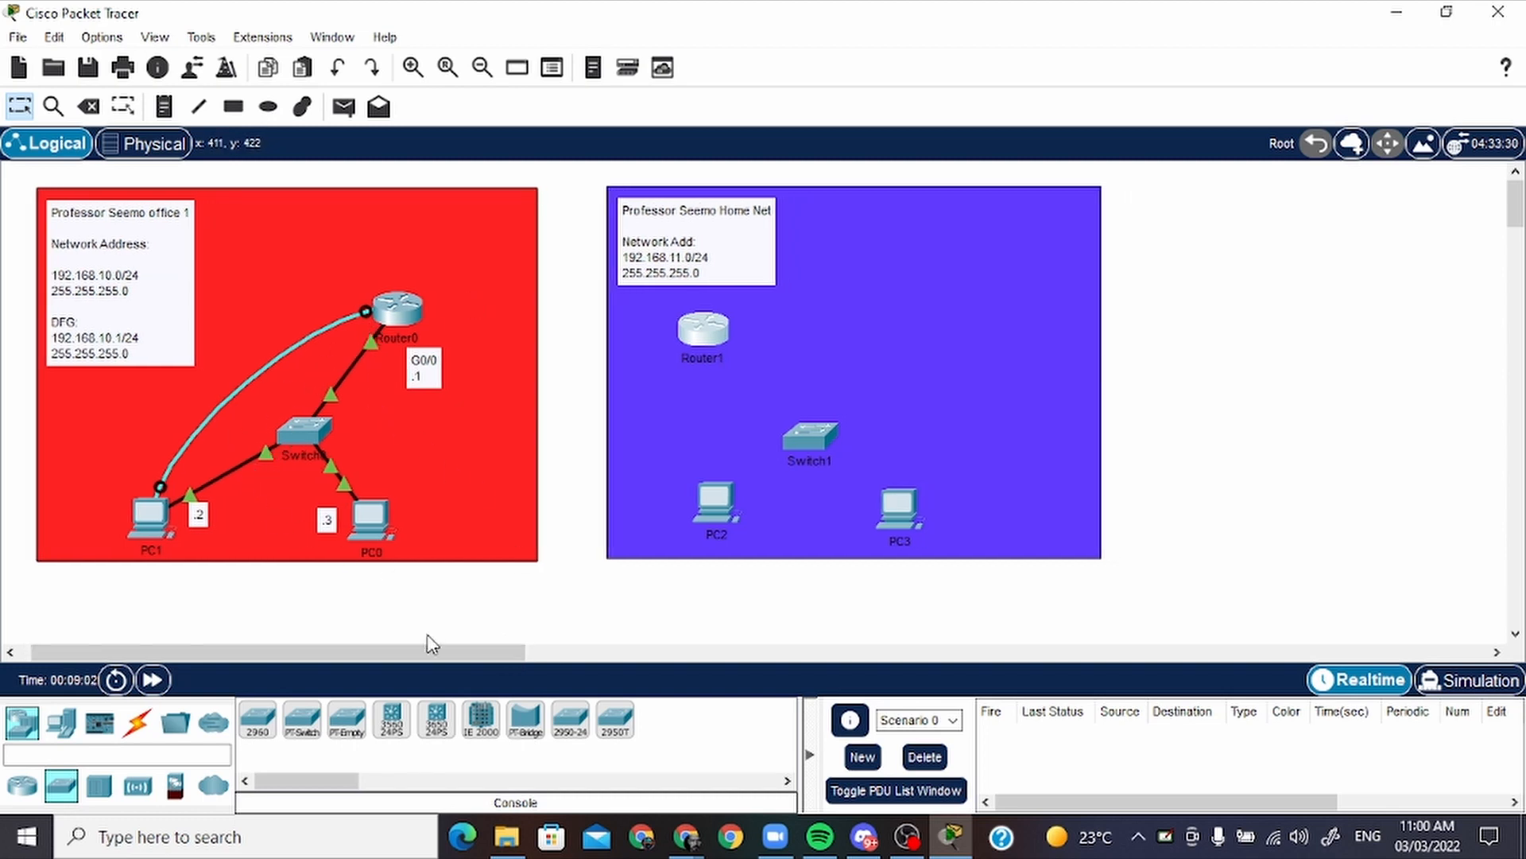
drag(443, 656, 508, 656)
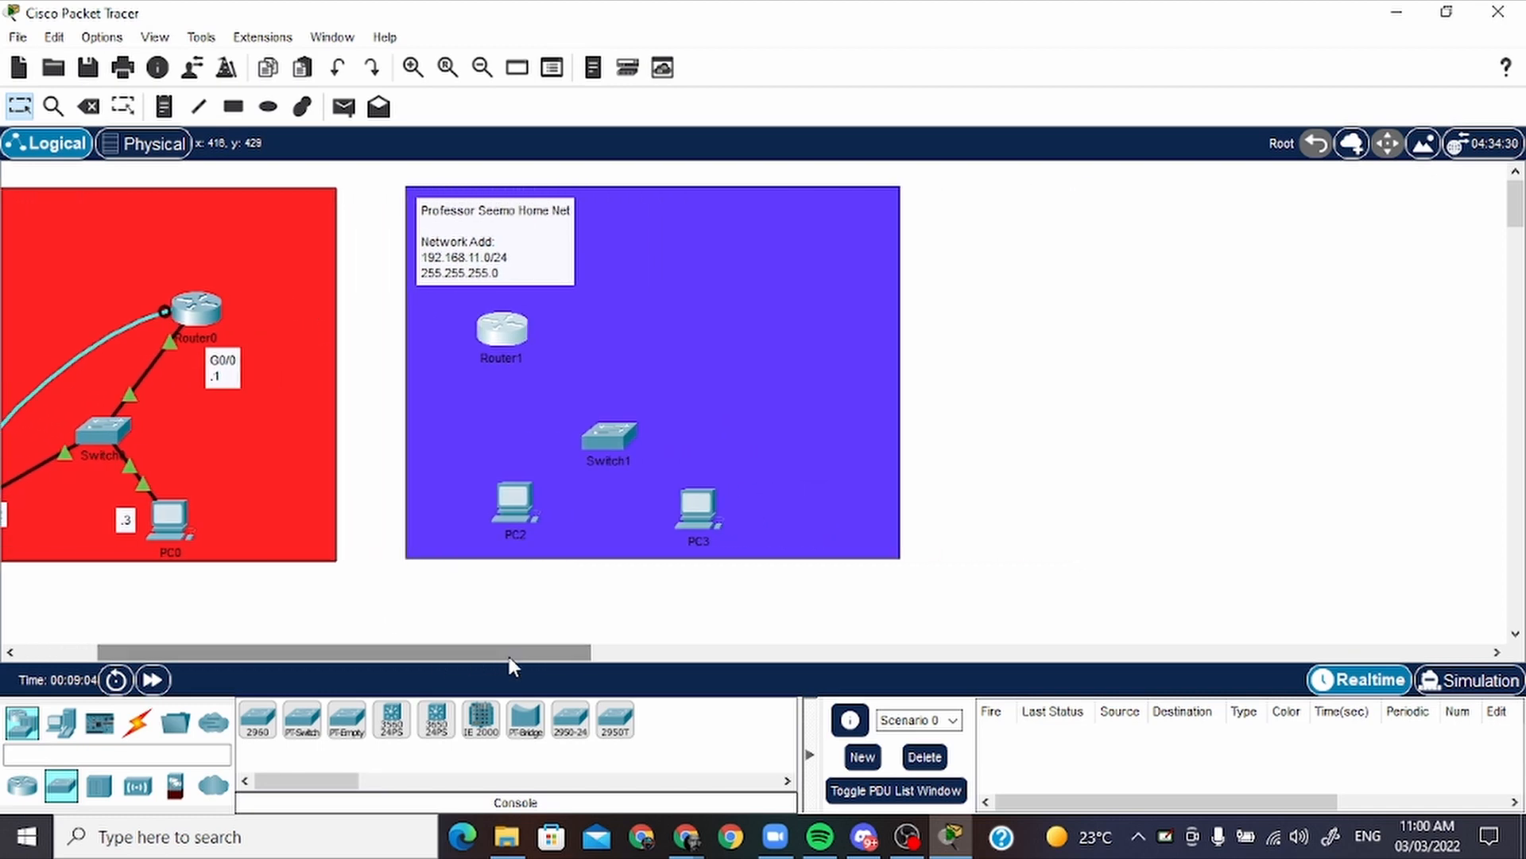
drag(629, 447, 625, 438)
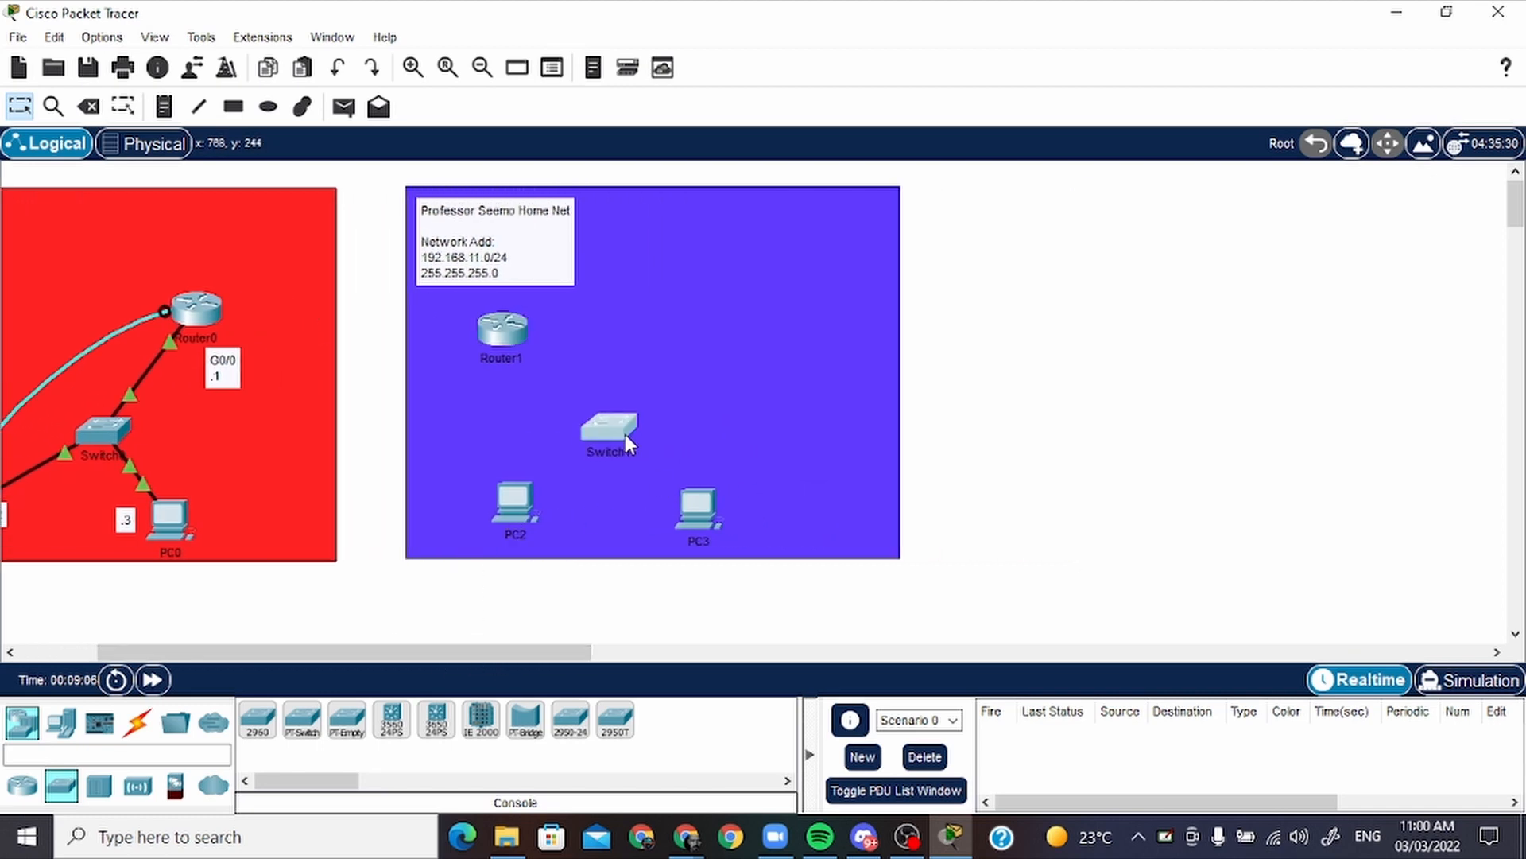
drag(699, 515, 699, 507)
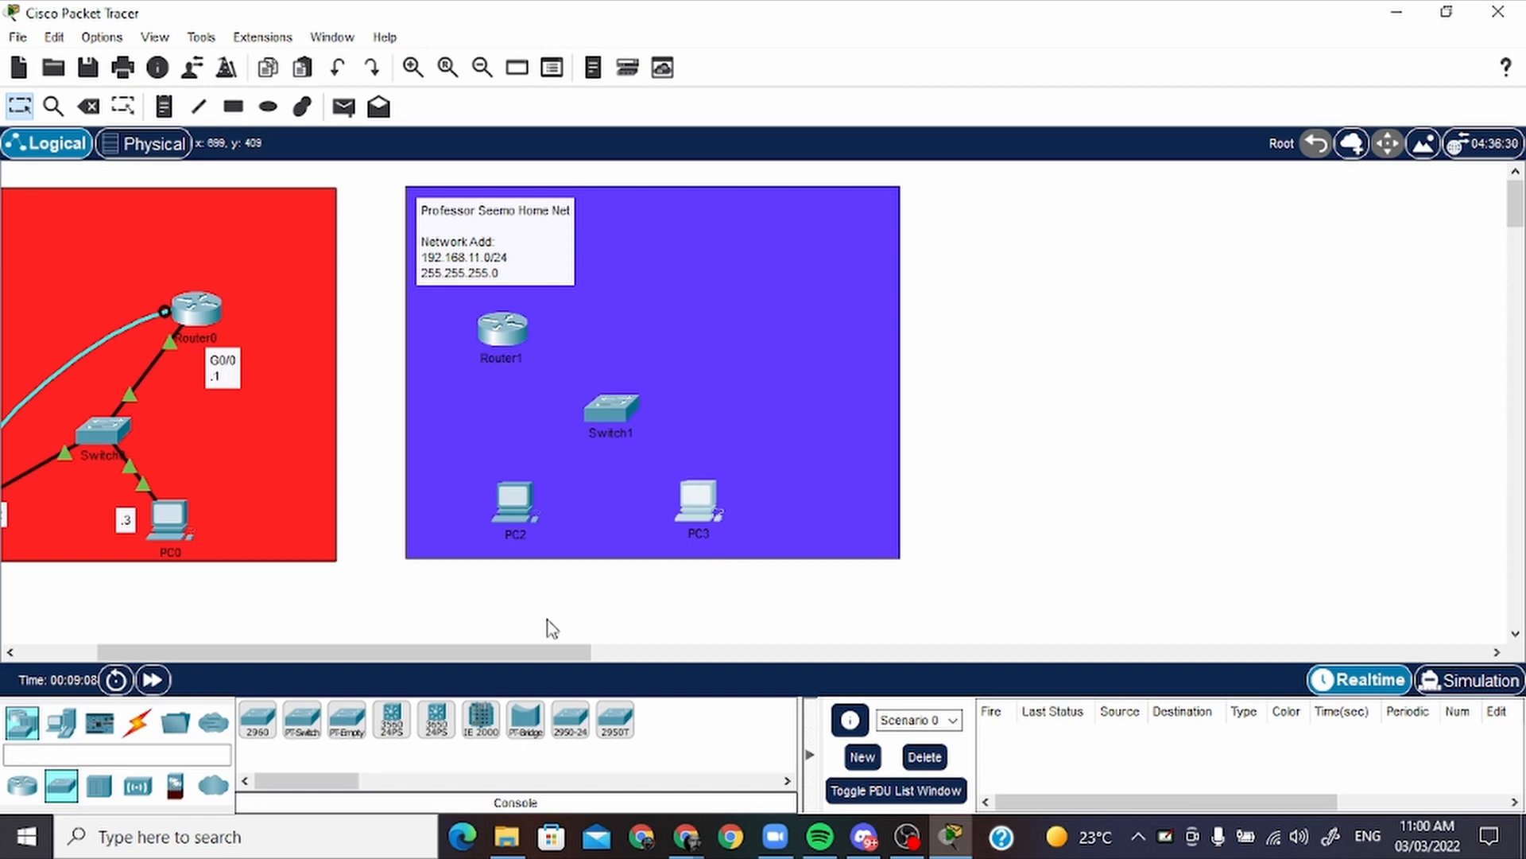
Connect PC2's FastEthernet0 to Switch1's FastEthernet0/1 with a copper straight-through cable
click(139, 725)
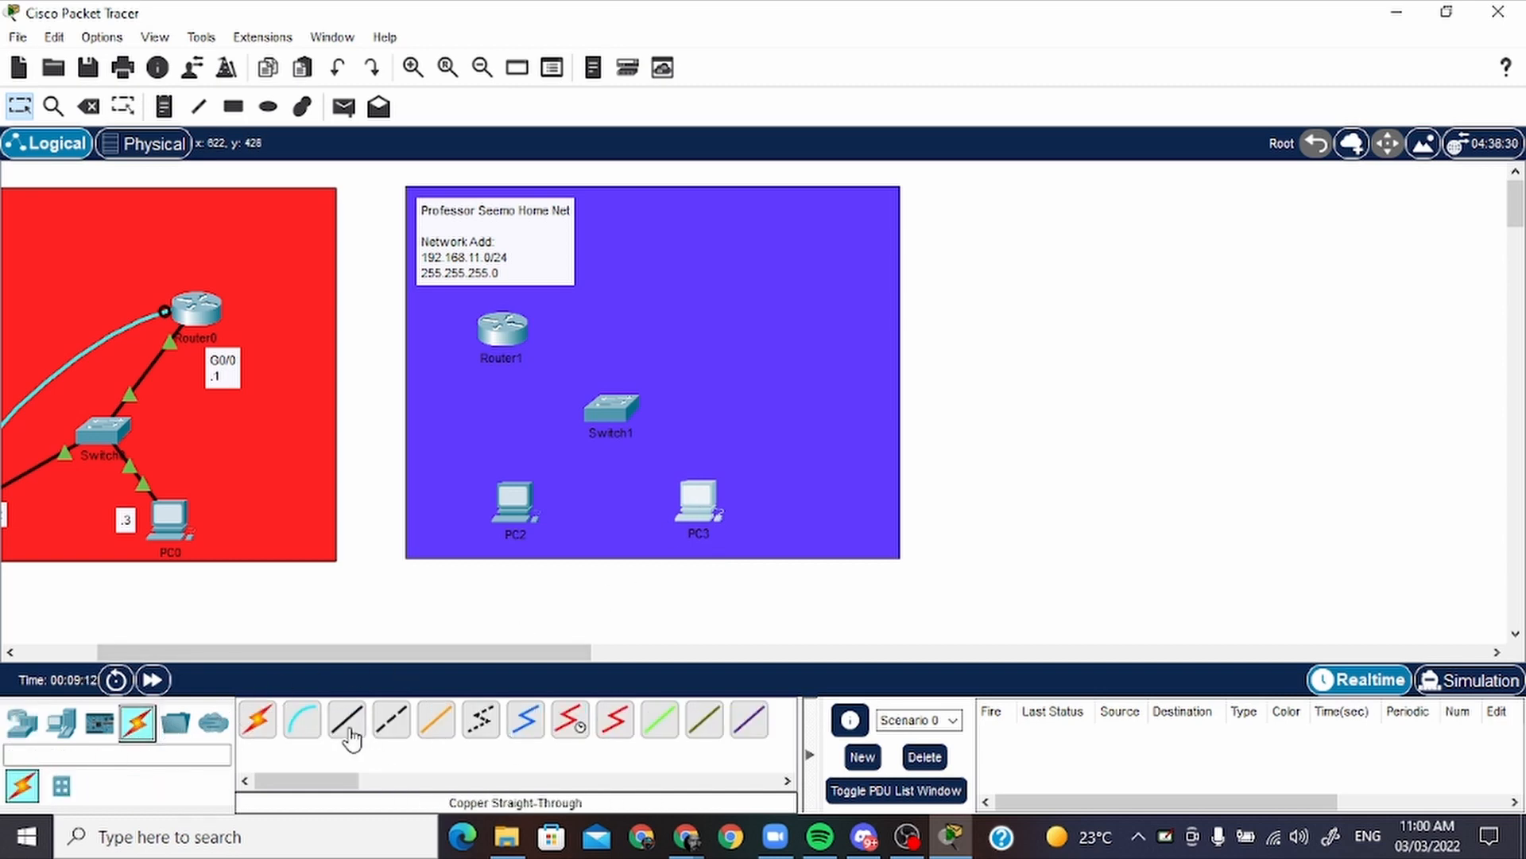
click(347, 720)
click(533, 488)
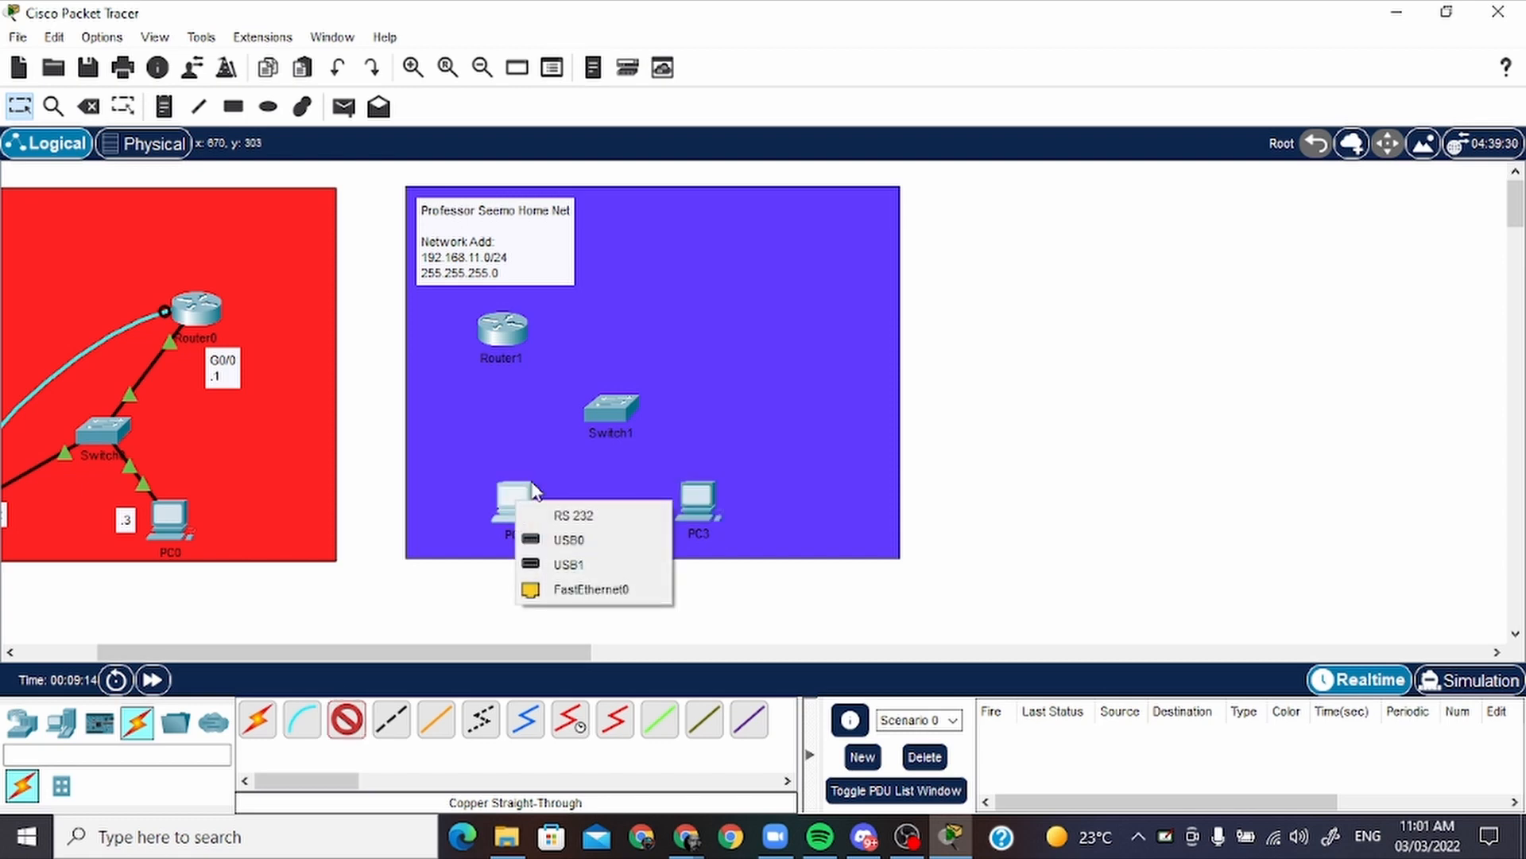
click(592, 588)
click(610, 410)
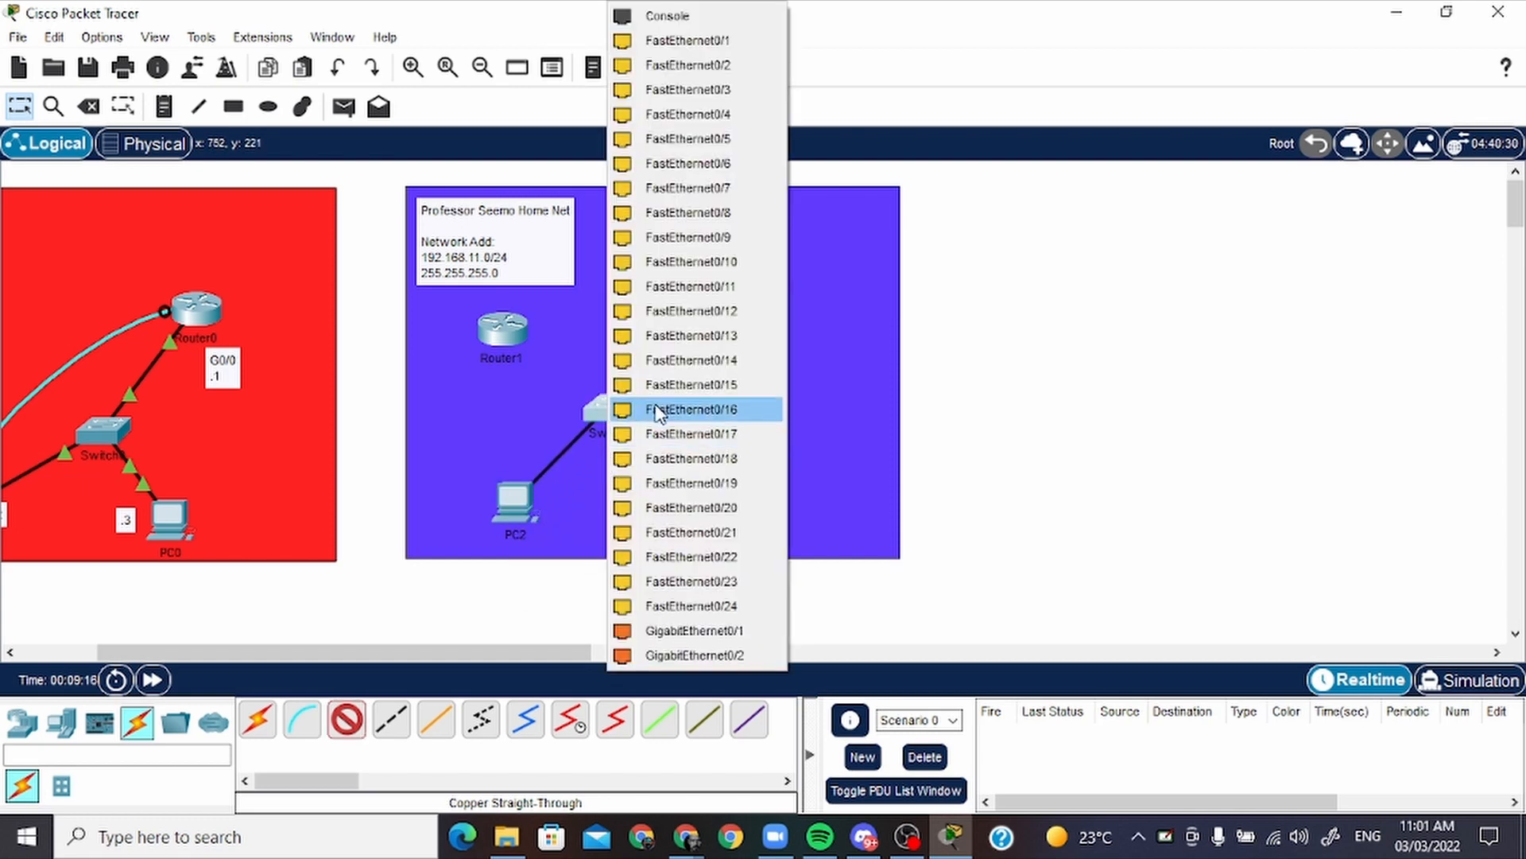
click(692, 41)
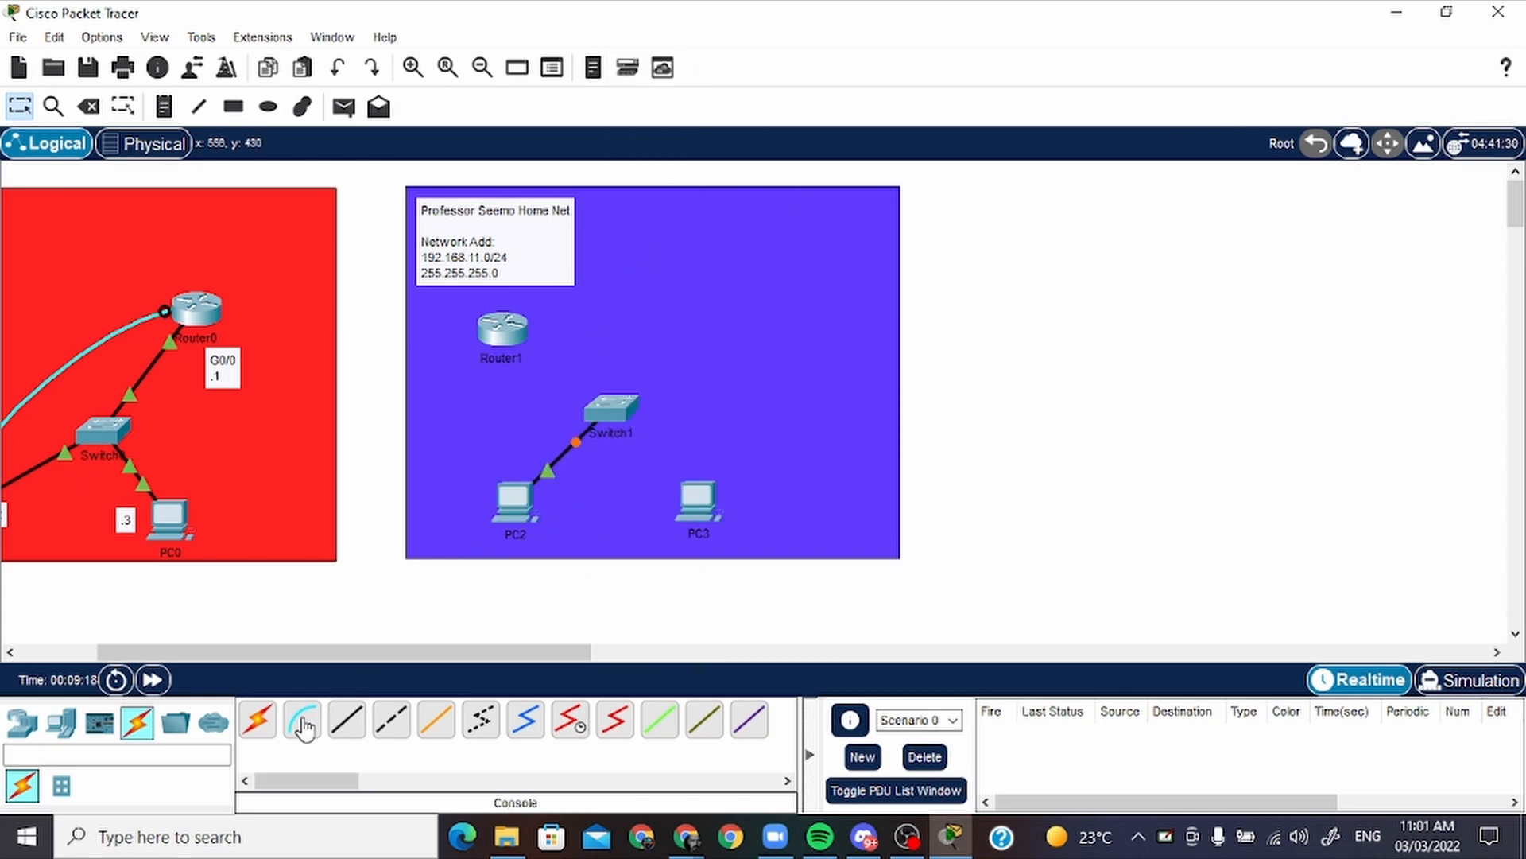
Connect PC3's FastEthernet0 to Switch1's FastEthernet0/2 with a copper straight-through cable
click(347, 721)
click(700, 501)
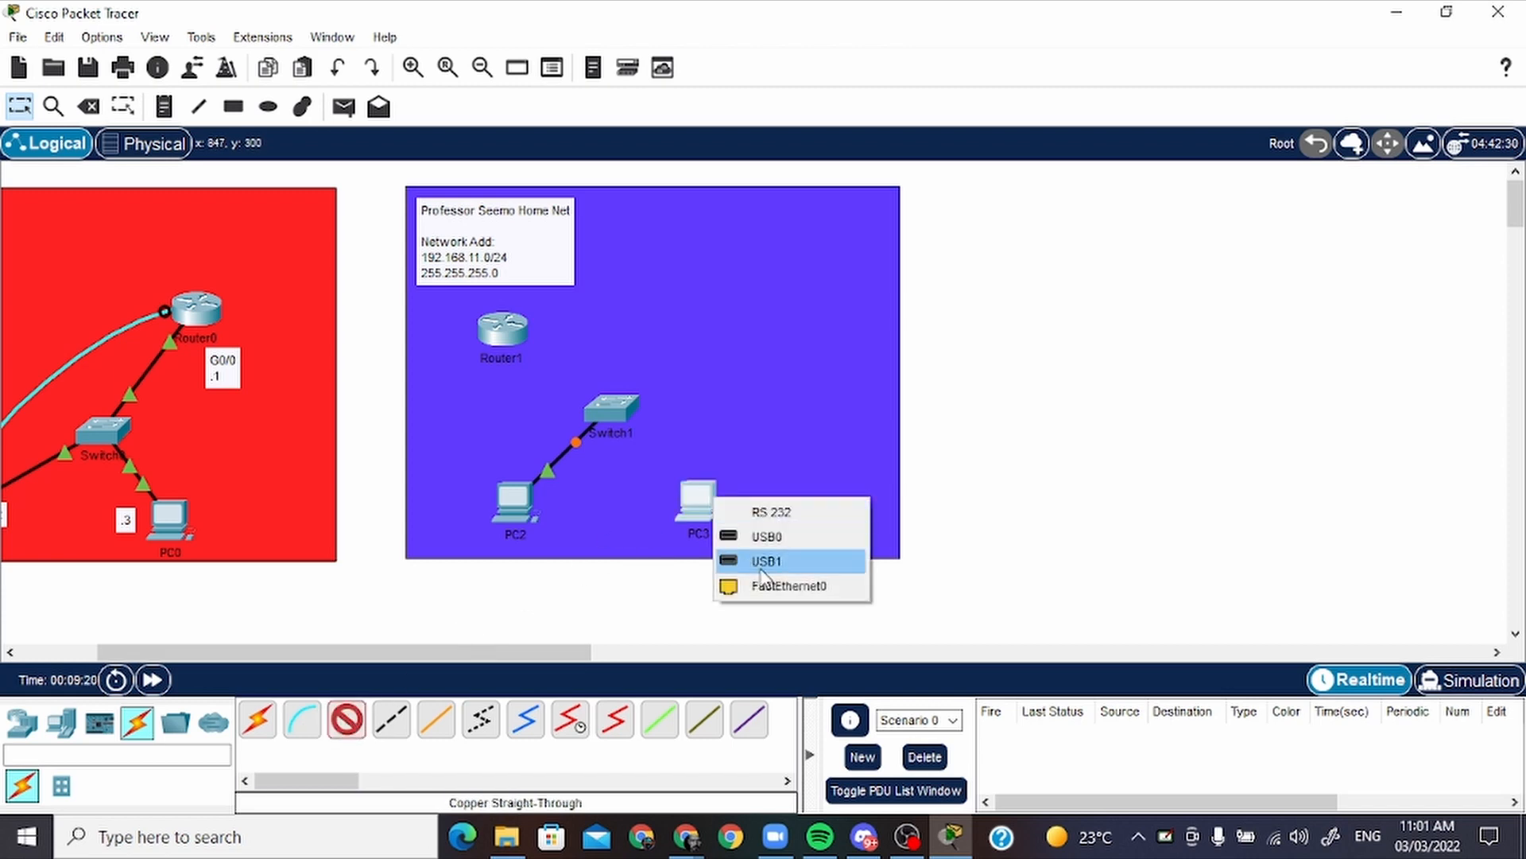
click(761, 586)
click(610, 407)
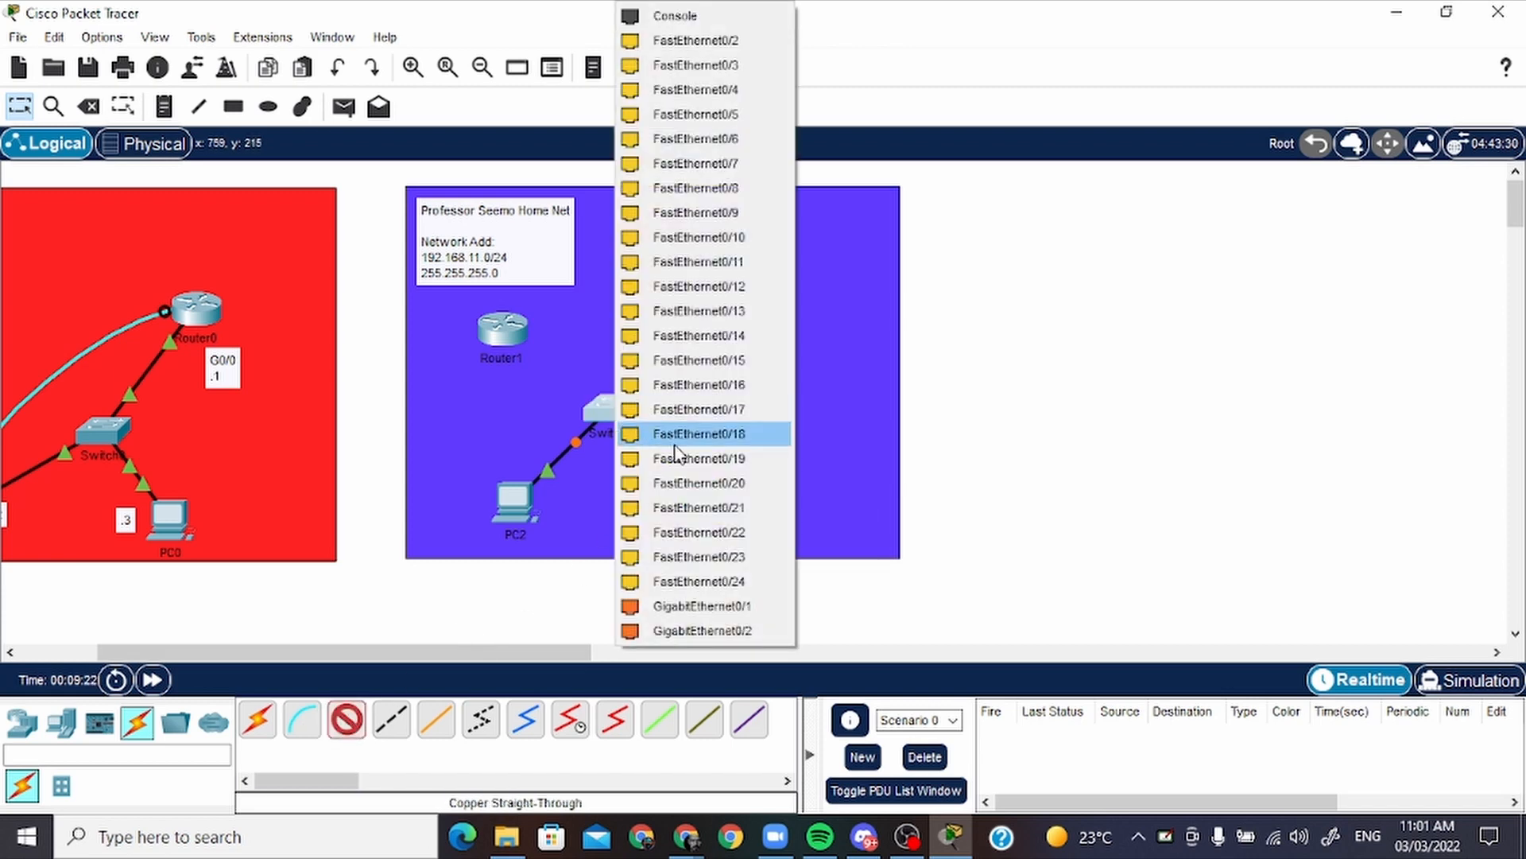
click(692, 41)
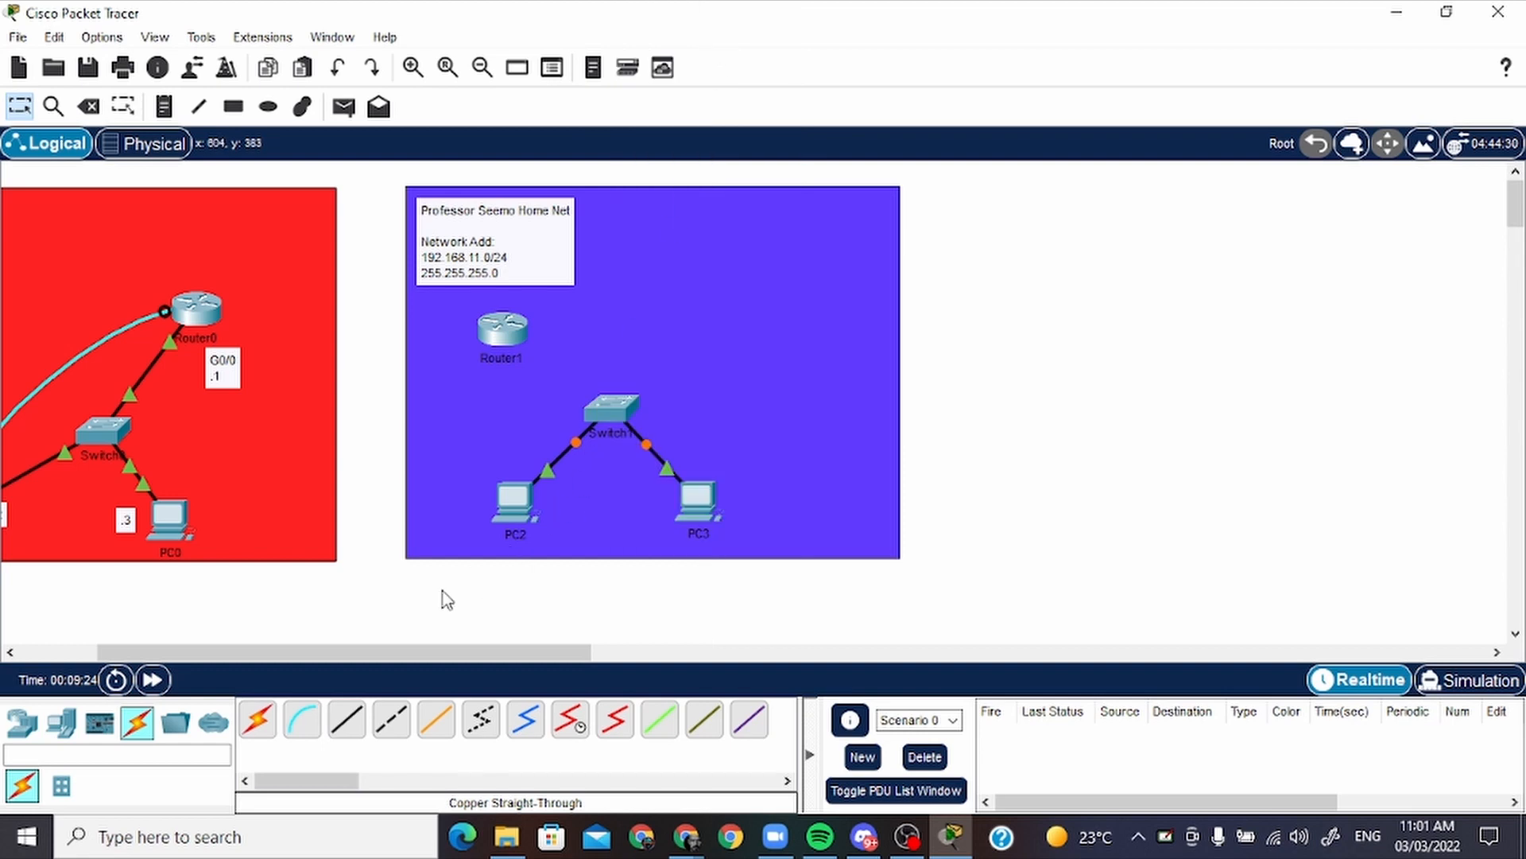
Connect Switch1's FastEthernet0/4 to Router1's GigabitEthernet0/0 with a copper straight-through cable
click(348, 720)
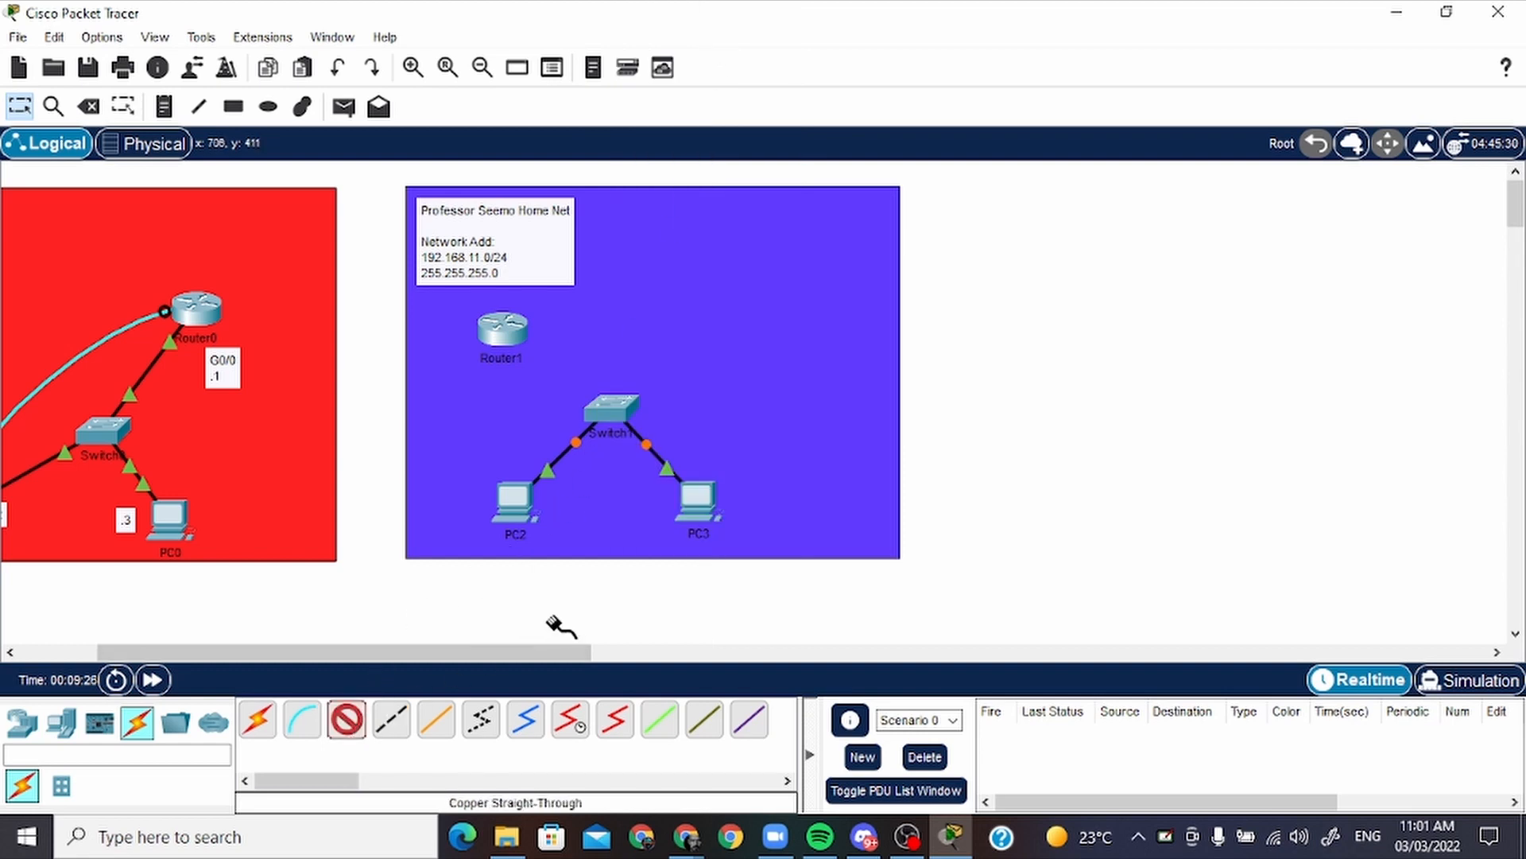
click(612, 408)
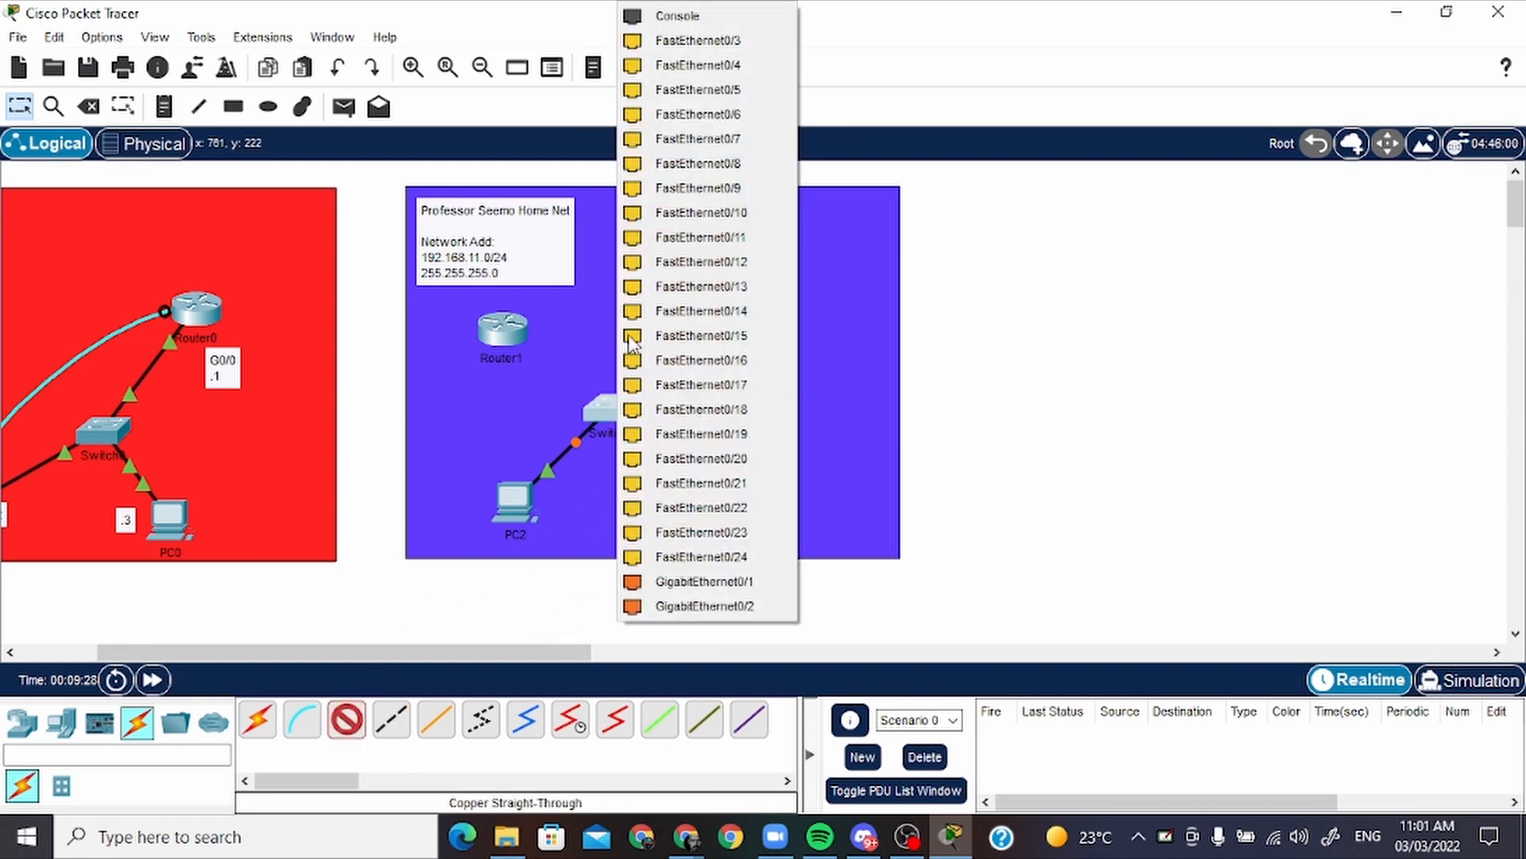
click(685, 57)
click(504, 328)
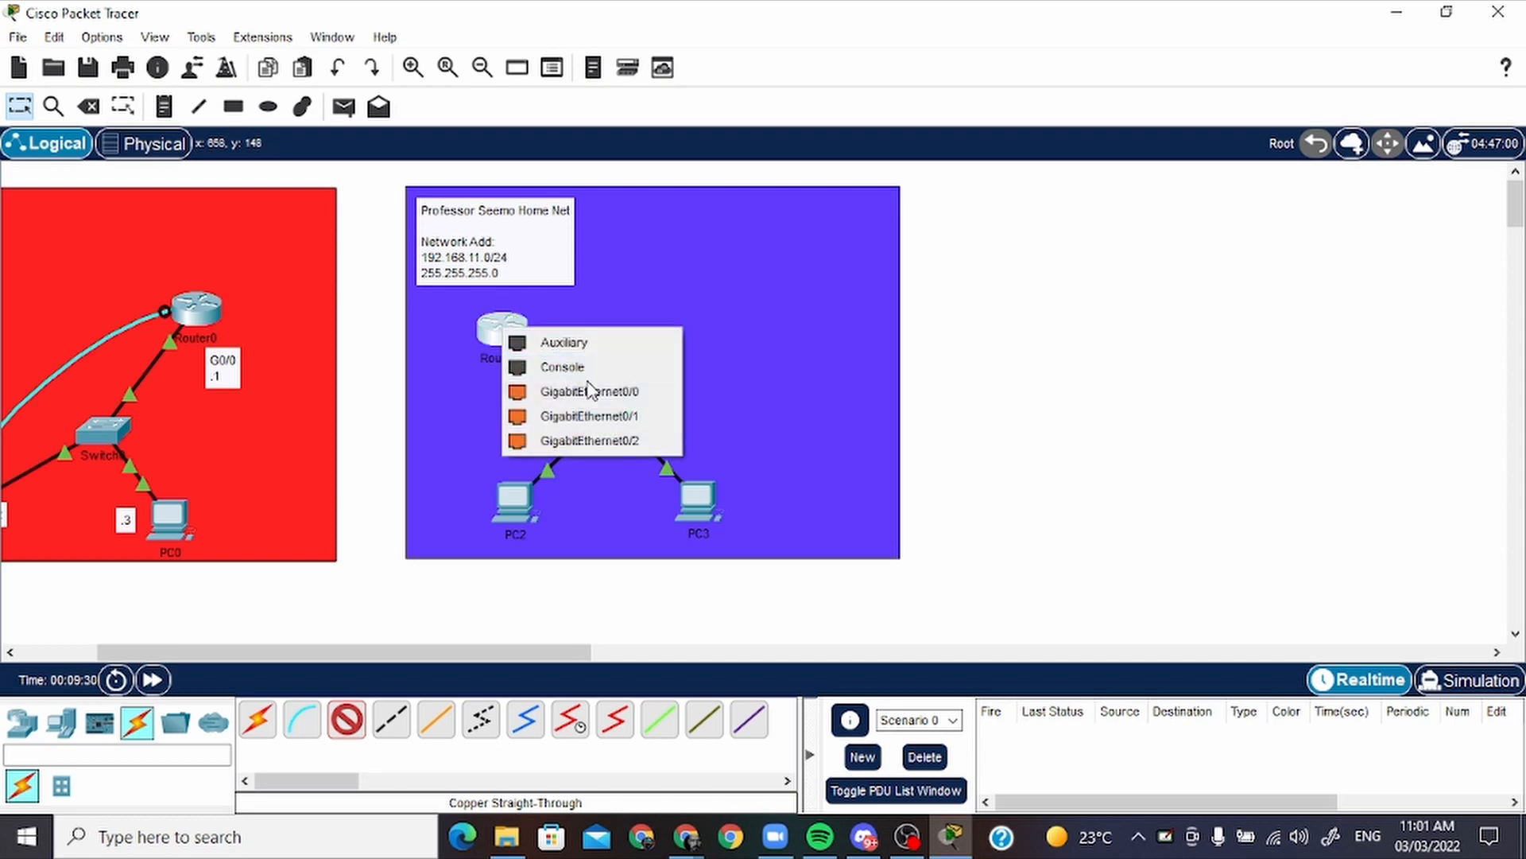
click(640, 394)
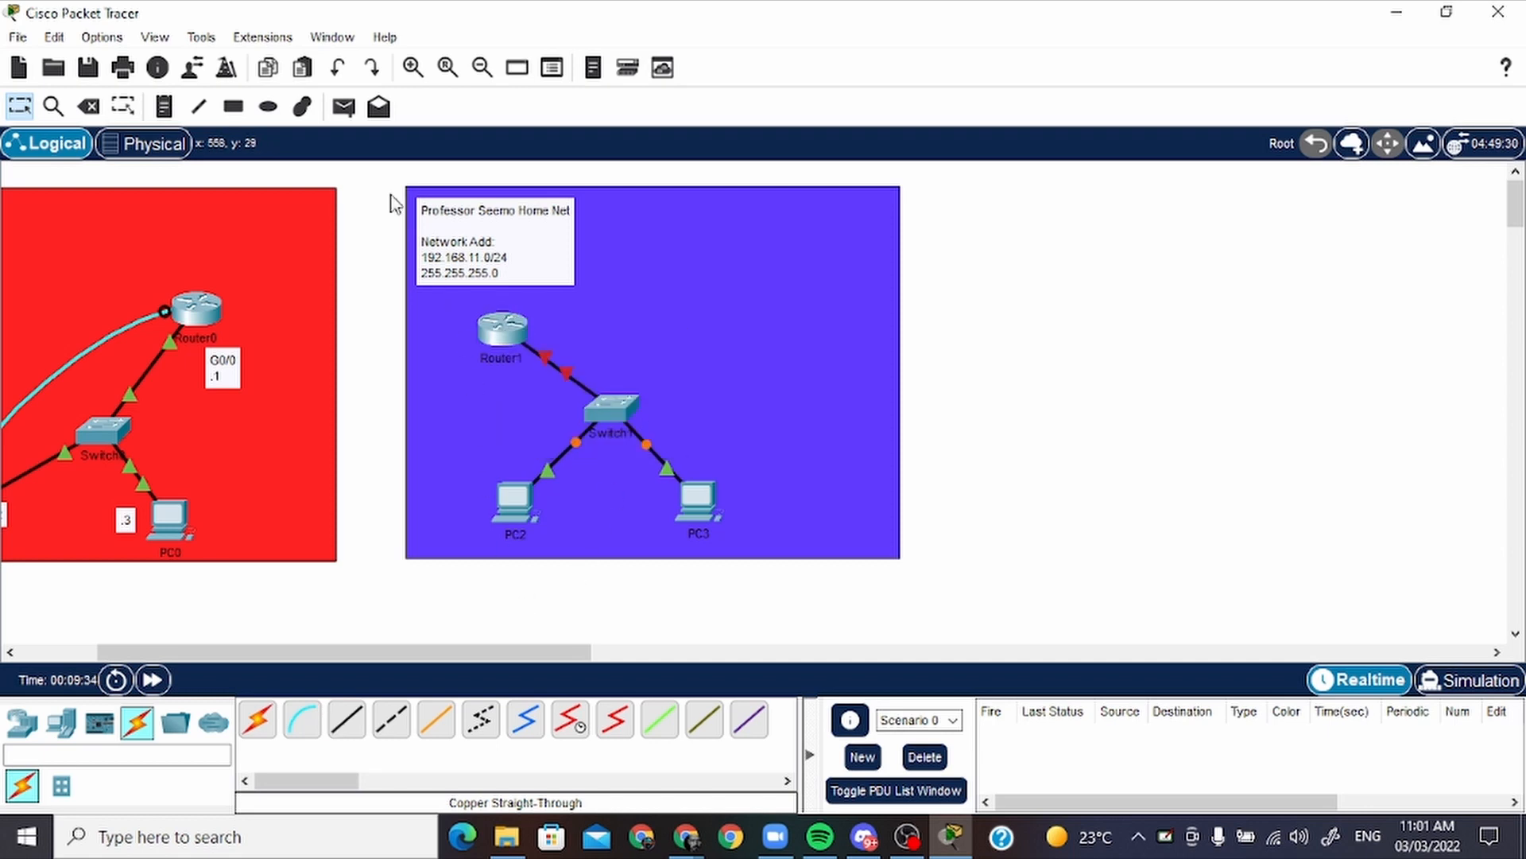
Add a note reading ".3" for PC3 and move it directly beside the PC, on the side facing PC2
click(161, 108)
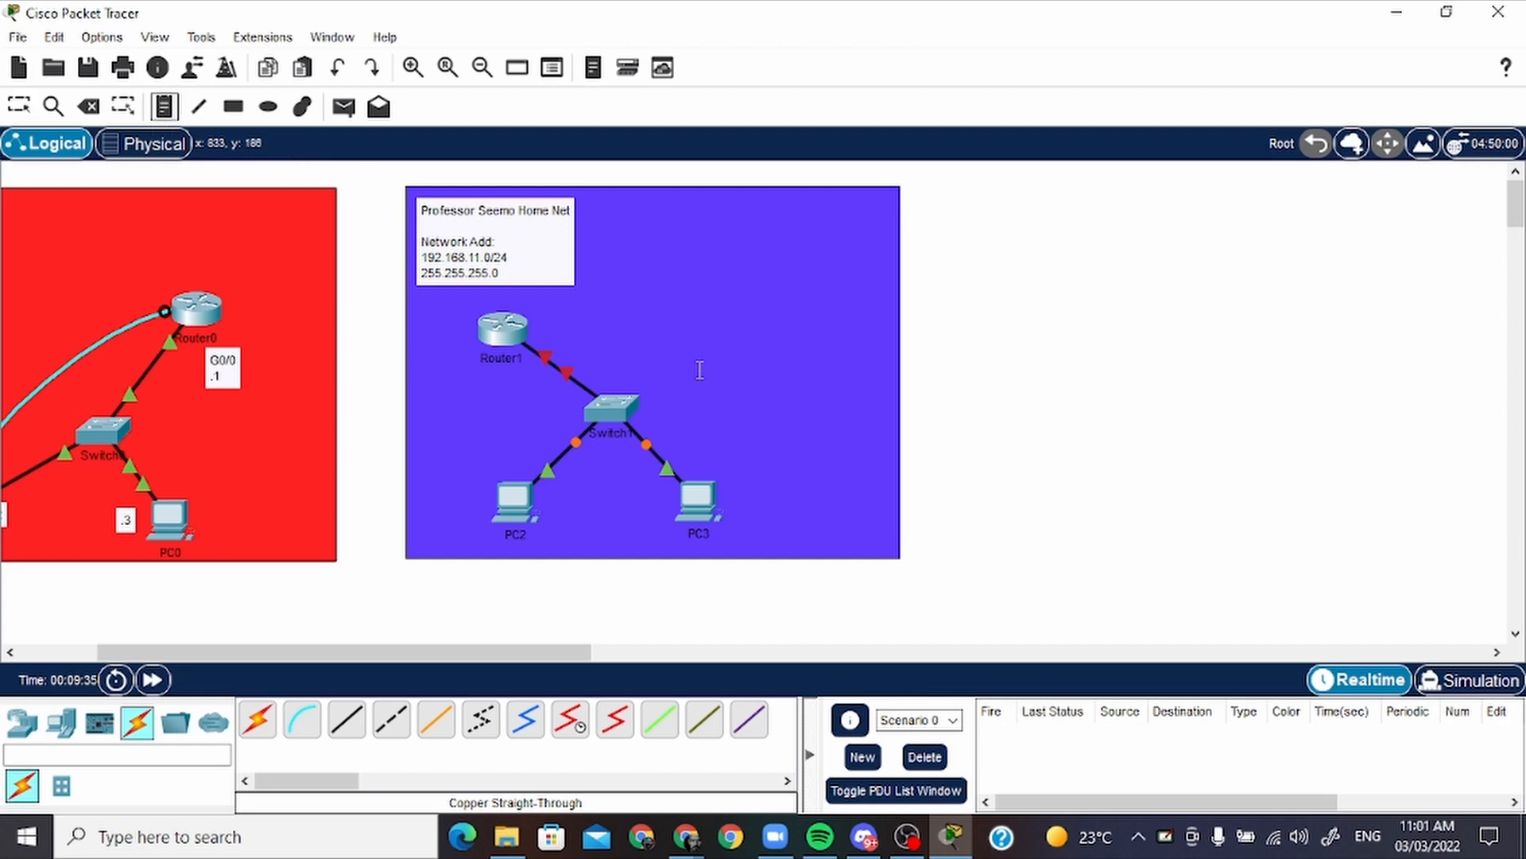
click(694, 455)
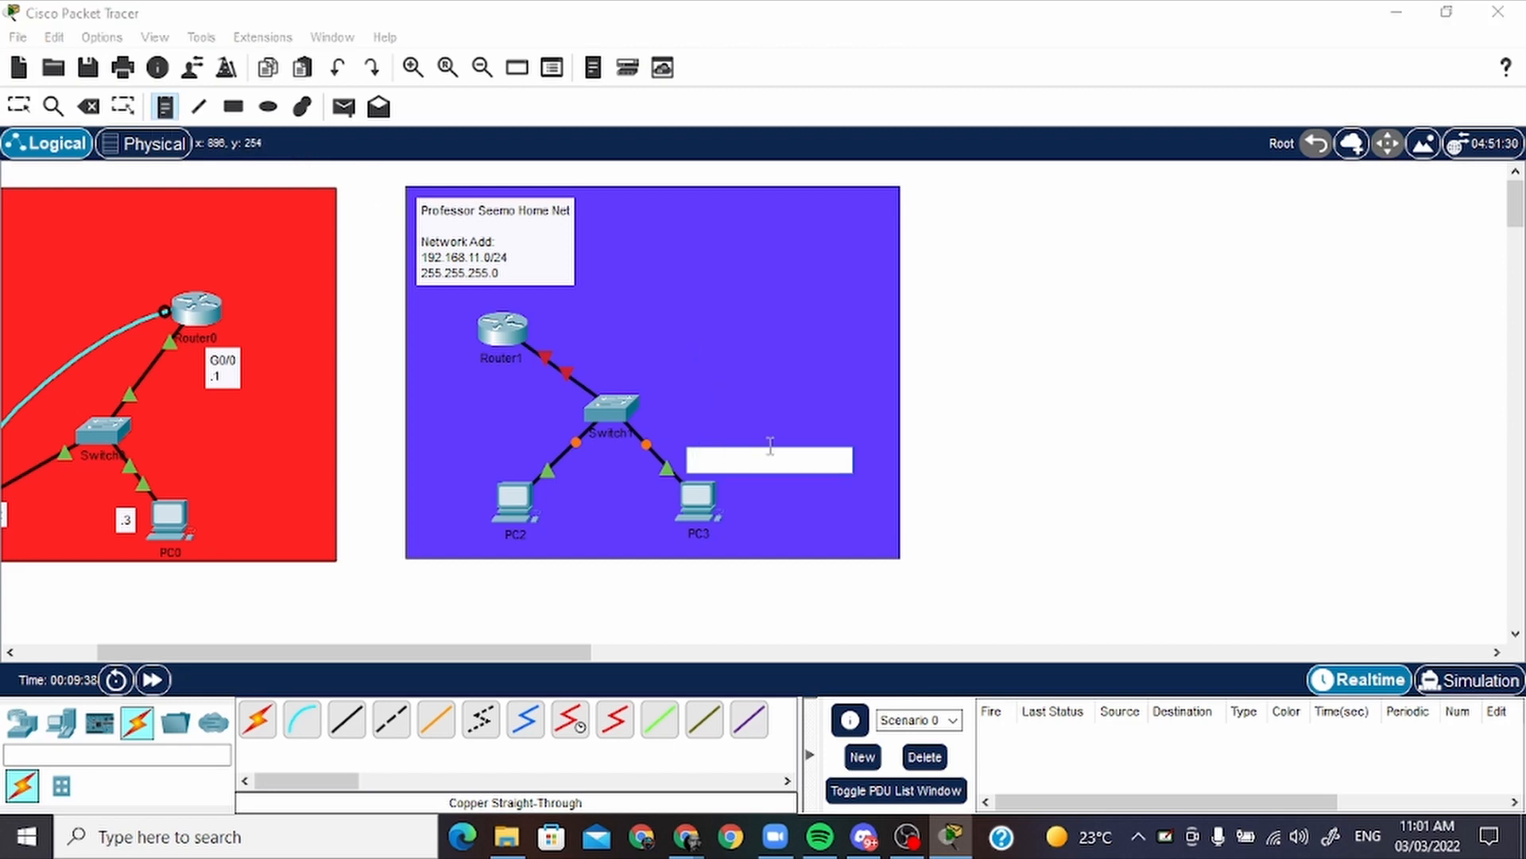
text(.3)
key(Return)
key(Escape)
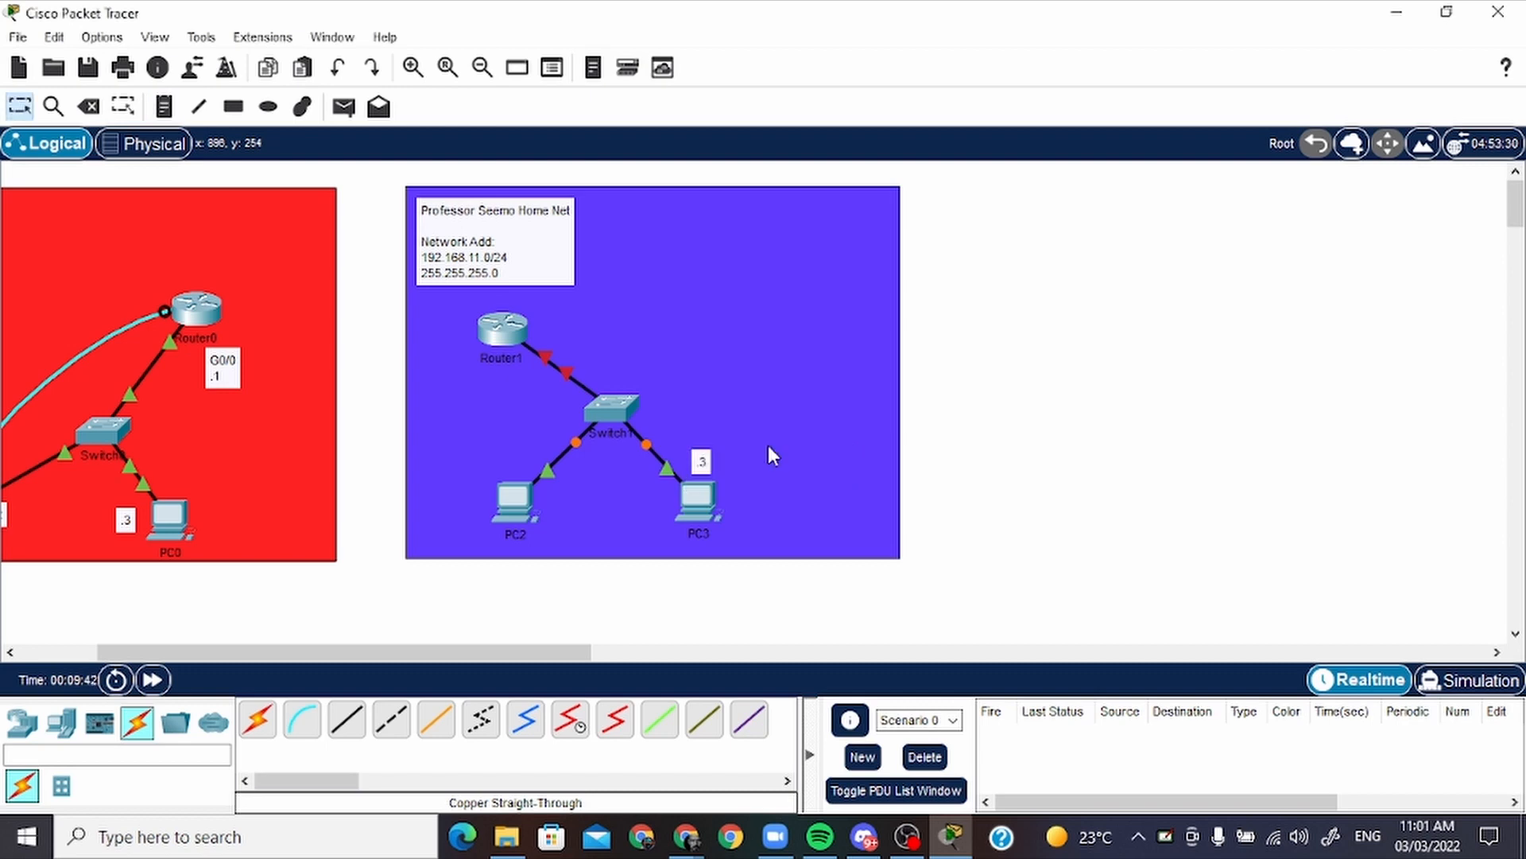
drag(701, 461, 664, 502)
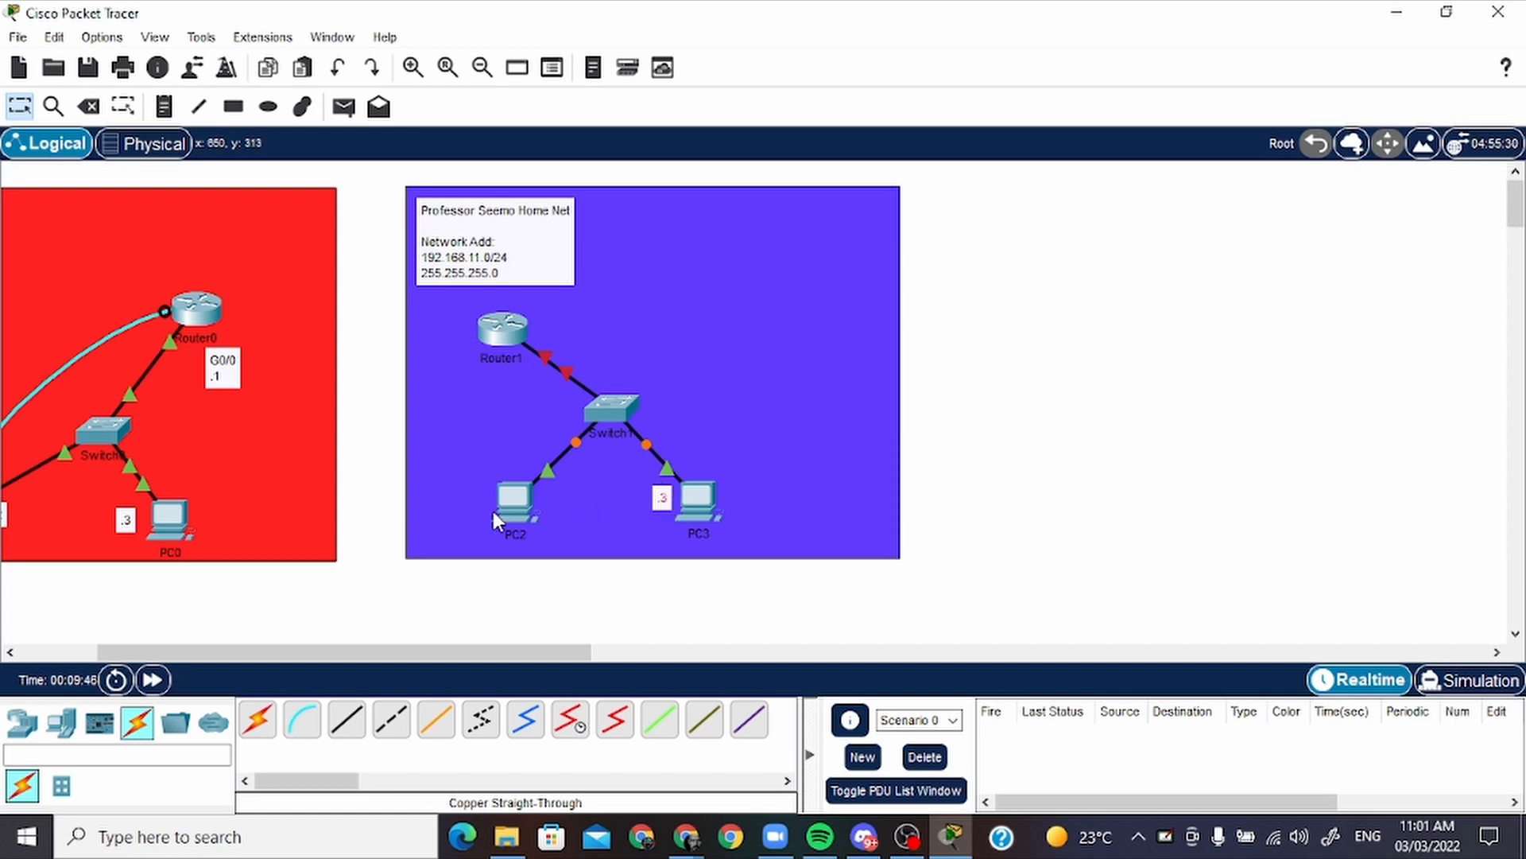
Shift PC2 slightly away from PC3 and down, and add a note reading ".2" beside it
mouse_move(493, 512)
mouse_down()
mouse_move(481, 513)
mouse_move(565, 527)
mouse_move(496, 503)
mouse_up()
click(561, 580)
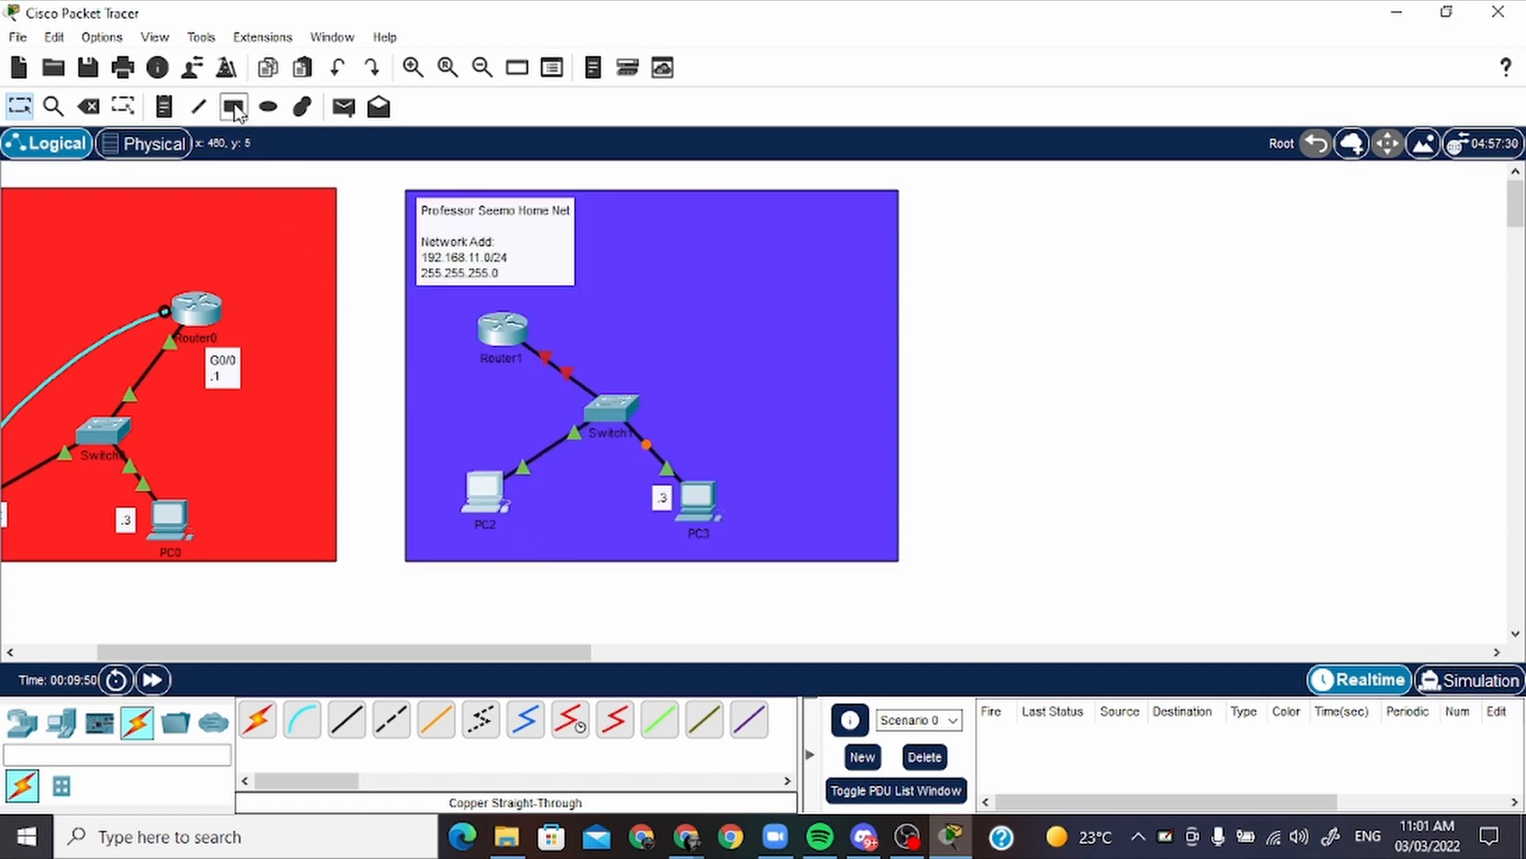
click(164, 107)
click(524, 491)
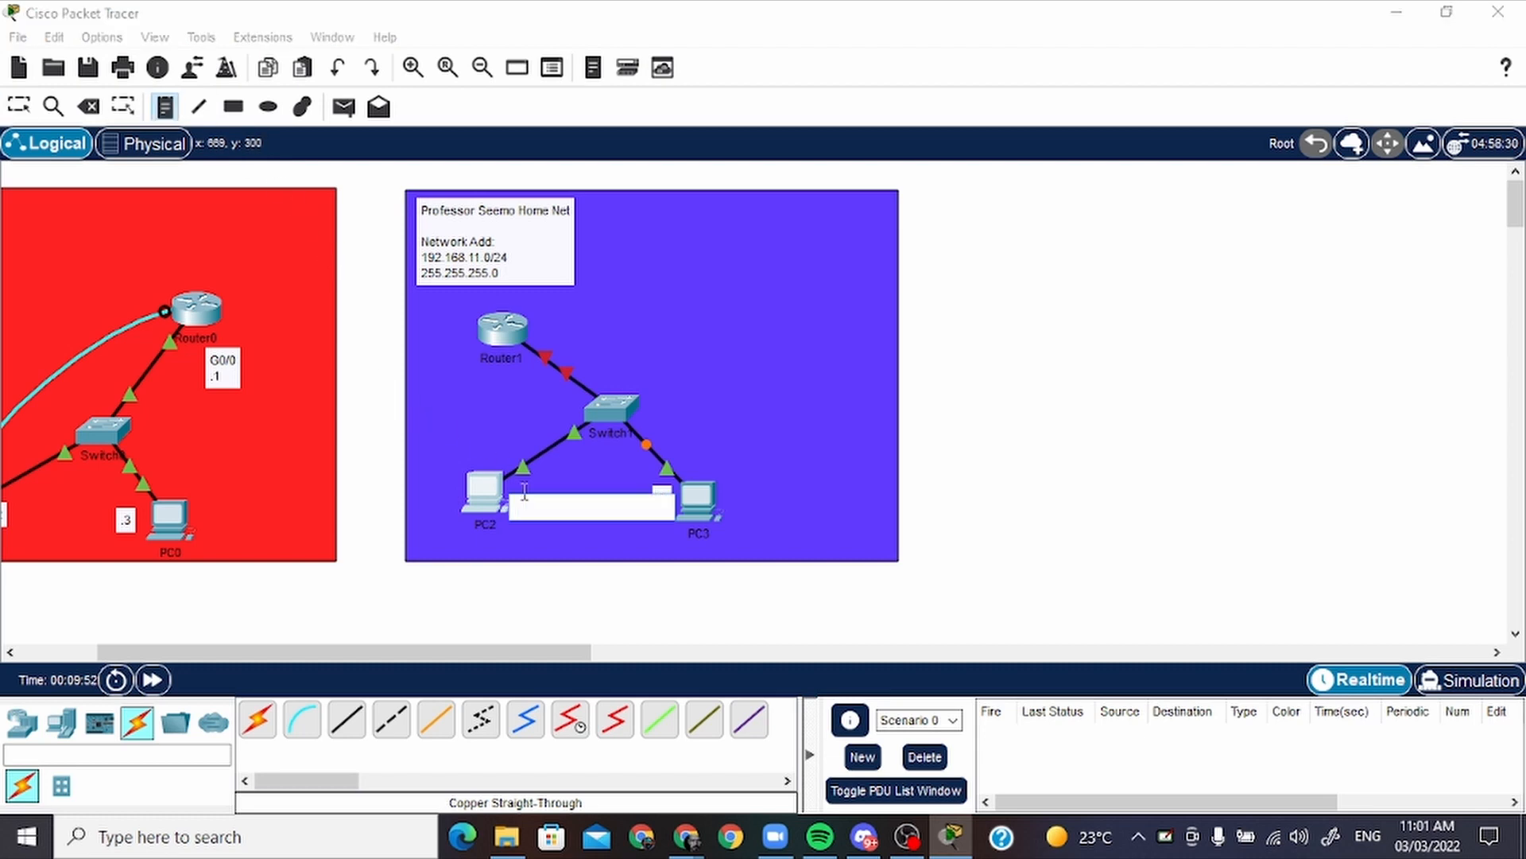
text(.2)
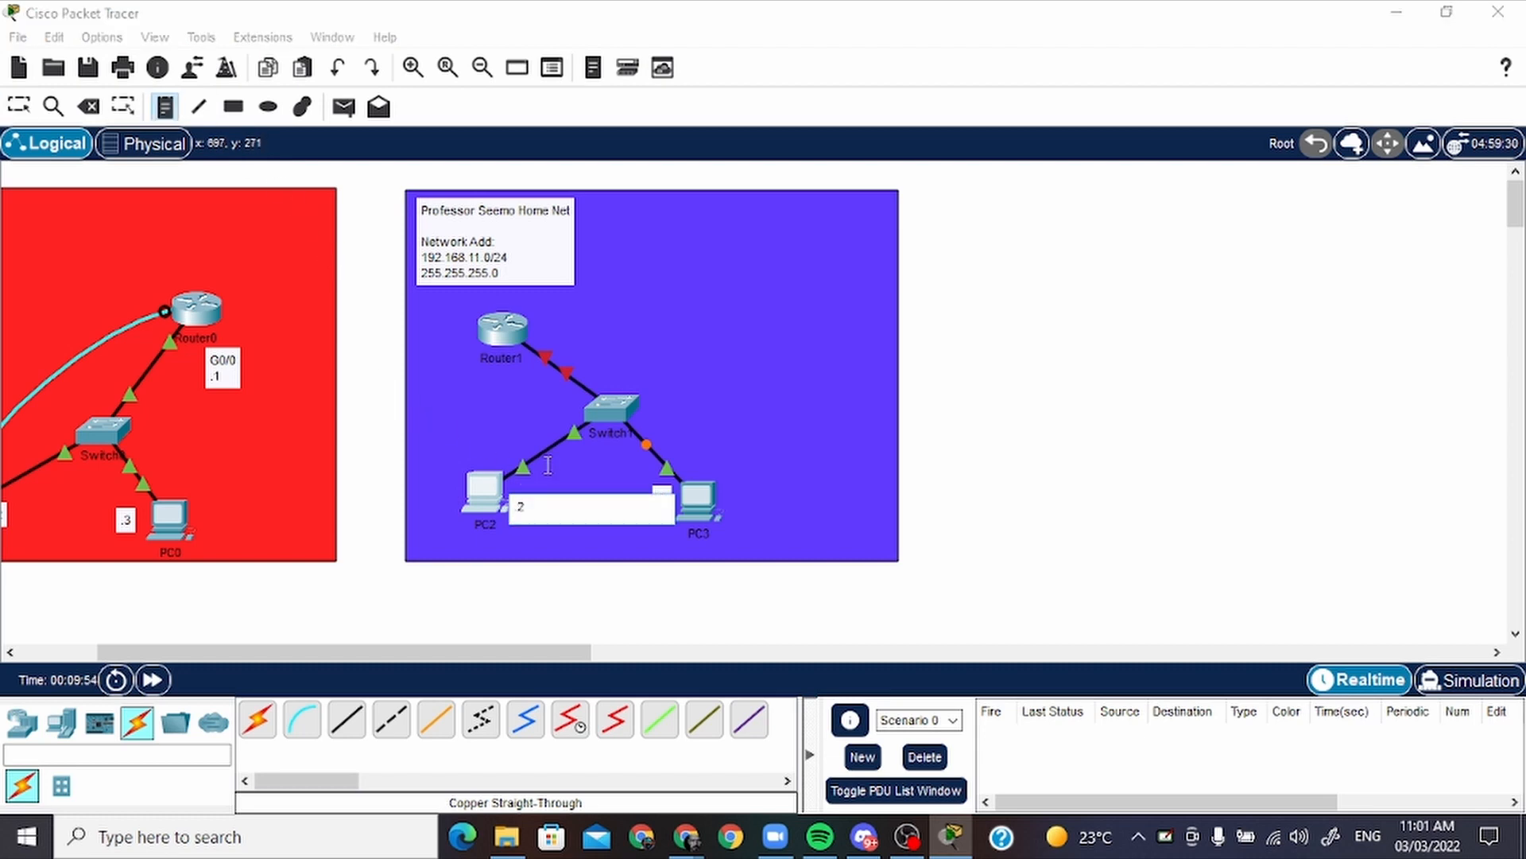
key(Return)
key(BackSpace)
key(Escape)
drag(480, 503, 480, 510)
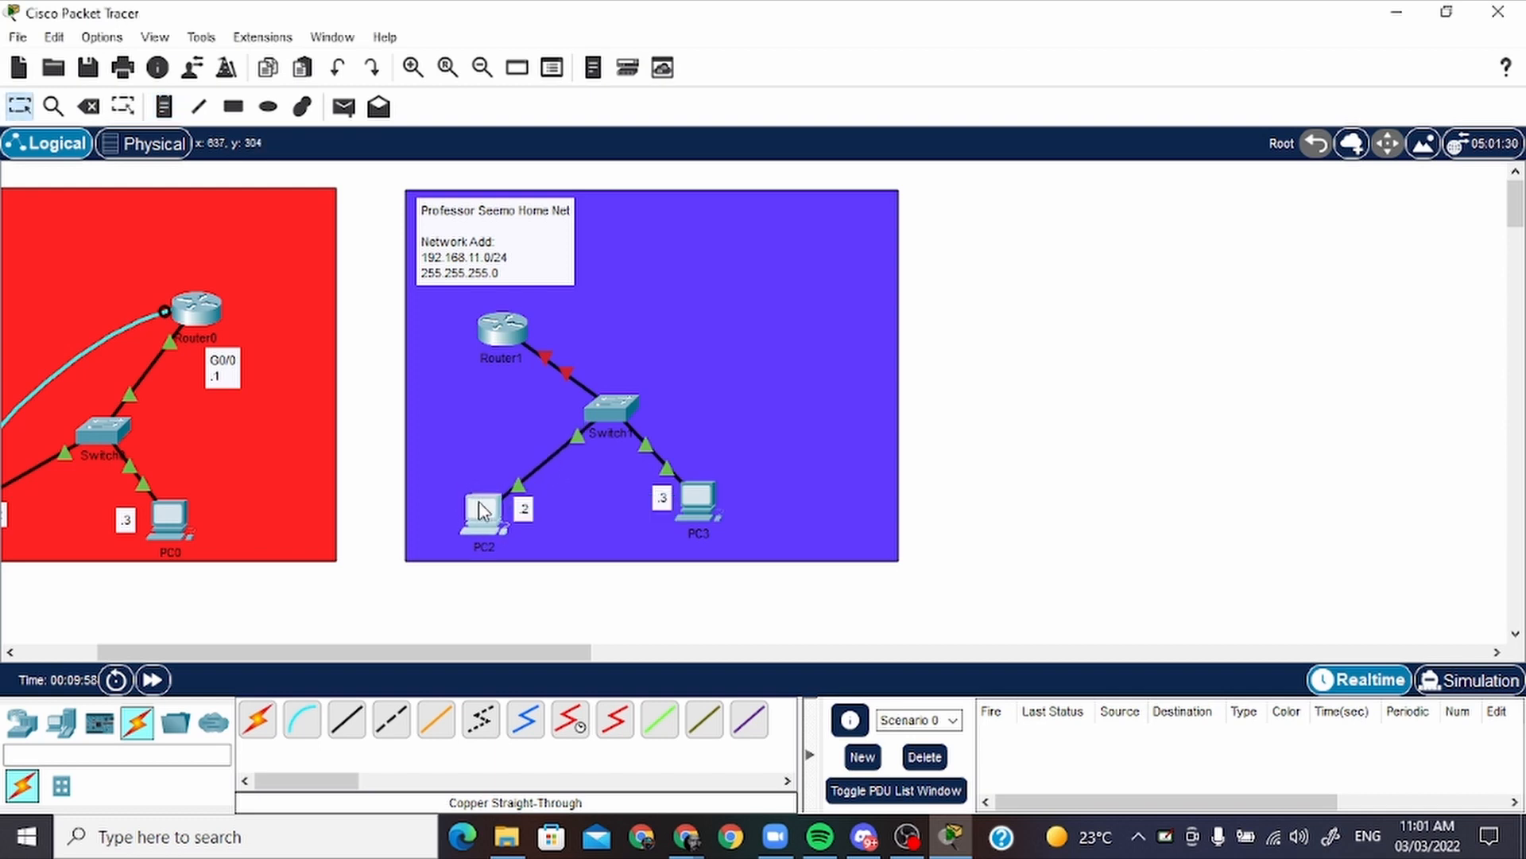
Add a two-line note beside Router1 reading "G0/0" and ".1"
click(164, 106)
click(543, 315)
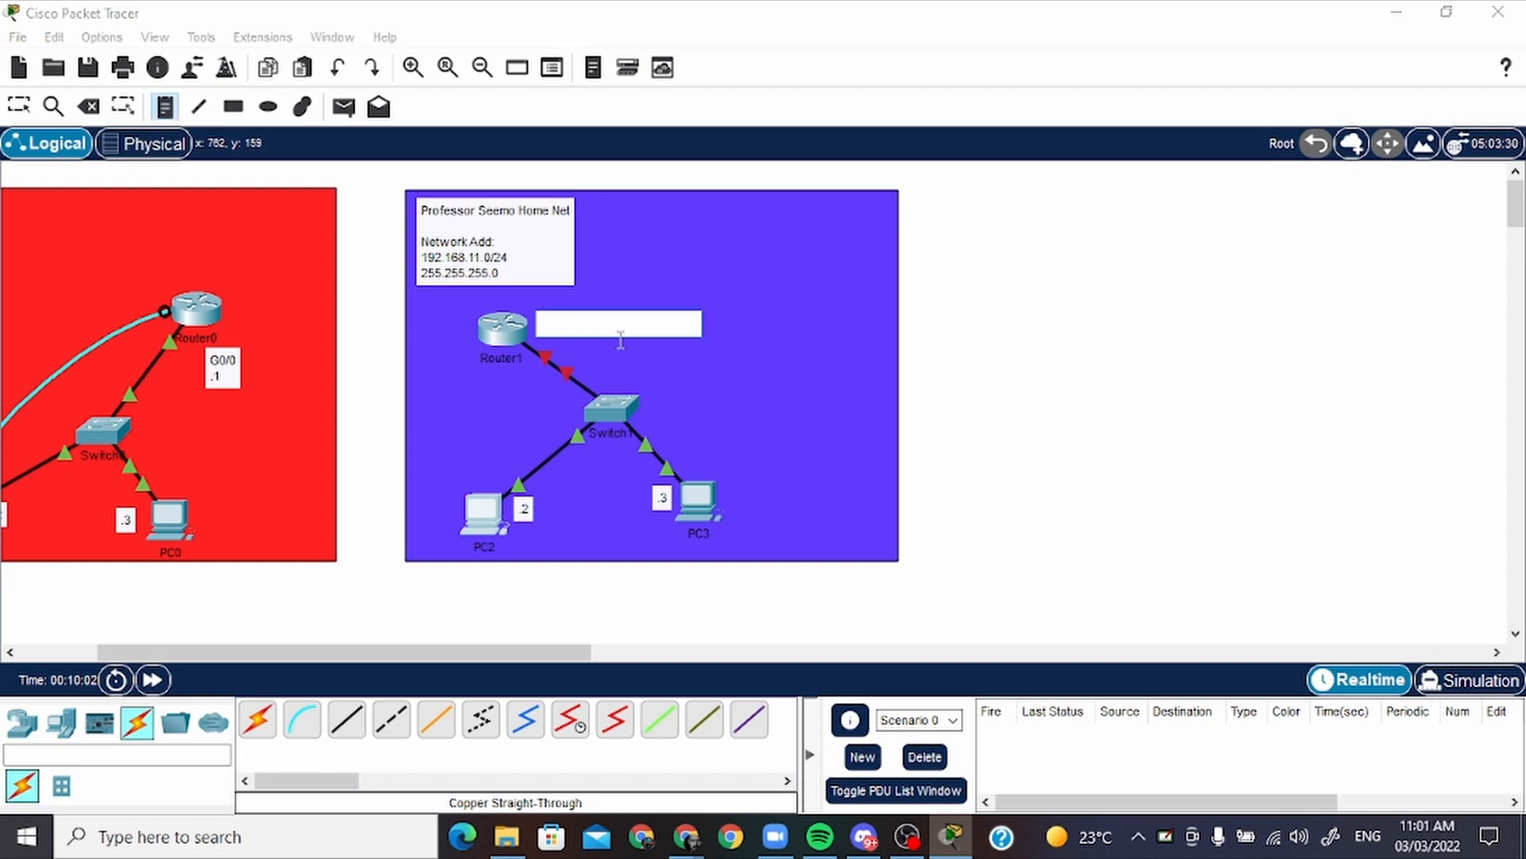
text(G)
key(BackSpace)
key(BackSpace)
key(BackSpace)
text(0/0)
key(Return)
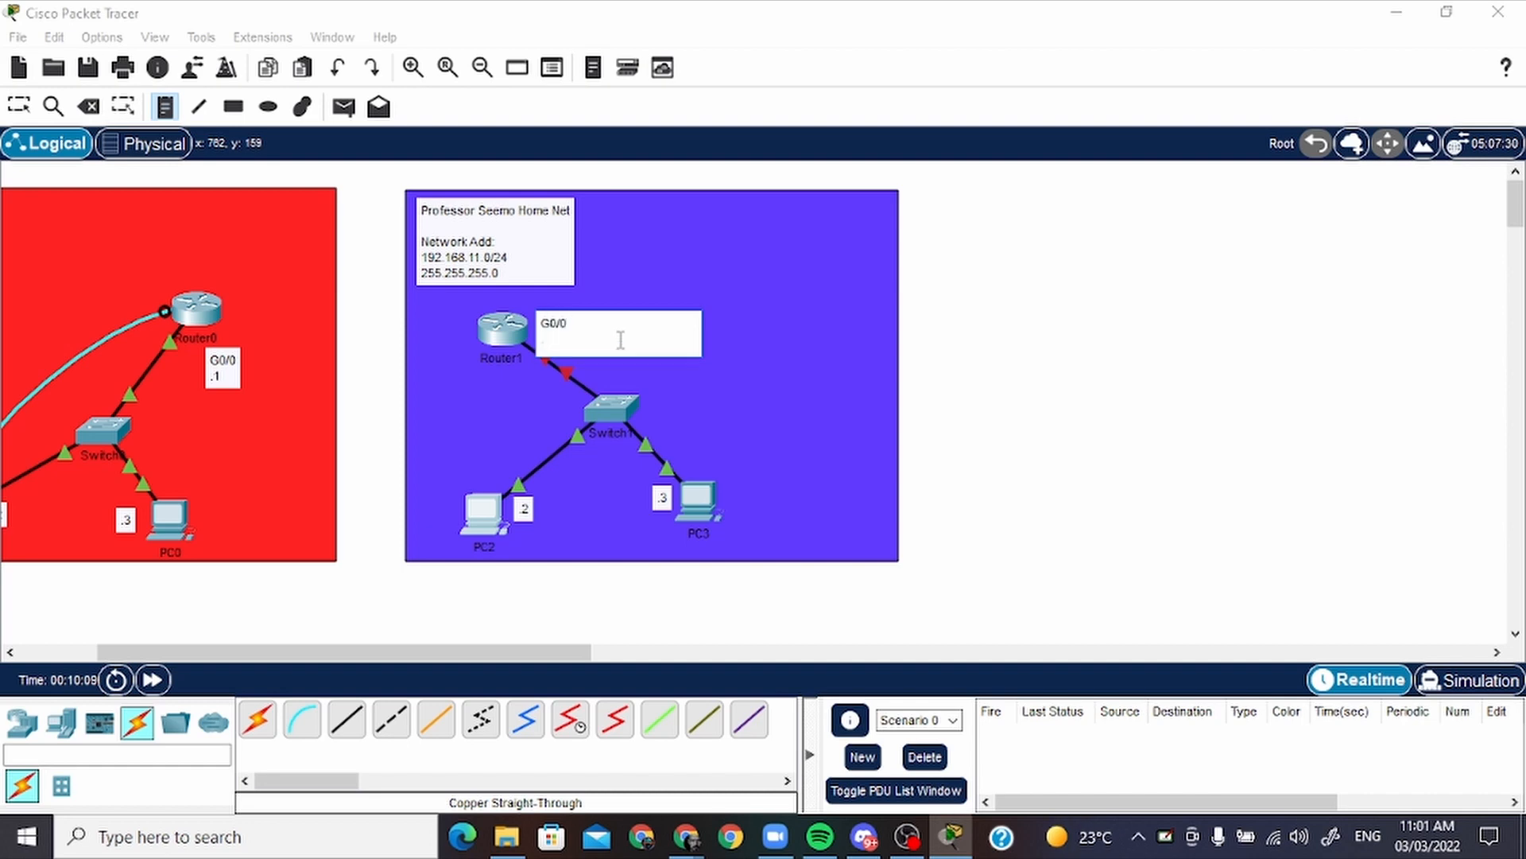
key(Escape)
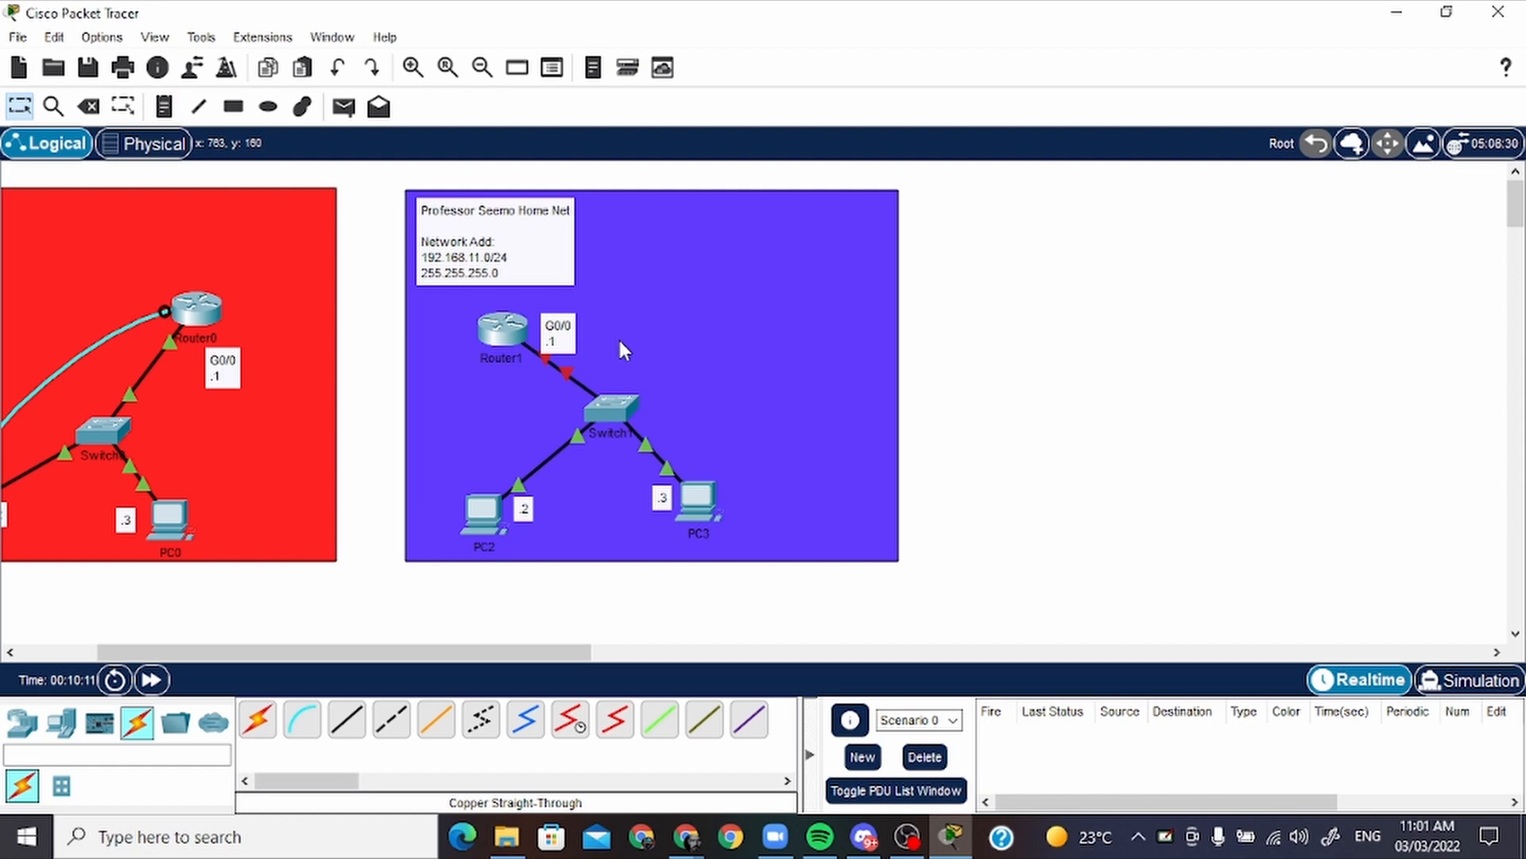
Move the G0/0 note below Router1 and shift Router1 slightly away from Switch1
drag(520, 347, 515, 397)
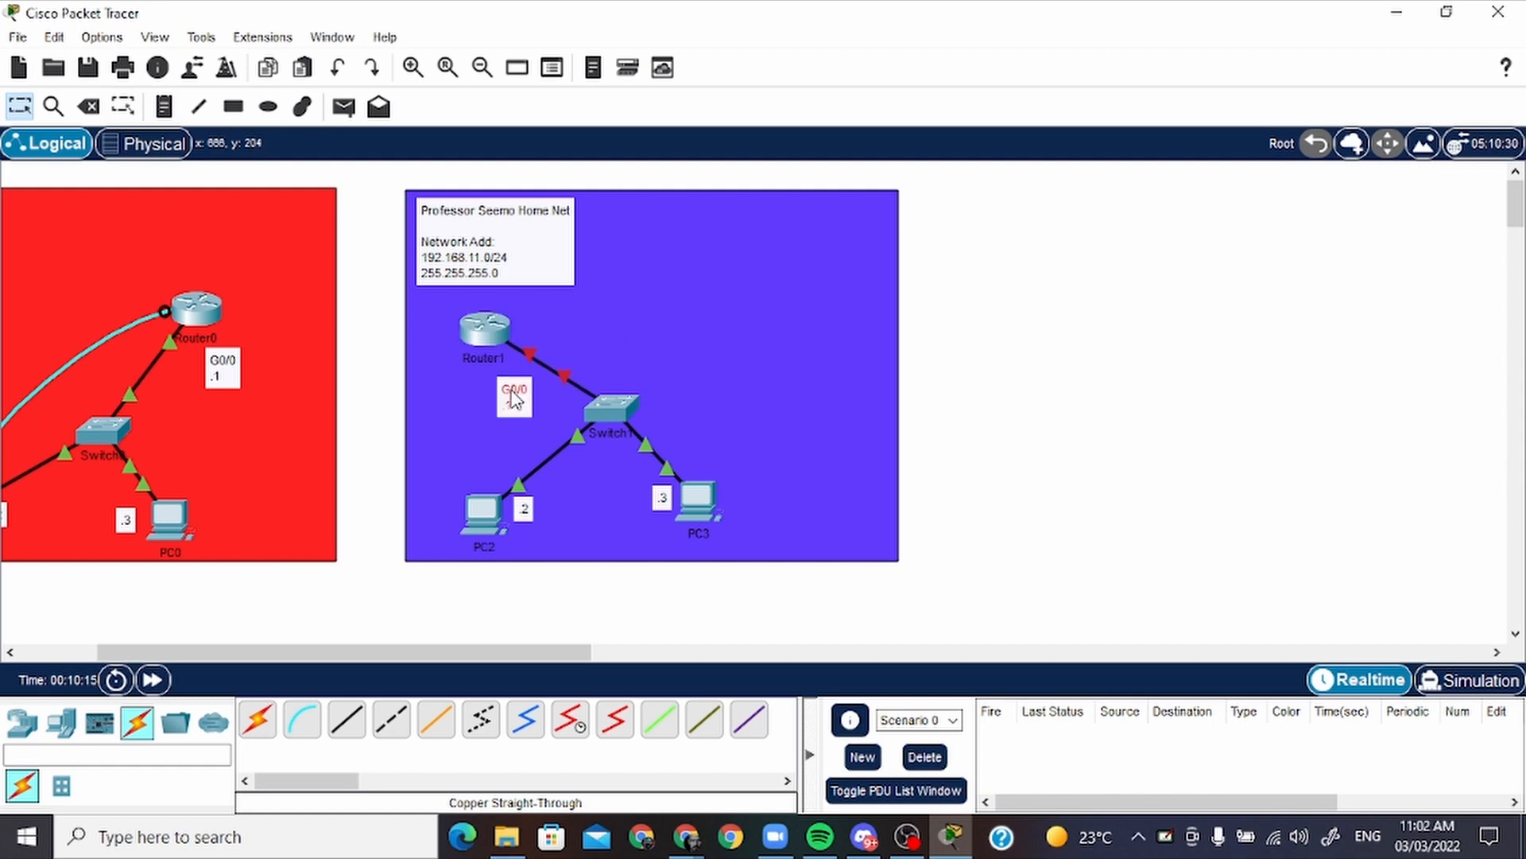
mouse_move(506, 330)
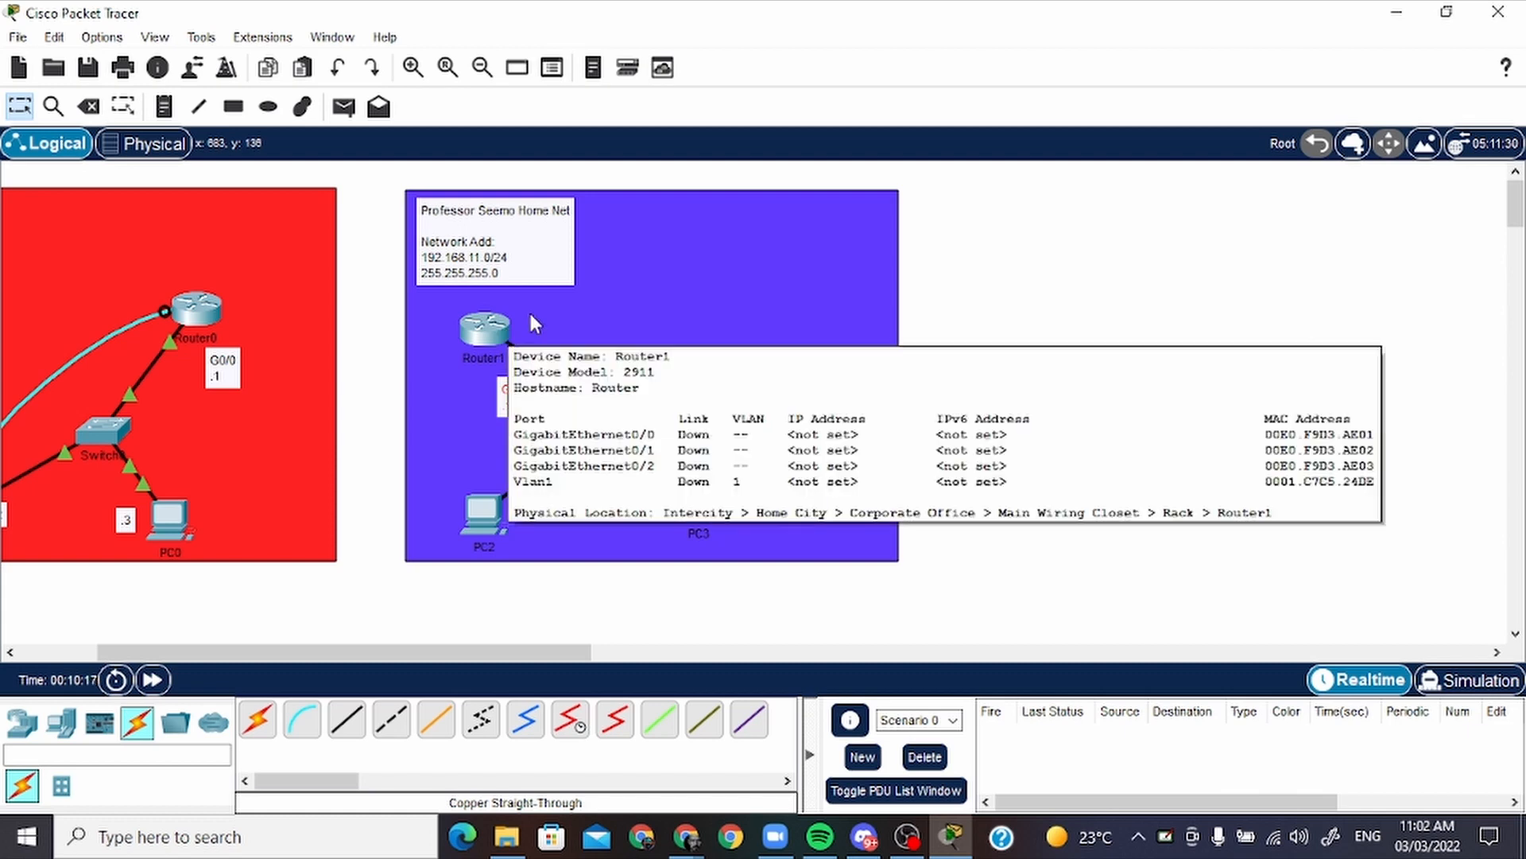
click(469, 328)
click(1129, 26)
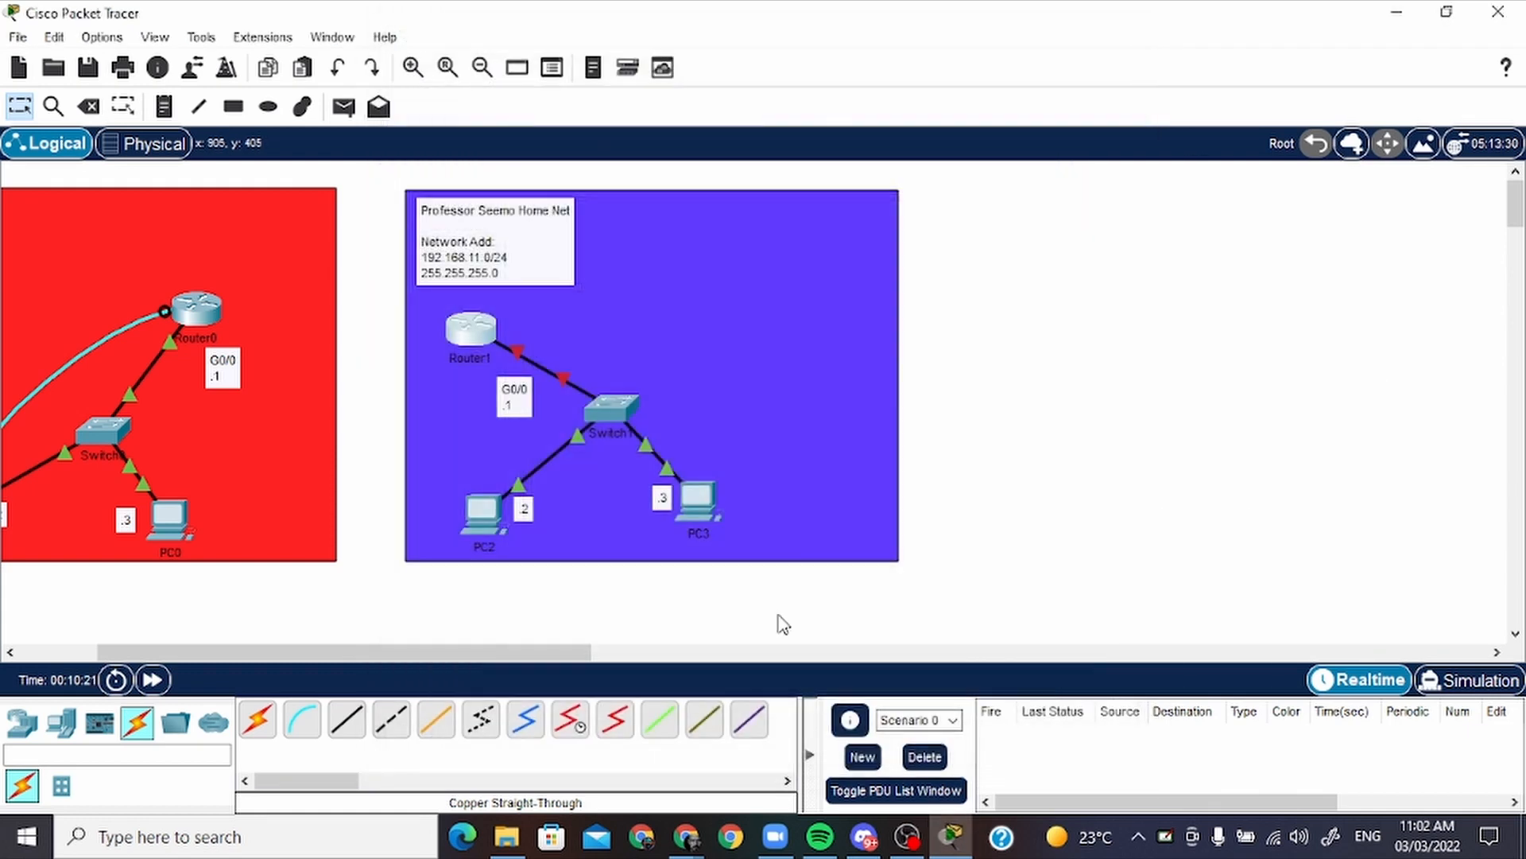
Ping 192.168.10.3 from the Command Prompt of PC1 in the office 1 network
drag(495, 653, 413, 655)
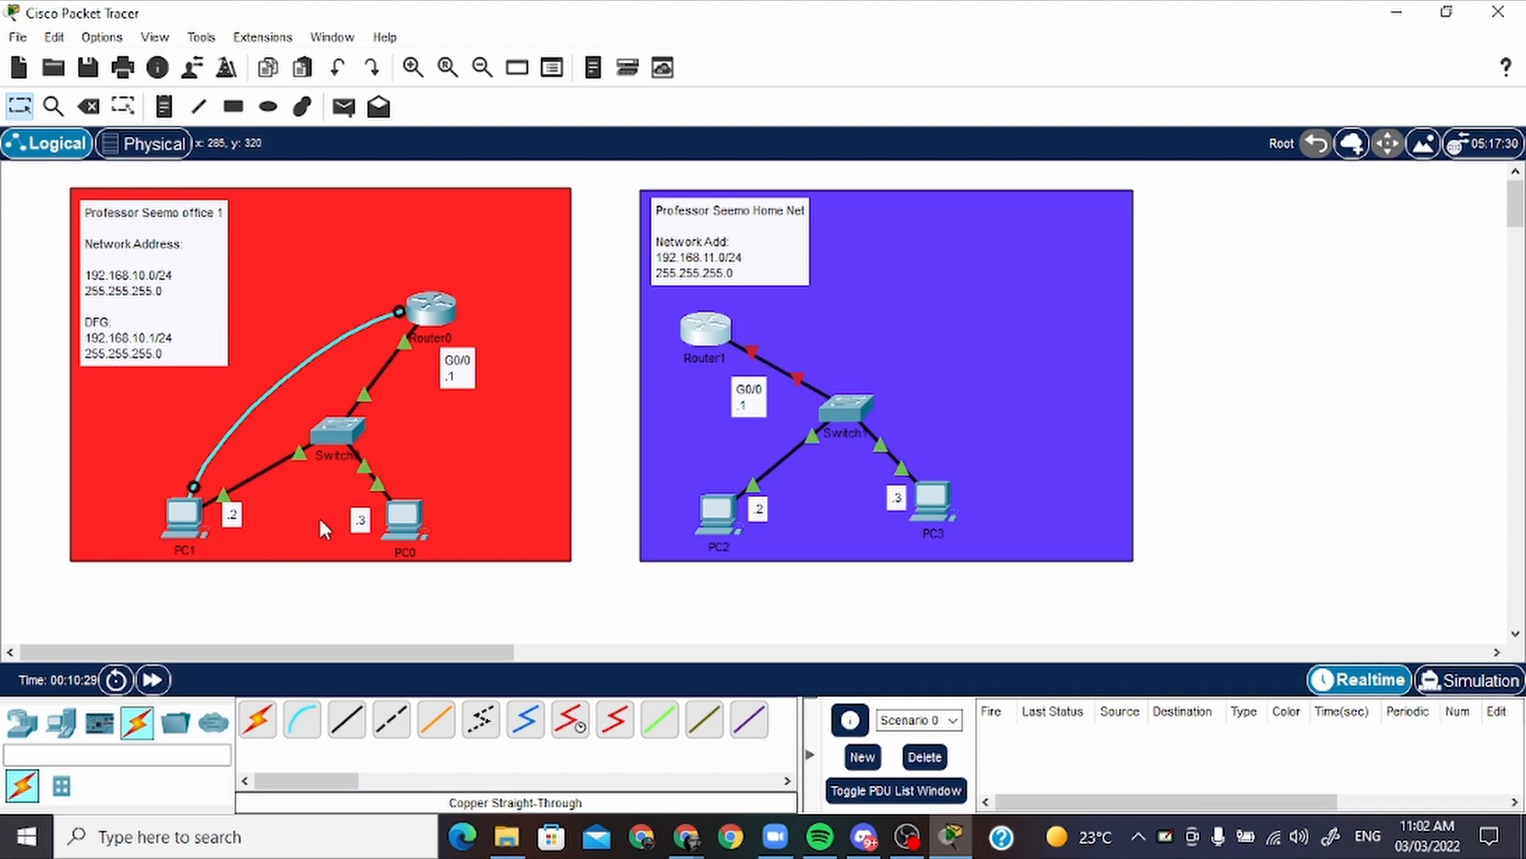
click(181, 523)
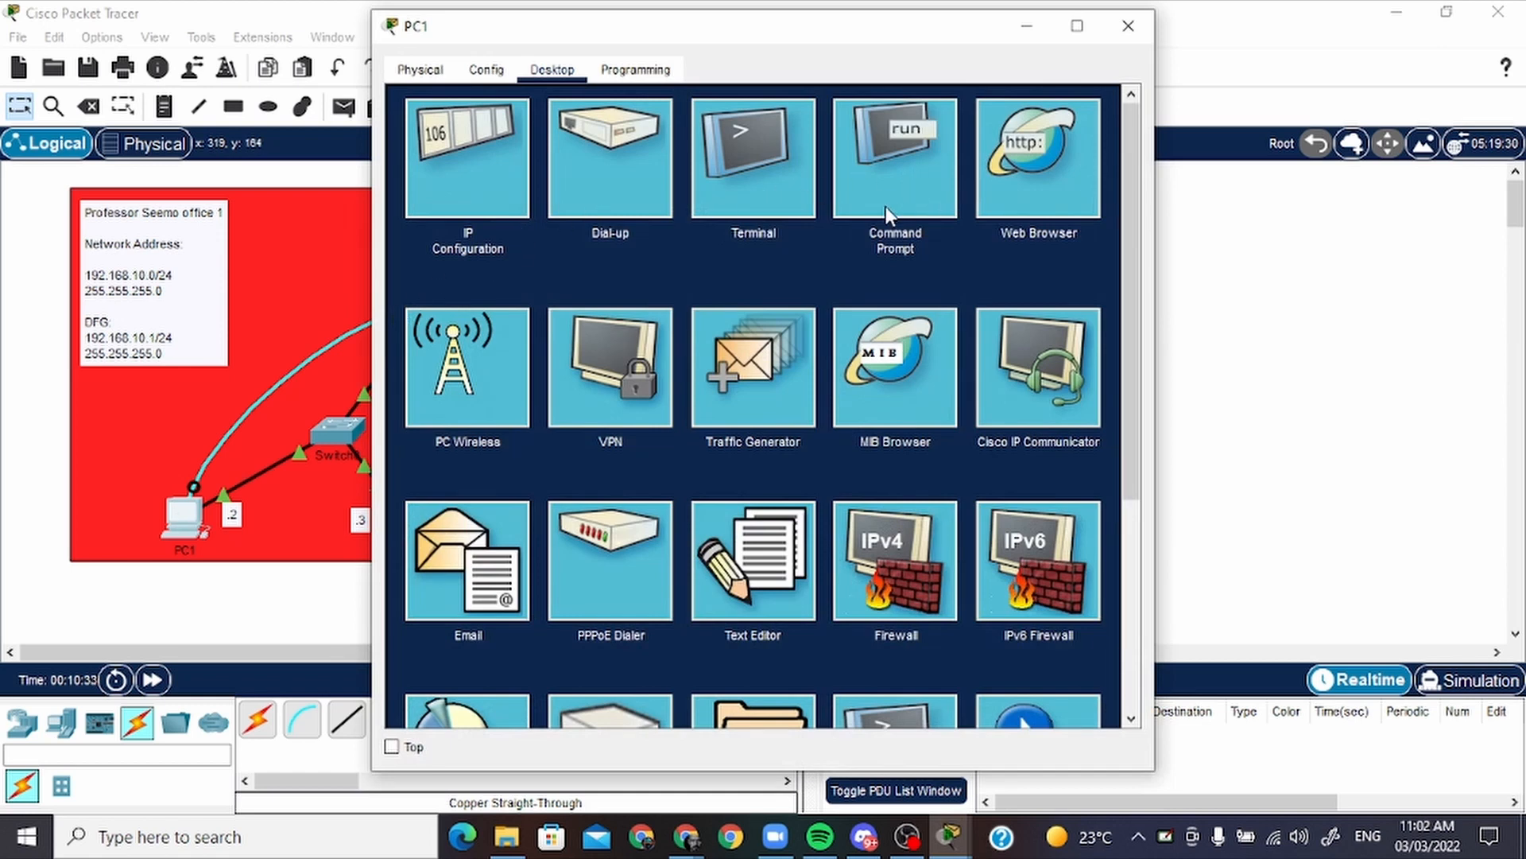
click(915, 238)
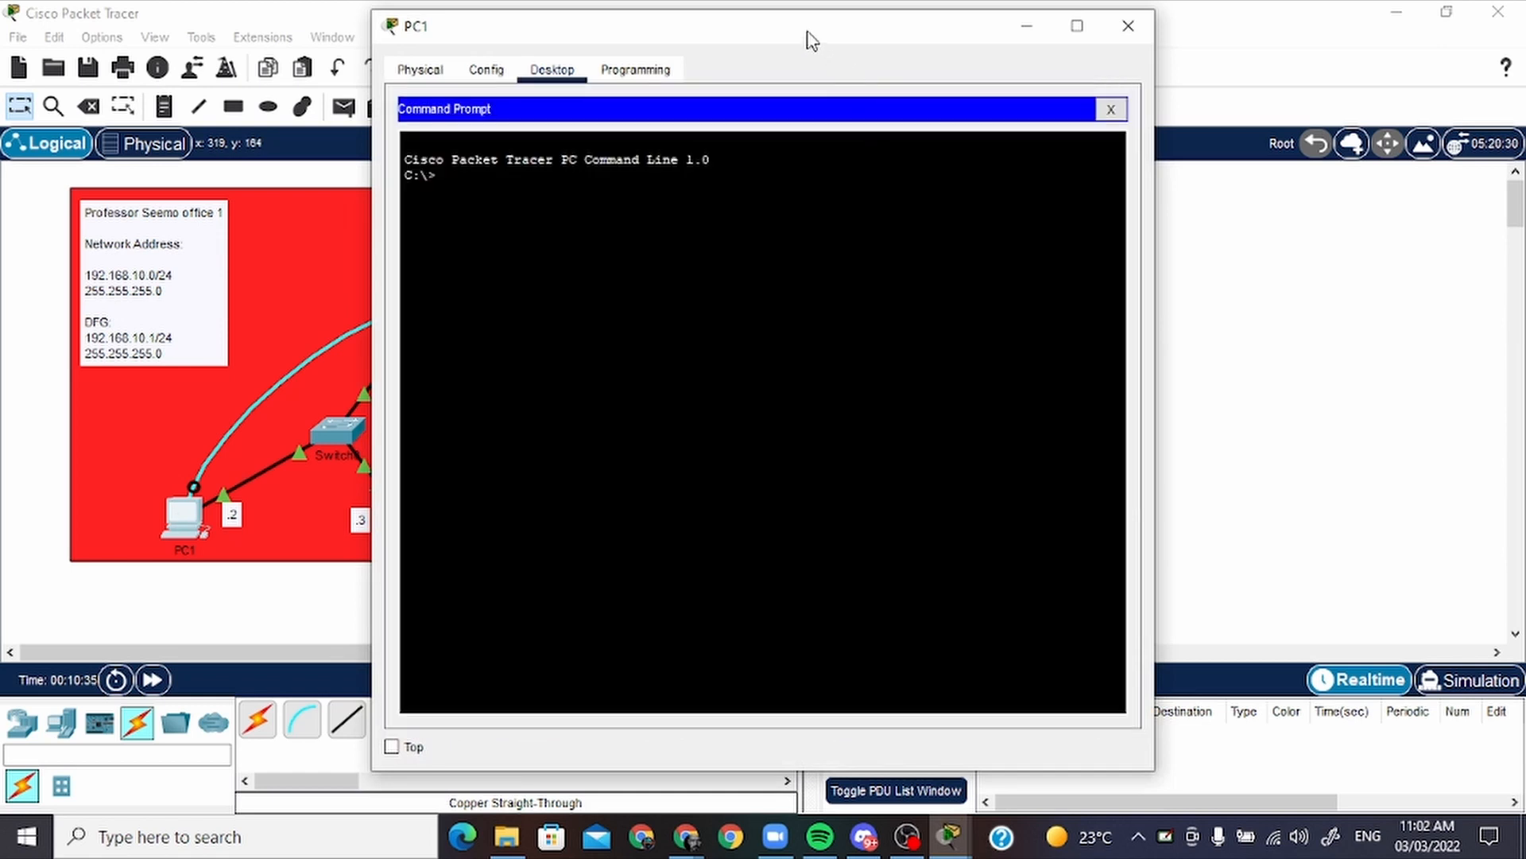
drag(808, 37, 1048, 73)
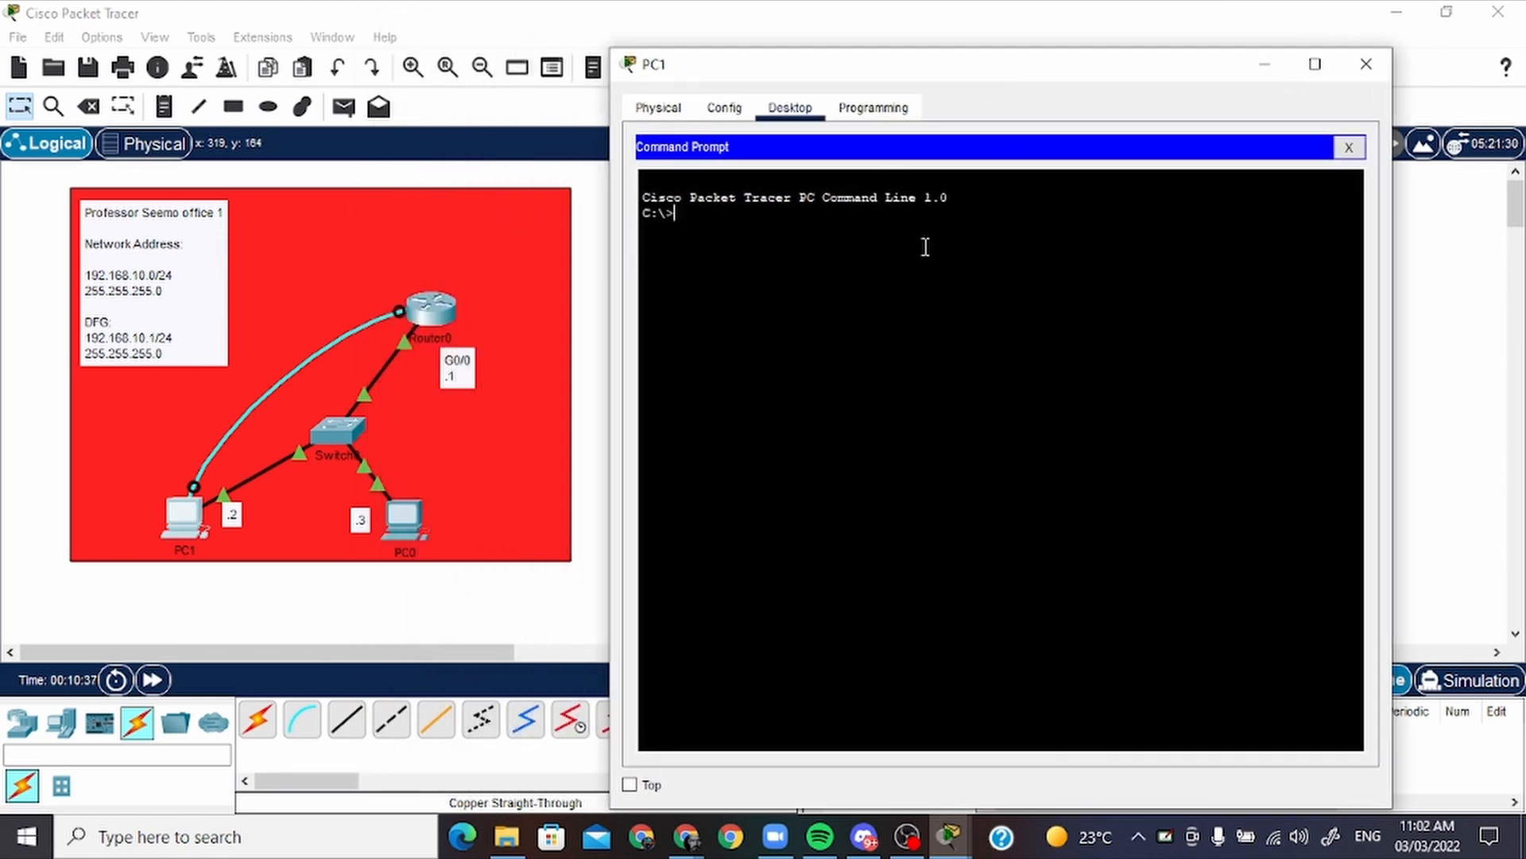
text(ping 192.168.10.3)
key(Return)
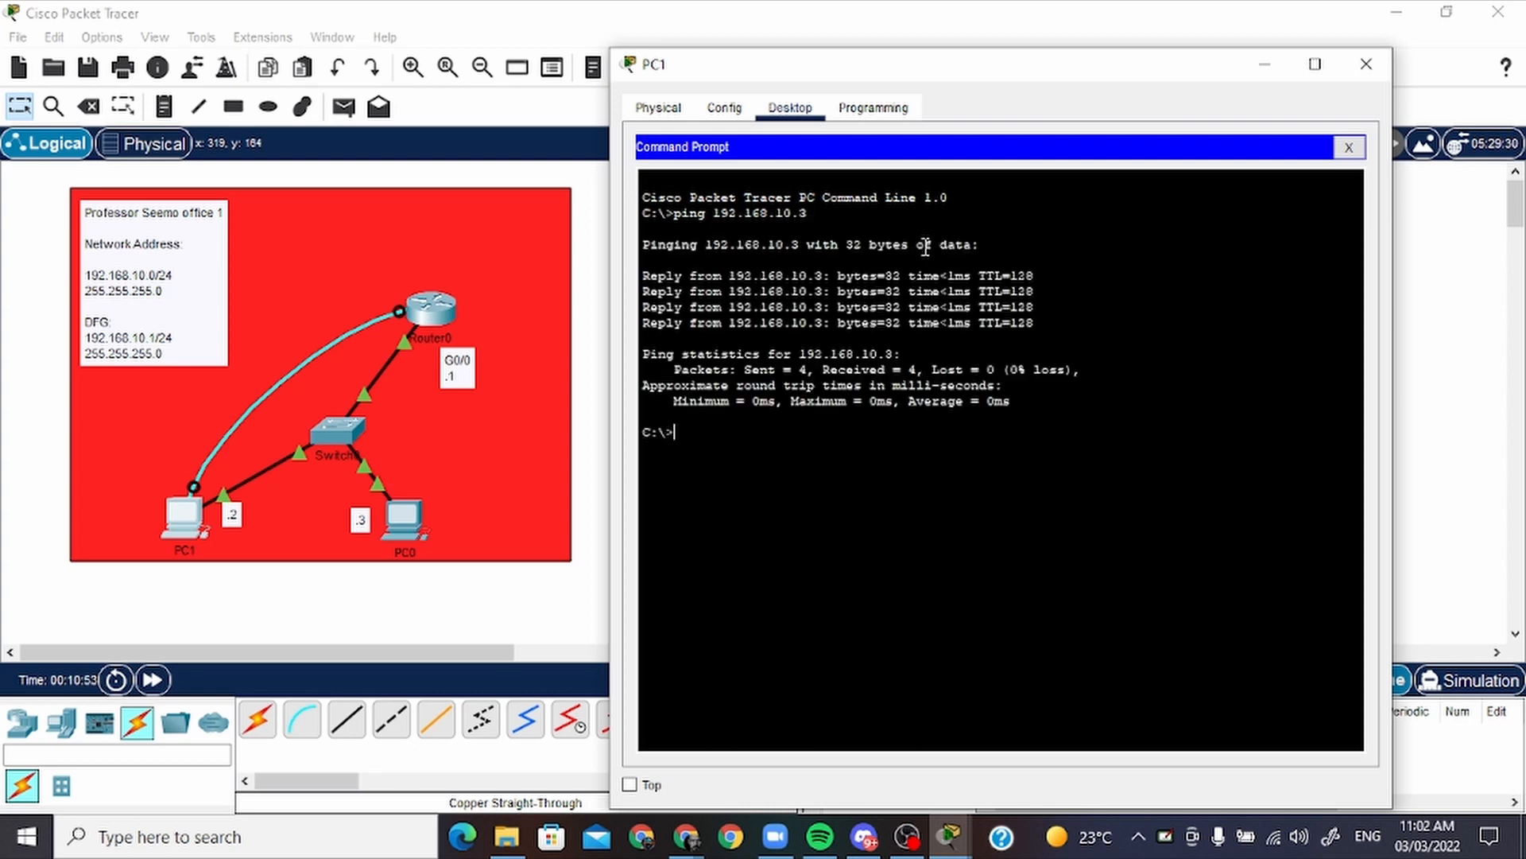
Ping the default gateway 192.168.10.1 from PC1 and minimise the PC1 window
key(Up)
key(BackSpace)
text(192.168.10.1)
key(Return)
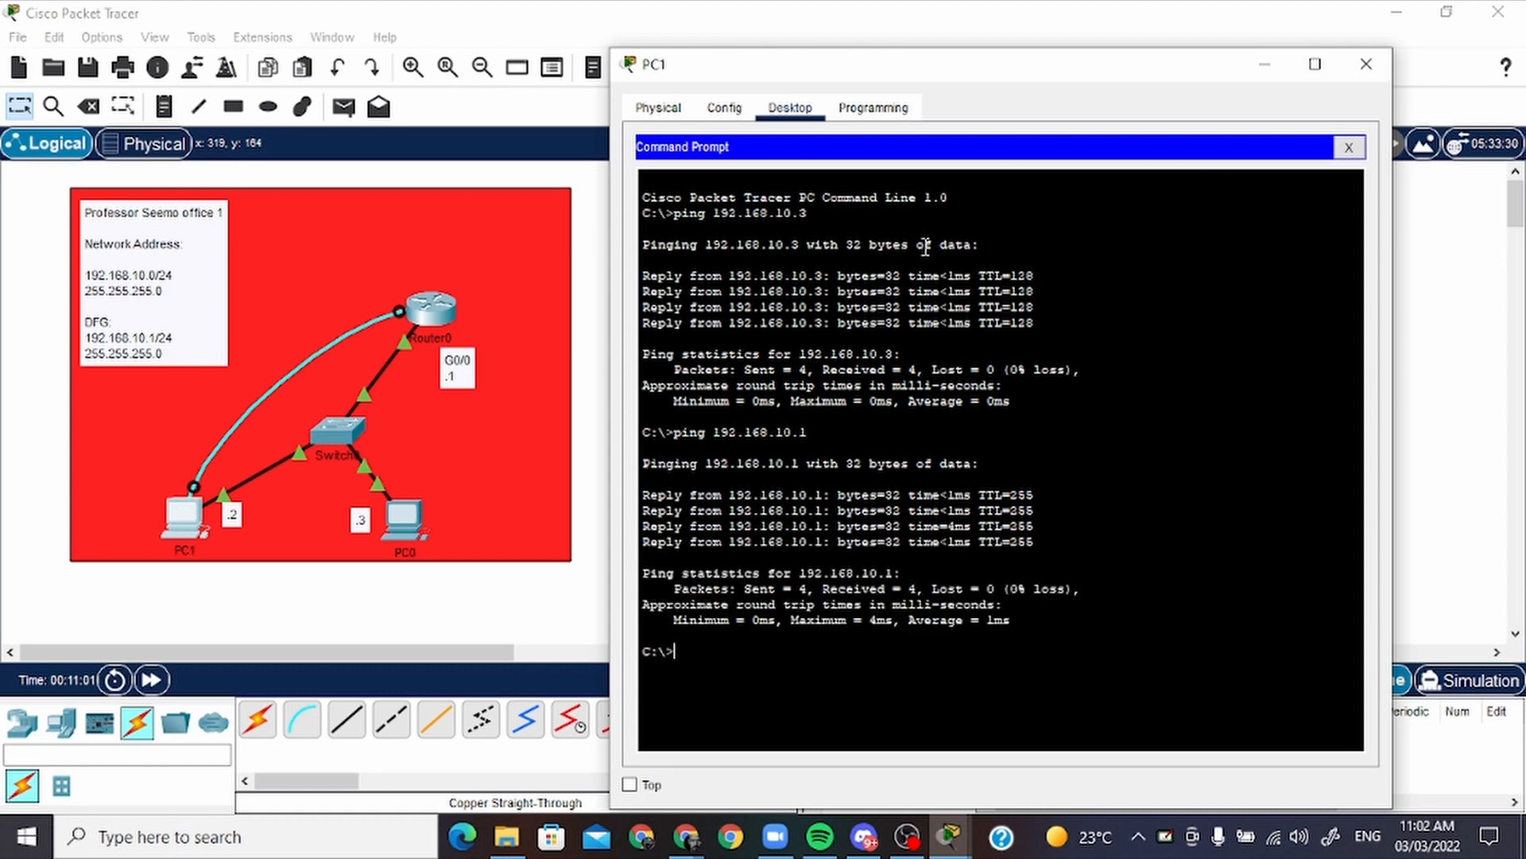
click(1264, 64)
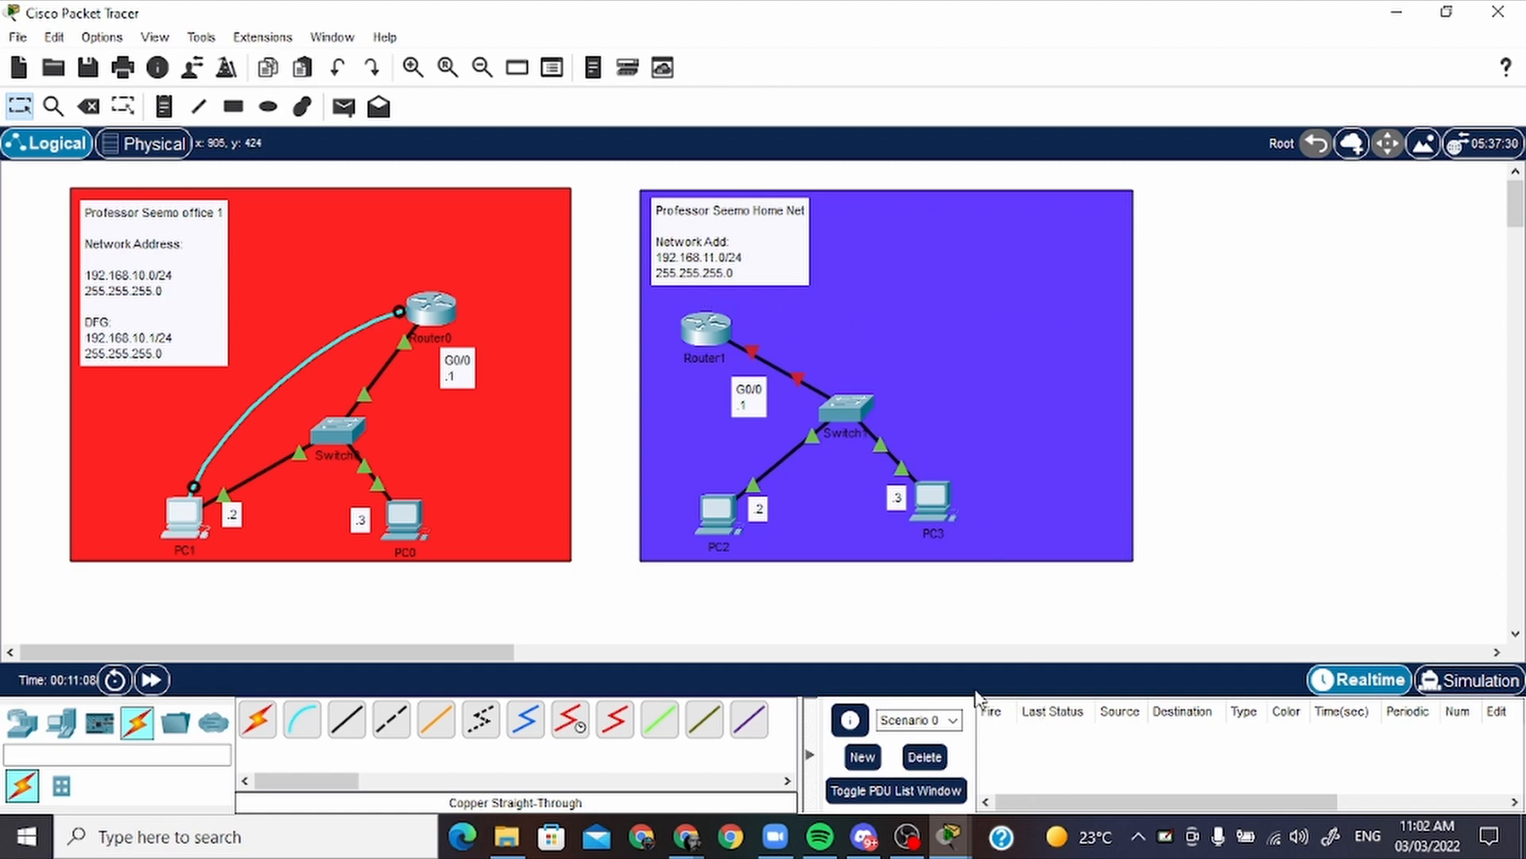
Send a simple PDU from Router0 to PC0 and fire it again to test connectivity
click(342, 108)
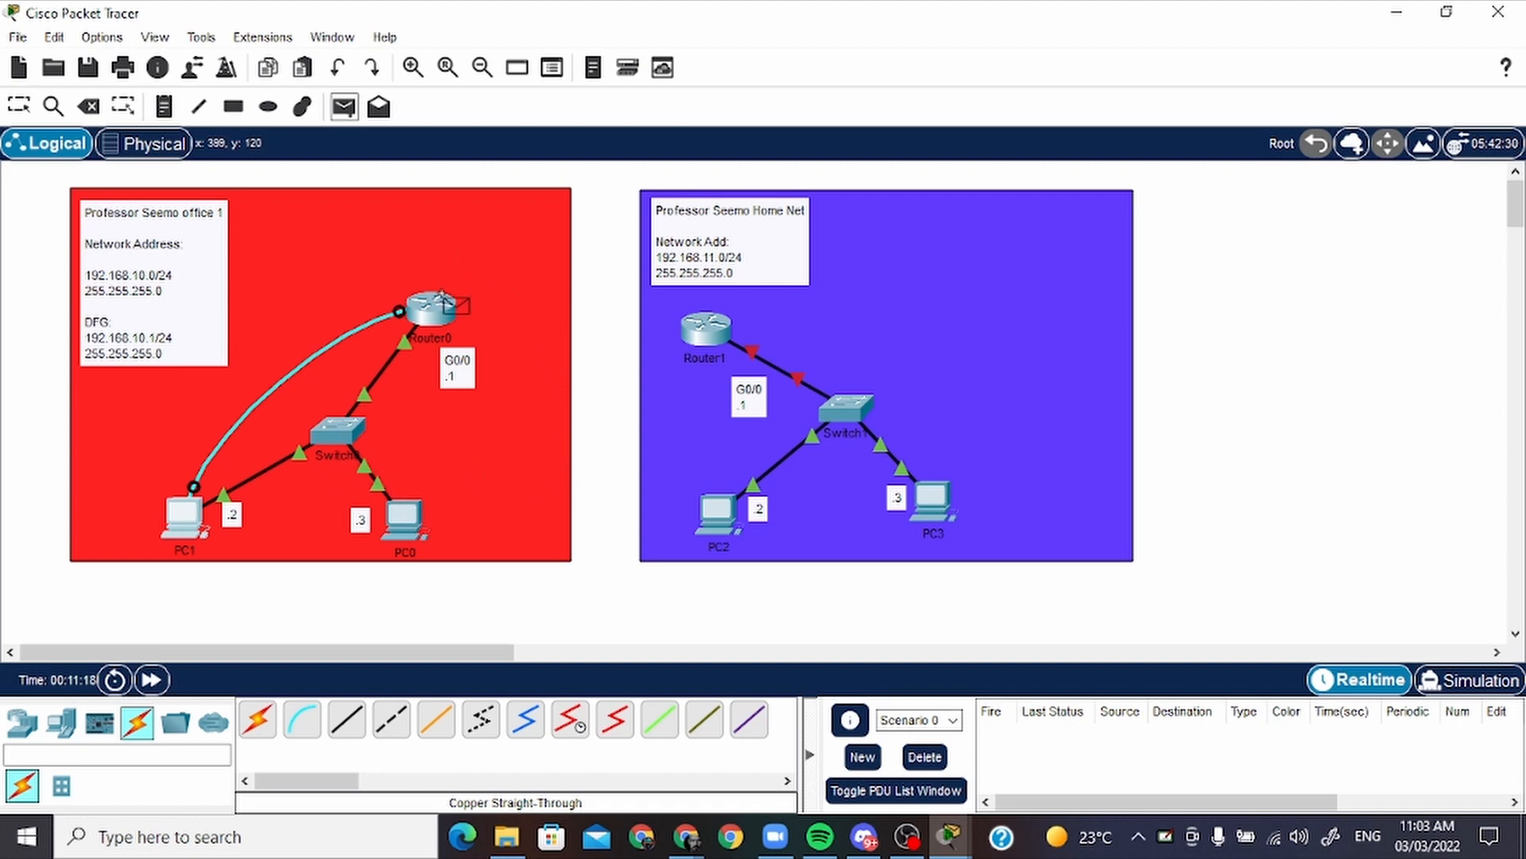
click(436, 322)
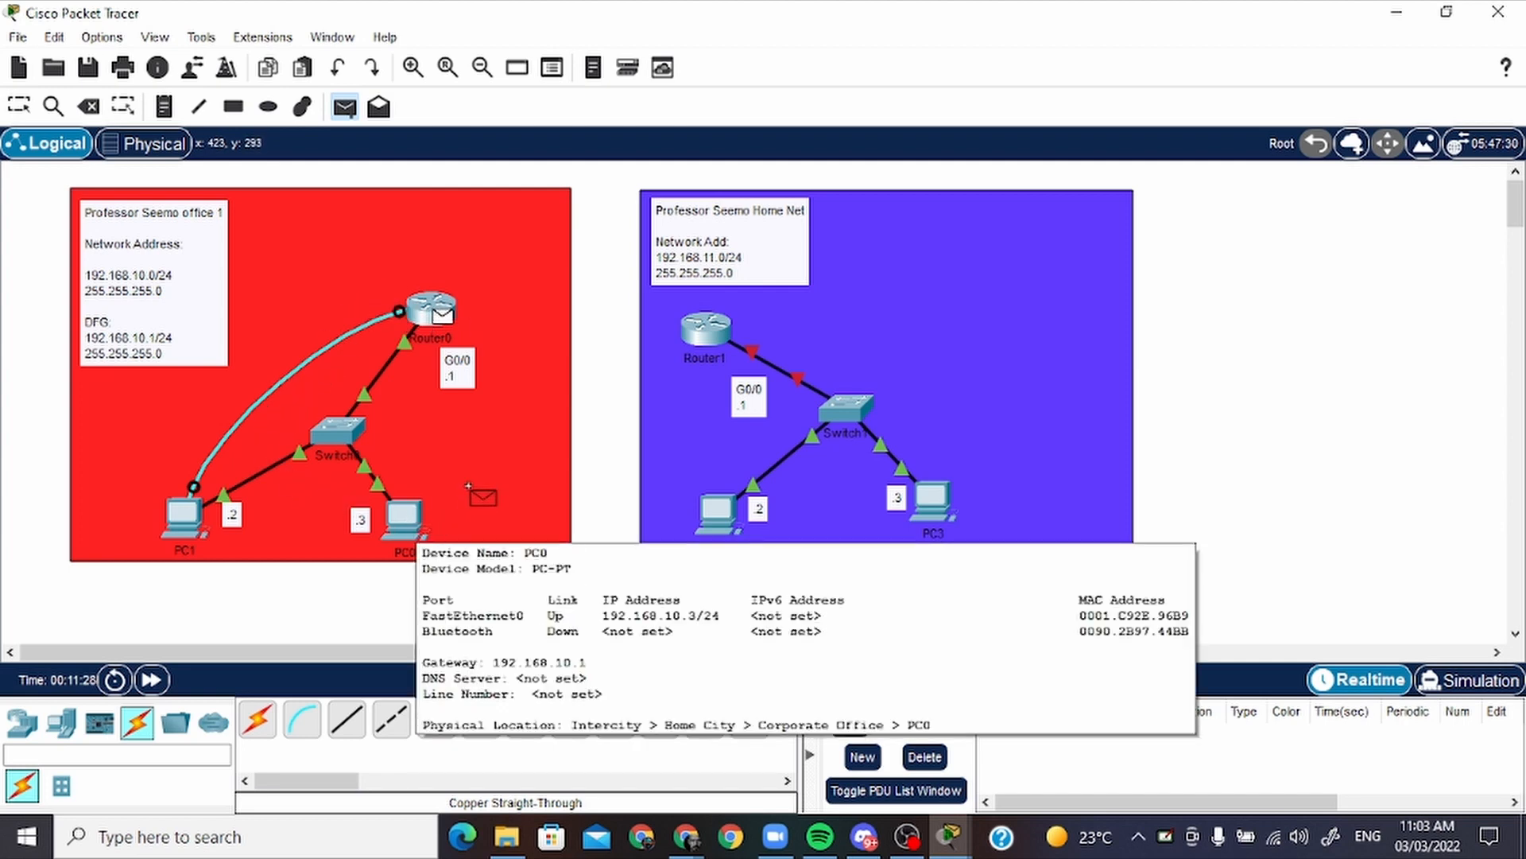
click(404, 518)
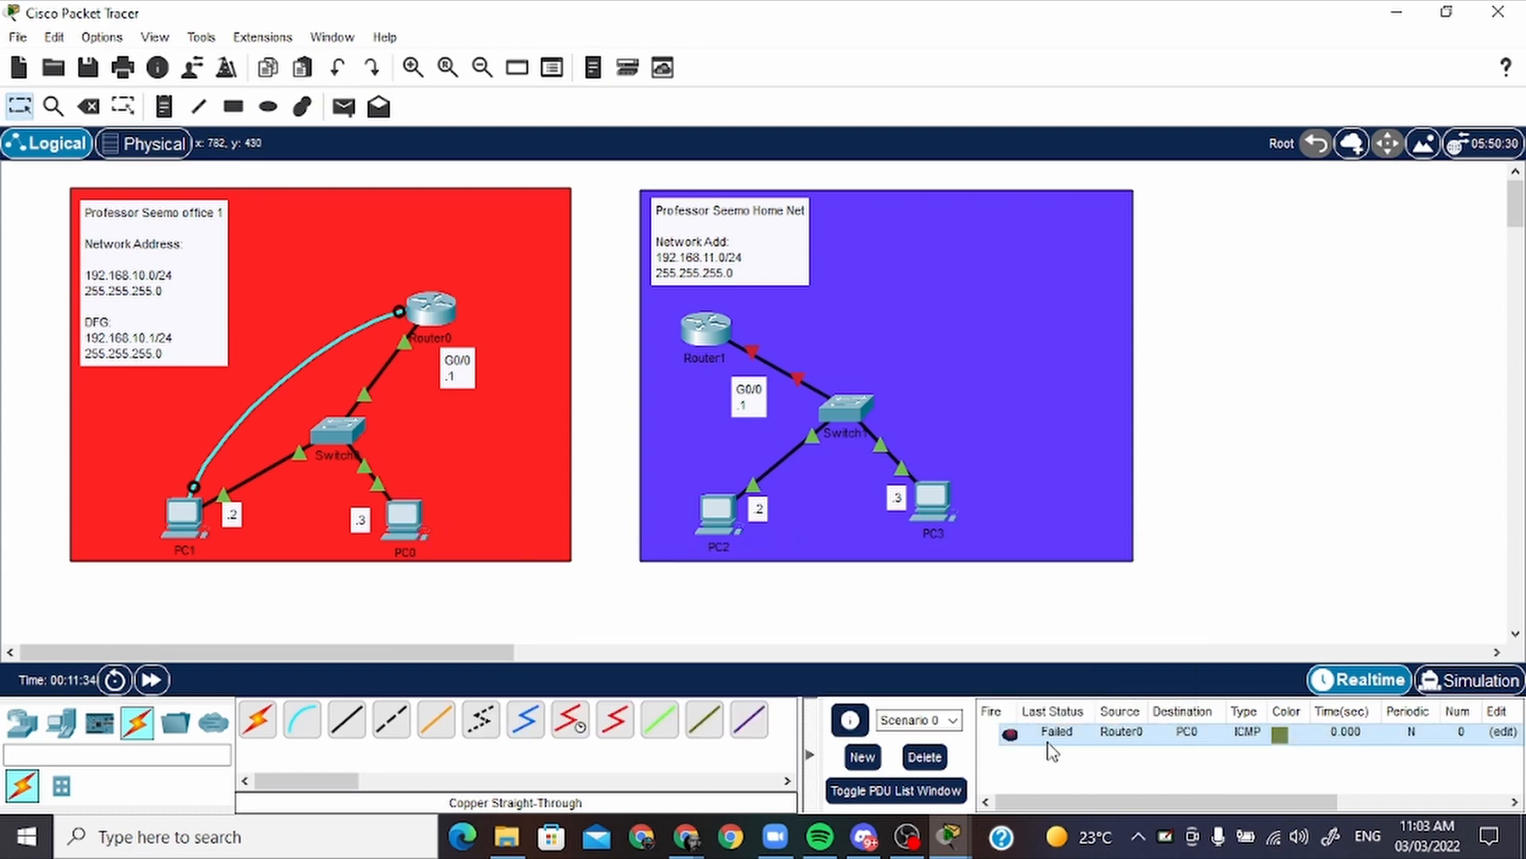
click(1012, 733)
double_click(1012, 735)
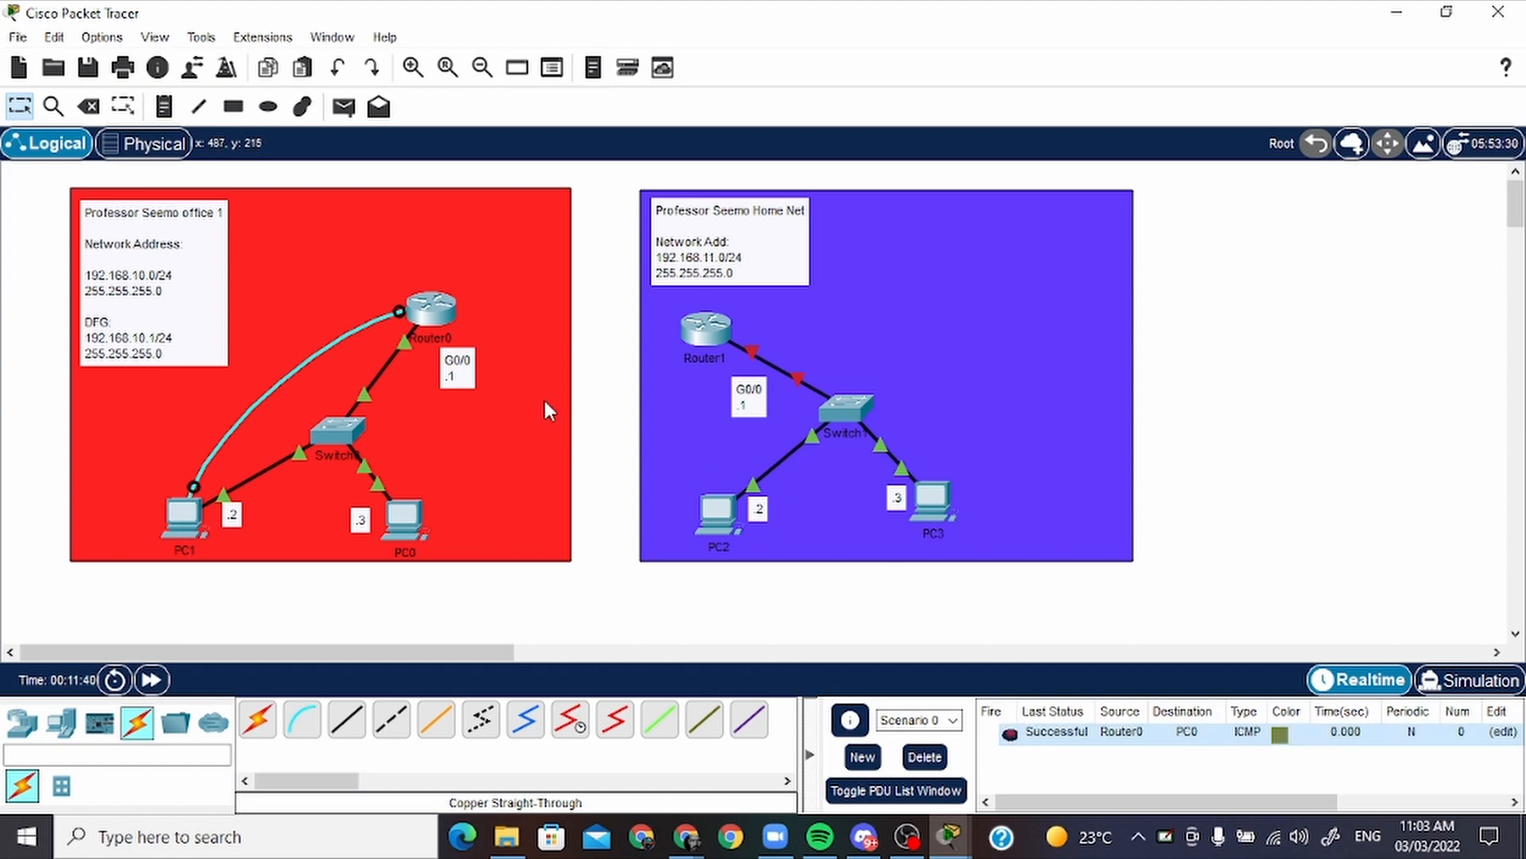
Shift Router0 slightly up and away from Switch0, and place its G0/0 note directly beneath it
drag(442, 313, 469, 310)
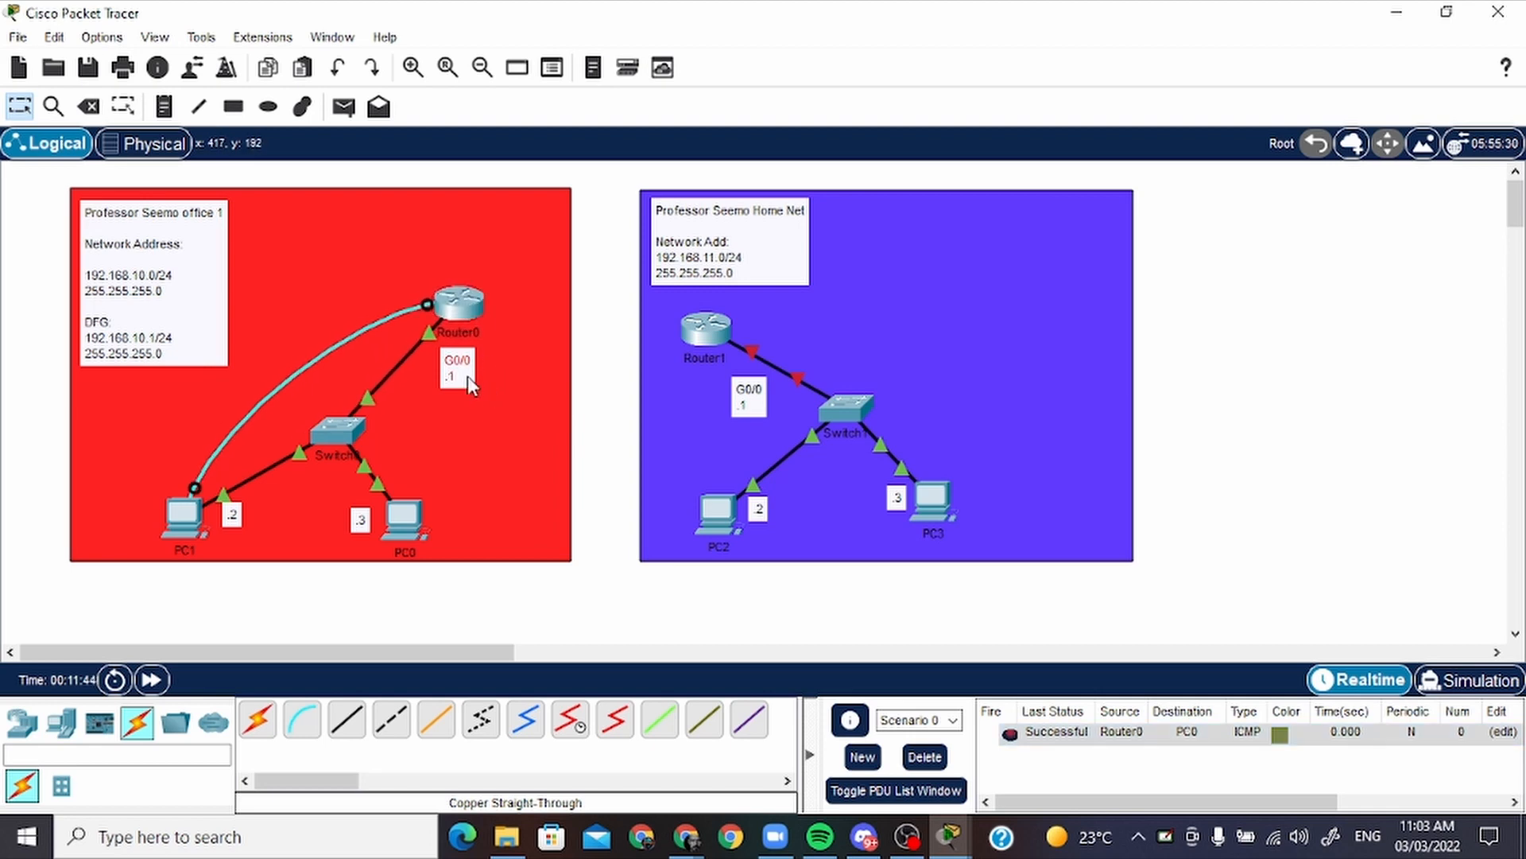
drag(468, 375, 481, 378)
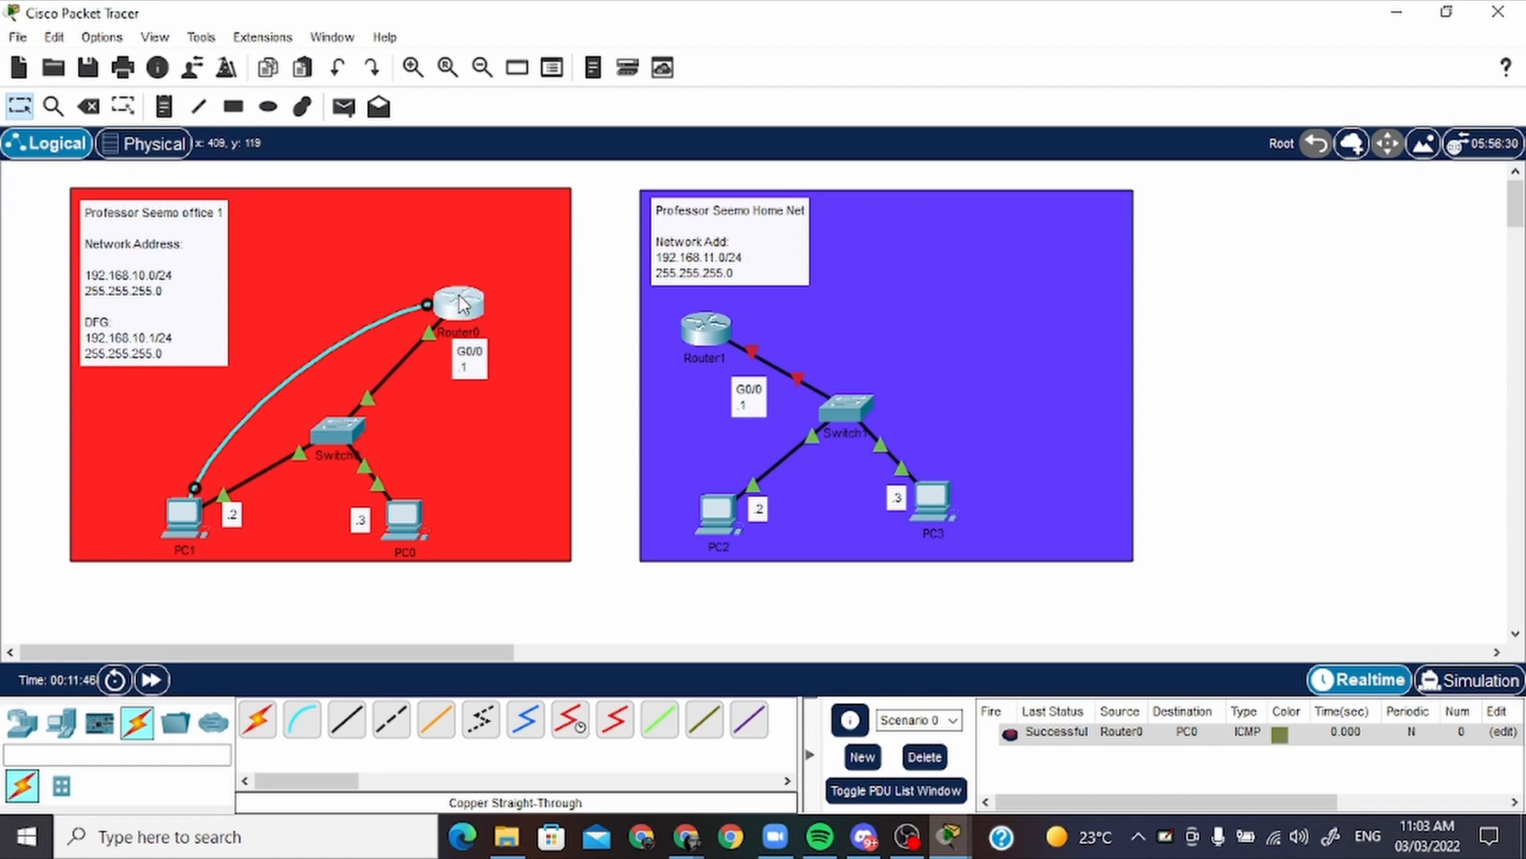
drag(468, 304, 456, 289)
click(472, 357)
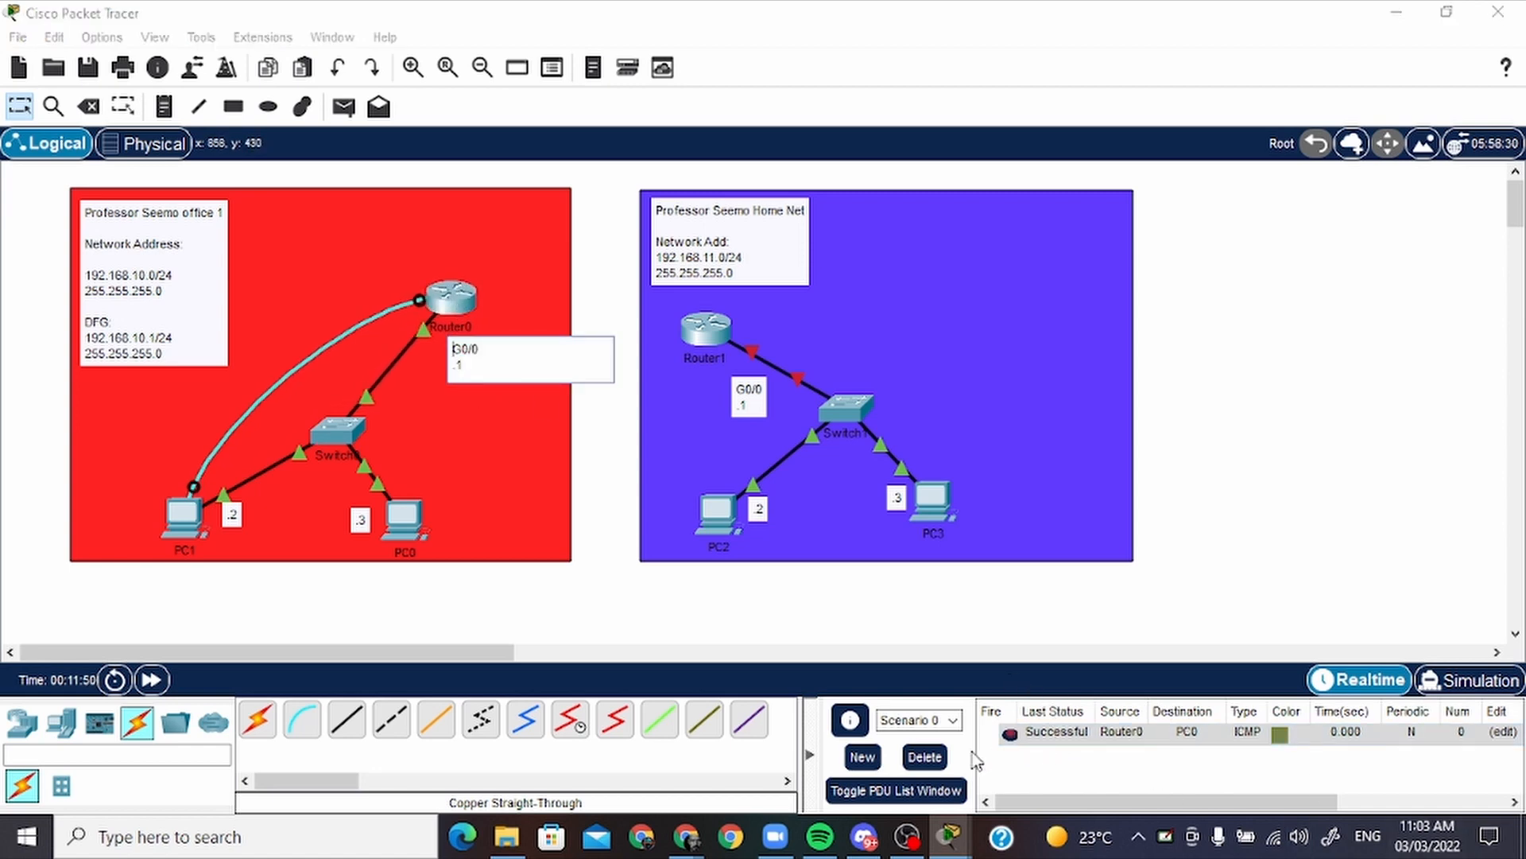
Delete the PDU test scenario, and nudge Router1 and its G0/0 note closer together
click(932, 766)
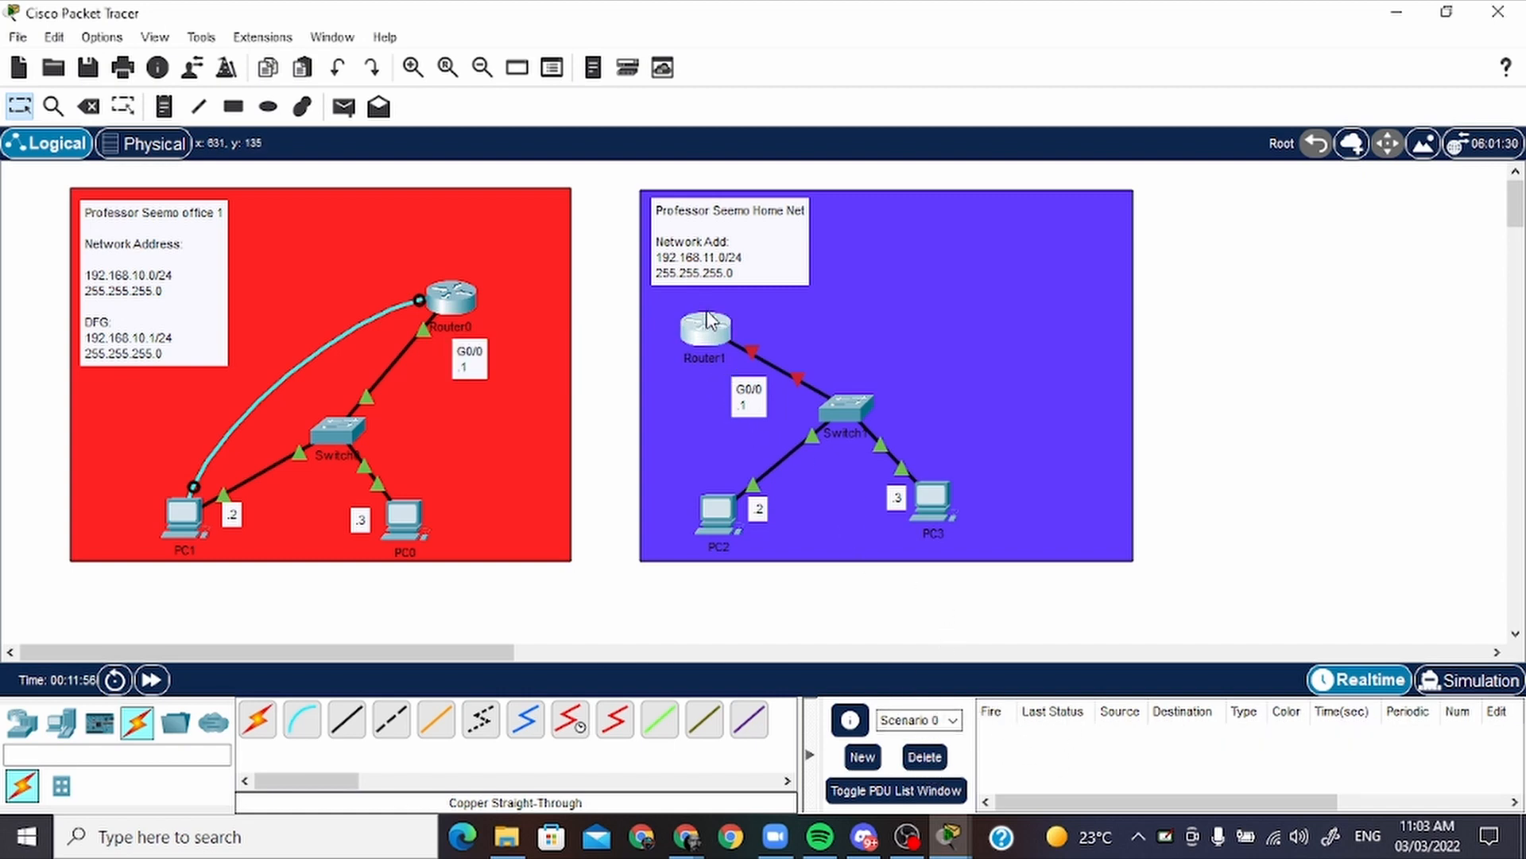
drag(709, 328, 709, 334)
drag(757, 397, 754, 394)
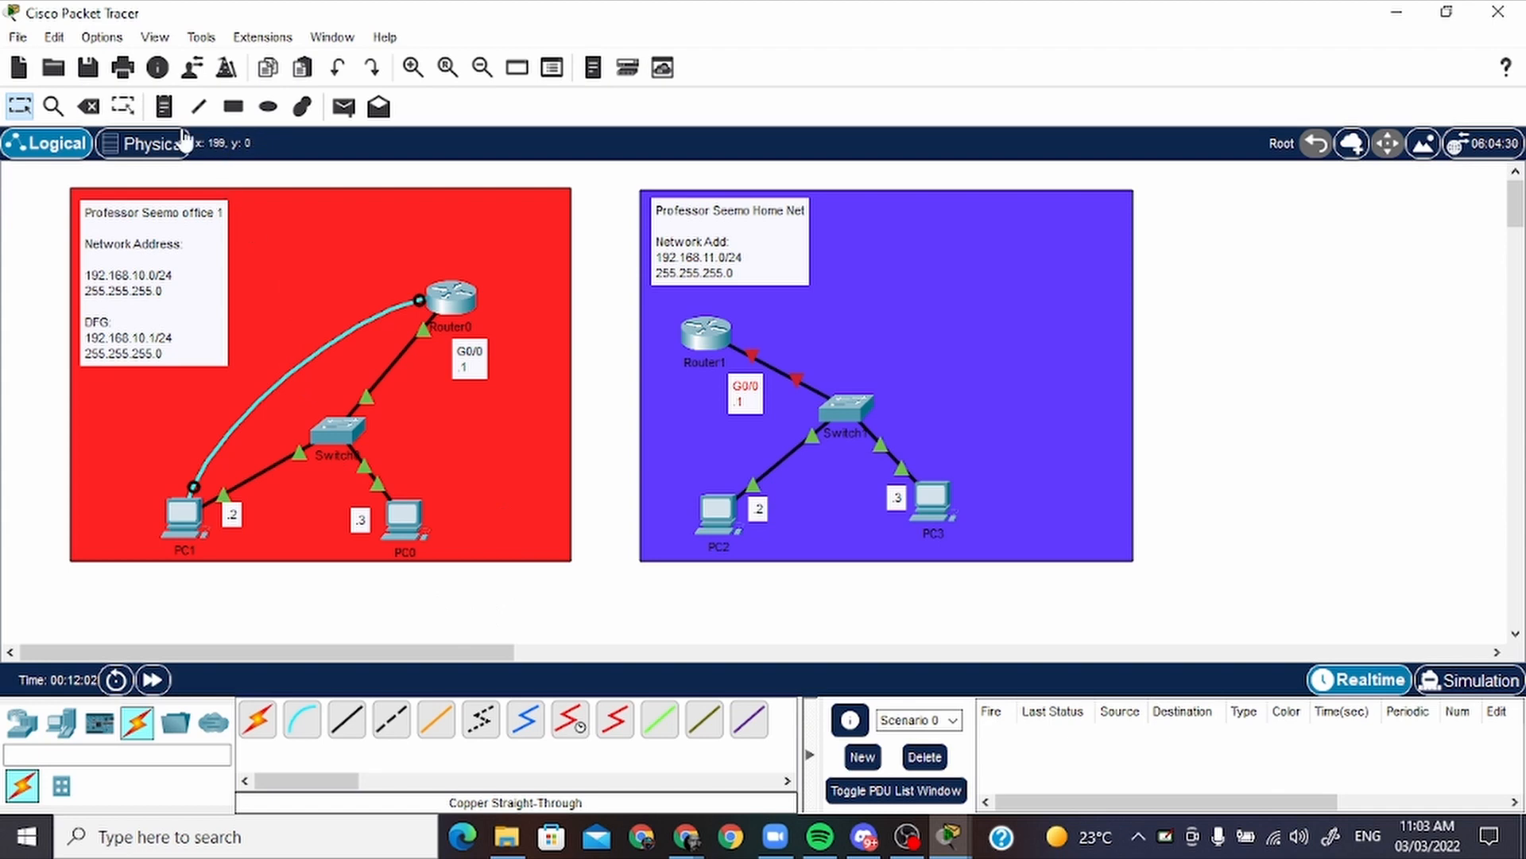
Connect PC2's RS 232 port to Router1's Console port with a console cable
click(302, 720)
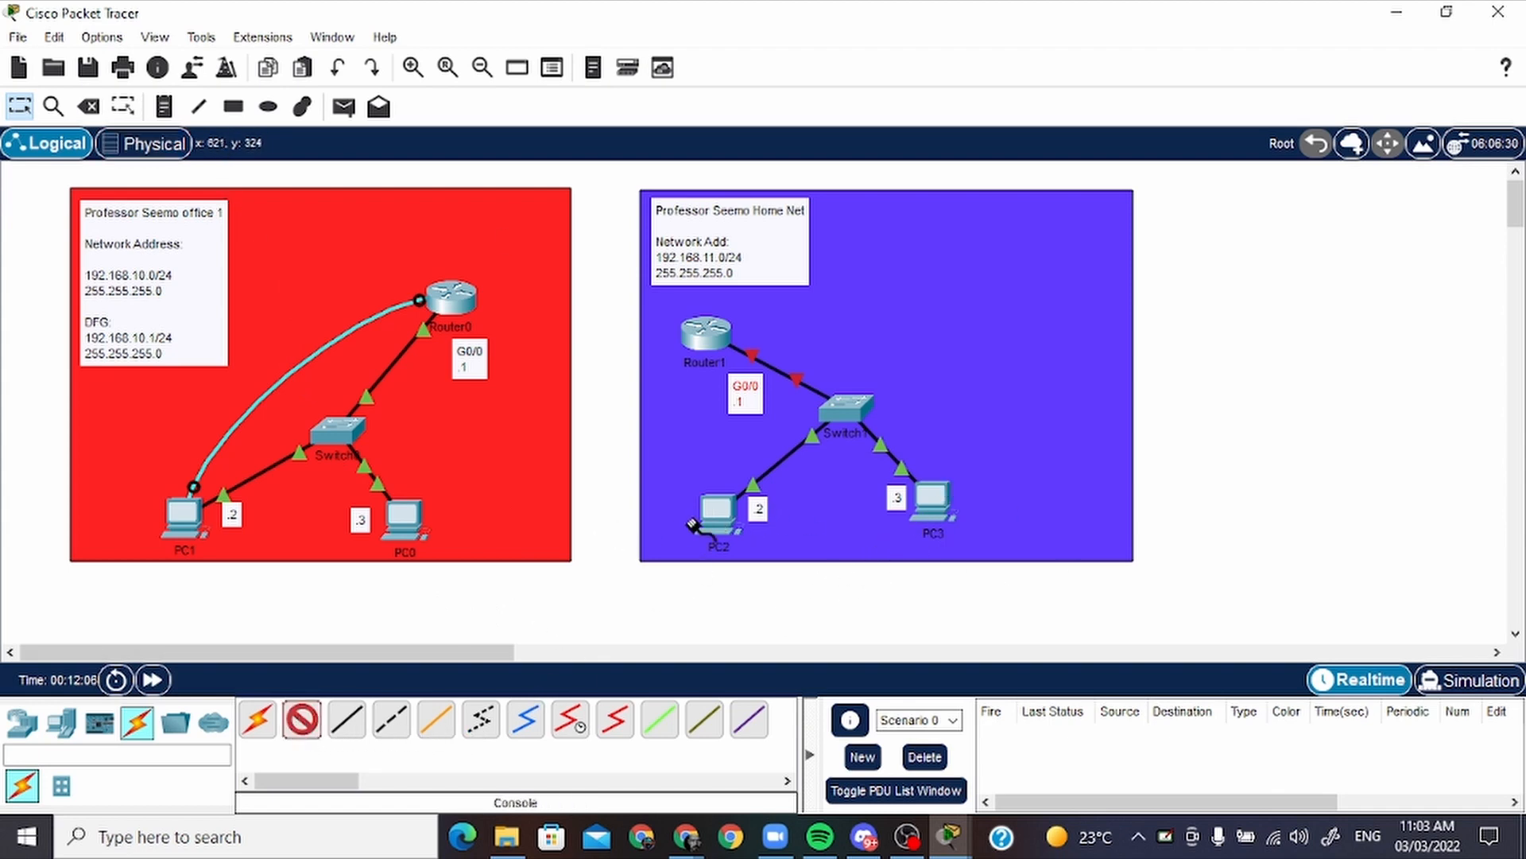
click(719, 521)
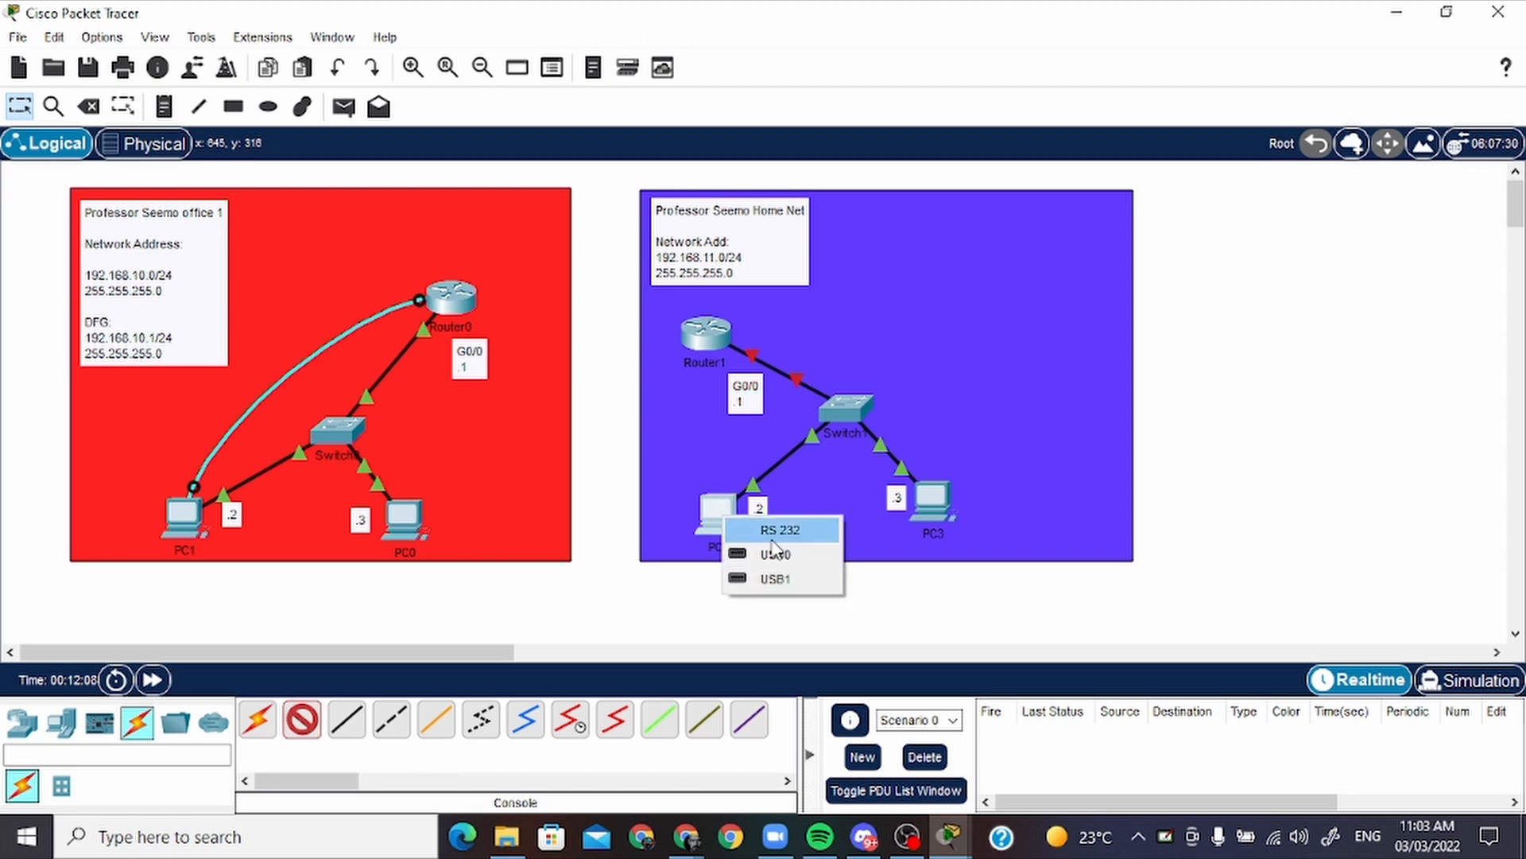
click(811, 530)
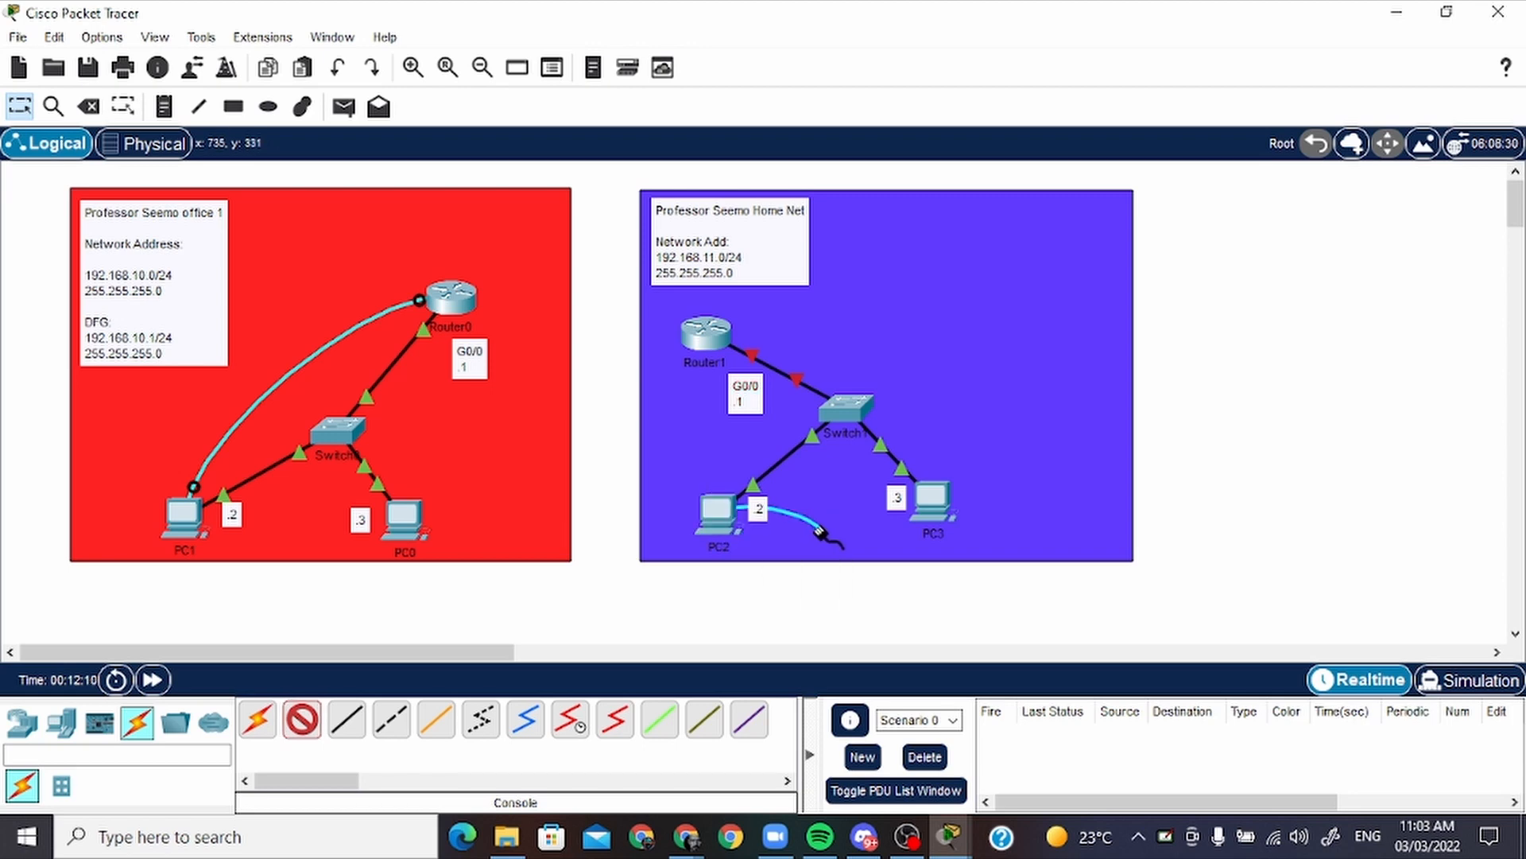
click(701, 332)
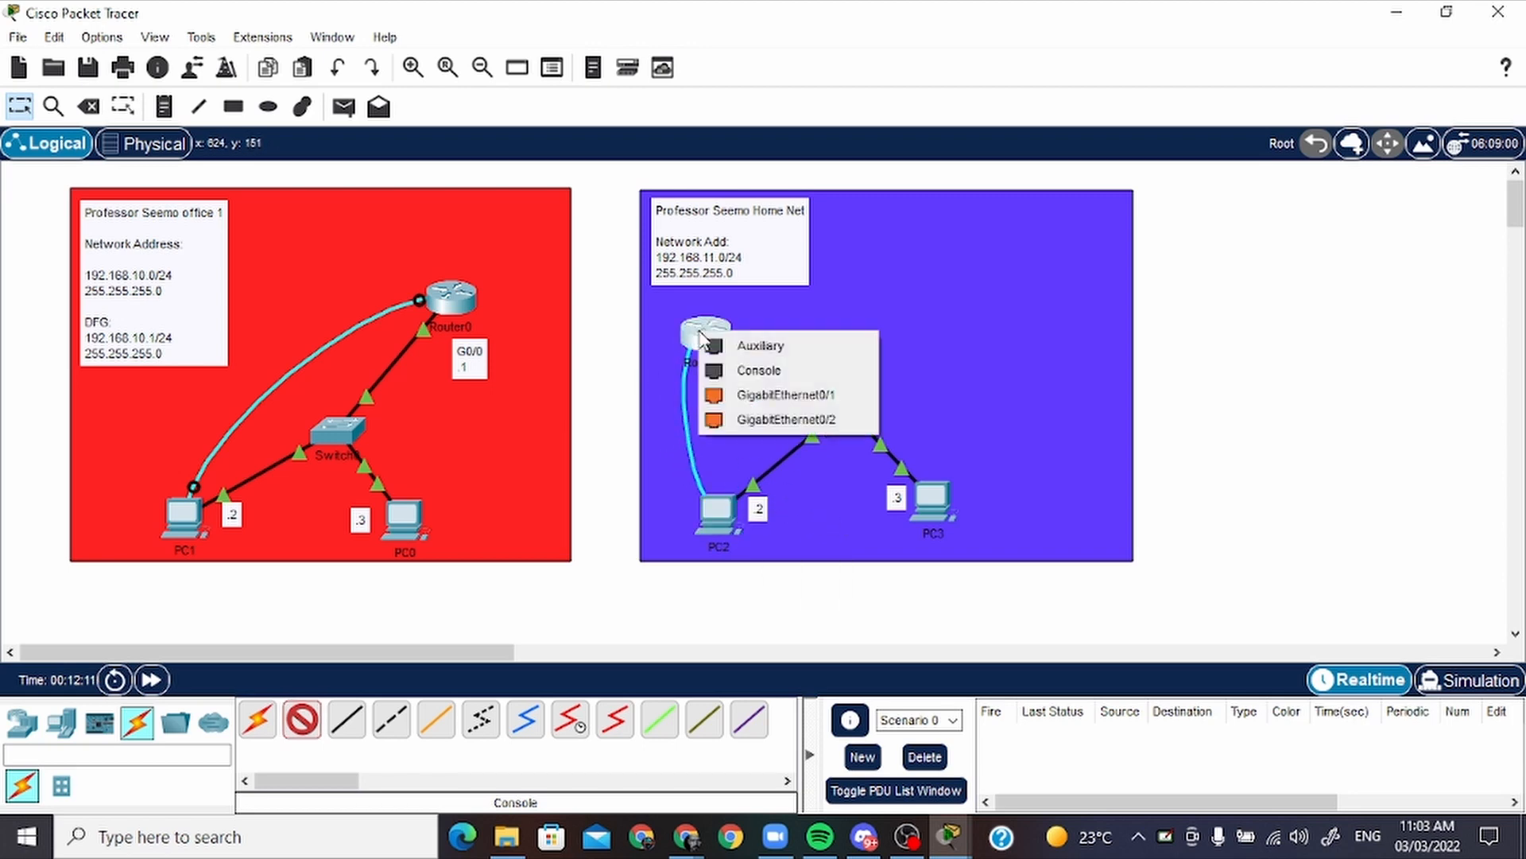
click(754, 372)
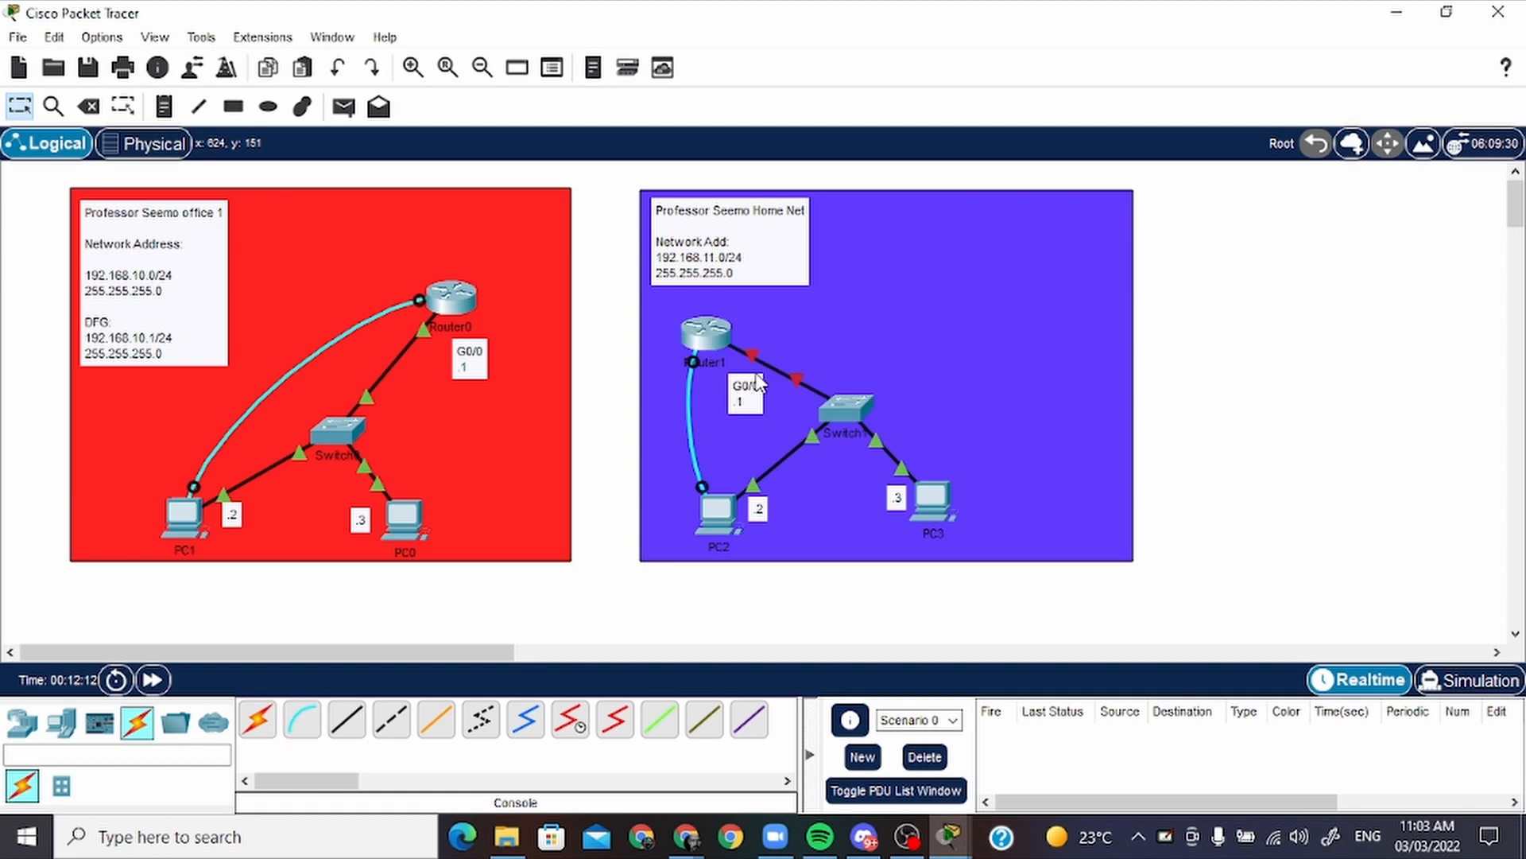
Start a terminal session from PC2 to Router1 with the default port settings and answer no to the initial configuration dialog
click(720, 512)
click(572, 71)
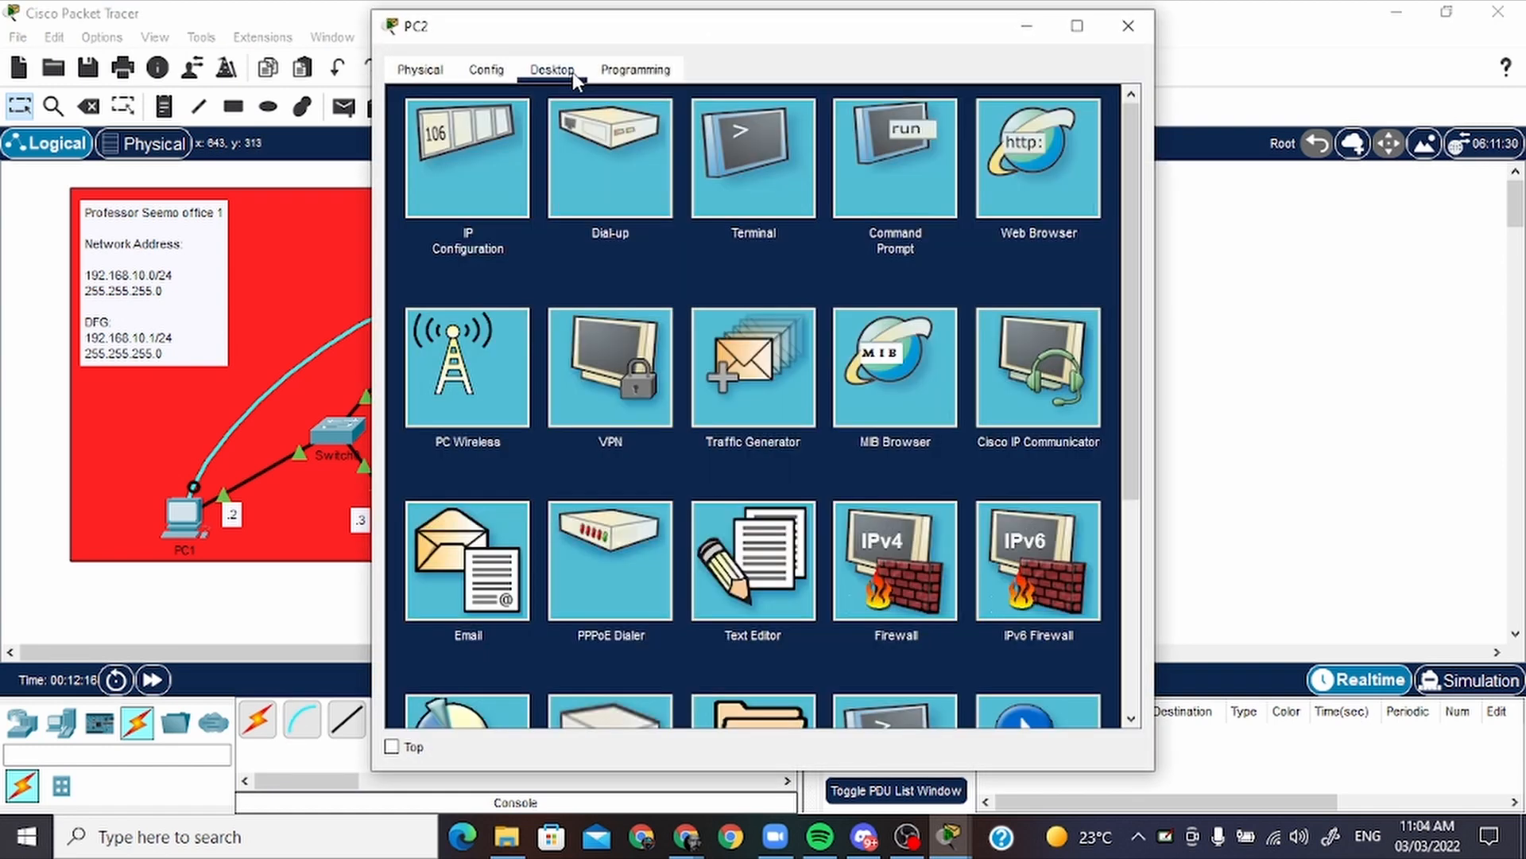
click(782, 139)
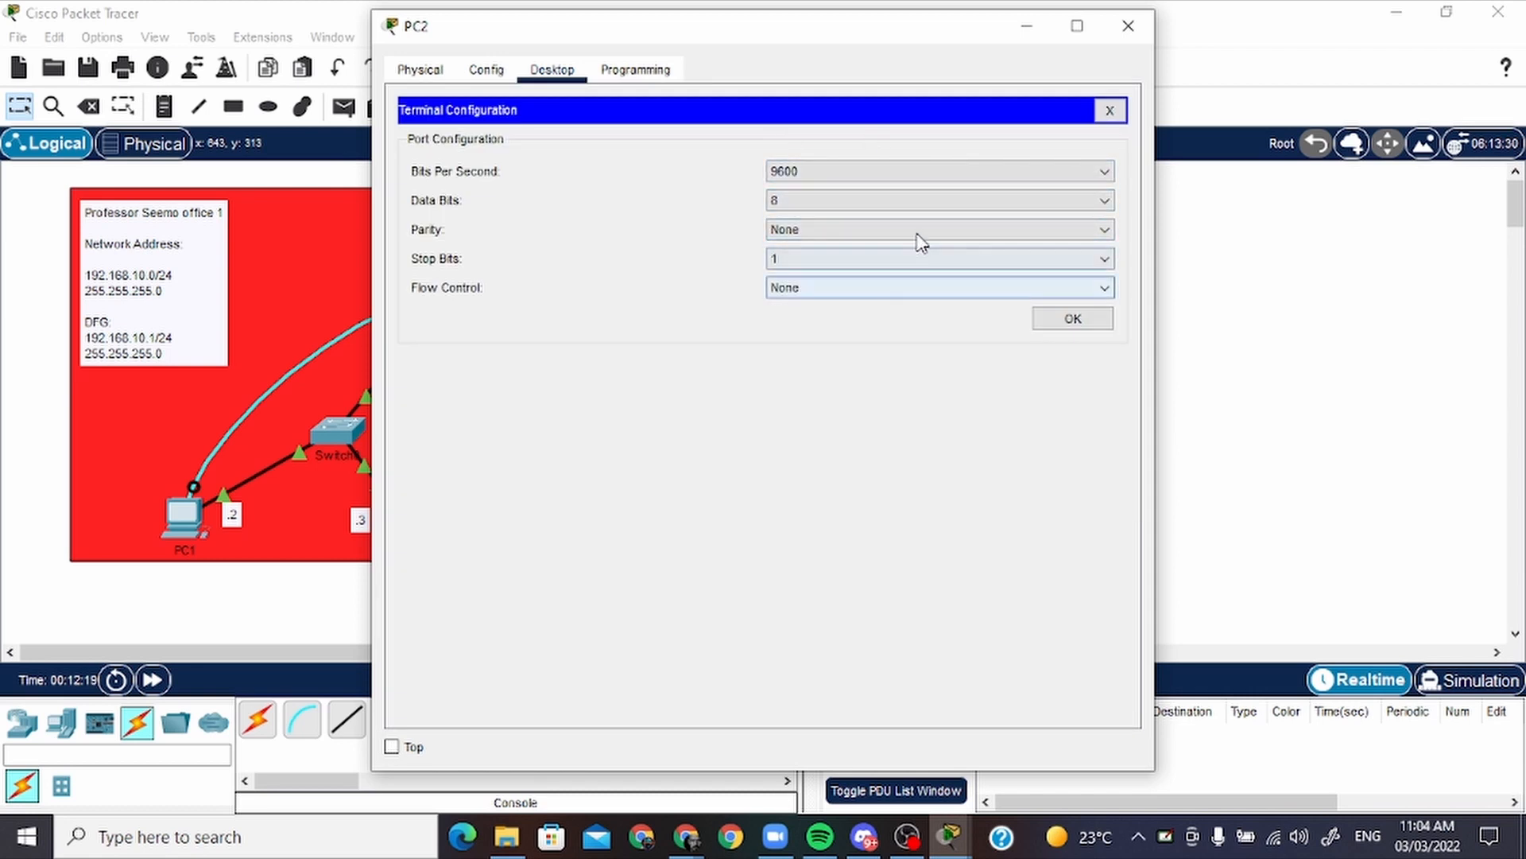
click(1079, 321)
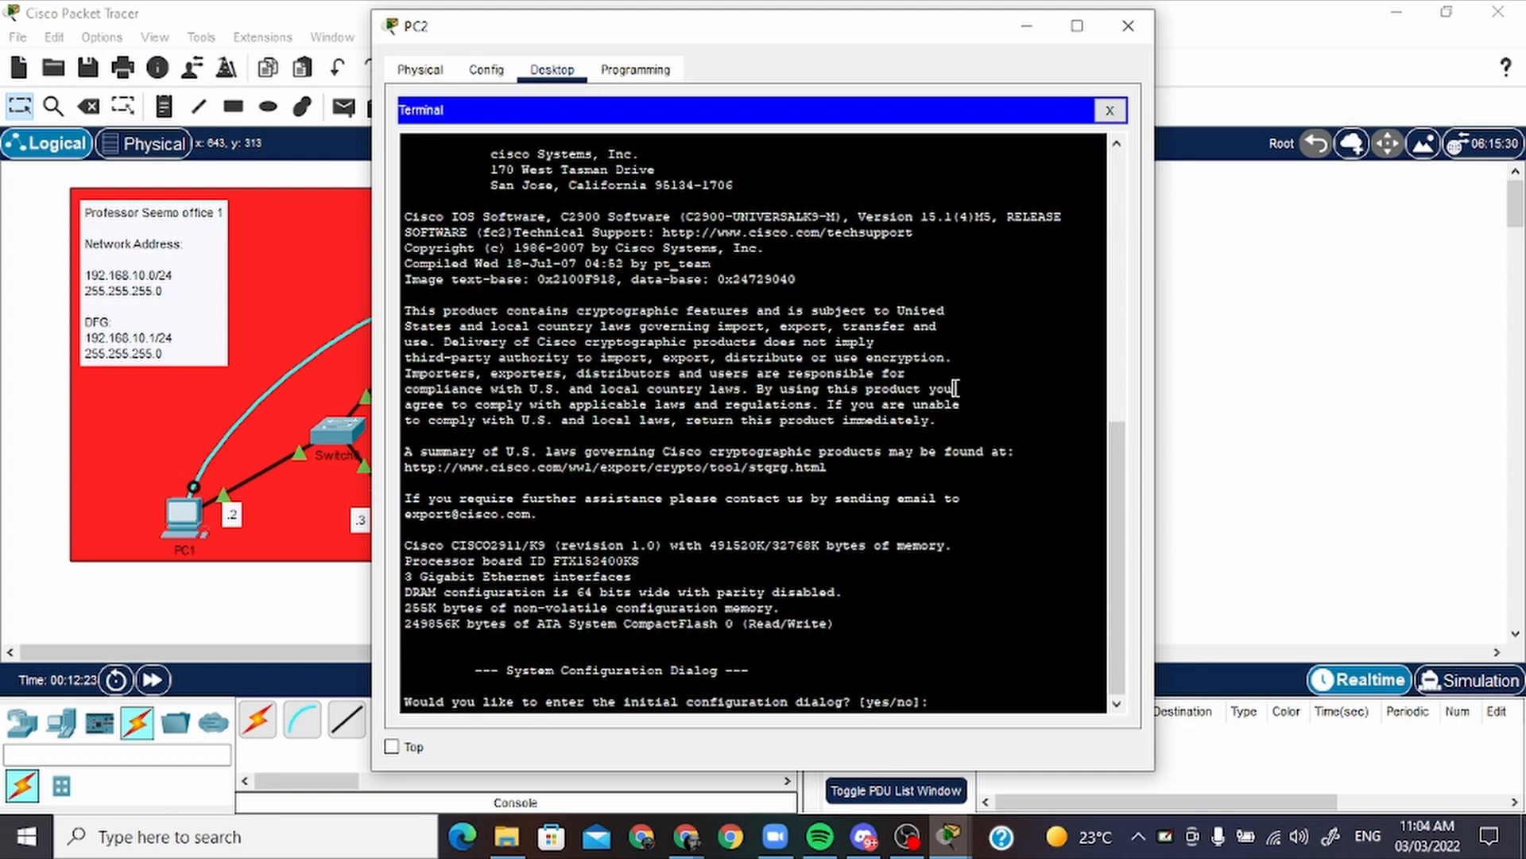
text(no)
key(Return)
key(Return)
key(Return)
key(Return)
key(Return)
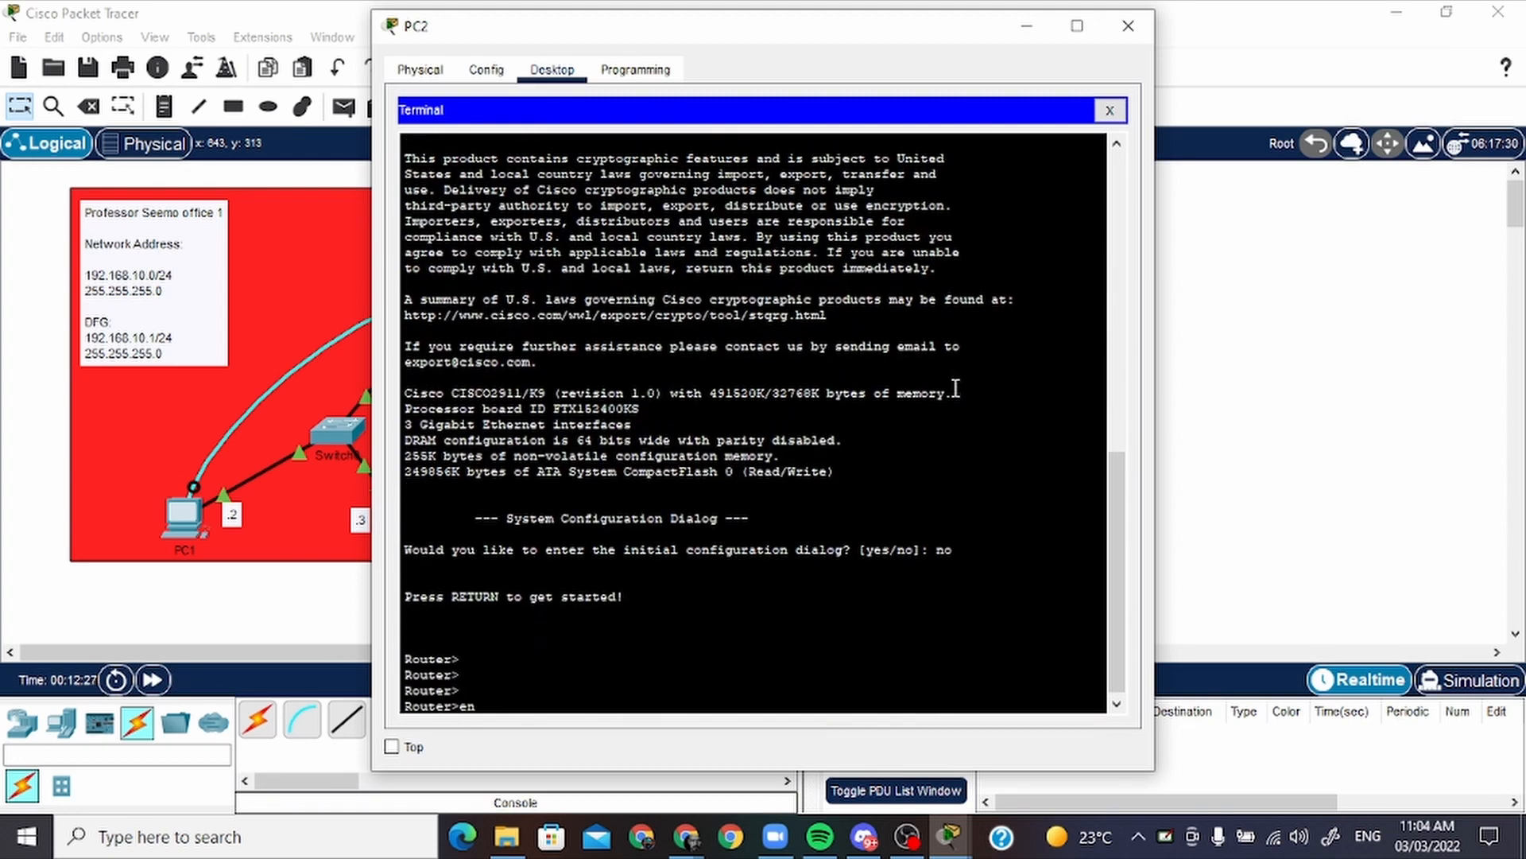
Enter privileged mode with "en" and global configuration mode with "conf t" on Router1
key(Return)
key(Return)
key(Return)
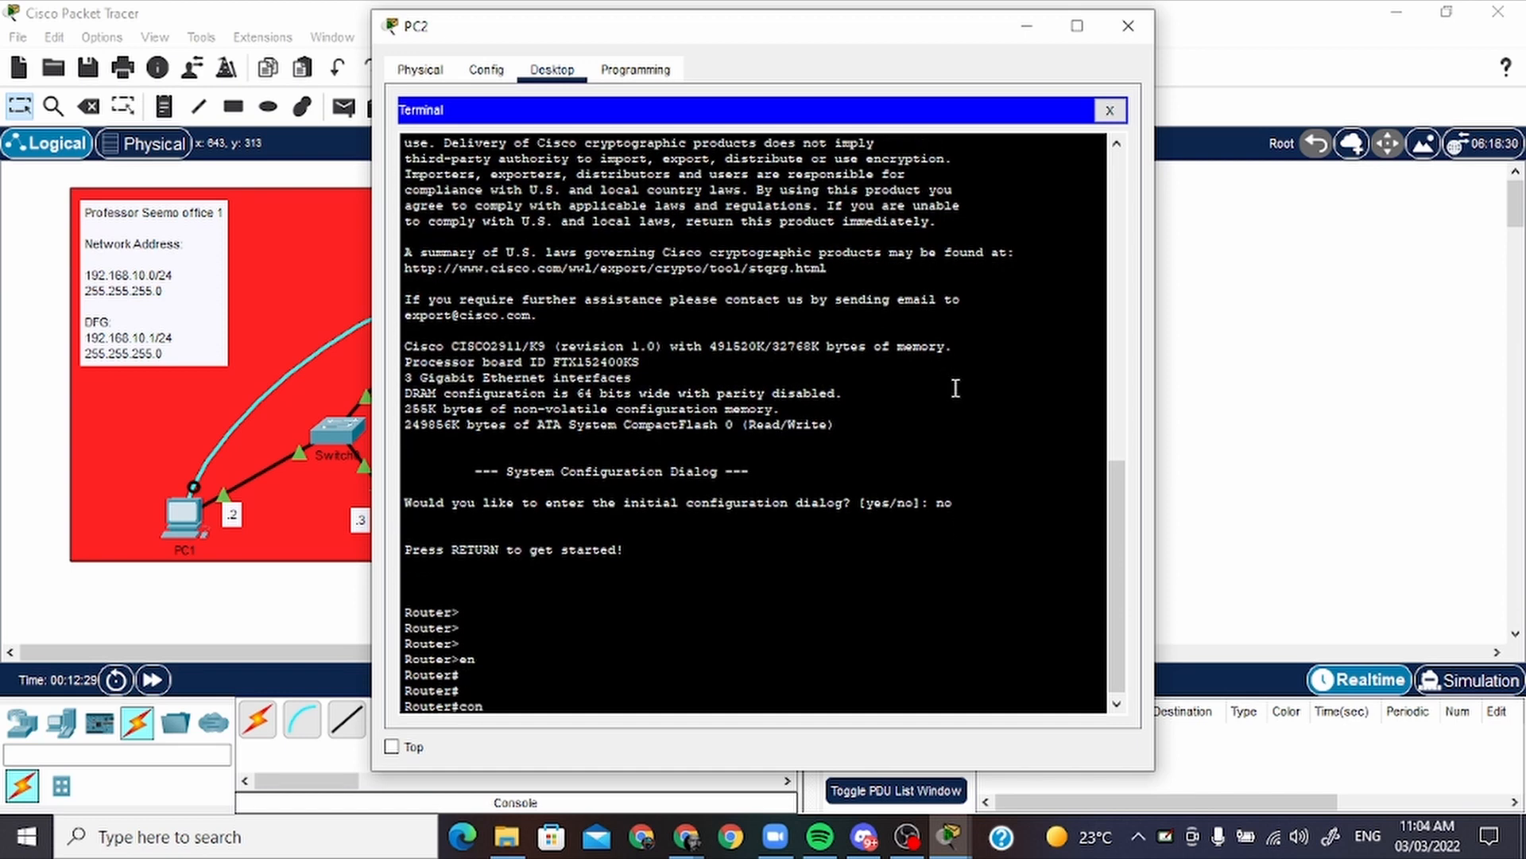
text(conf t)
key(Return)
Enter interface configuration mode for Router1's GigabitEthernet0/0 with "int g0/0"
key(Return)
key(Return)
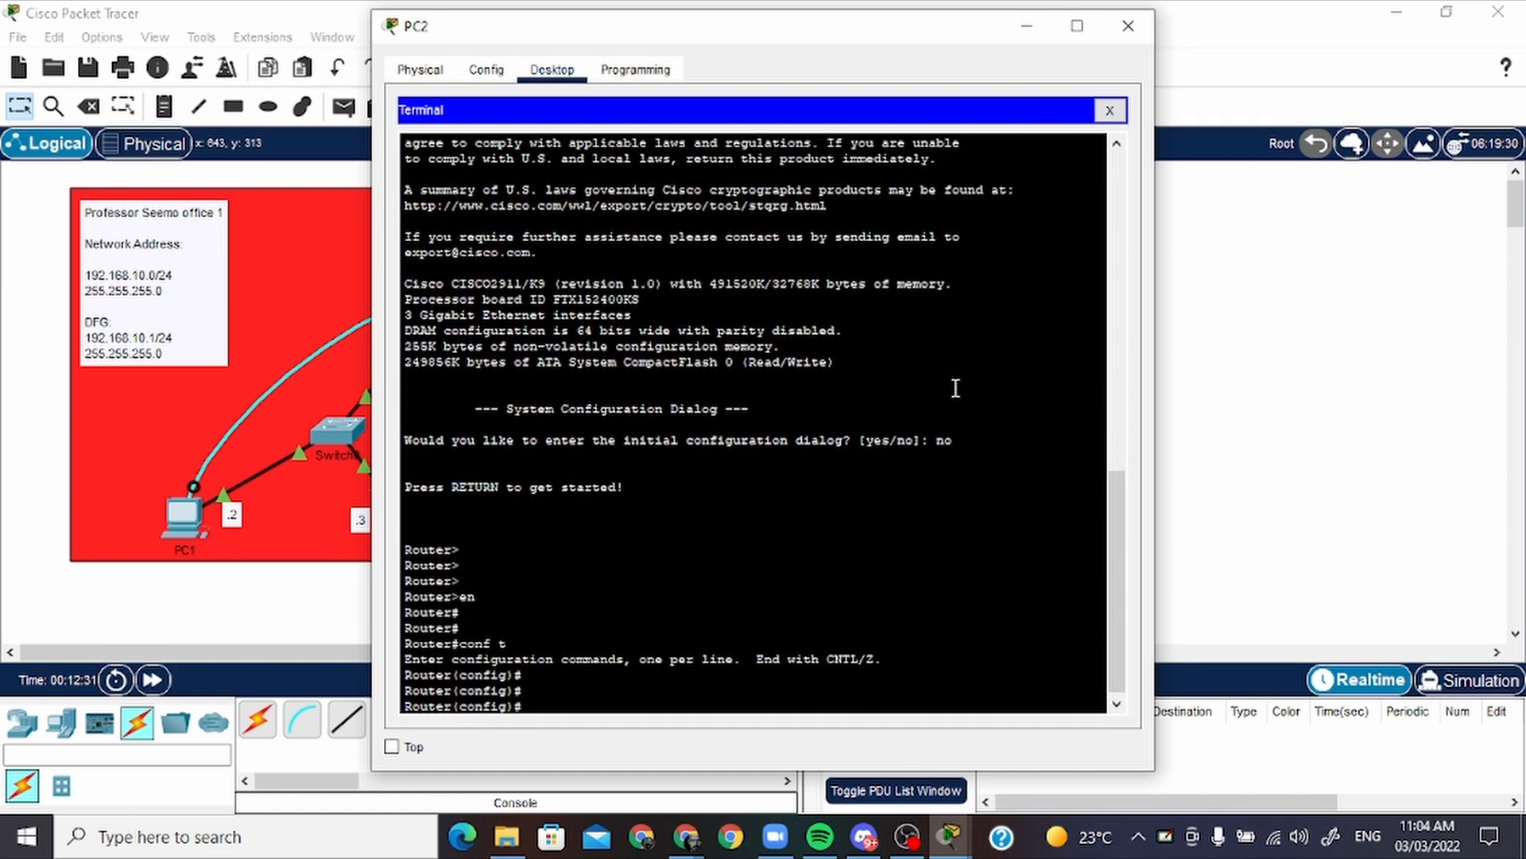
text(ing g0/0)
key(Return)
key(Up)
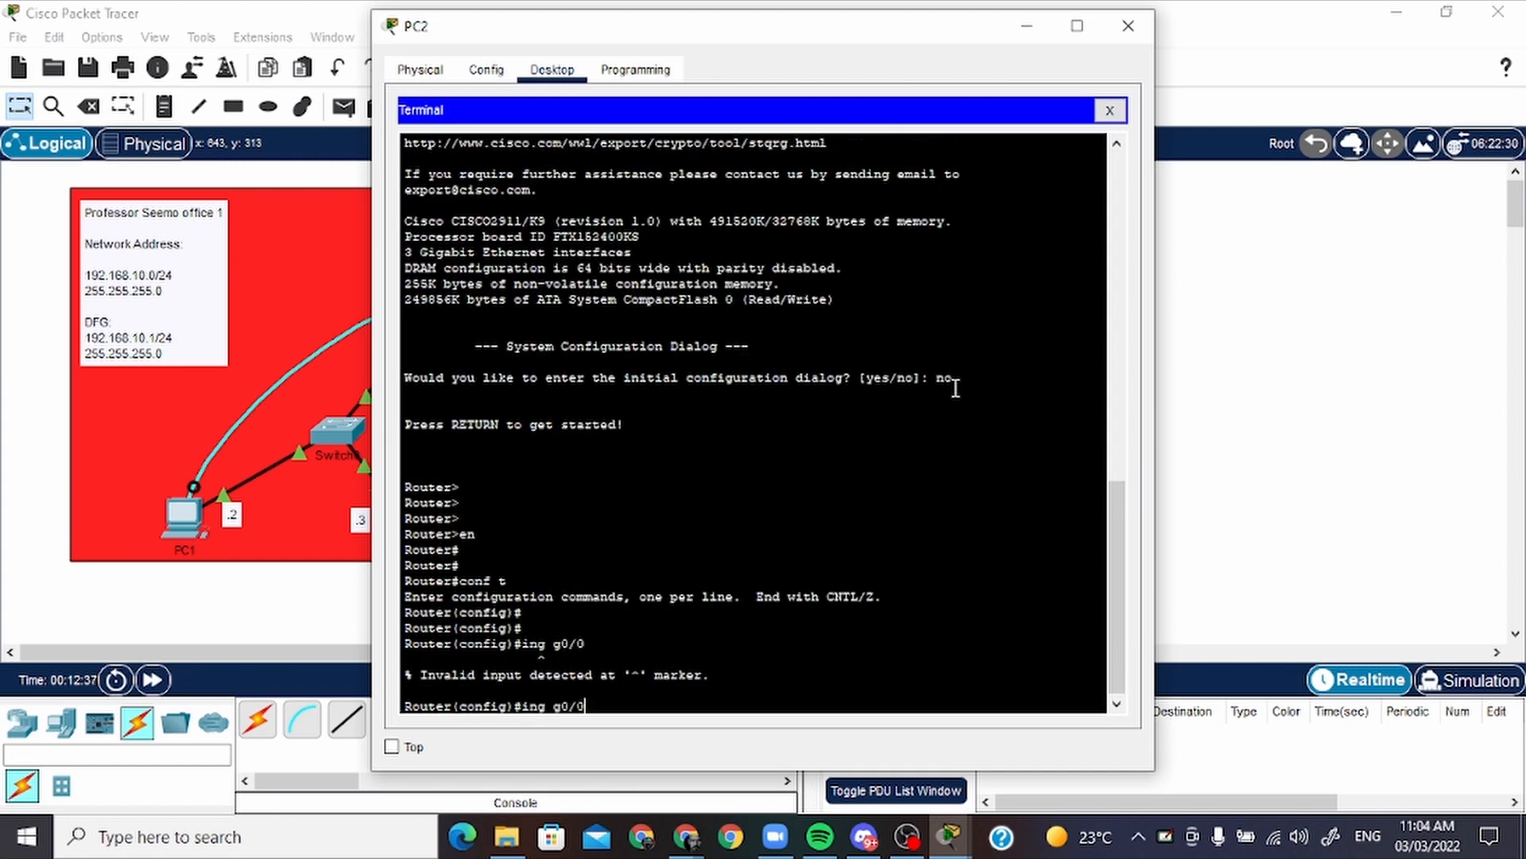
key(Left)
key(Left)
key(Left)
key(Left)
key(Left)
key(BackSpace)
text(t)
key(Return)
key(Return)
key(Return)
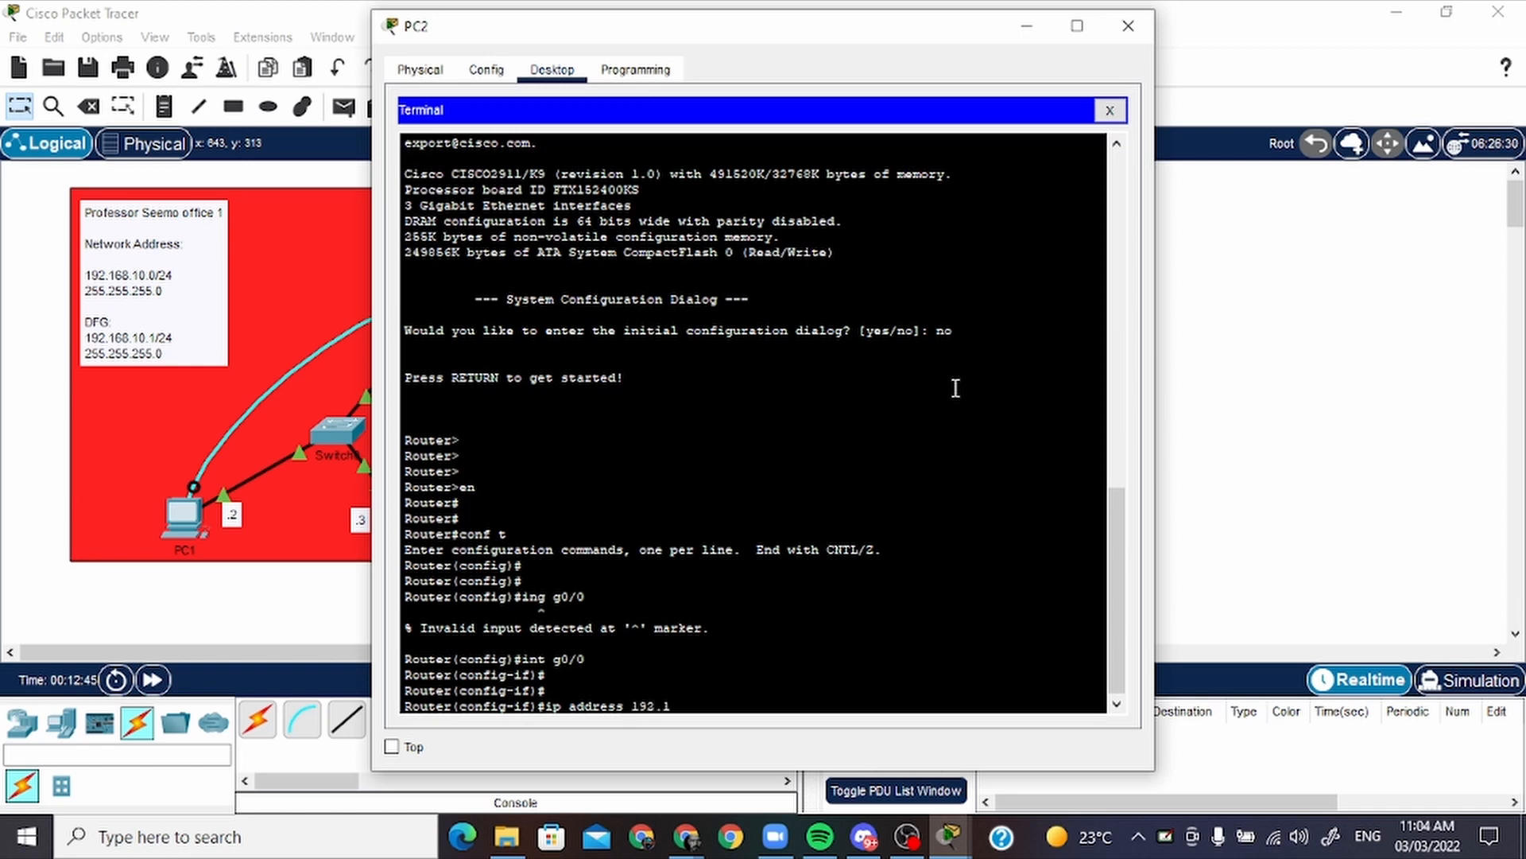
Assign the interface the IP address 192.168.11.1 with subnet mask 255.255.255.0
text(11.1 255.255.255.0)
key(Return)
key(Return)
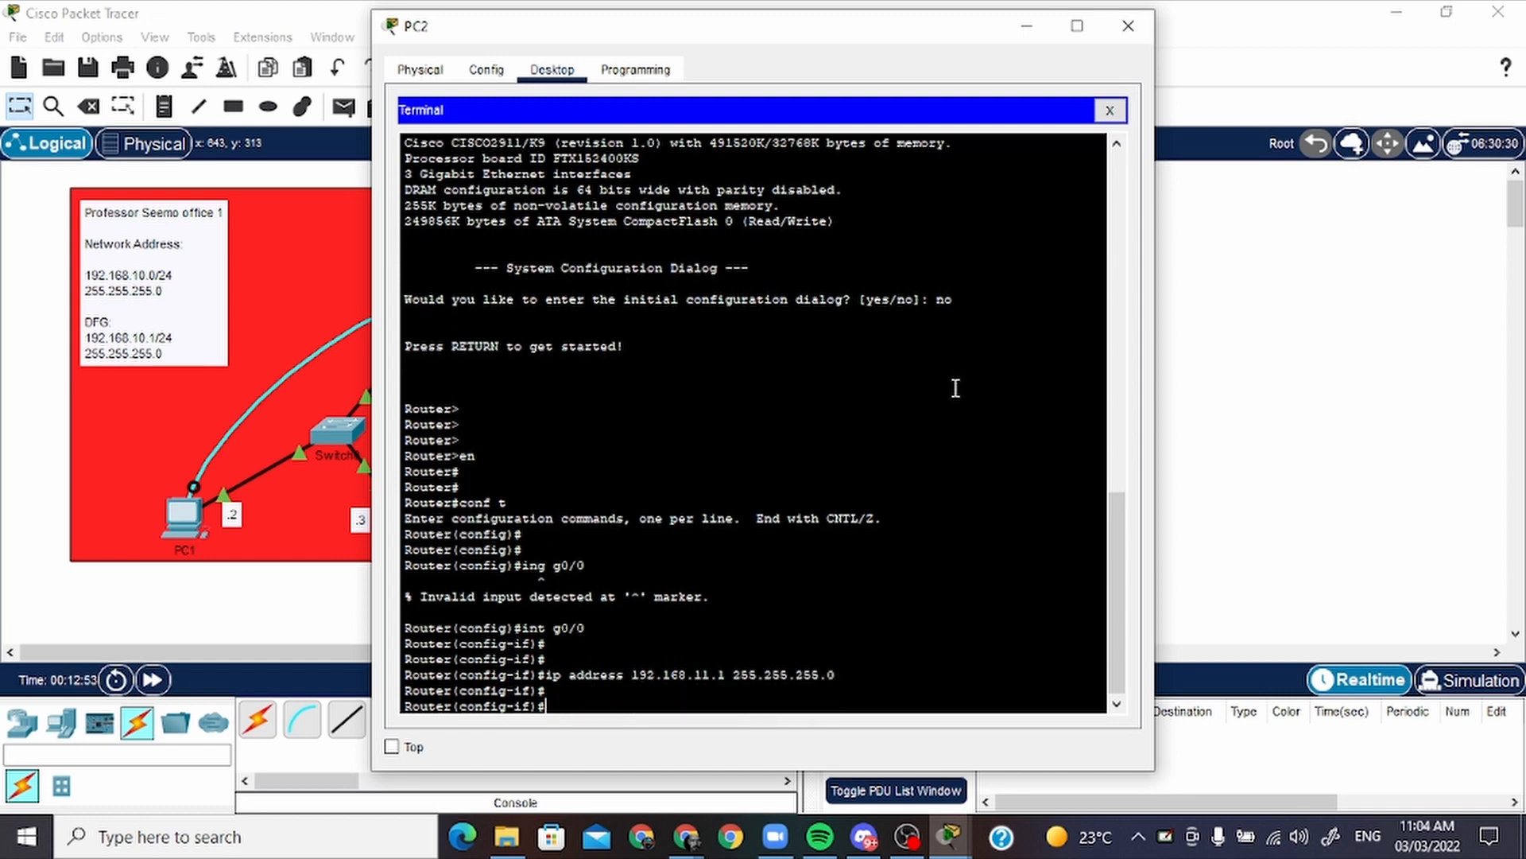
Enable Router1's GigabitEthernet0/0 interface with "no shutdown" and close the PC2 window
text(no shutdown)
key(Return)
key(Return)
key(Return)
key(Return)
key(Return)
key(Return)
key(Return)
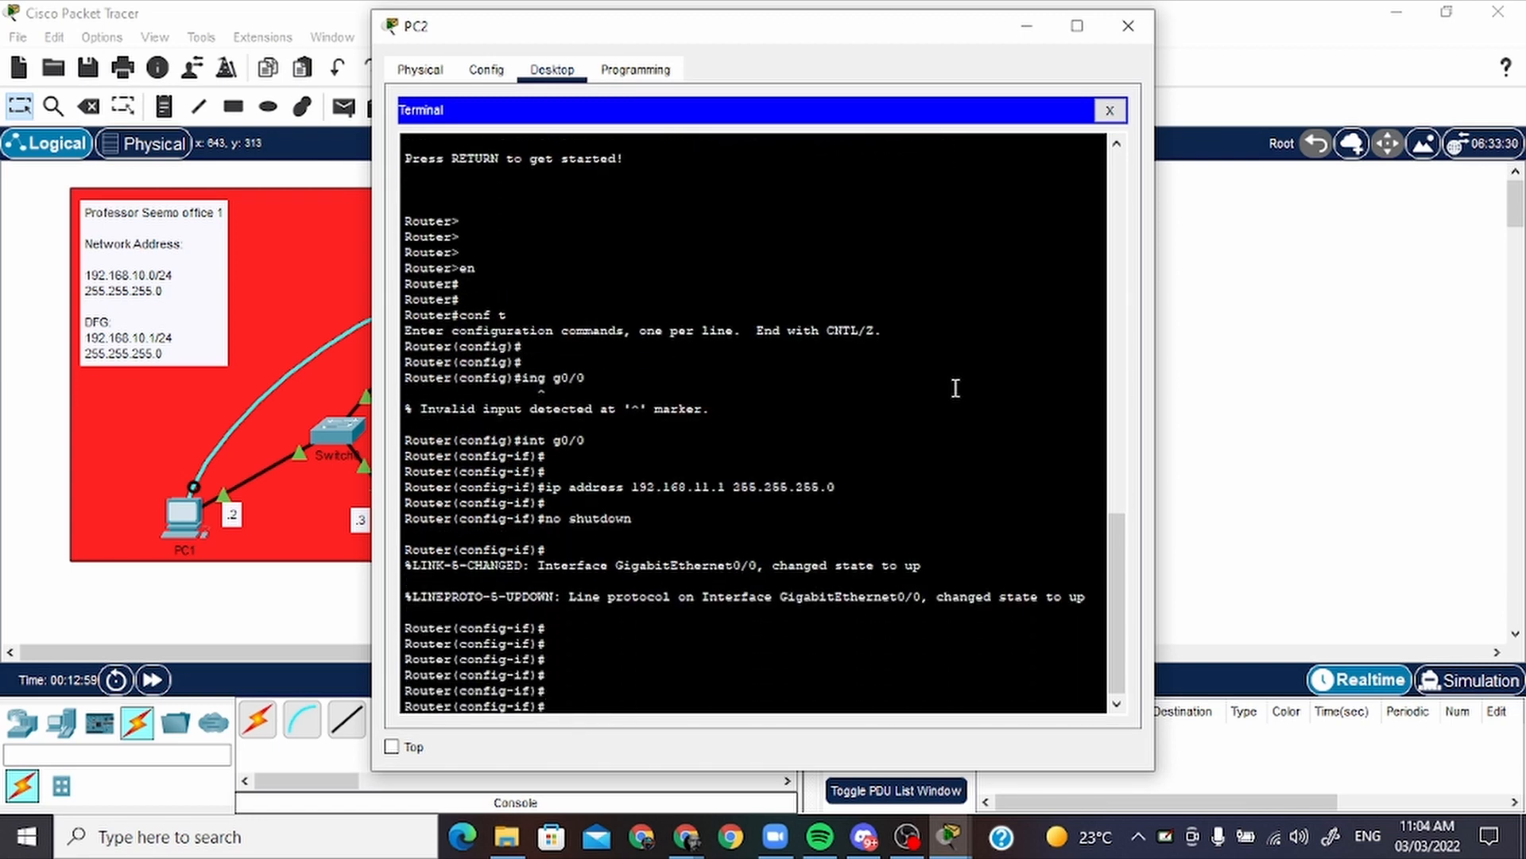
key(alt+F4)
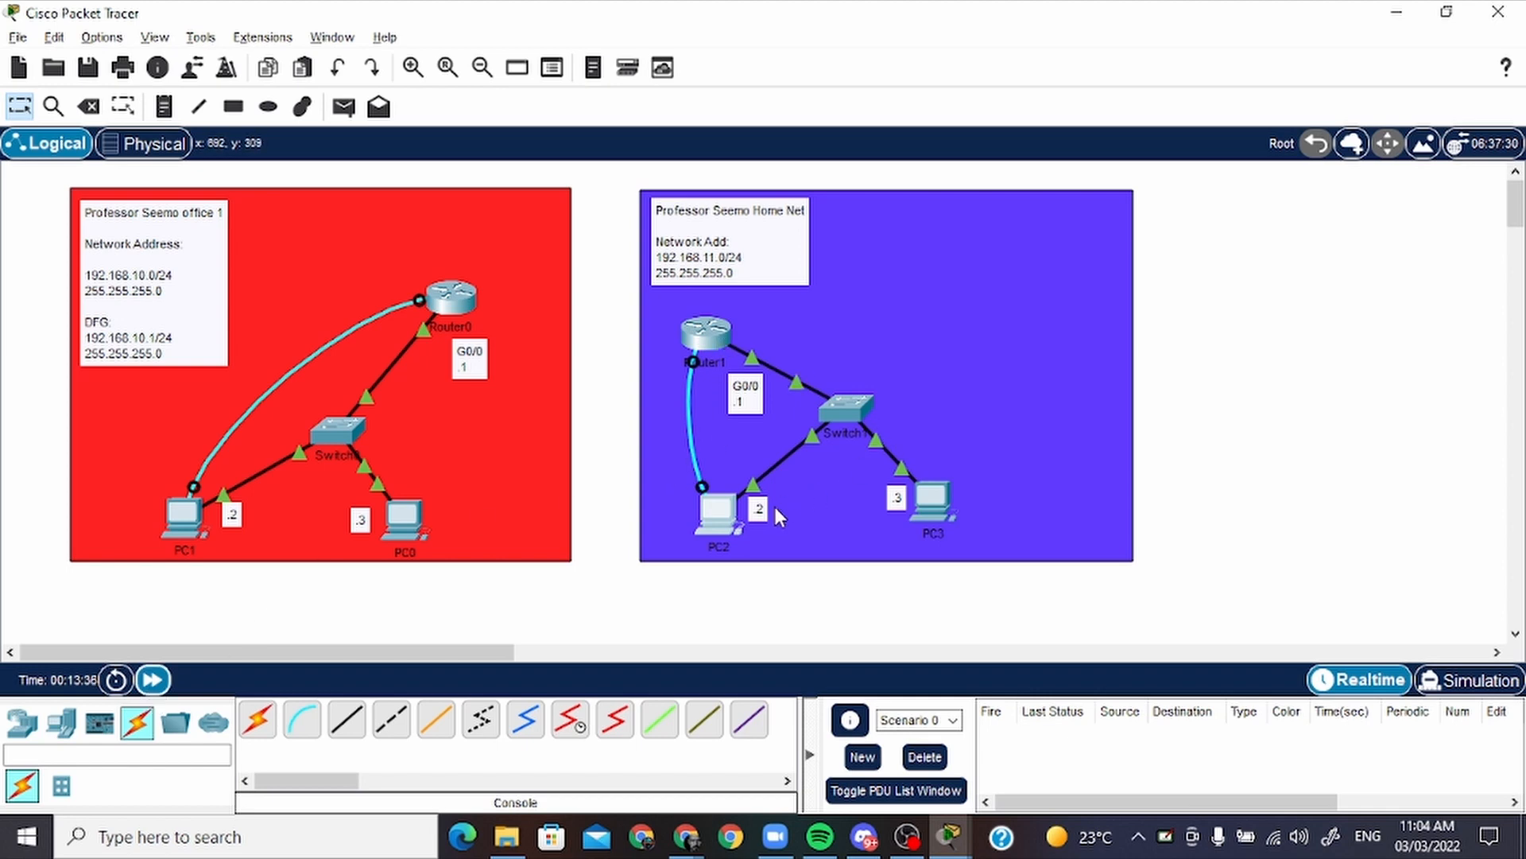
Test connectivity by sending a simple PDU from PC2 to Router1, and fire it again
click(344, 108)
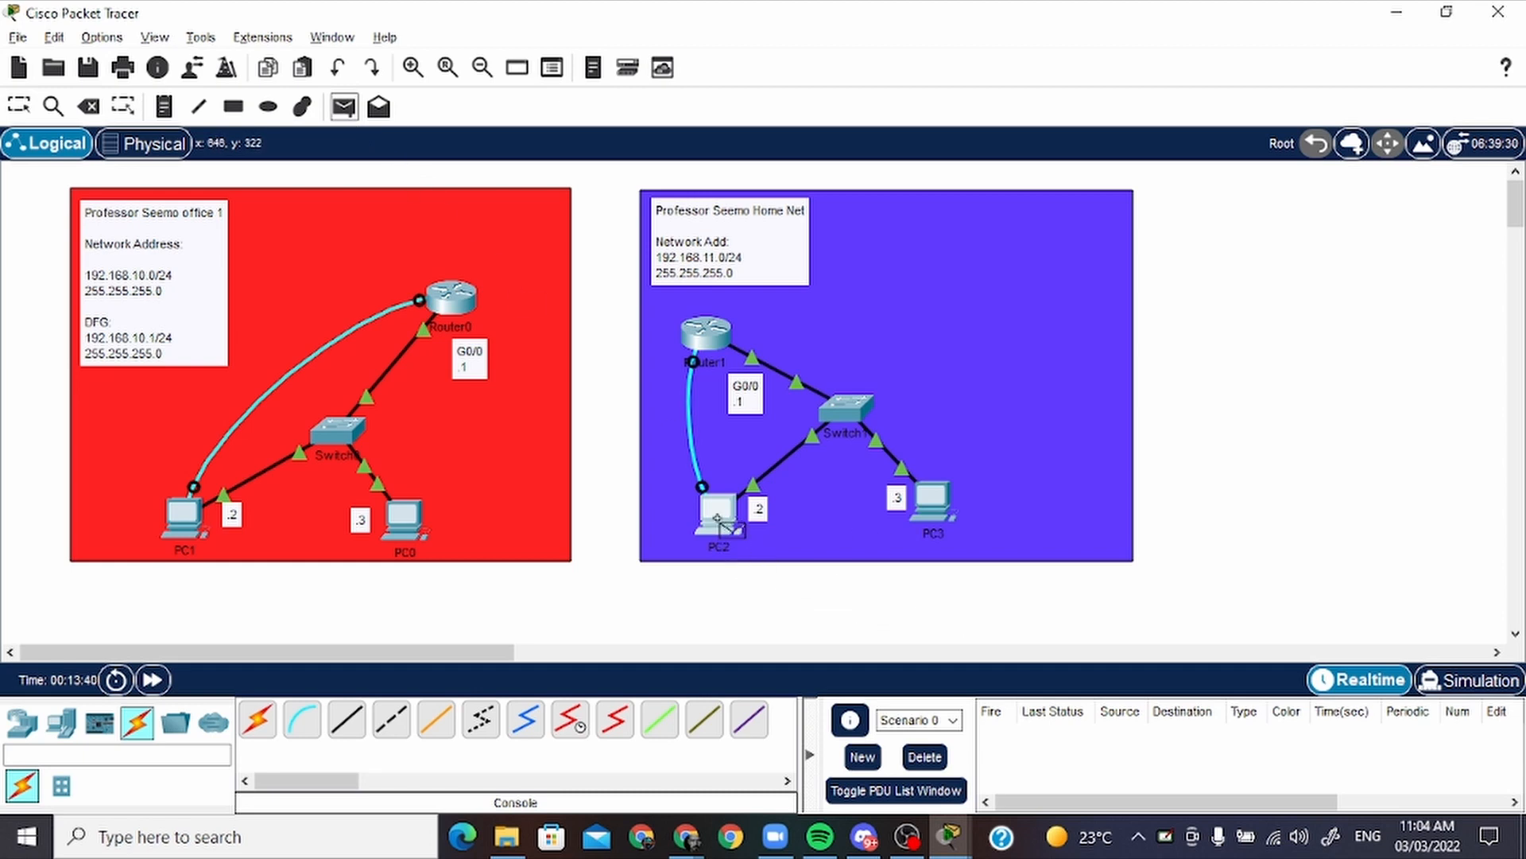
click(723, 518)
click(706, 334)
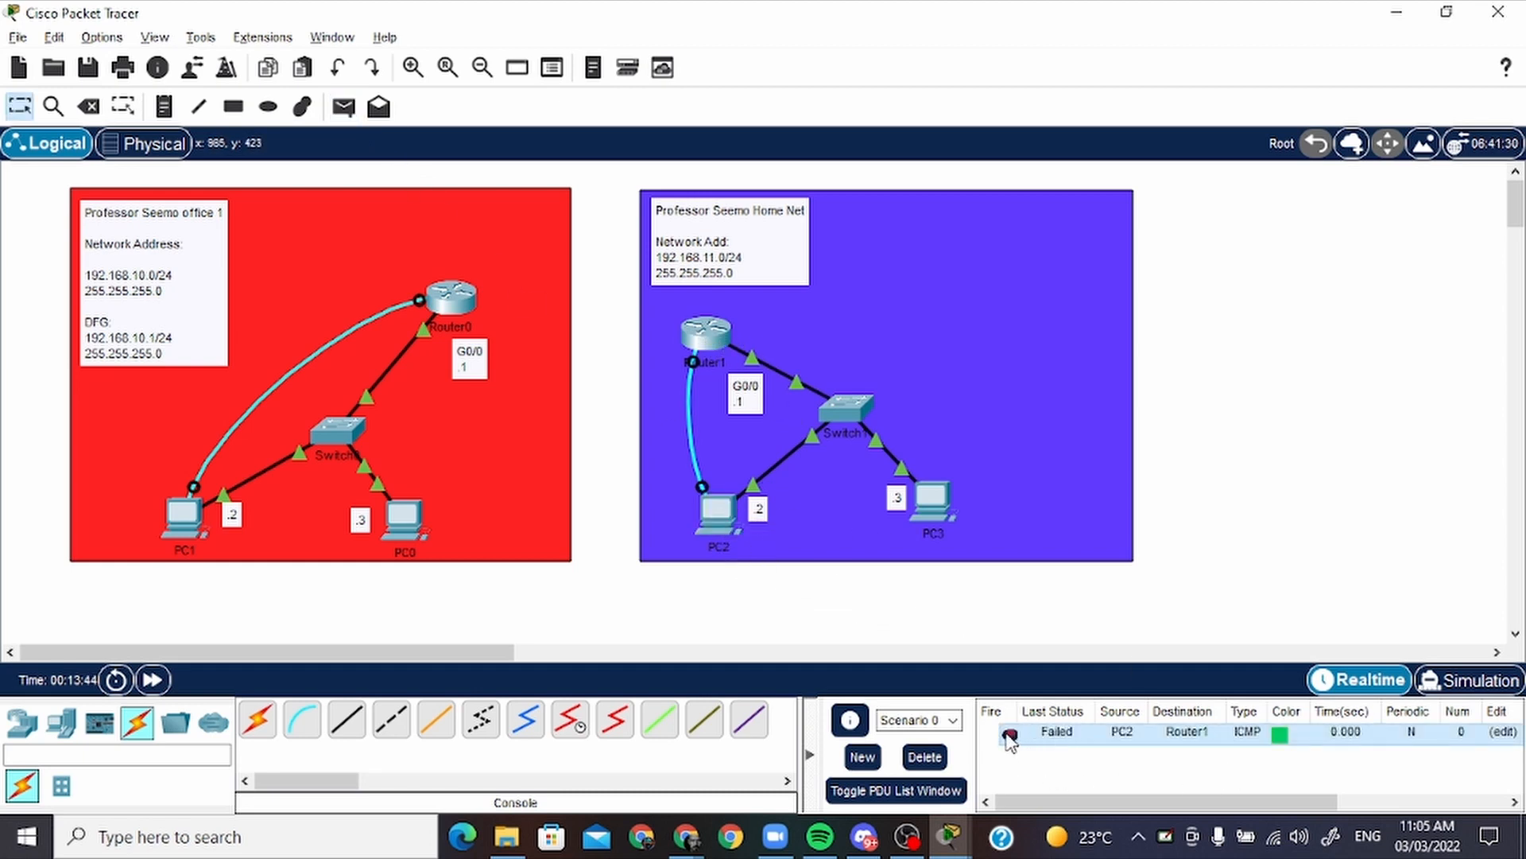
double_click(1010, 734)
double_click(1009, 734)
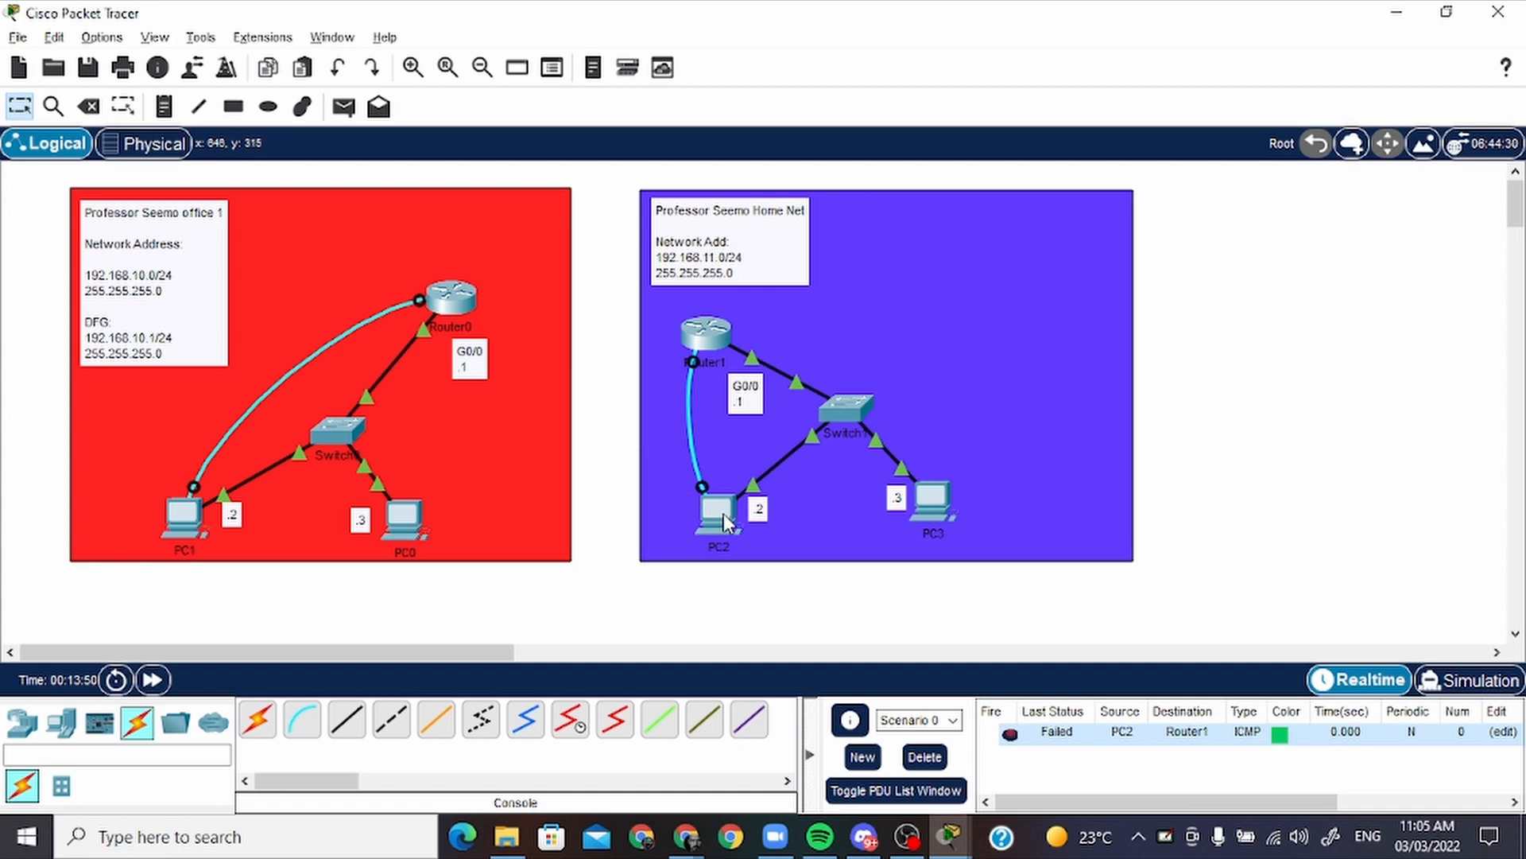
Configure PC2 with static IPv4 address 192.168.11.2, subnet mask 255.255.255.0 and default gateway 192.168.11.1
mouse_move(725, 522)
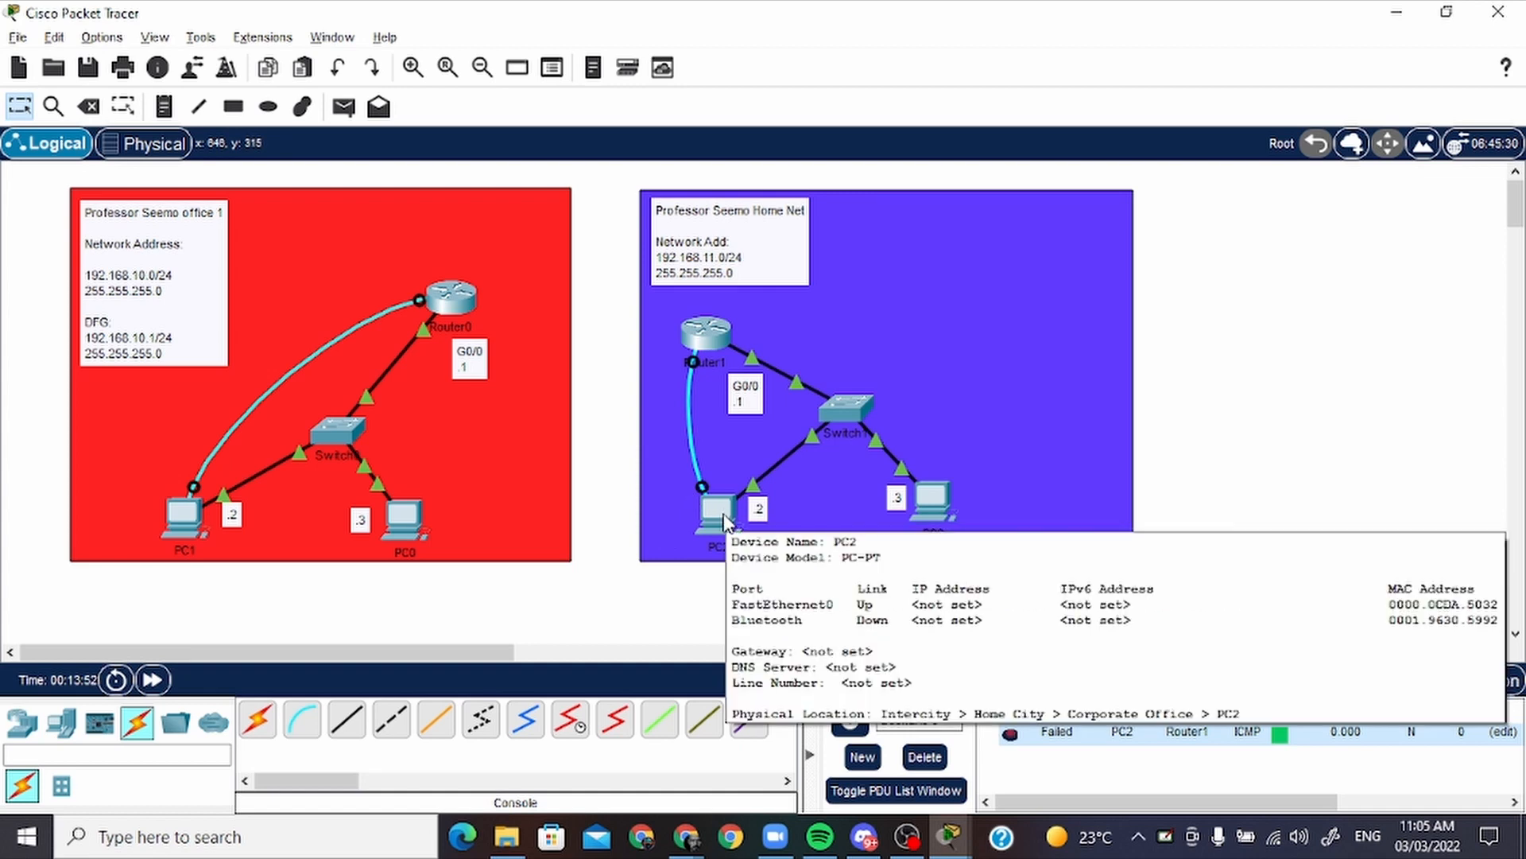
click(725, 523)
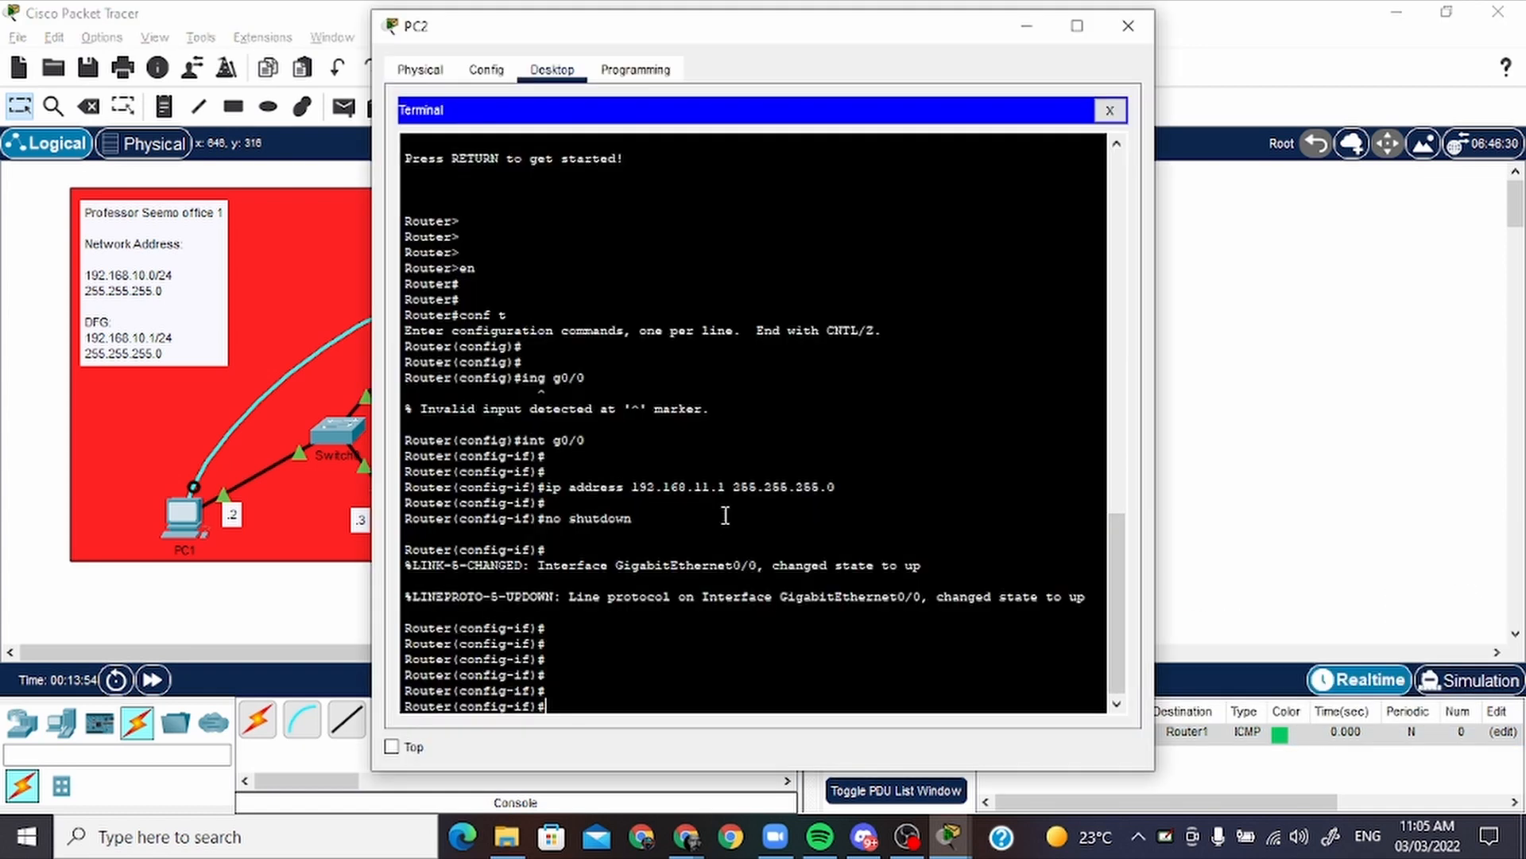
click(1109, 111)
click(448, 179)
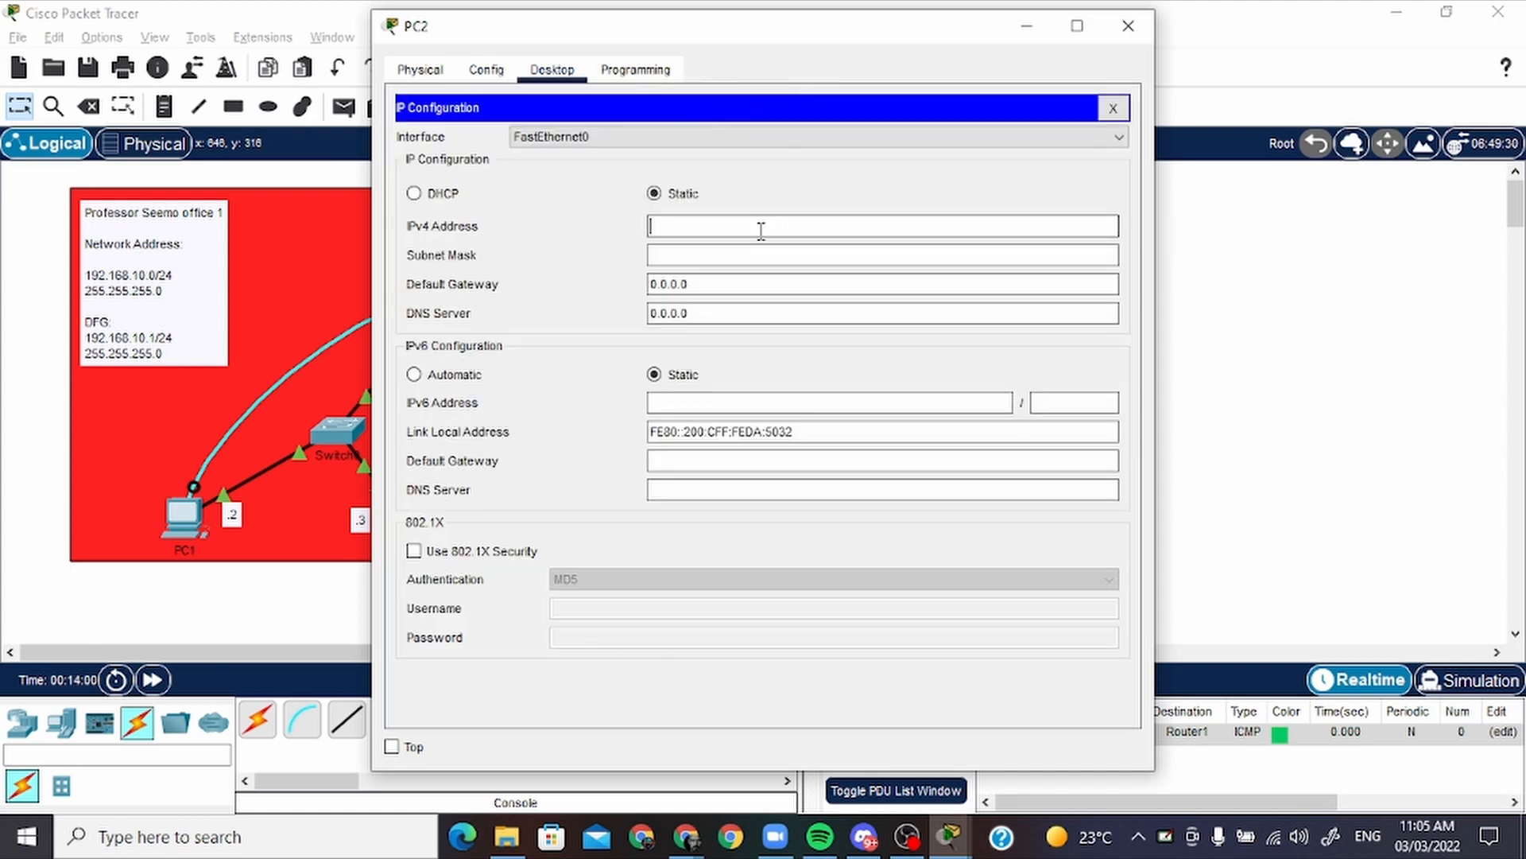
text(192.168.11.2)
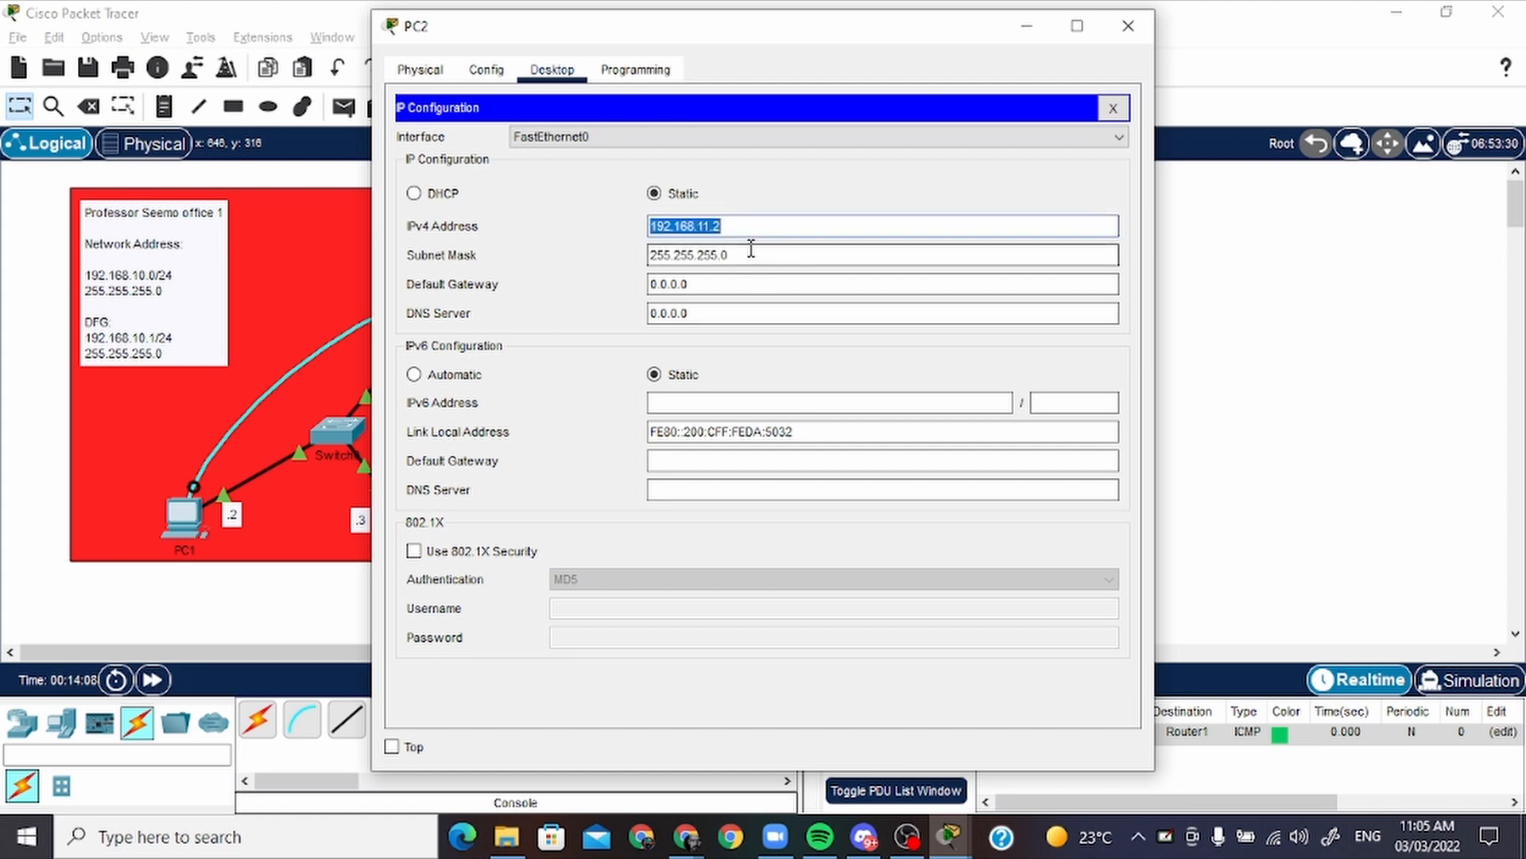
click(756, 284)
key(ctrl+a)
text(192.168.11.)
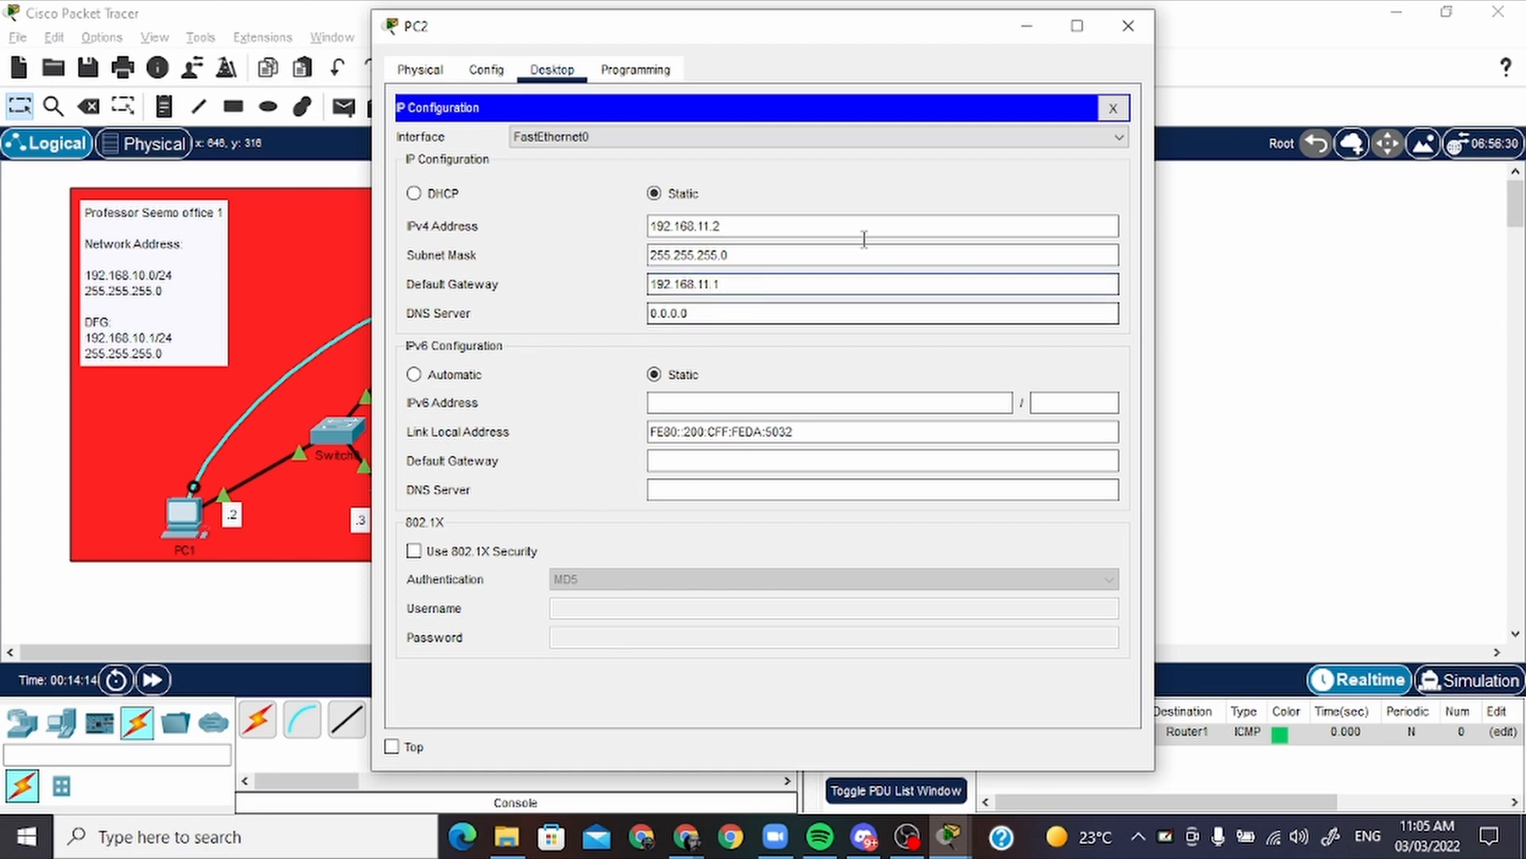
click(1128, 28)
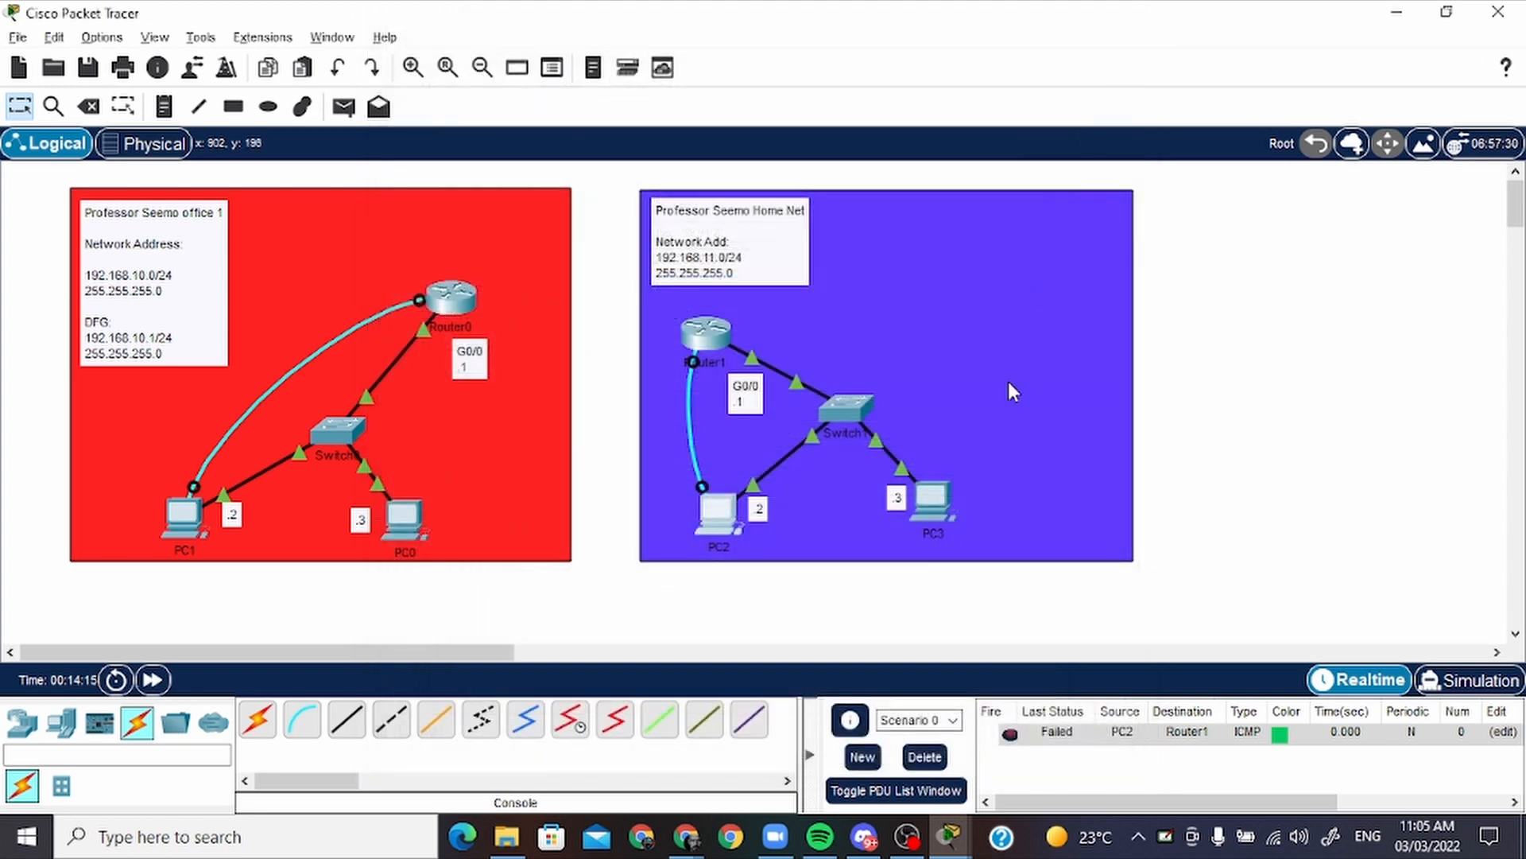
Configure PC3 with static IPv4 address 192.168.11.3, subnet mask 255.255.255.0 and default gateway 192.168.11.1
click(932, 492)
click(551, 69)
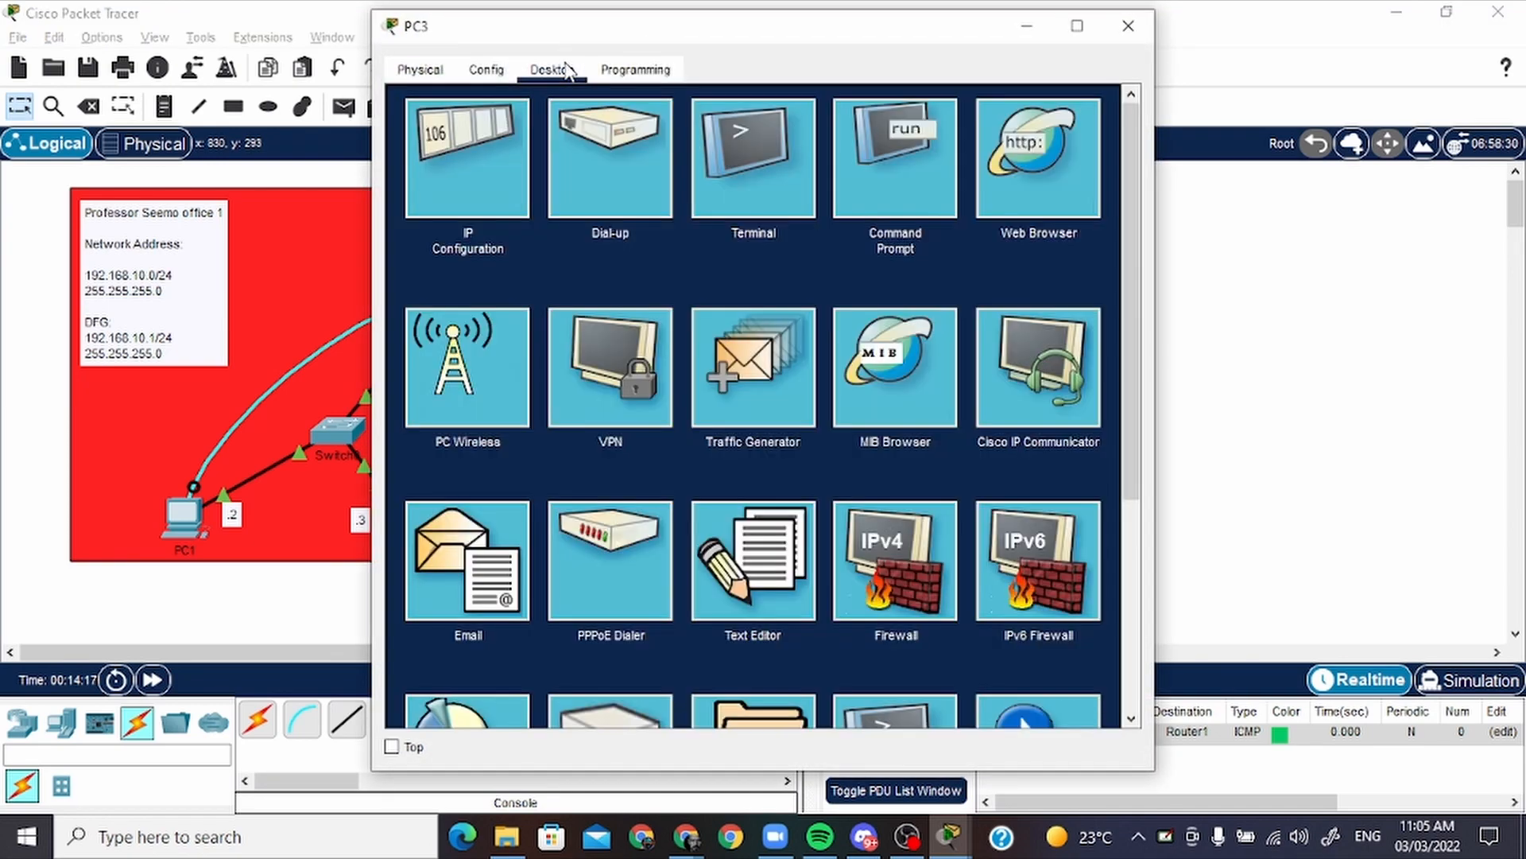
click(461, 151)
click(688, 224)
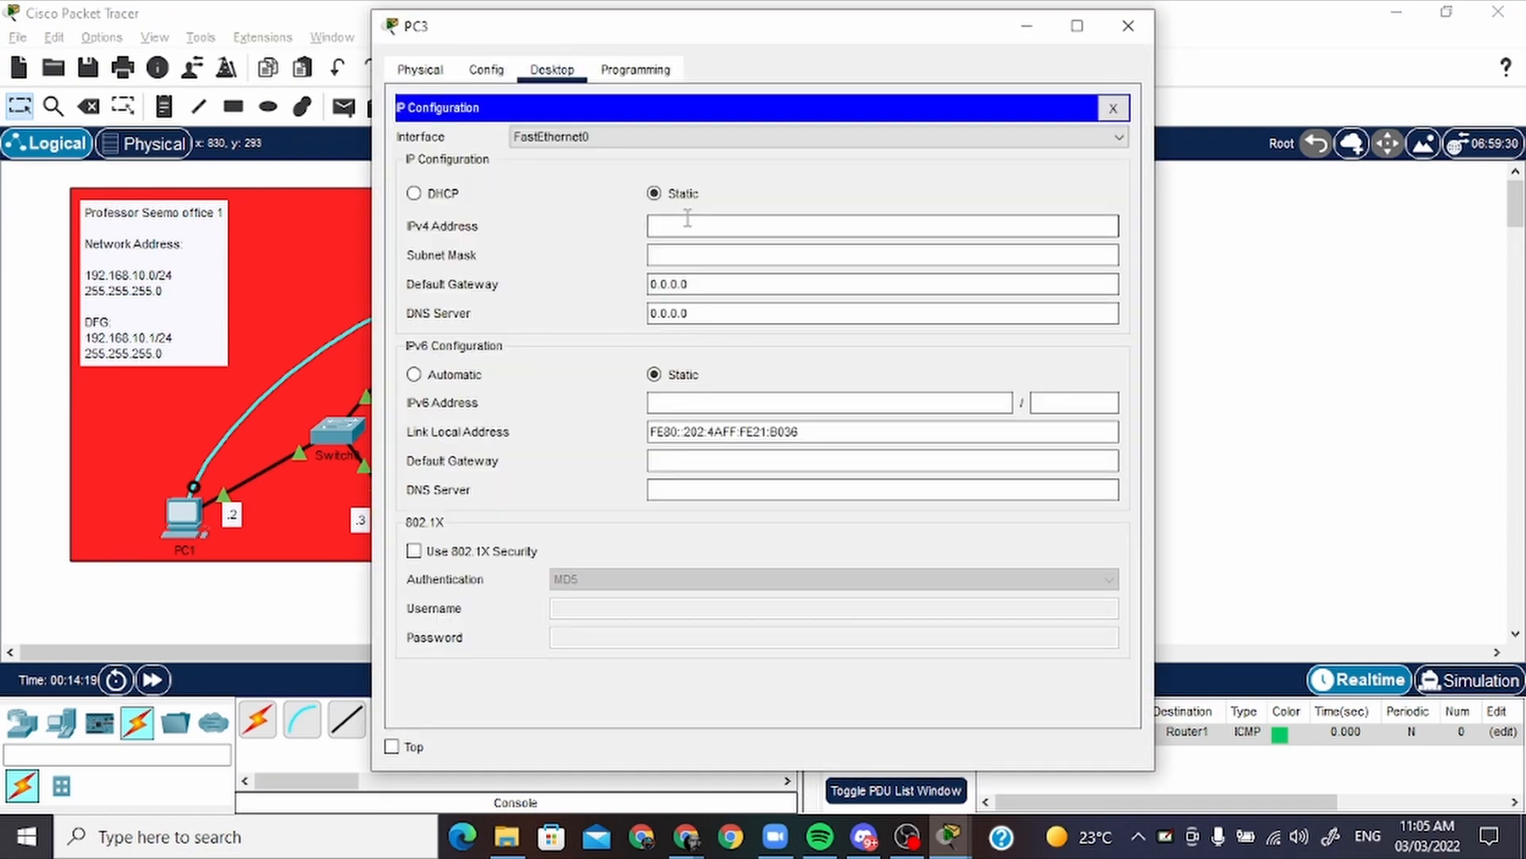
text(192.168.11.2)
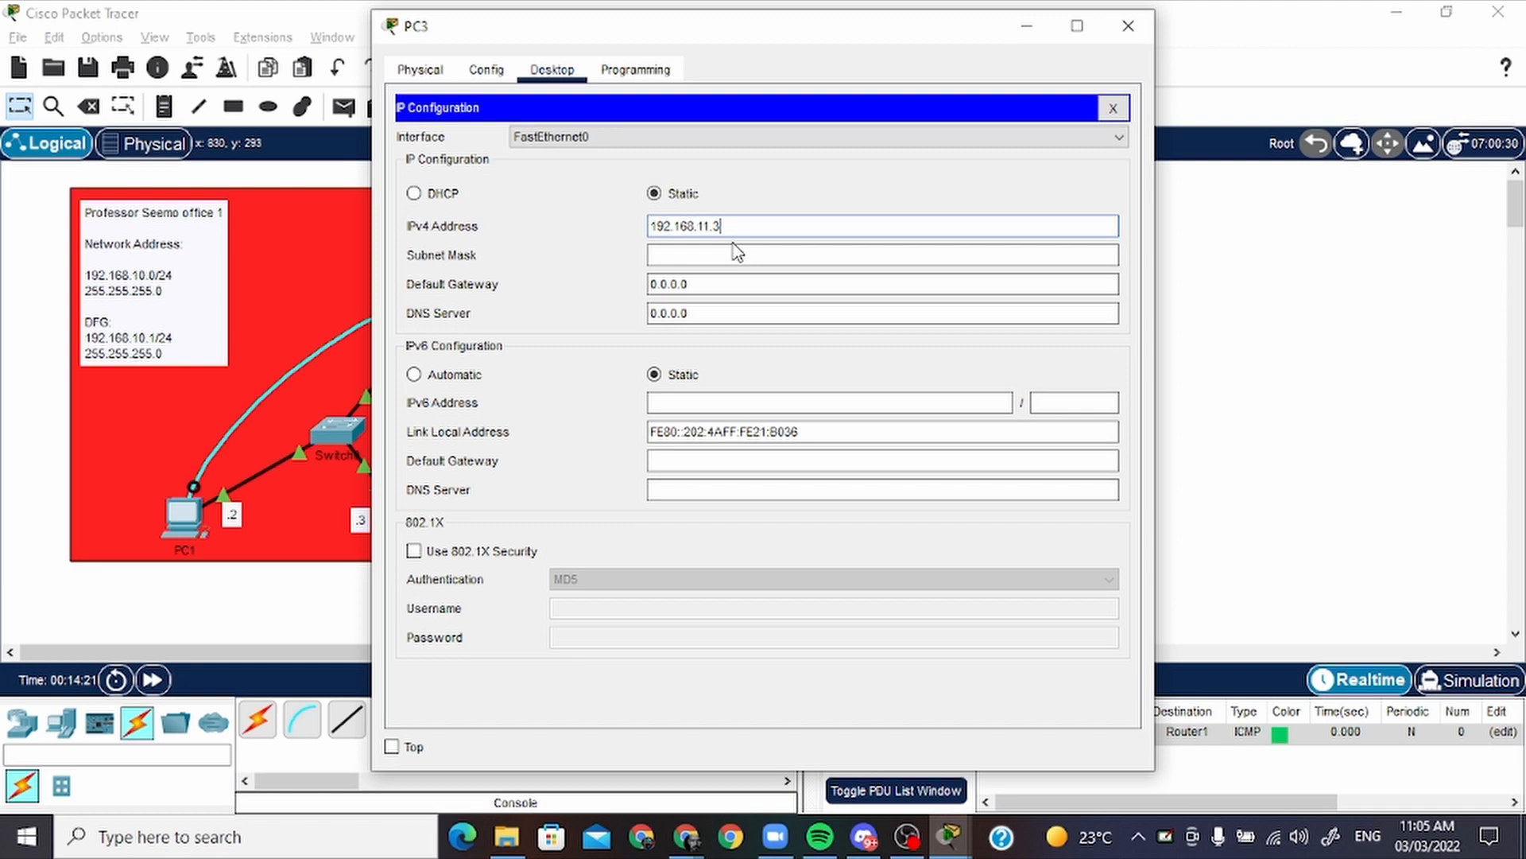
drag(748, 288, 522, 298)
text(192.168.11.)
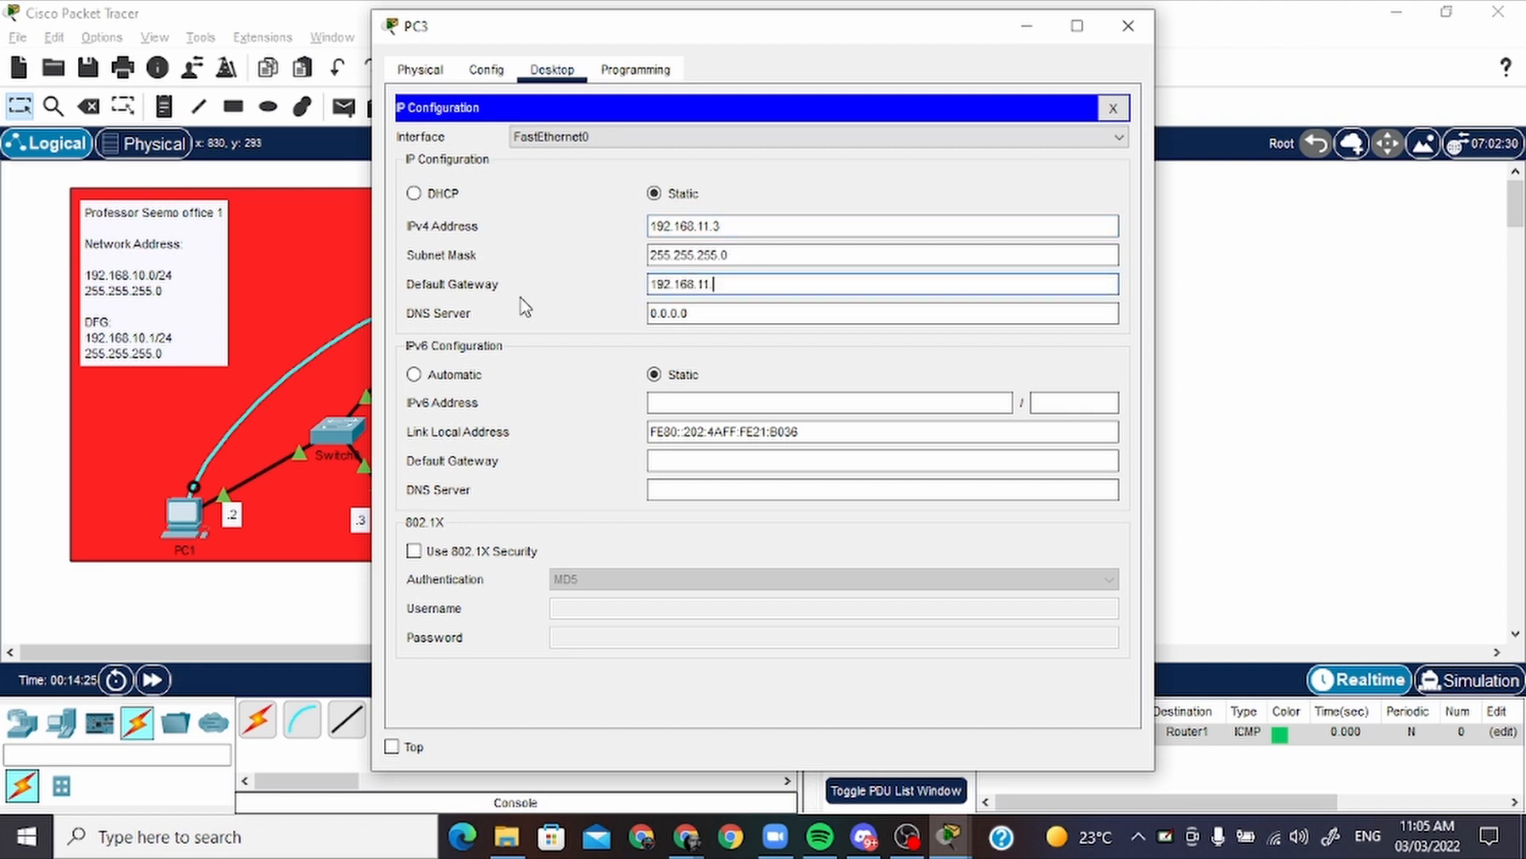
text(1)
click(1129, 25)
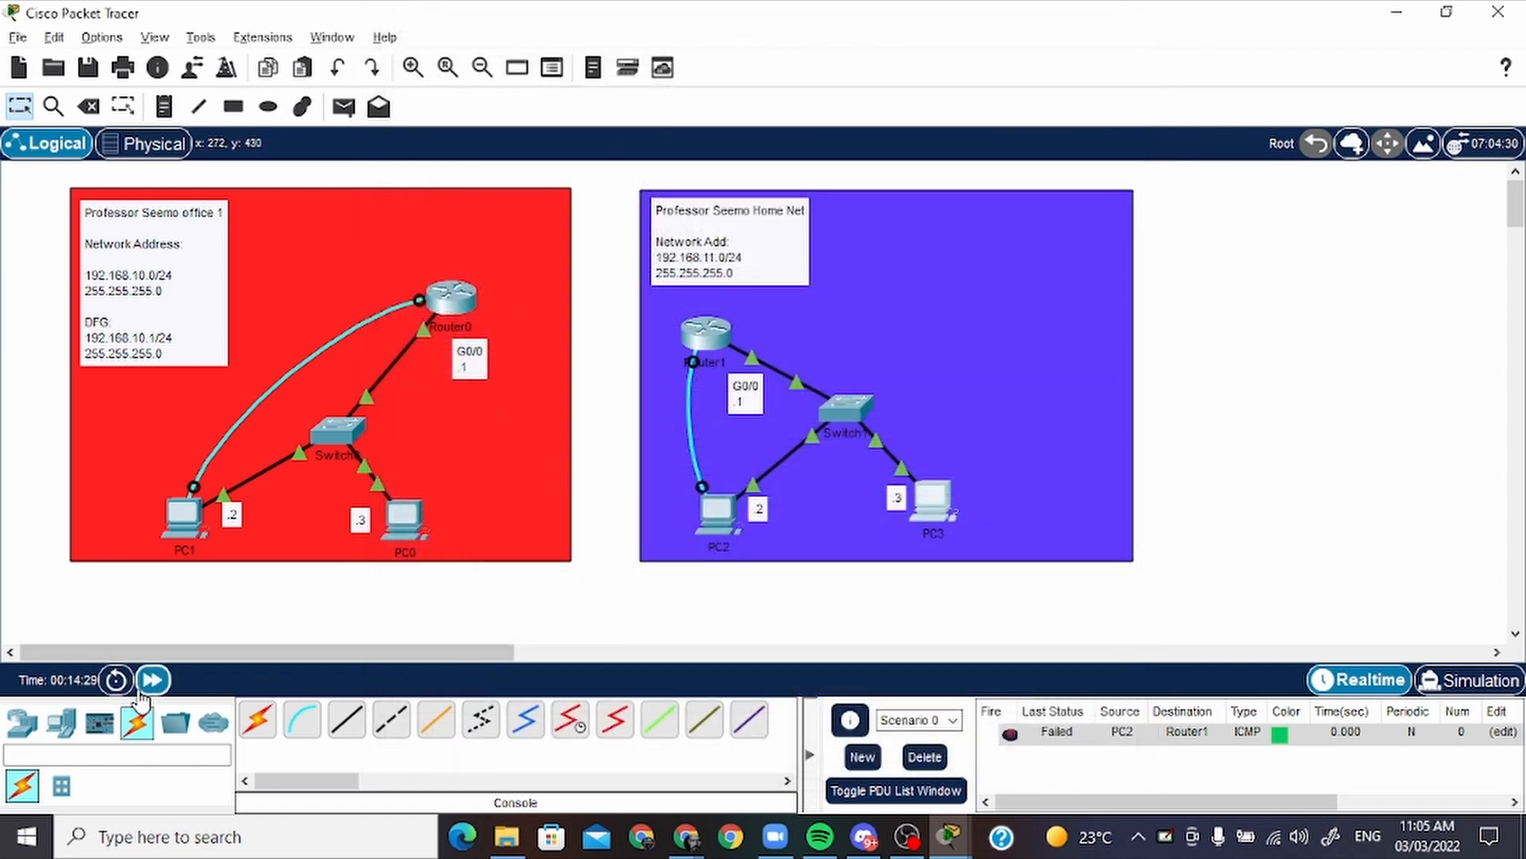
Fast-forward the network time and select the PC2-to-Router1 test PDU for firing again
click(152, 689)
click(1064, 741)
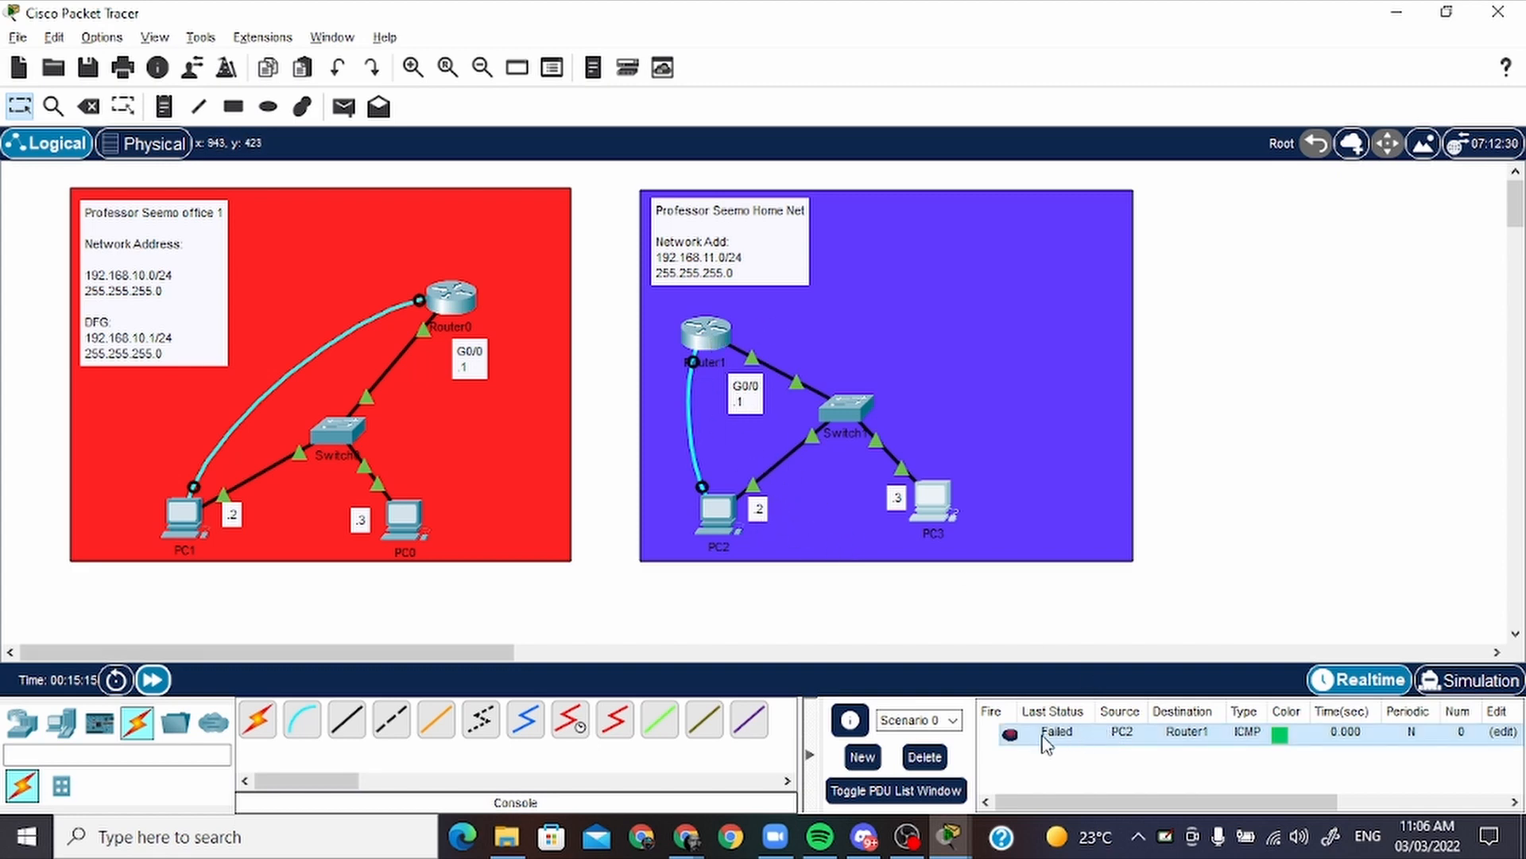
Test the PC2-to-Router1 and Router1-to-PC3 connections with simple PDUs, and delete the test scenario
click(1003, 737)
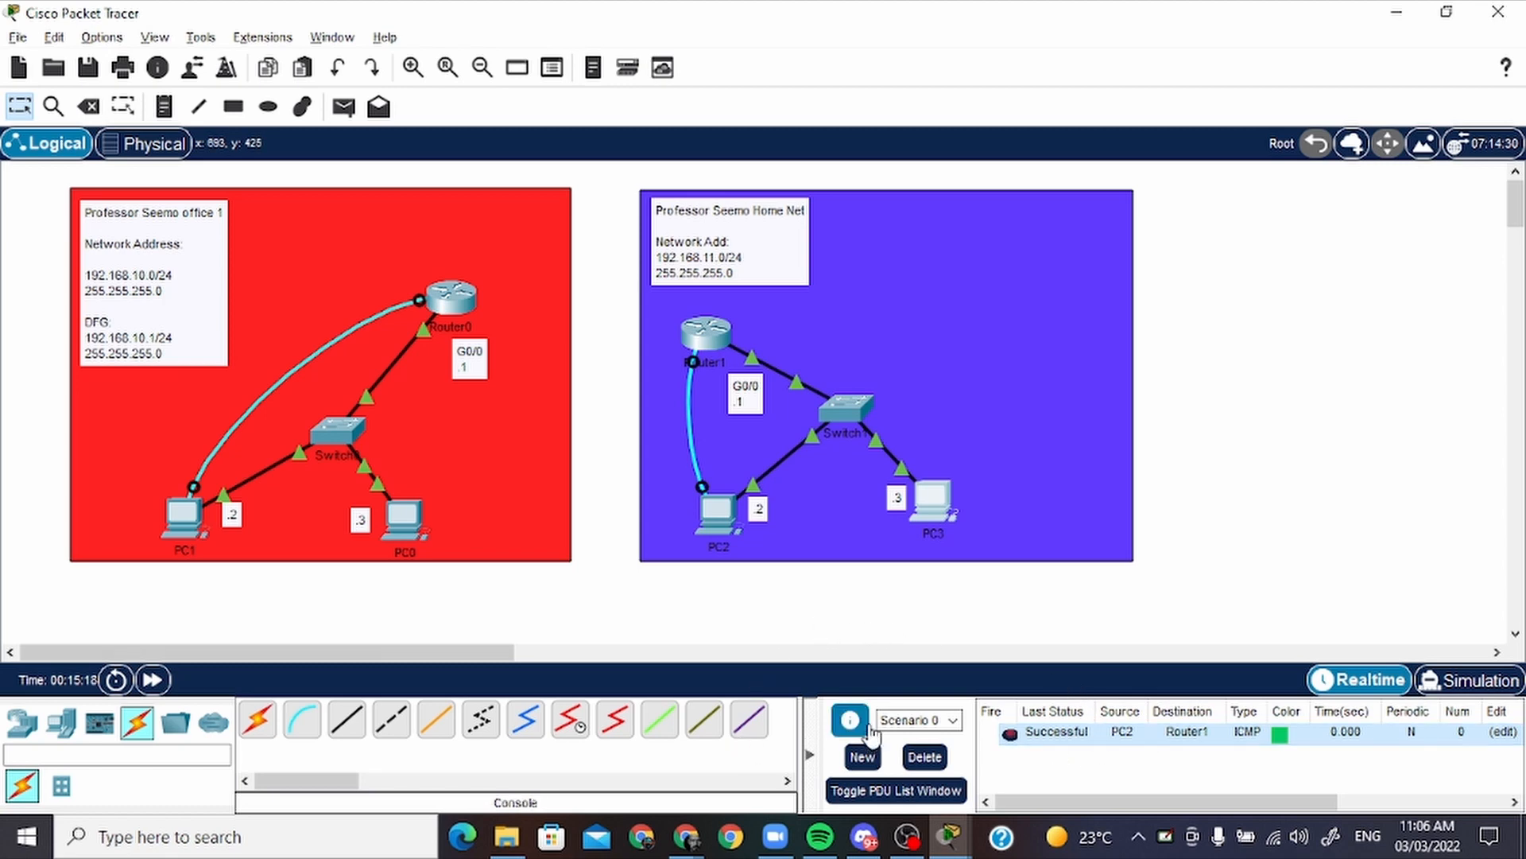
click(343, 107)
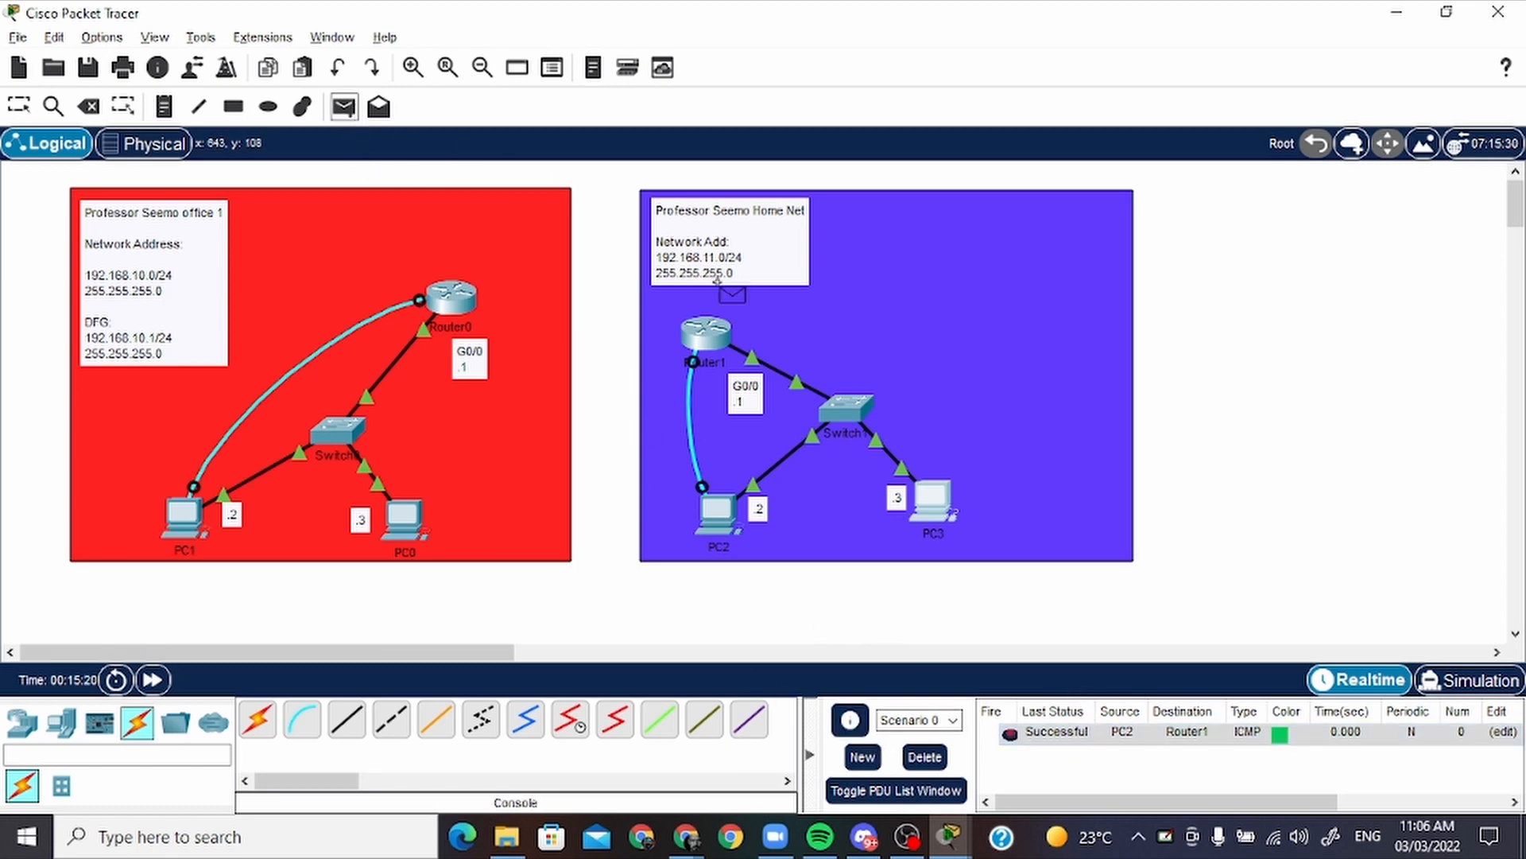
click(718, 341)
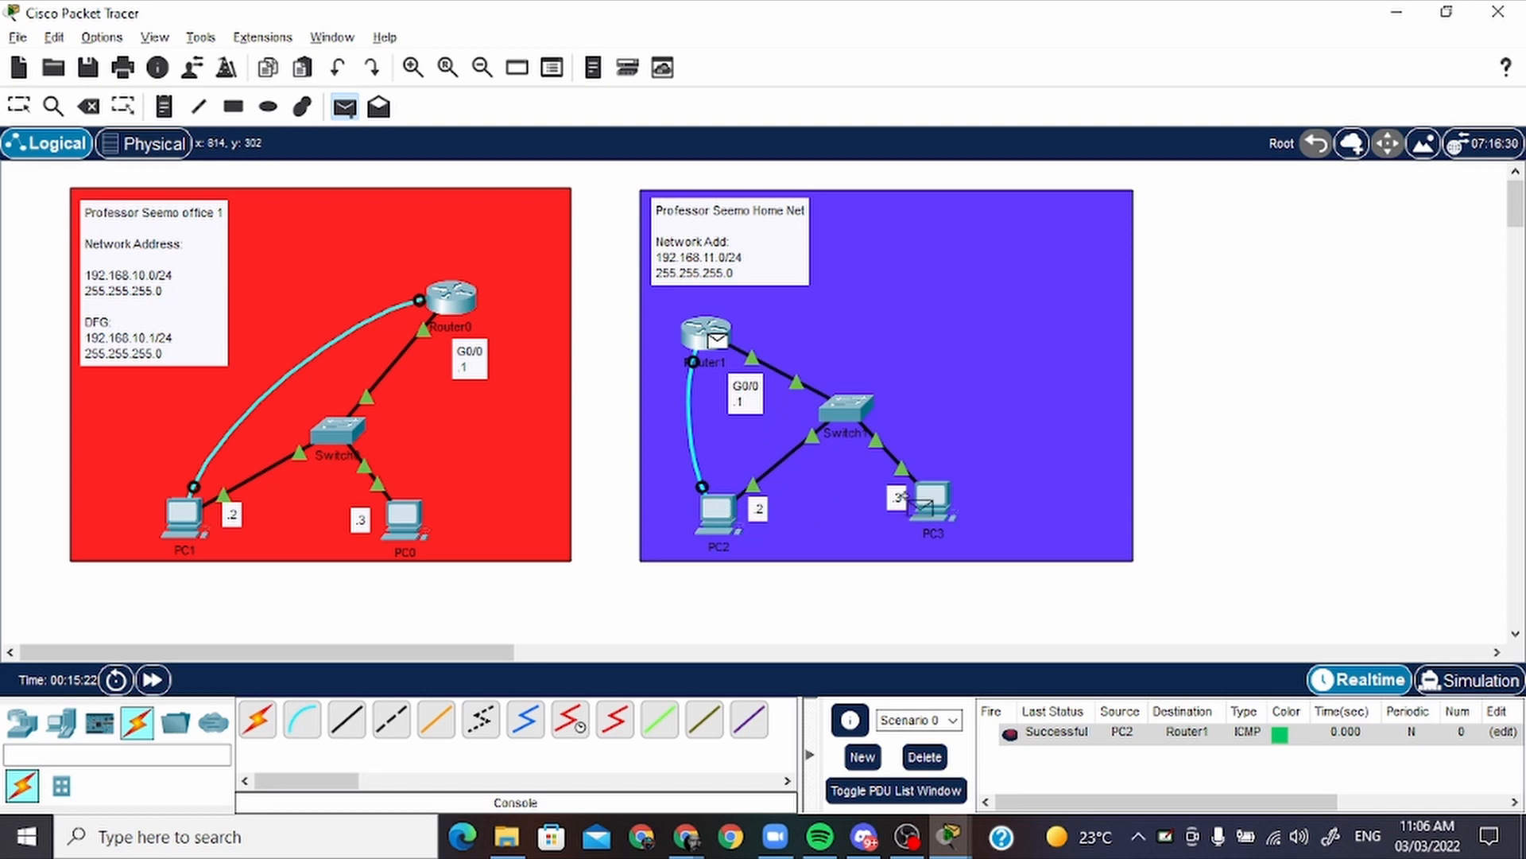
click(933, 498)
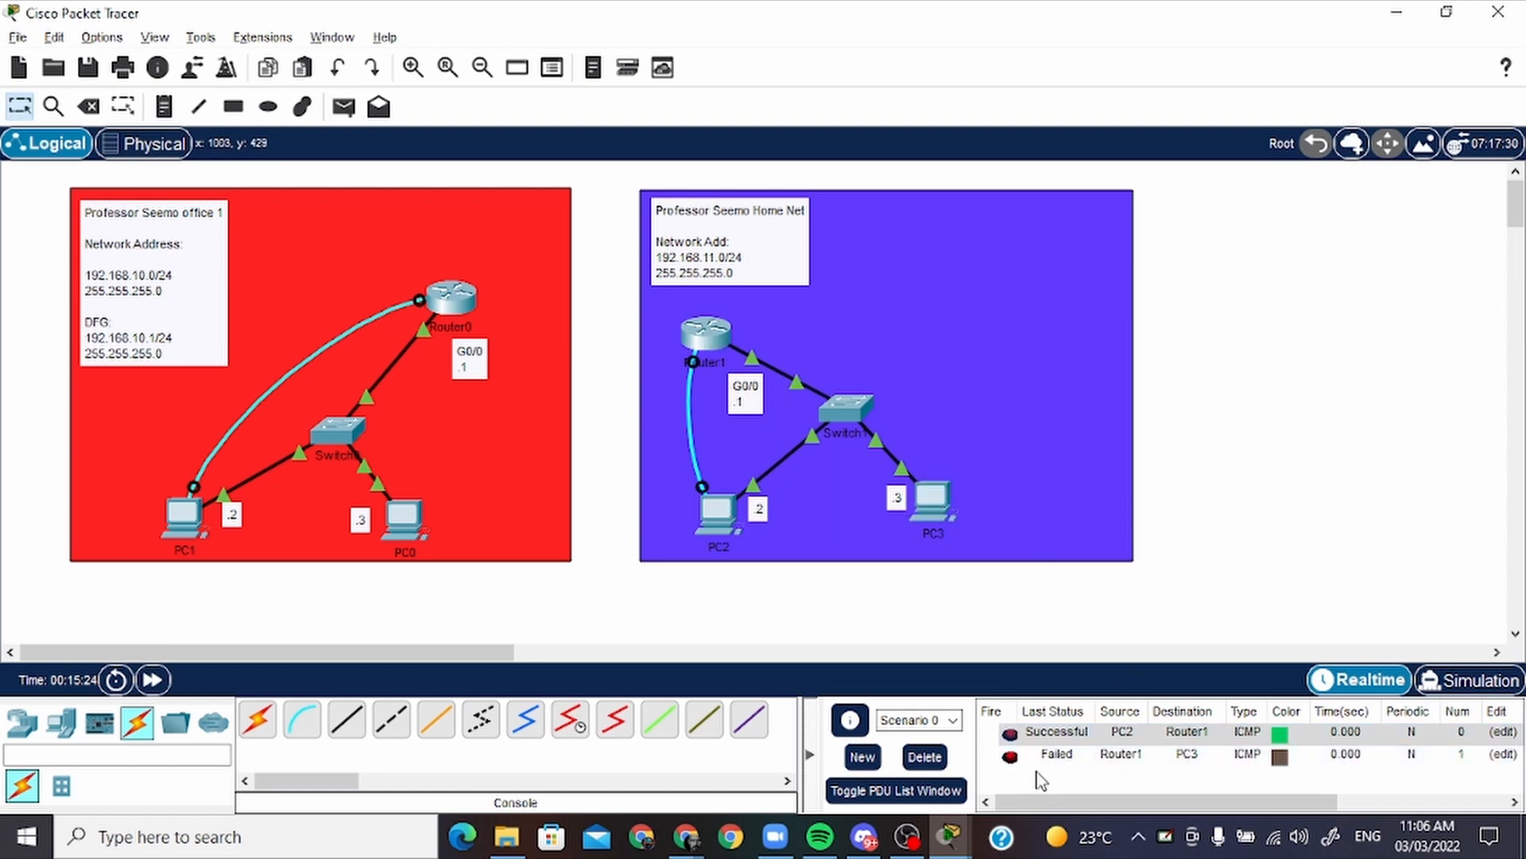
click(1012, 757)
click(1010, 757)
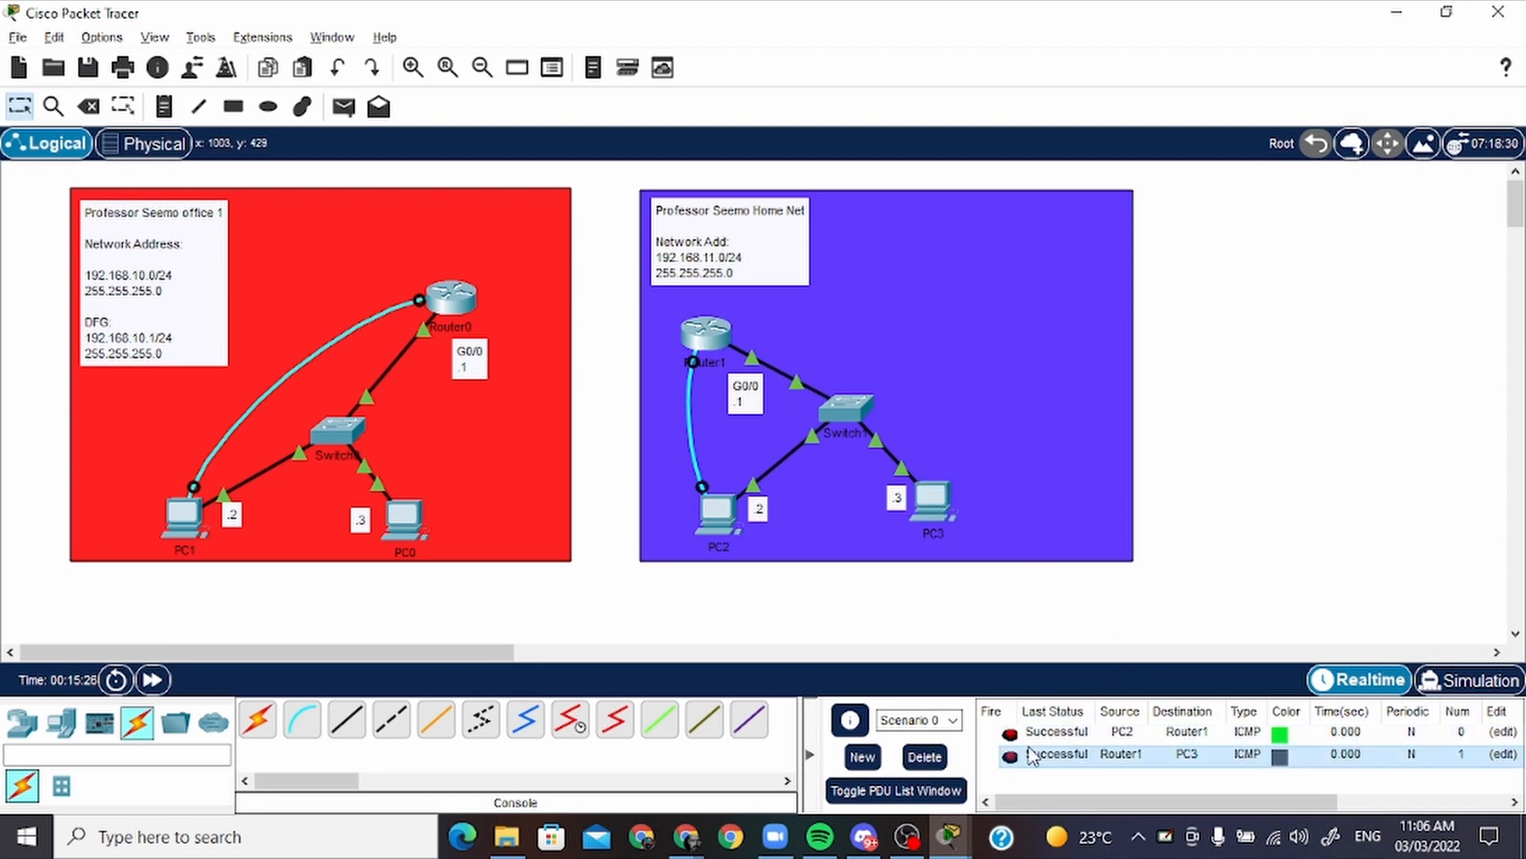
click(925, 757)
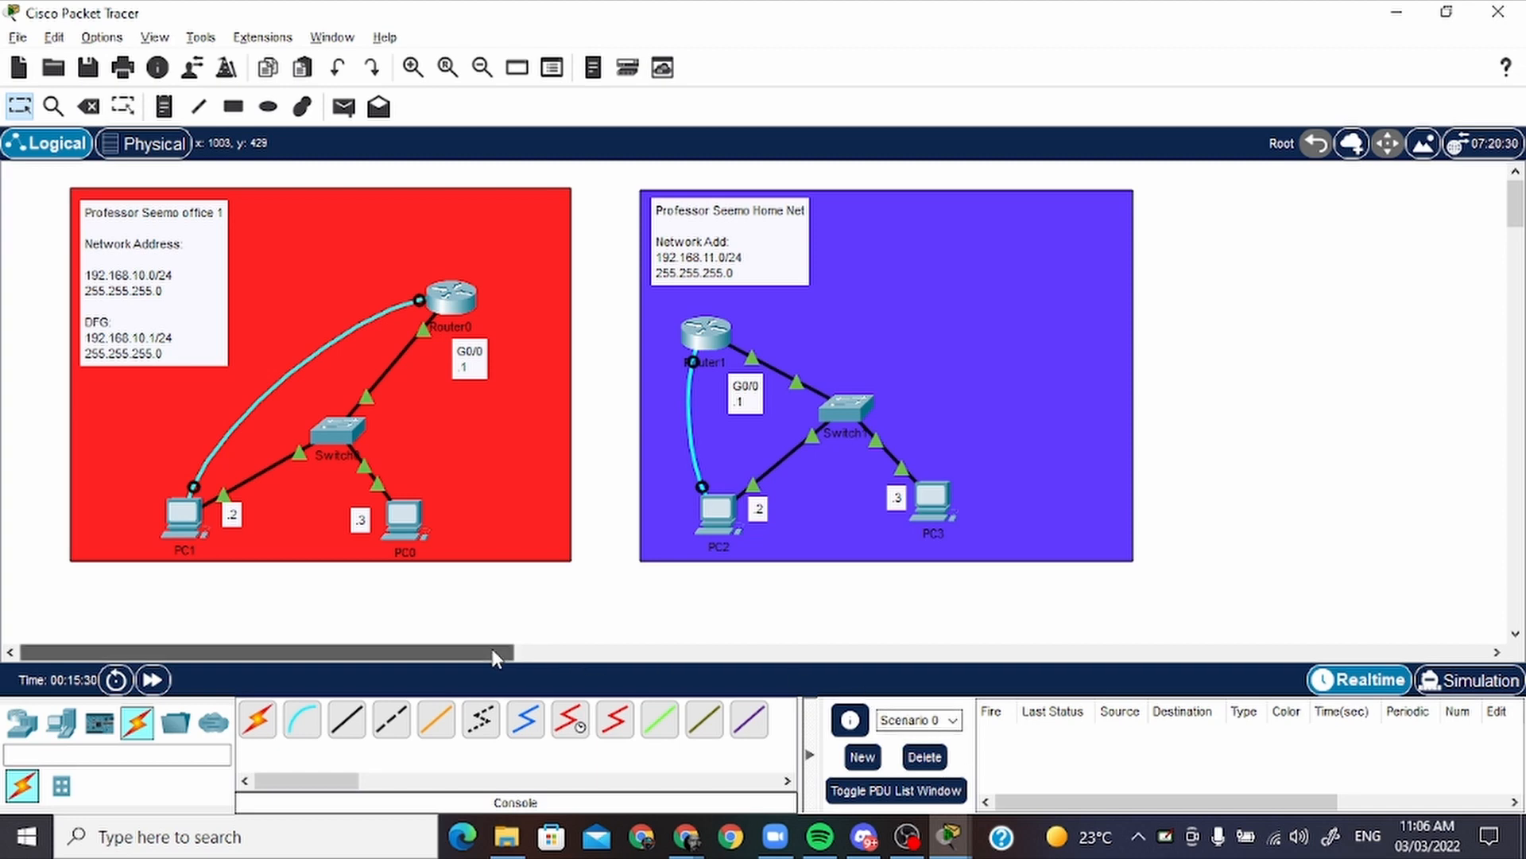
Draw a rectangle filled with green #74ff38 and outlined in black on the empty canvas beside the home network
drag(493, 651, 780, 647)
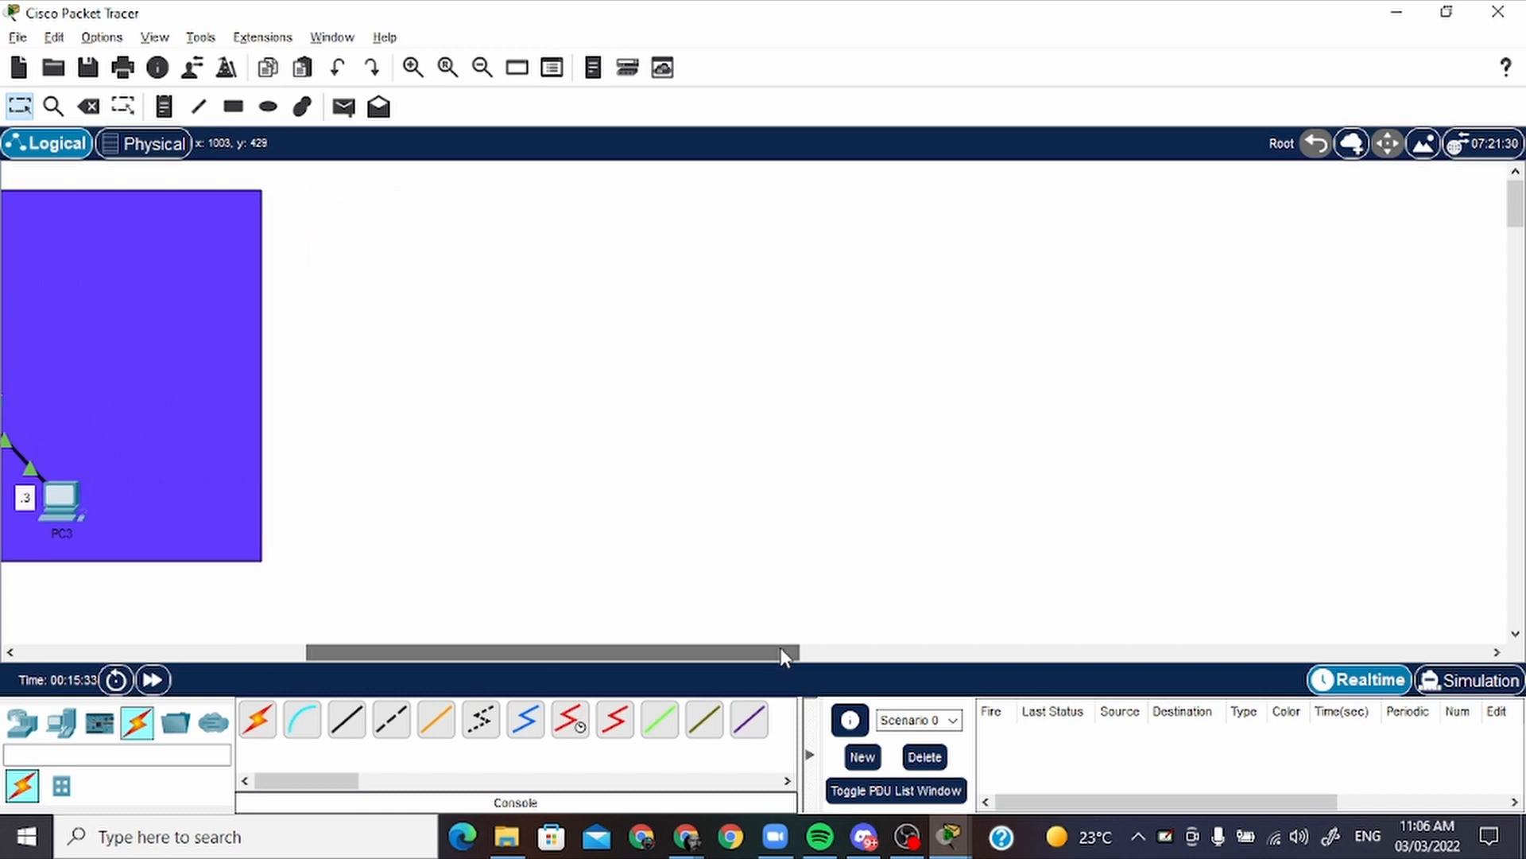
click(164, 110)
click(233, 109)
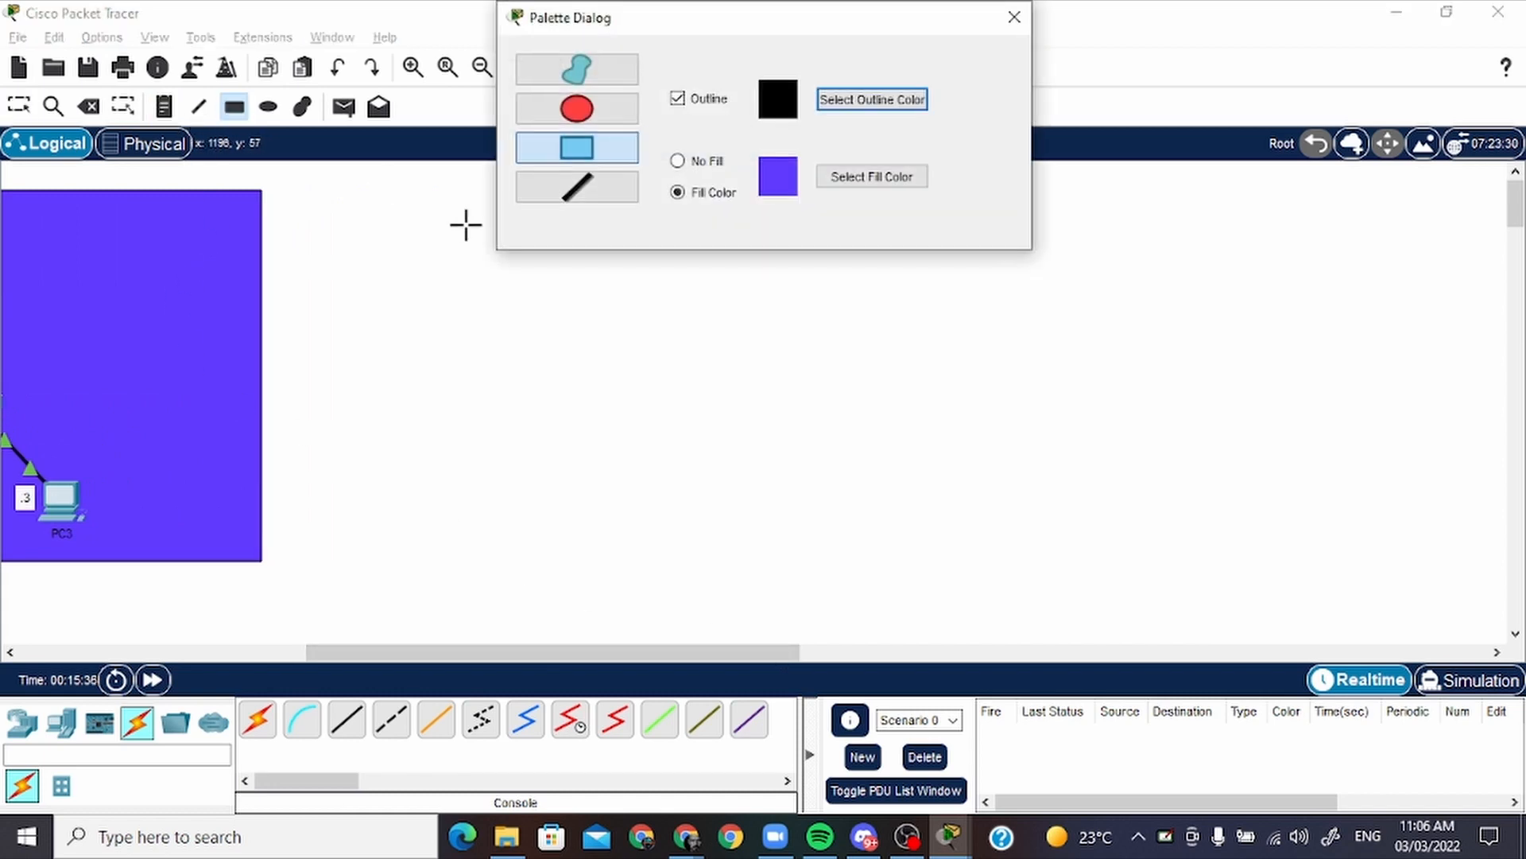
click(857, 175)
drag(893, 320, 924, 261)
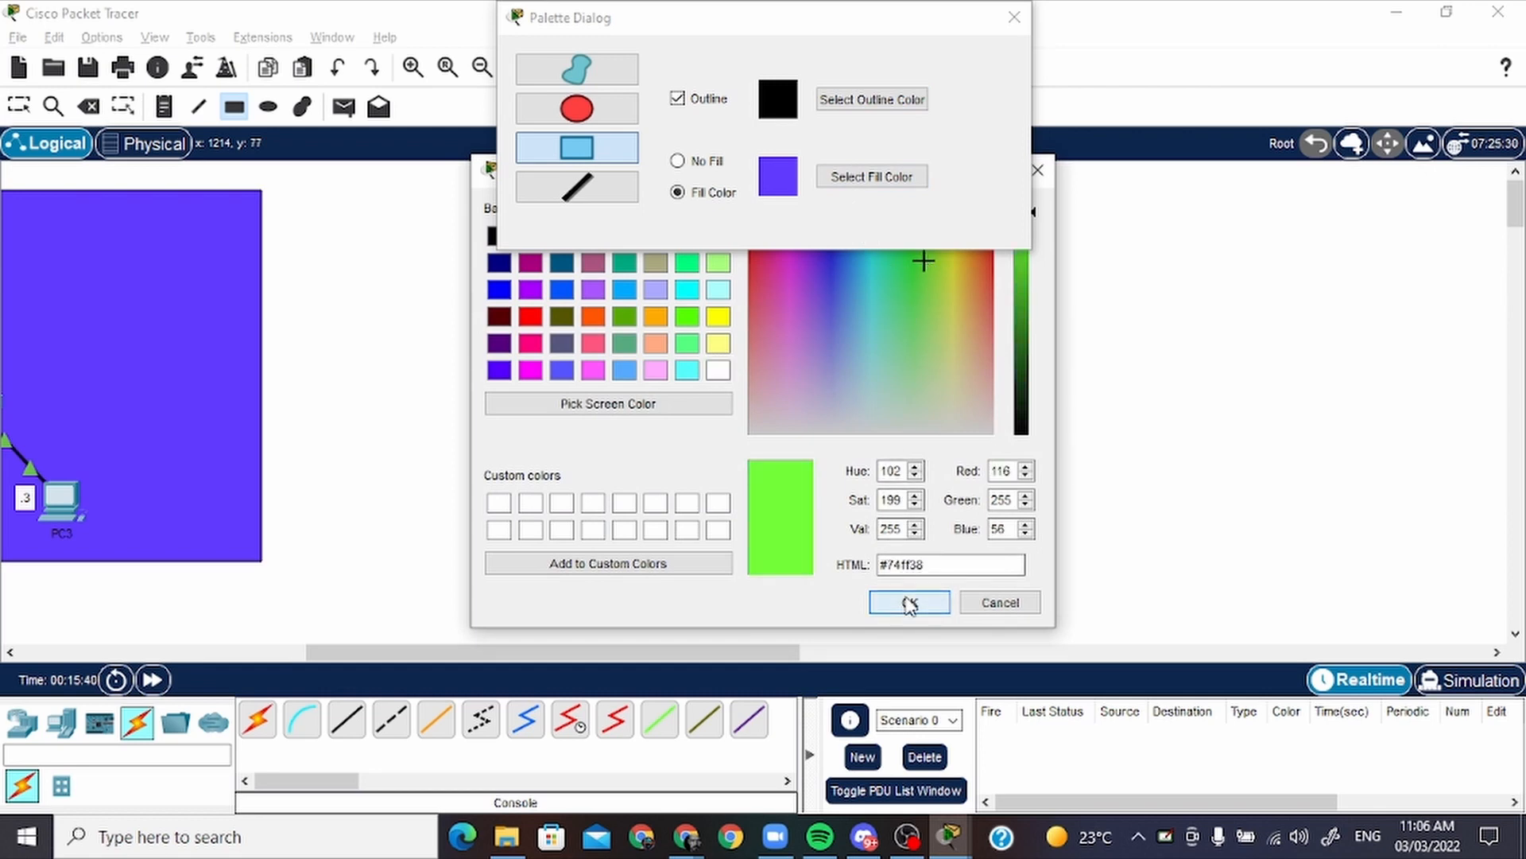
click(908, 601)
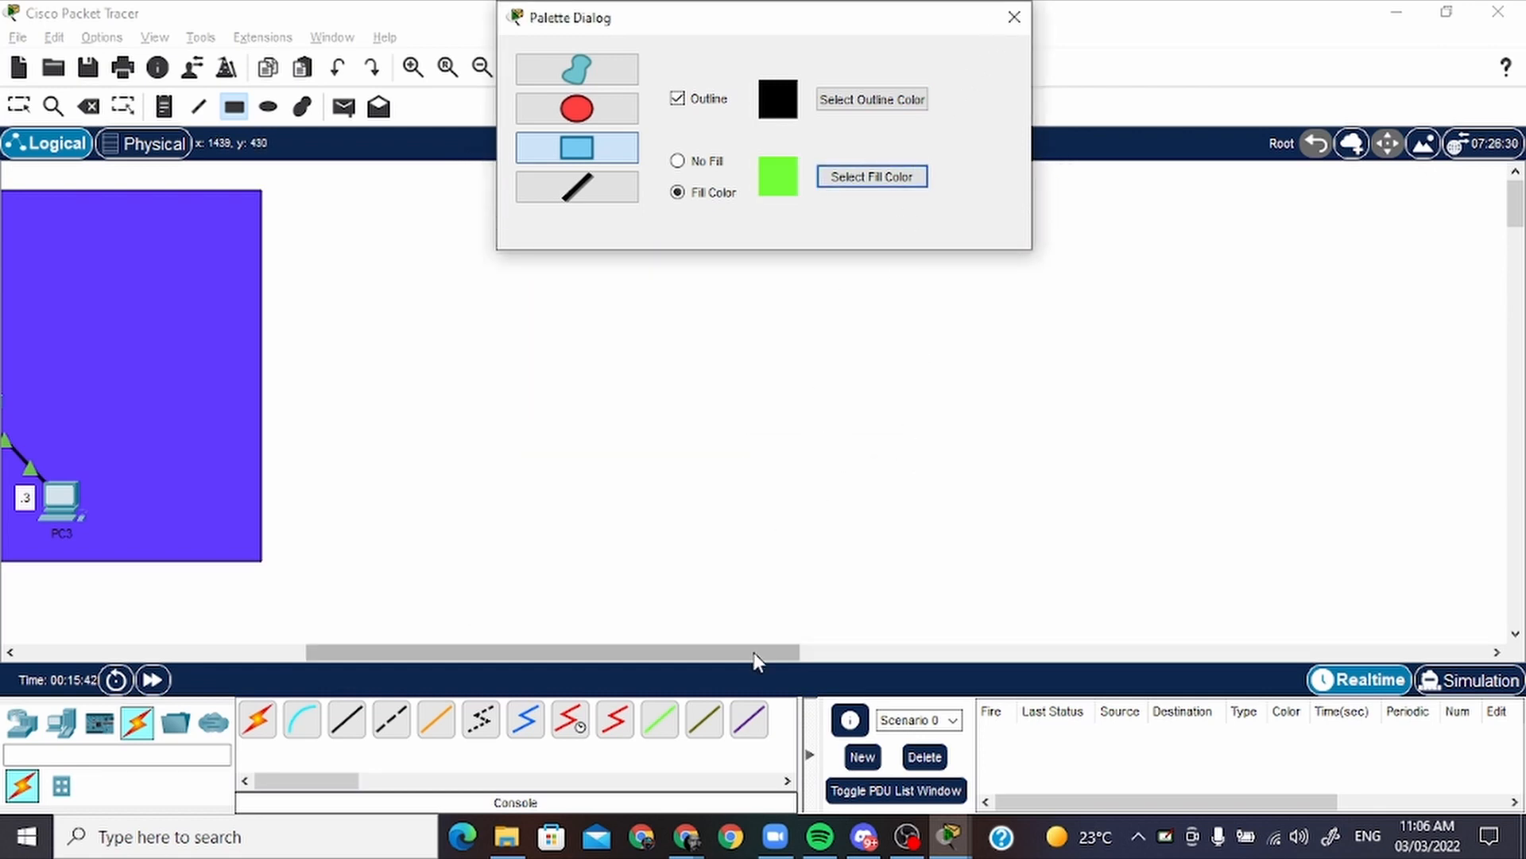
mouse_move(753, 652)
mouse_down()
mouse_move(617, 656)
mouse_move(742, 670)
mouse_up()
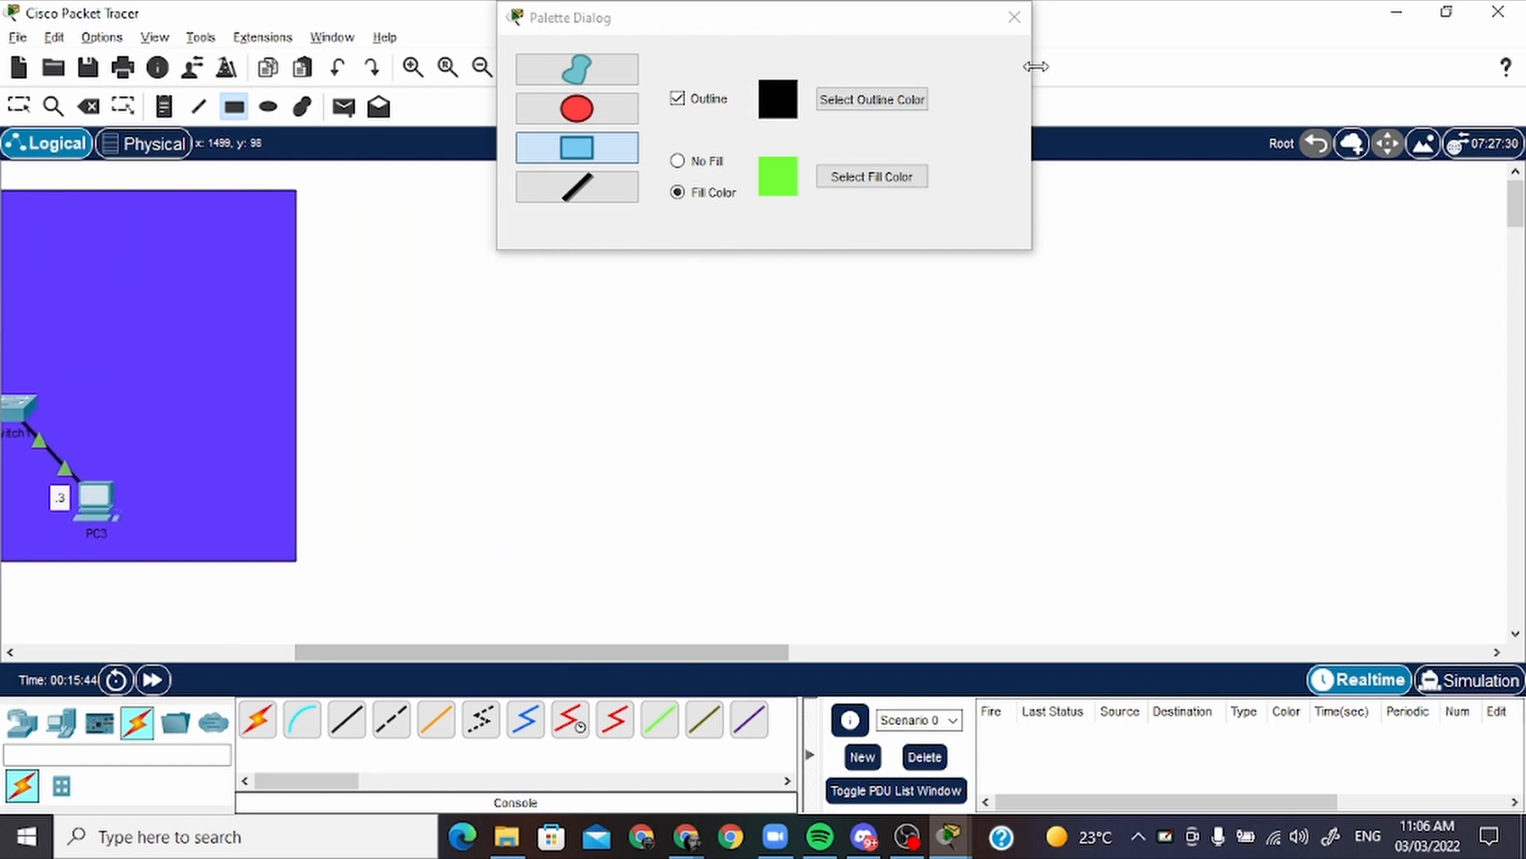
click(1014, 16)
mouse_move(454, 198)
mouse_down()
mouse_move(977, 546)
mouse_move(1036, 555)
mouse_up()
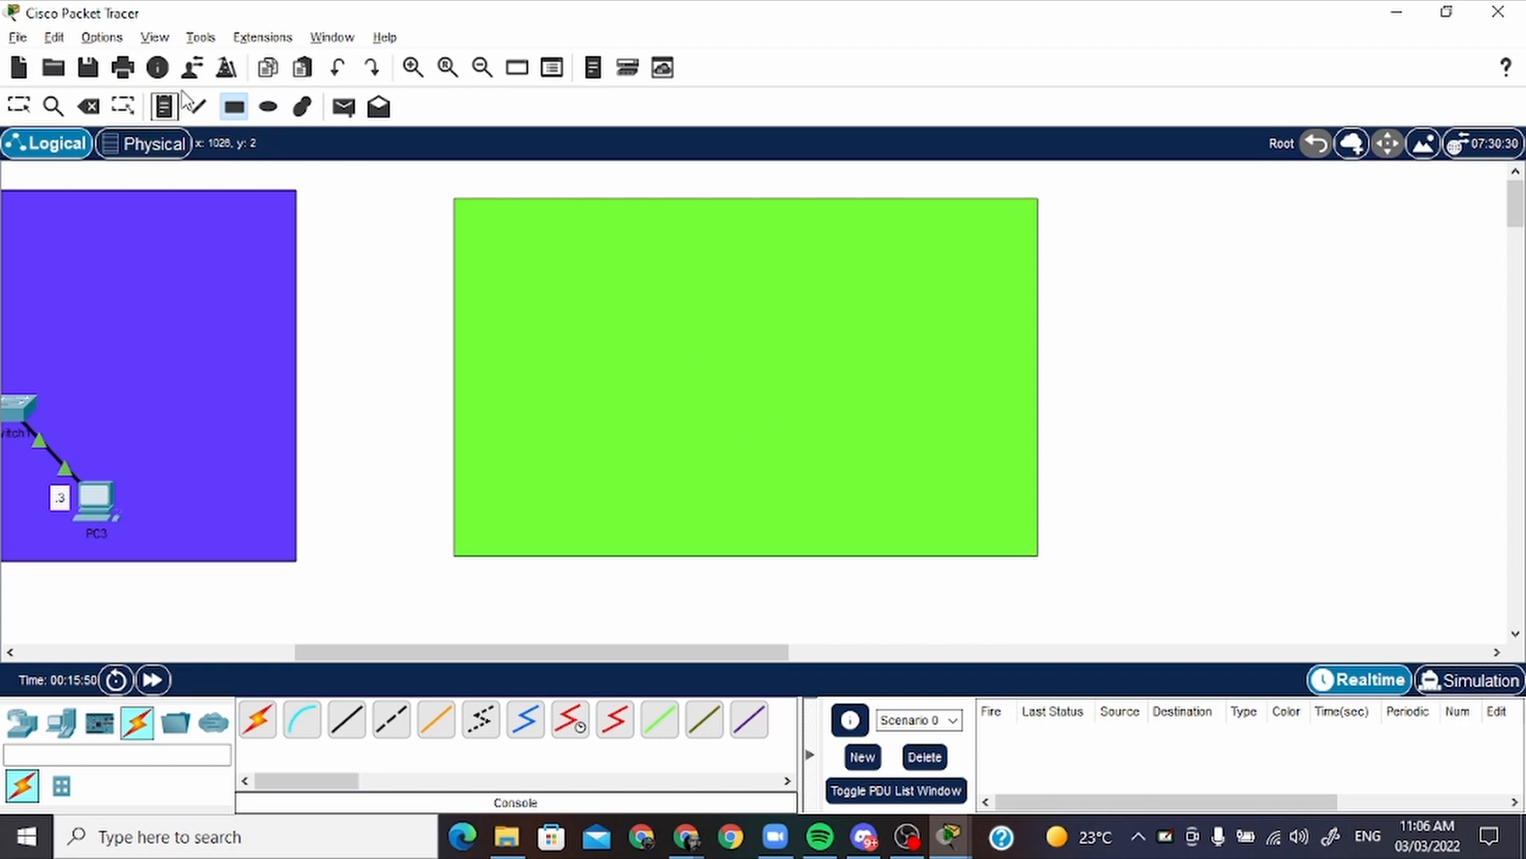
Add a note with the professor's Office 2 title, "Netowrk Address:", 192.168.12.0/24 and 255.255.255.0, and place it in the green rectangle's upper-right corner
click(166, 108)
click(494, 235)
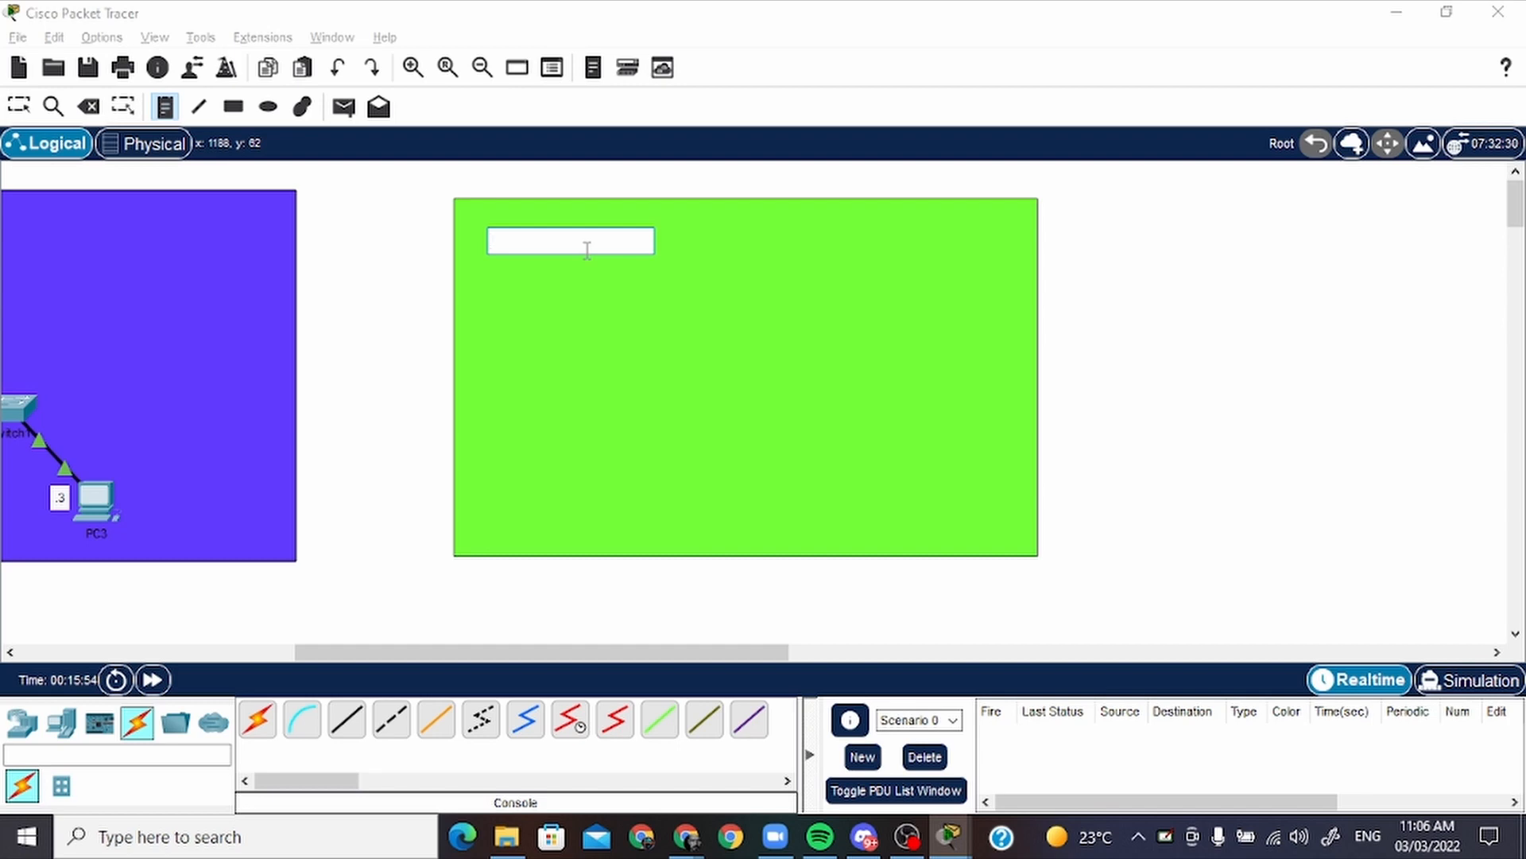
text(Professor Seema Office 2)
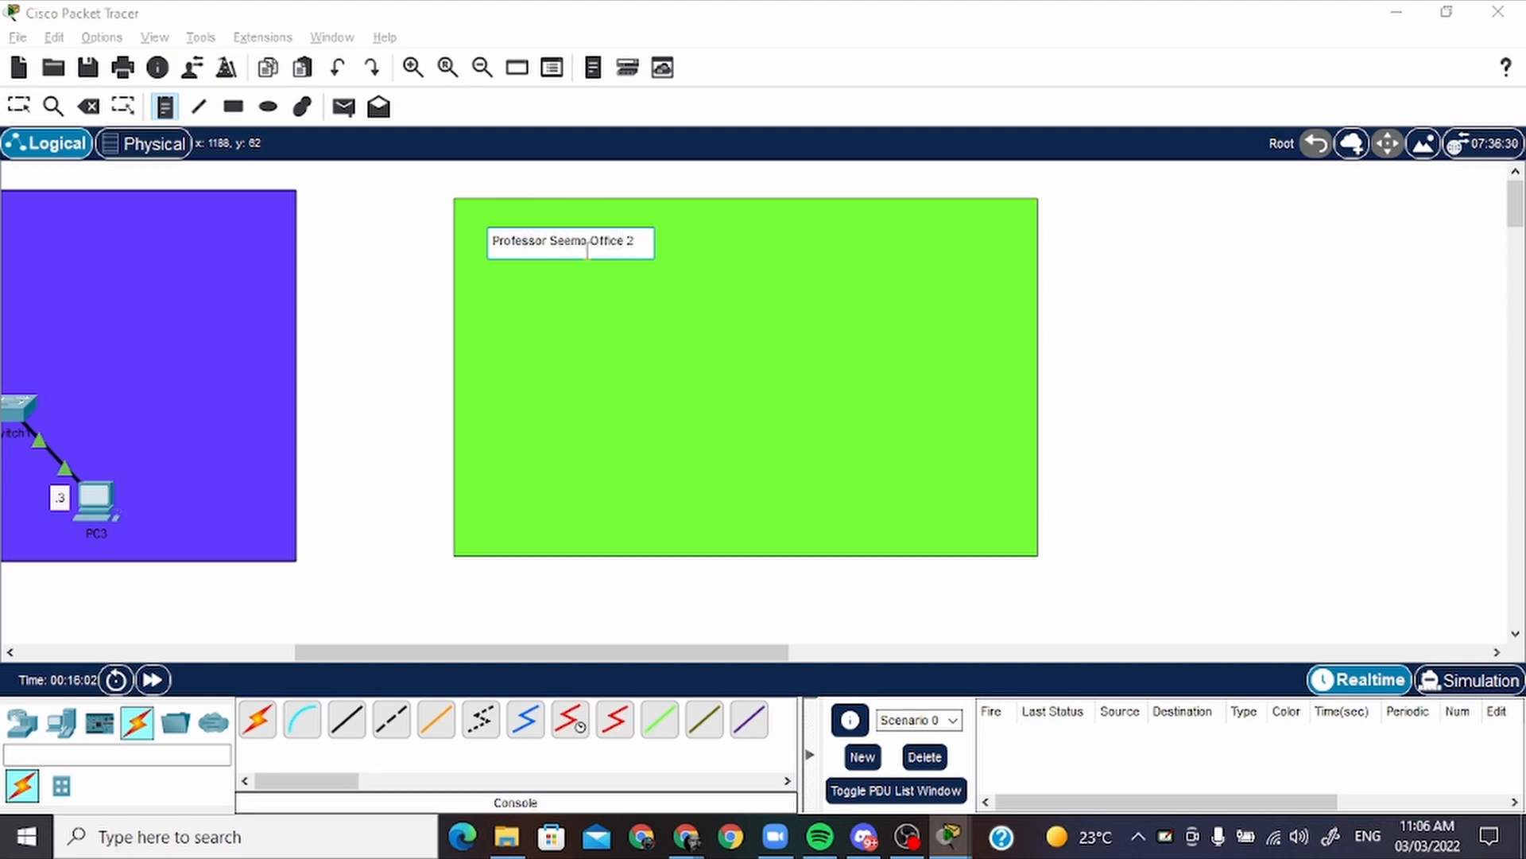
key(Return)
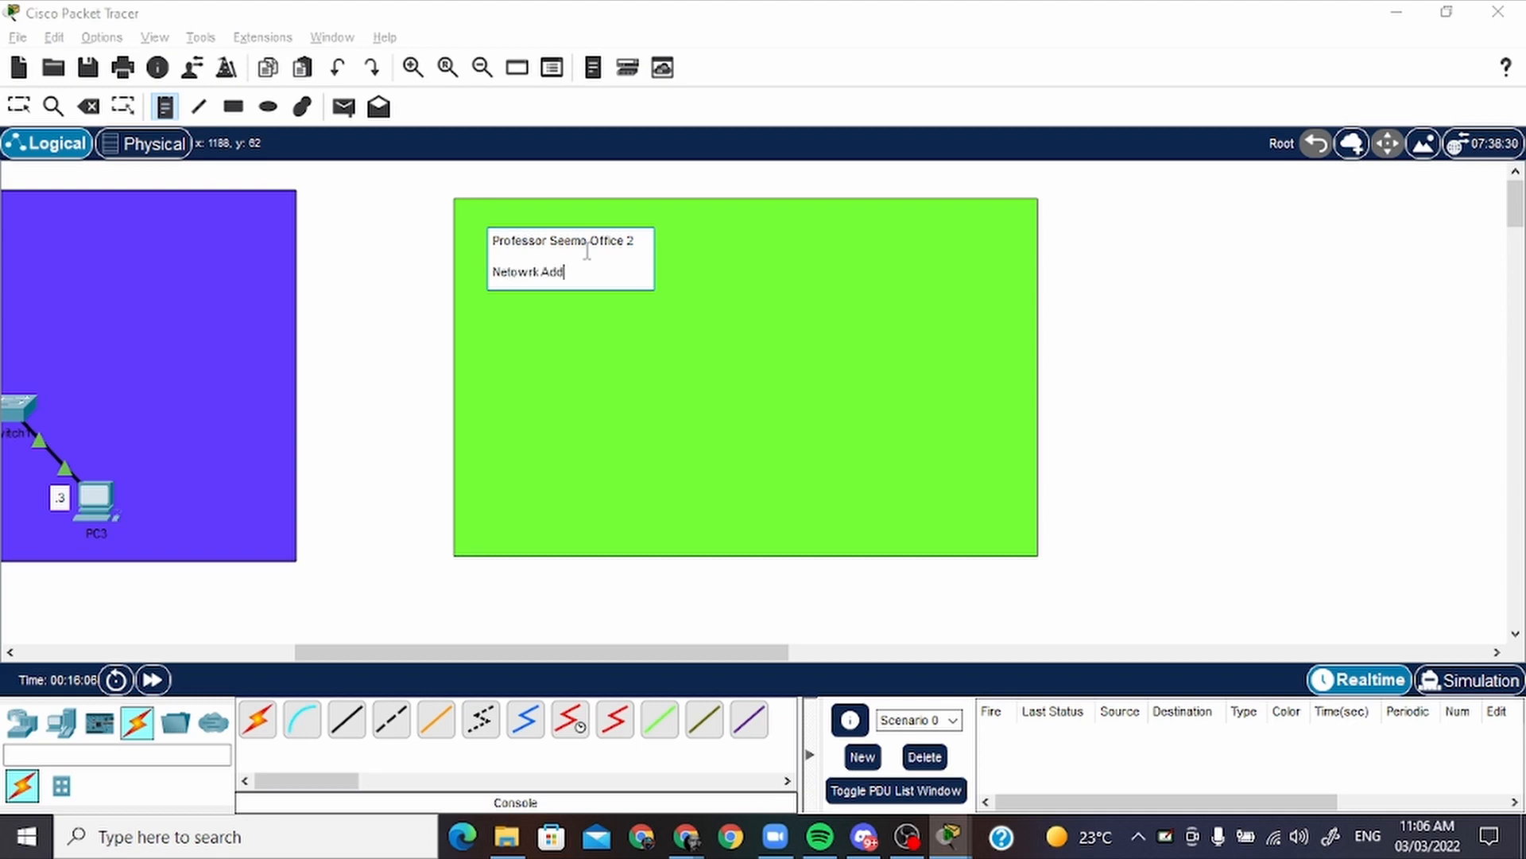
key(Return)
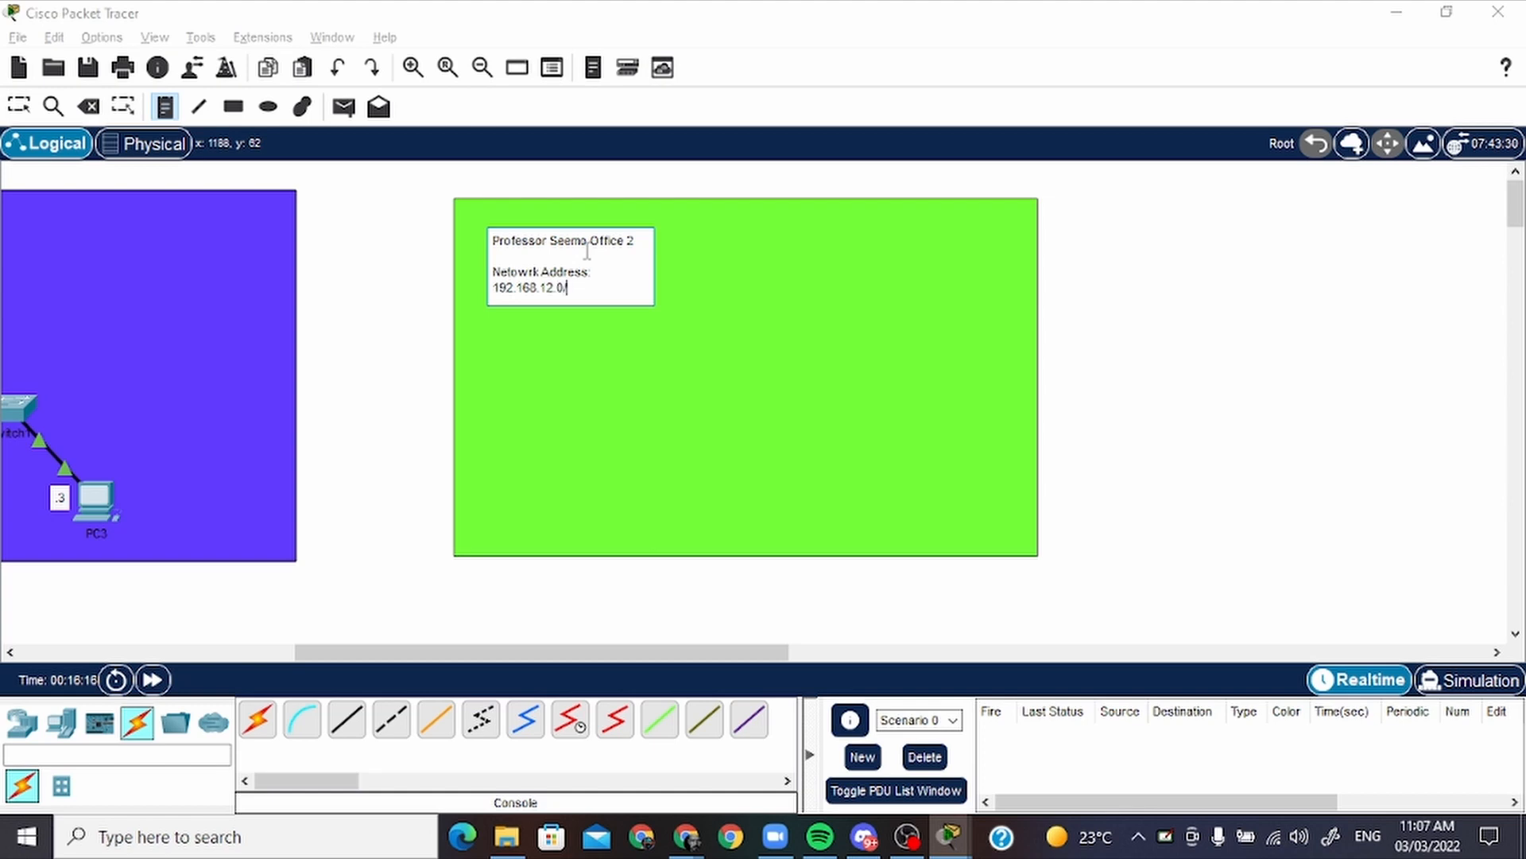
key(Return)
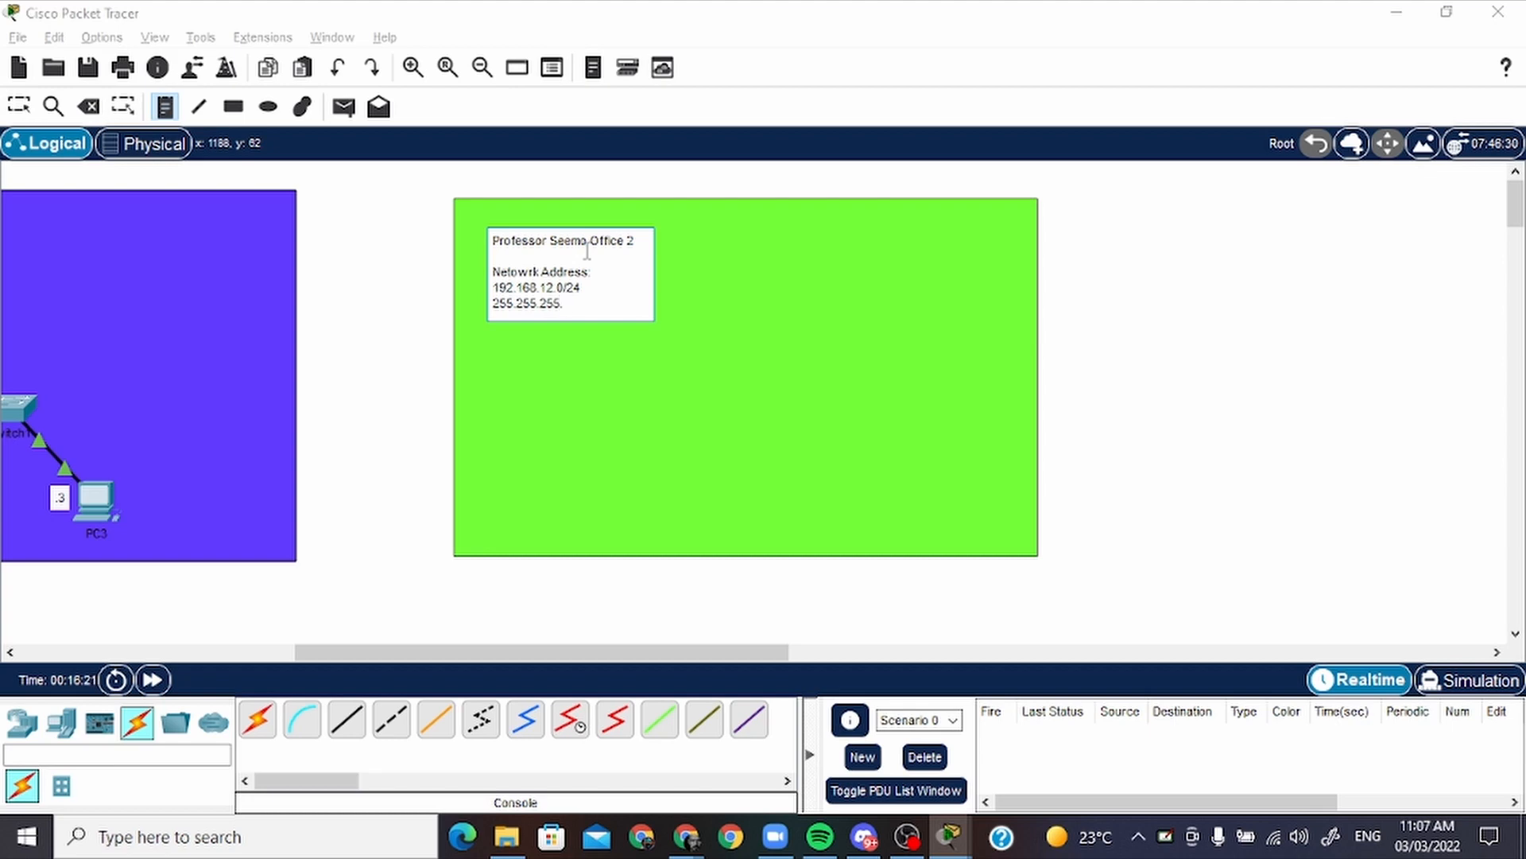
key(Escape)
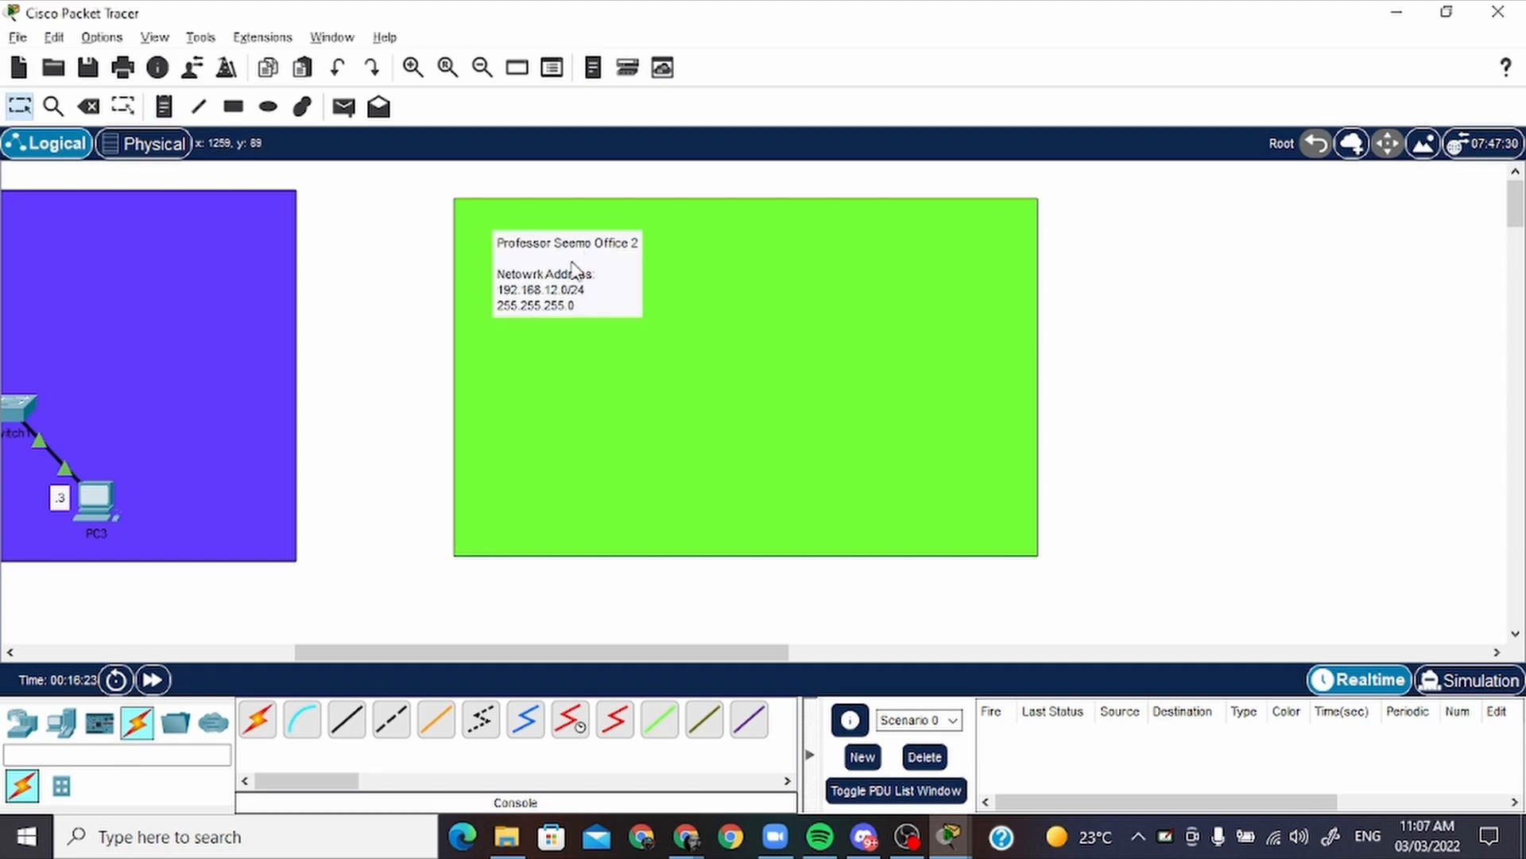
drag(580, 273, 960, 249)
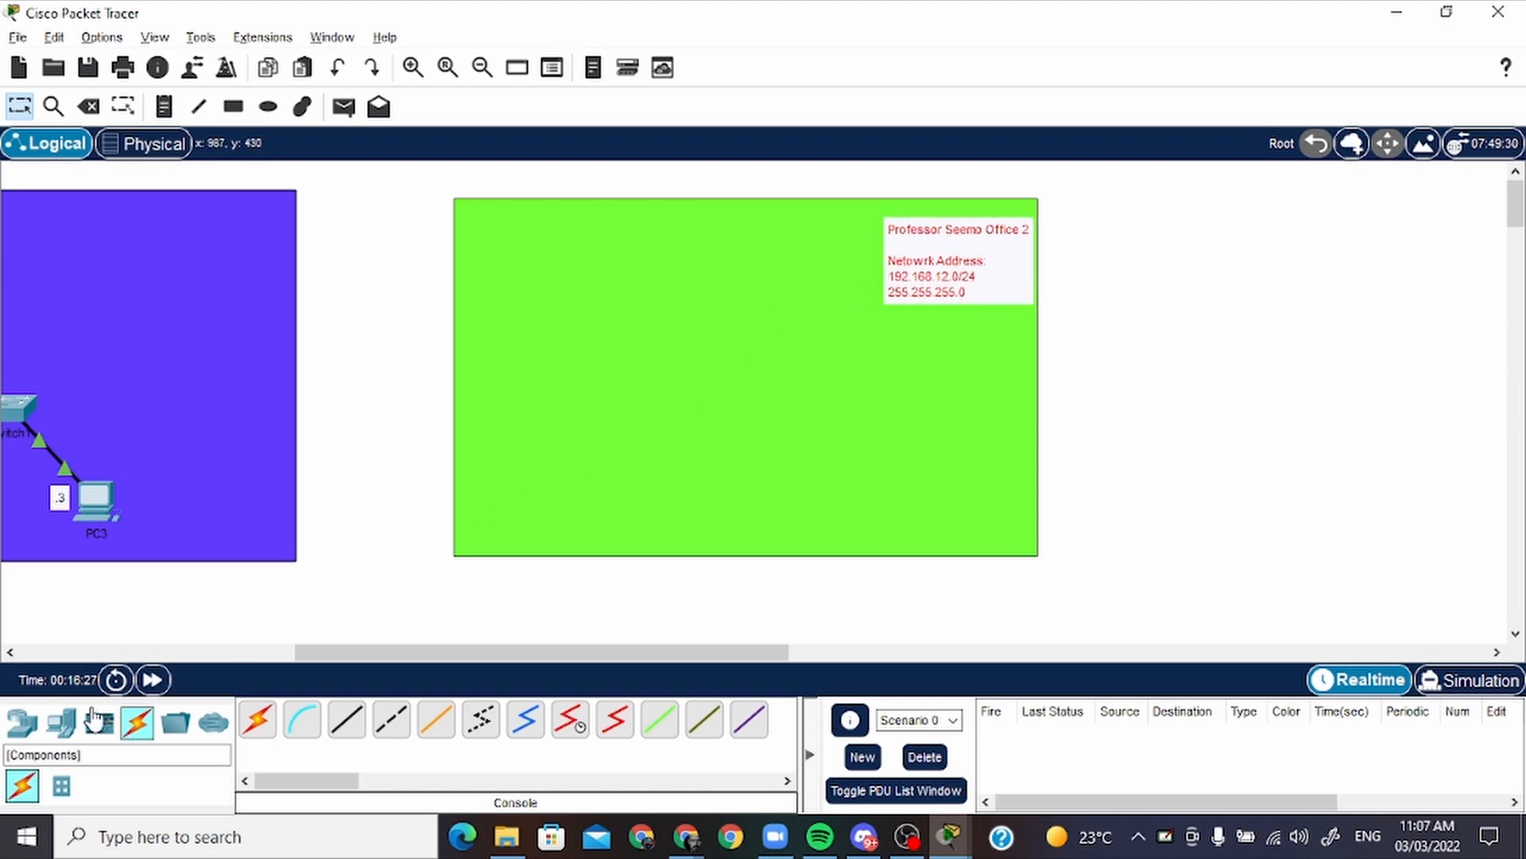
Place two PCs in the lower part of the green rectangle, a 2911 router above the first PC and a 2960 switch between them
click(72, 725)
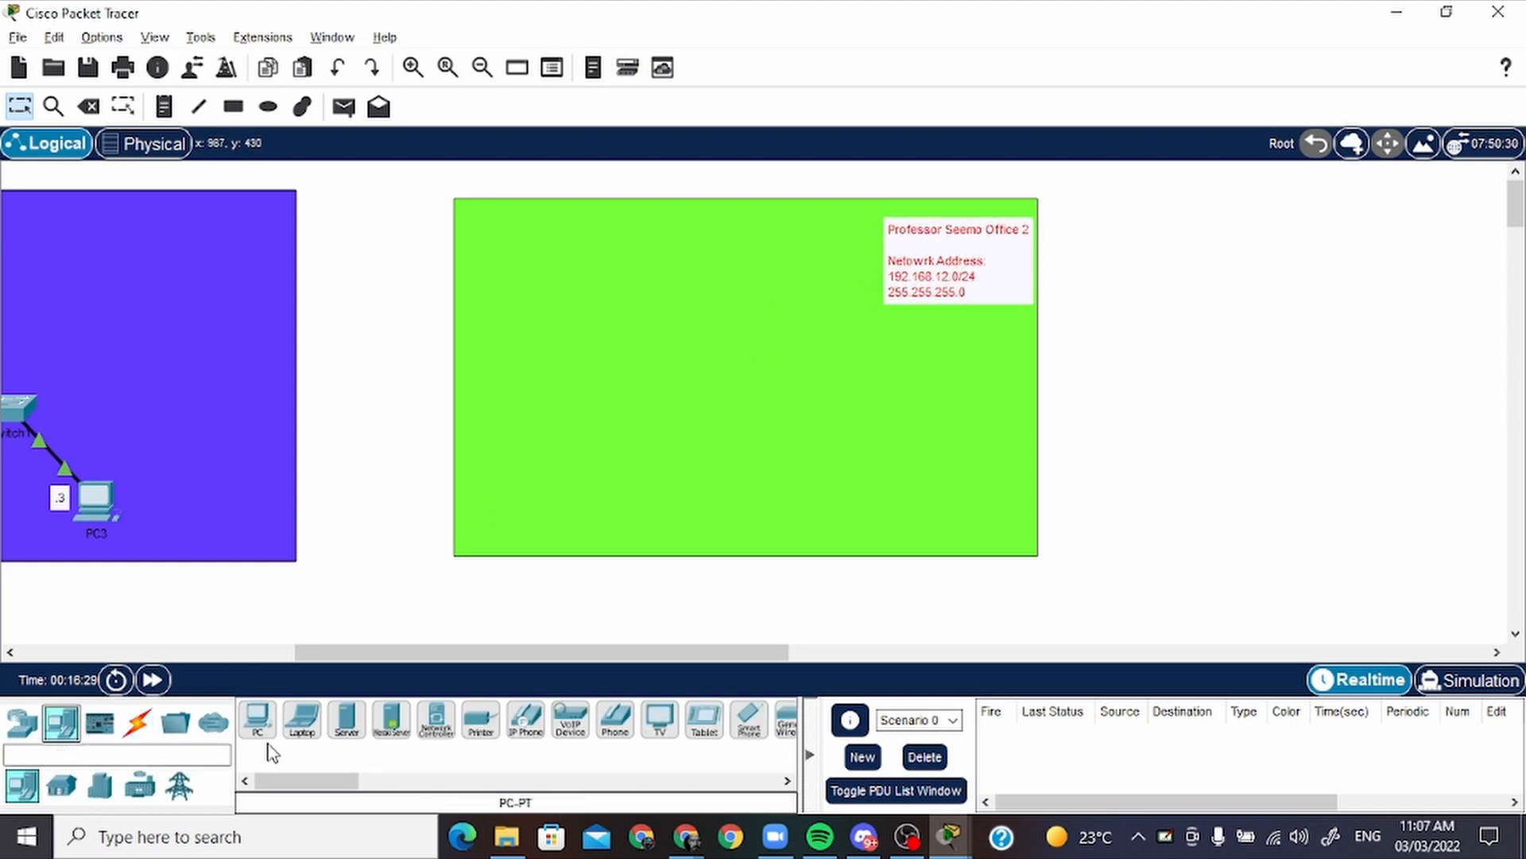
drag(258, 719, 574, 473)
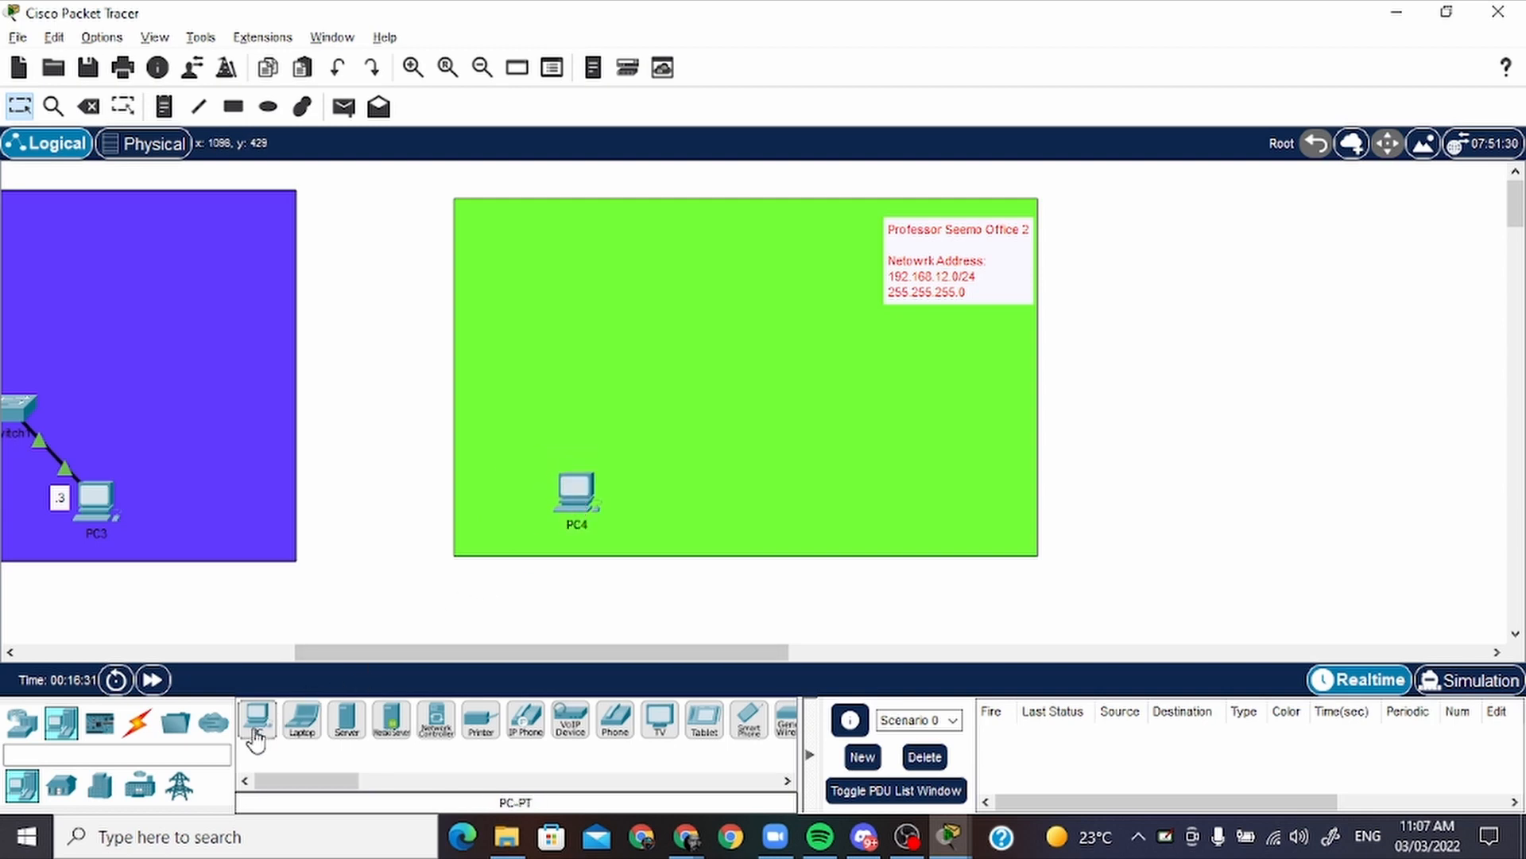
drag(258, 725, 799, 493)
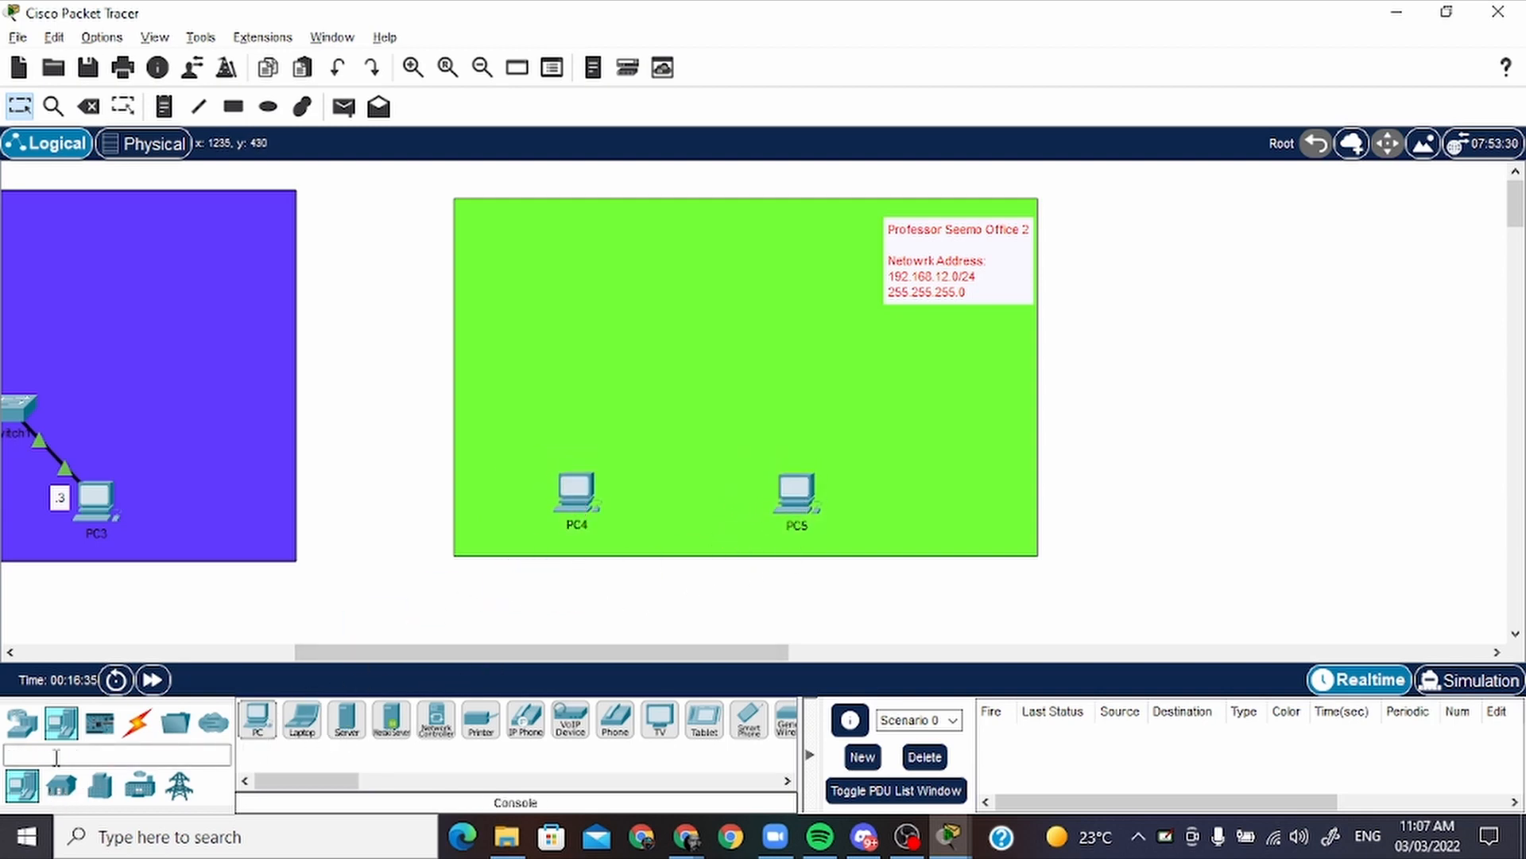
click(22, 721)
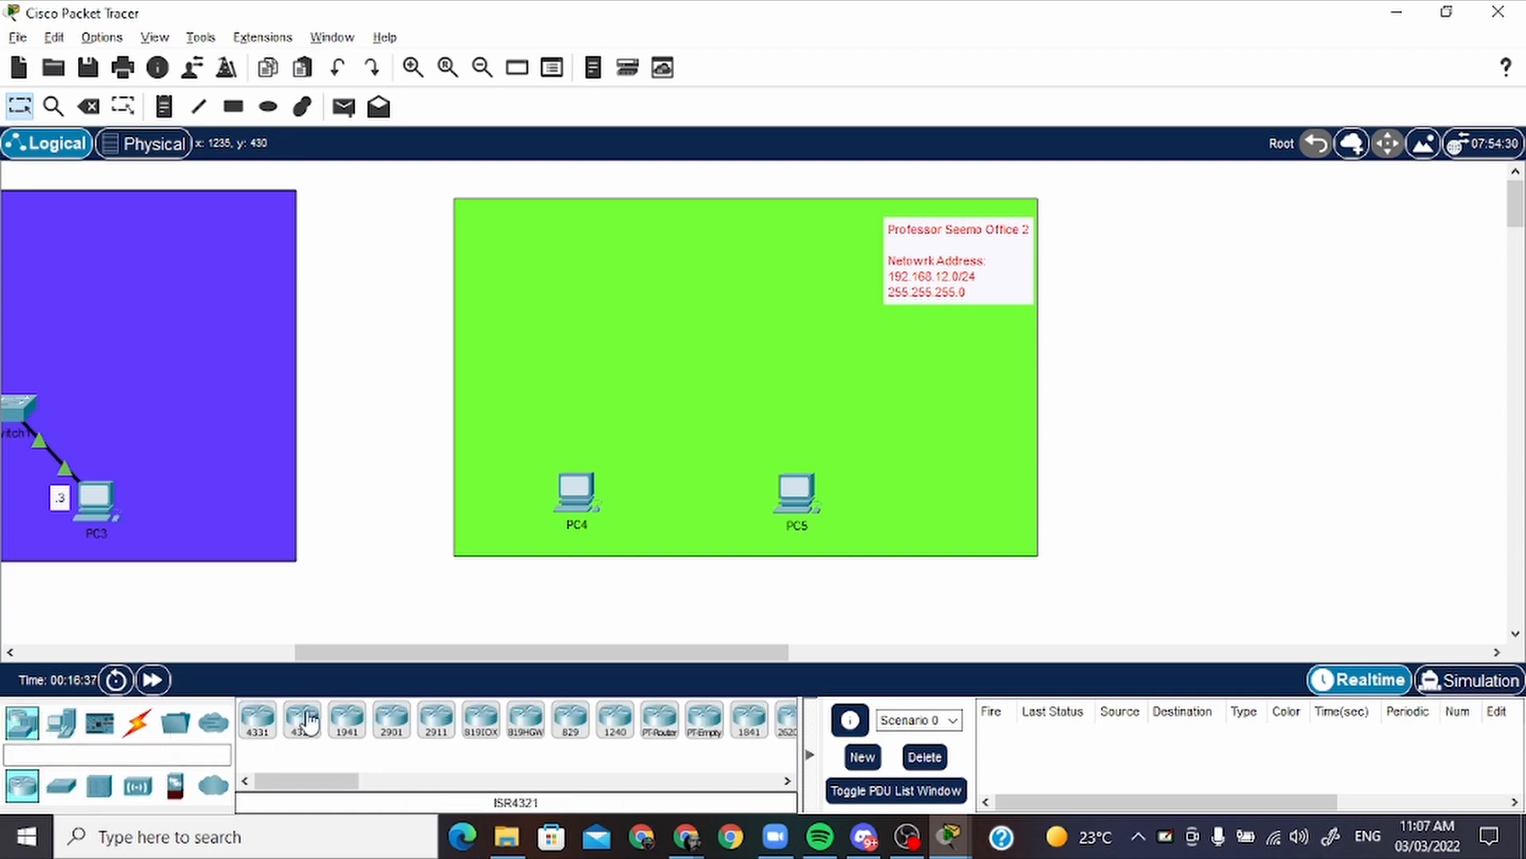
drag(442, 741, 571, 318)
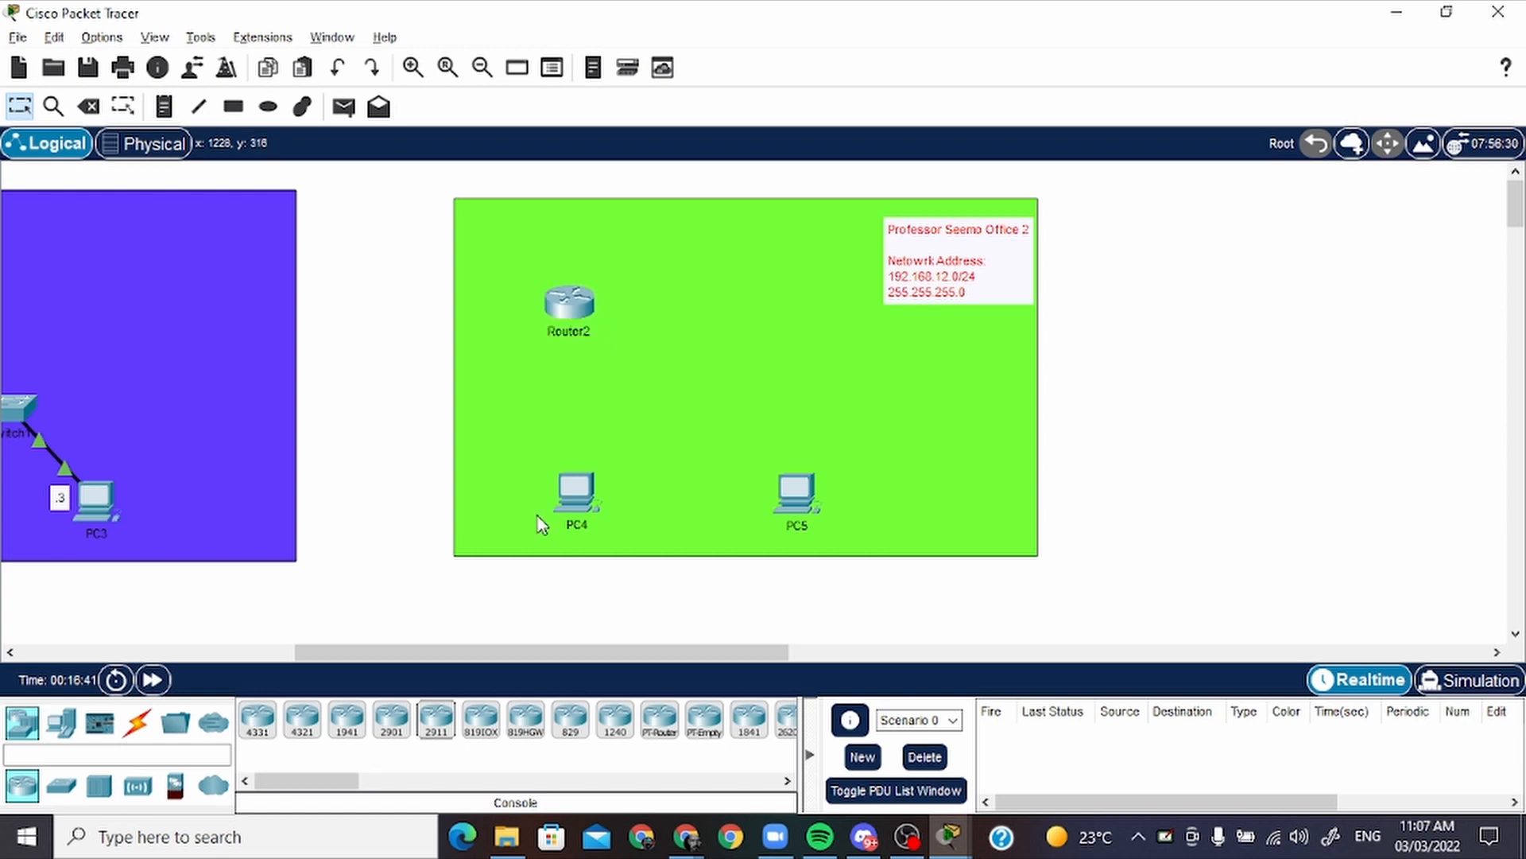
click(61, 787)
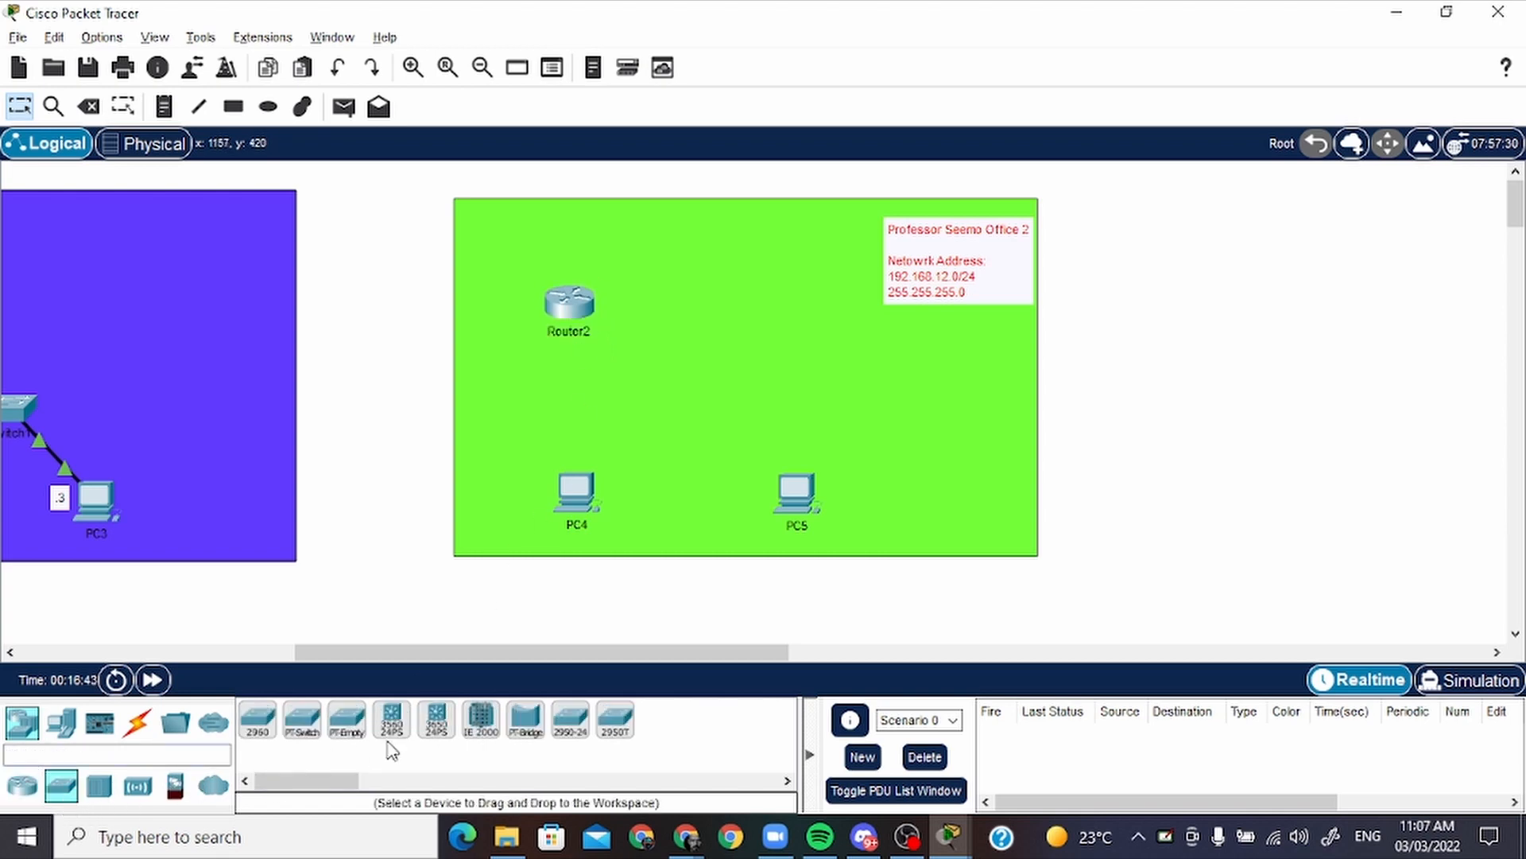
drag(260, 735, 698, 405)
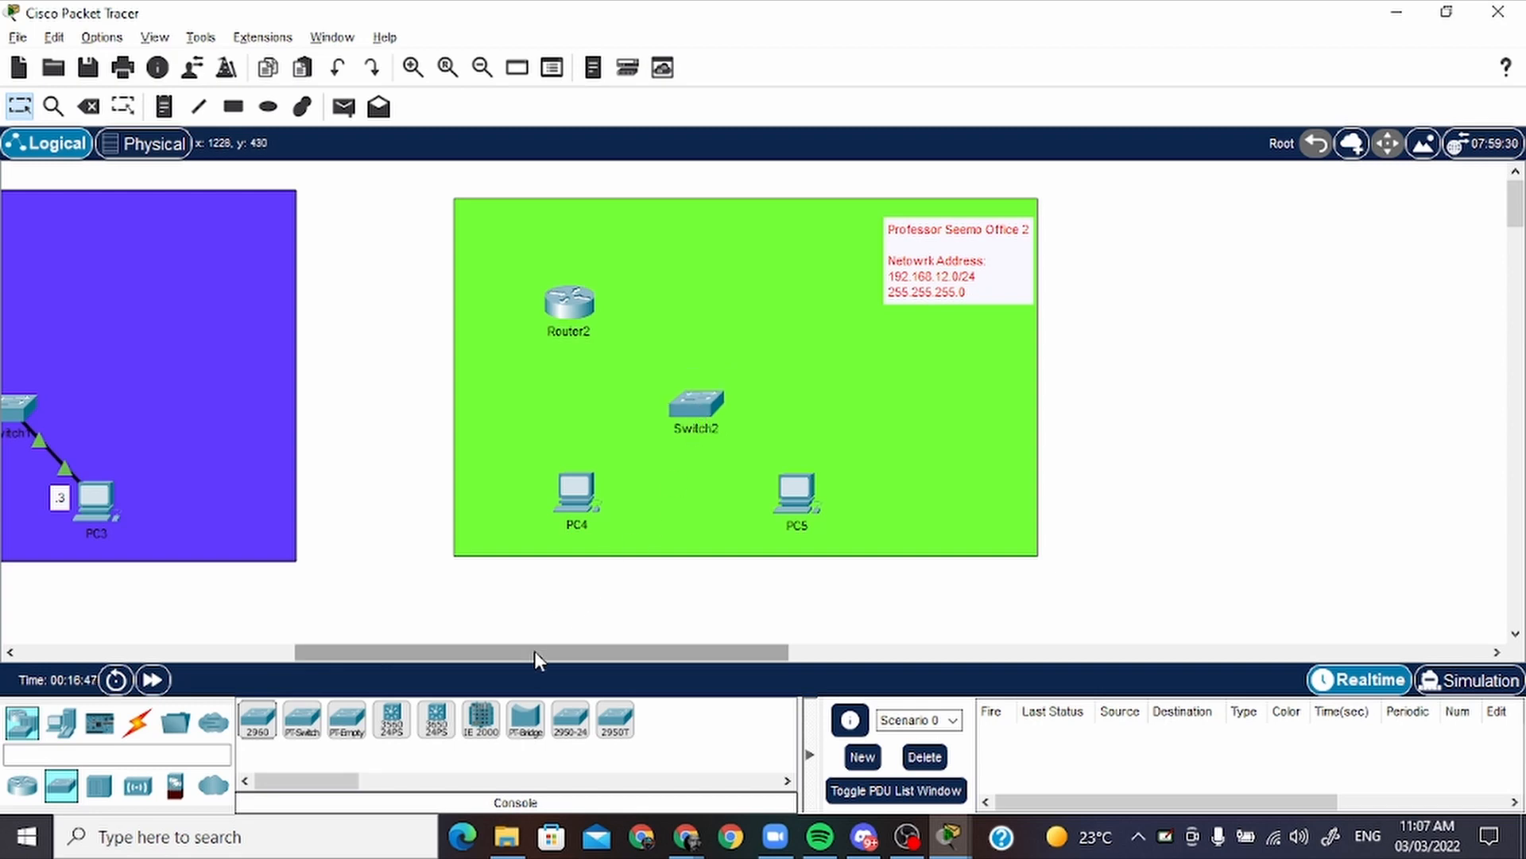
Connect PC4's FastEthernet0 to Switch2's FastEthernet0/1 with a copper straight-through cable
click(138, 722)
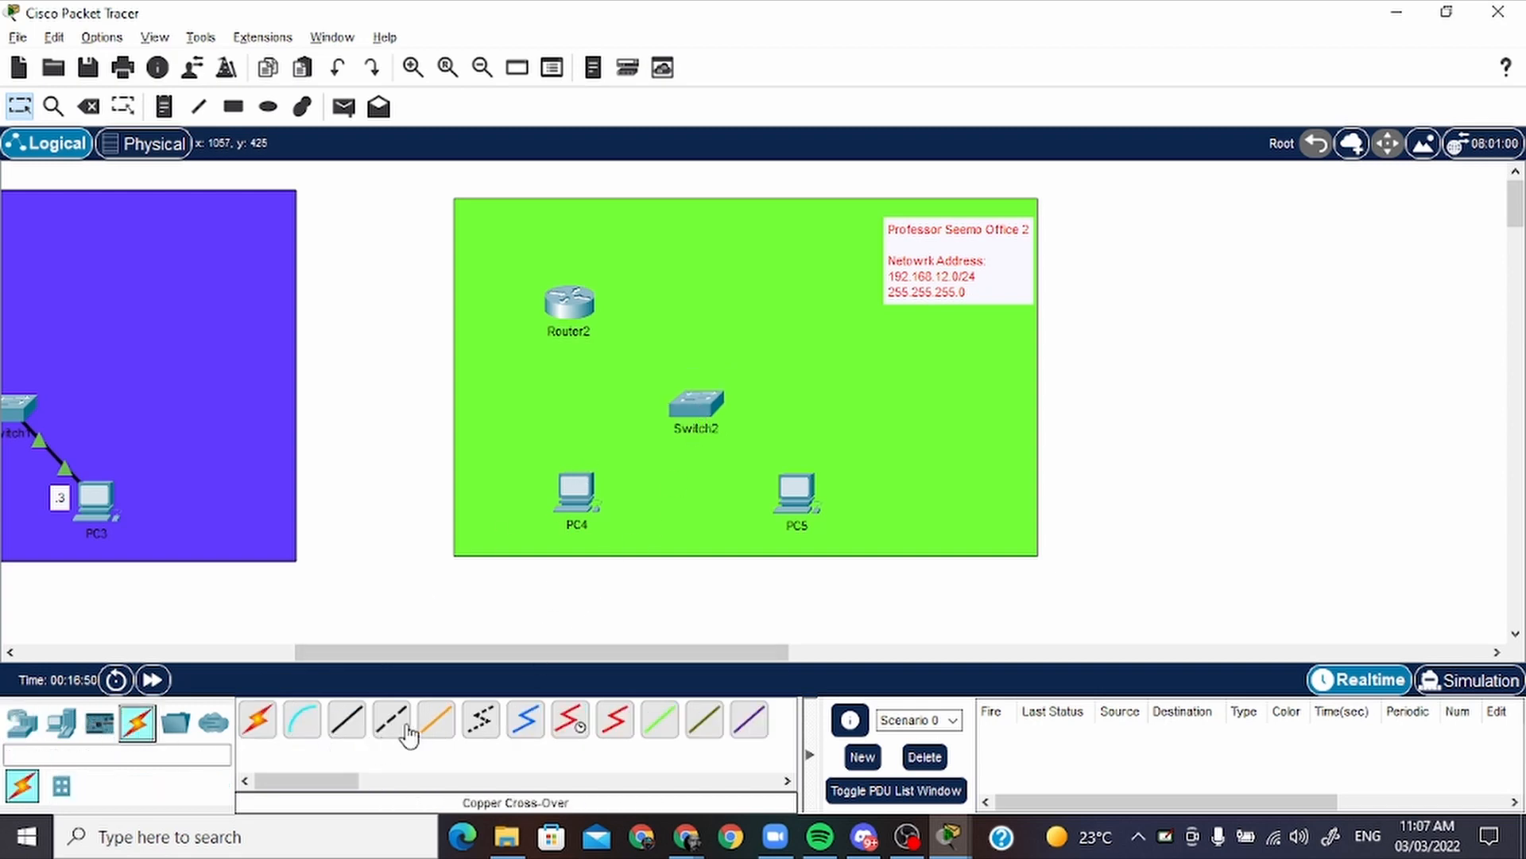
click(347, 721)
click(584, 505)
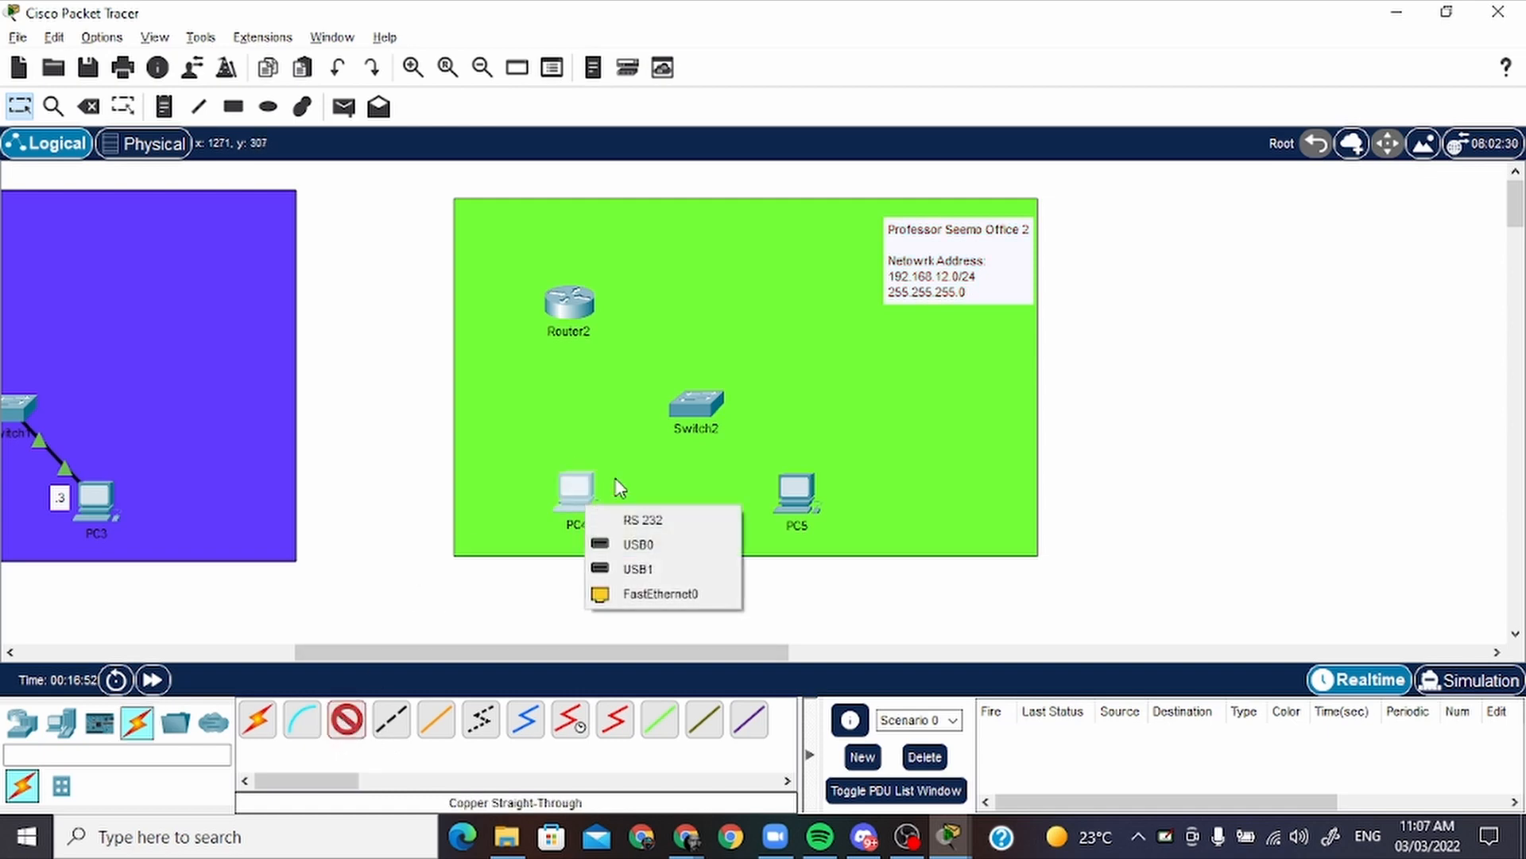
click(670, 609)
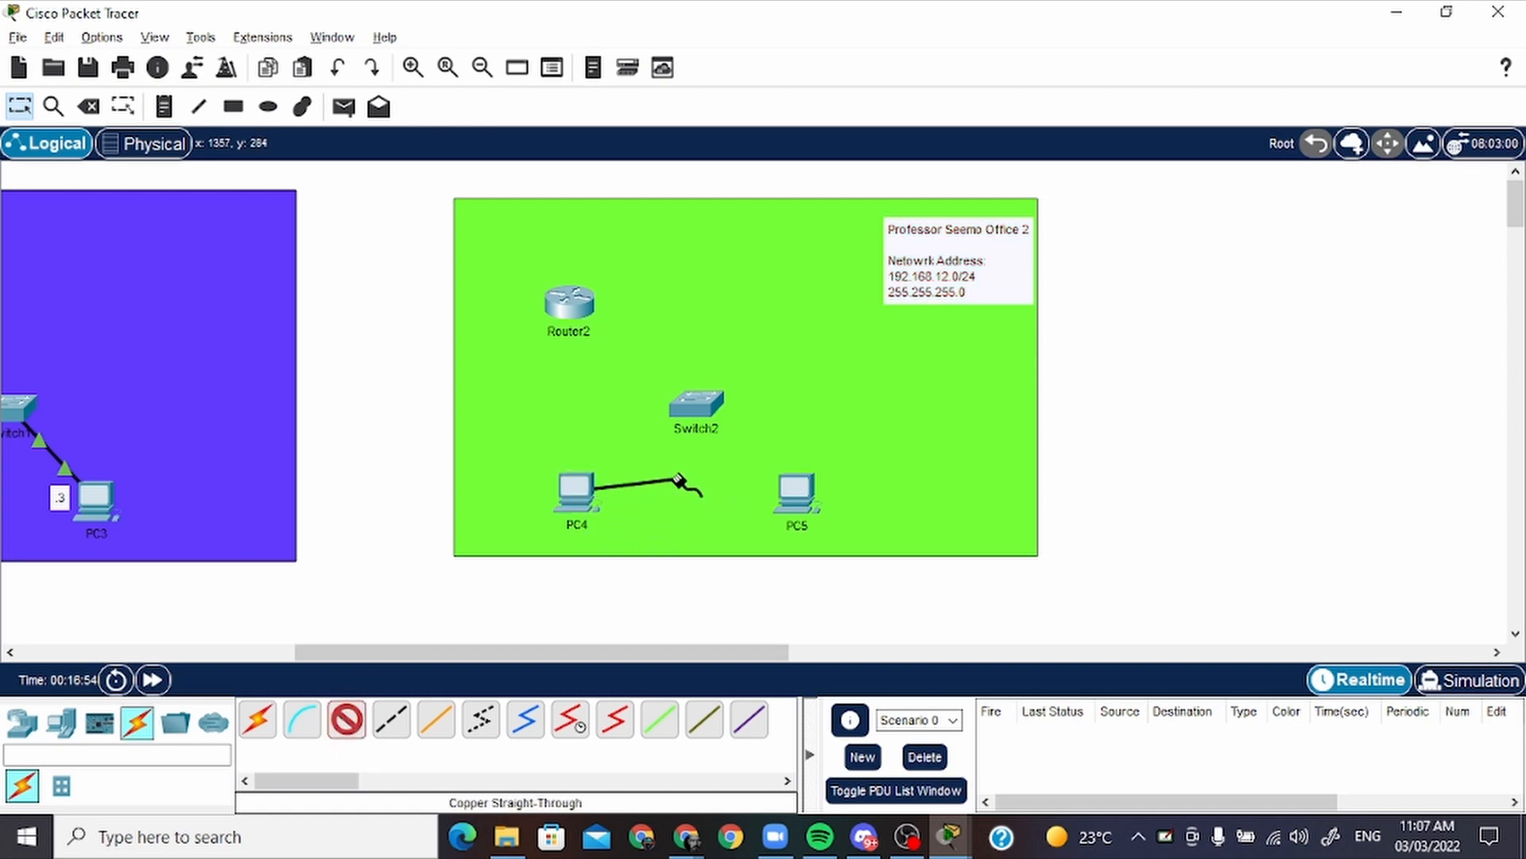
click(694, 402)
click(746, 42)
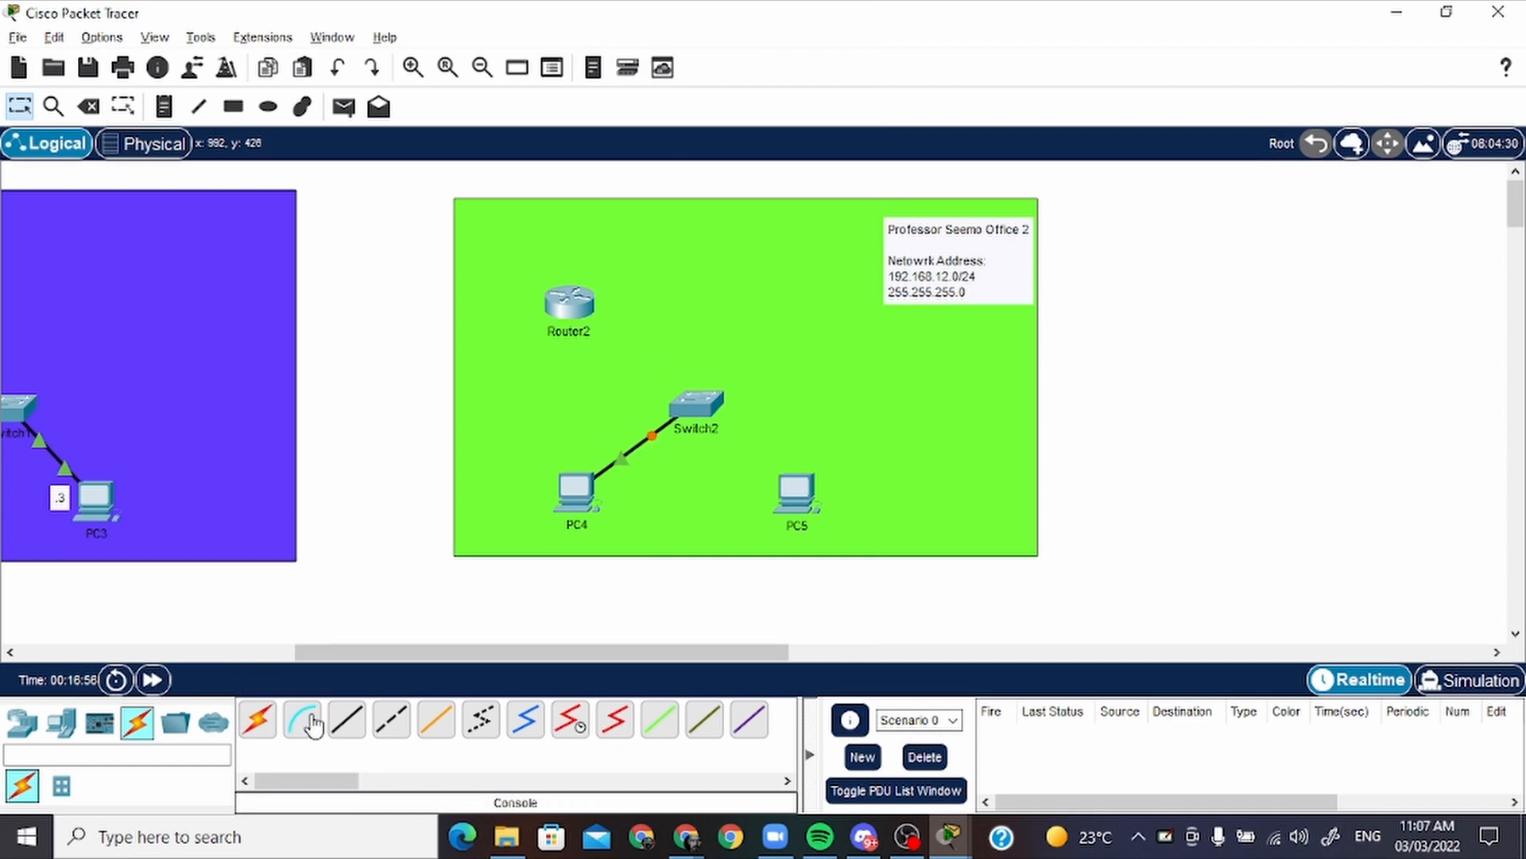
Connect PC5's FastEthernet0 to Switch2's FastEthernet0/2 with a copper straight-through cable
click(347, 721)
click(793, 490)
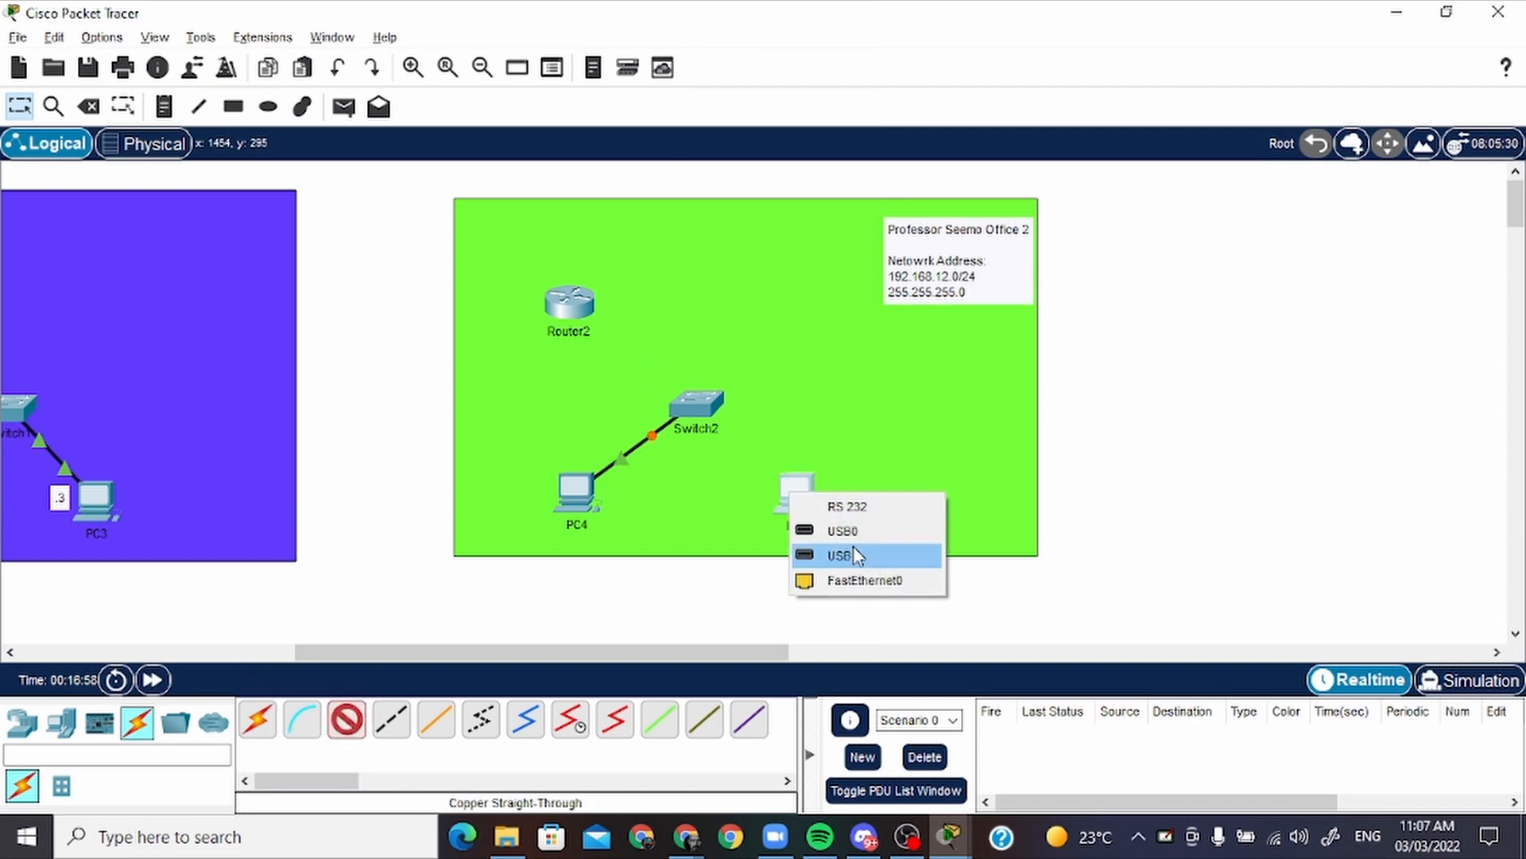
click(862, 580)
click(701, 415)
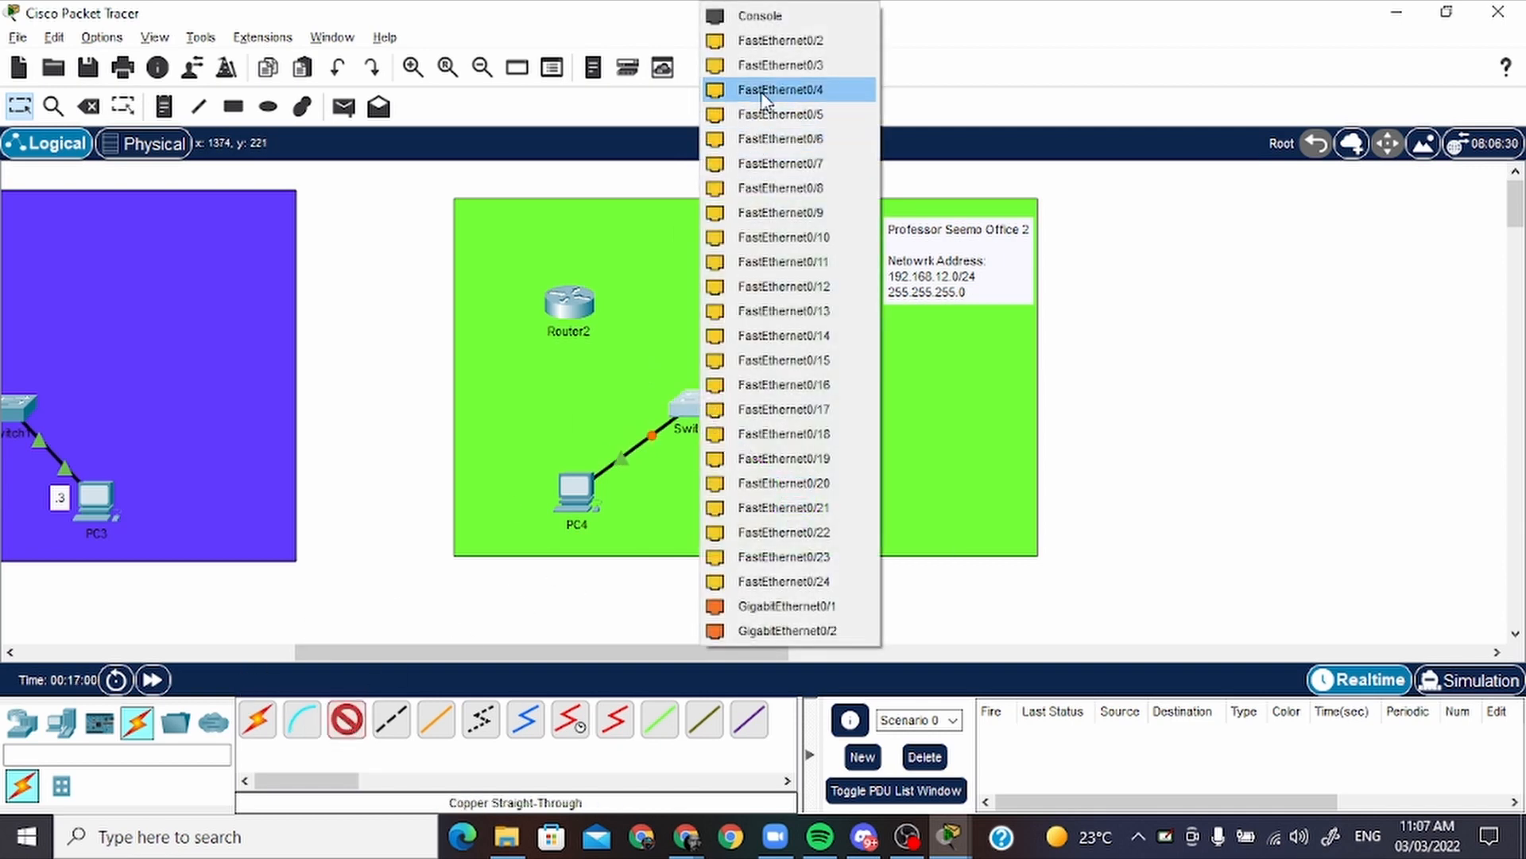
click(780, 45)
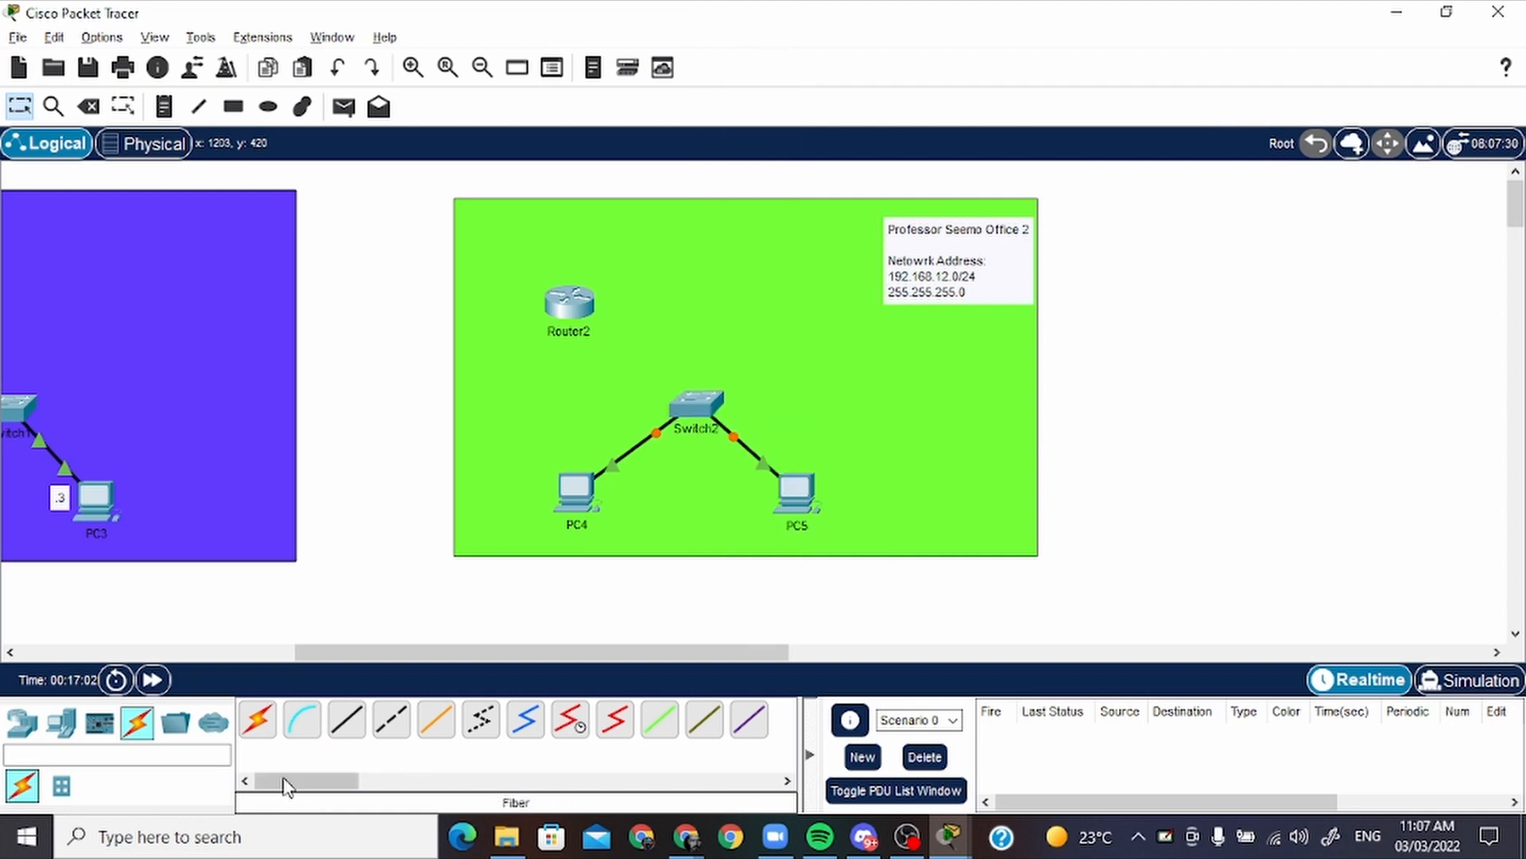
Connect Switch2's FastEthernet0/3 to Router2's GigabitEthernet0/0 with a copper straight-through cable
click(388, 722)
click(695, 404)
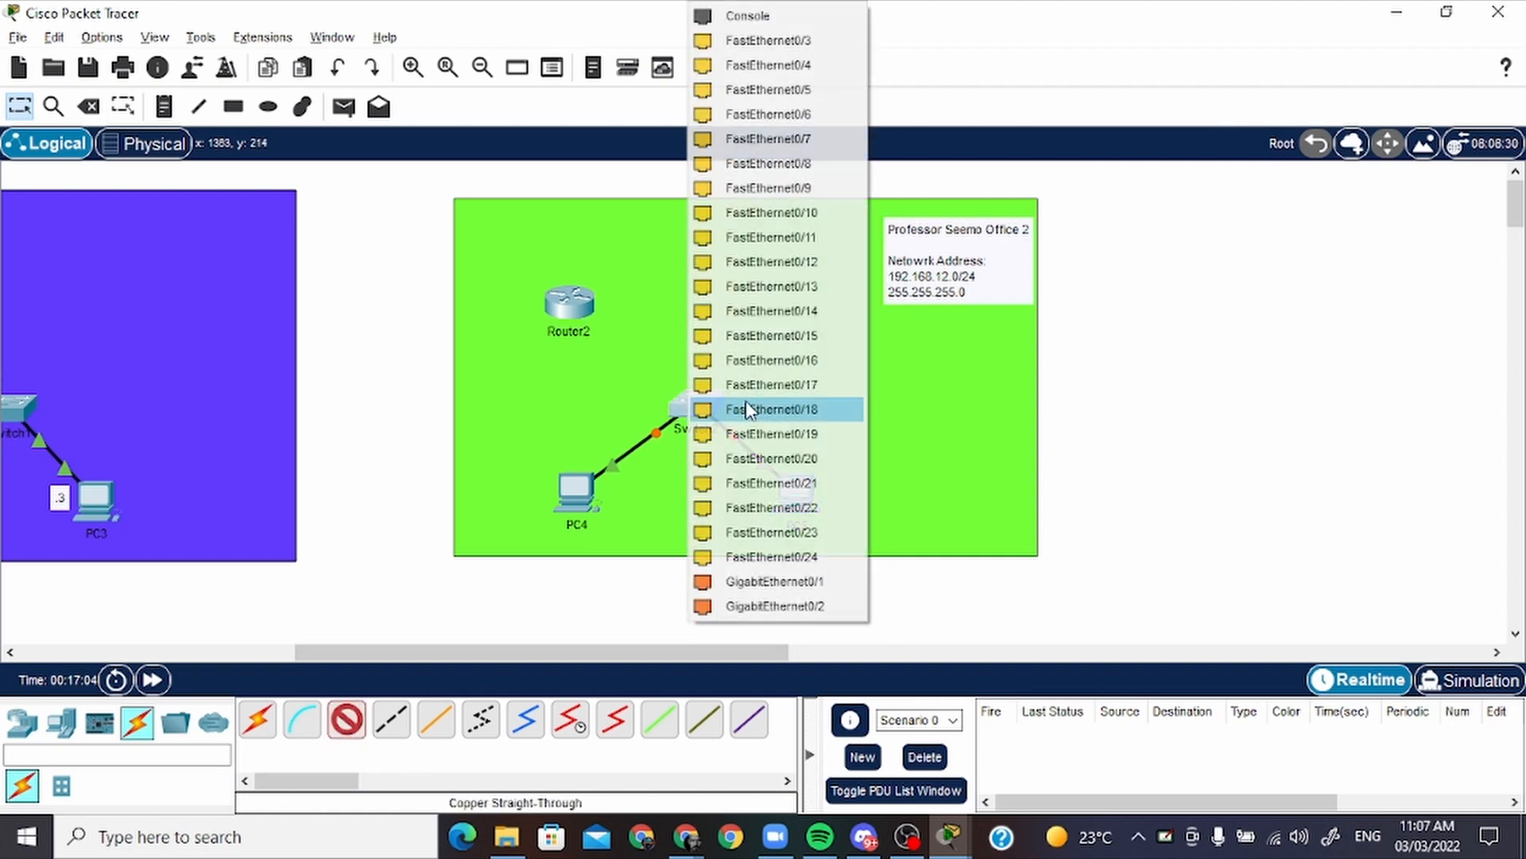
click(799, 44)
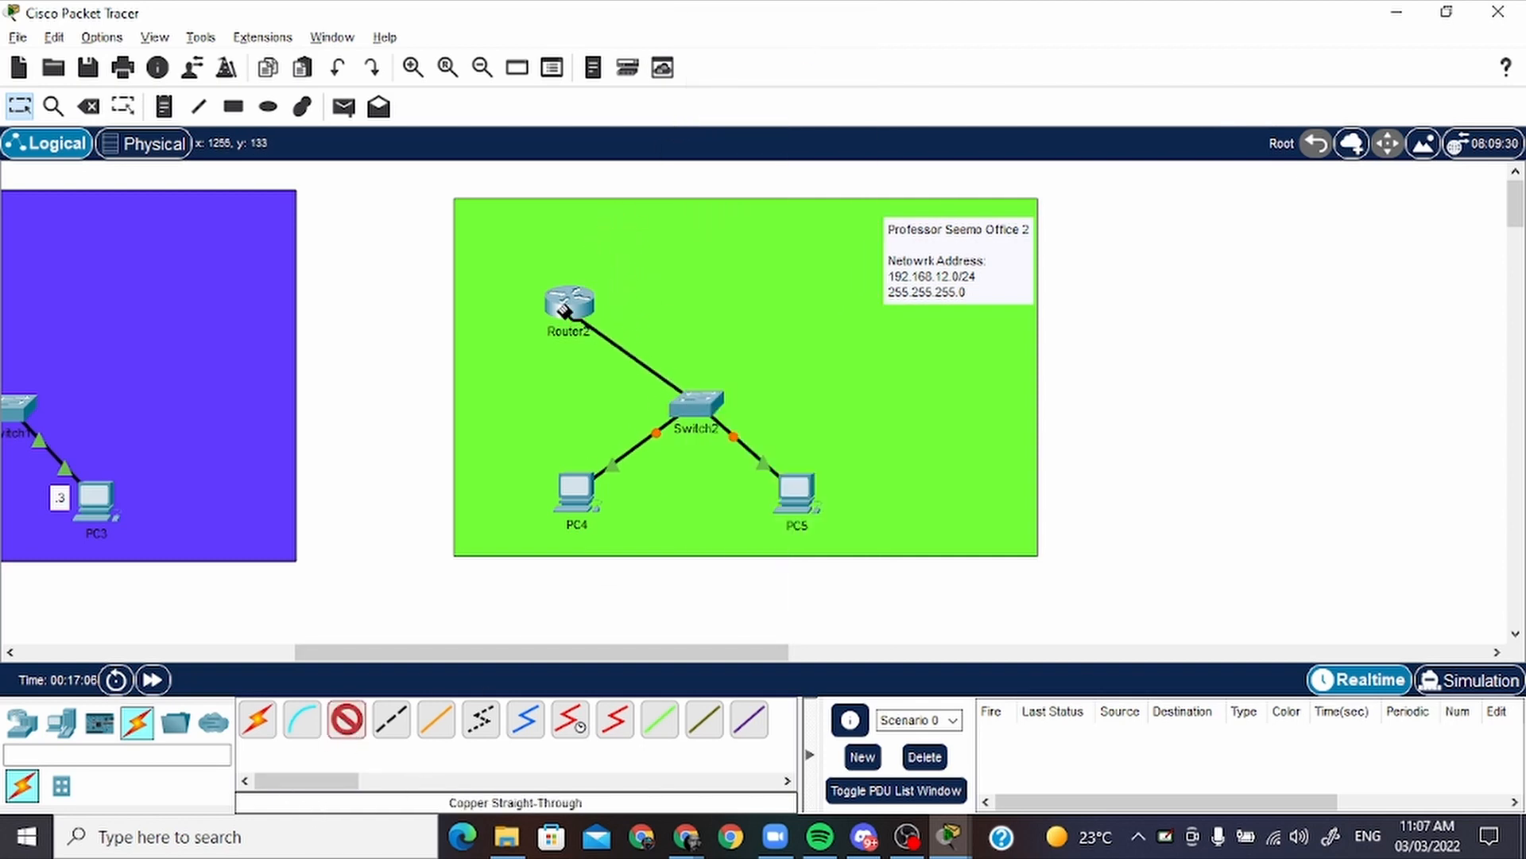
click(569, 302)
click(682, 379)
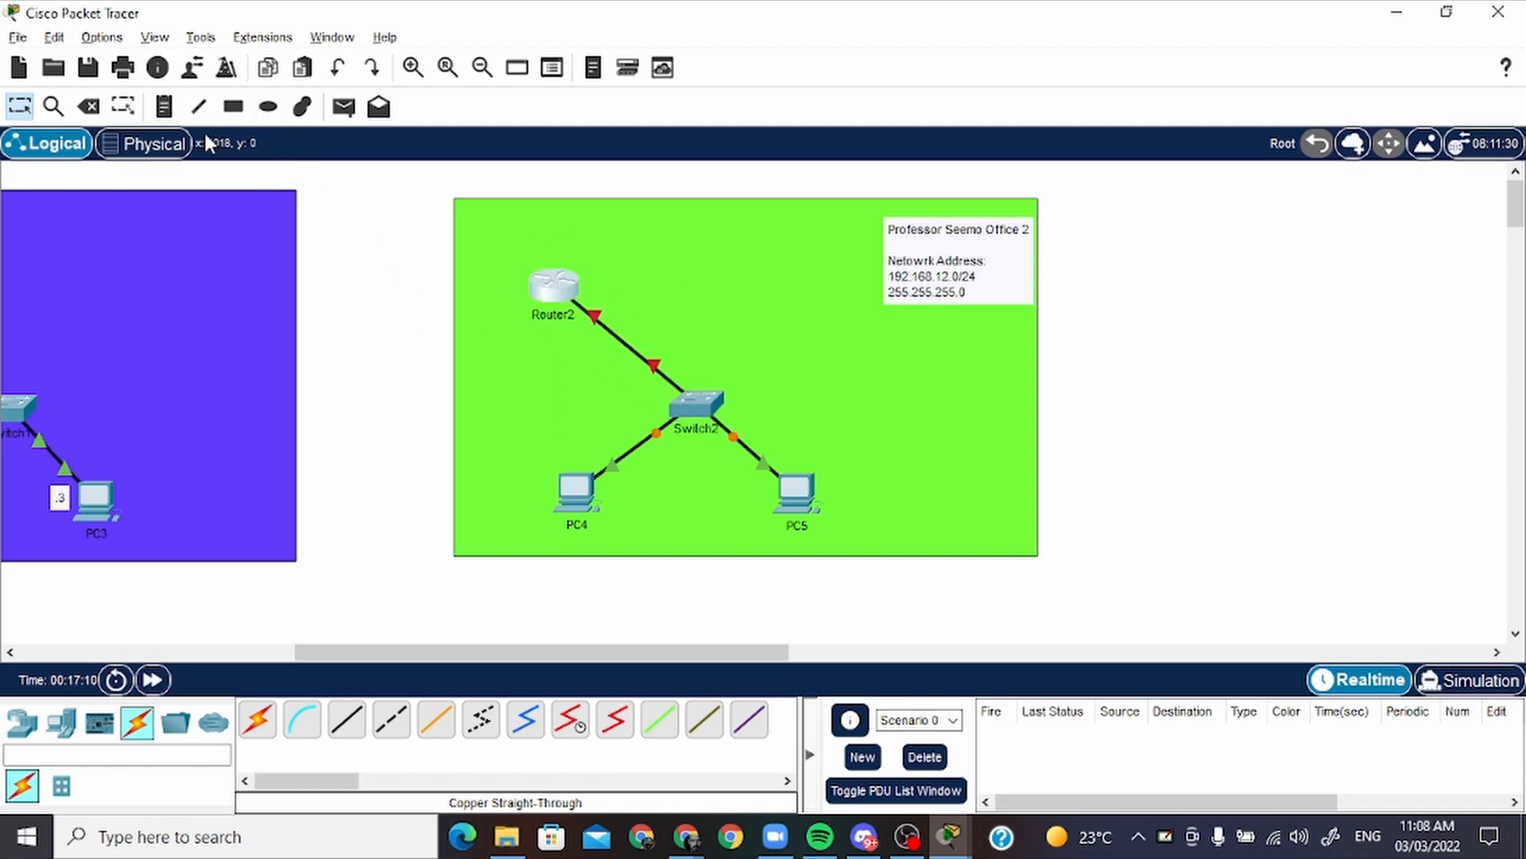
Add a note reading ".3" in the green rectangle and place it beside PC5
click(163, 106)
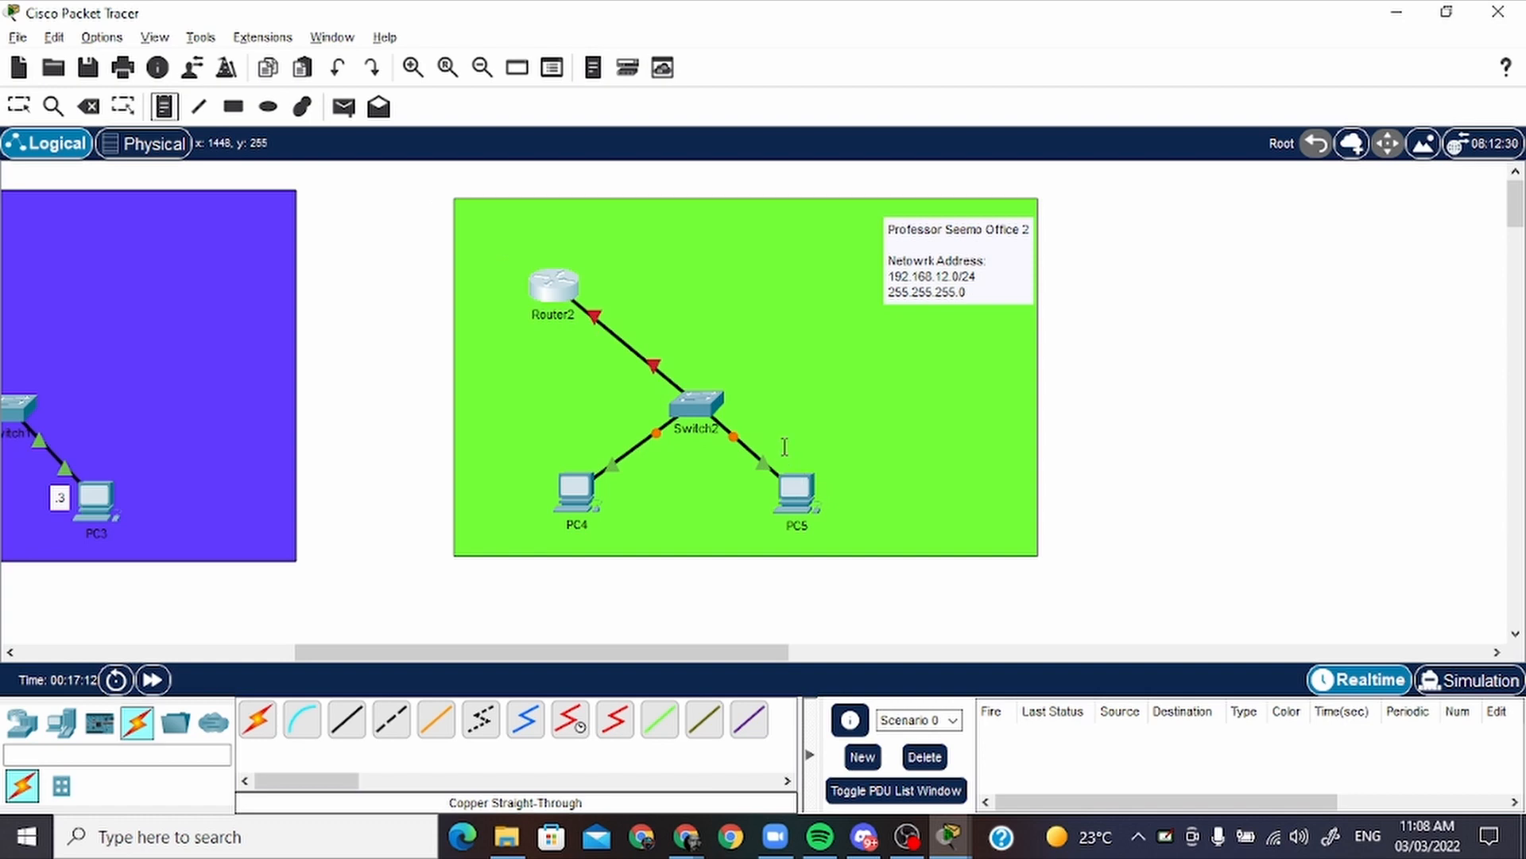
click(782, 445)
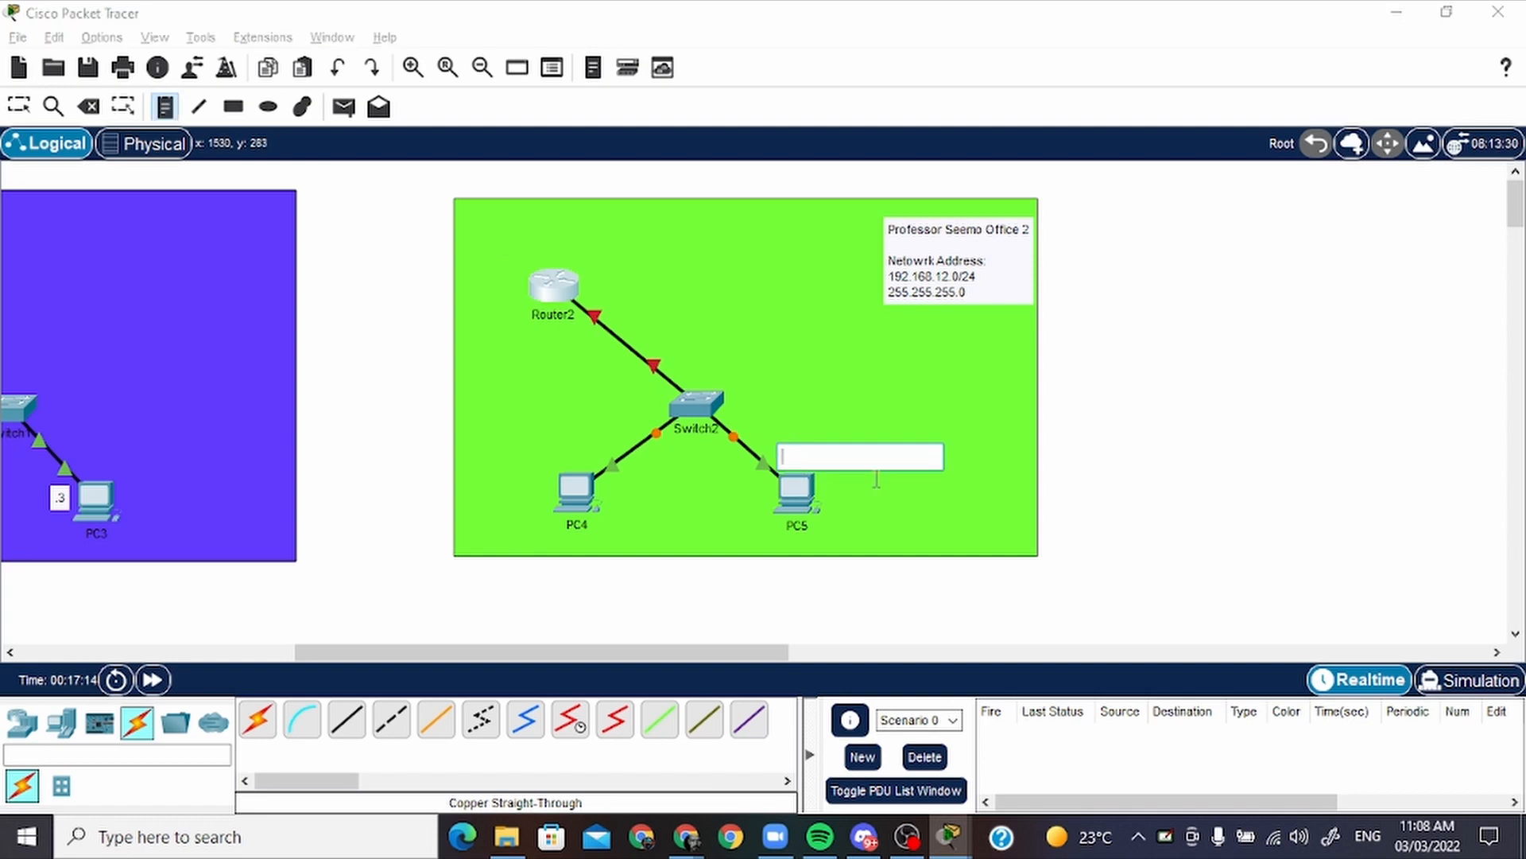
text(.3)
click(874, 478)
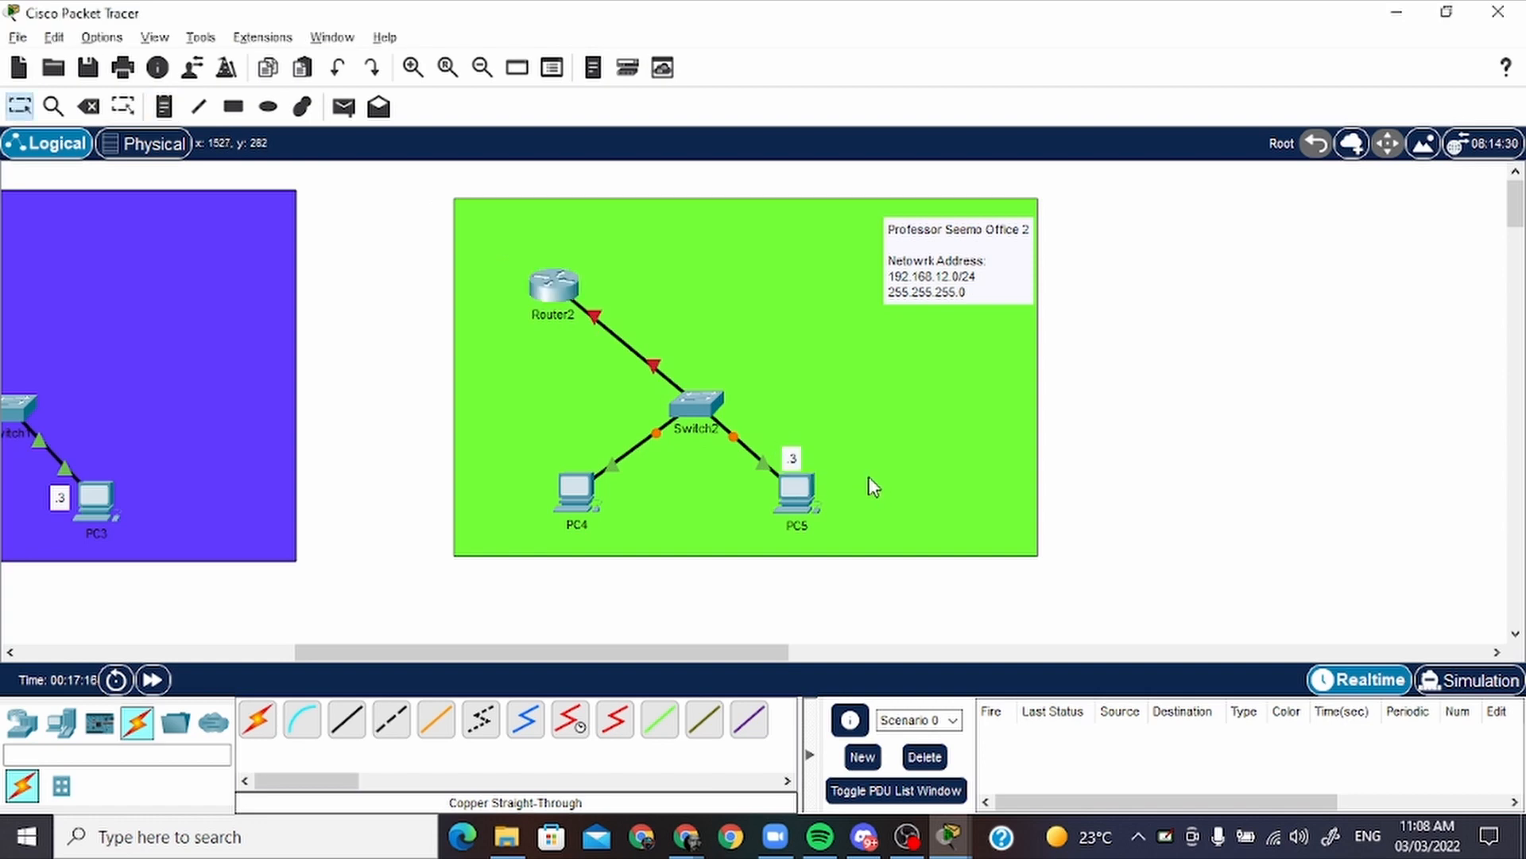
drag(790, 457, 764, 518)
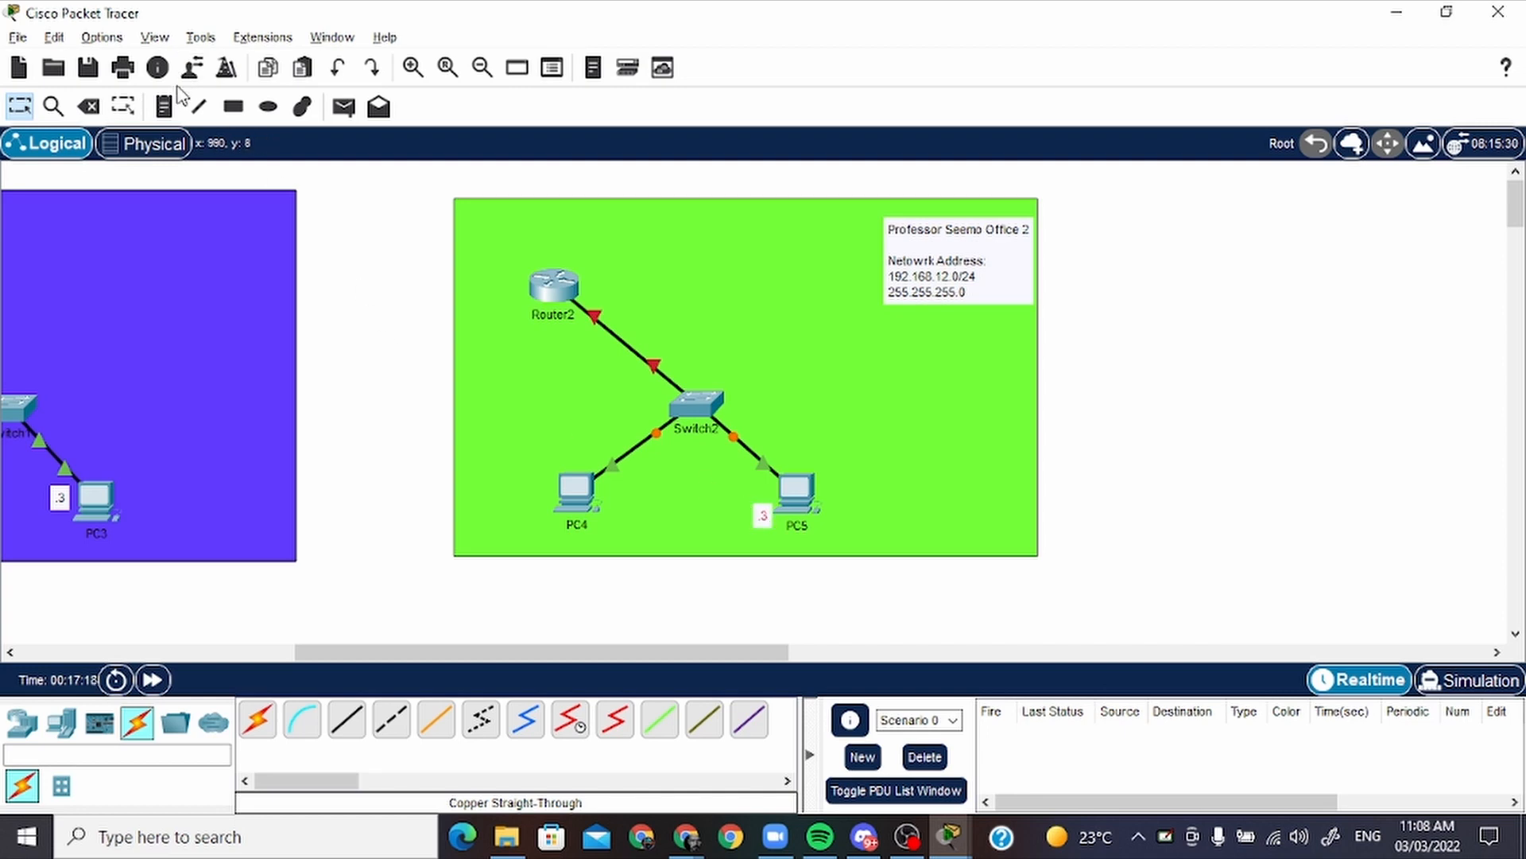
Add a note reading ".2" beside PC4 and shift PC4 slightly down and to the left
click(163, 106)
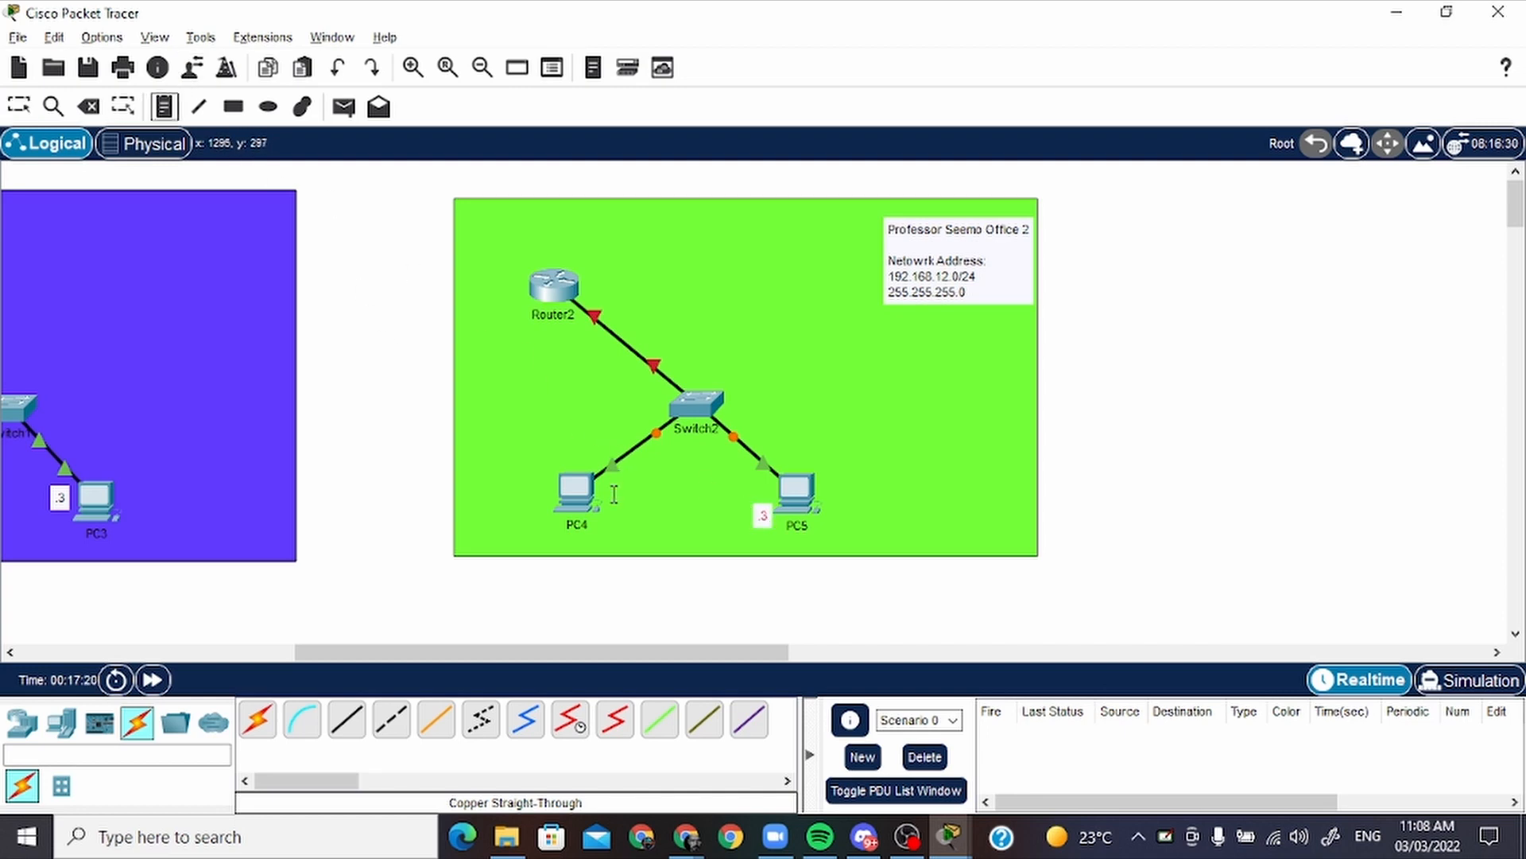
click(619, 493)
text(.2)
click(660, 477)
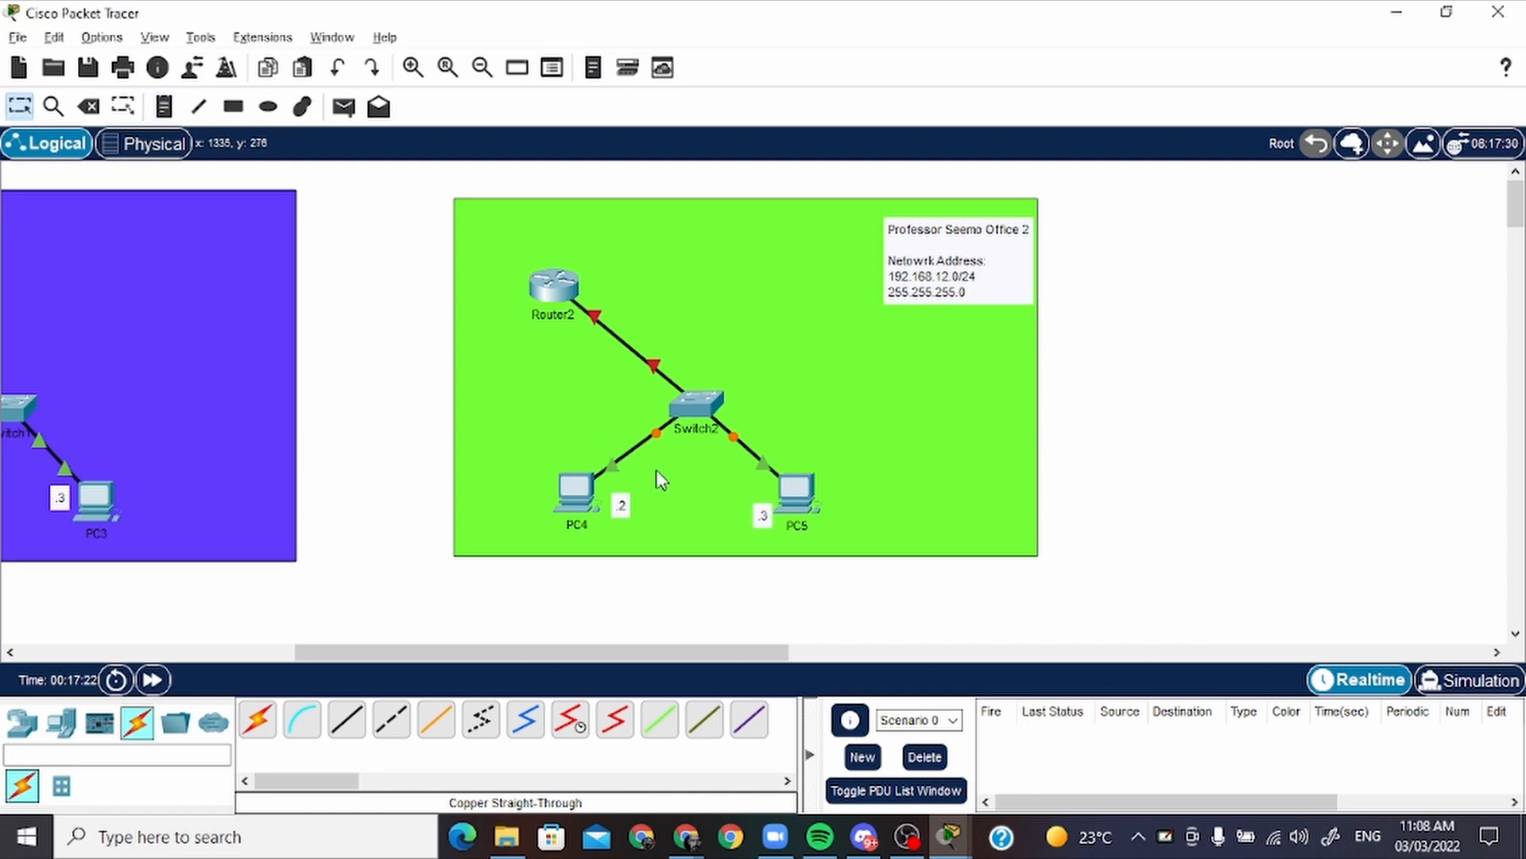
drag(574, 489, 598, 516)
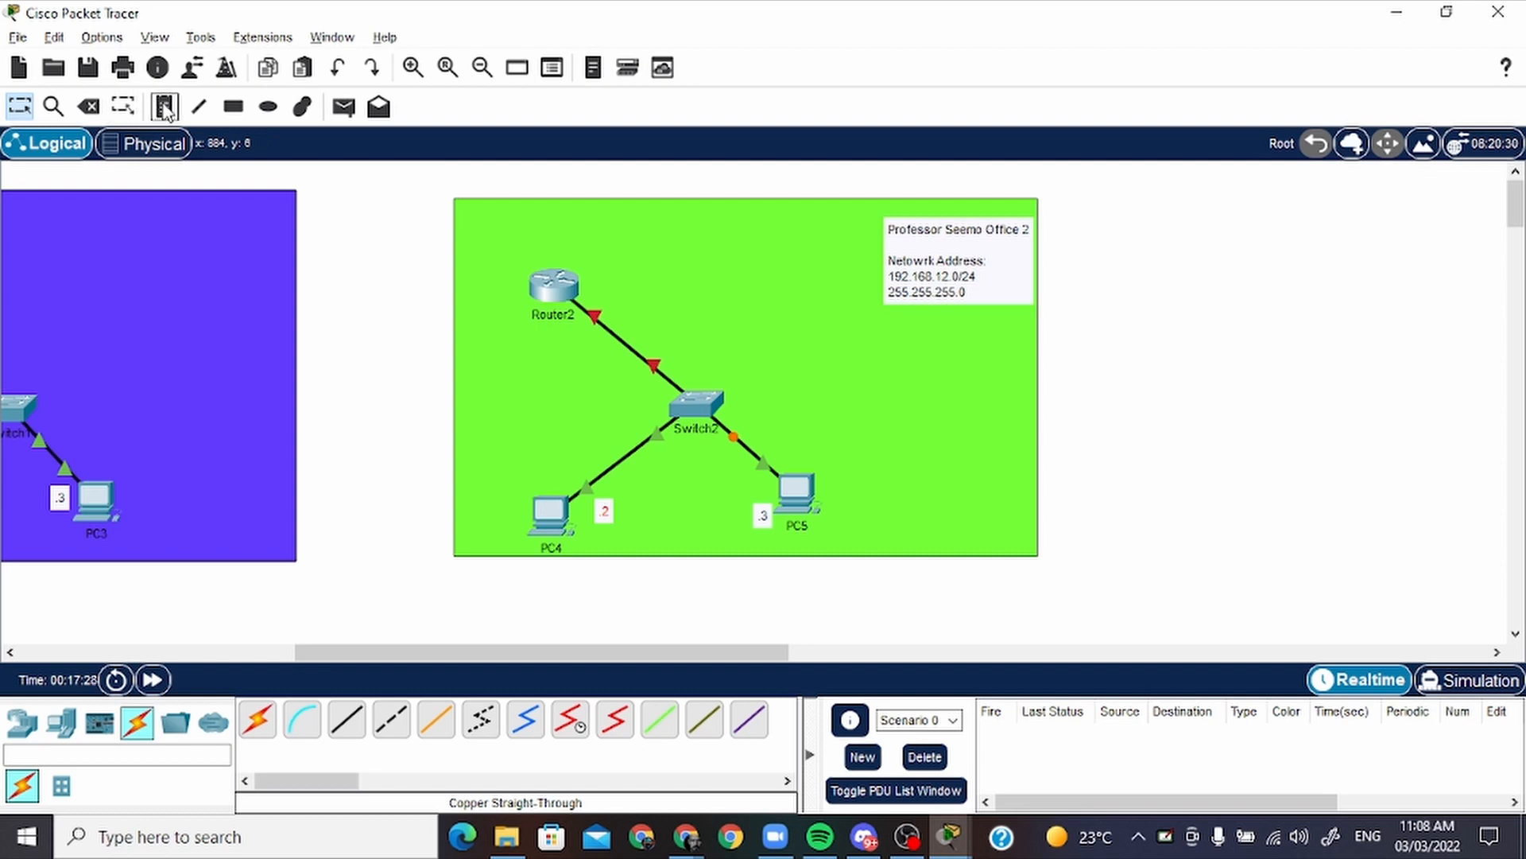
Add a two-line note reading "Gig0/0" and ".1" and place it beside Router2's link to the switch
click(164, 106)
click(603, 256)
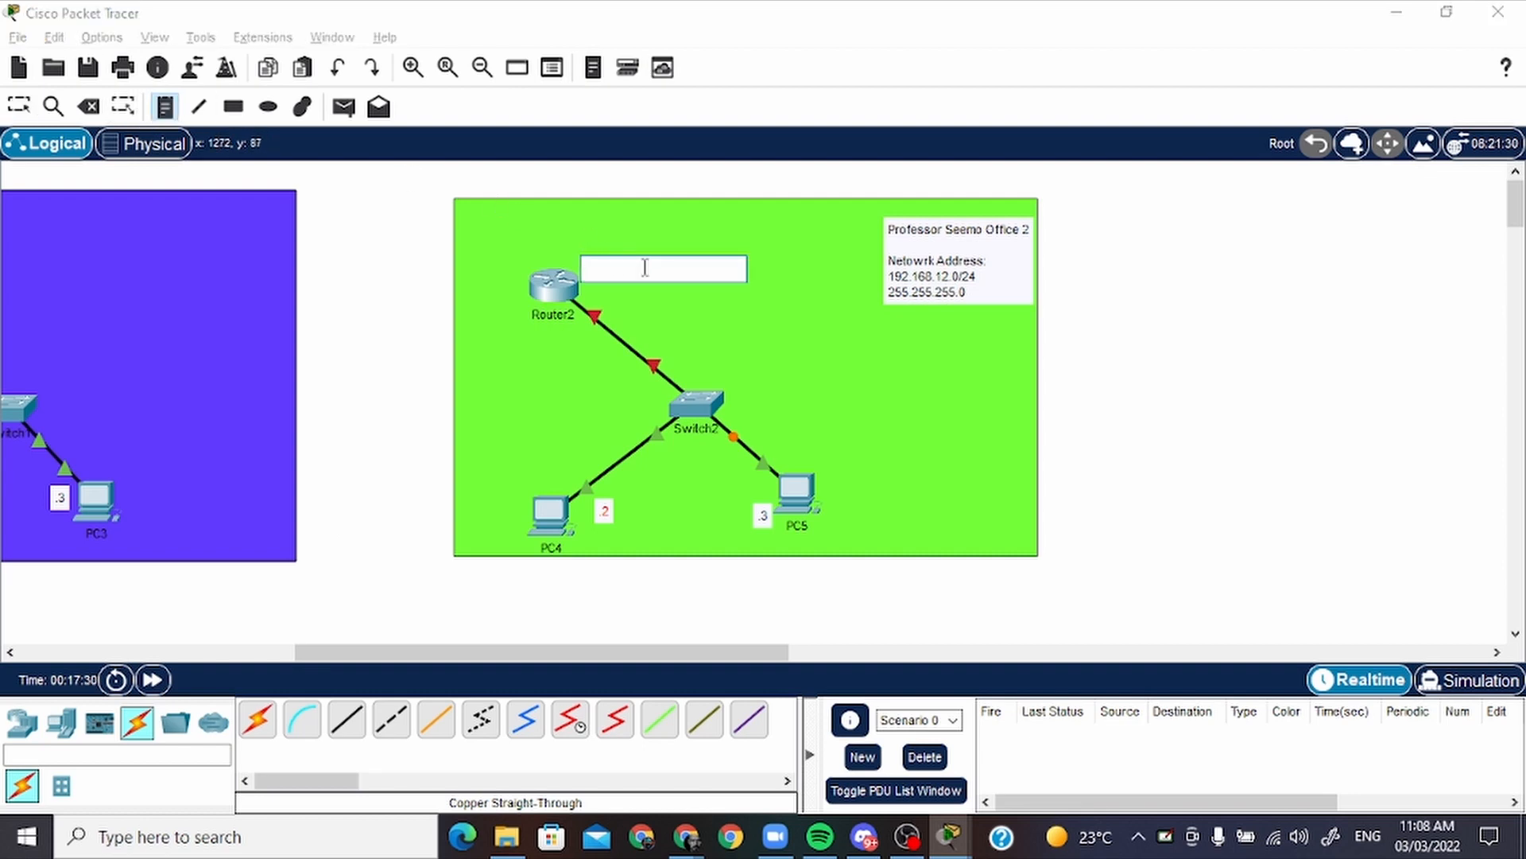
text(Gig0)
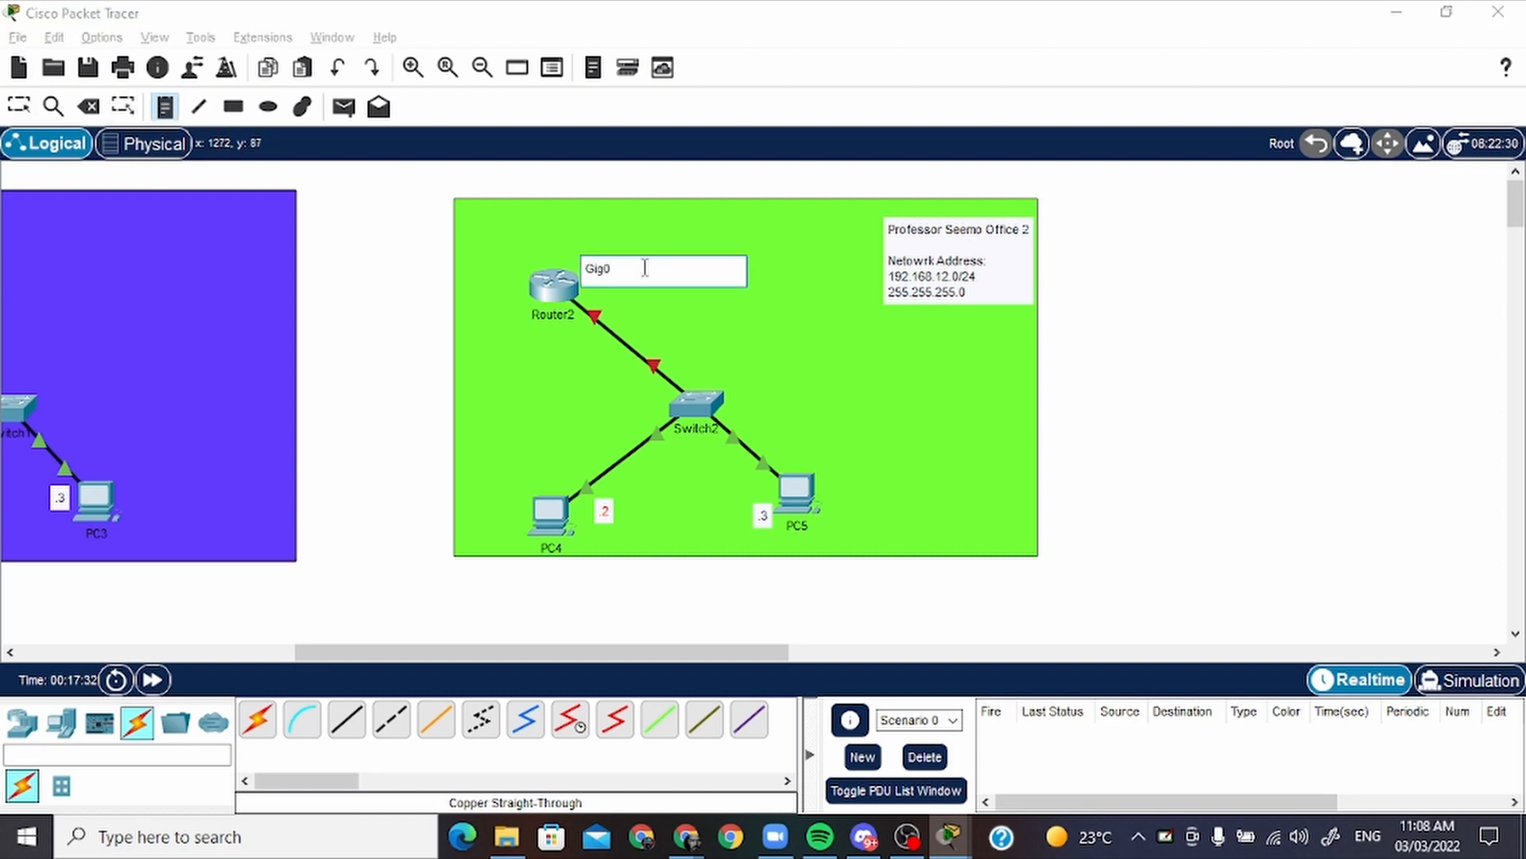
text(/0)
key(Return)
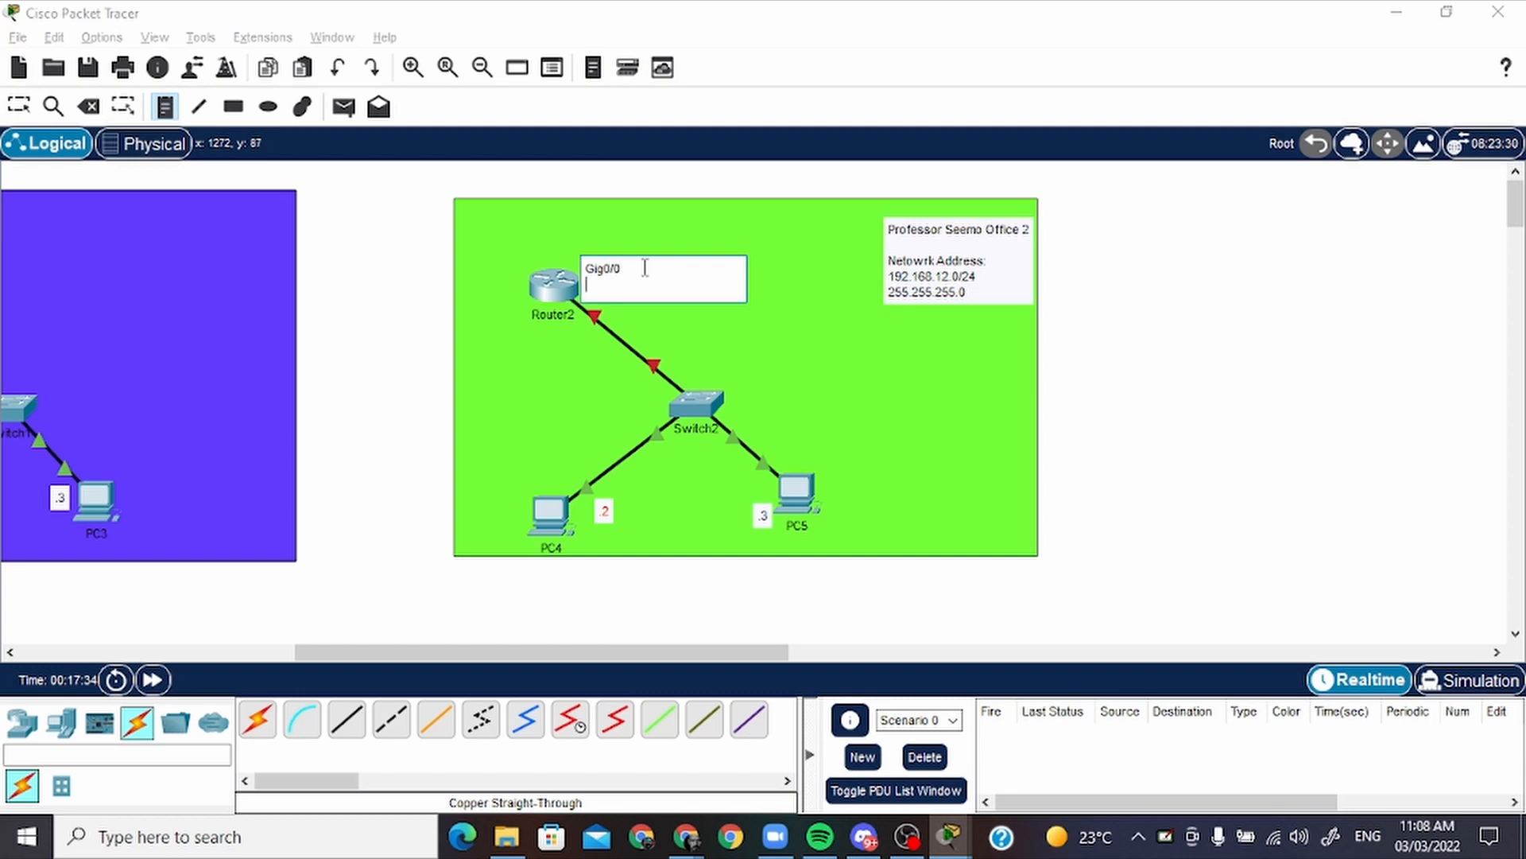
text(.1)
key(Escape)
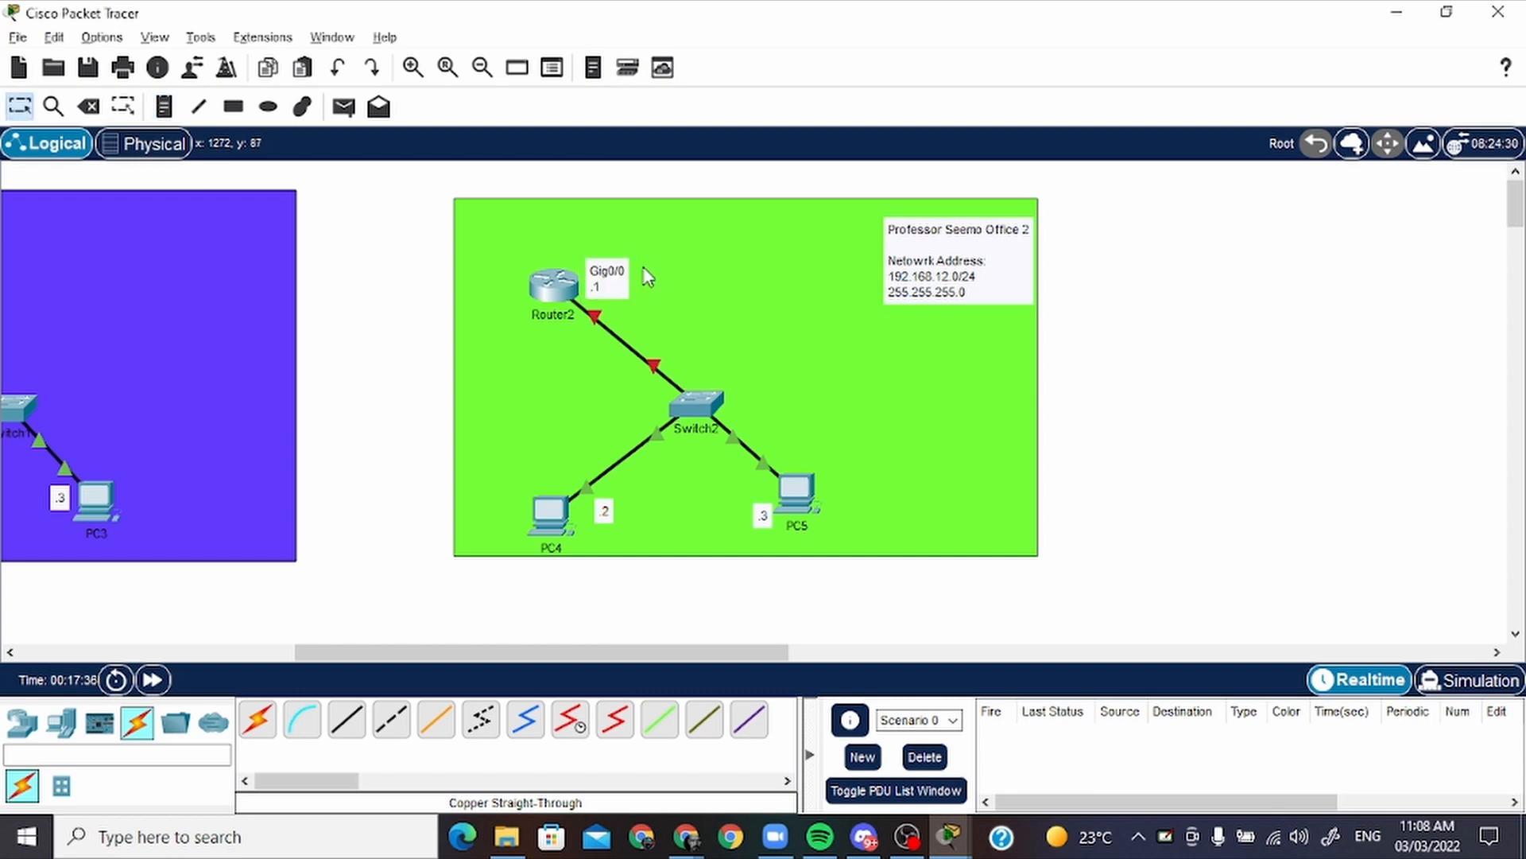
drag(616, 306, 644, 324)
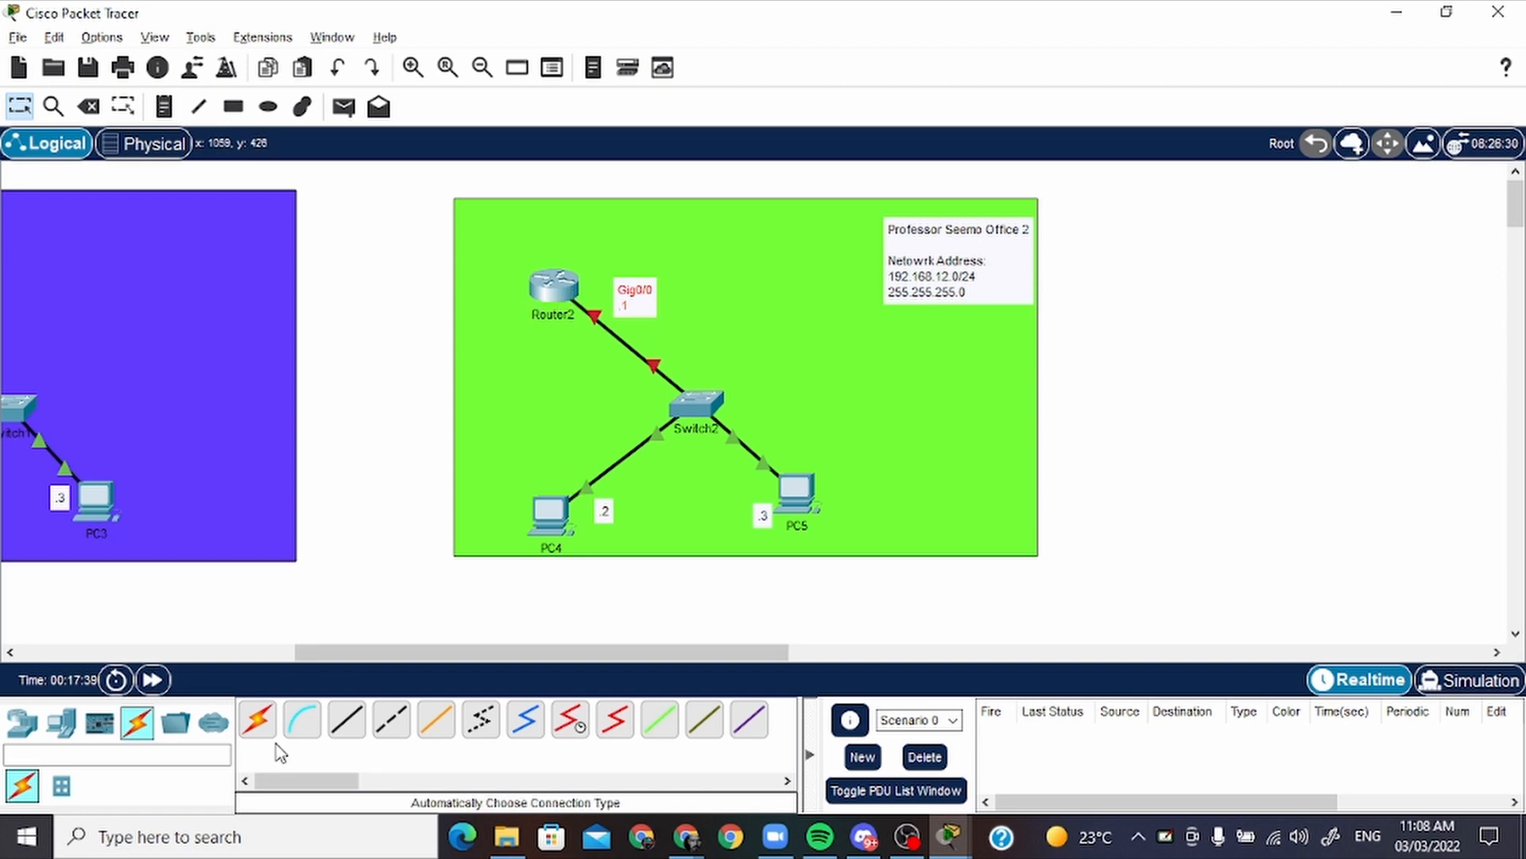
Connect Router2's Console port to PC4's RS 232 port with a console cable
click(302, 721)
click(550, 512)
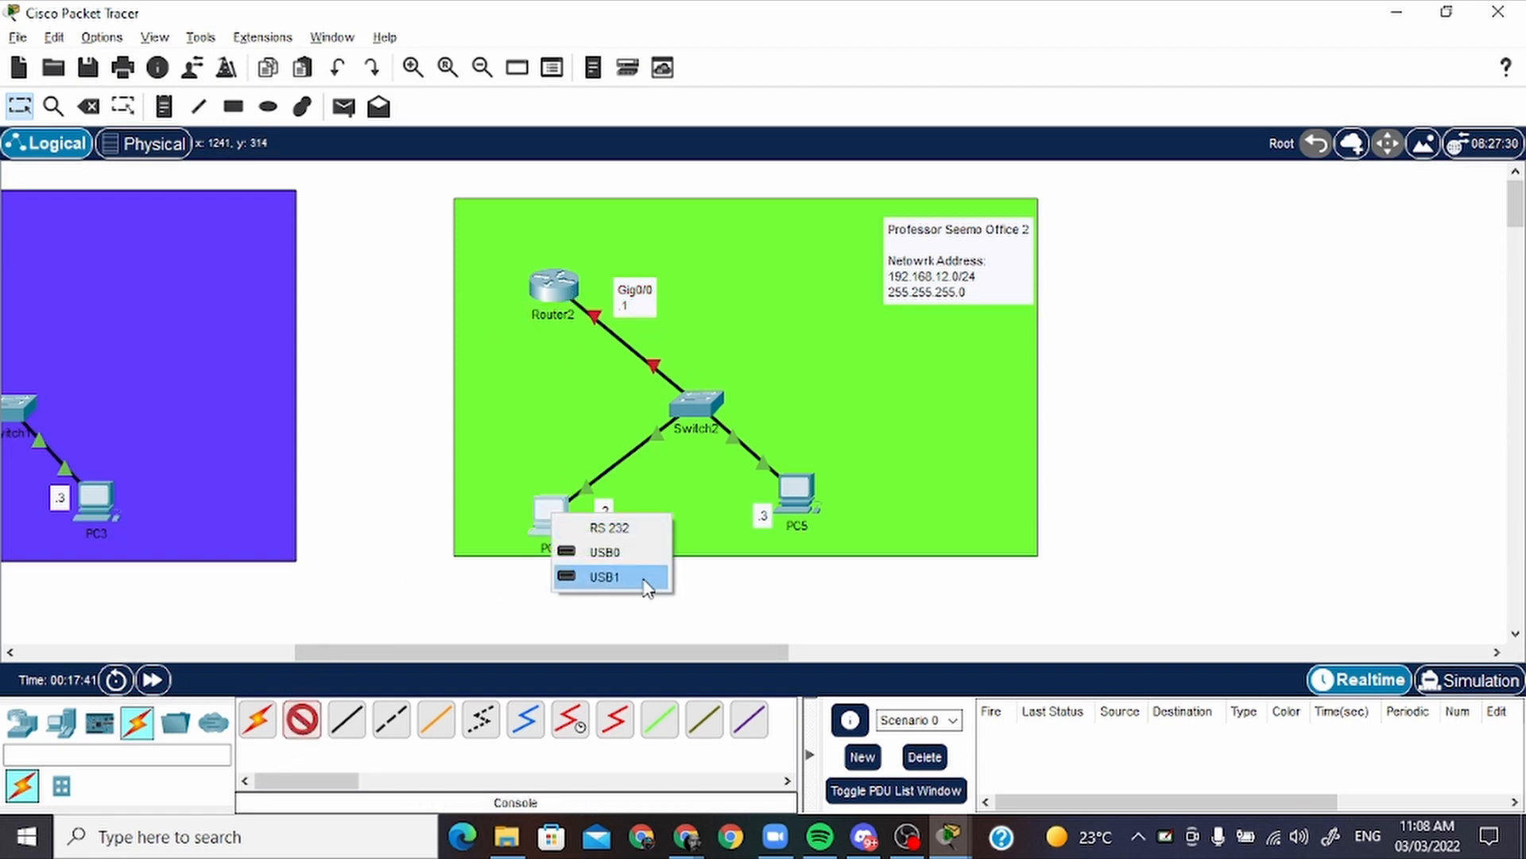
click(632, 525)
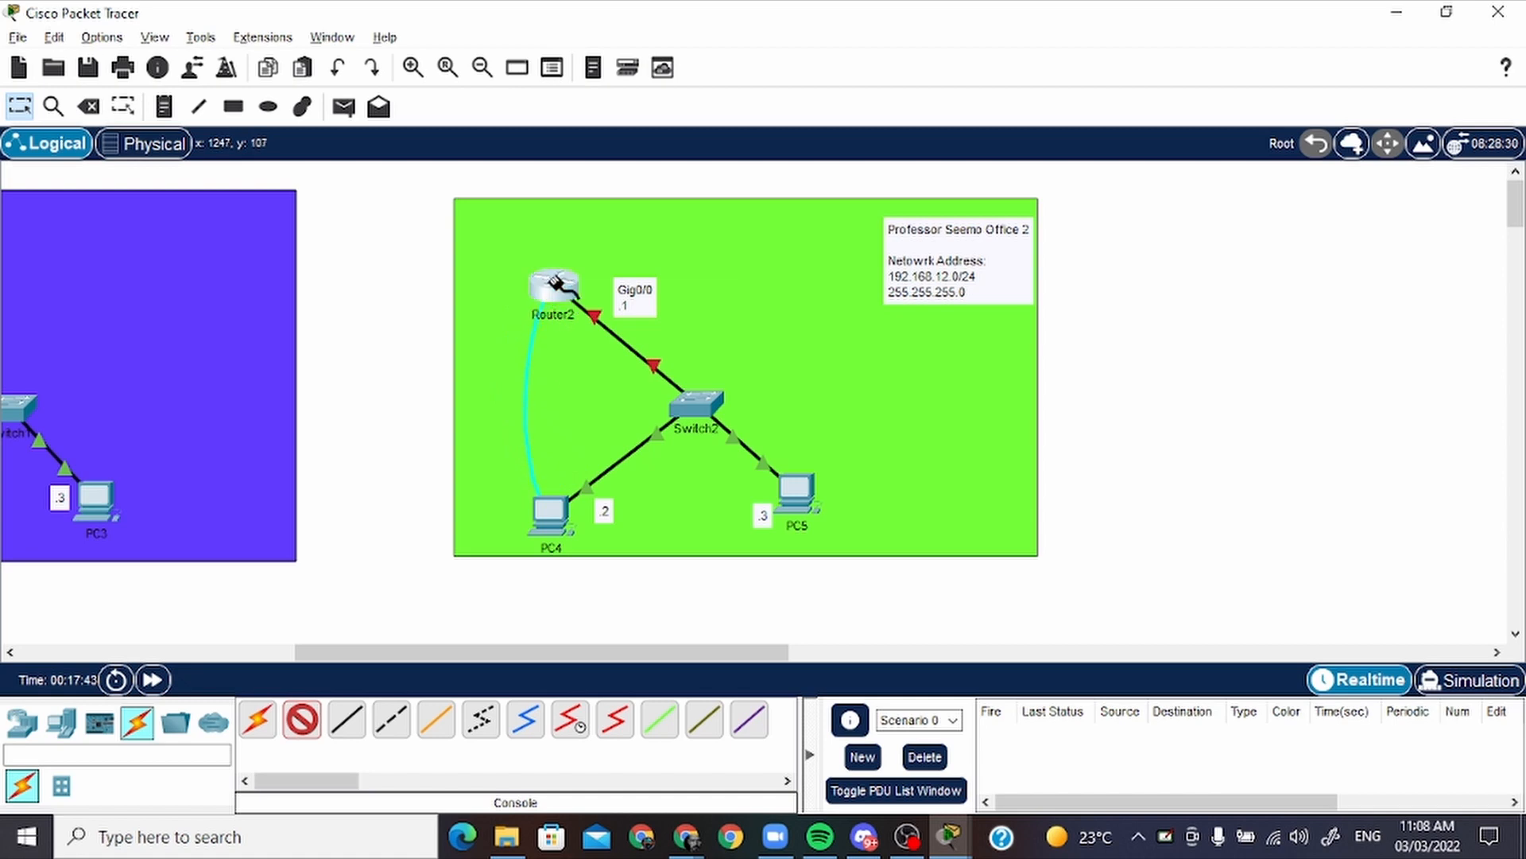
click(556, 284)
click(618, 320)
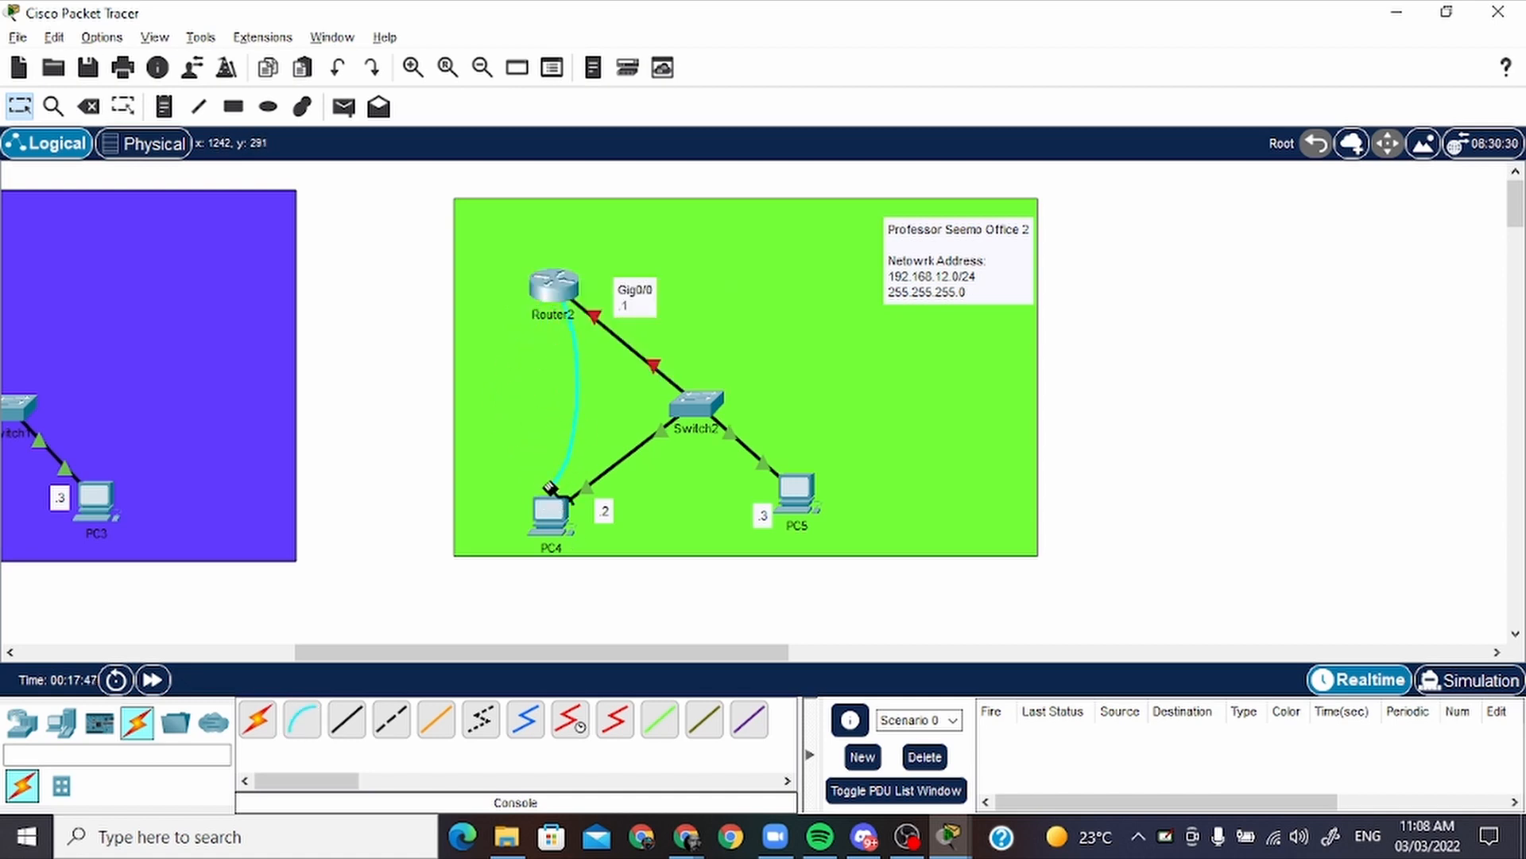
click(547, 509)
click(579, 521)
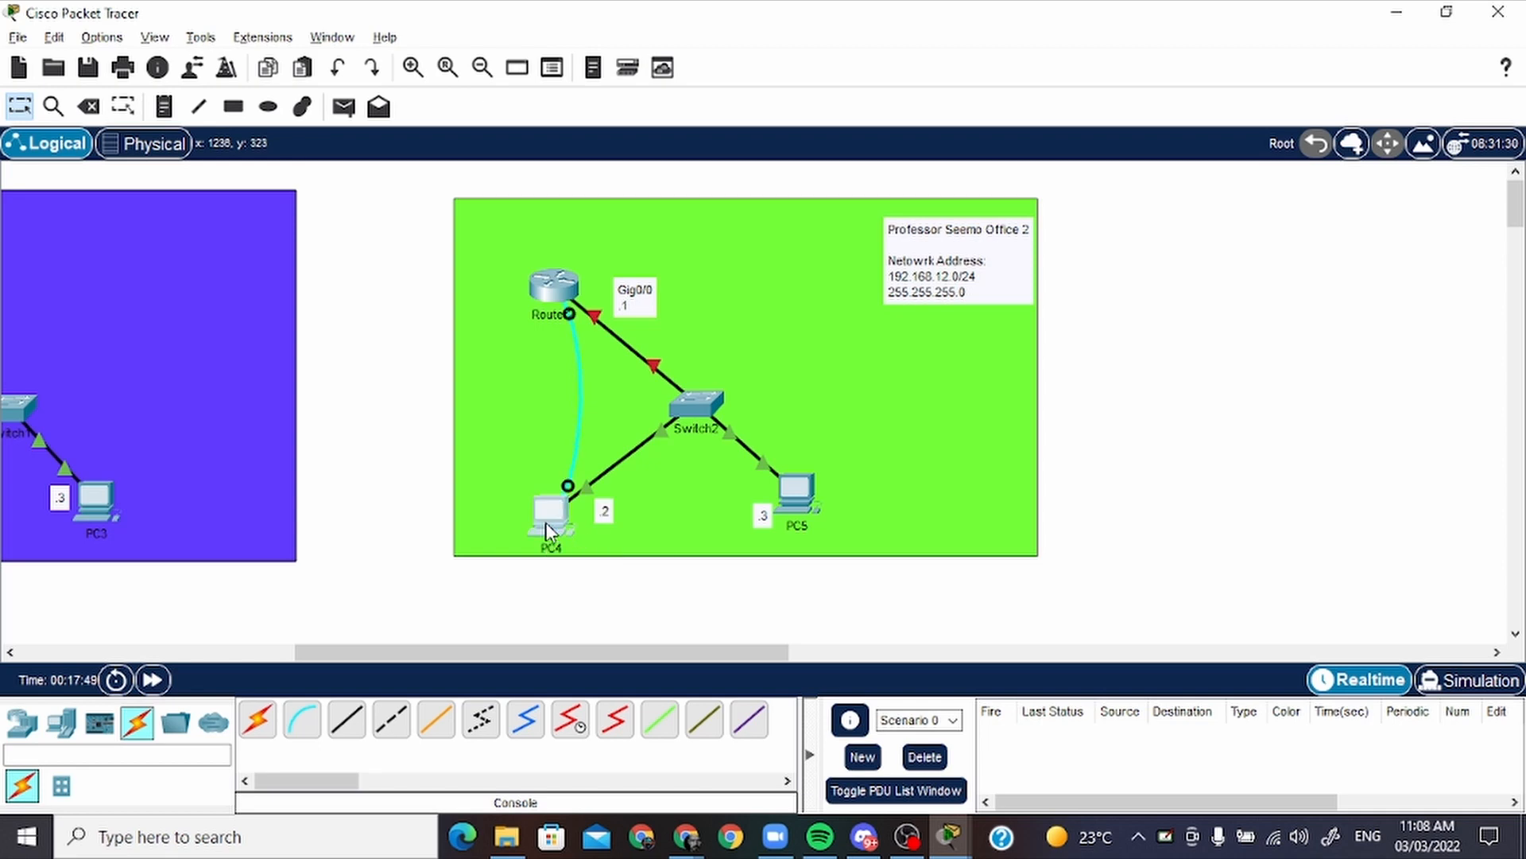
Open a terminal session to the router from PC4 and answer "no" to the initial configuration dialog
click(545, 511)
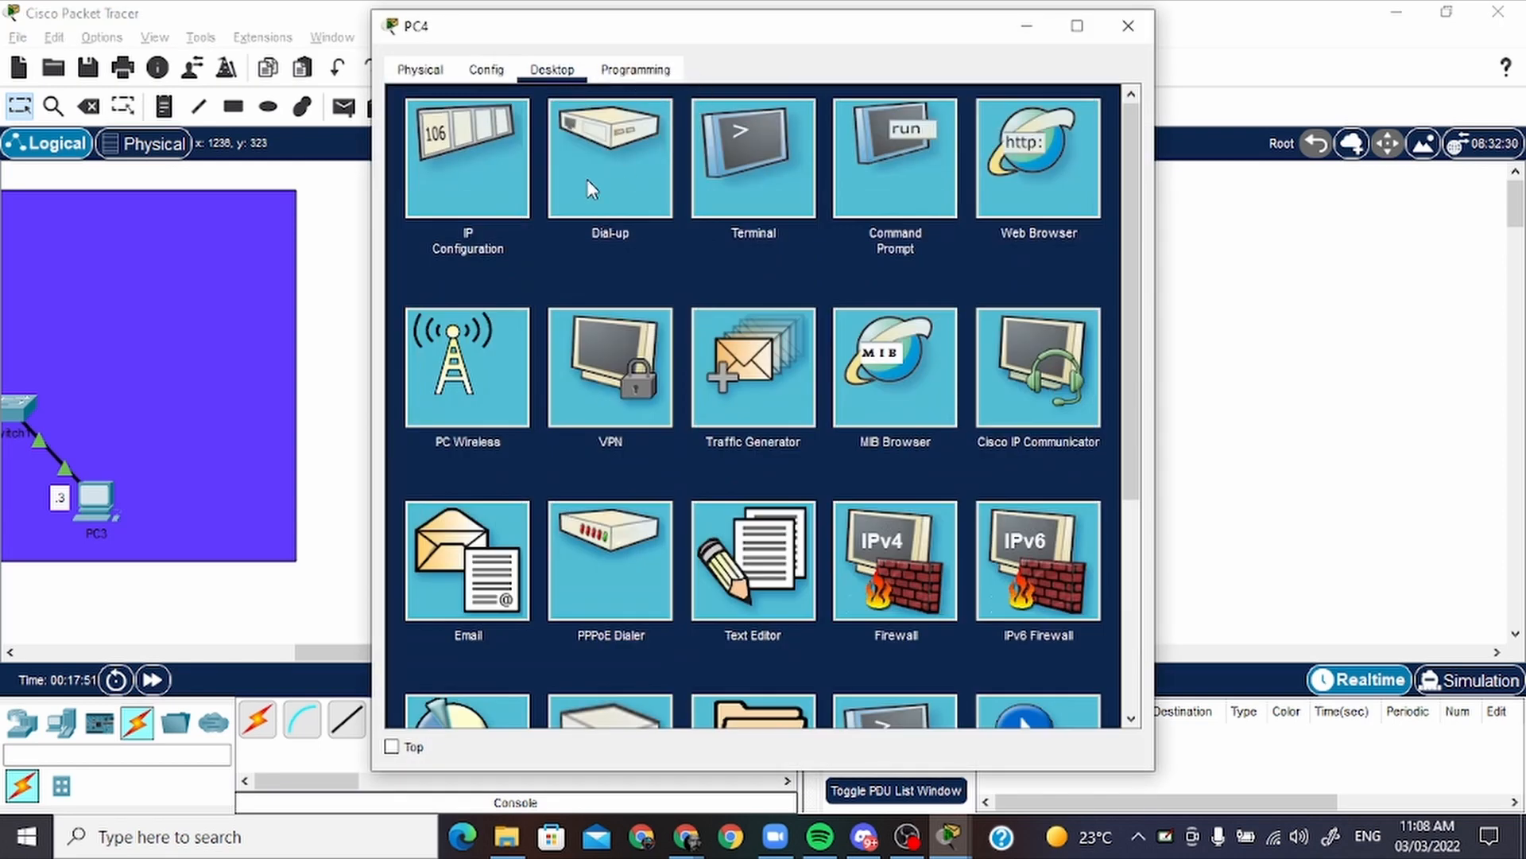
click(736, 147)
click(1068, 317)
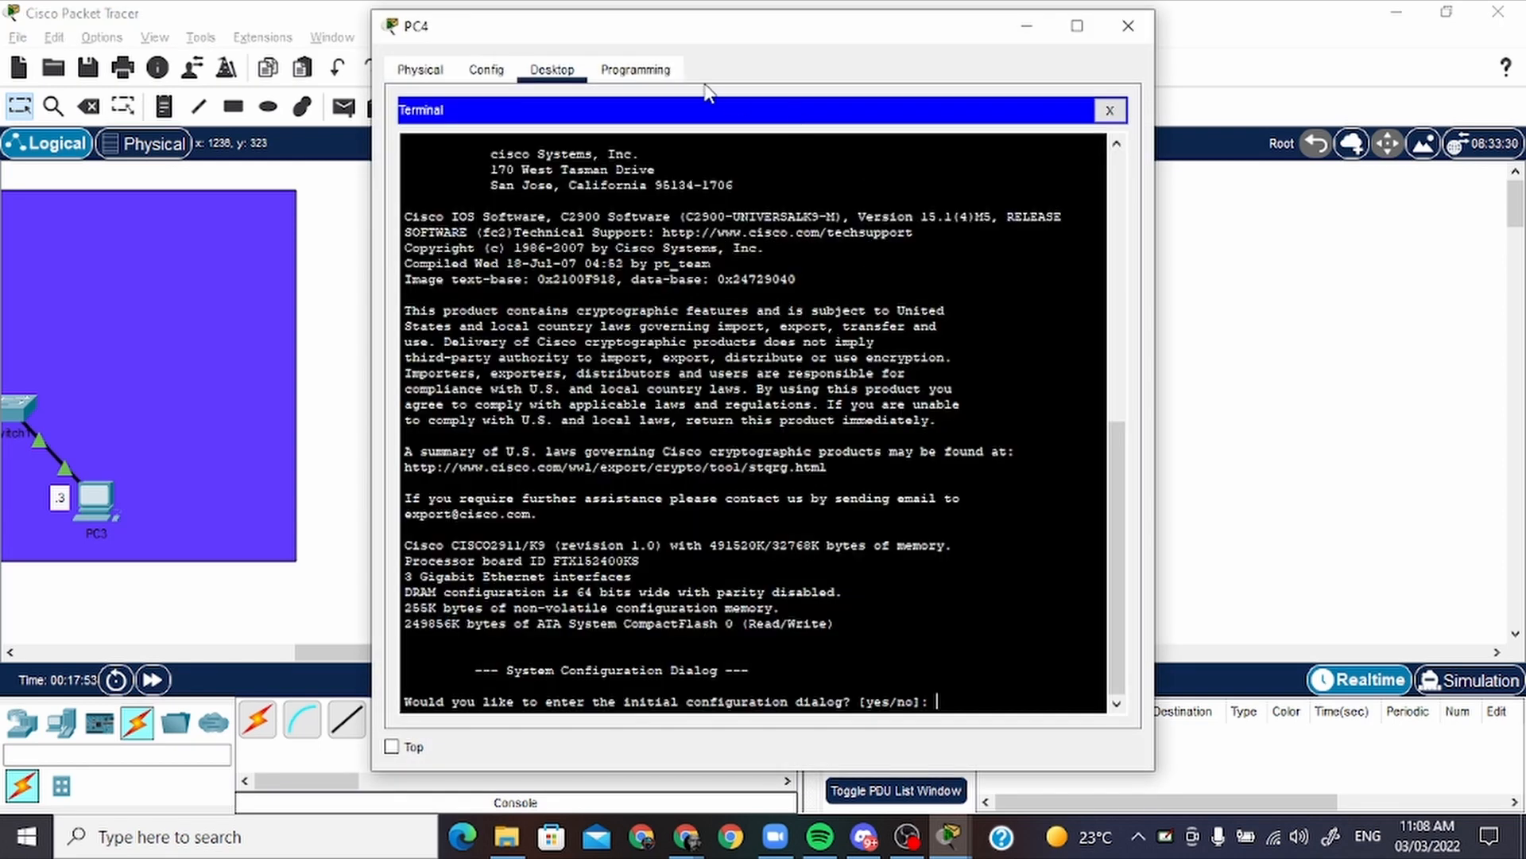
text(no)
key(Return)
Enter privileged mode with "en" and global configuration mode with "conf t" on the router
key(Return)
key(Return)
key(Return)
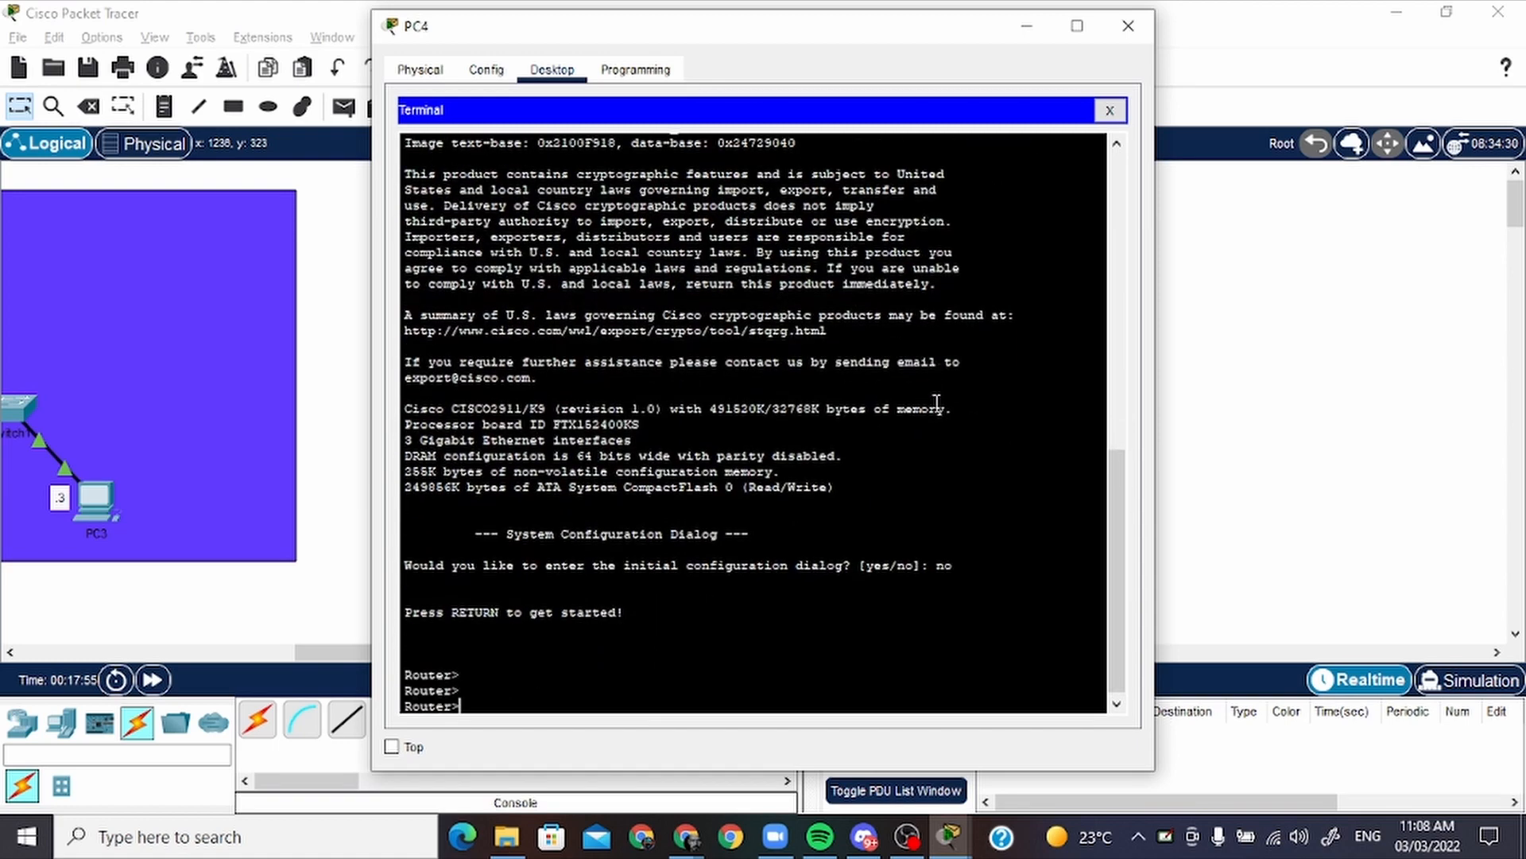
text(en)
key(Return)
key(Return)
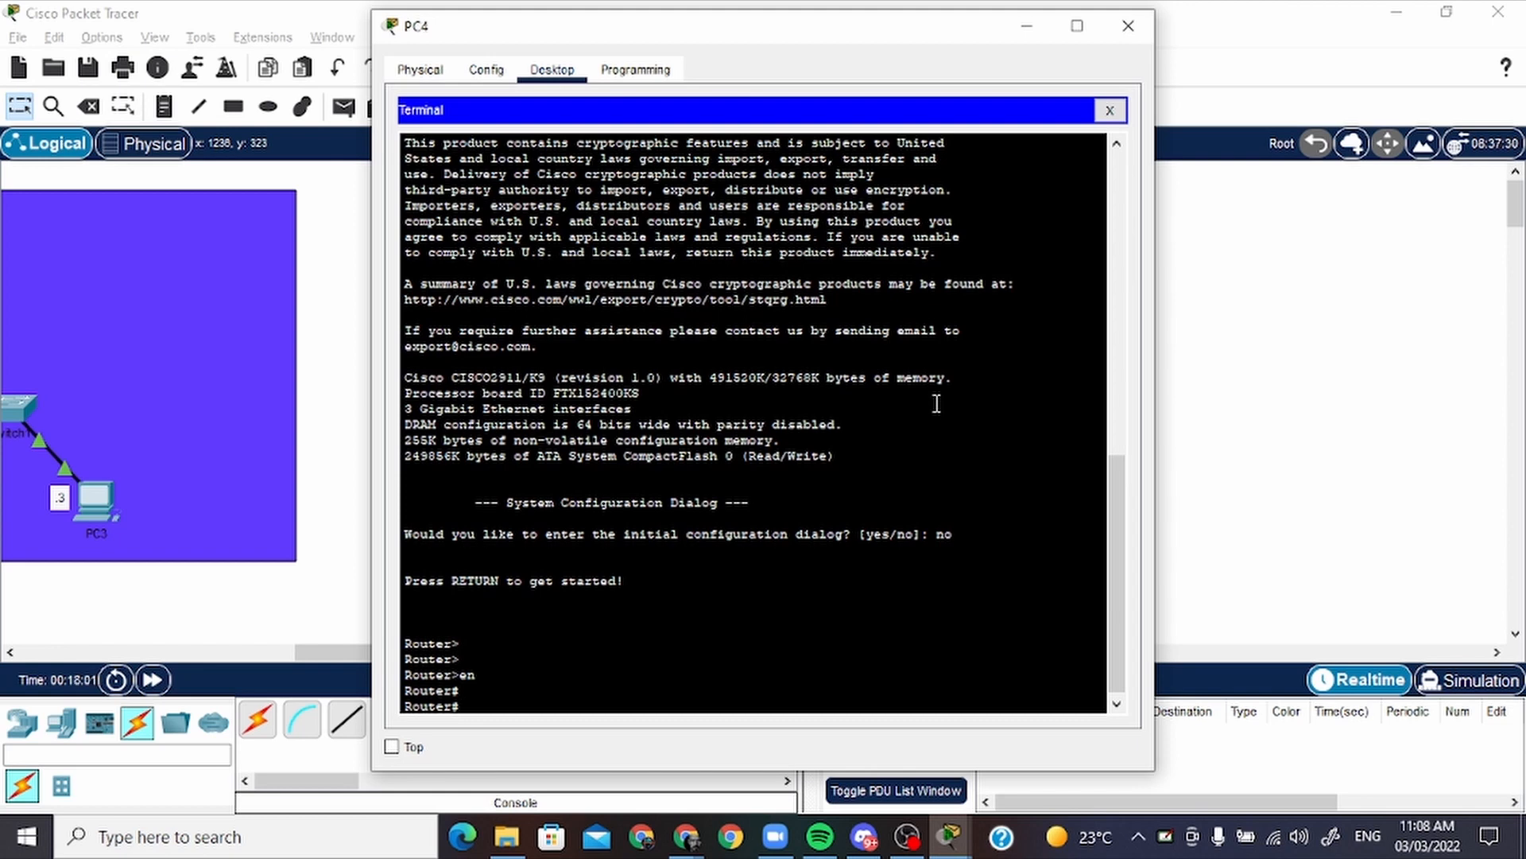
text(conf t)
key(Return)
key(Return)
key(Return)
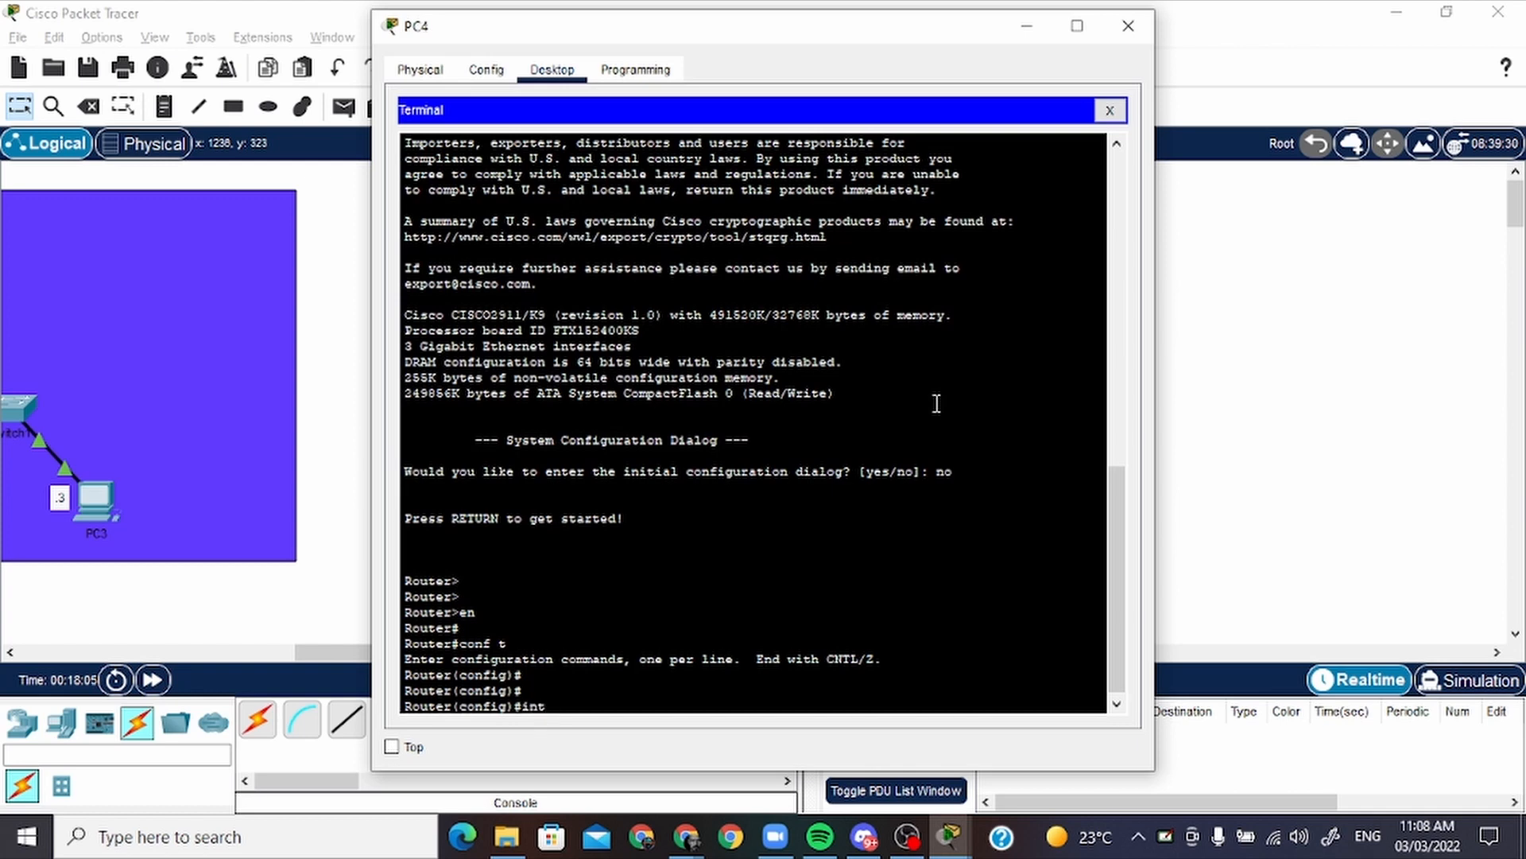
Assign IP address 192.168.12.1 with mask 255.255.255.0 to the router's interface g0/0
text(int g0/0)
key(Return)
key(Return)
key(Return)
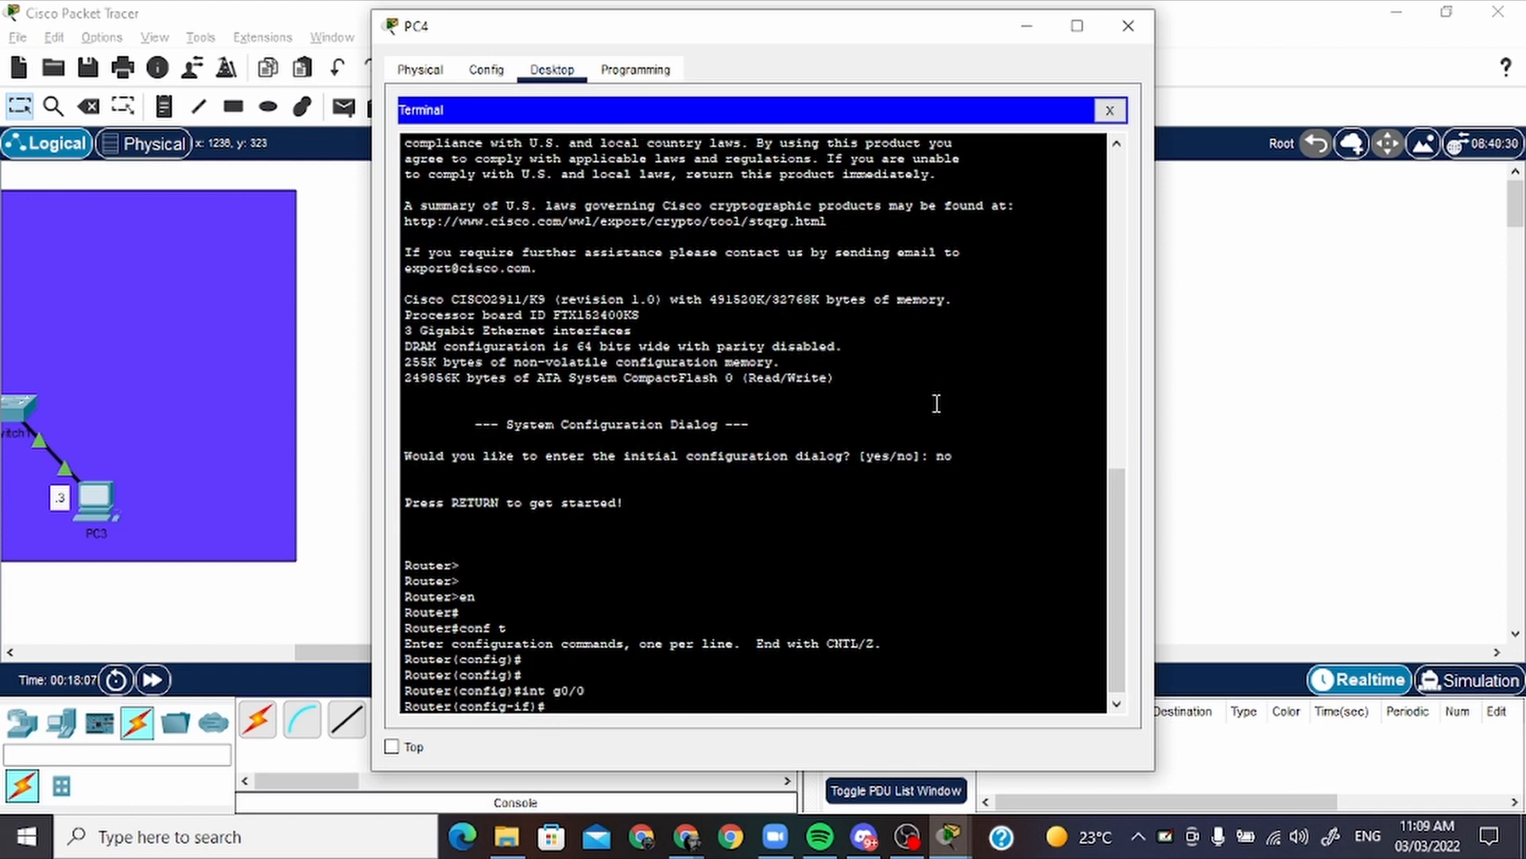
text(ip addre)
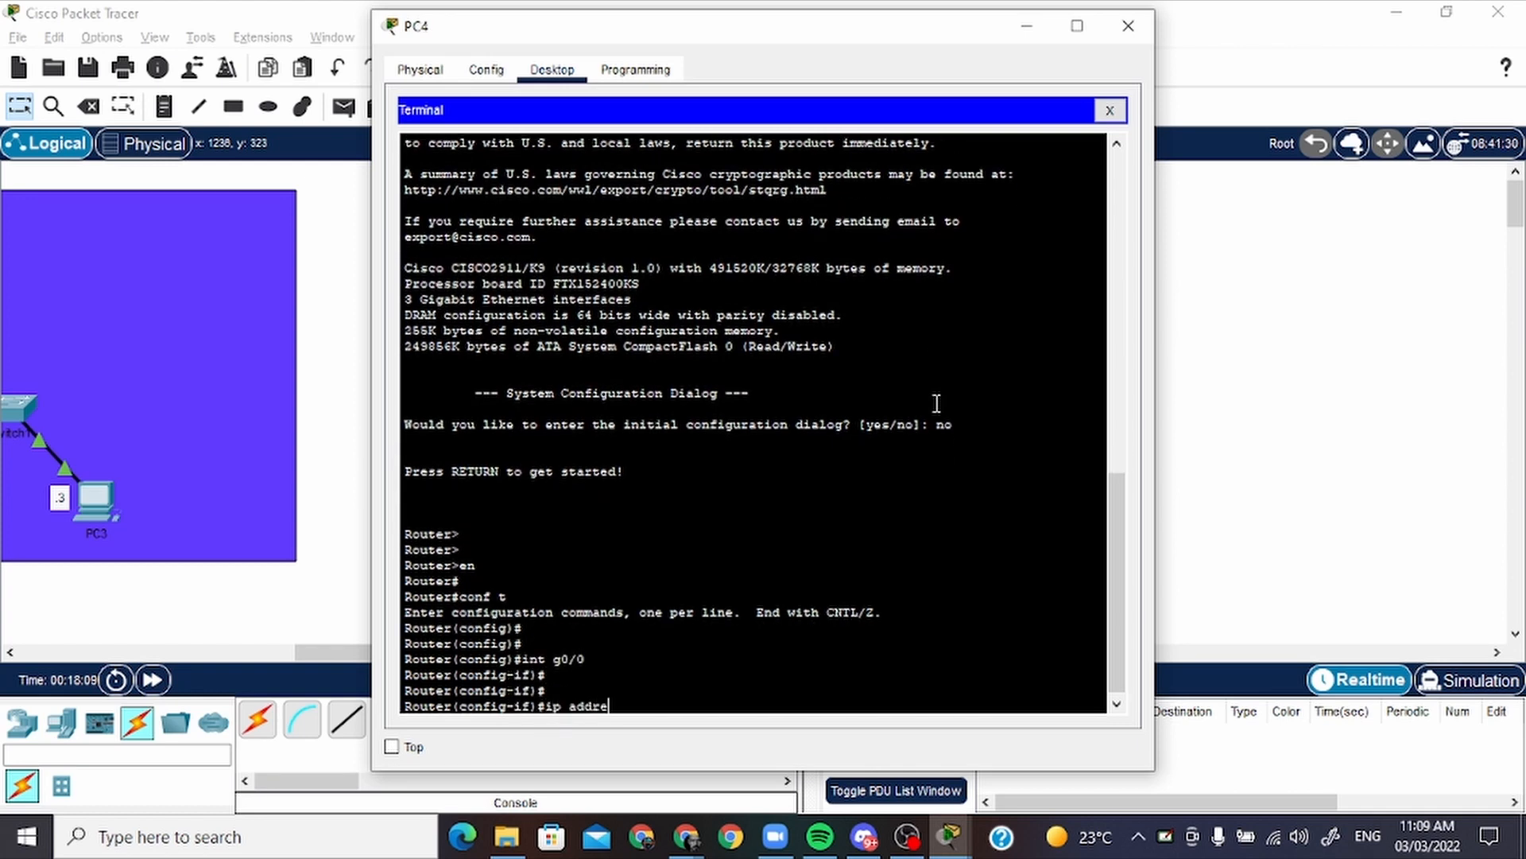
text(ss 192)
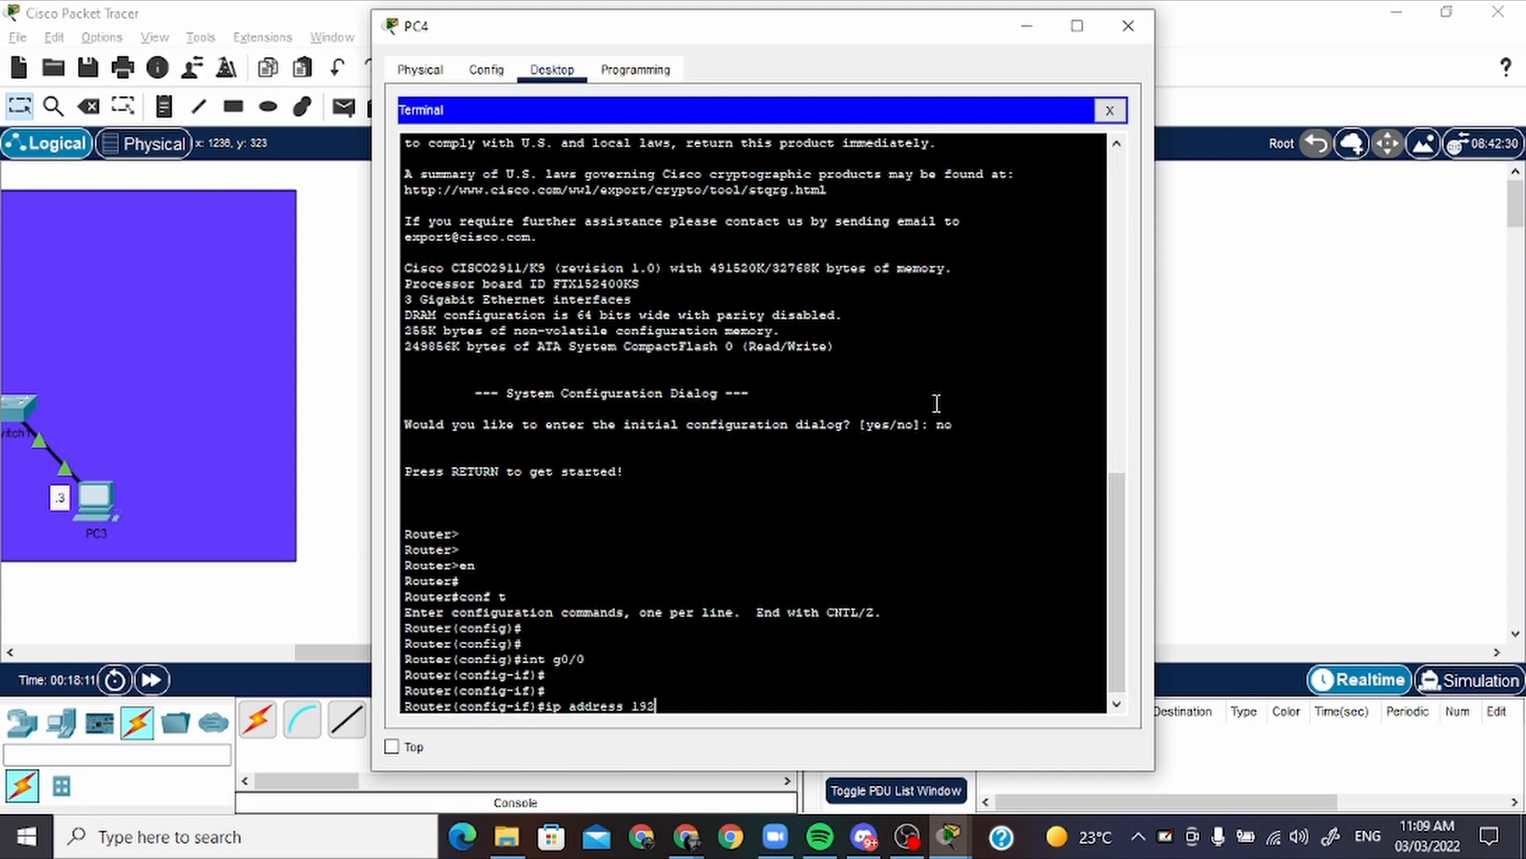
text(.168)
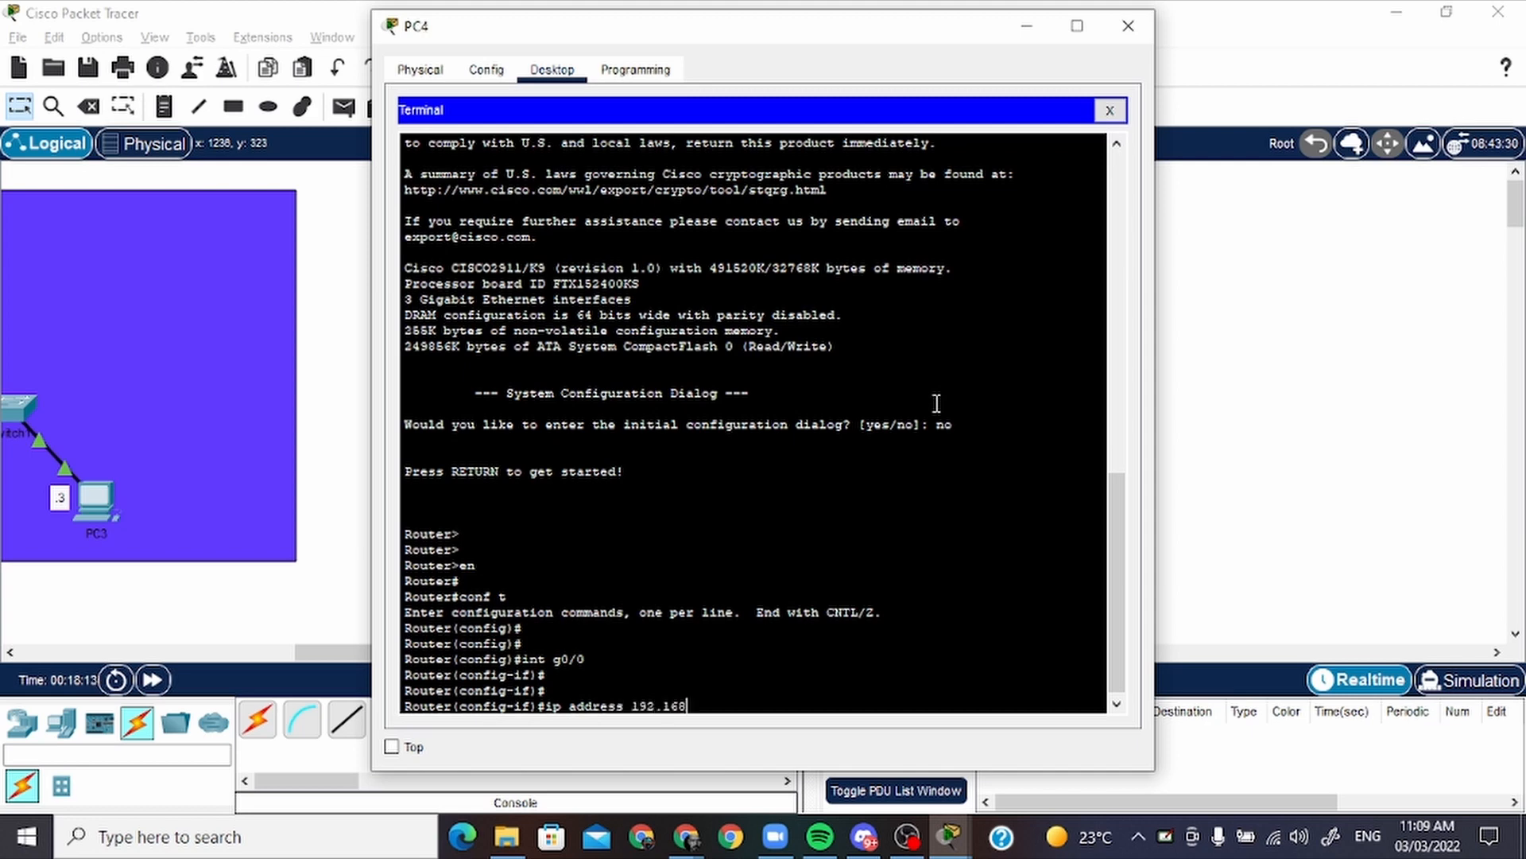
text(.12)
drag(598, 22, 332, 162)
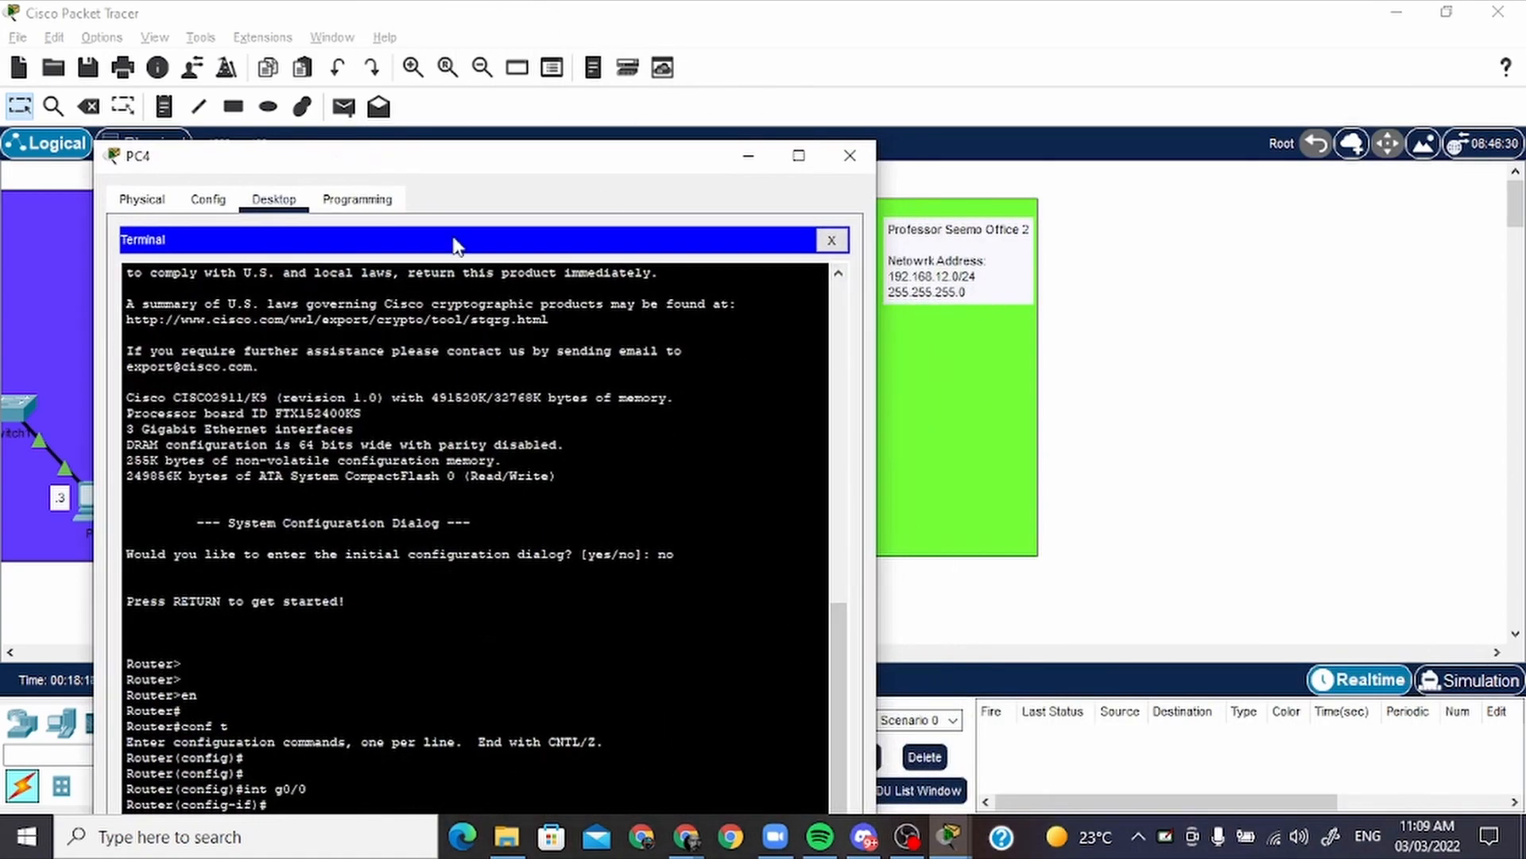
drag(505, 165, 543, 91)
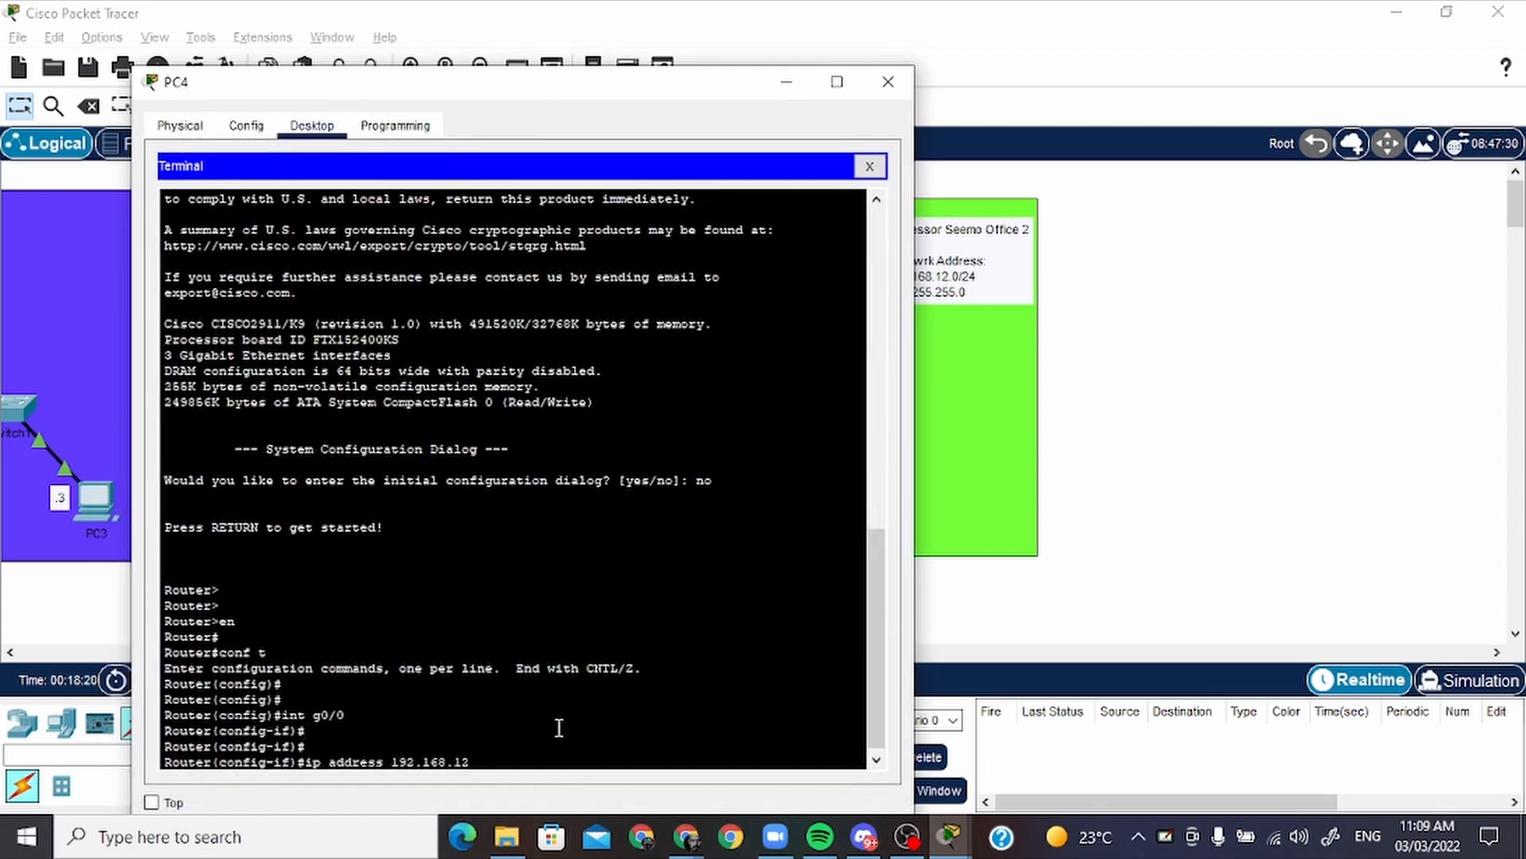
text(1)
text( 255.255.245)
key(BackSpace)
key(BackSpace)
text(55.0)
key(Return)
Enable the router's g0/0 interface with "no shutdown" and leave the PC4 window
text(no)
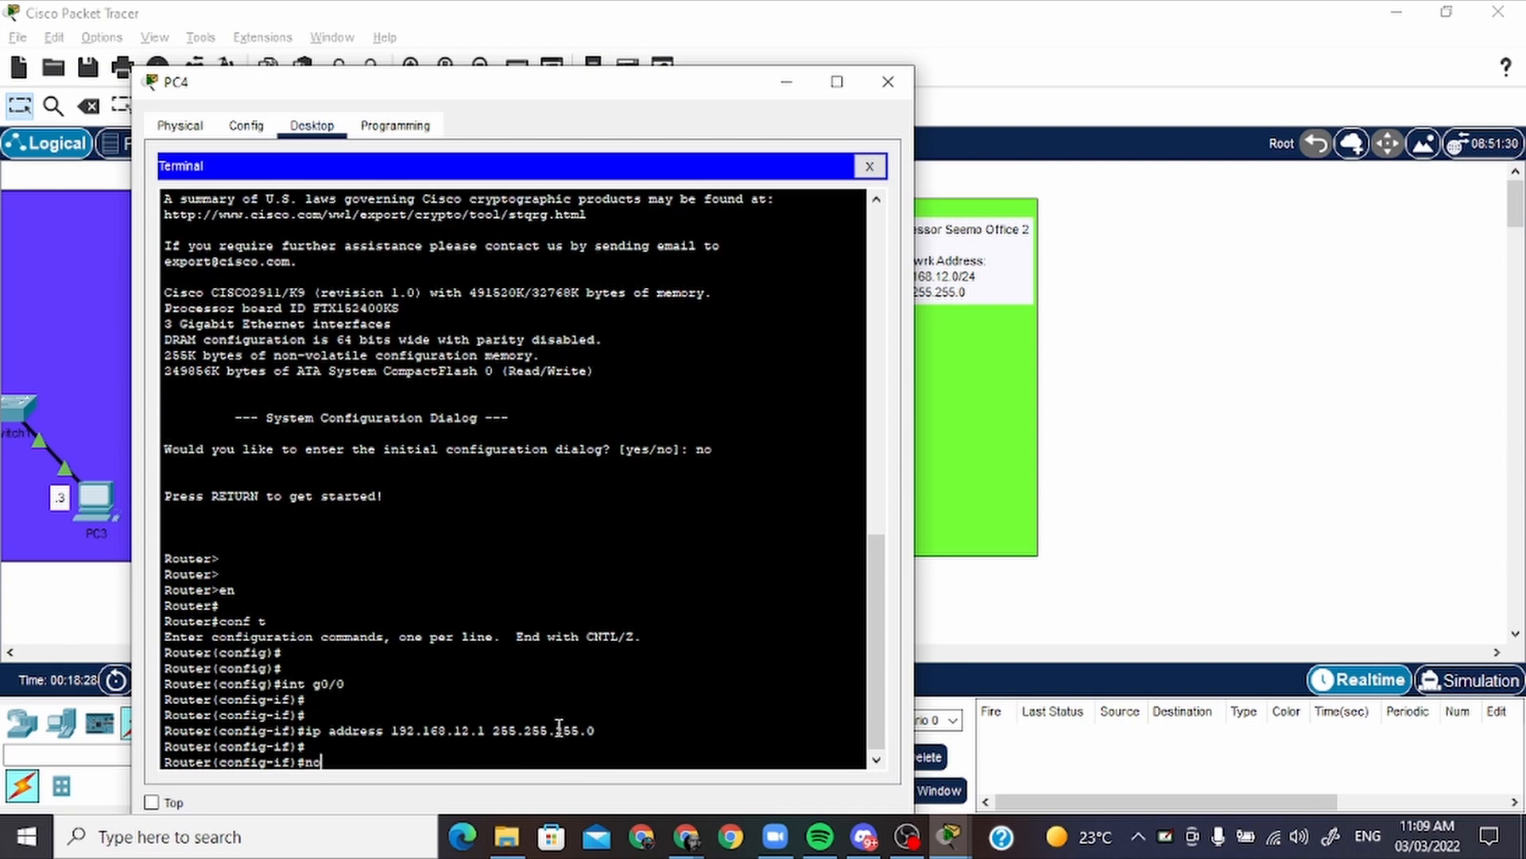
text( shutdown)
key(Return)
key(Return)
key(Return)
key(Return)
key(Escape)
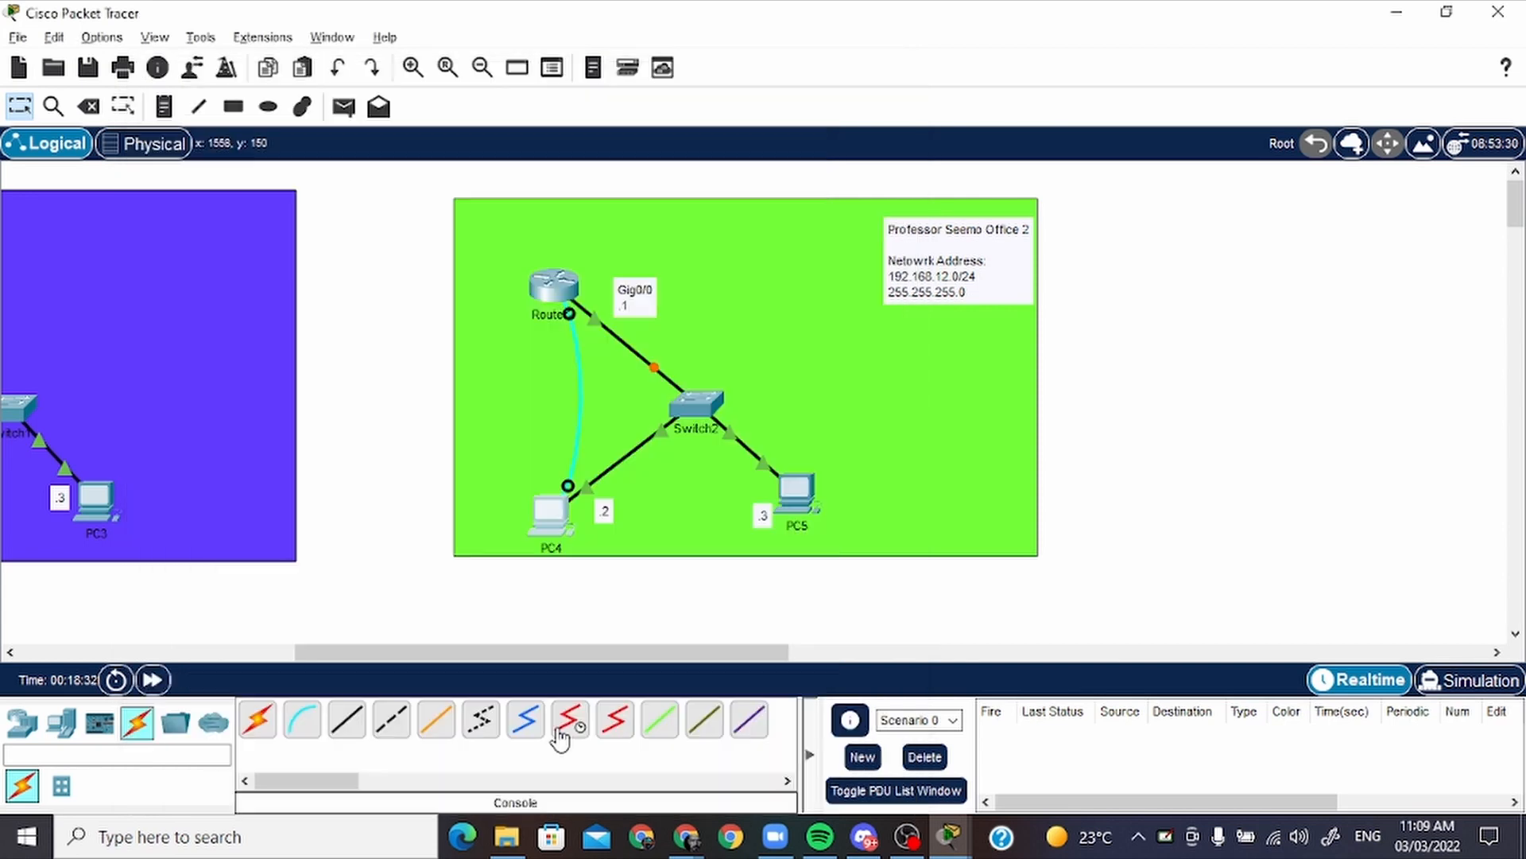
Open PC4's IP configuration in place of its terminal and set the static IPv4 address to 192.168.12.2
click(562, 531)
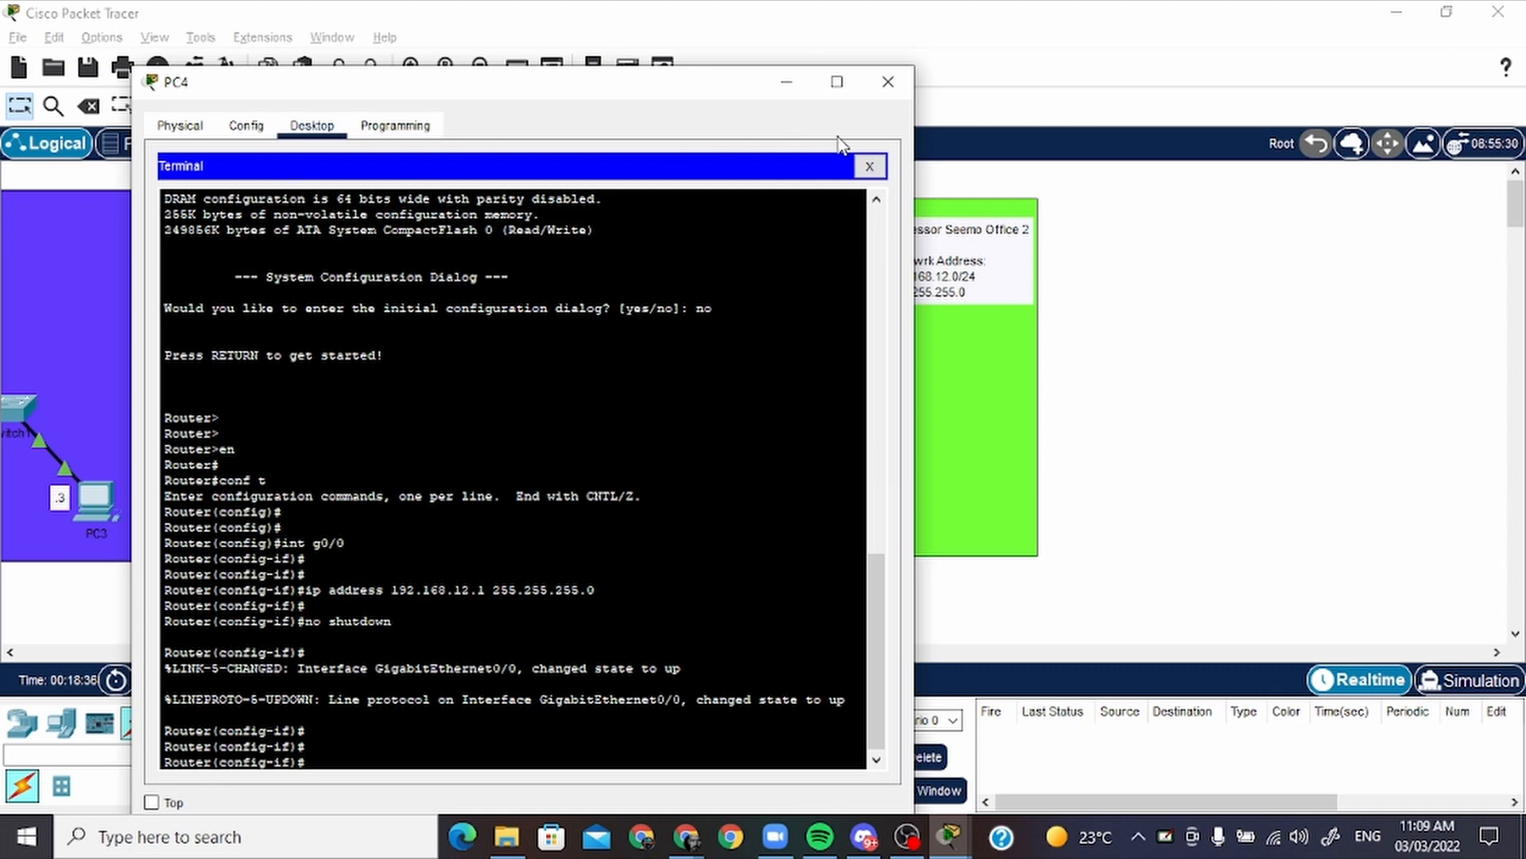
click(870, 166)
click(200, 202)
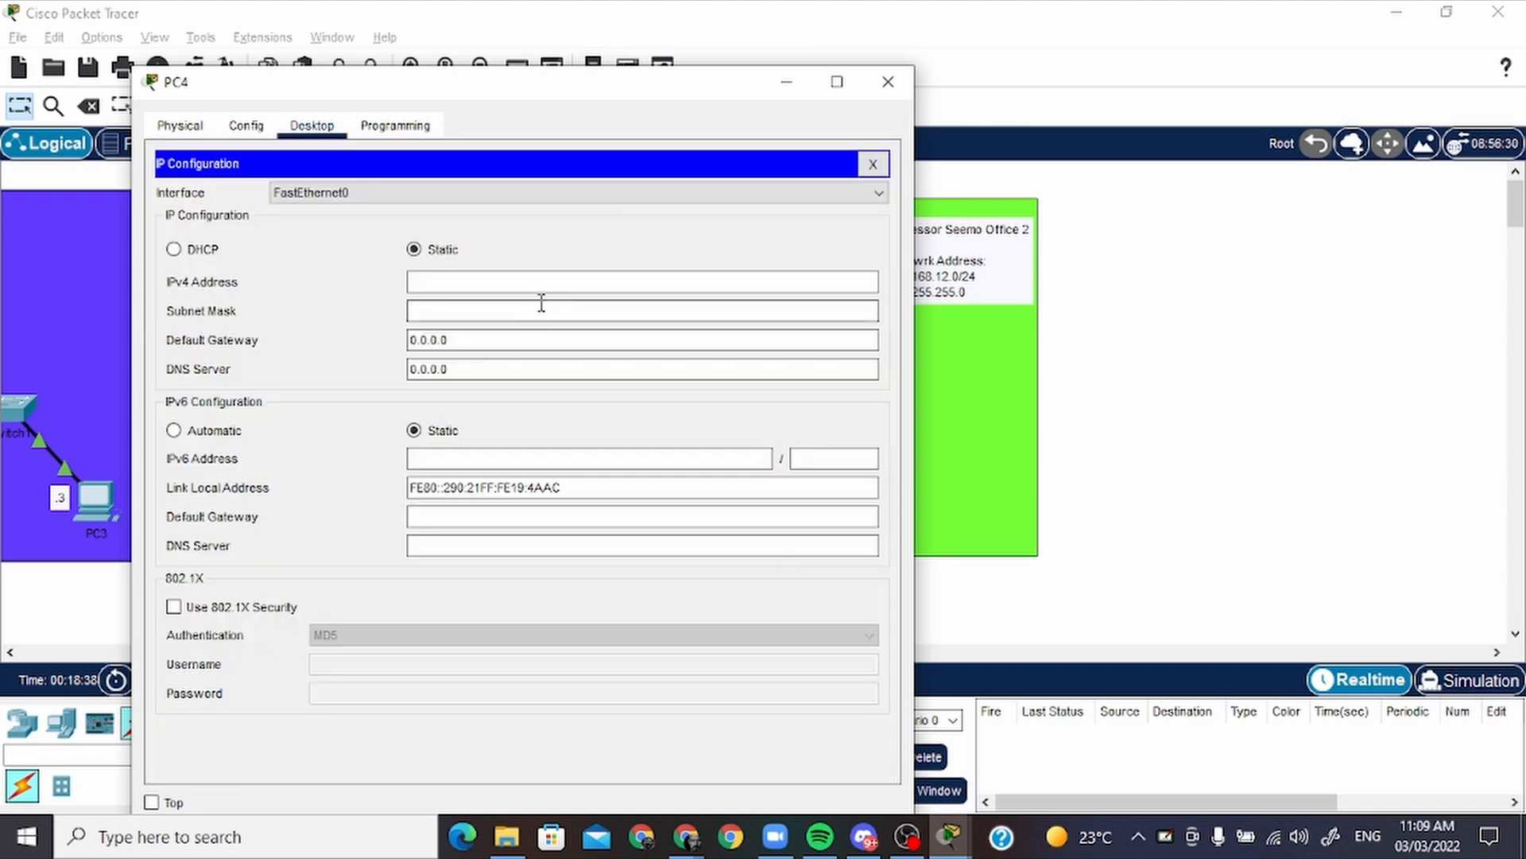
click(501, 286)
text(192.168.11.2)
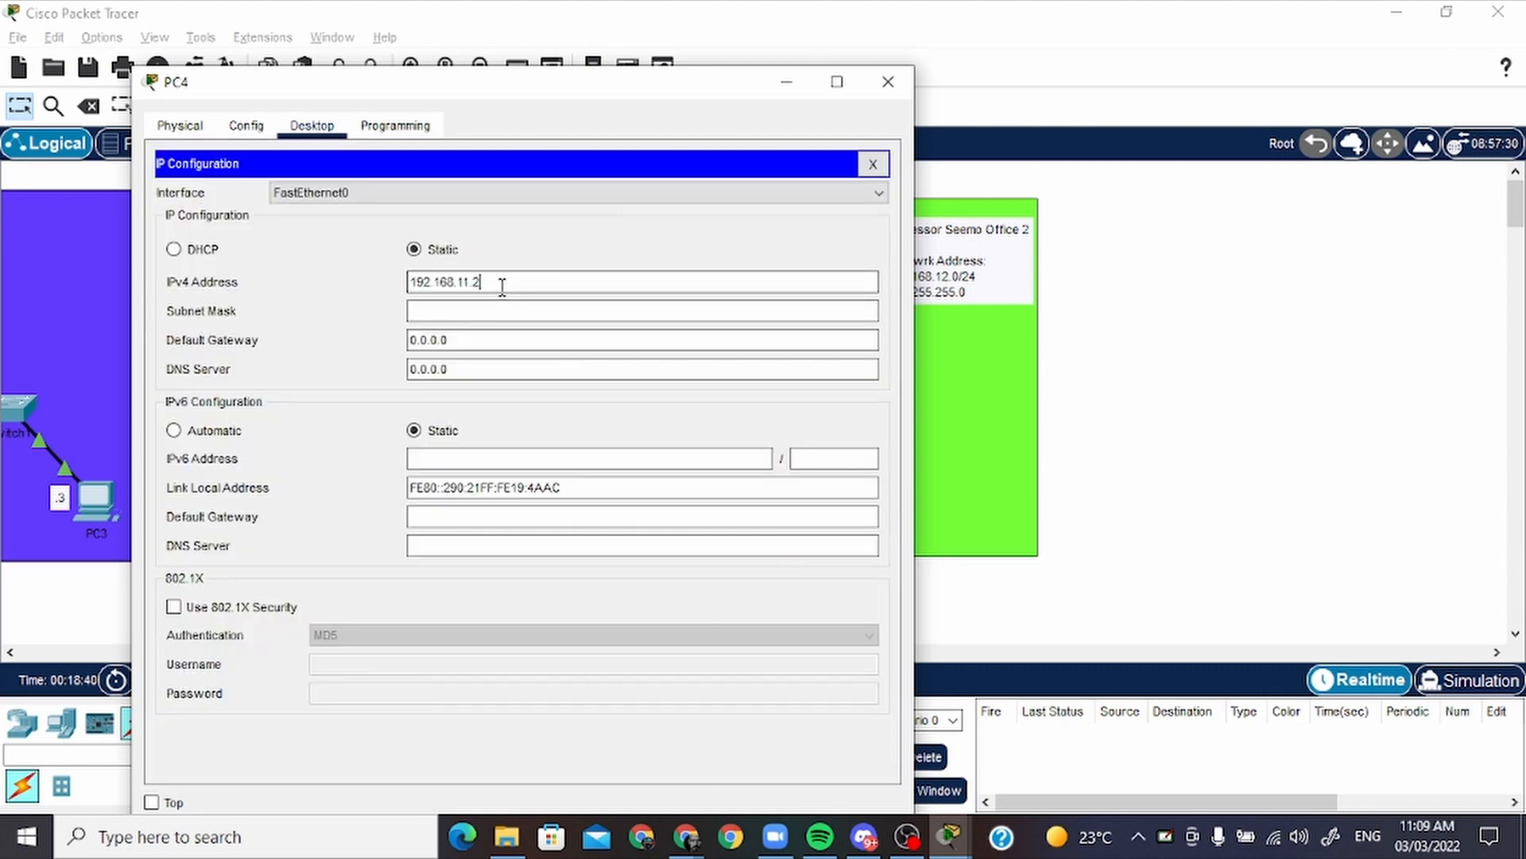
key(BackSpace)
key(BackSpace)
key(BackSpace)
key(BackSpace)
text(12)
Complete PC4's configuration with subnet mask 255.255.255.0 and default gateway 192.168.12.1, and close the PC4 window
double_click(501, 286)
key(ctrl+c)
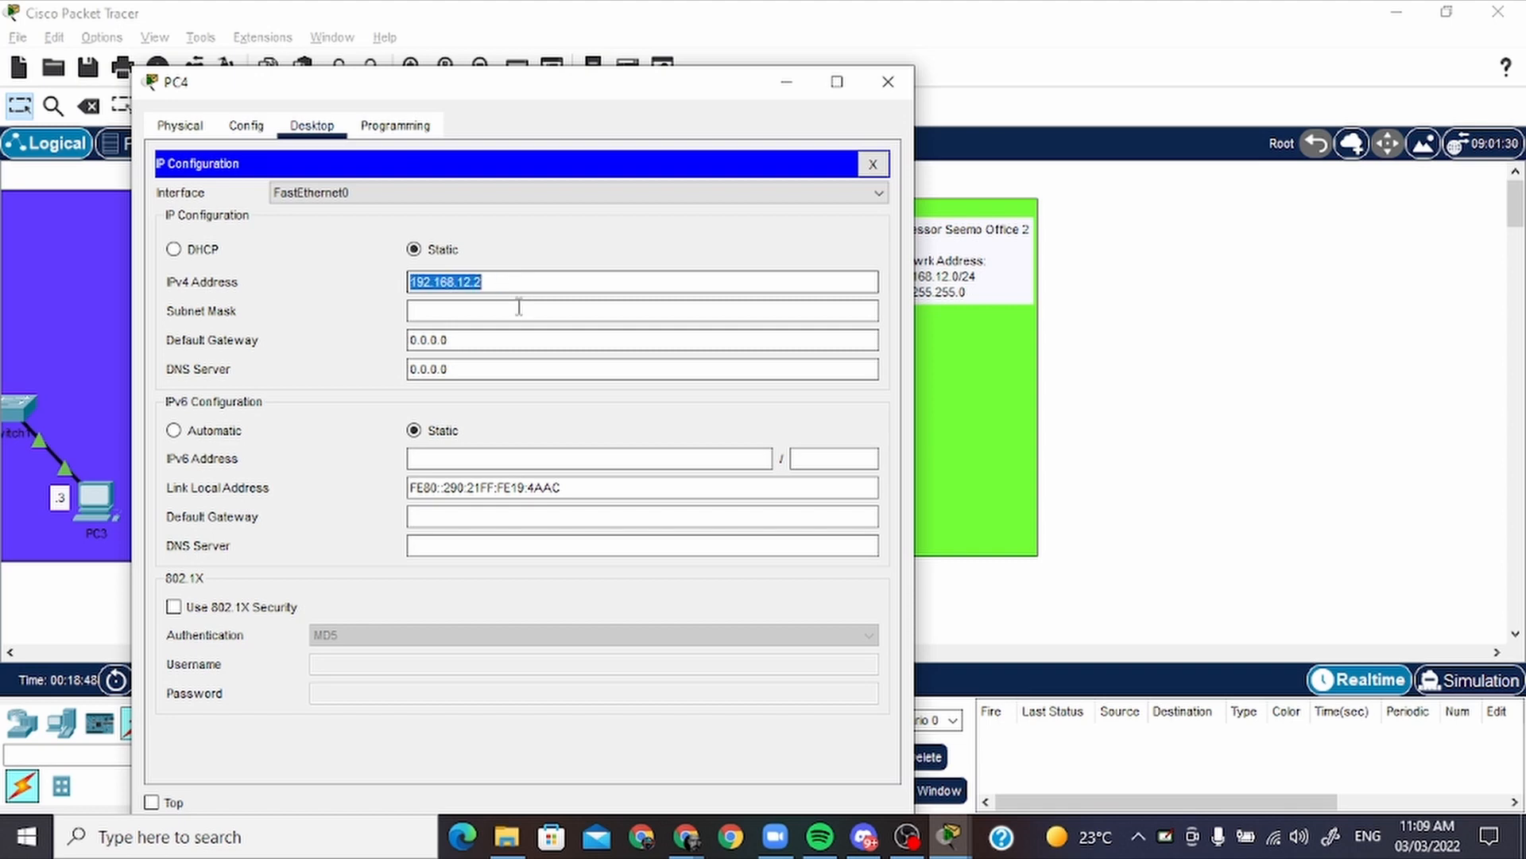
click(529, 331)
key(ctrl+a)
key(ctrl+v)
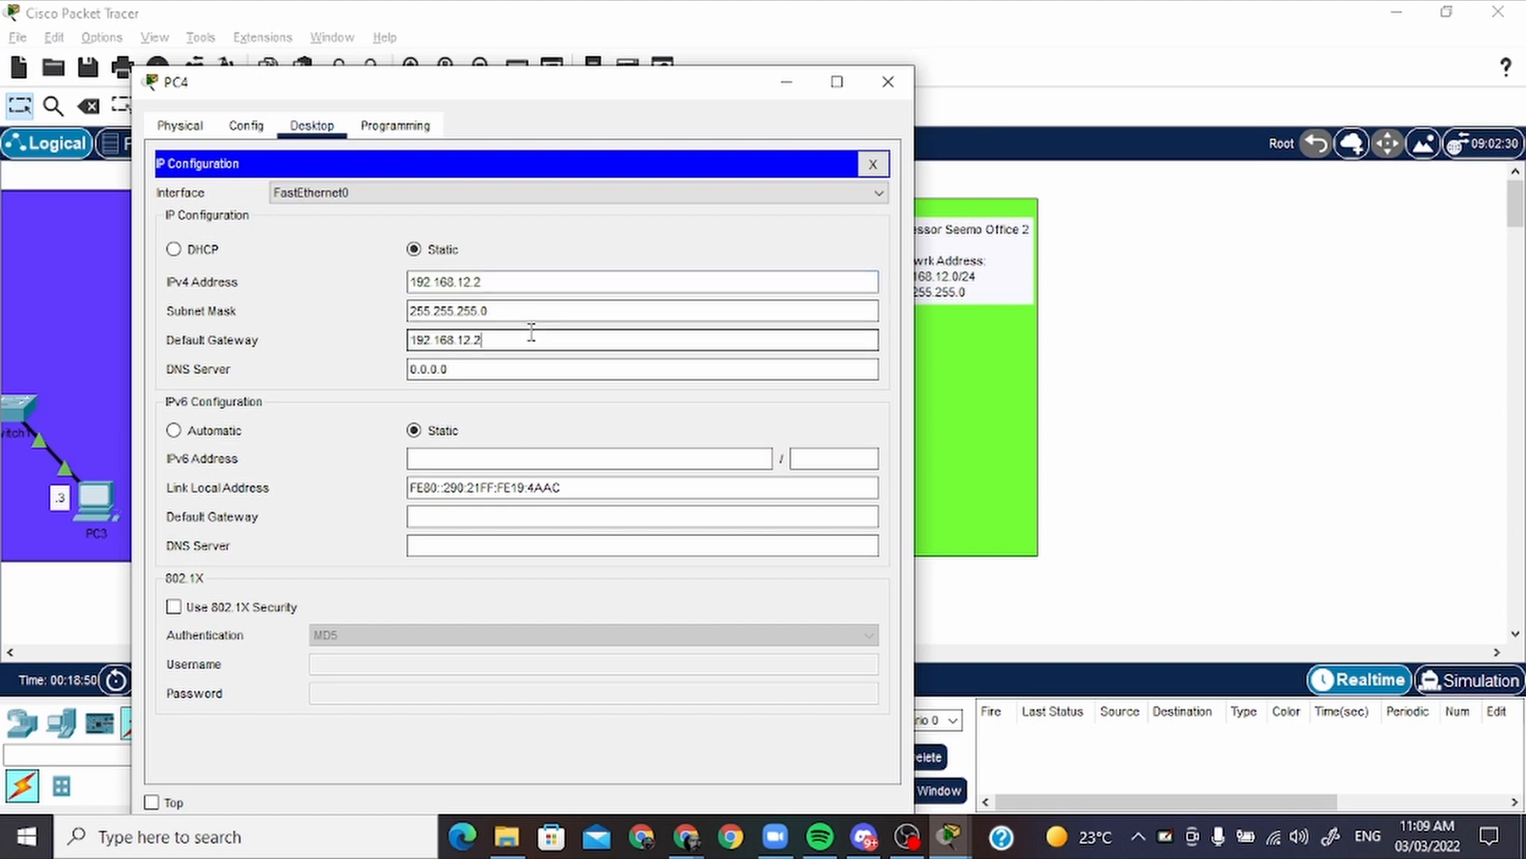
key(BackSpace)
text(1)
click(885, 81)
Set PC5's static IPv4 address to 192.168.12.3 with subnet mask 255.255.255.0
click(787, 487)
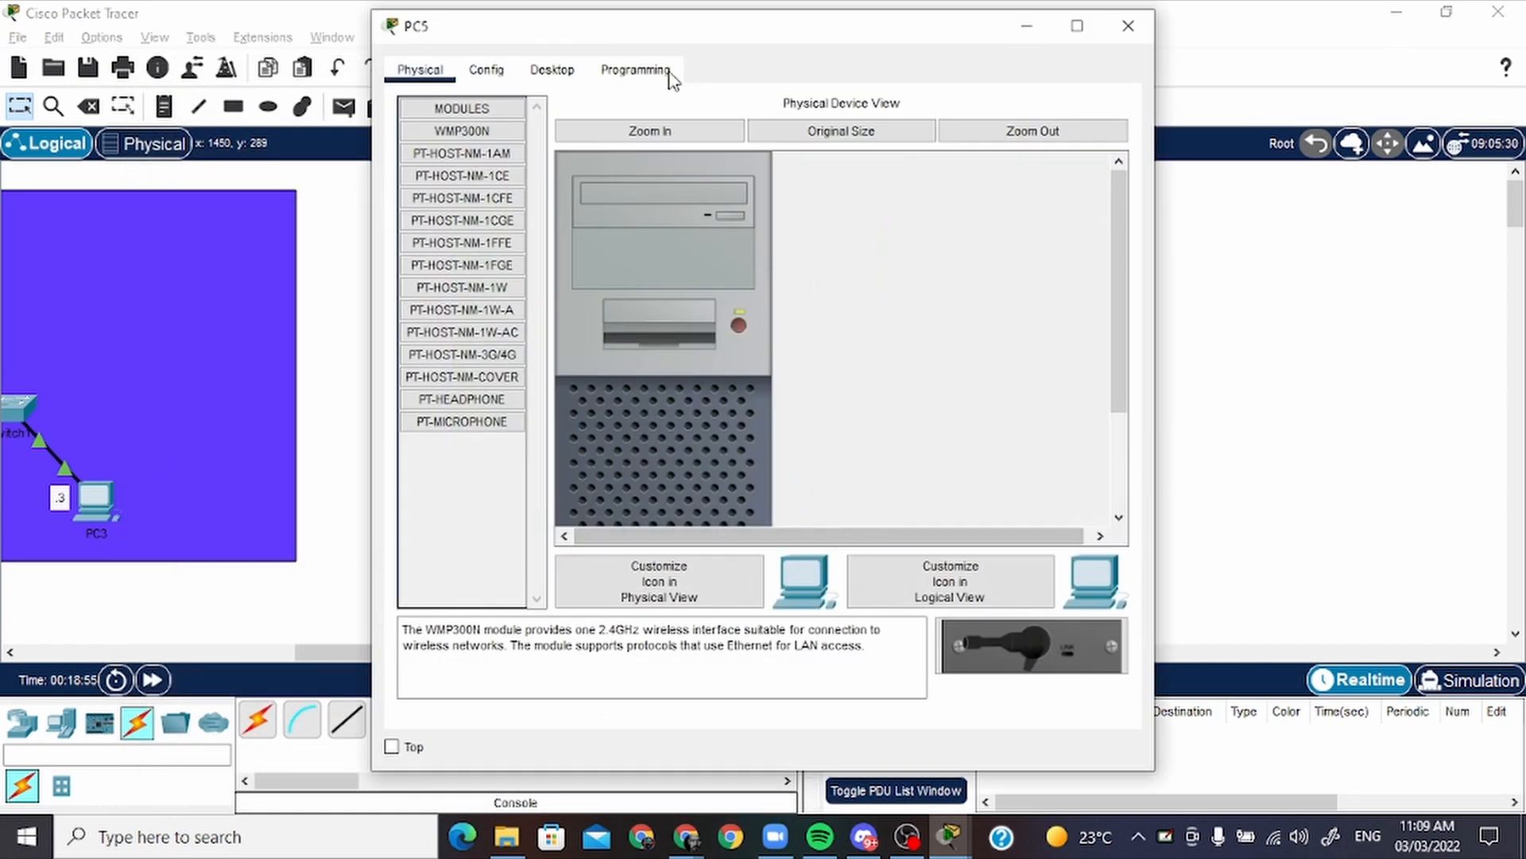
click(552, 70)
click(484, 182)
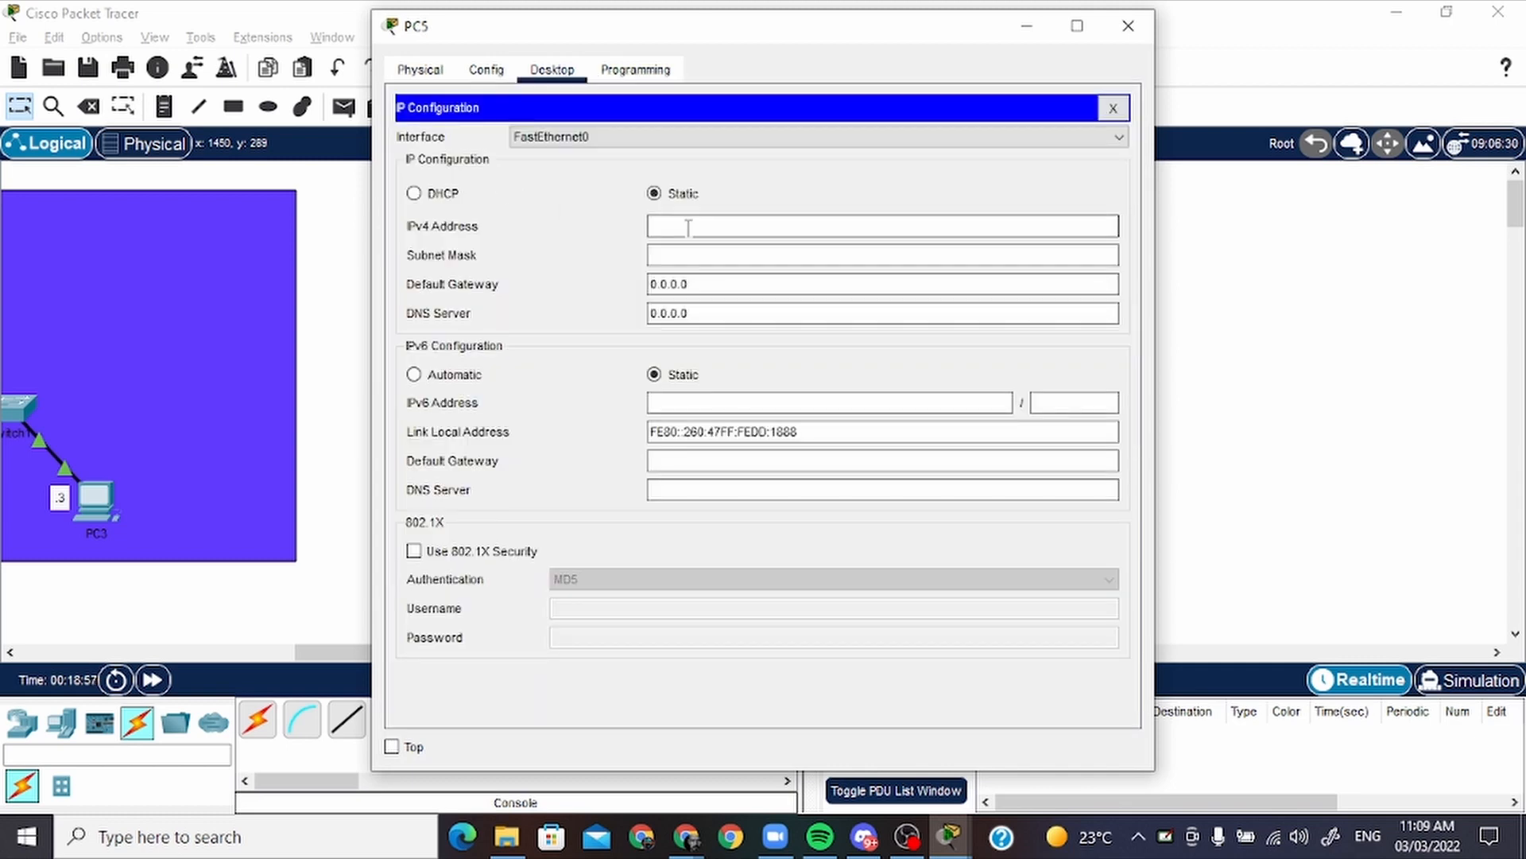
text(192.168.12.2)
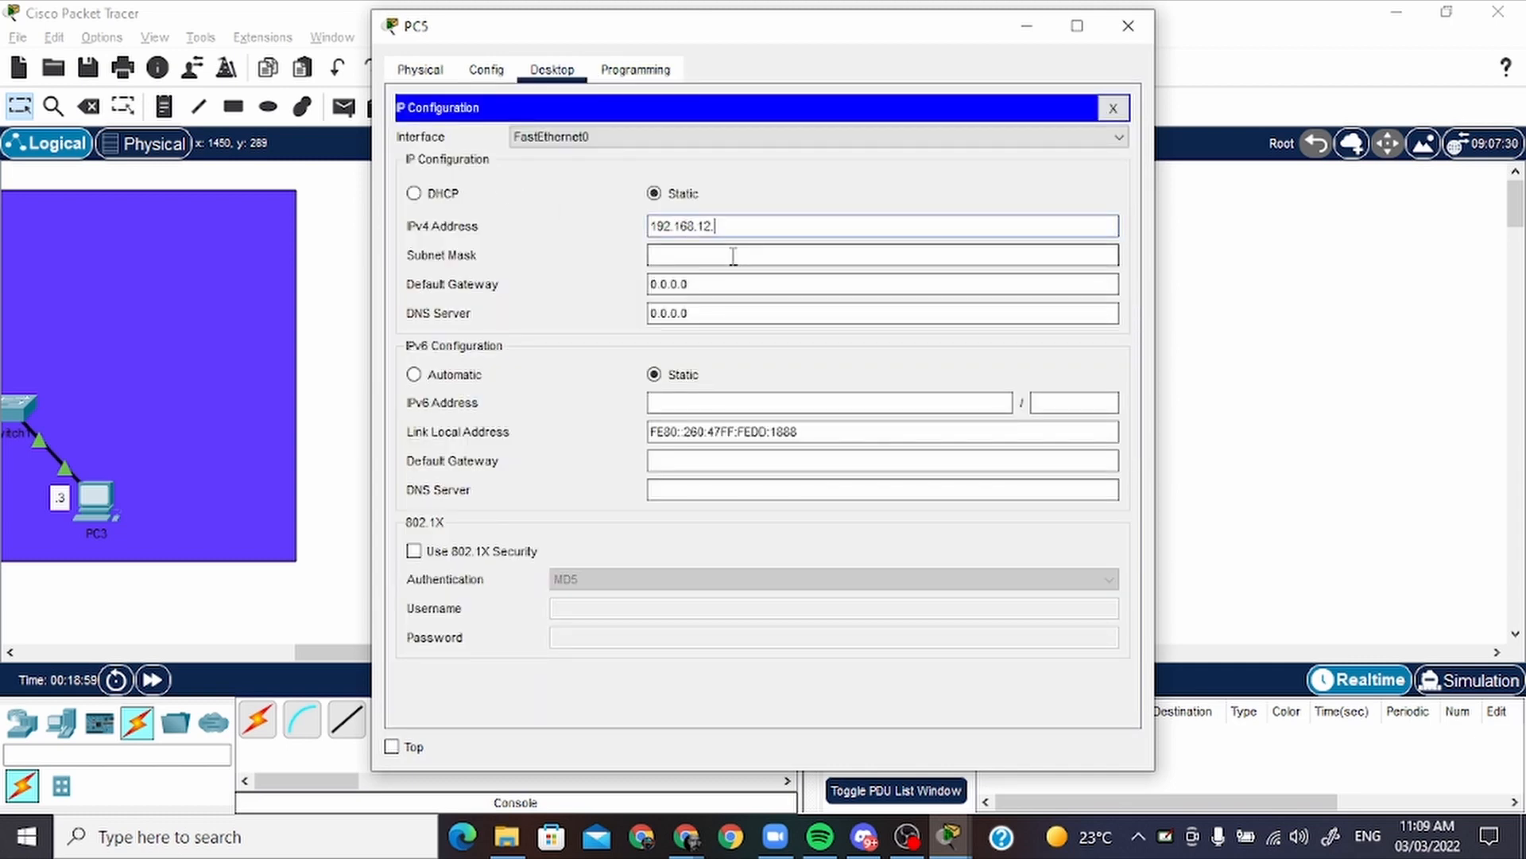
click(738, 284)
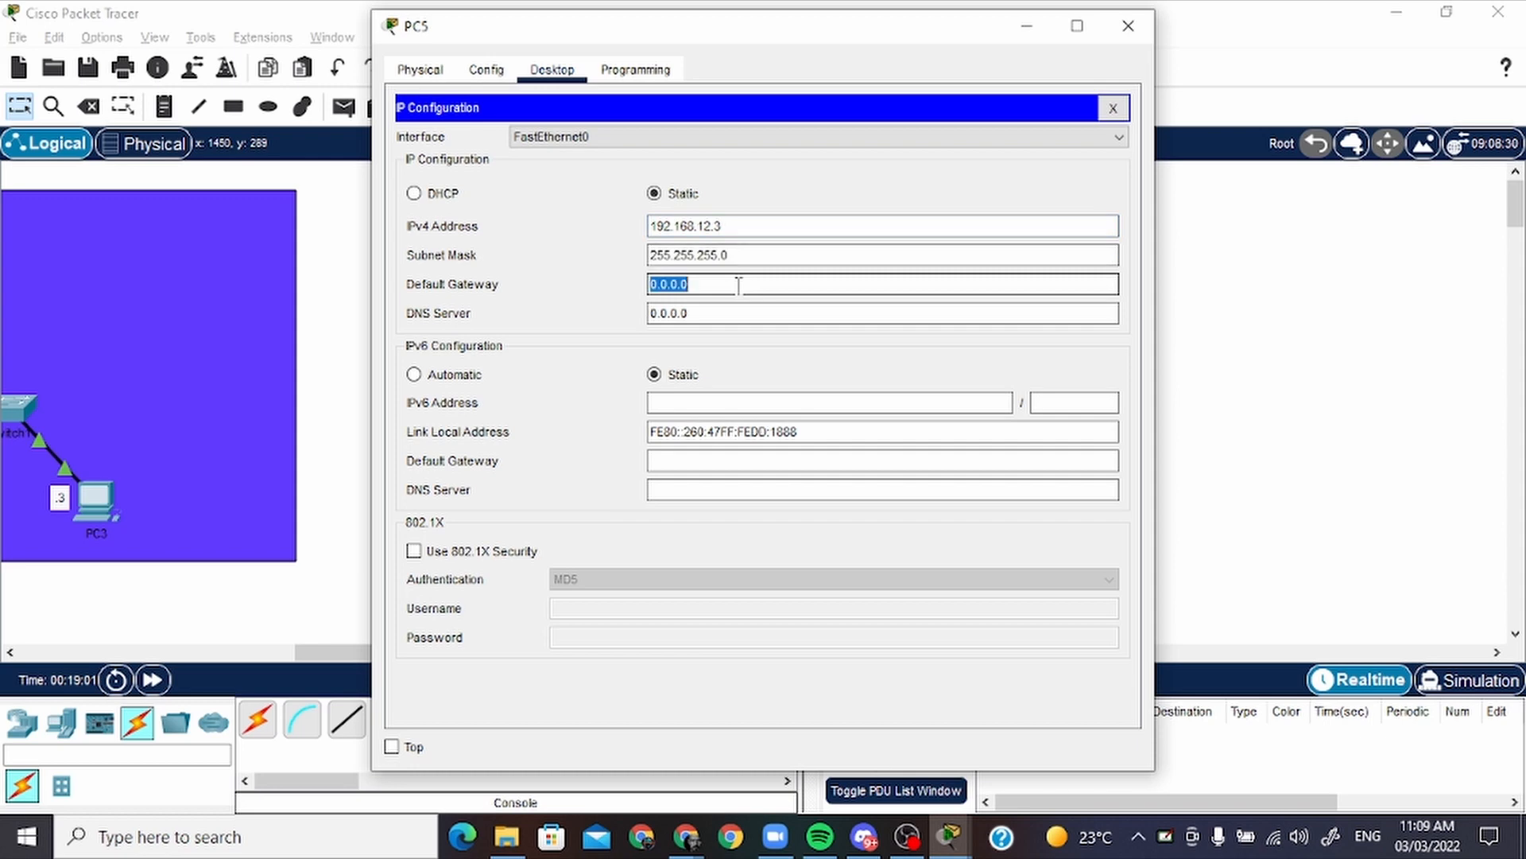
text(192.168.12.20)
key(BackSpace)
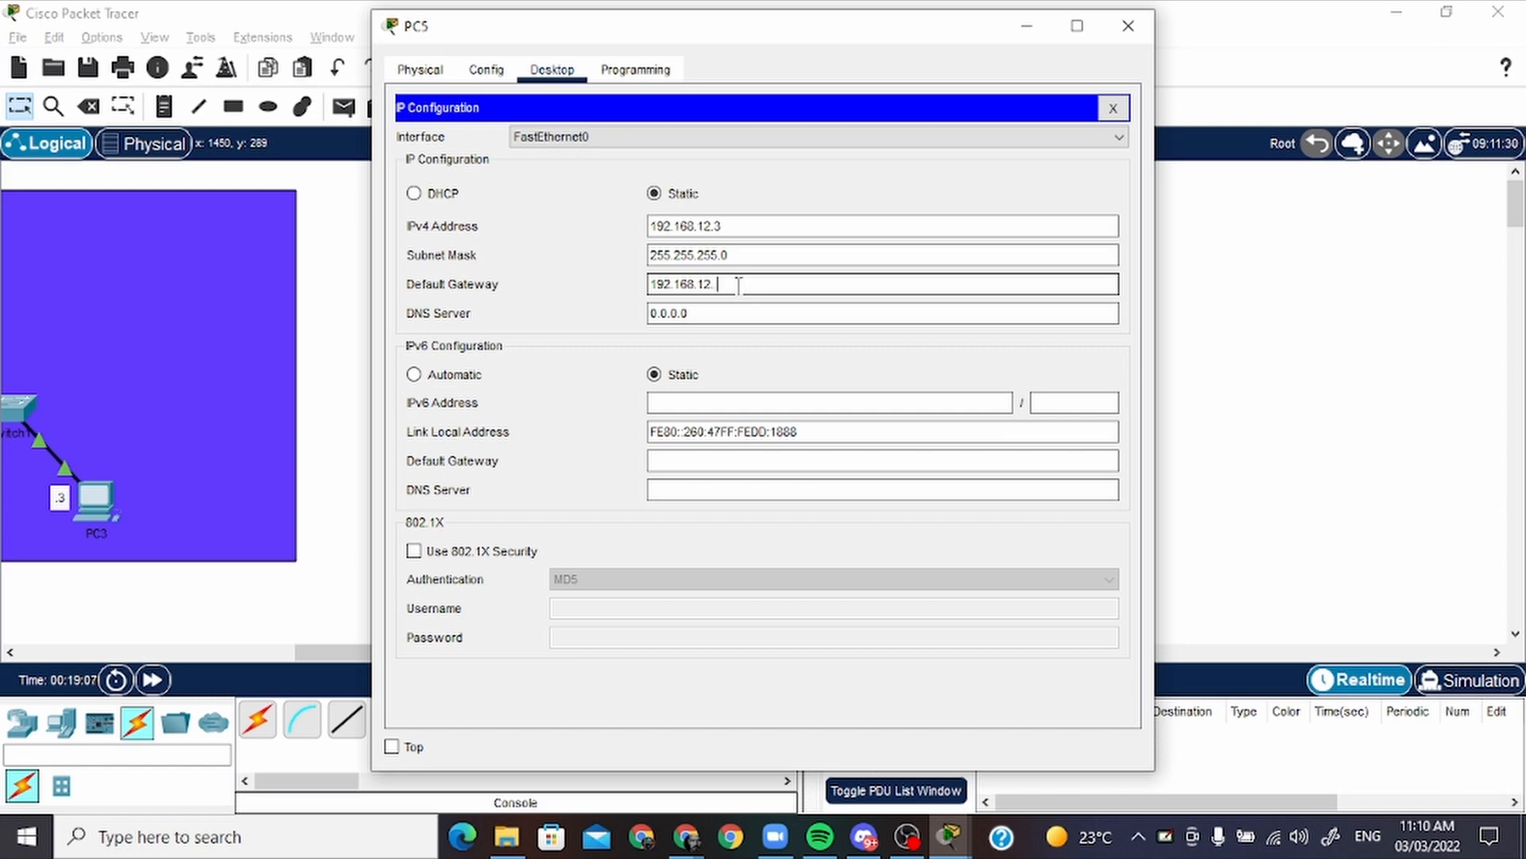
text(1)
key(Return)
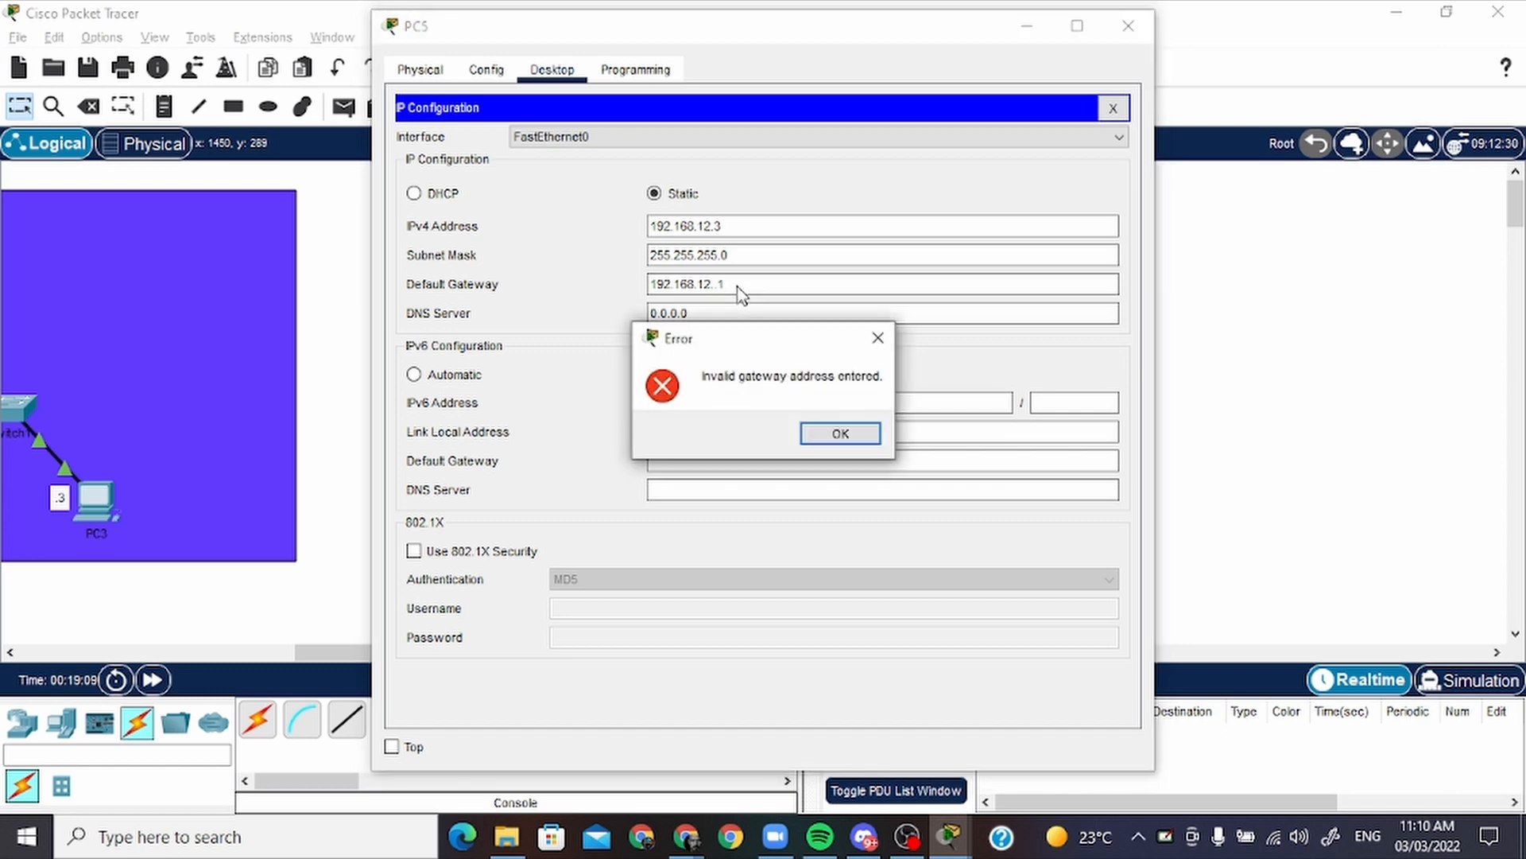
click(865, 440)
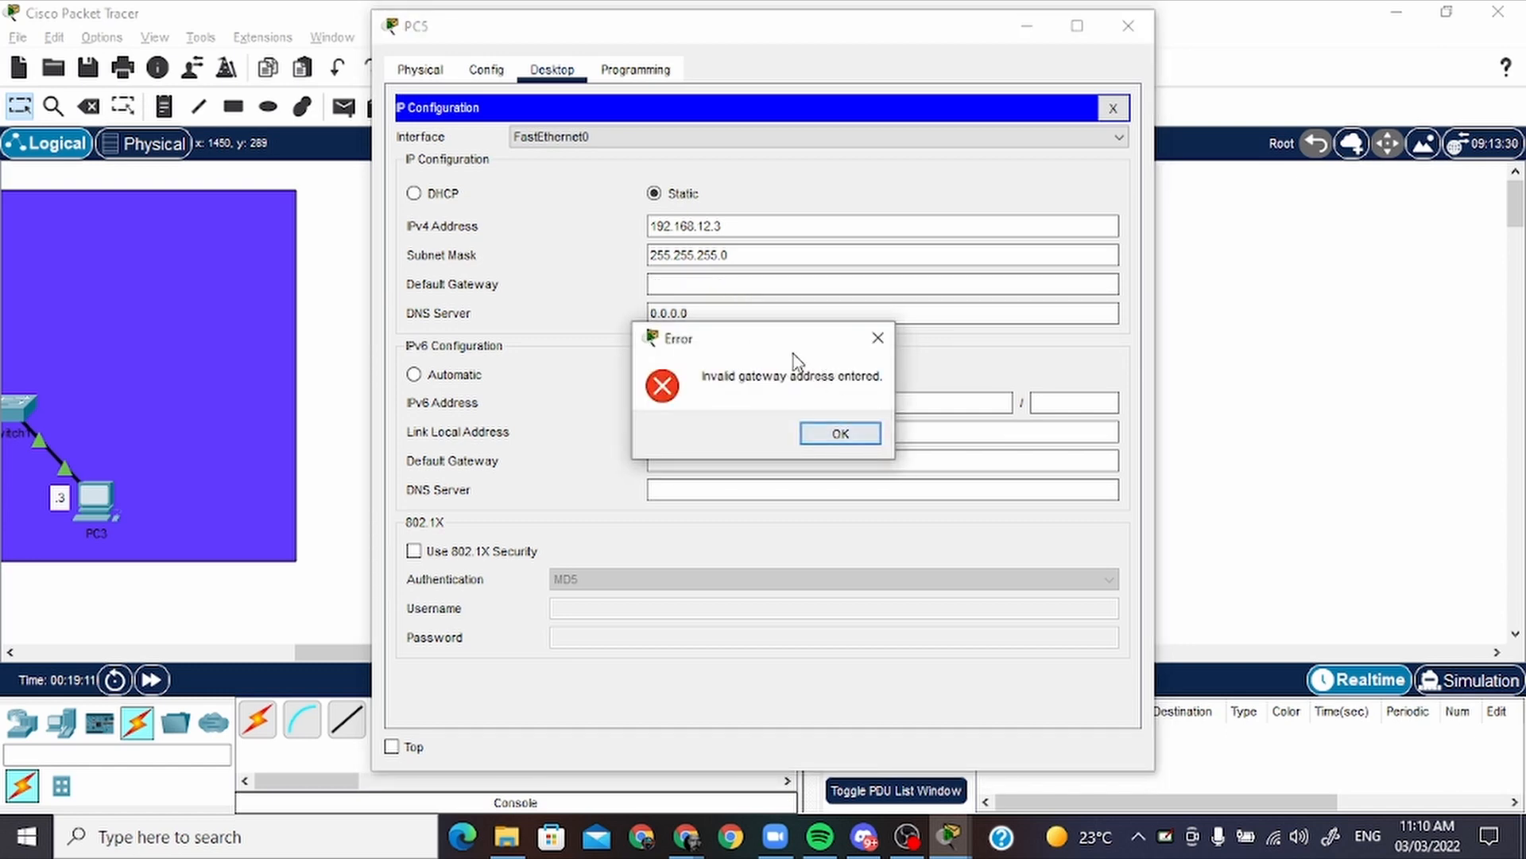
click(878, 338)
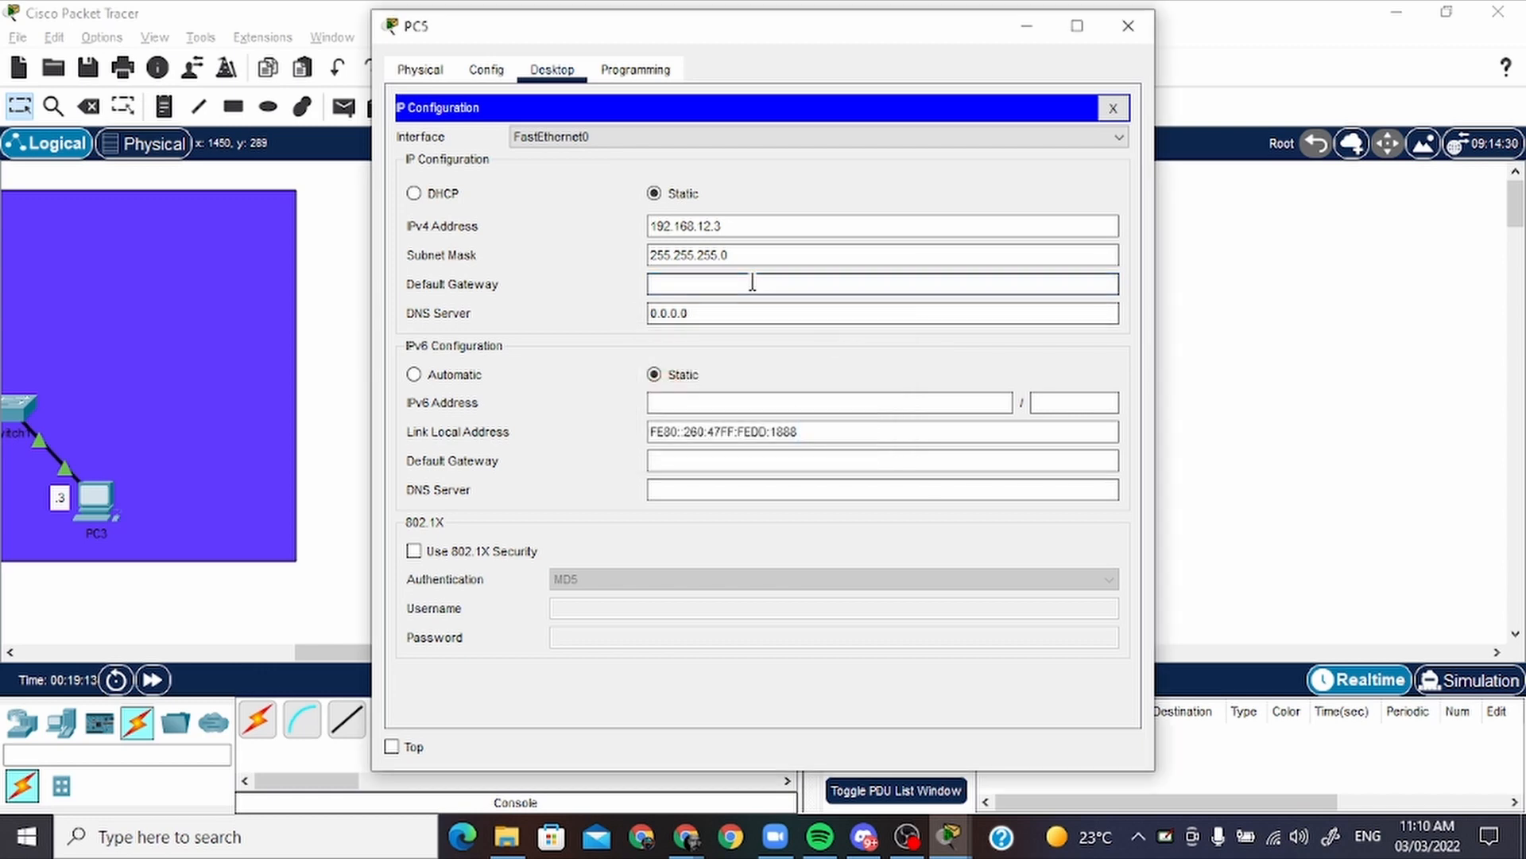
Set PC5's default gateway to 192.168.12.1 and close the PC5 window
text(192.168.12.1)
click(1128, 26)
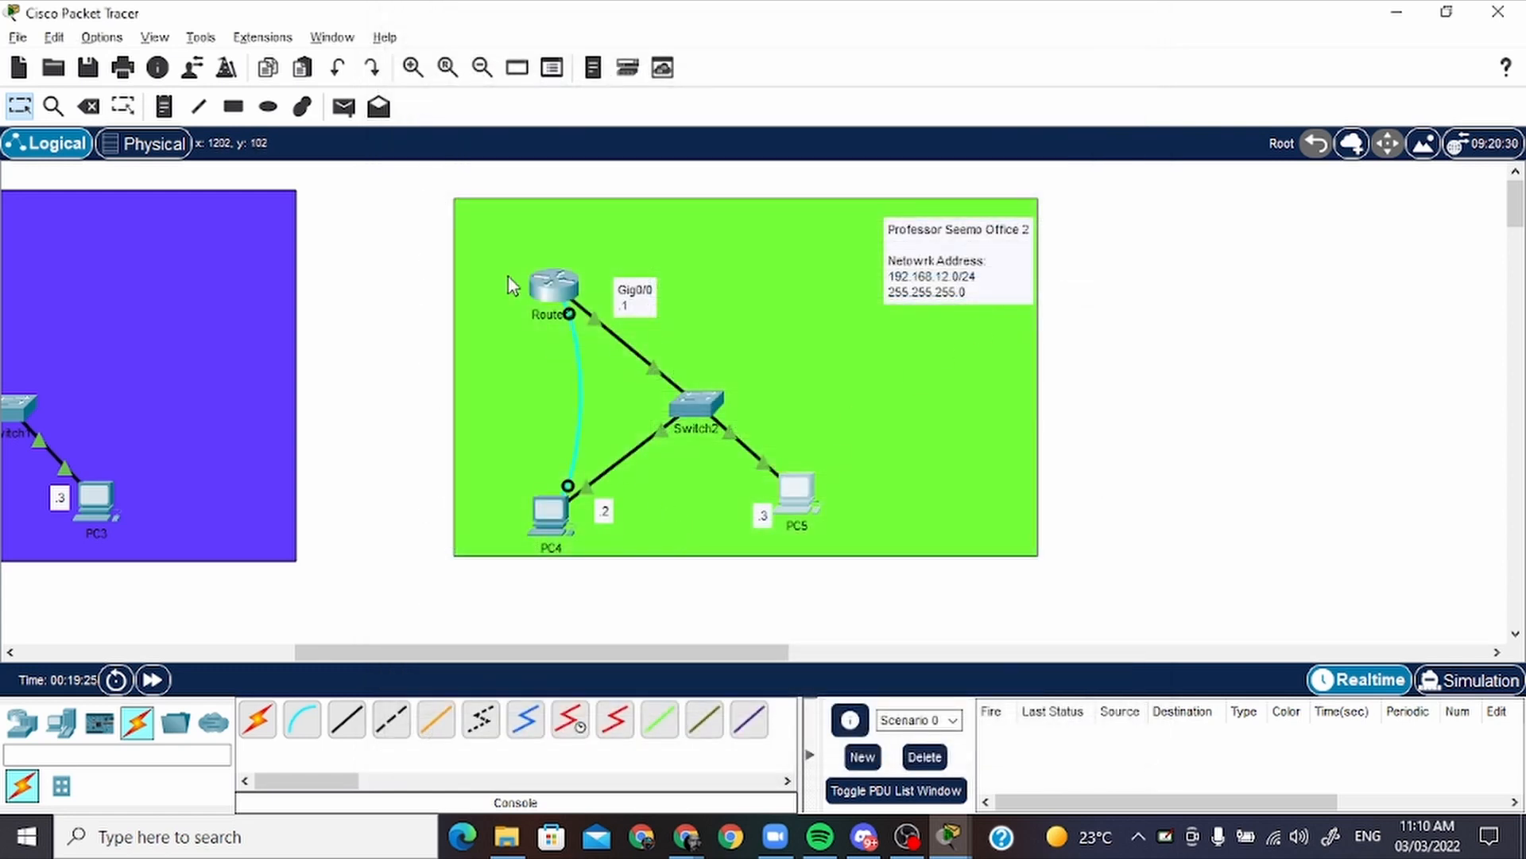
Move PC4 slightly up and send a simple PDU from the second office's router to PC4
drag(563, 513, 558, 496)
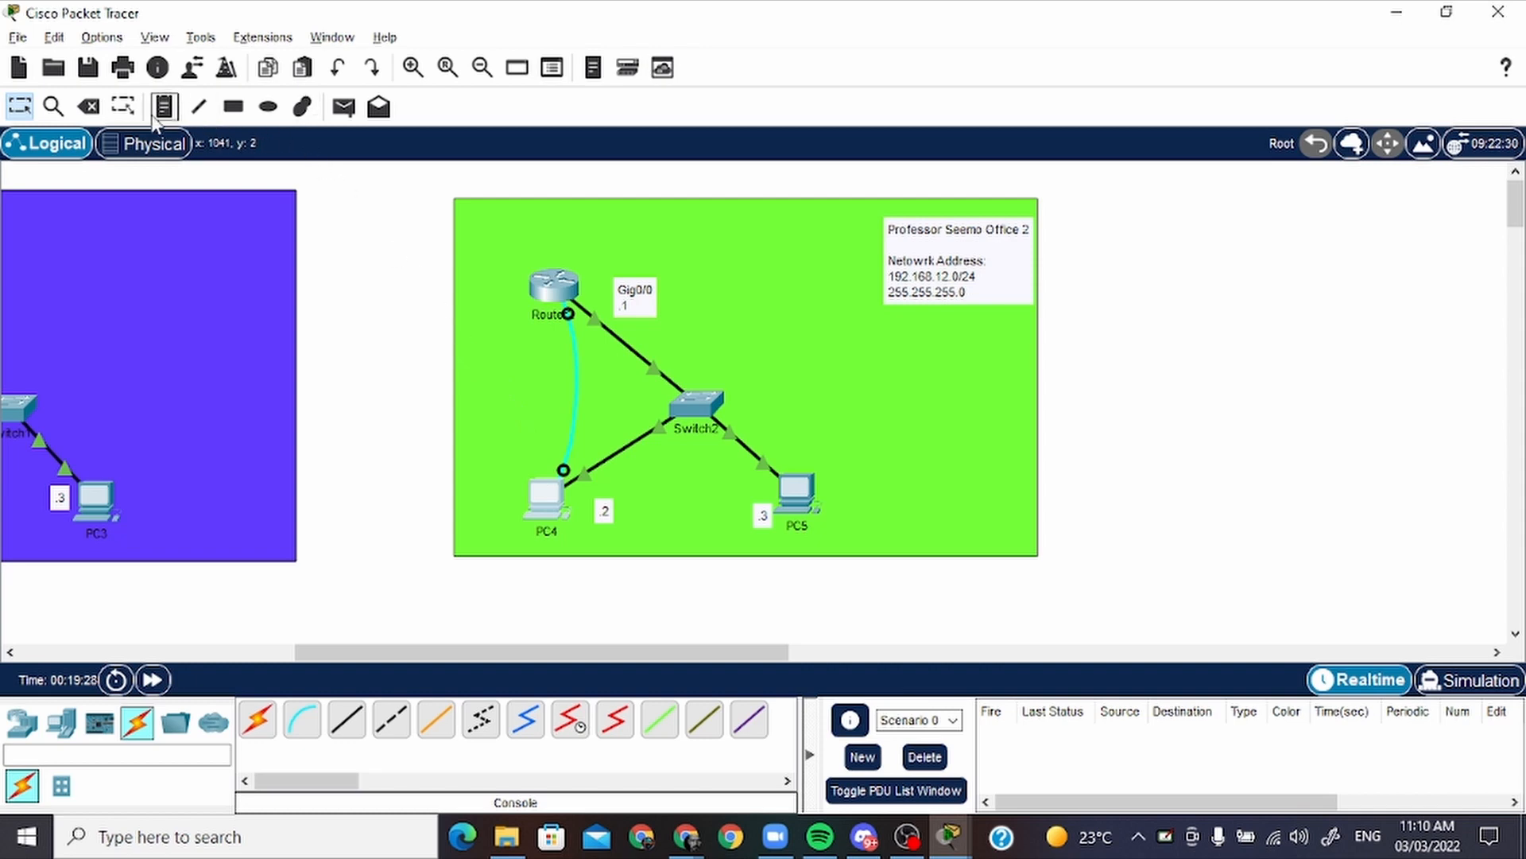
click(343, 106)
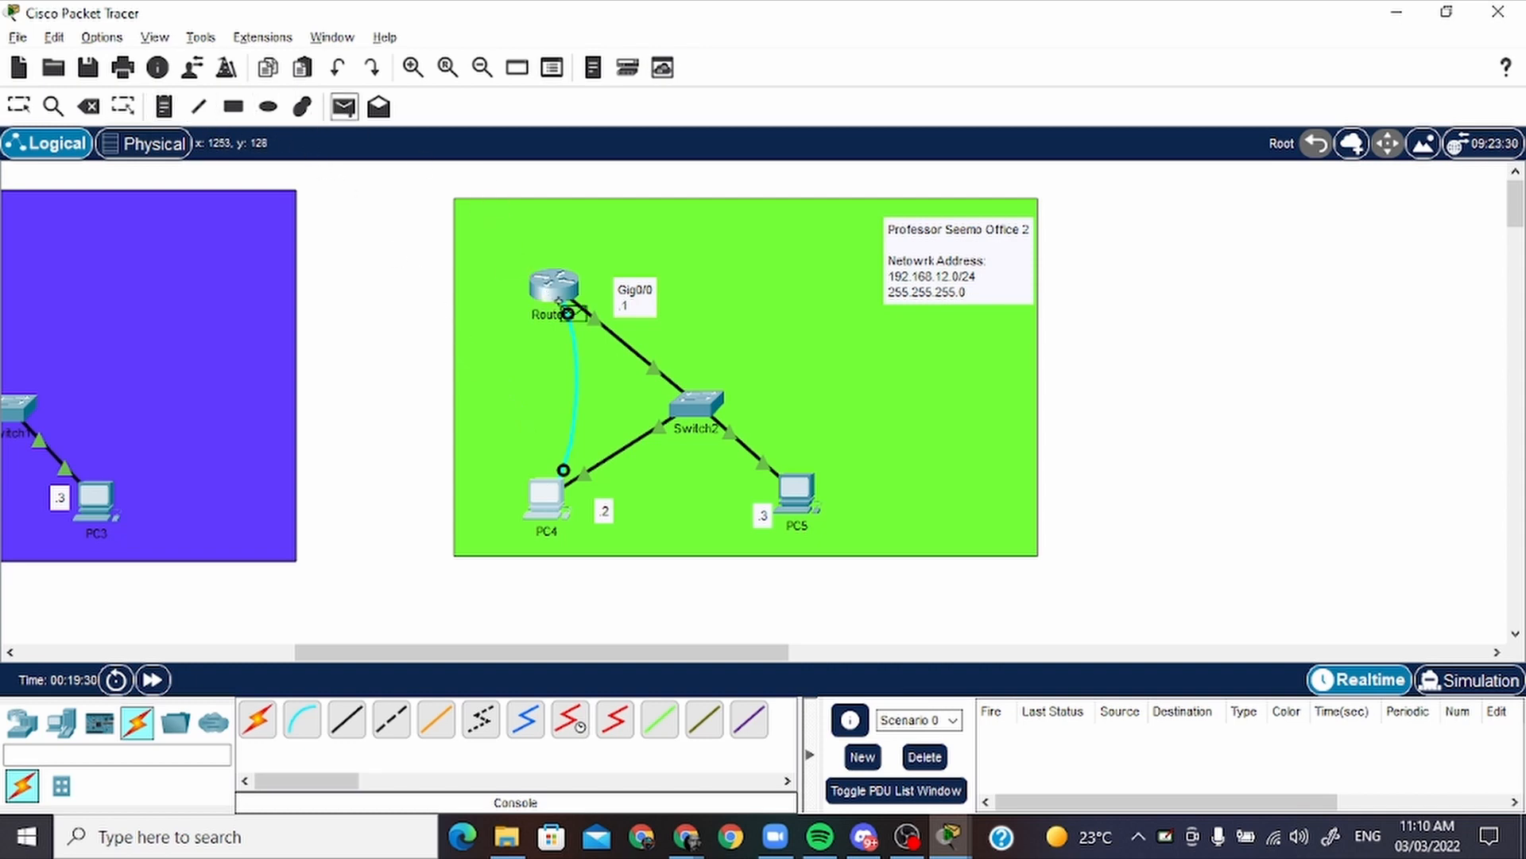
click(554, 296)
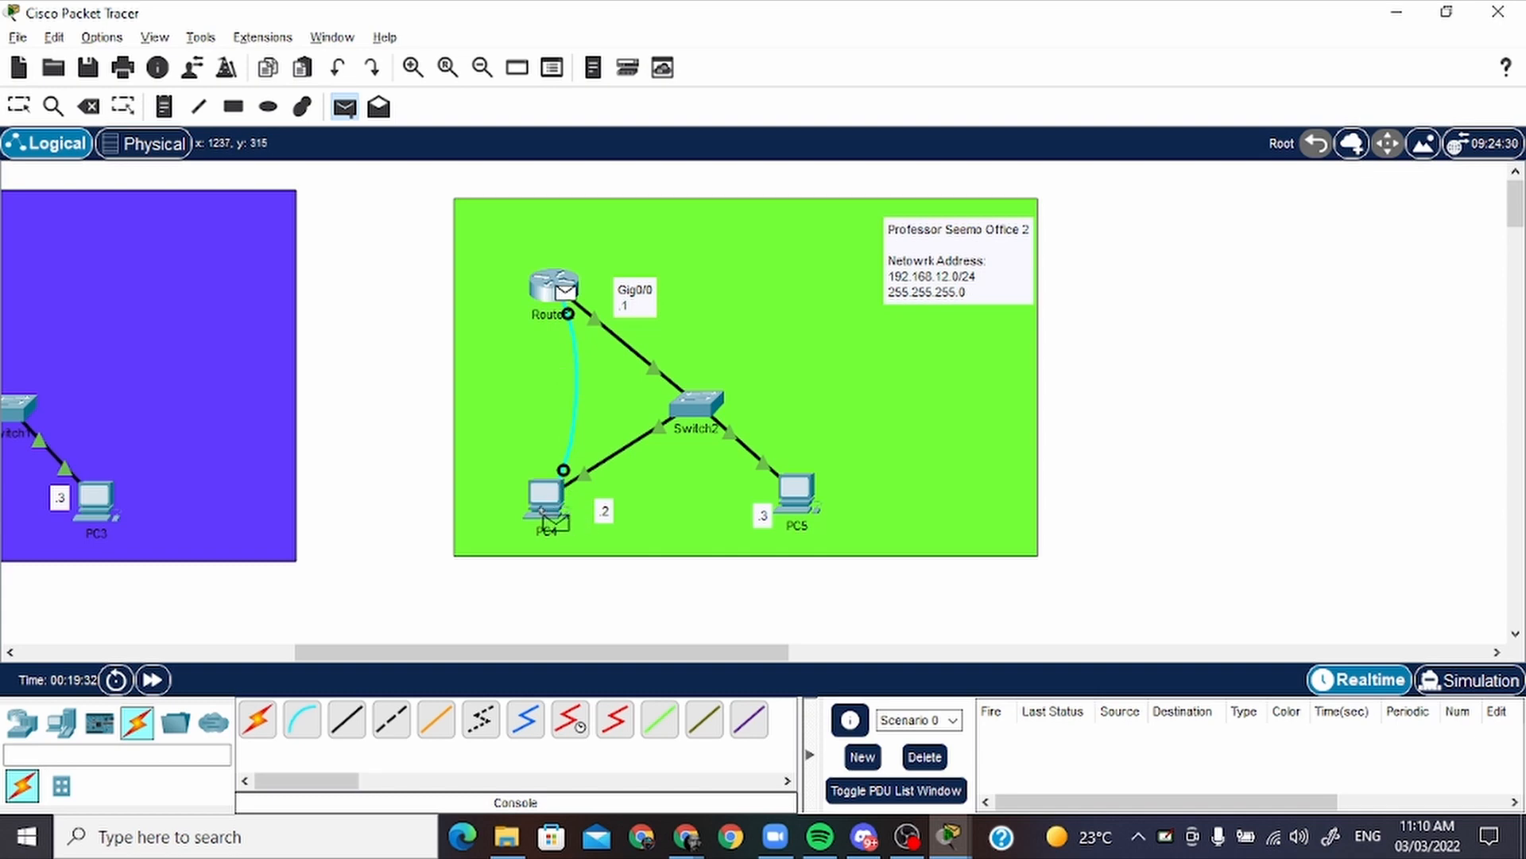
click(548, 509)
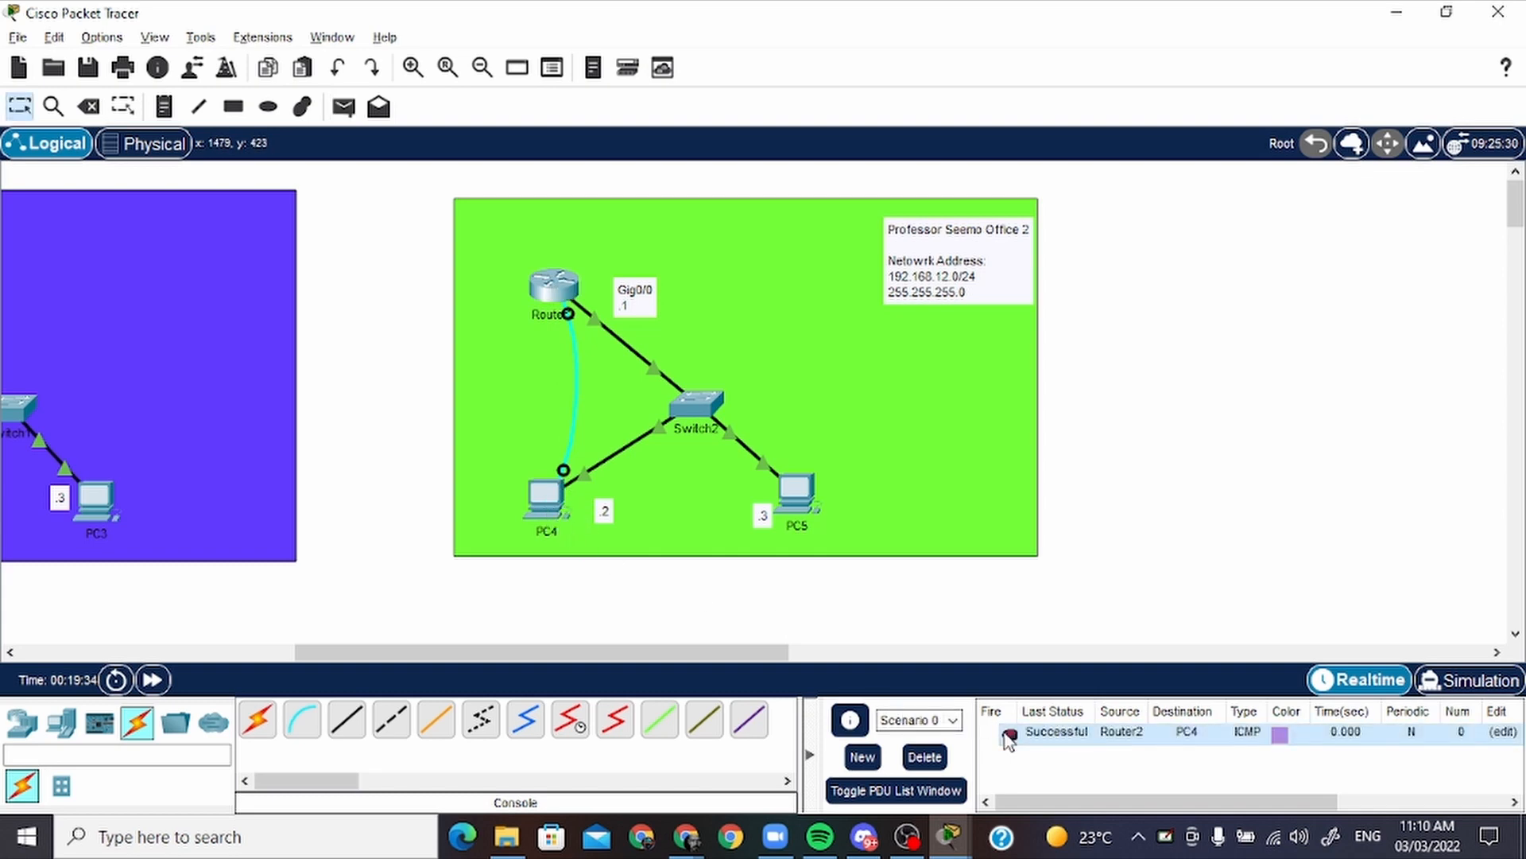
Send simple PDUs from PC5 and from PC4 to the second office's router, and delete the test scenario
click(343, 107)
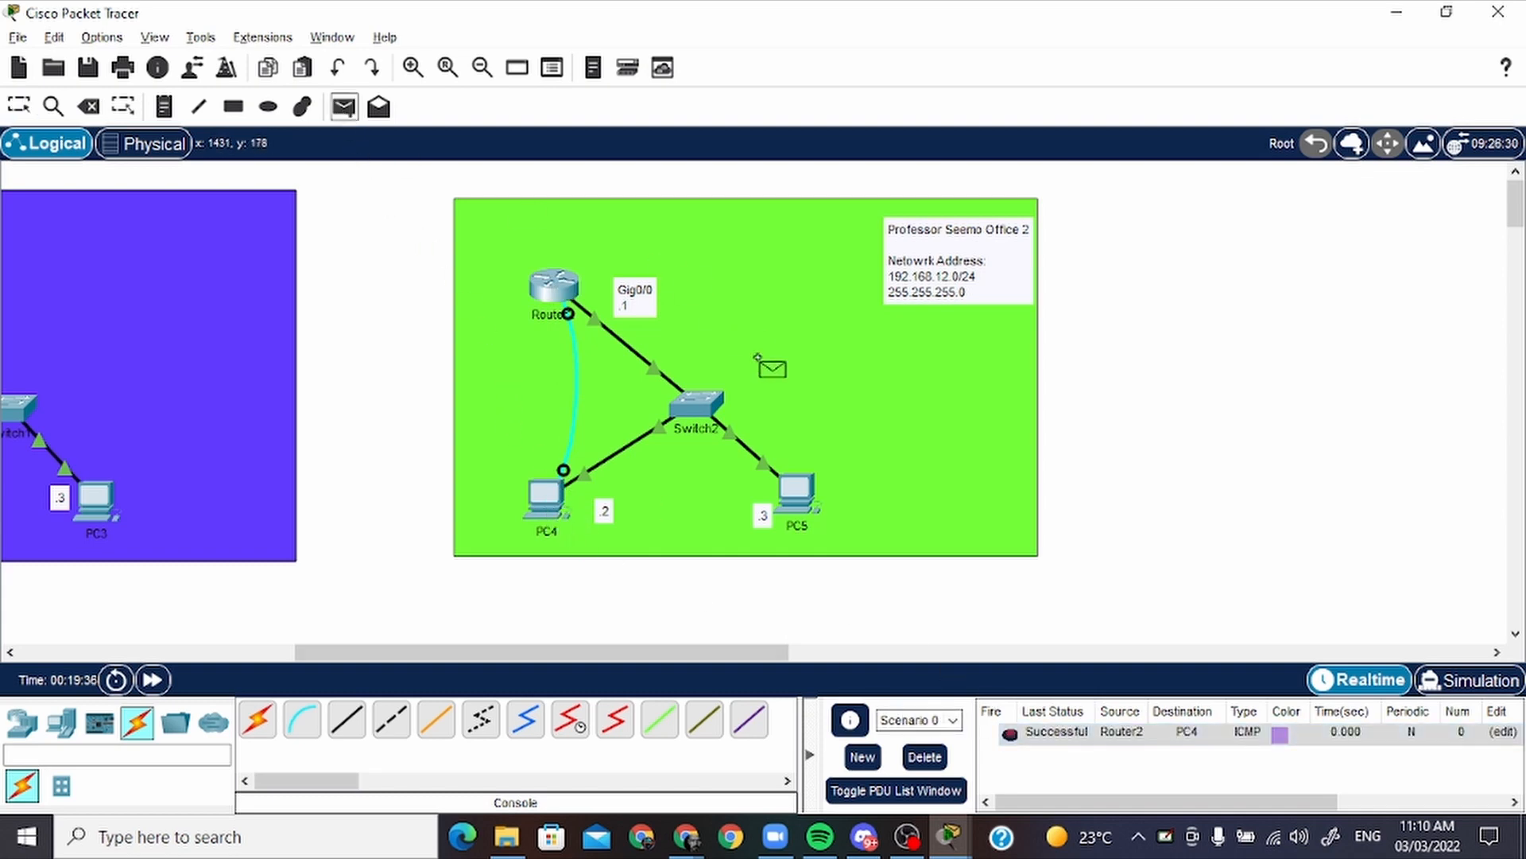
click(791, 493)
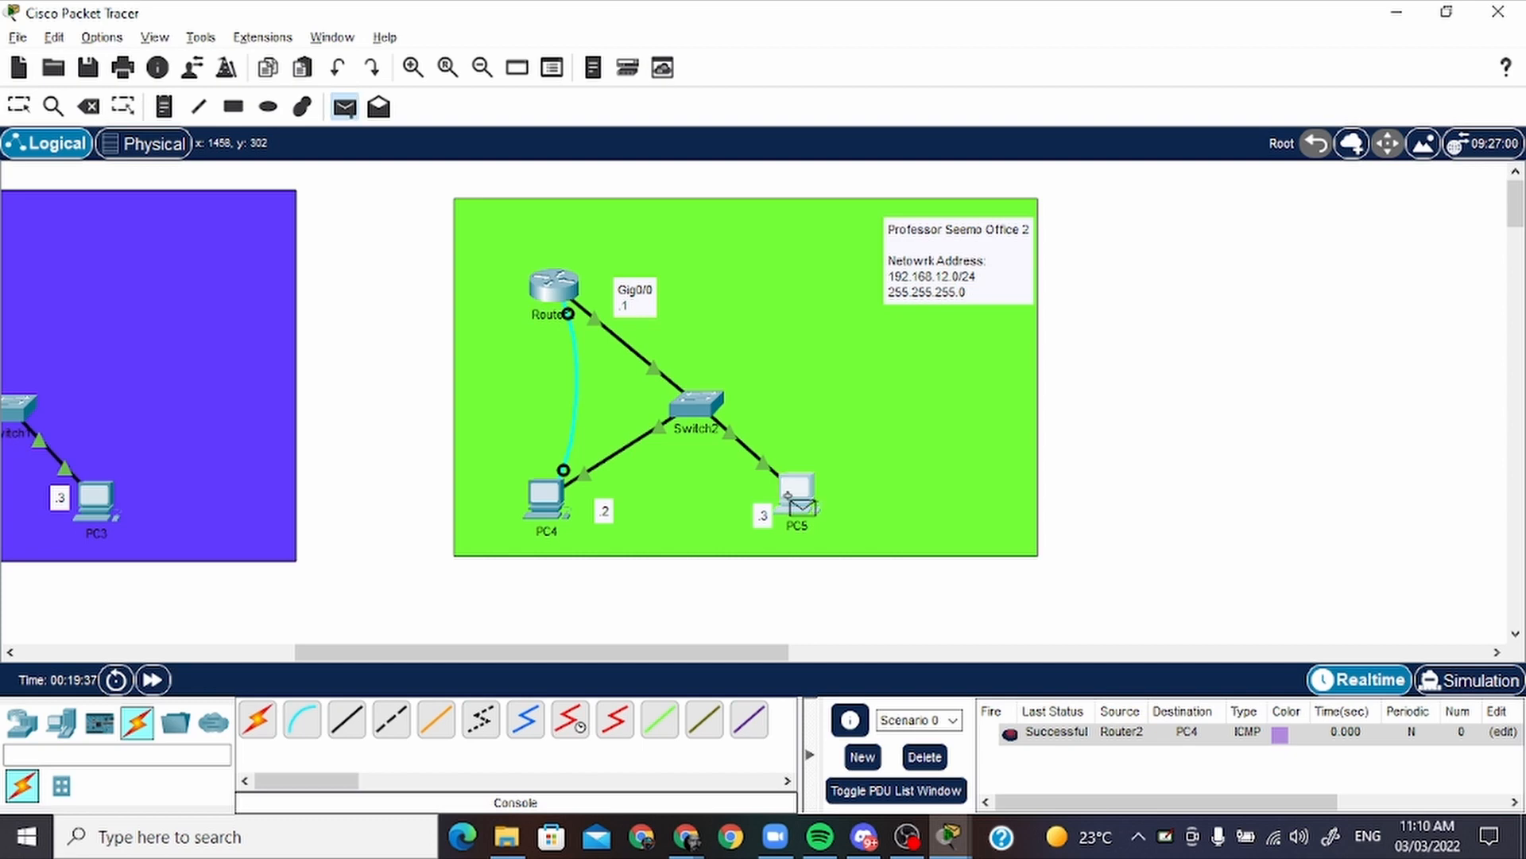
click(556, 290)
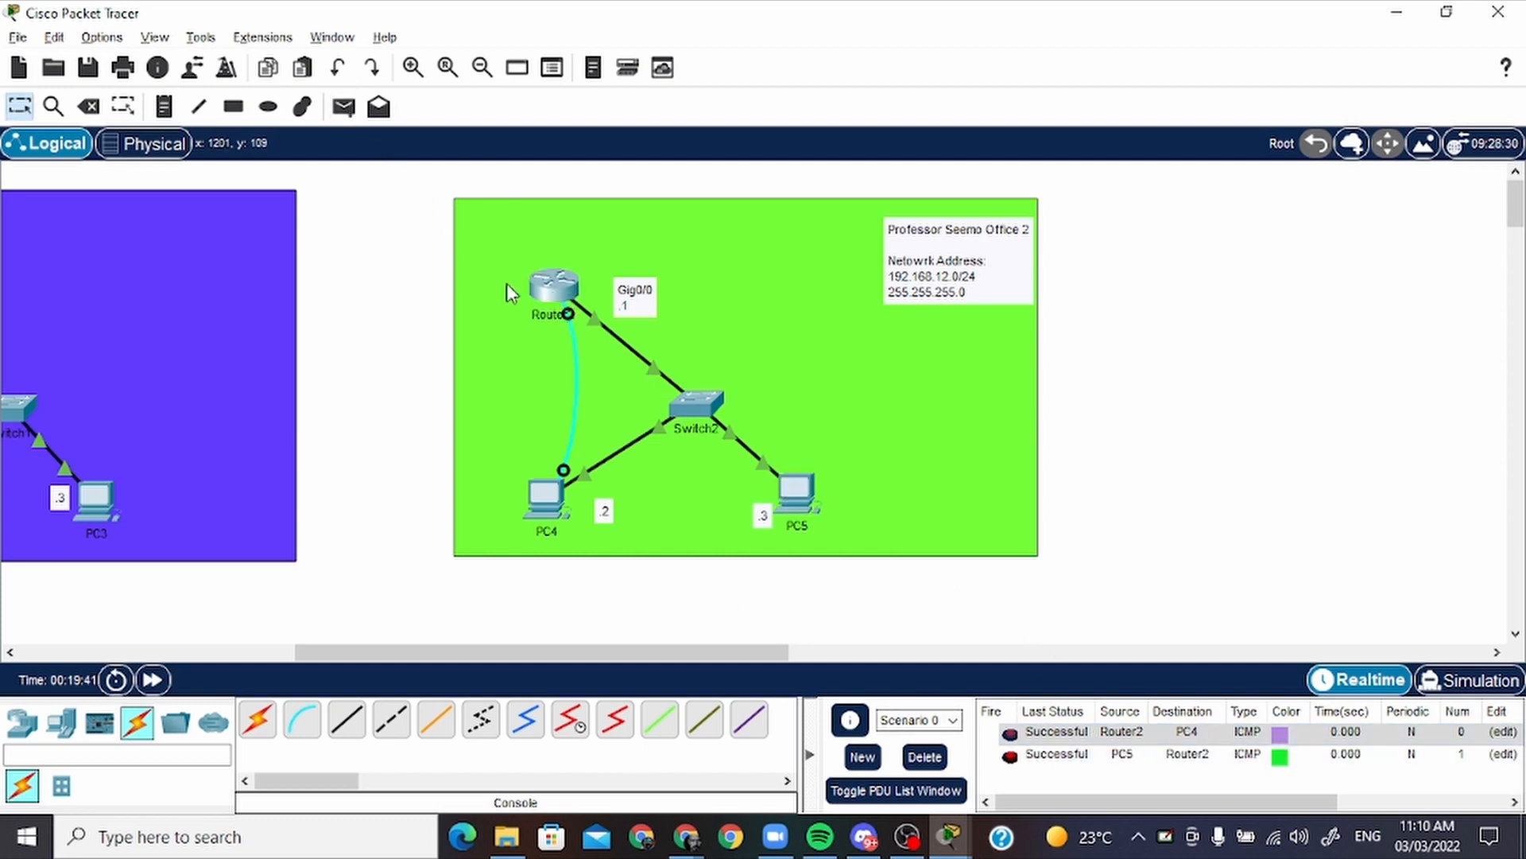
click(344, 107)
click(557, 507)
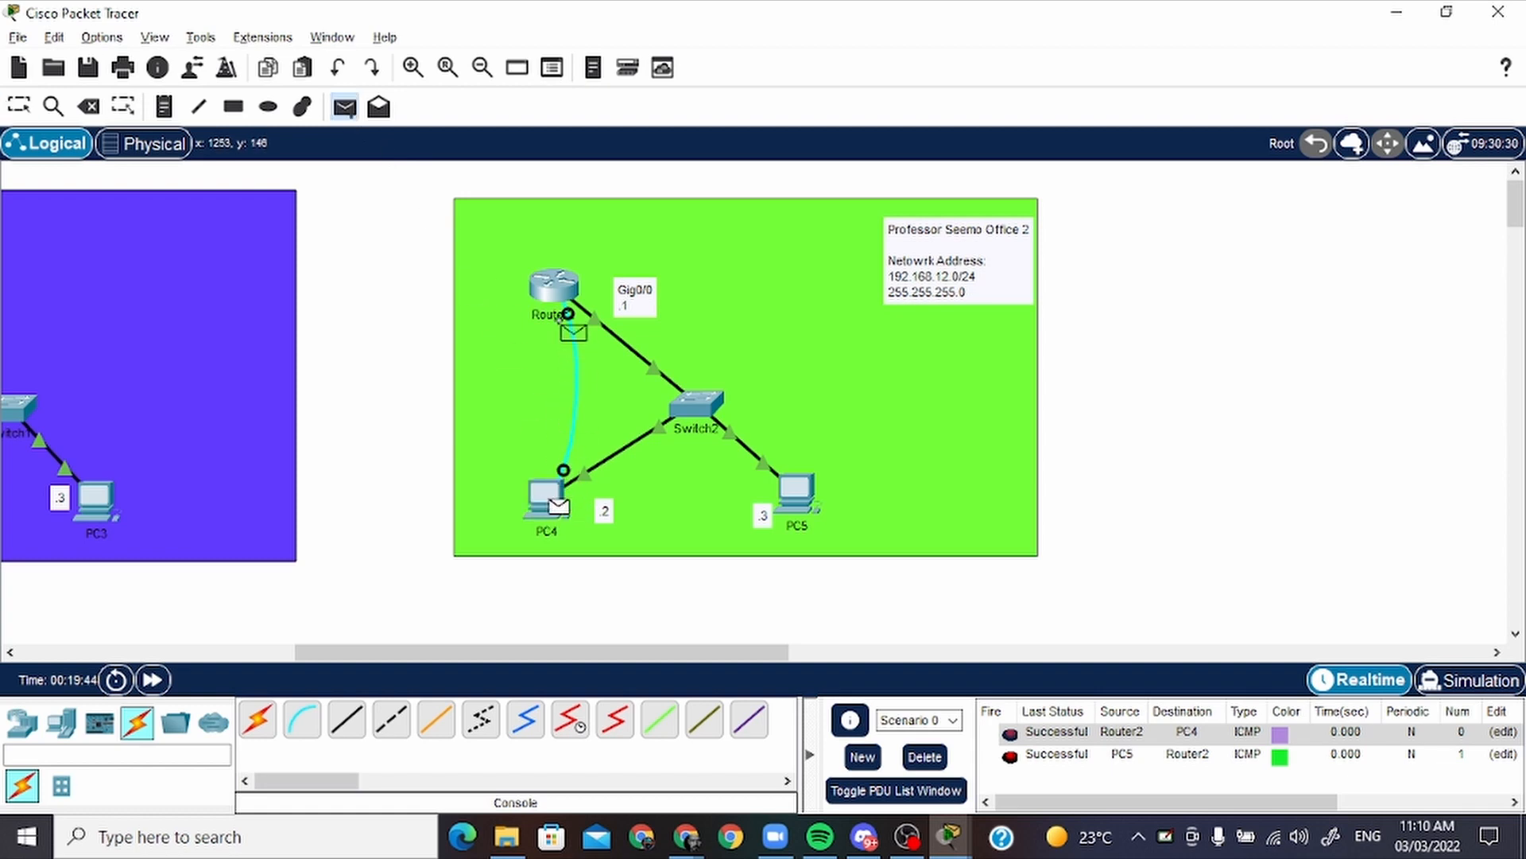
click(566, 300)
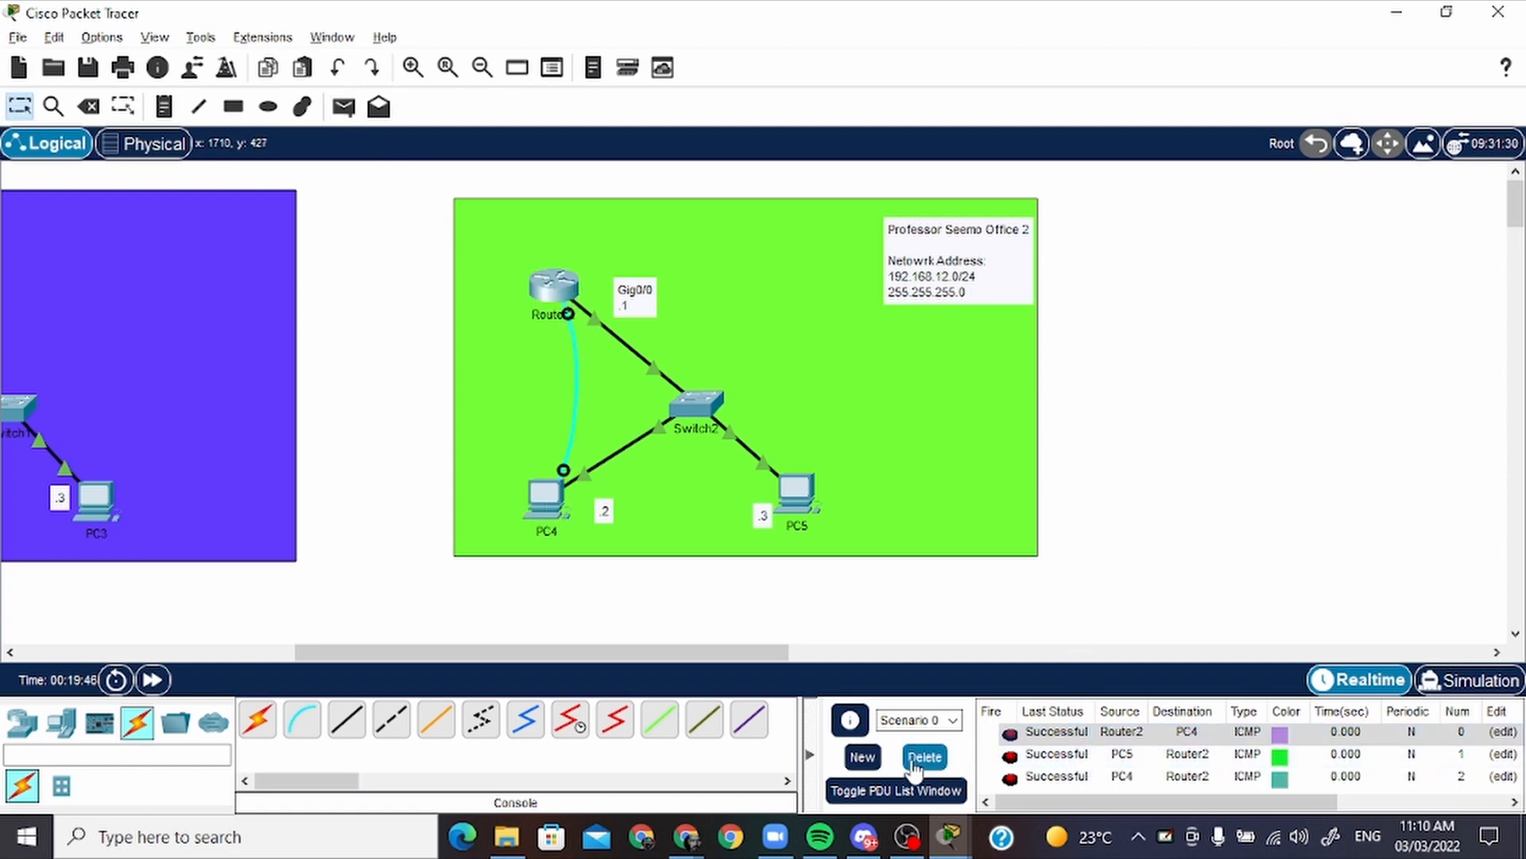
click(925, 758)
Rearrange the purple home network, placing Router1 above its switch, the G0/0 label beside it and the network note in the lower-right corner
drag(575, 646, 356, 641)
drag(556, 332, 657, 314)
drag(624, 239, 956, 513)
mouse_move(670, 299)
mouse_down()
mouse_move(719, 278)
mouse_move(692, 288)
mouse_up()
drag(593, 393, 725, 335)
drag(694, 286, 700, 279)
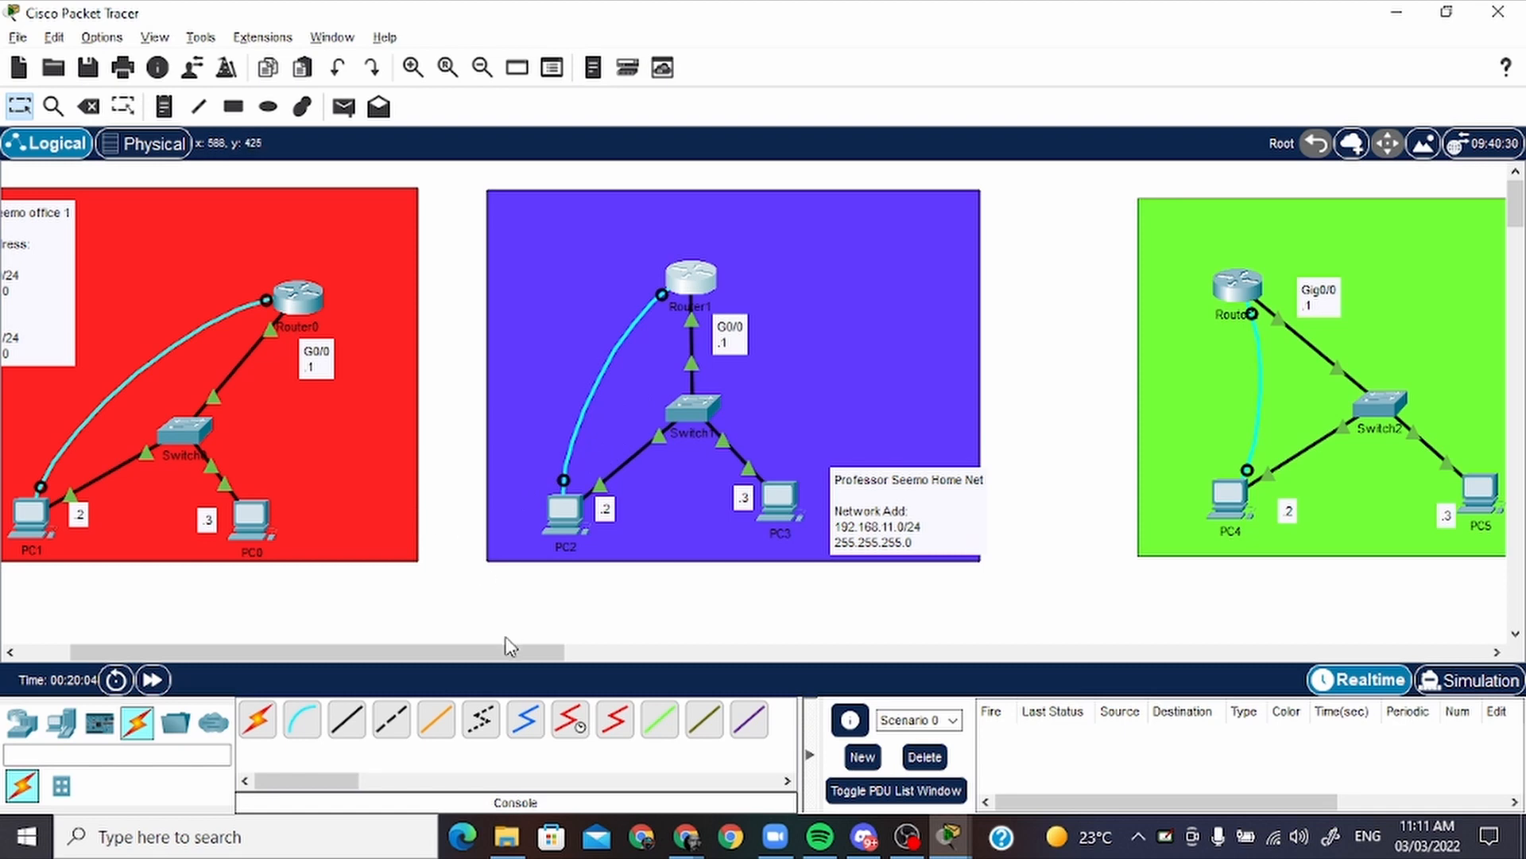
Shift the purple rectangle with its note, PC3 and the .3 label slightly left, and move Router0 slightly up and right
drag(512, 651, 471, 652)
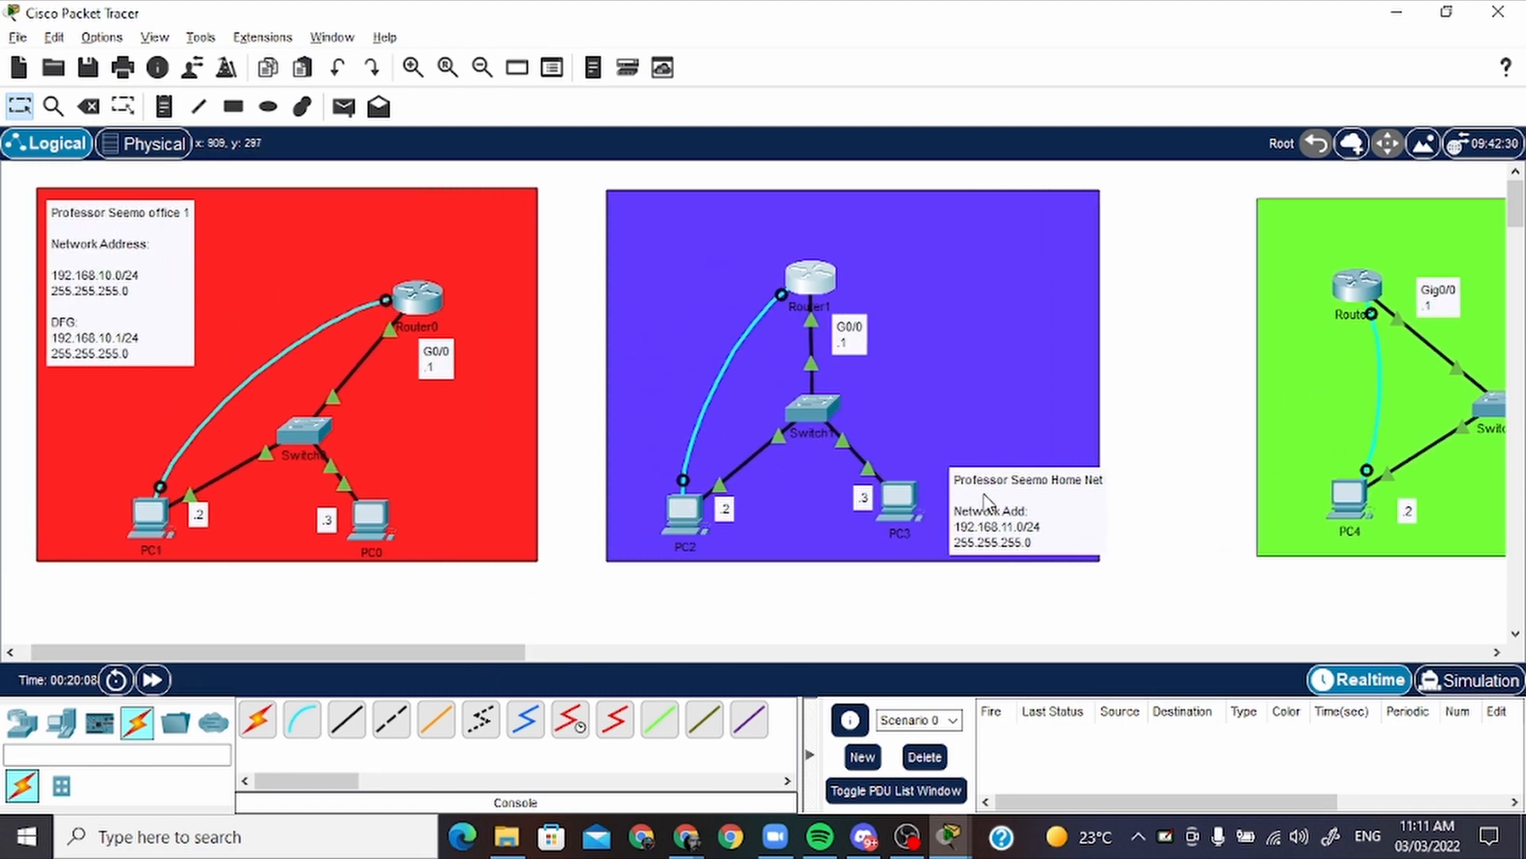
drag(985, 501, 837, 514)
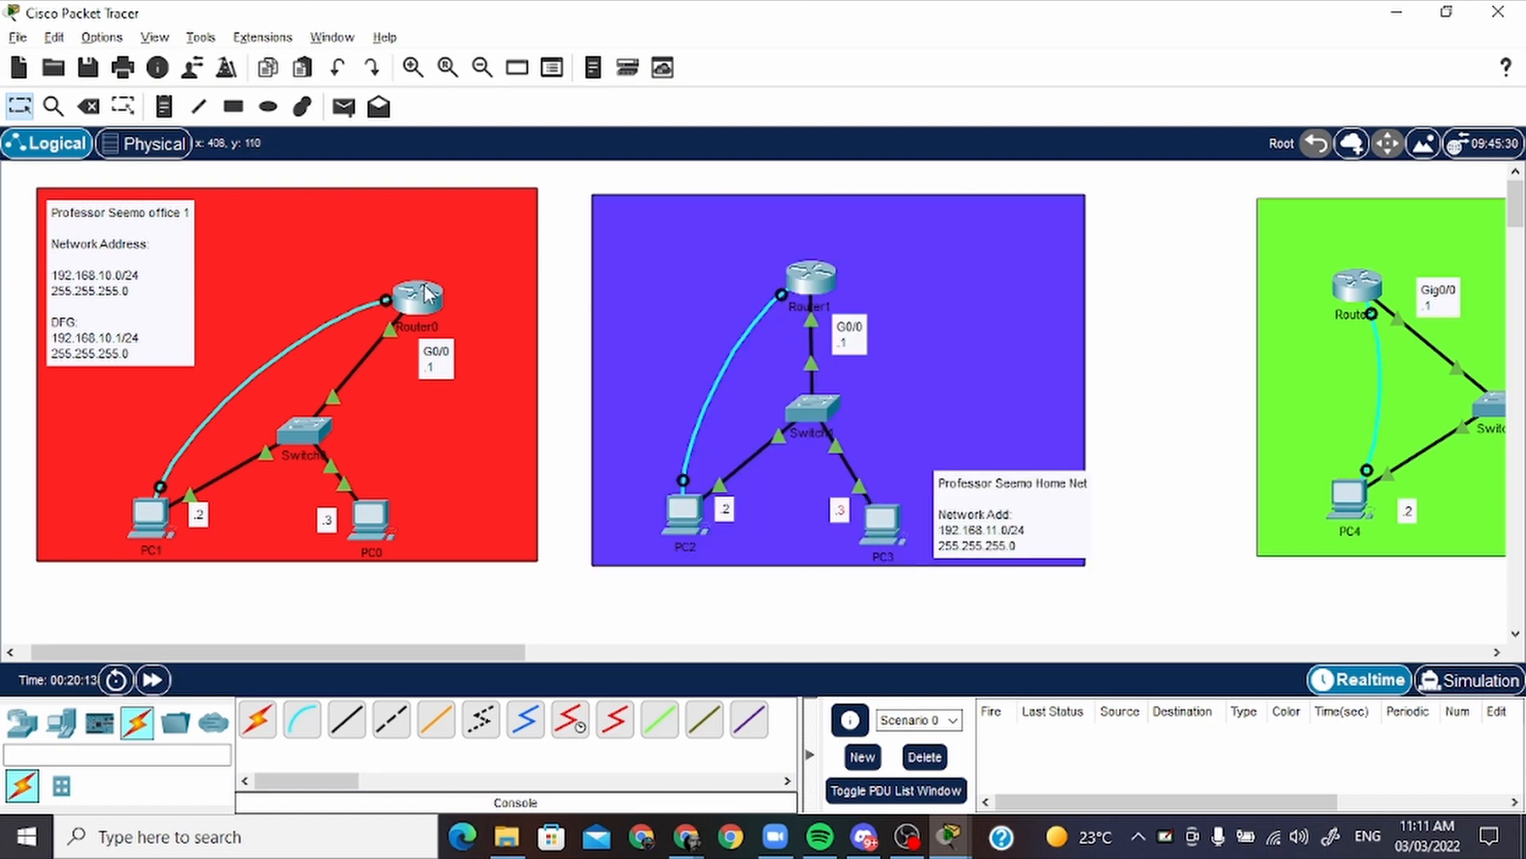
drag(430, 300, 448, 278)
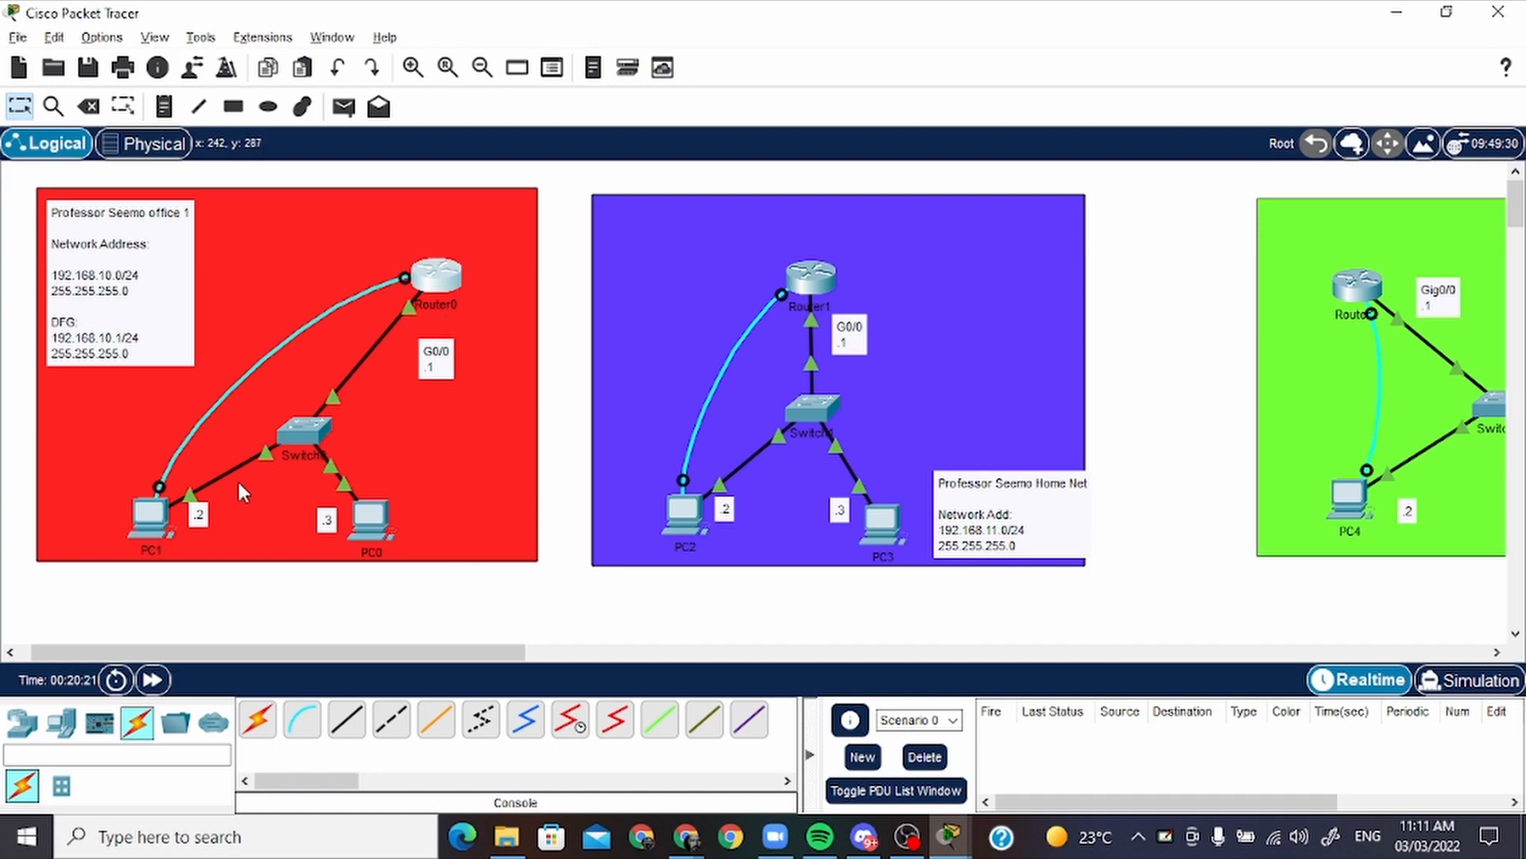
Close PC1's command prompt and open a terminal session to Router0 with the default port settings
click(151, 525)
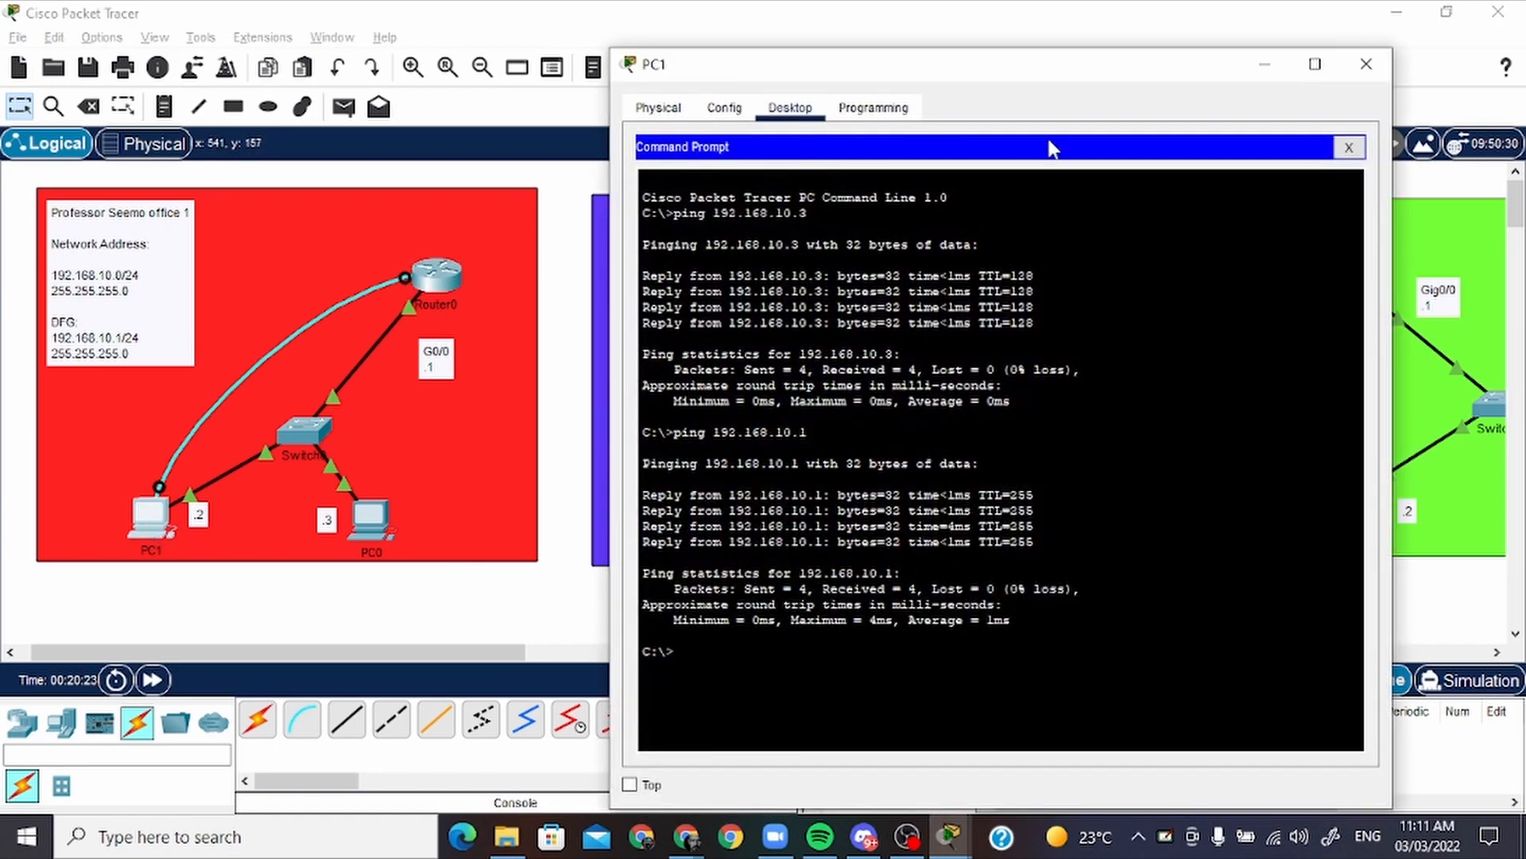
click(1342, 165)
click(1014, 227)
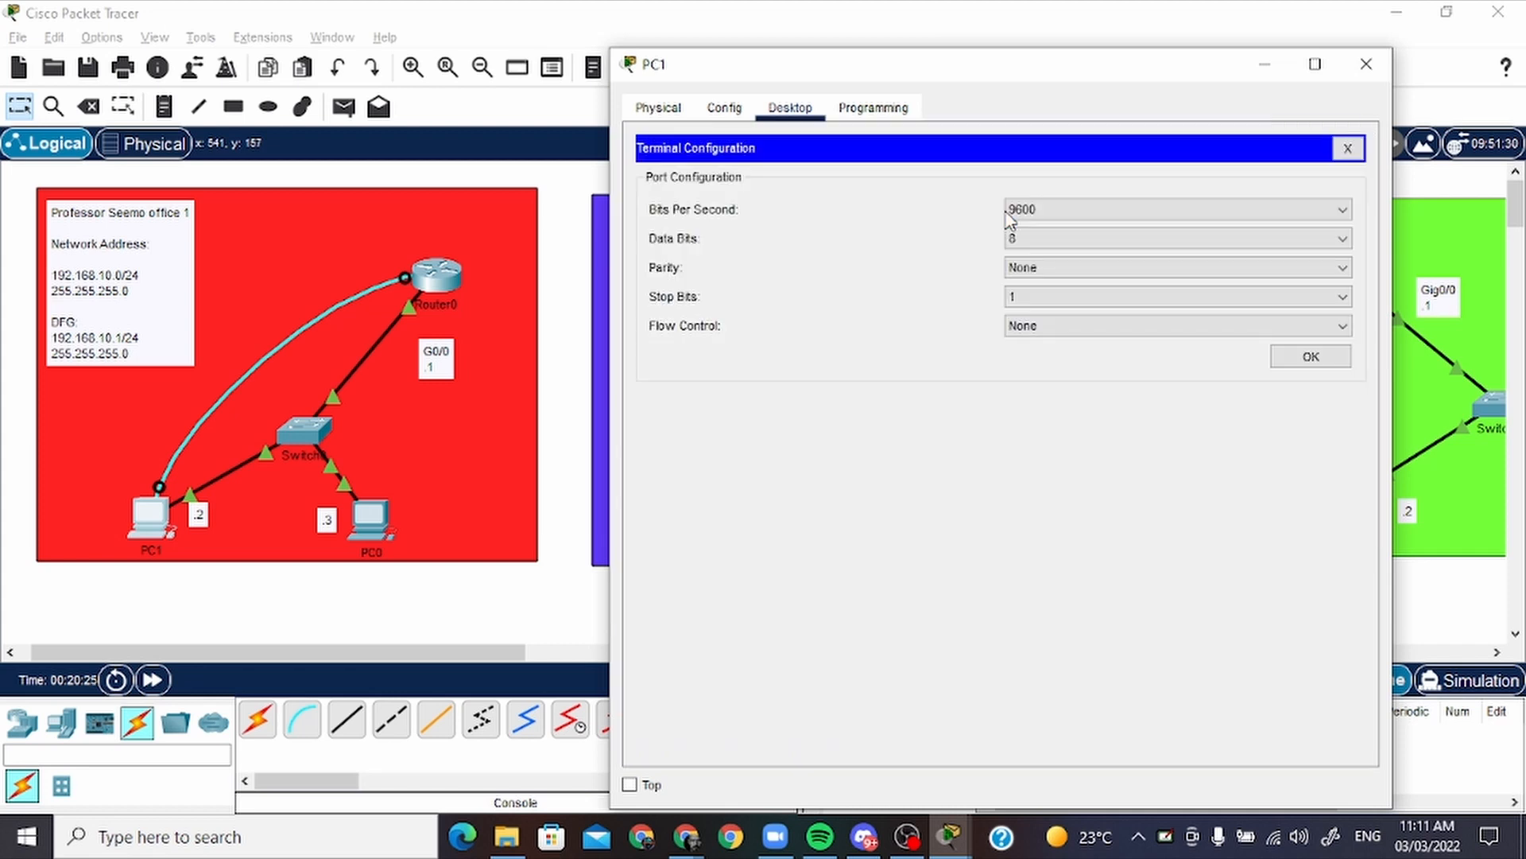
click(1296, 356)
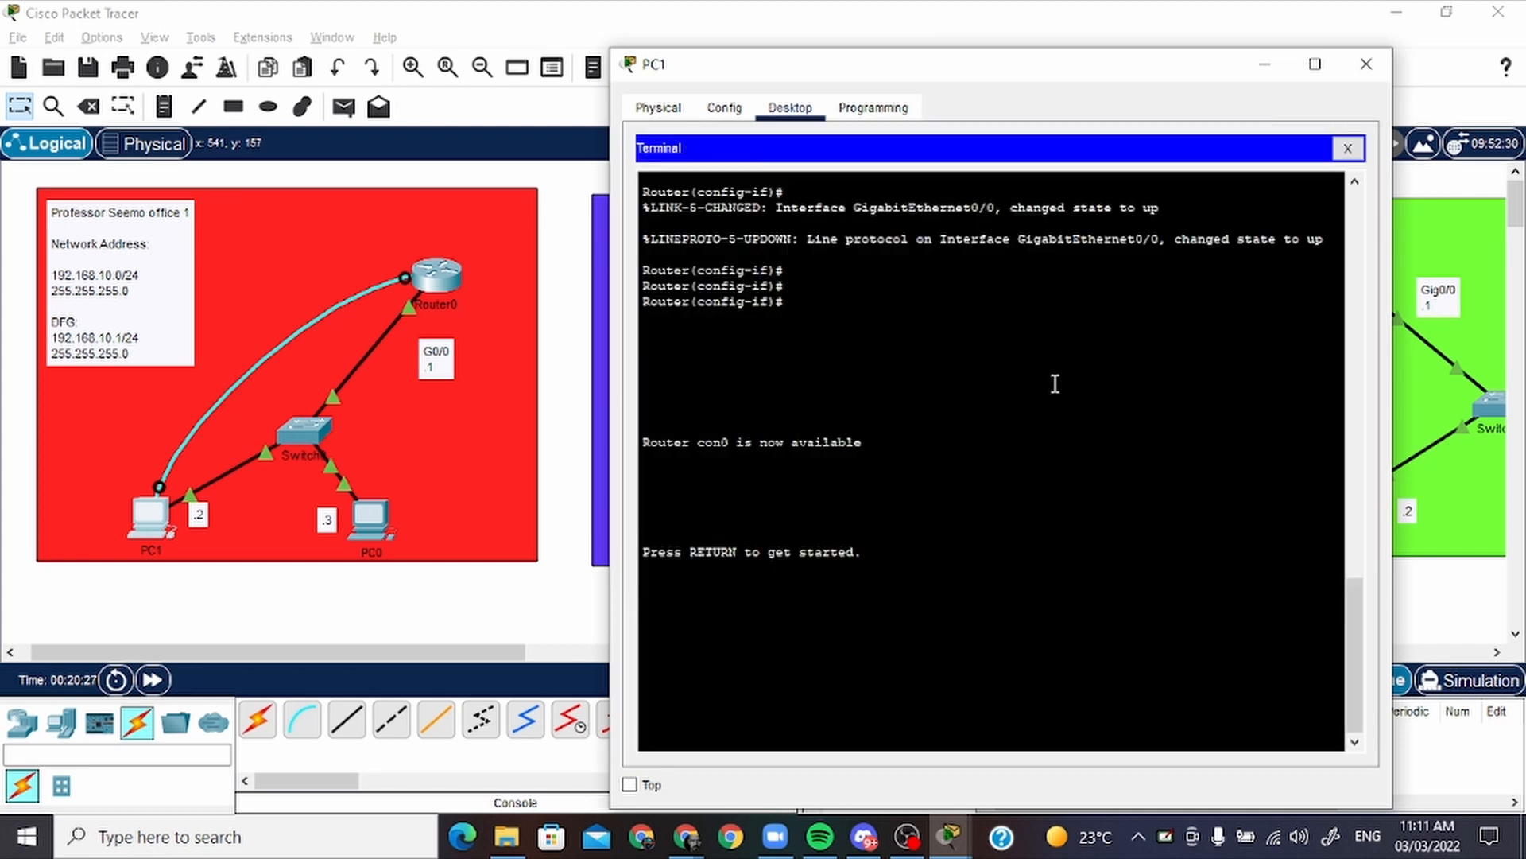
key(Return)
key(Return)
key(Return)
key(Return)
key(Return)
key(Return)
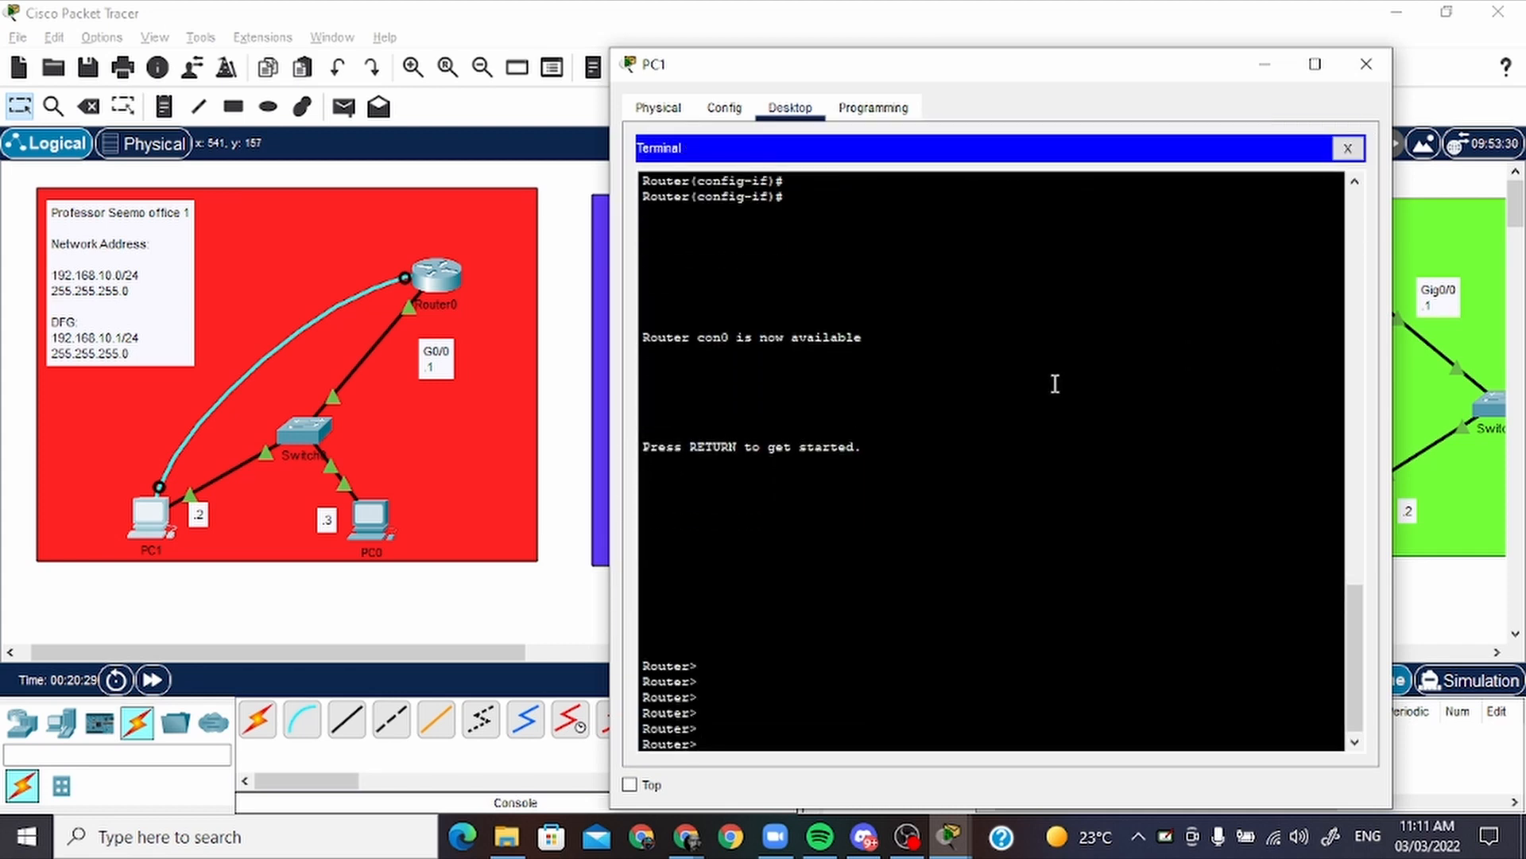
Enter privileged mode with "en" and global configuration mode with "conf t" on Router0
text(en)
key(Return)
key(Return)
key(Return)
key(Return)
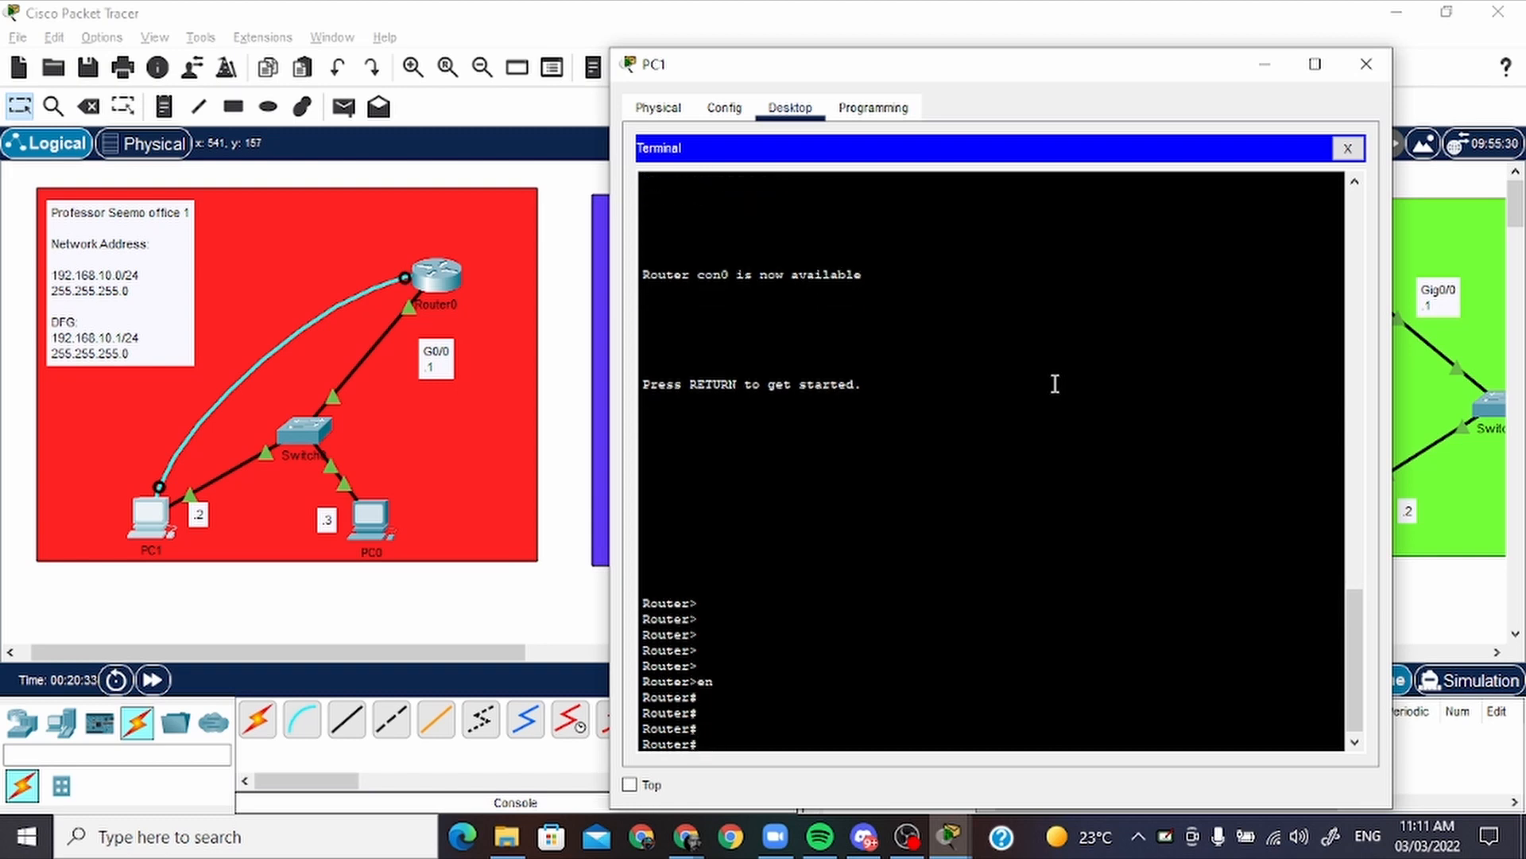
text(conf t)
key(Return)
key(Return)
key(Return)
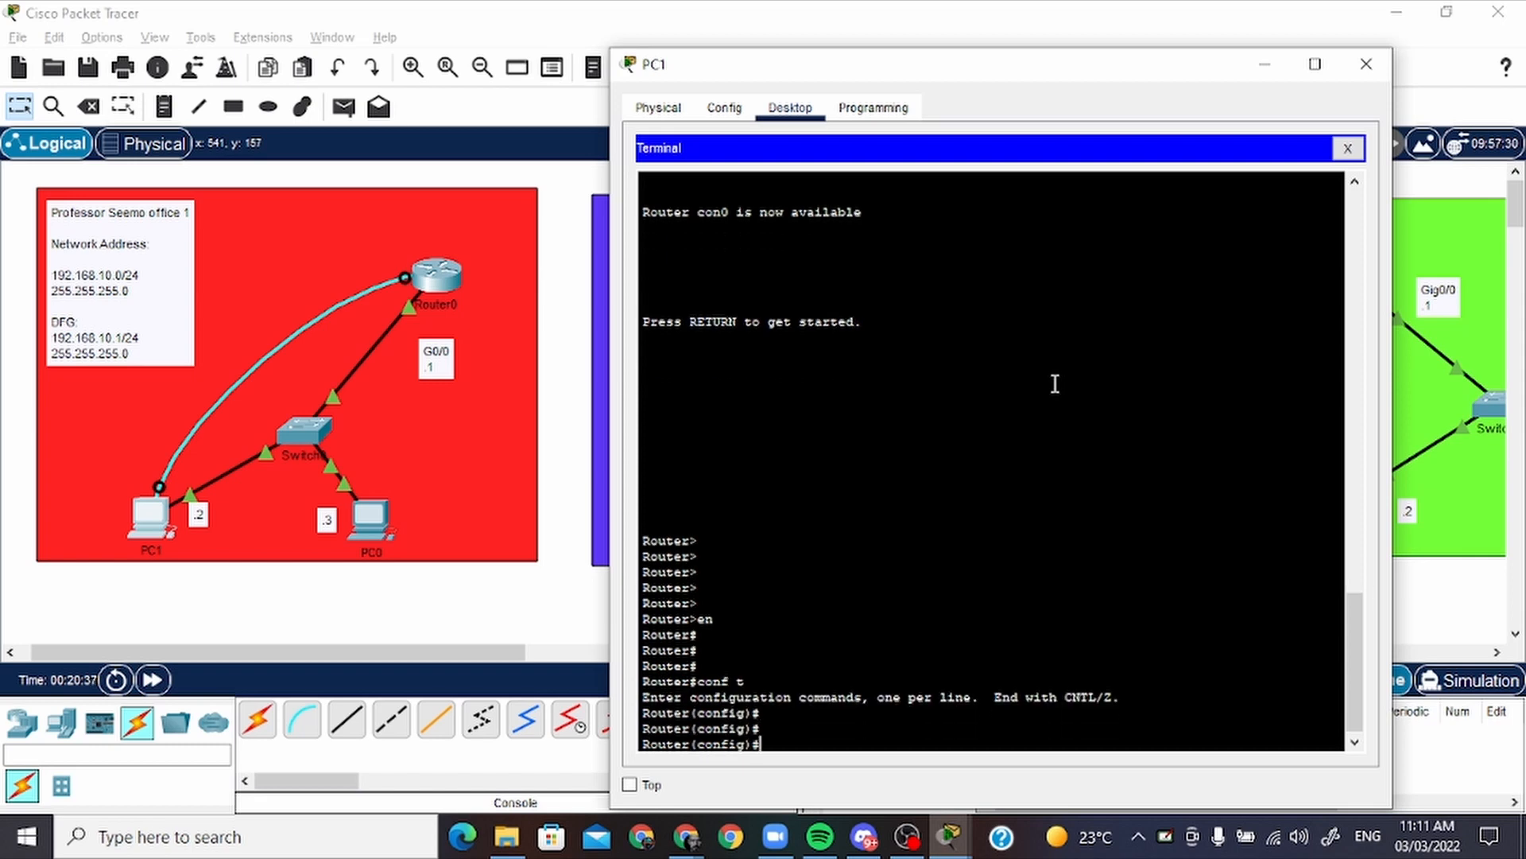
List the arguments of the static routing command on Router0 with "ip route ?"
text(ip route ?)
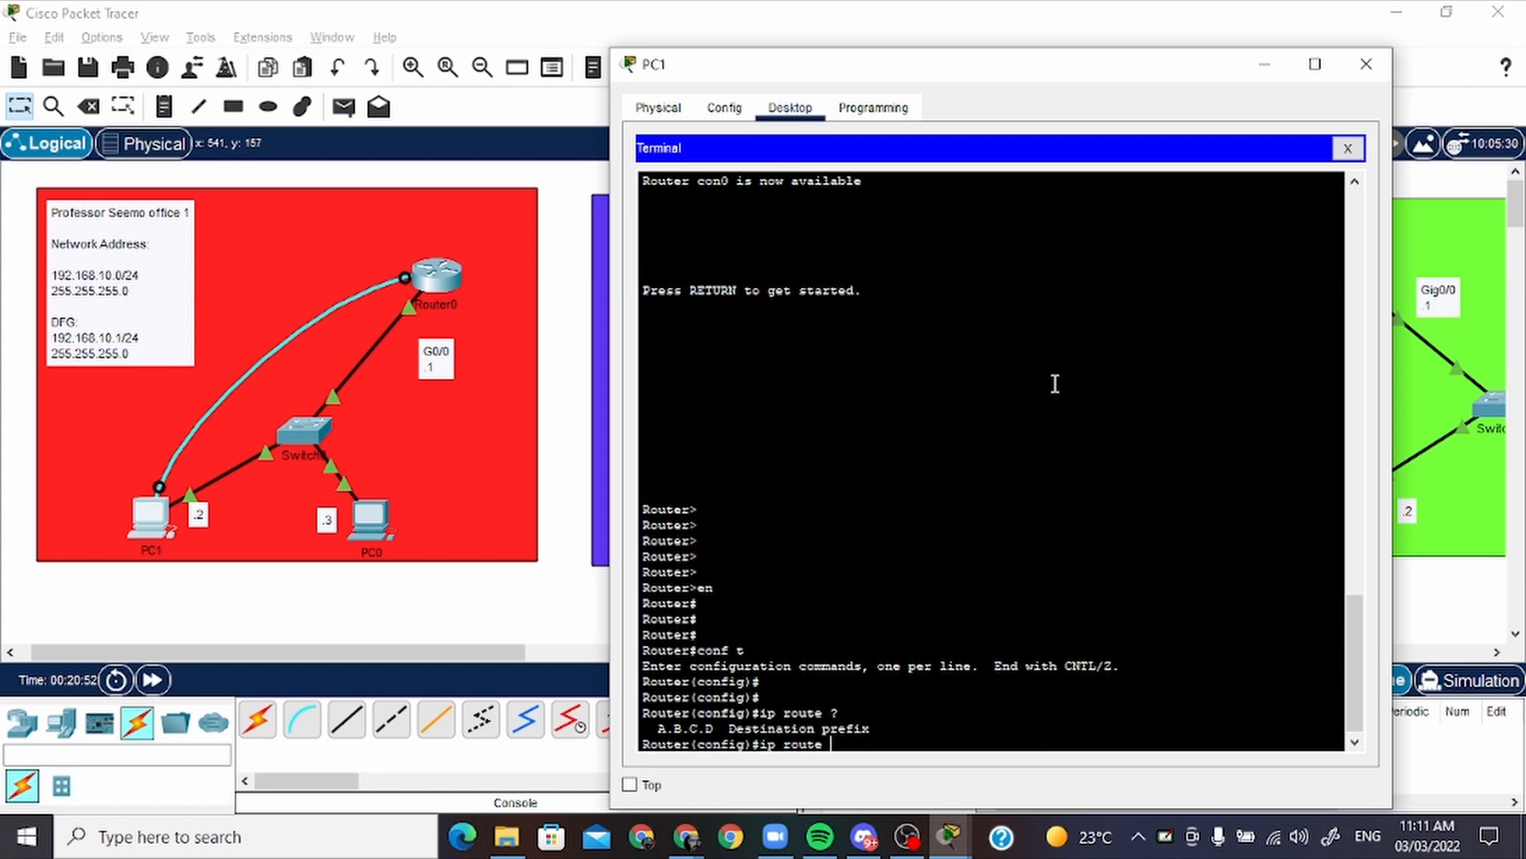
Add a note reading "INT-NETR OFF1 TO HOME" between the red and purple areas, and nudge it slightly up and left
key(alt+Tab)
drag(504, 653, 513, 652)
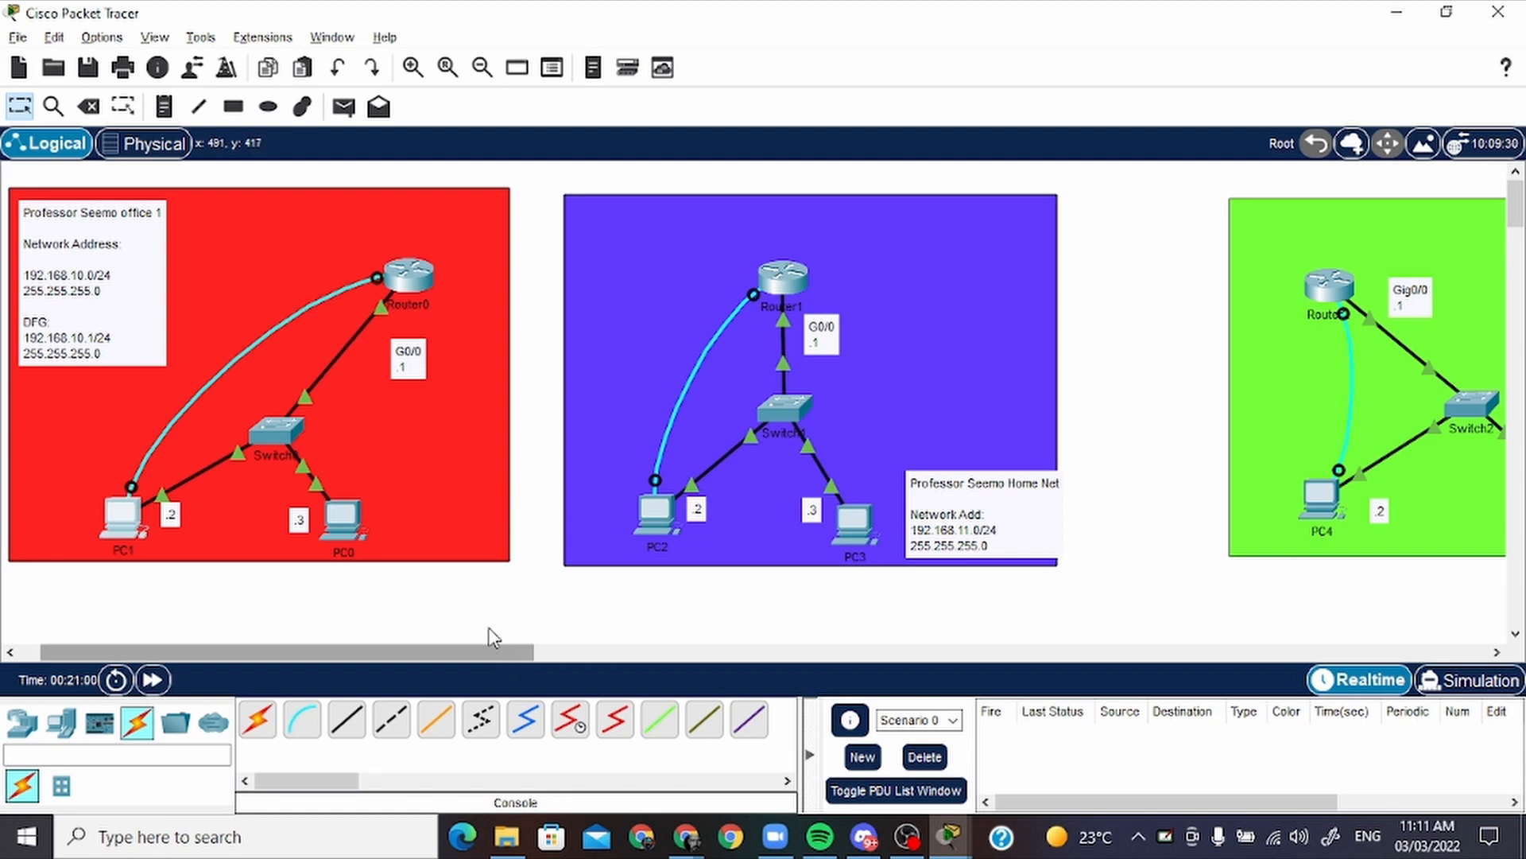
scroll(488, 650, right, 2)
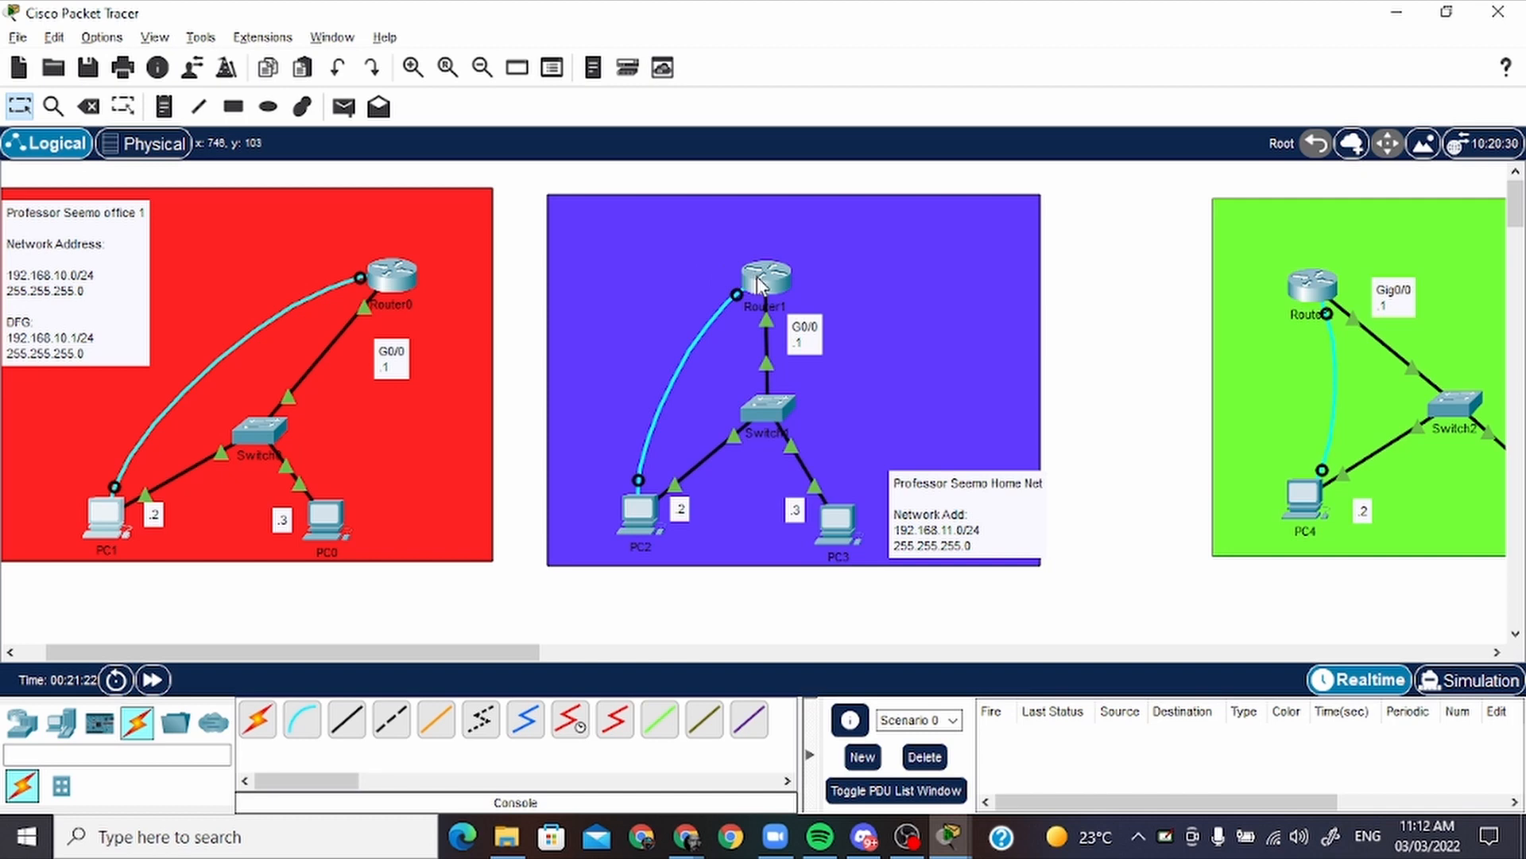
mouse_move(758, 275)
click(164, 106)
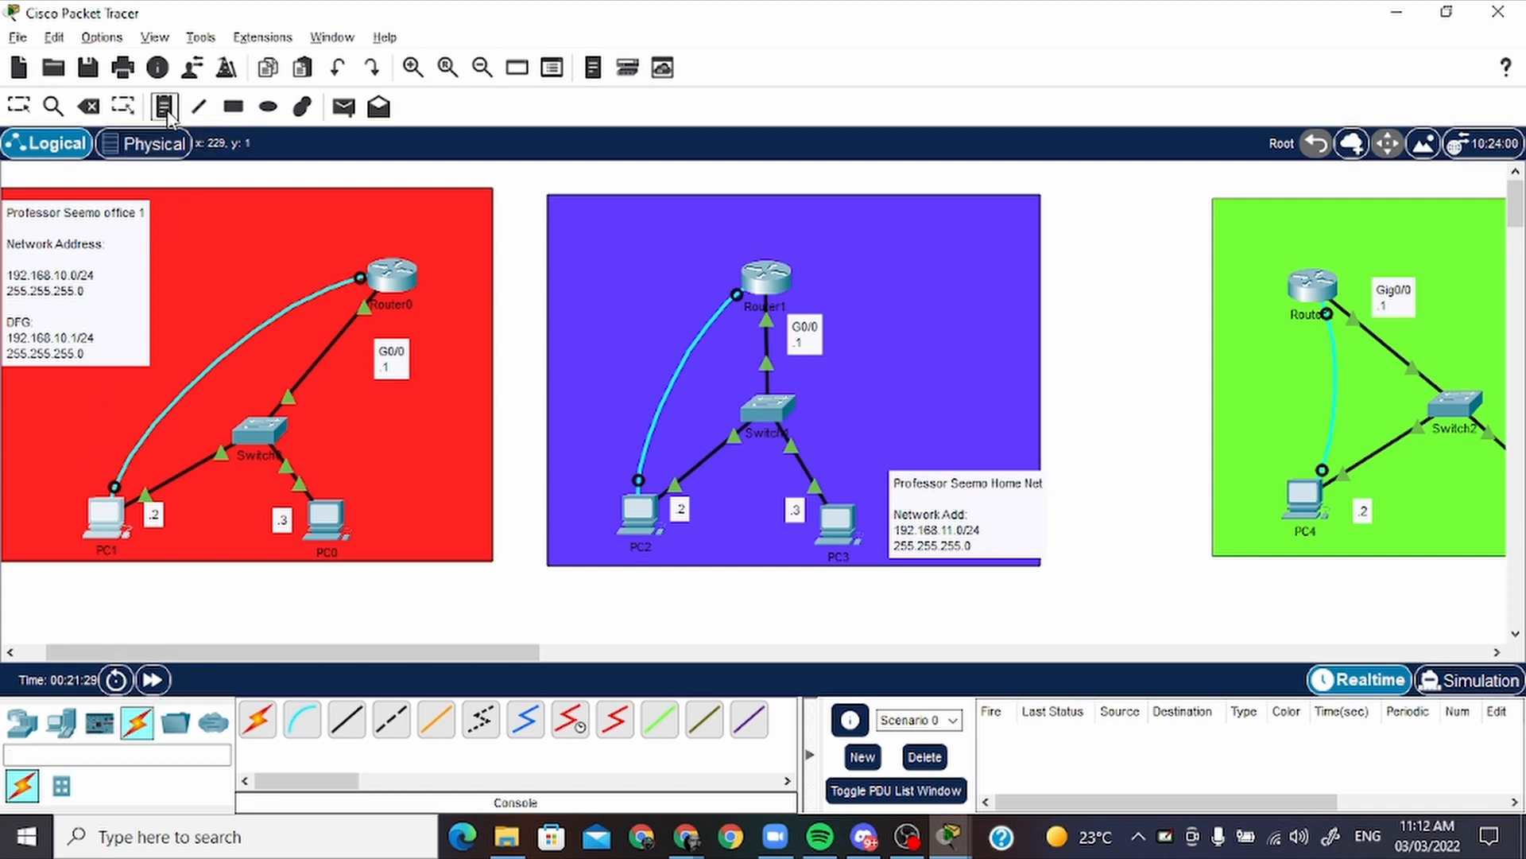
click(487, 215)
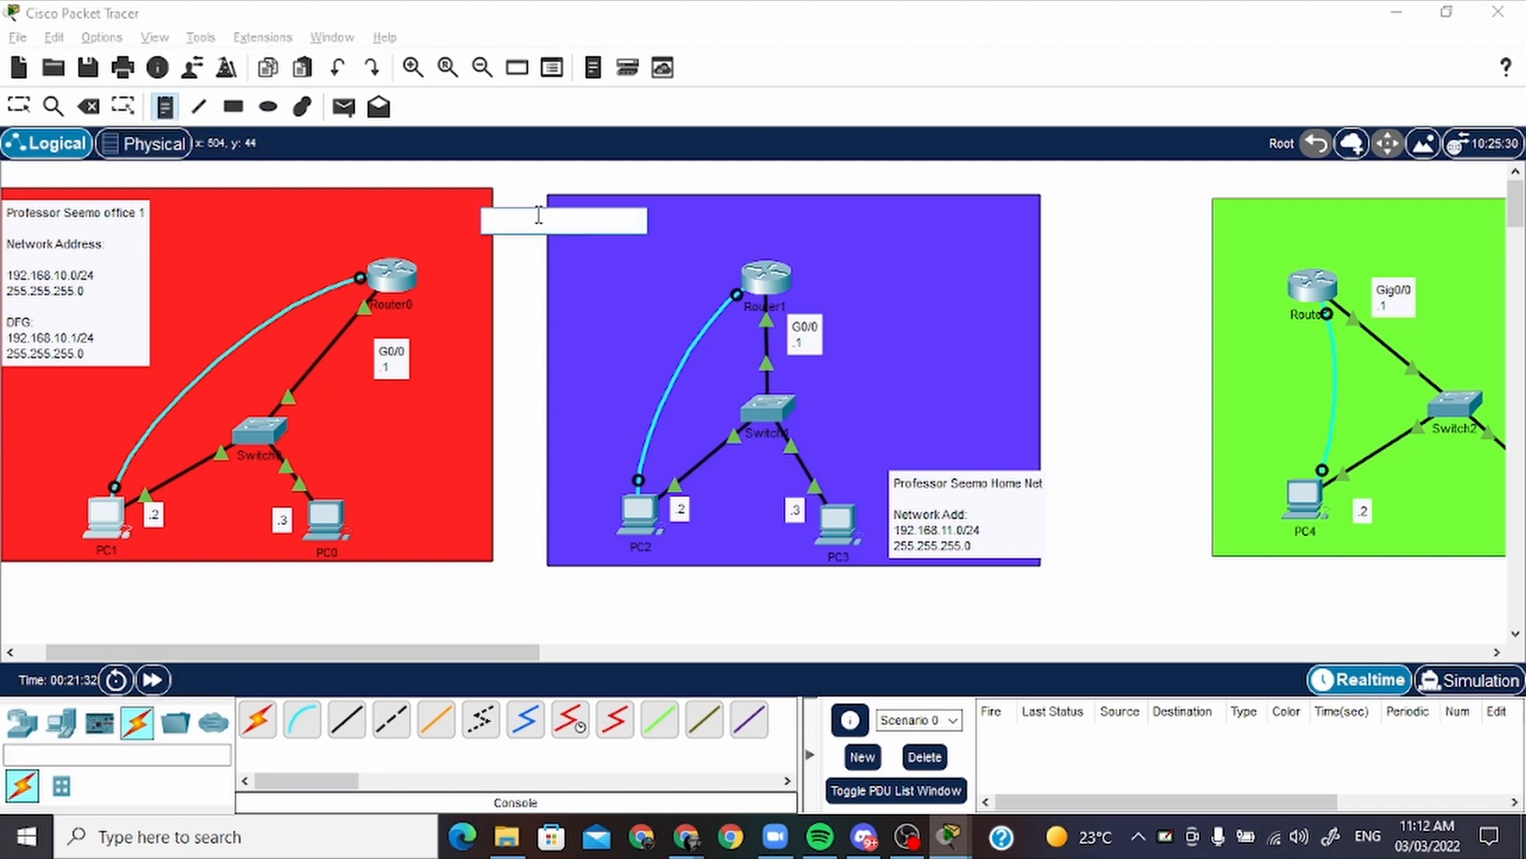
text(INT)
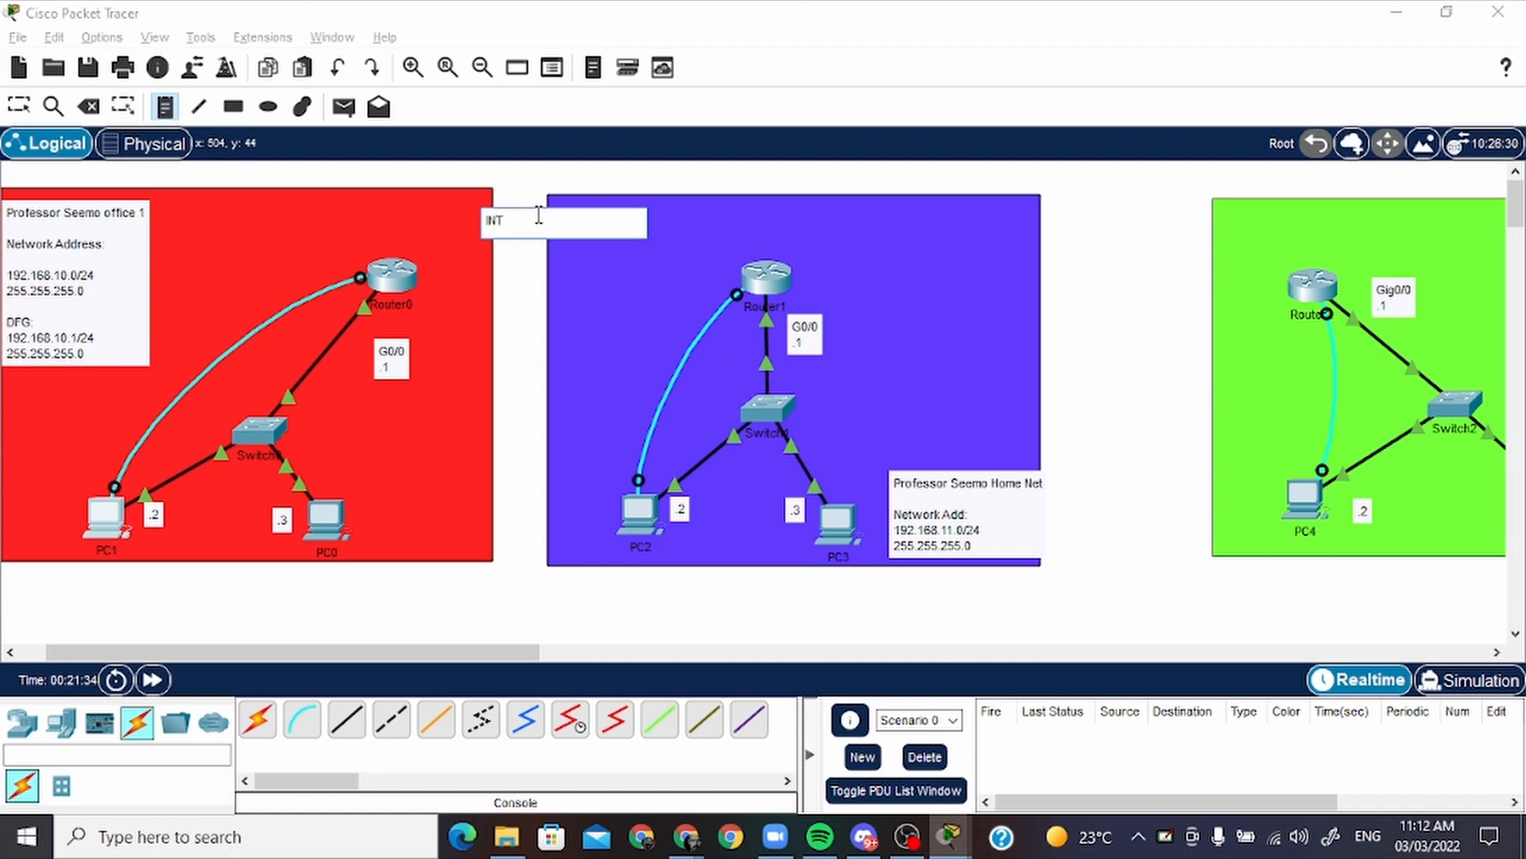
text(-NETR-OFF1 TO HOME)
key(Escape)
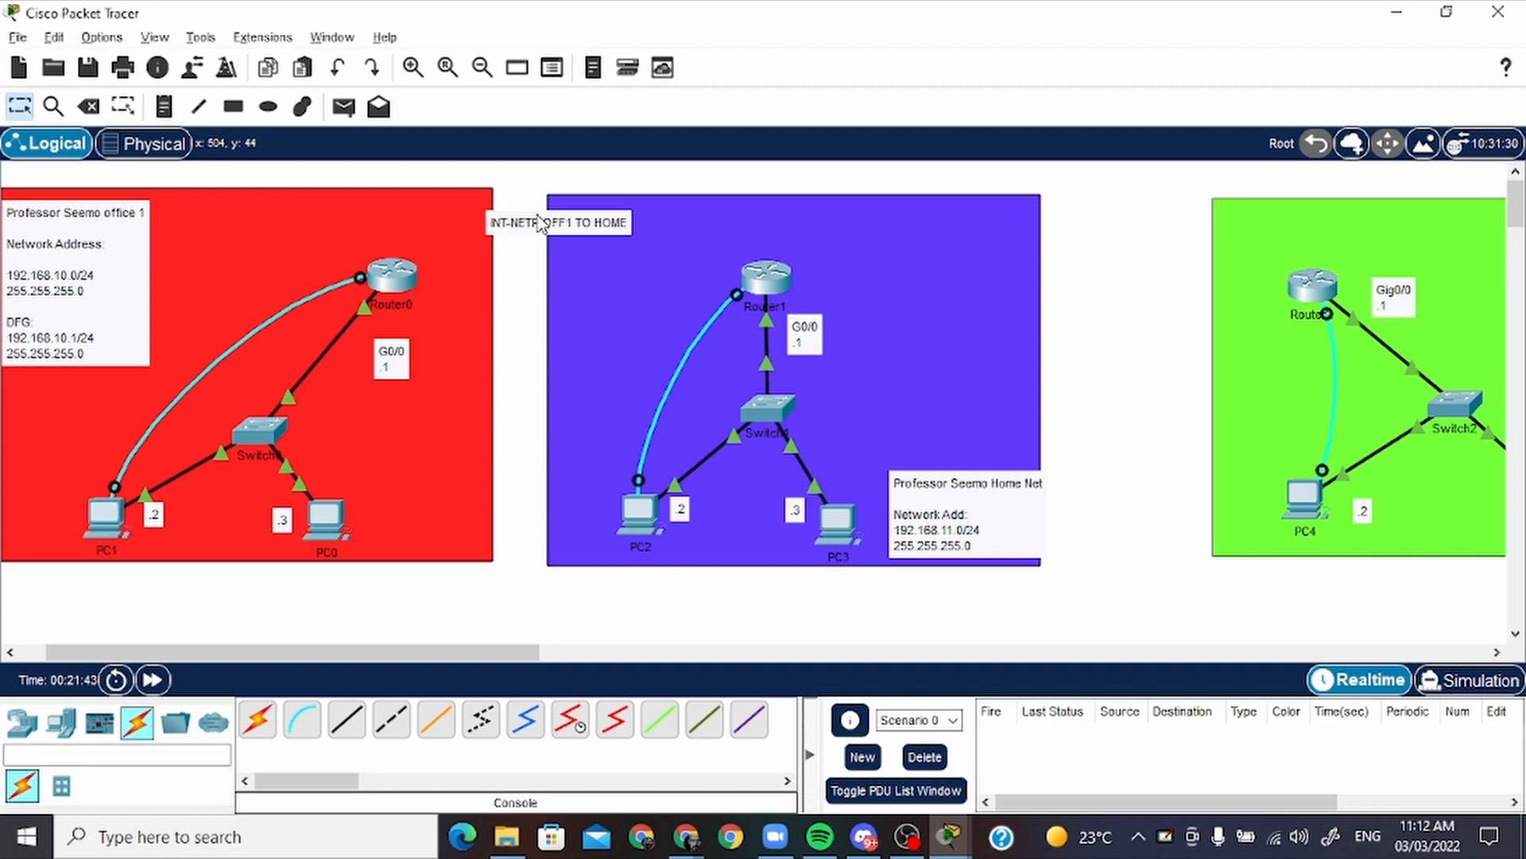
drag(540, 223, 523, 203)
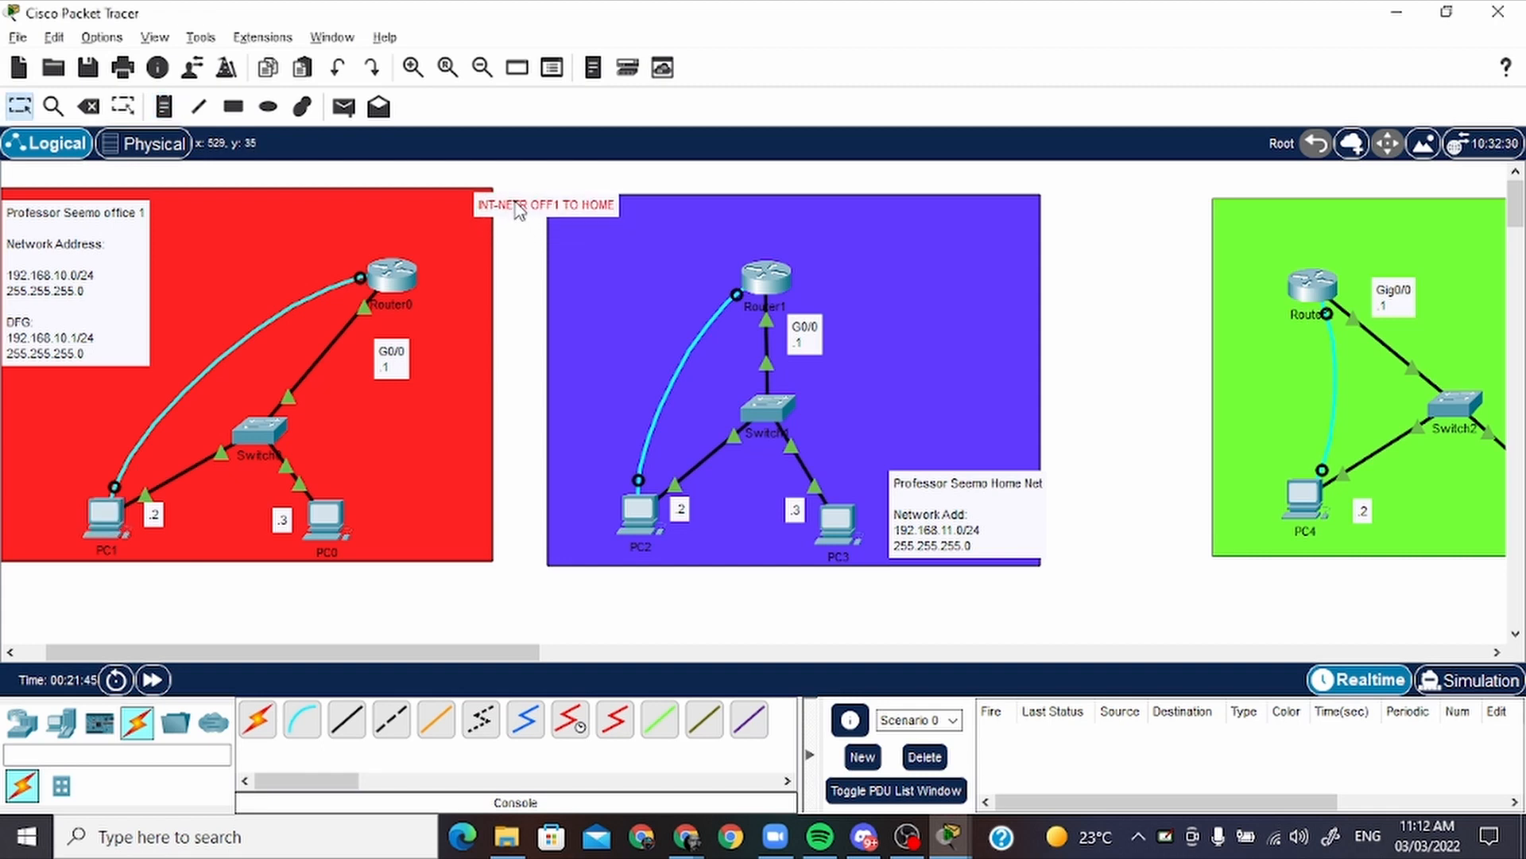
Add the network address 10.10.9.0/24 and the mask 255.255.255.0 as two new lines in the INT-NETR note
double_click(567, 212)
click(618, 208)
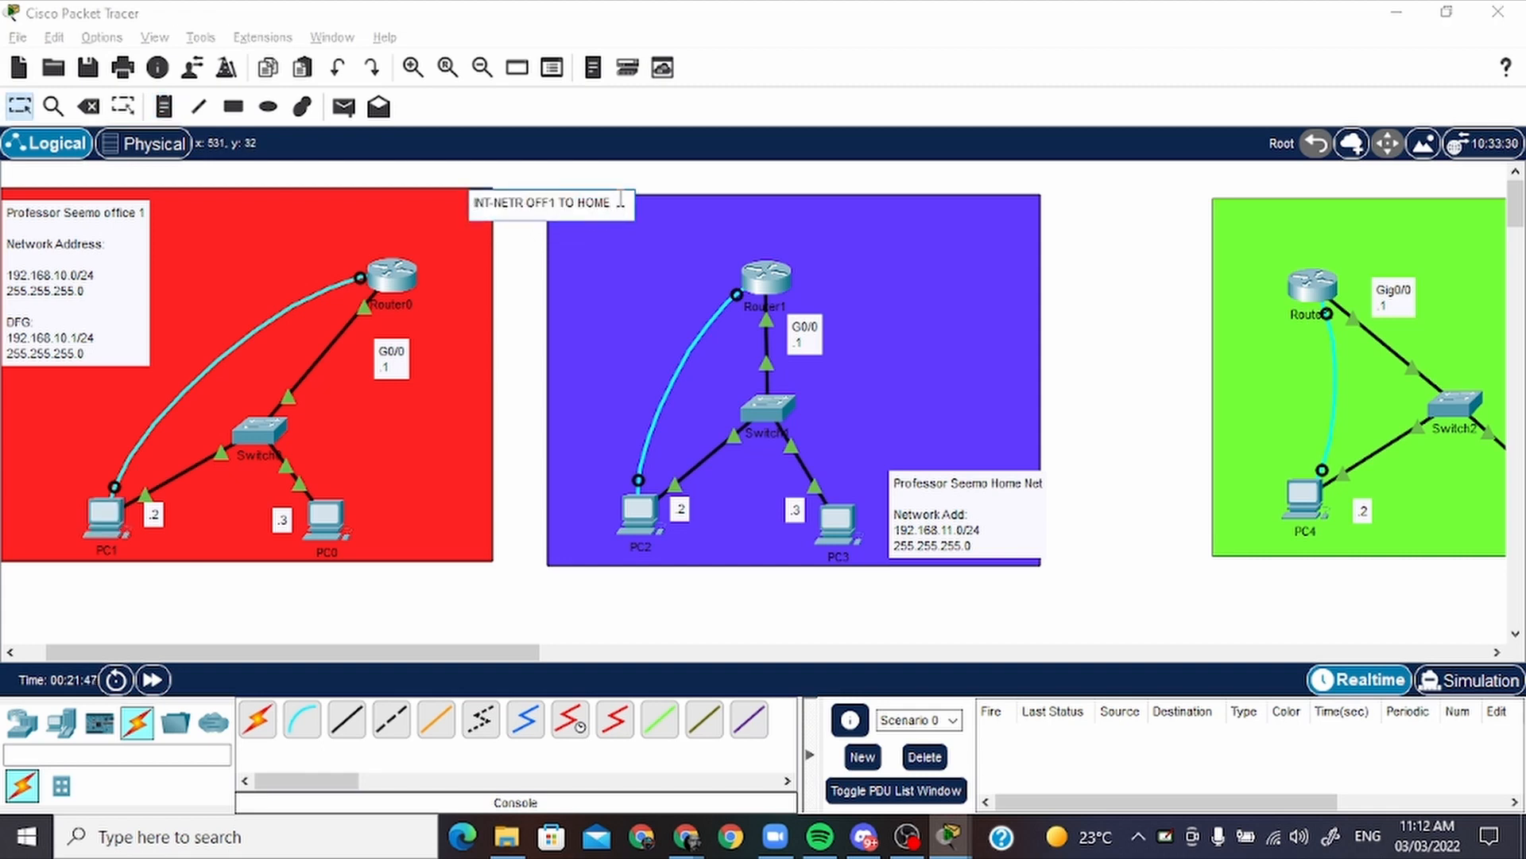
key(Return)
text(10.10)
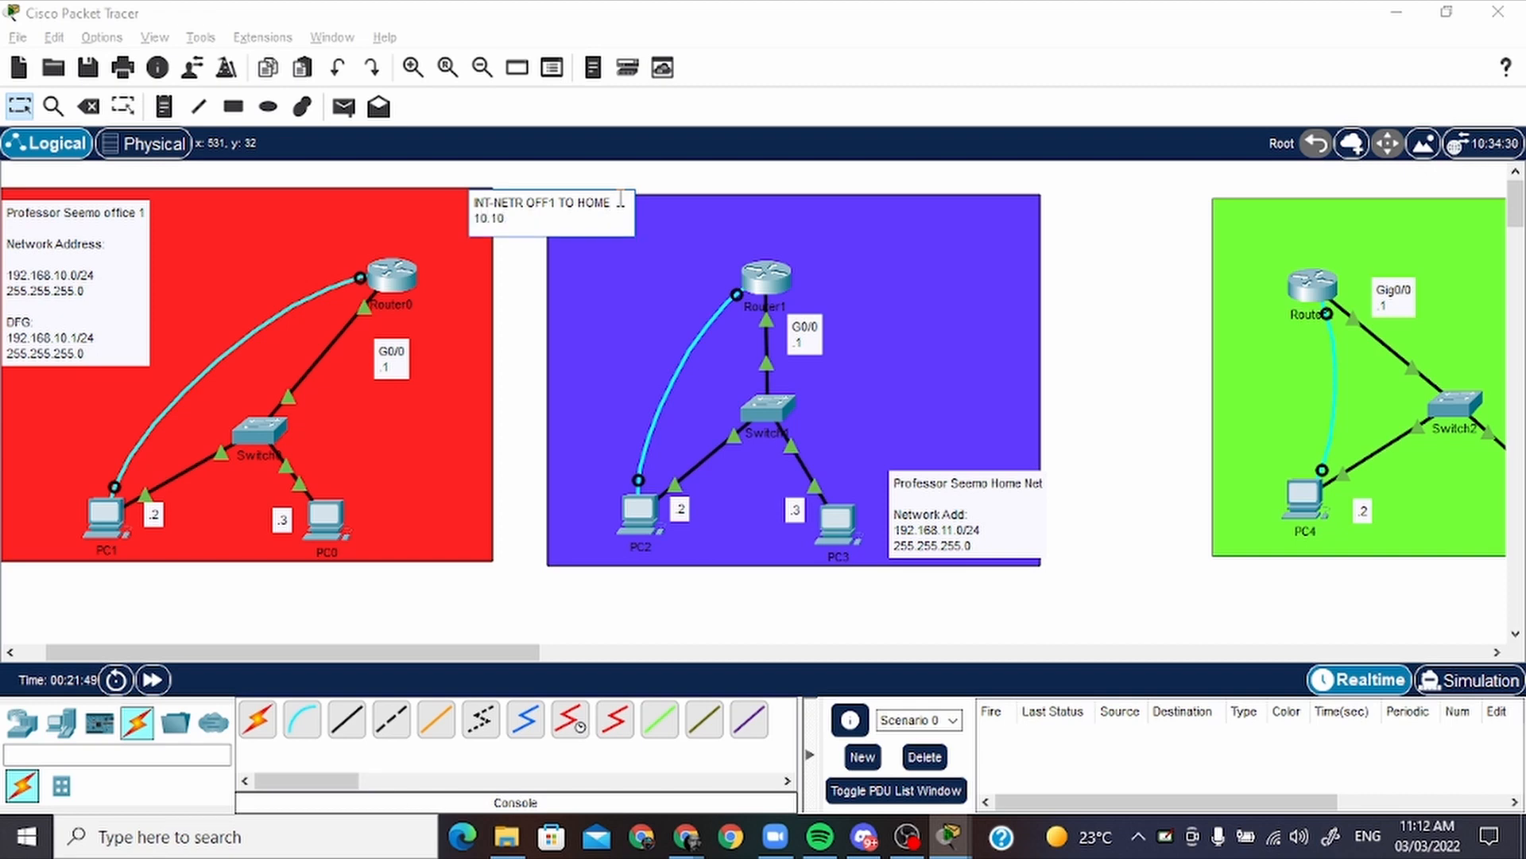
text(.9.0/24)
key(Return)
text(255.2)
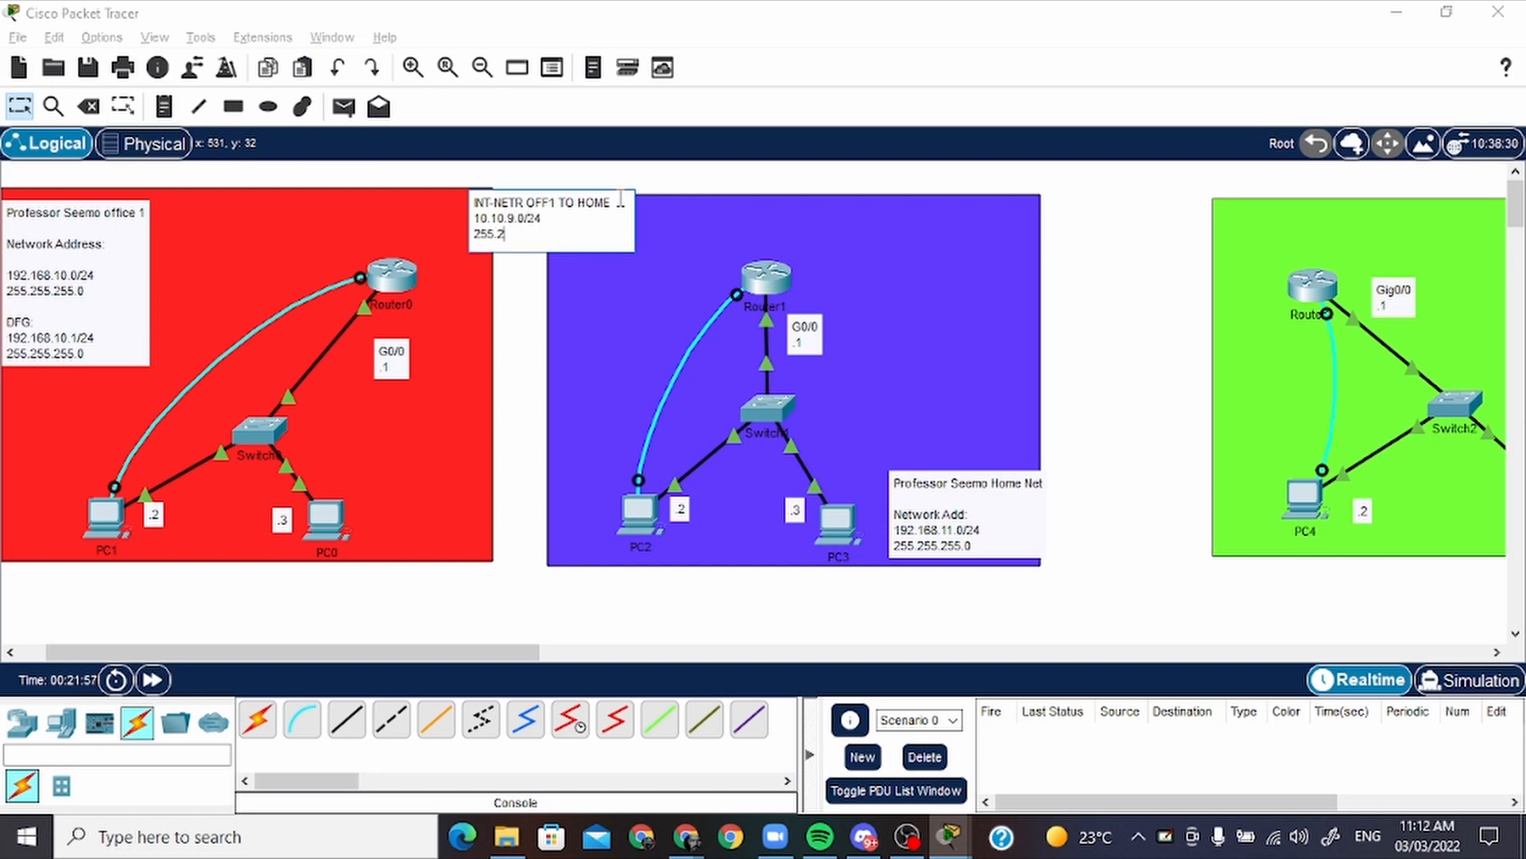
text(55.255.255)
key(BackSpace)
key(BackSpace)
key(BackSpace)
key(Escape)
Move the INT-NETR note slightly up and left, over the upper edges of the red and purple areas
drag(598, 217, 584, 192)
double_click(584, 192)
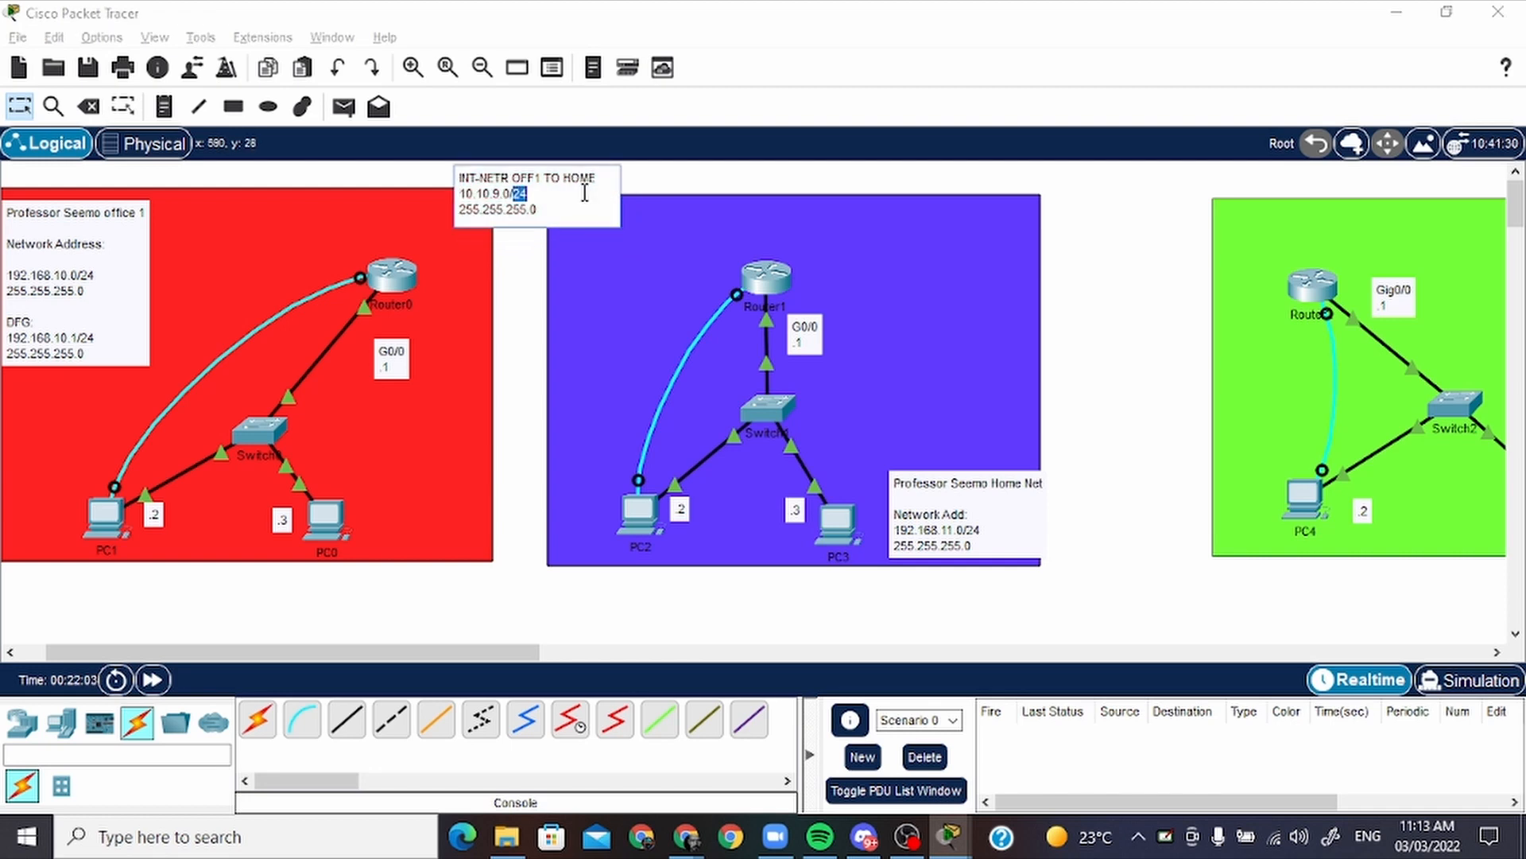
click(579, 267)
click(516, 300)
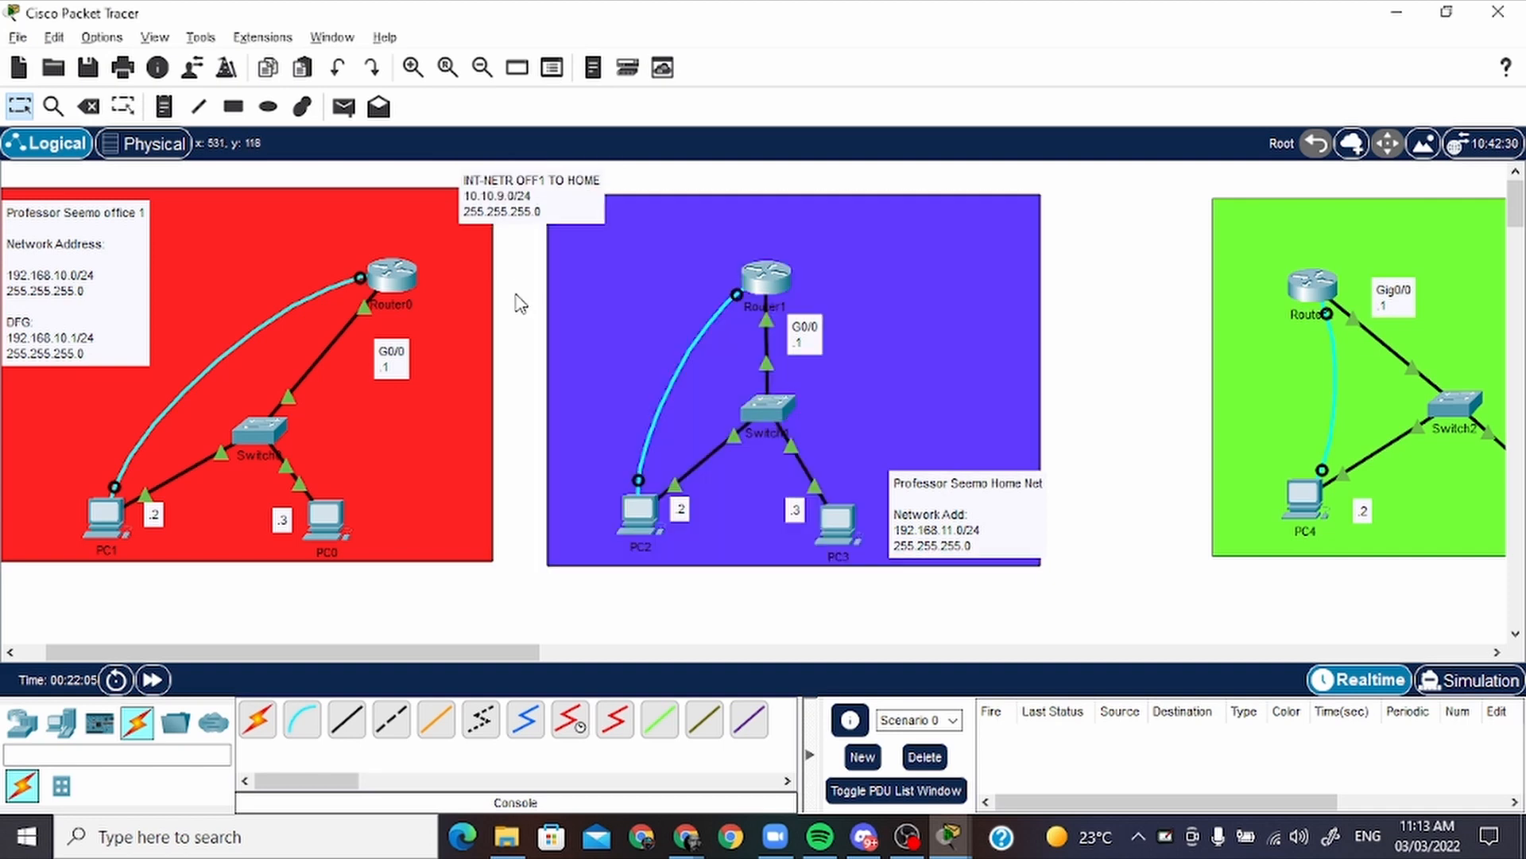
Add a two-line note reading "g0/1" and ".1" beside Router0 and place it just above the router
click(164, 106)
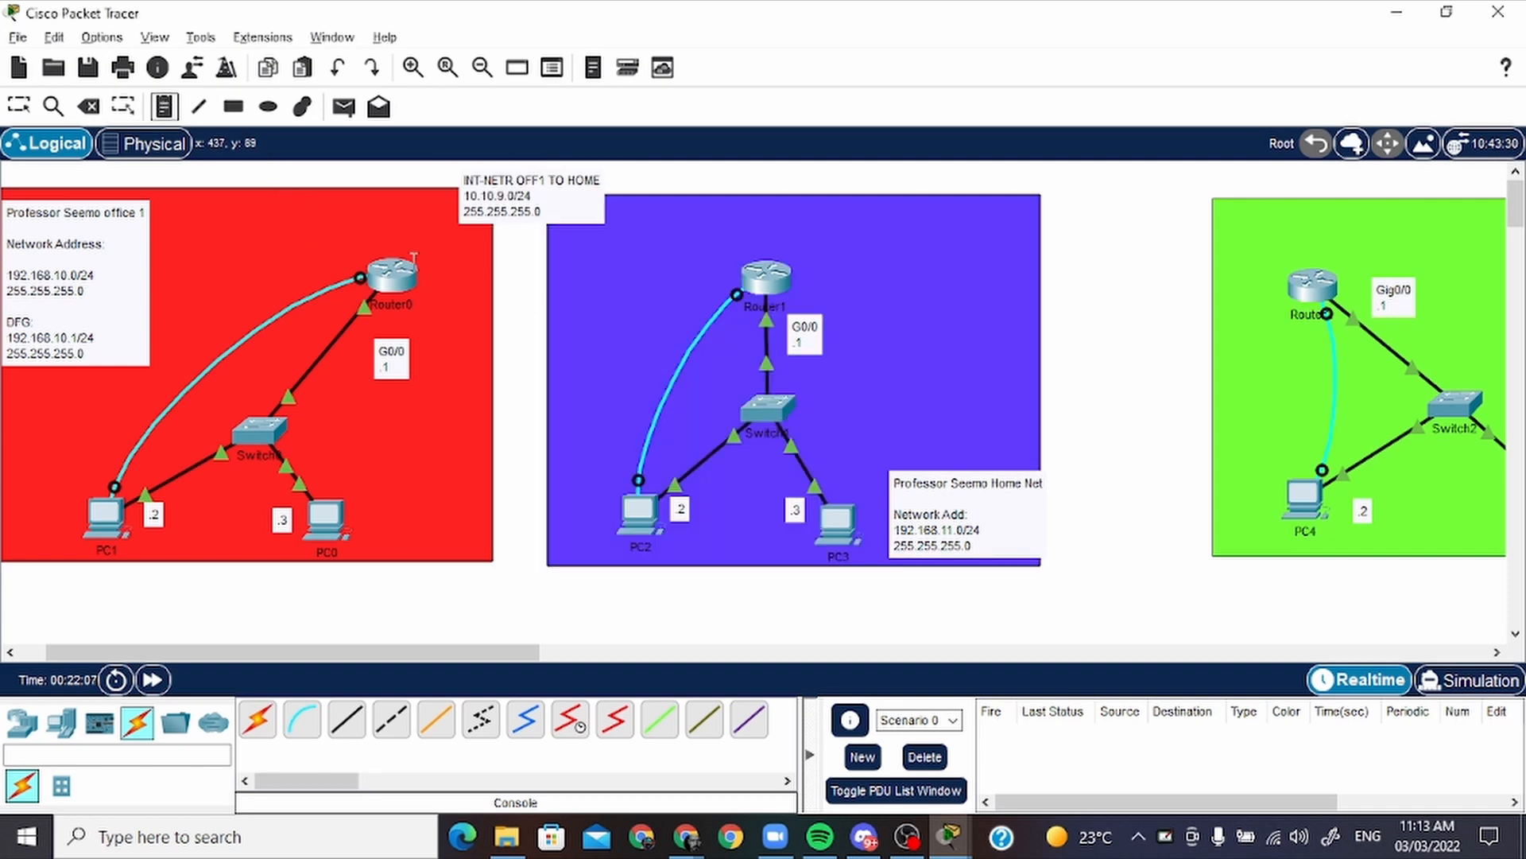
click(421, 280)
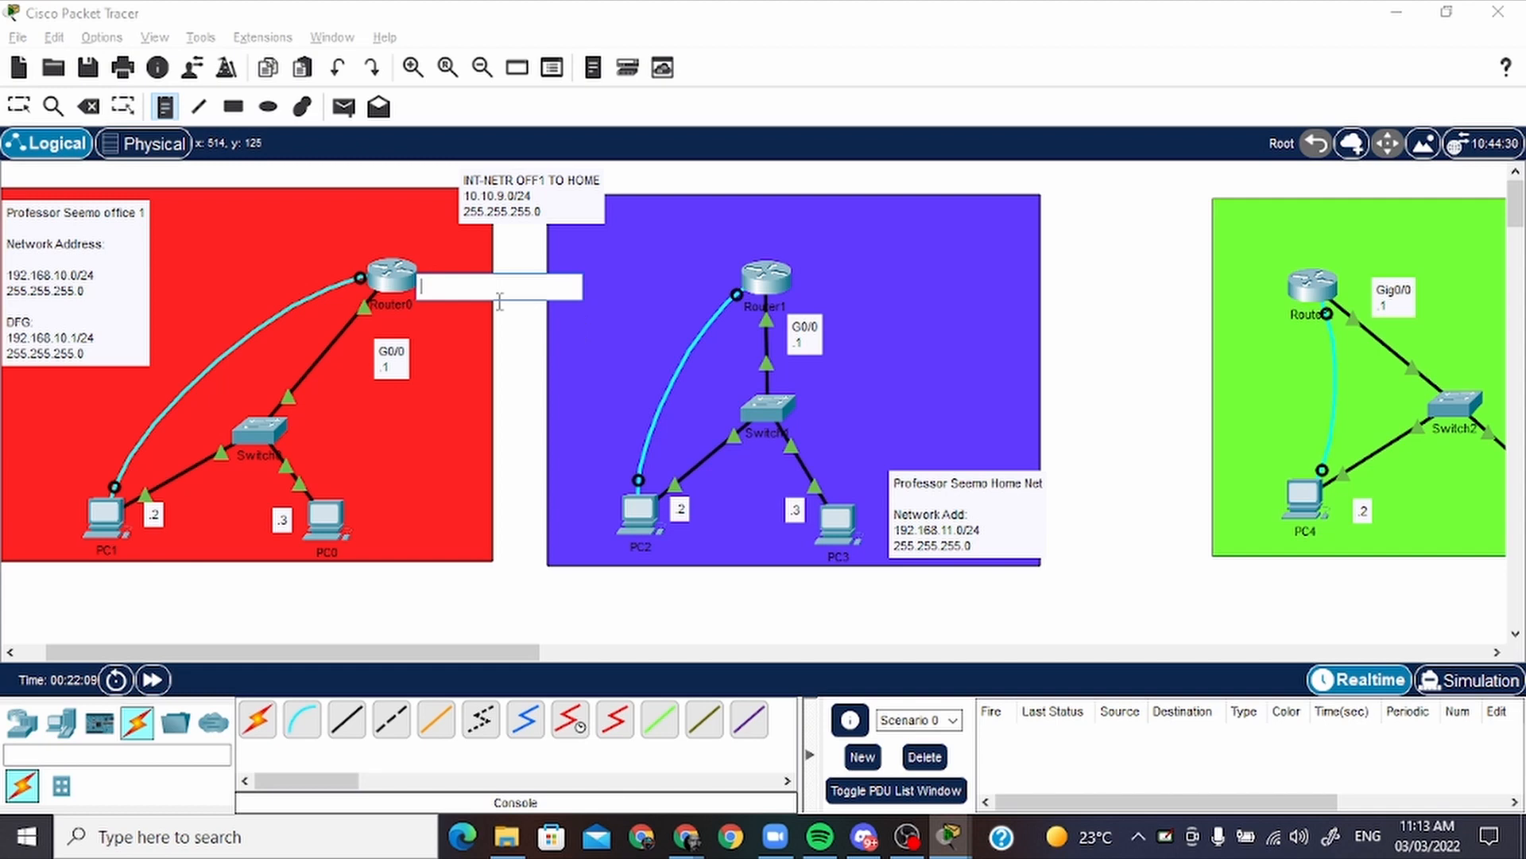
text(g0/0)
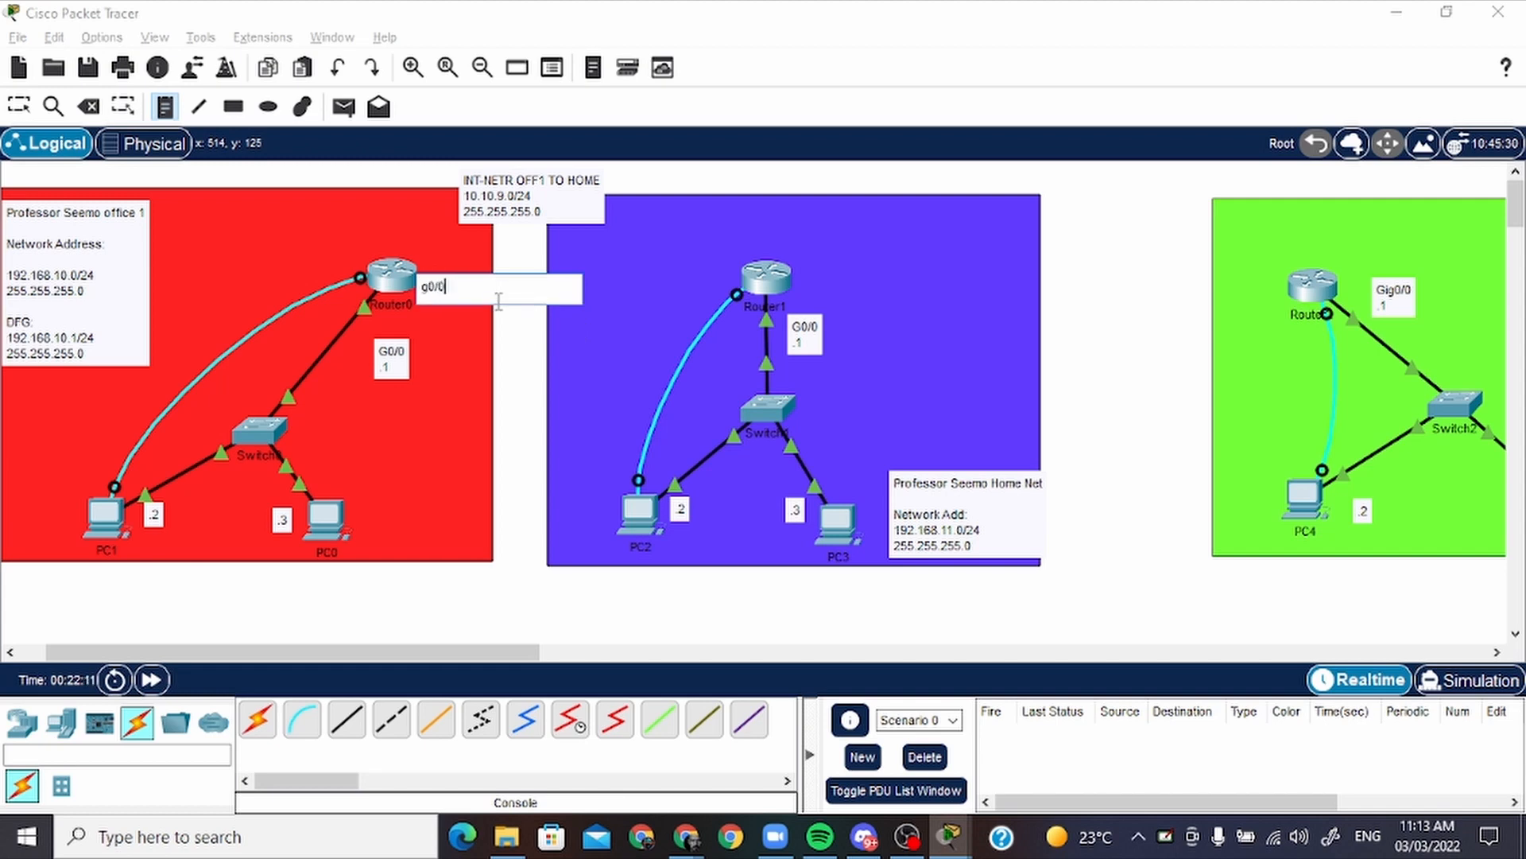
key(BackSpace)
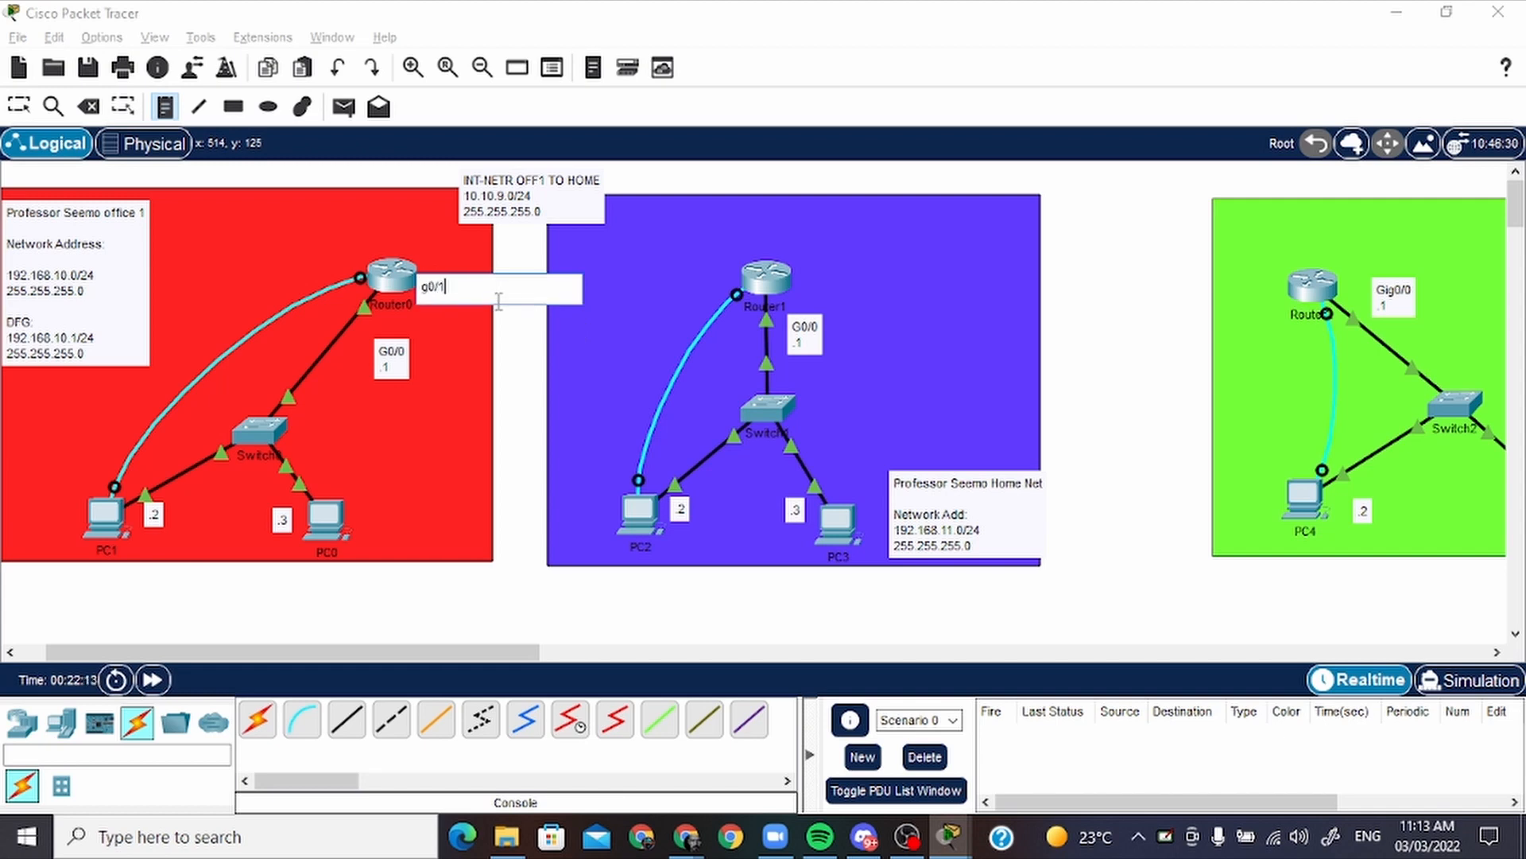
text(1)
key(Return)
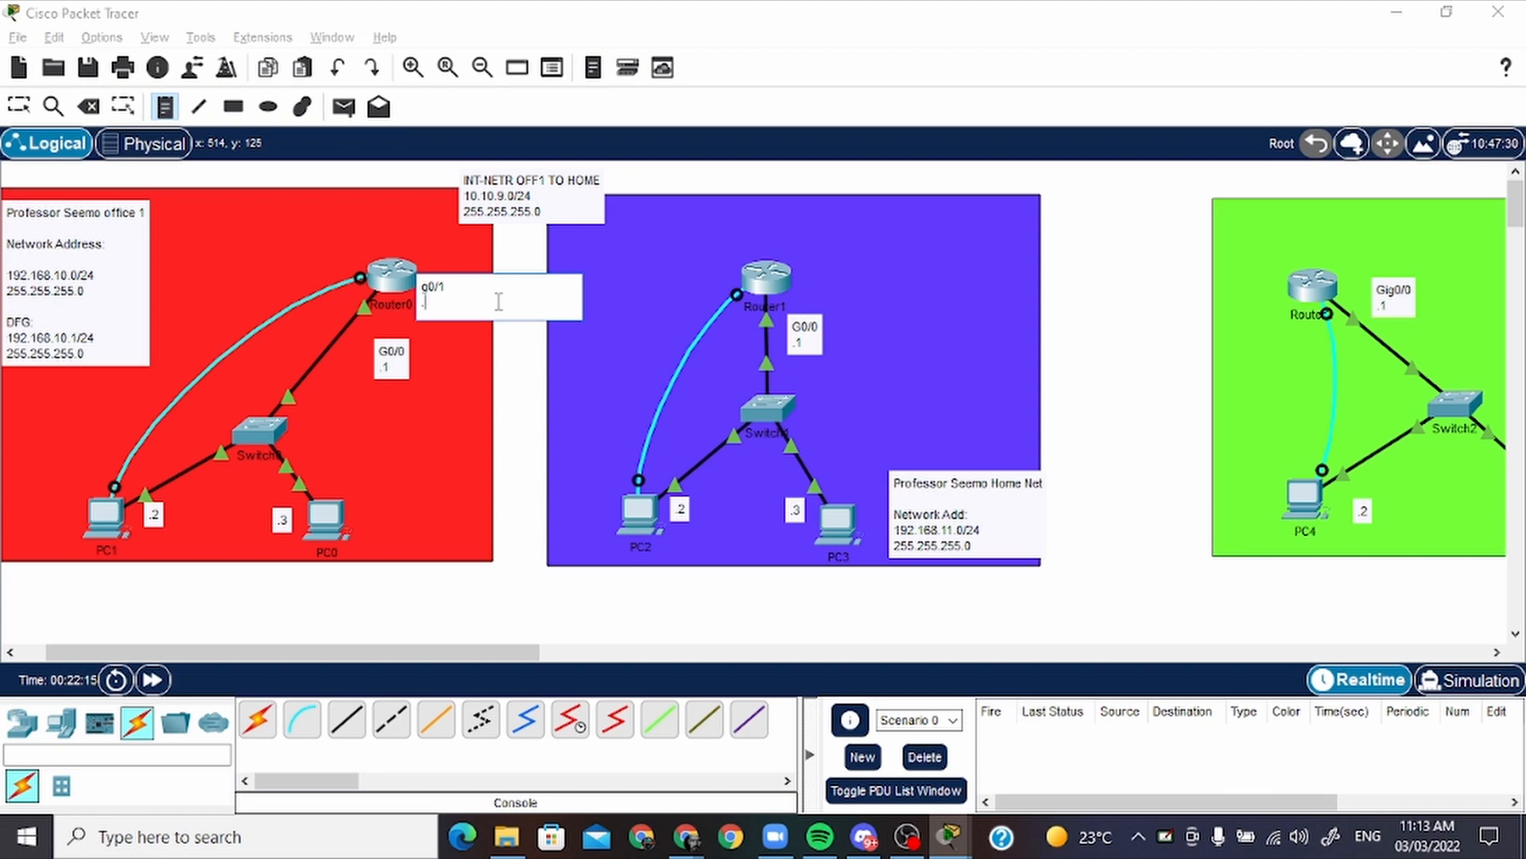
key(Escape)
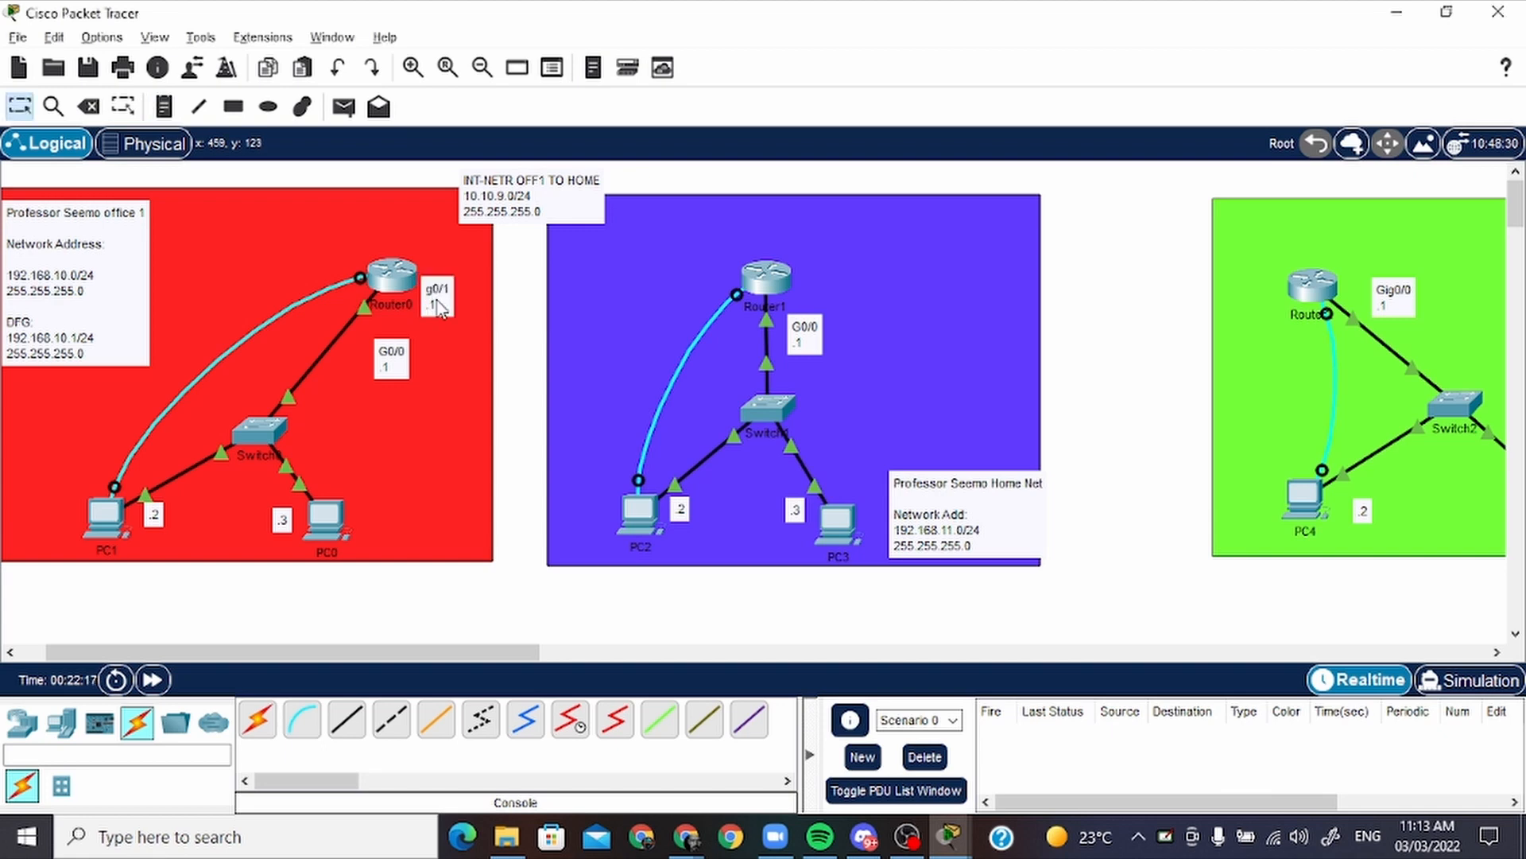
drag(438, 304, 413, 233)
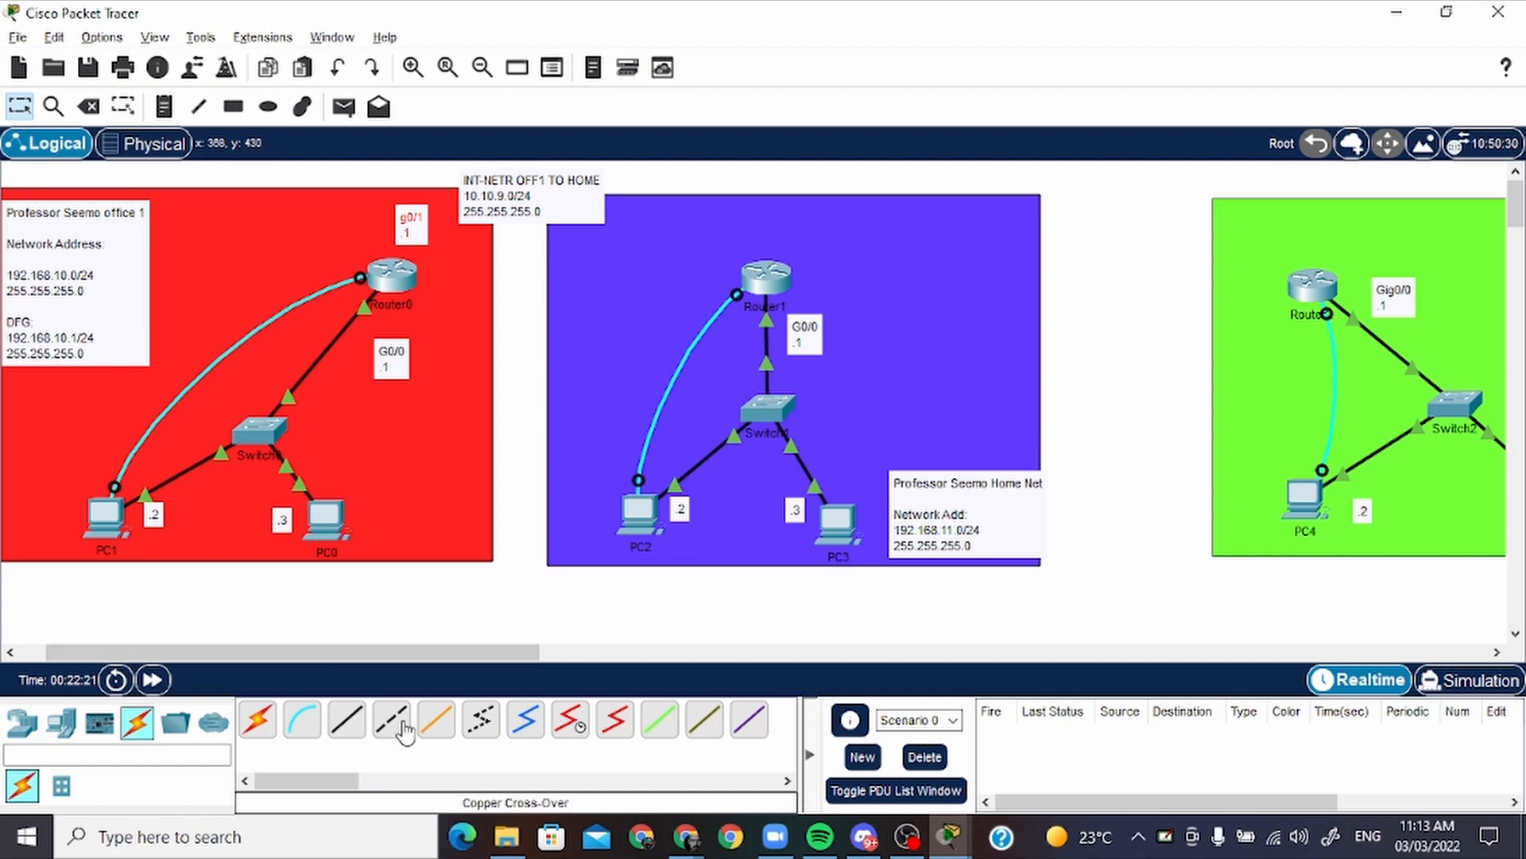
Connect Router0 to GigabitEthernet0/1 of Router1 with a copper cross-over cable, and shift Router1 slightly left
click(346, 723)
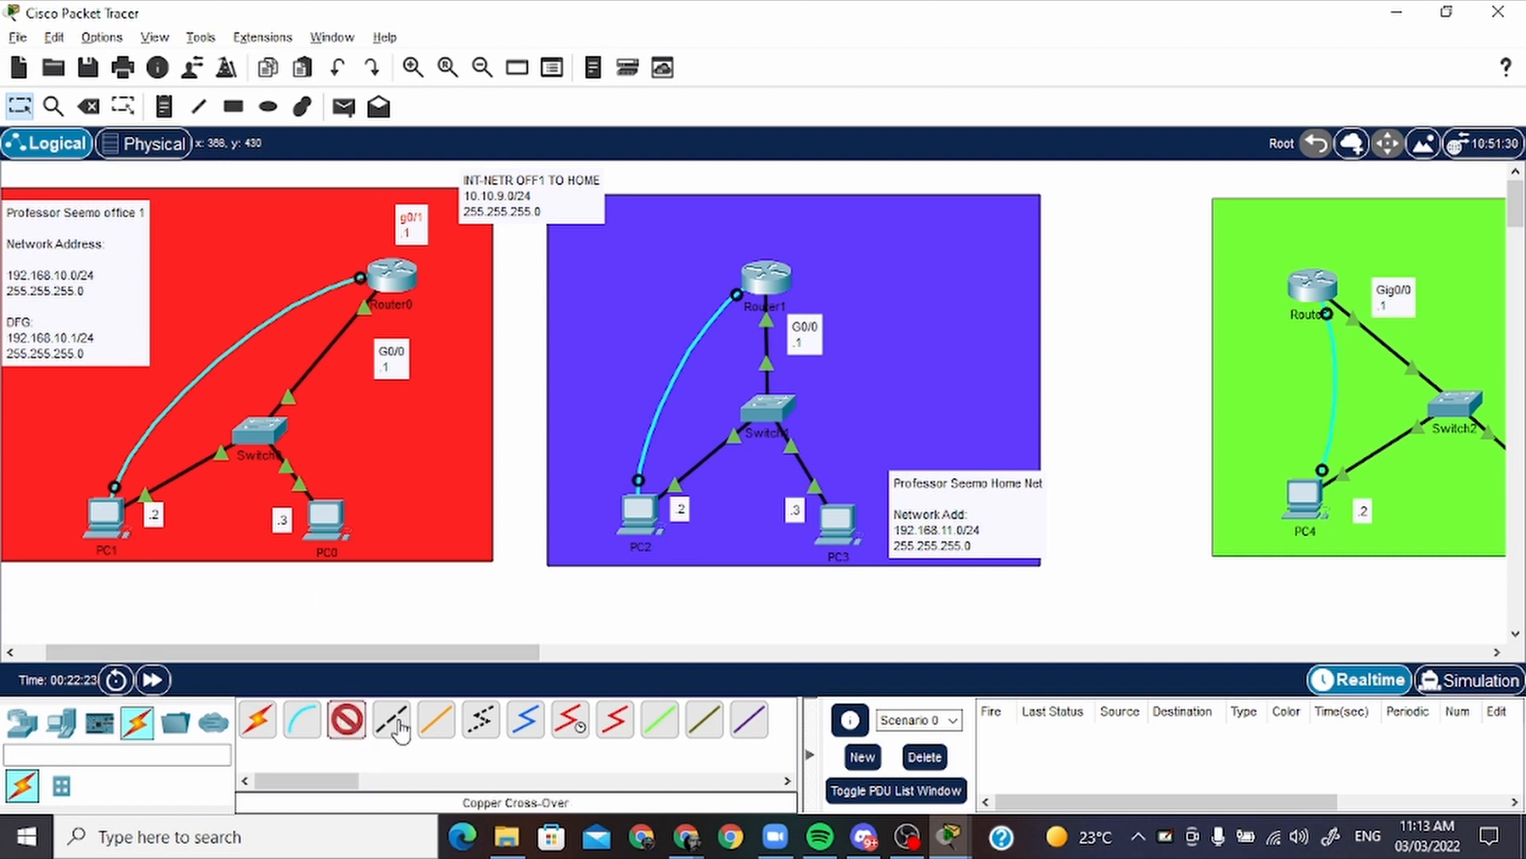
click(394, 724)
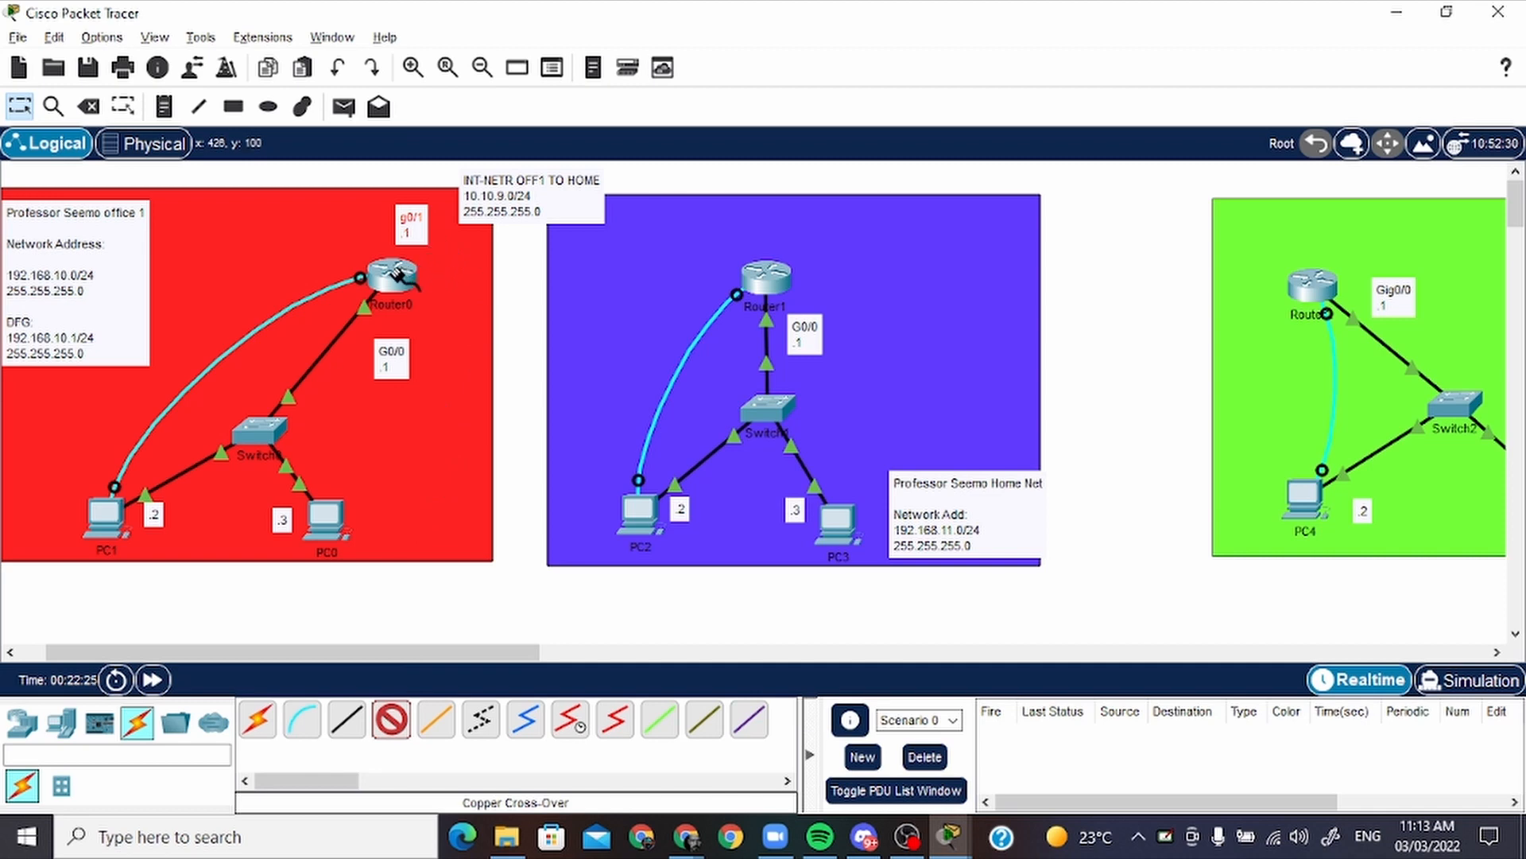
click(395, 274)
click(540, 316)
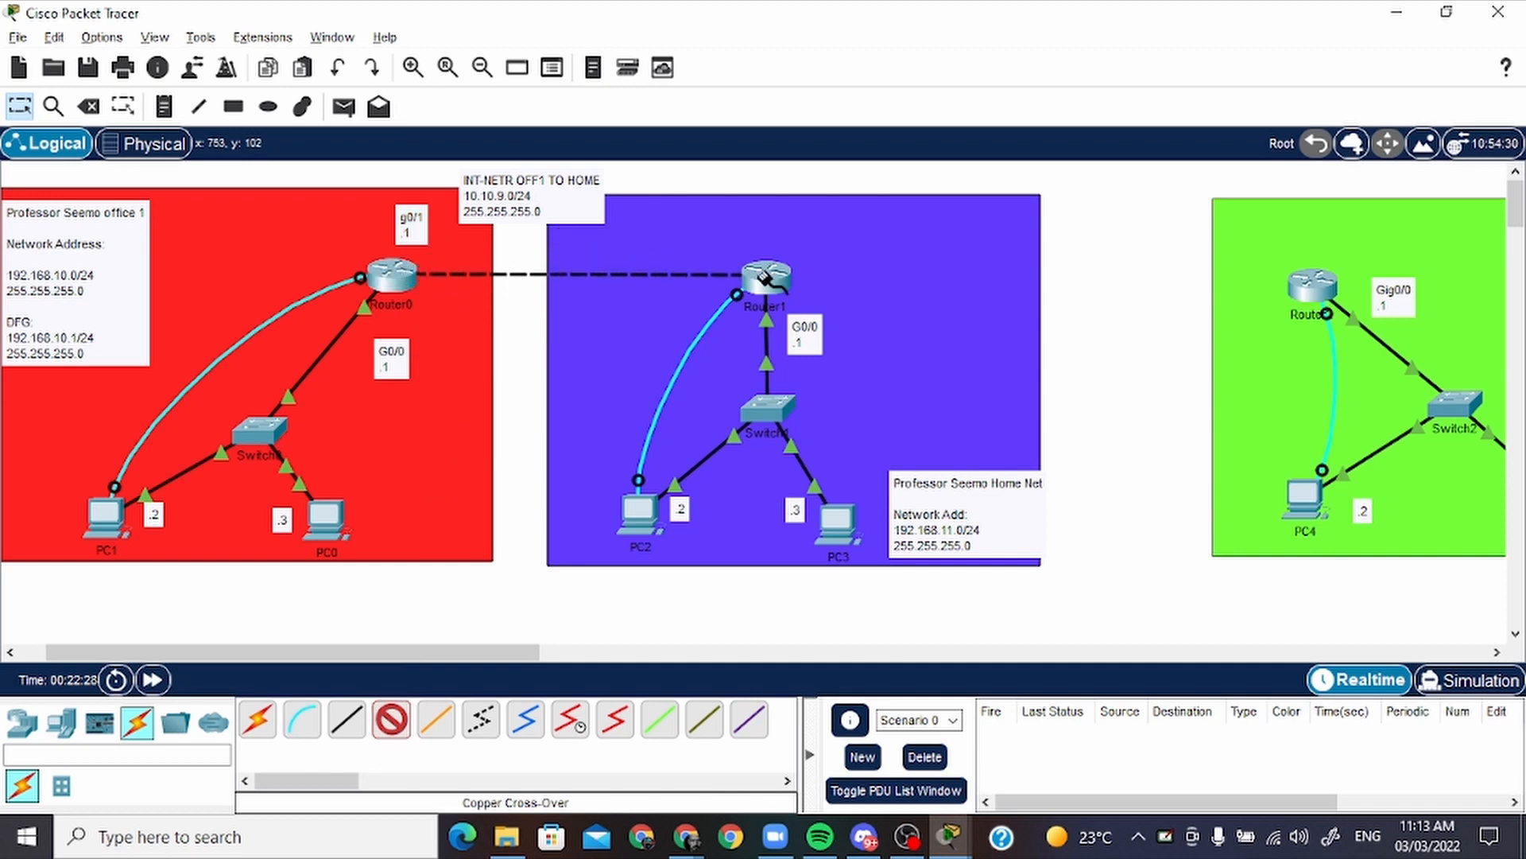
click(764, 278)
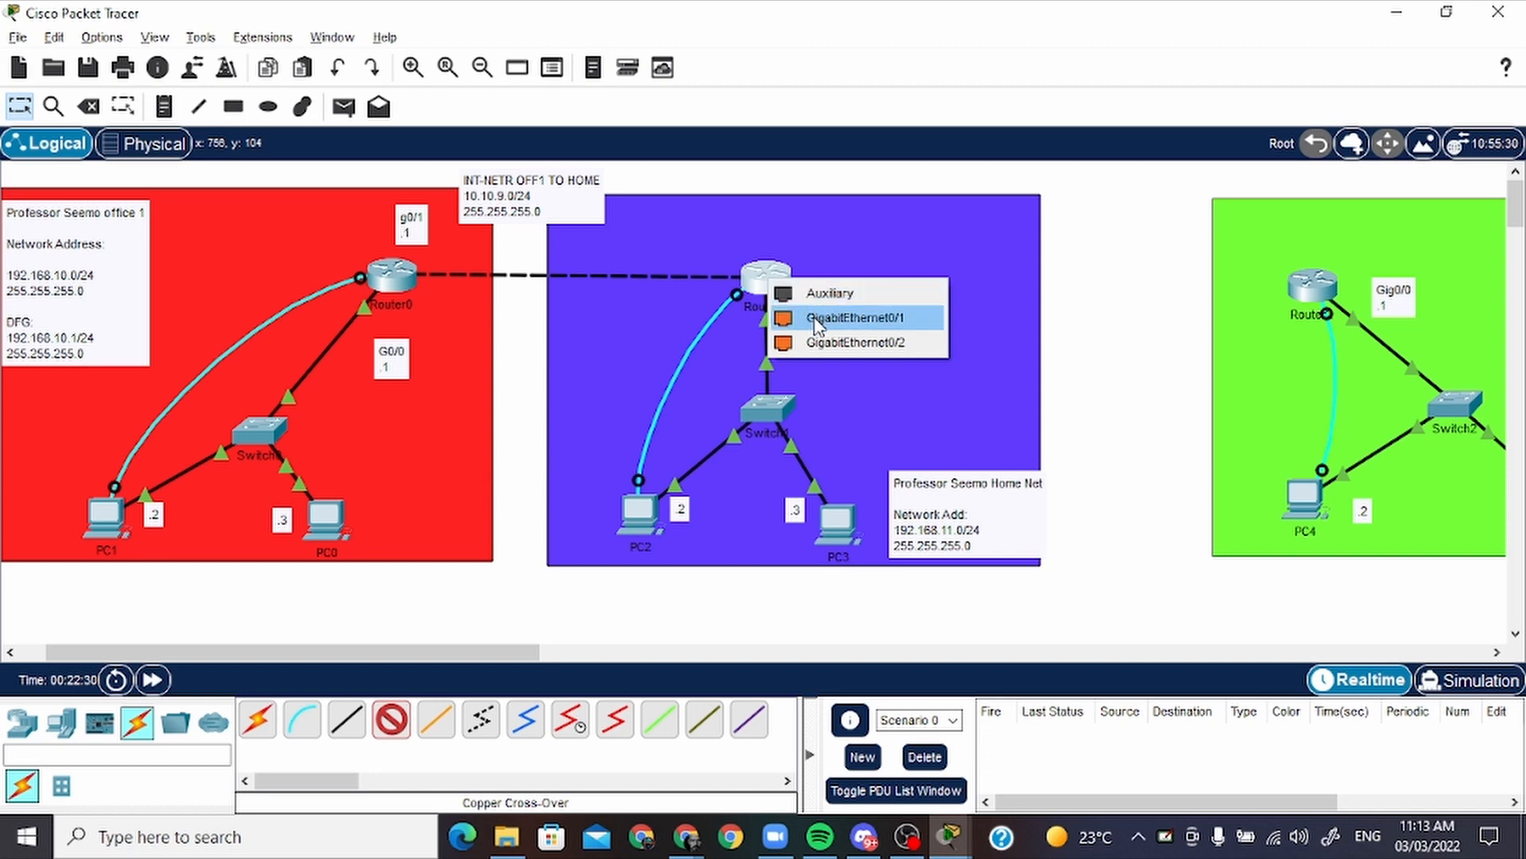
click(817, 319)
drag(771, 294, 745, 268)
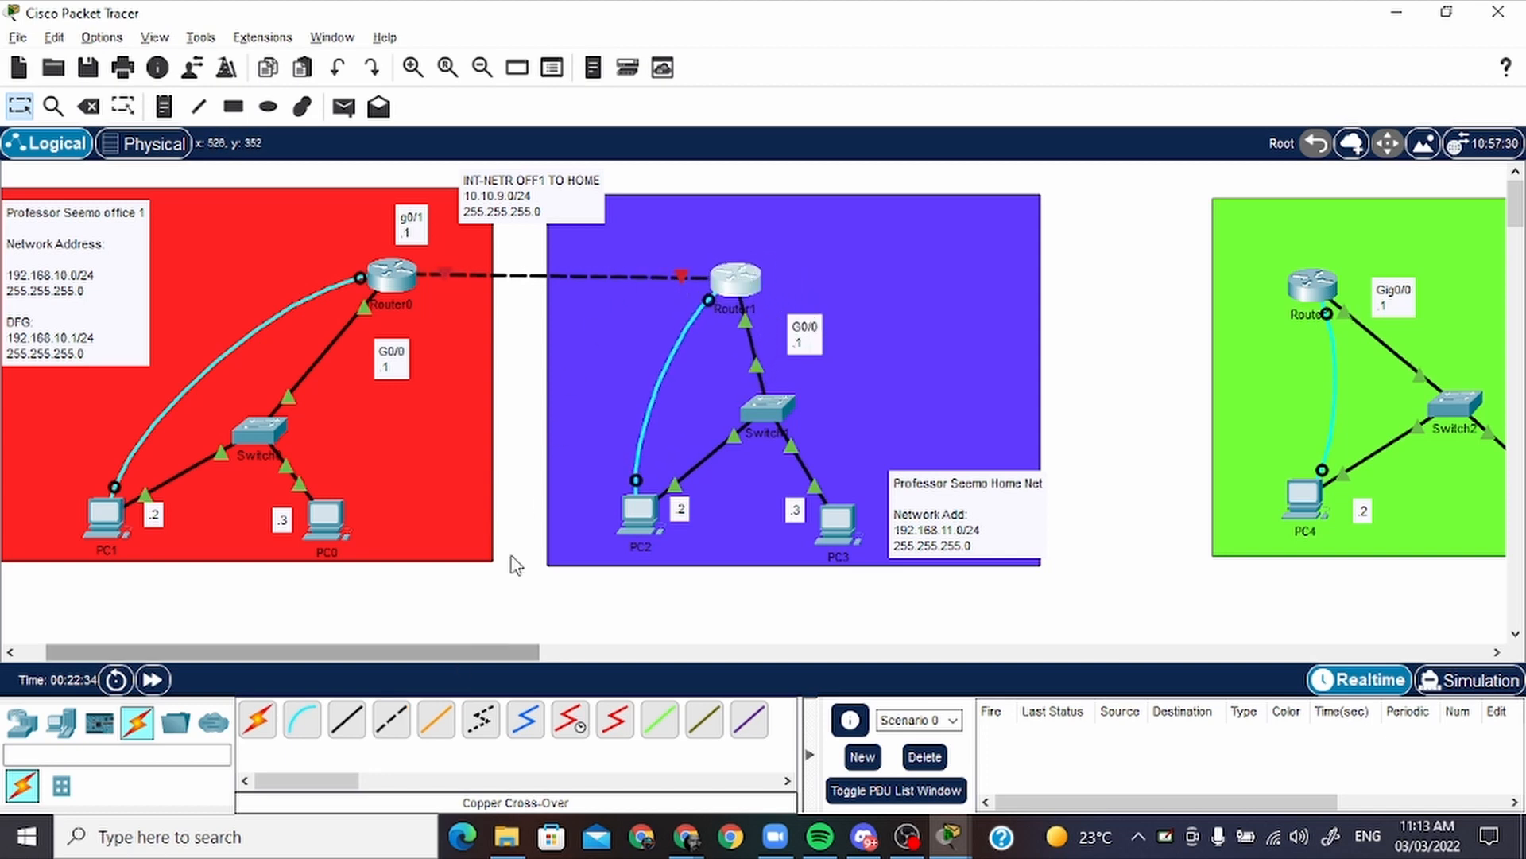
Add a two-line note reading "G0/1" and ".2" and place it just above Router1
click(163, 106)
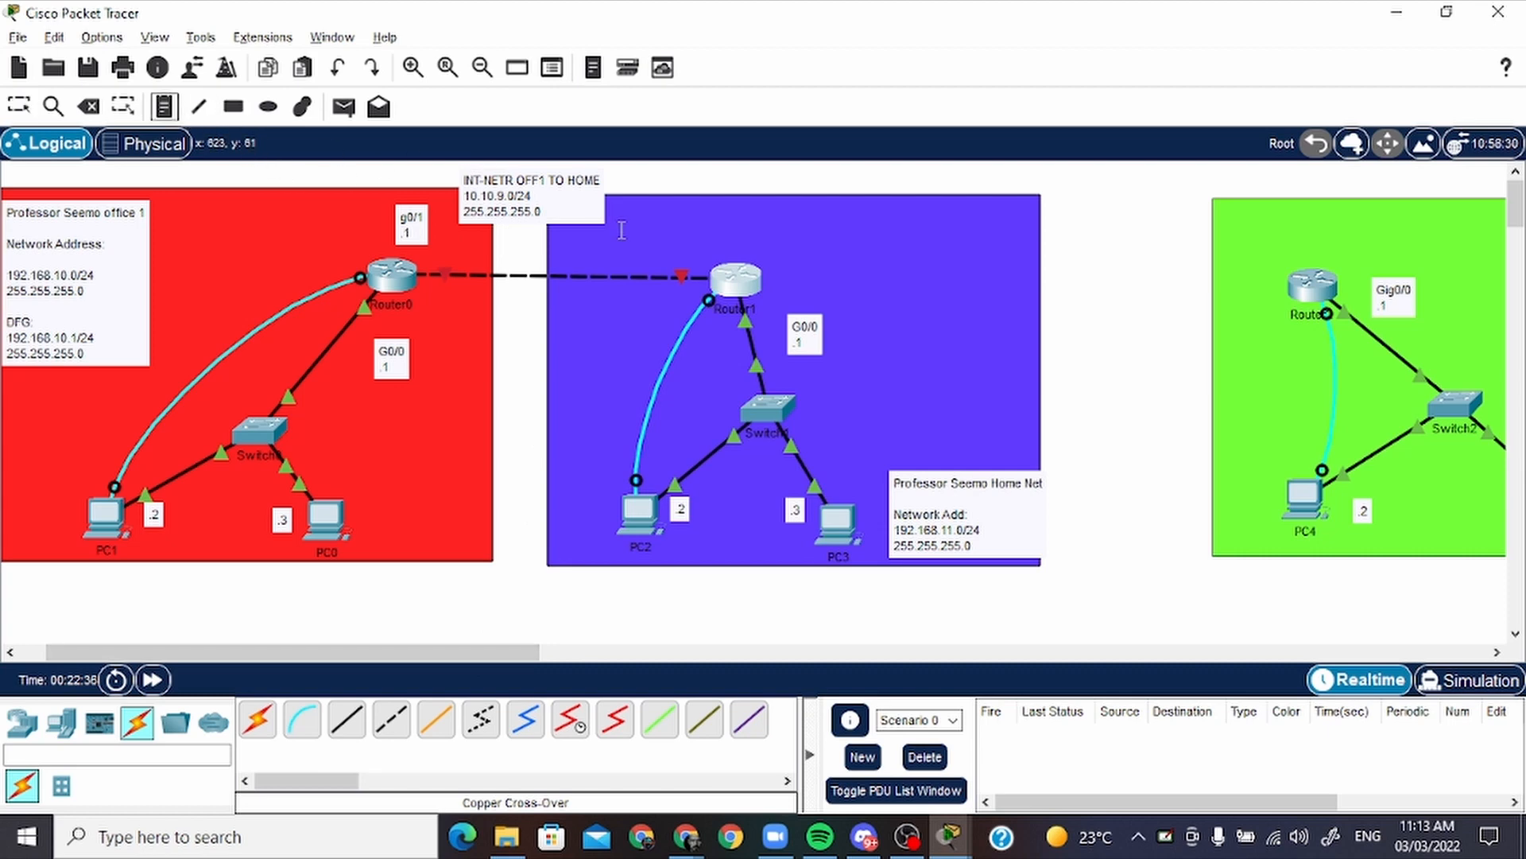
click(658, 235)
text(G)
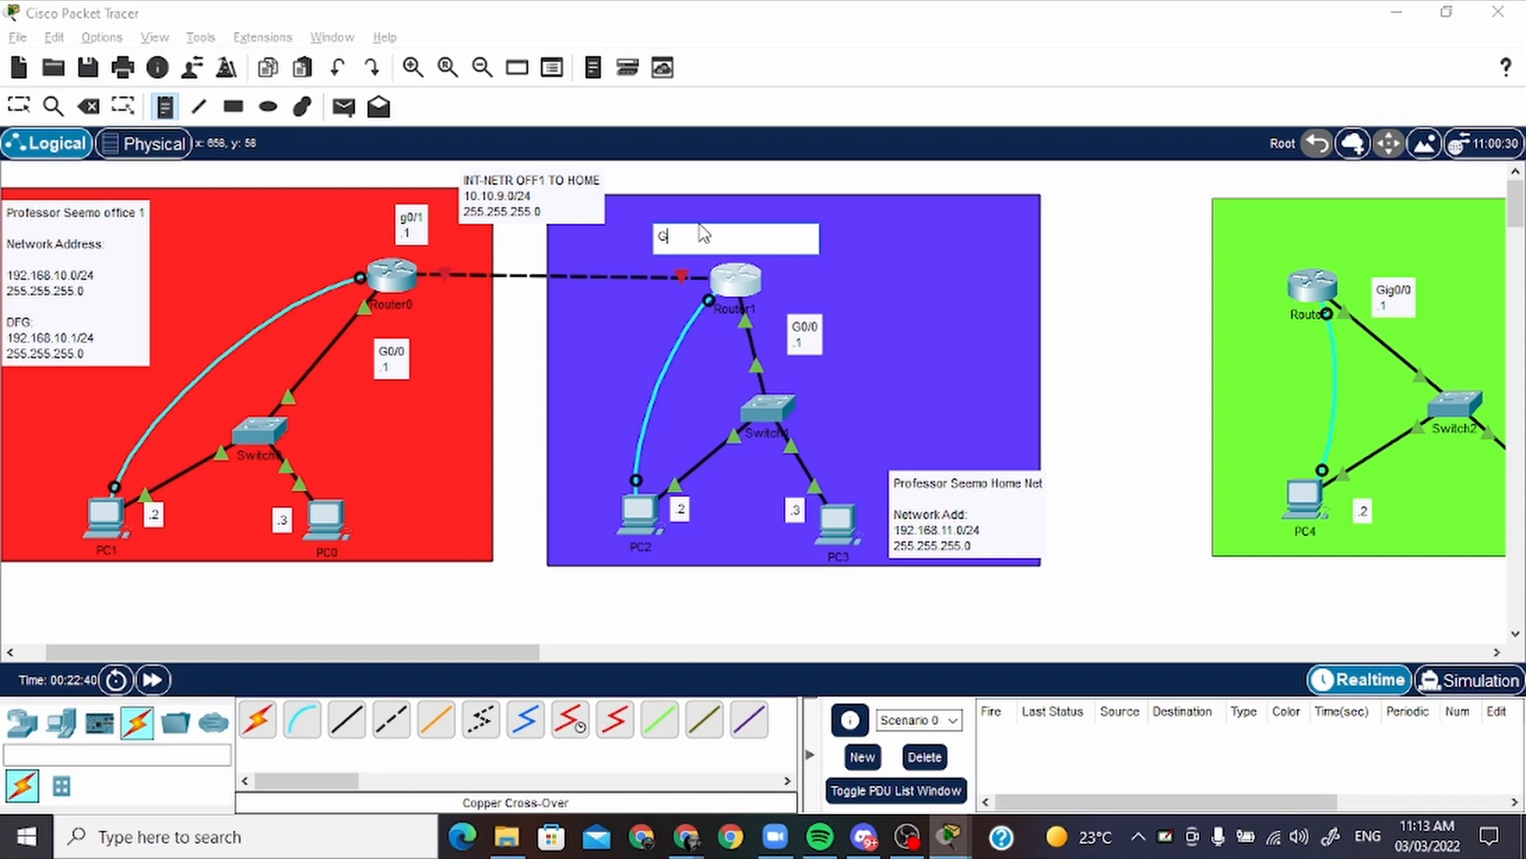
text(0/1)
key(Return)
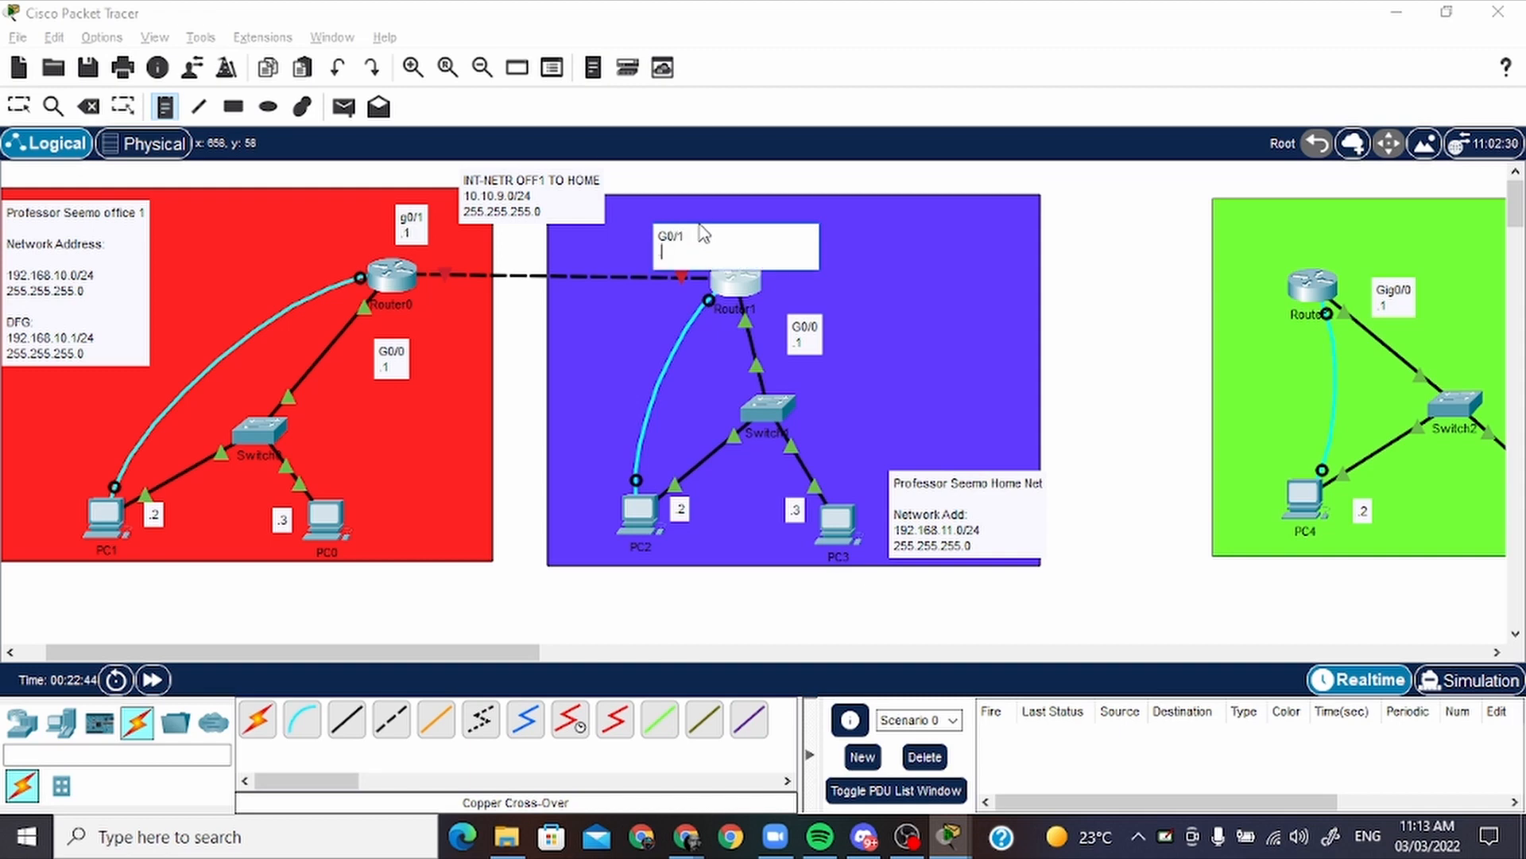
key(Escape)
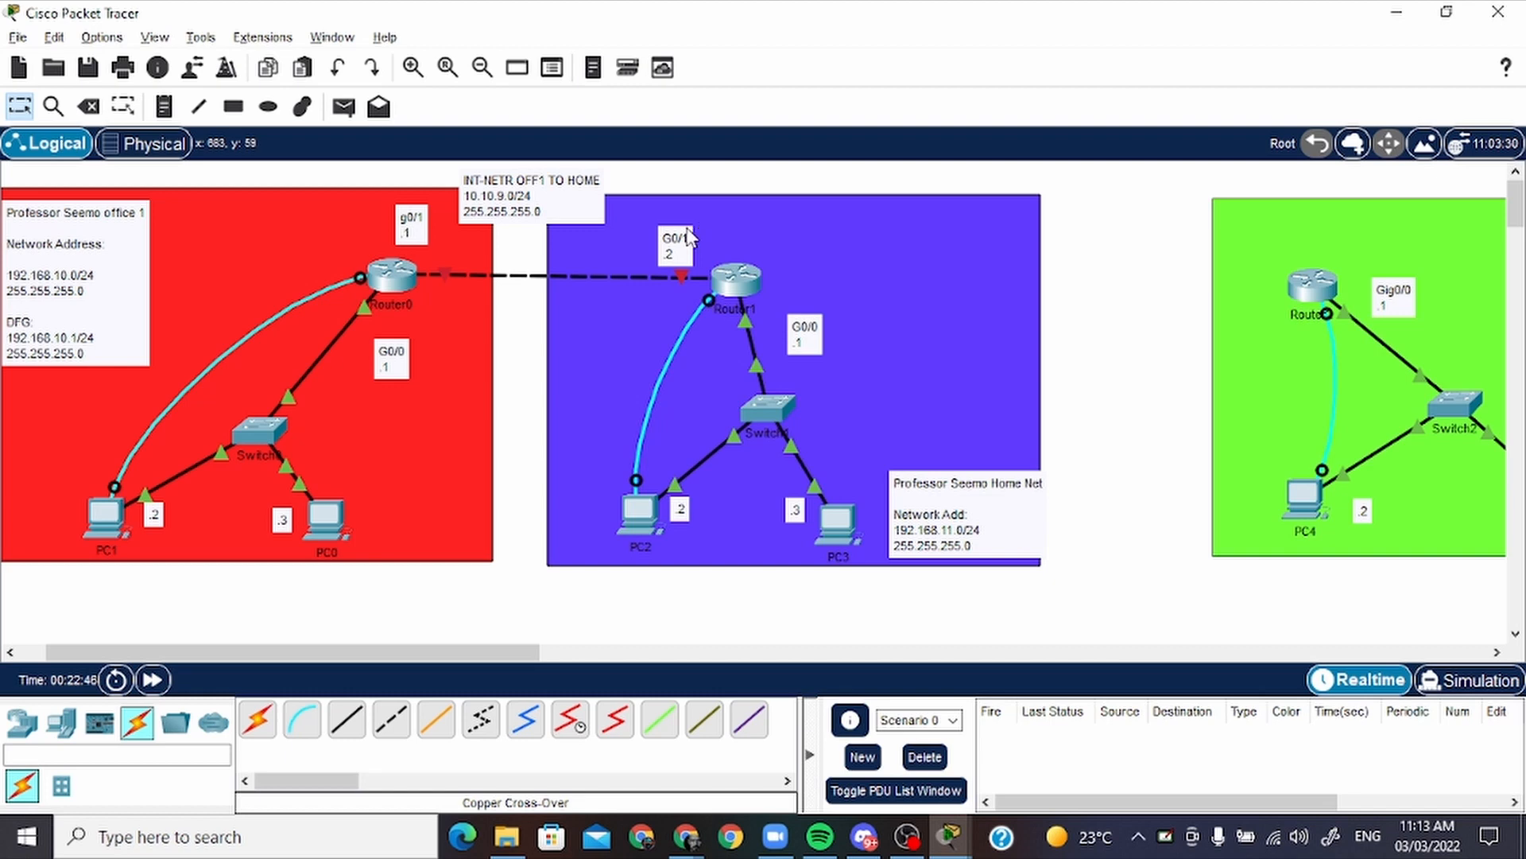
drag(676, 238, 707, 232)
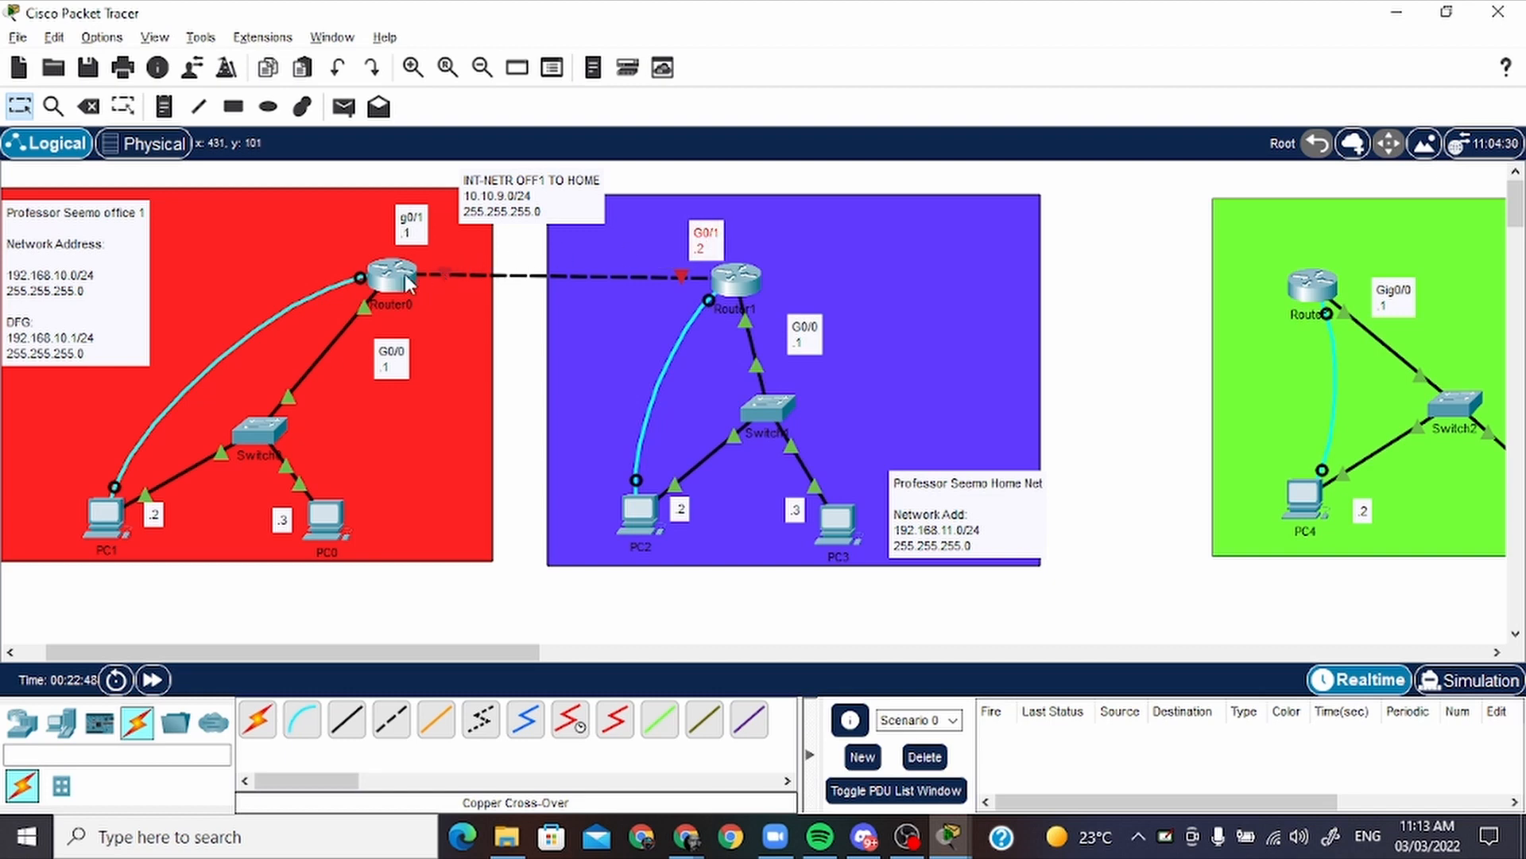
Move Router0 slightly down and right, and move Router1 further left so the two routers line up
drag(377, 287, 376, 287)
drag(750, 284, 686, 292)
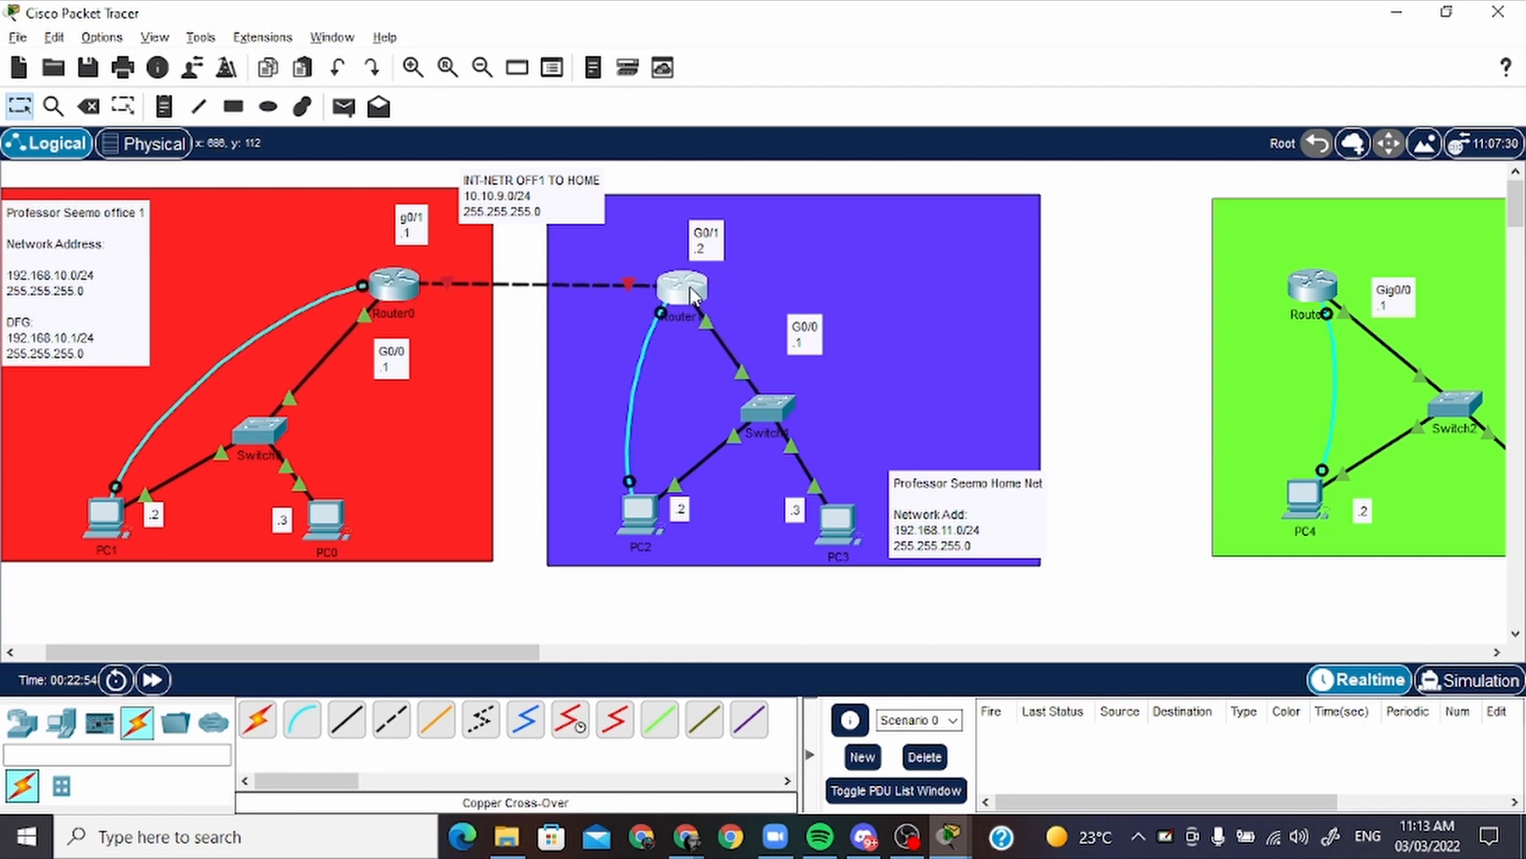
drag(404, 287, 415, 292)
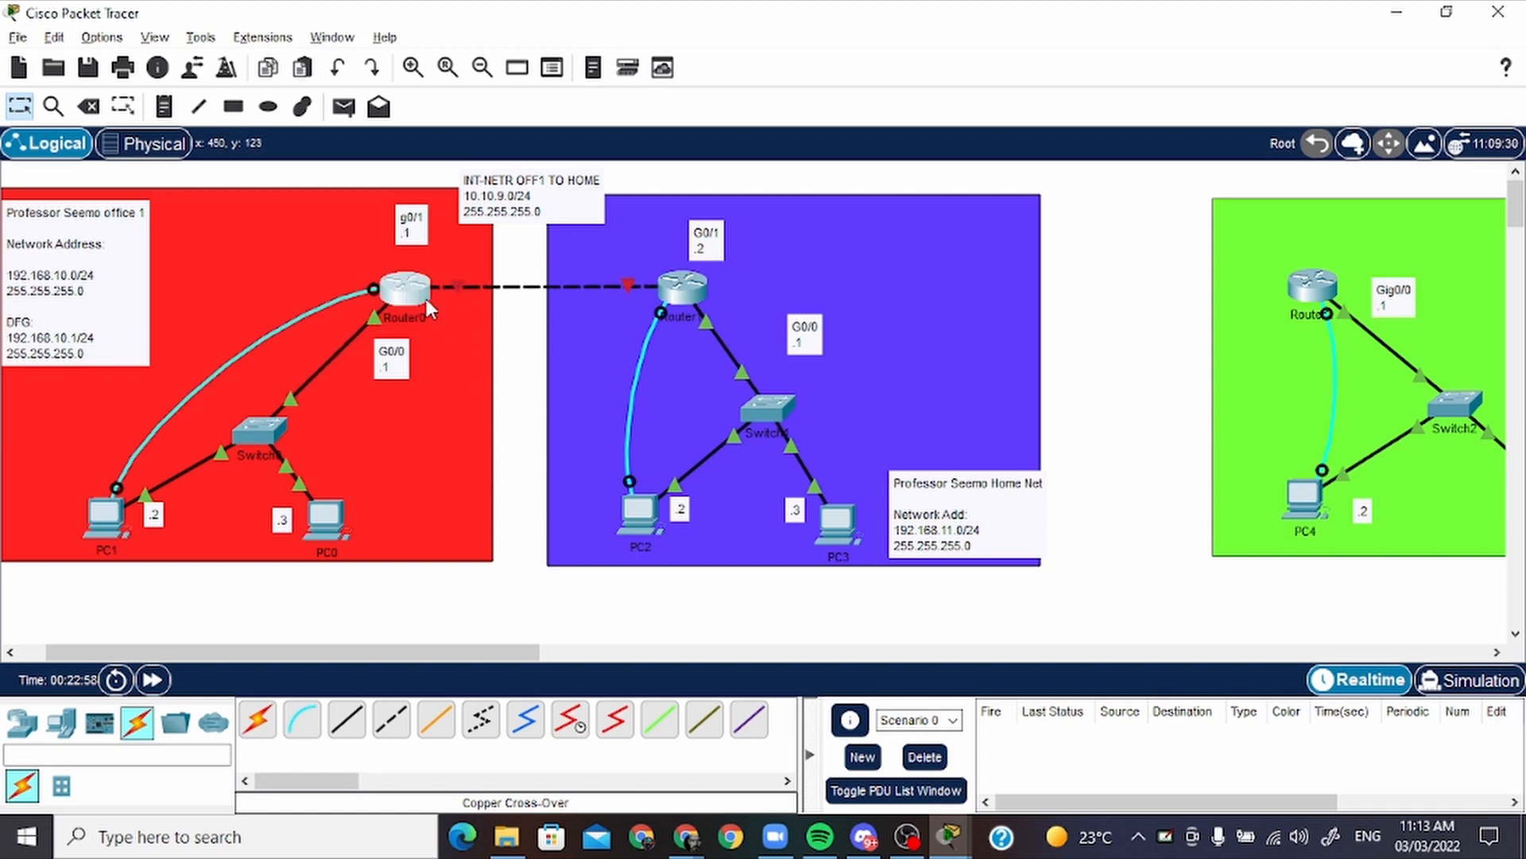
Return to PC1's terminal session with Router0 and enter interface configuration mode with "int g0/1"
click(103, 518)
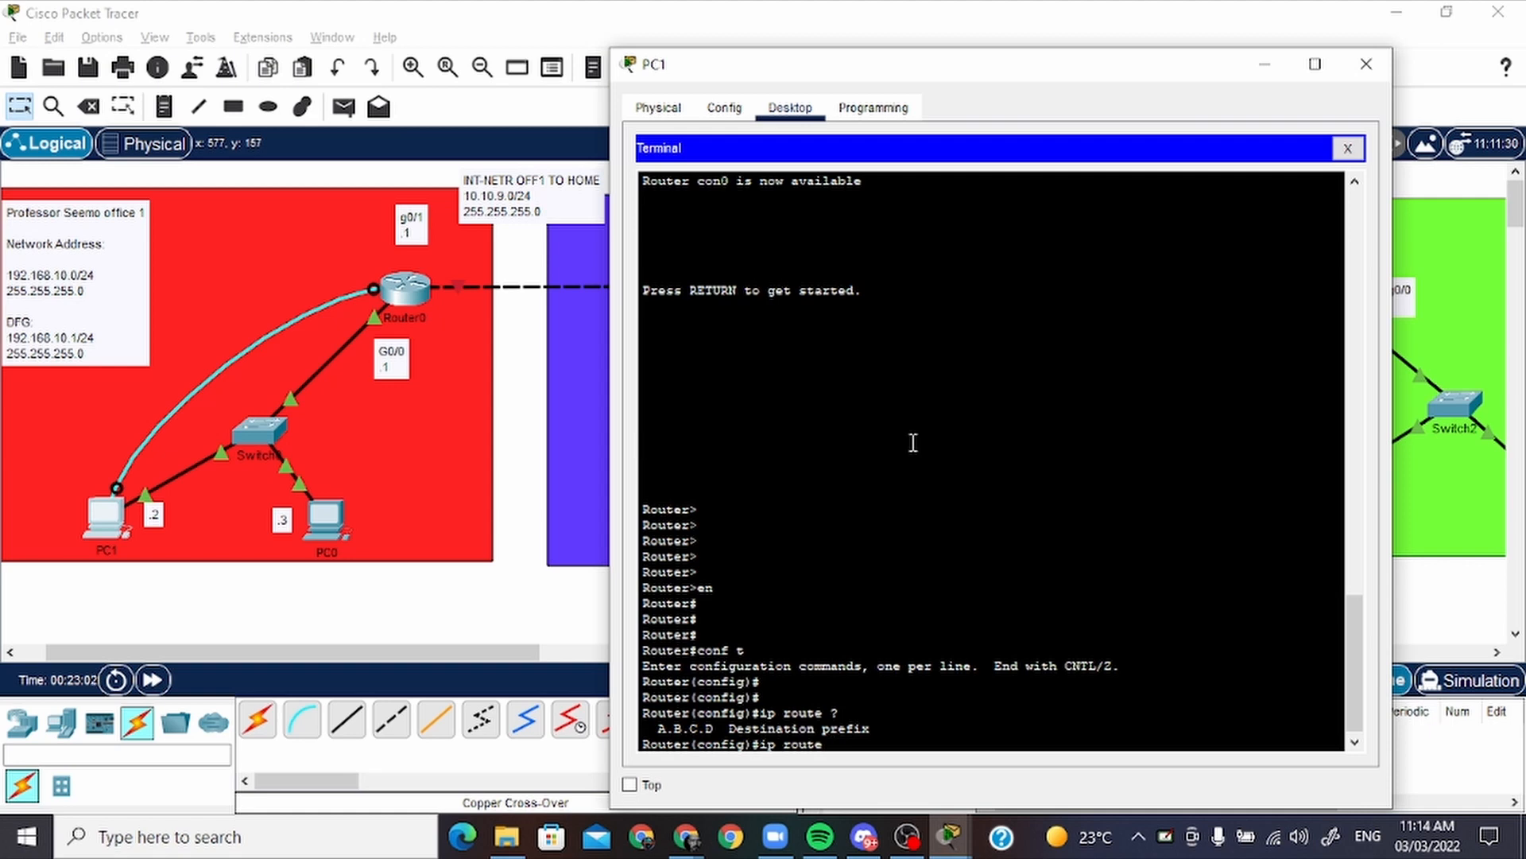
key(Return)
key(Return)
key(Return)
key(Return)
key(Return)
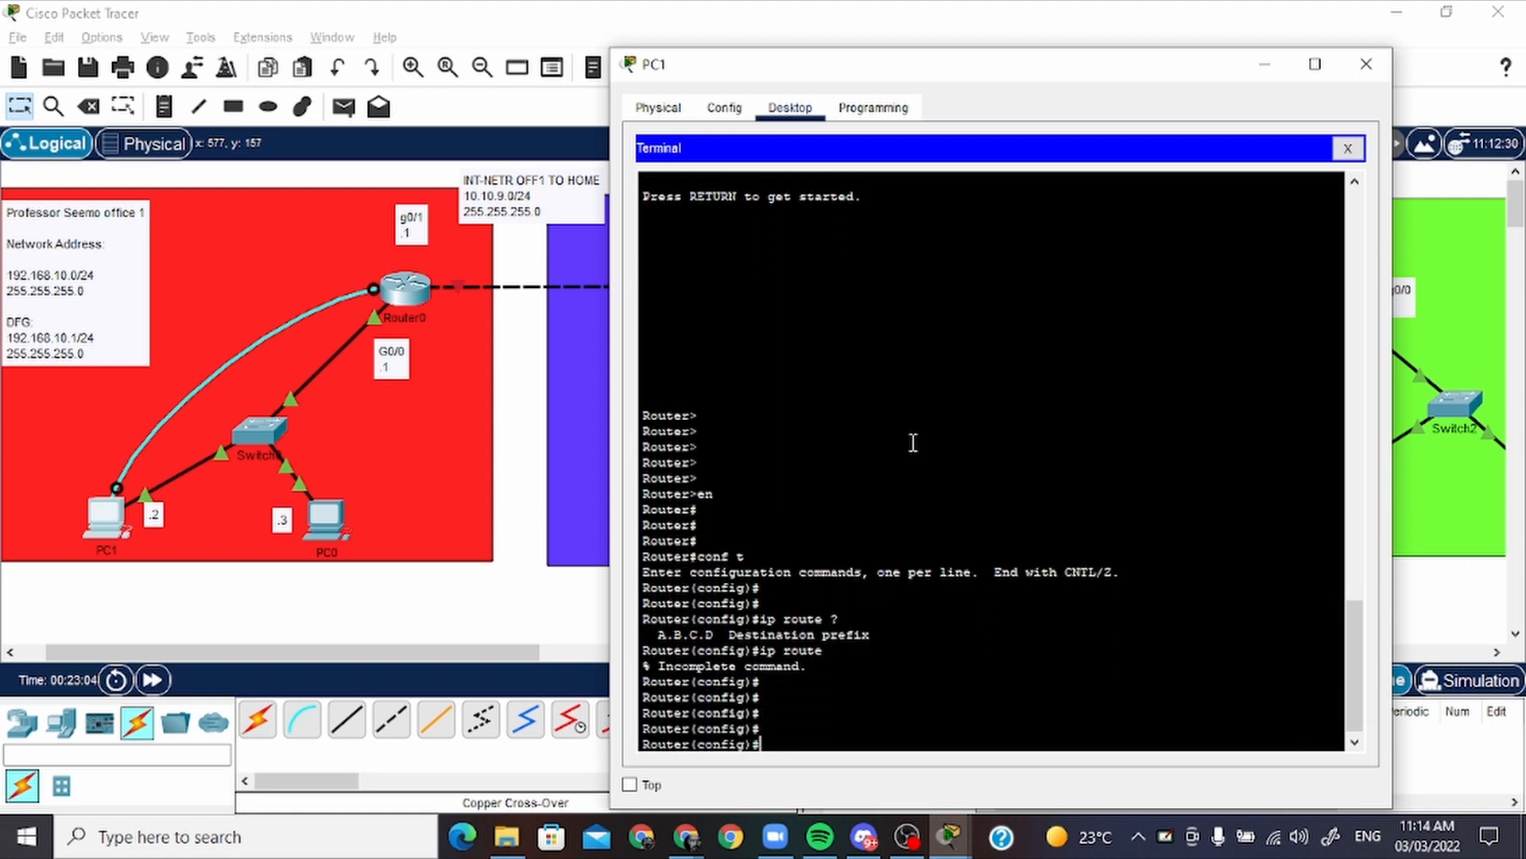
text(ing)
text( g)
text(01)
key(BackSpace)
text(/1)
key(Return)
key(Return)
key(Return)
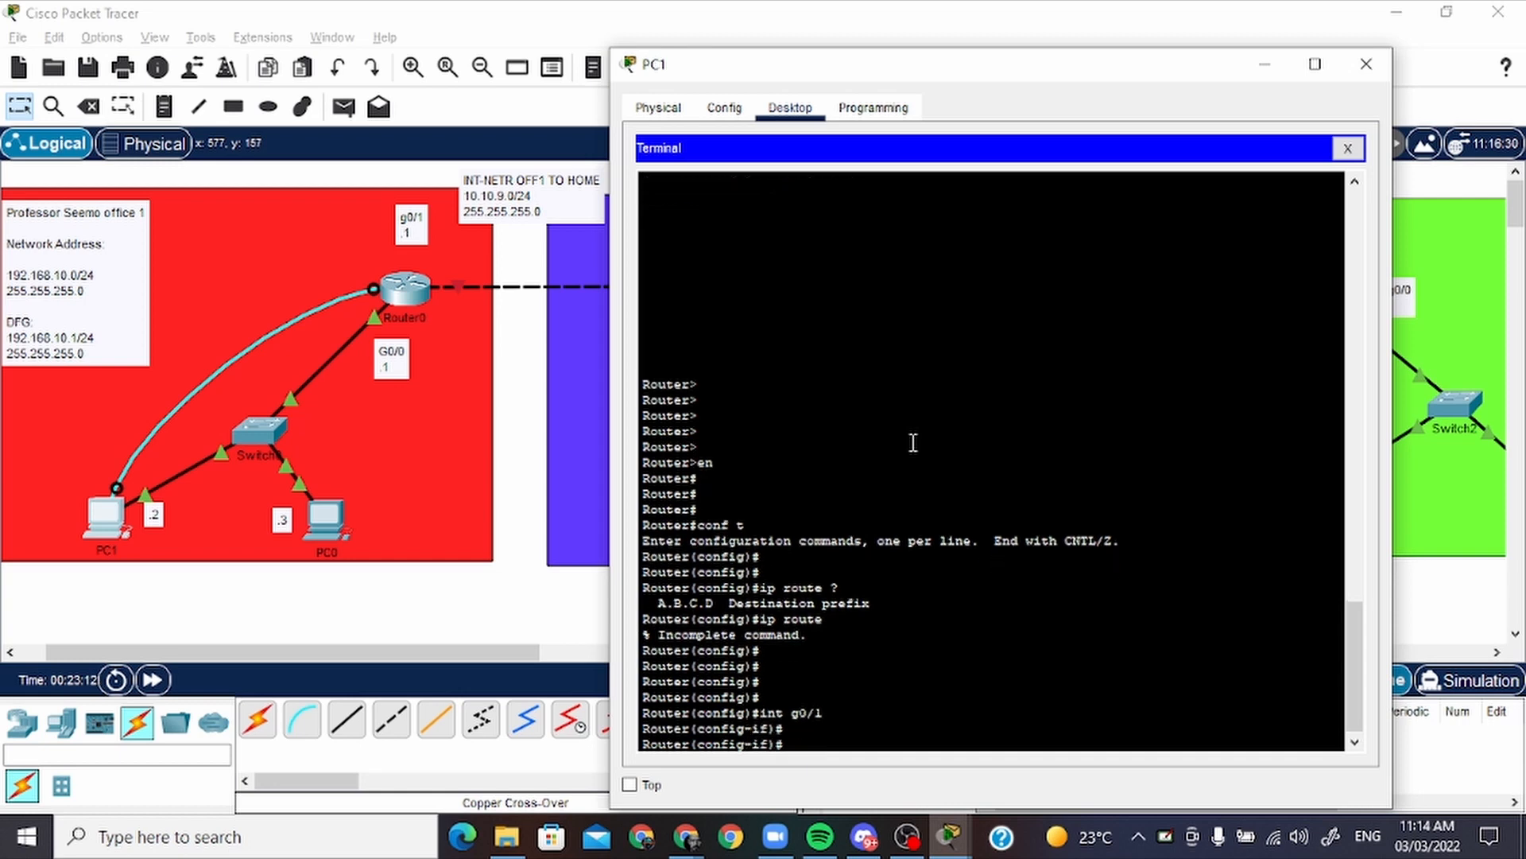
Assign the address 10.10.9.1 with mask 255.255.255.0 to Router0's g0/1 interface
text(ip addre)
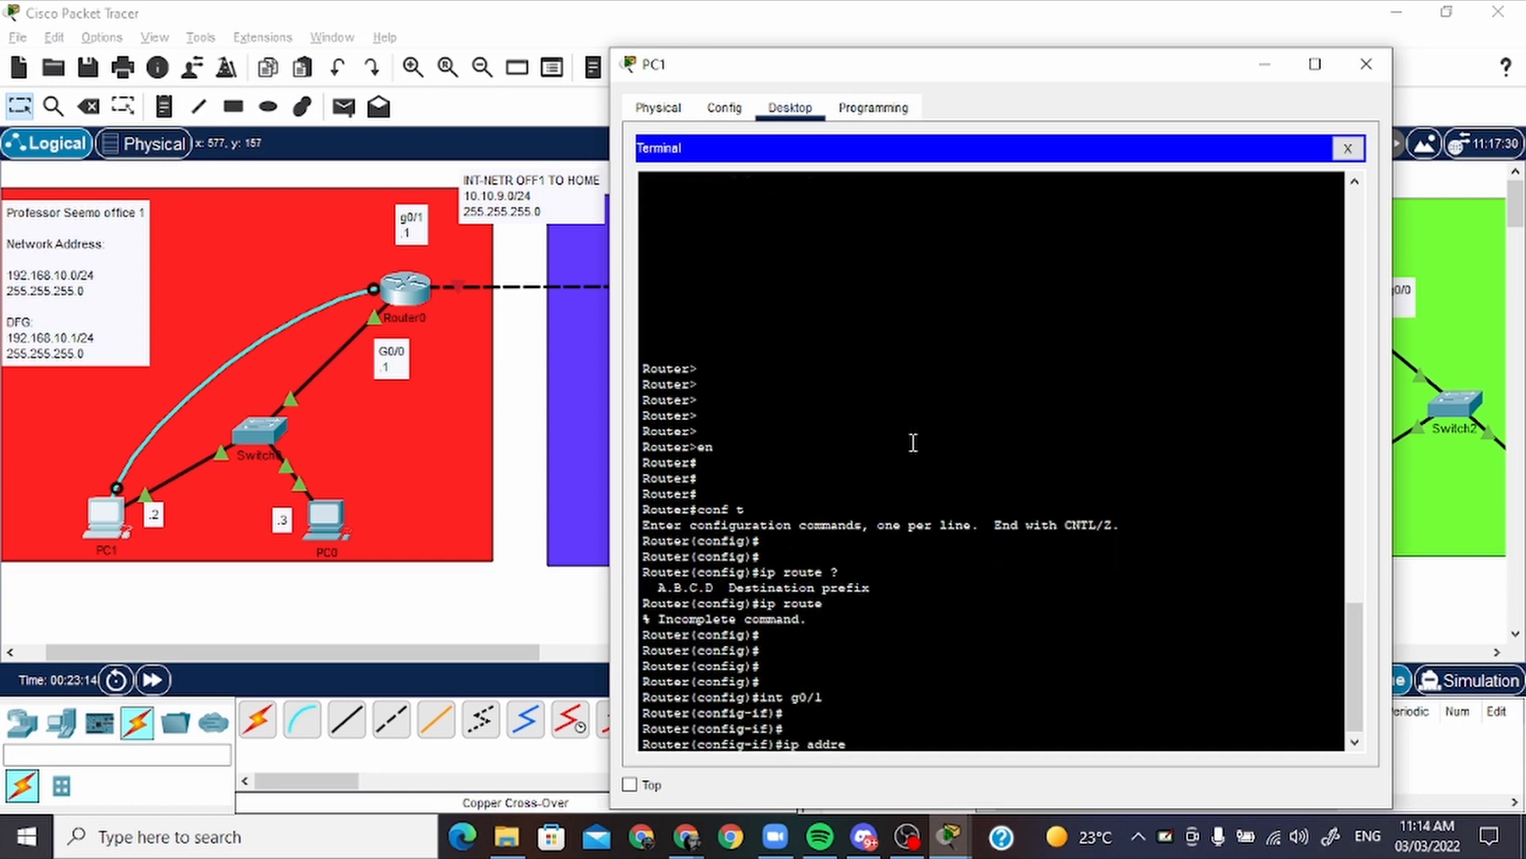
text(ss 19)
text(.10.9.1 255.255.)
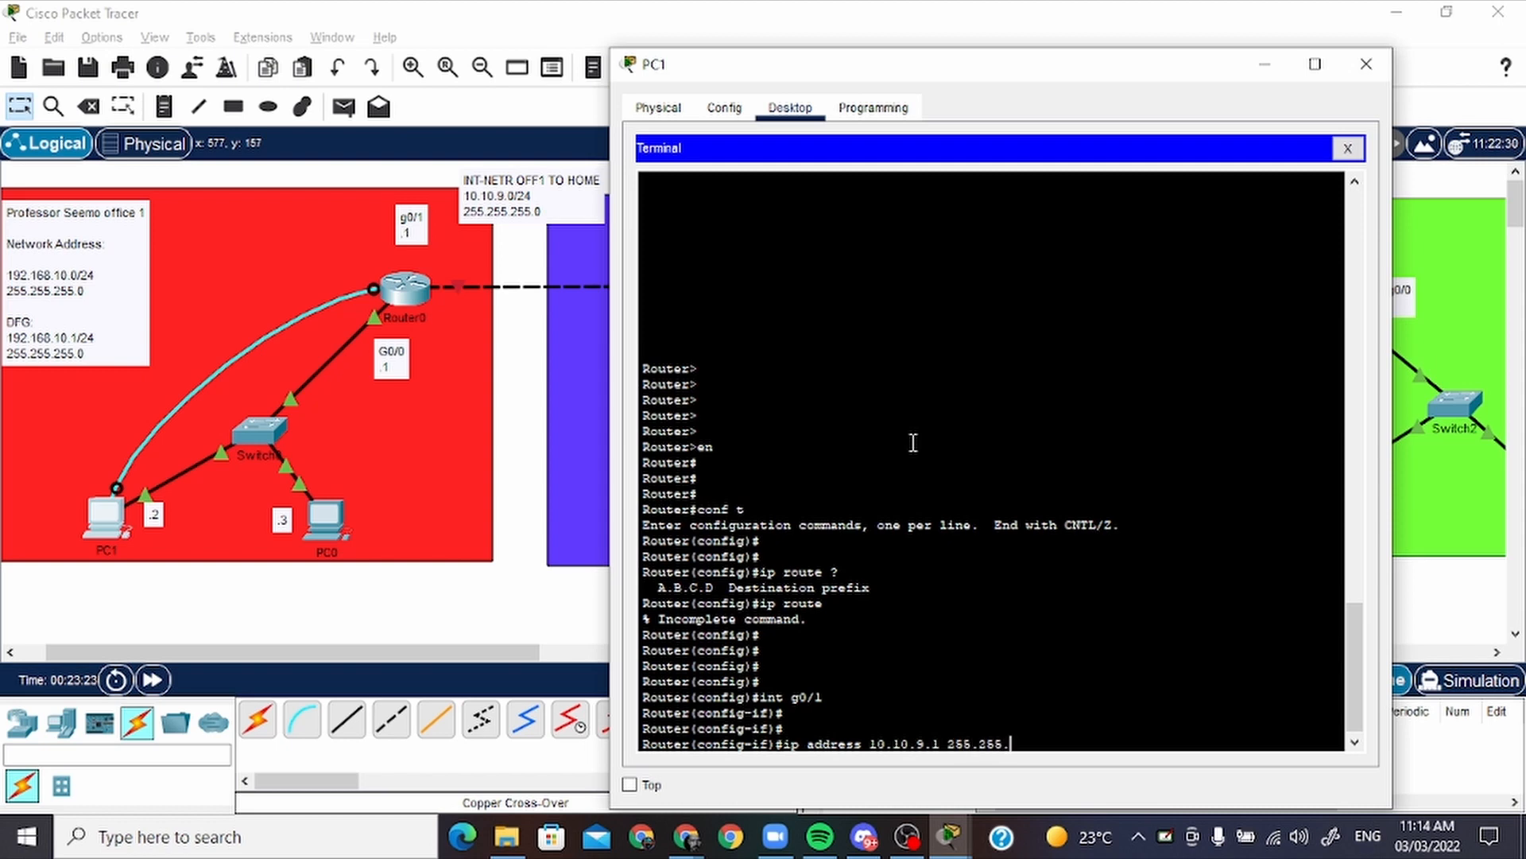
text(255.0)
key(Return)
Bring up Router0's g0/1 interface with "no shutdown"
text(no shu)
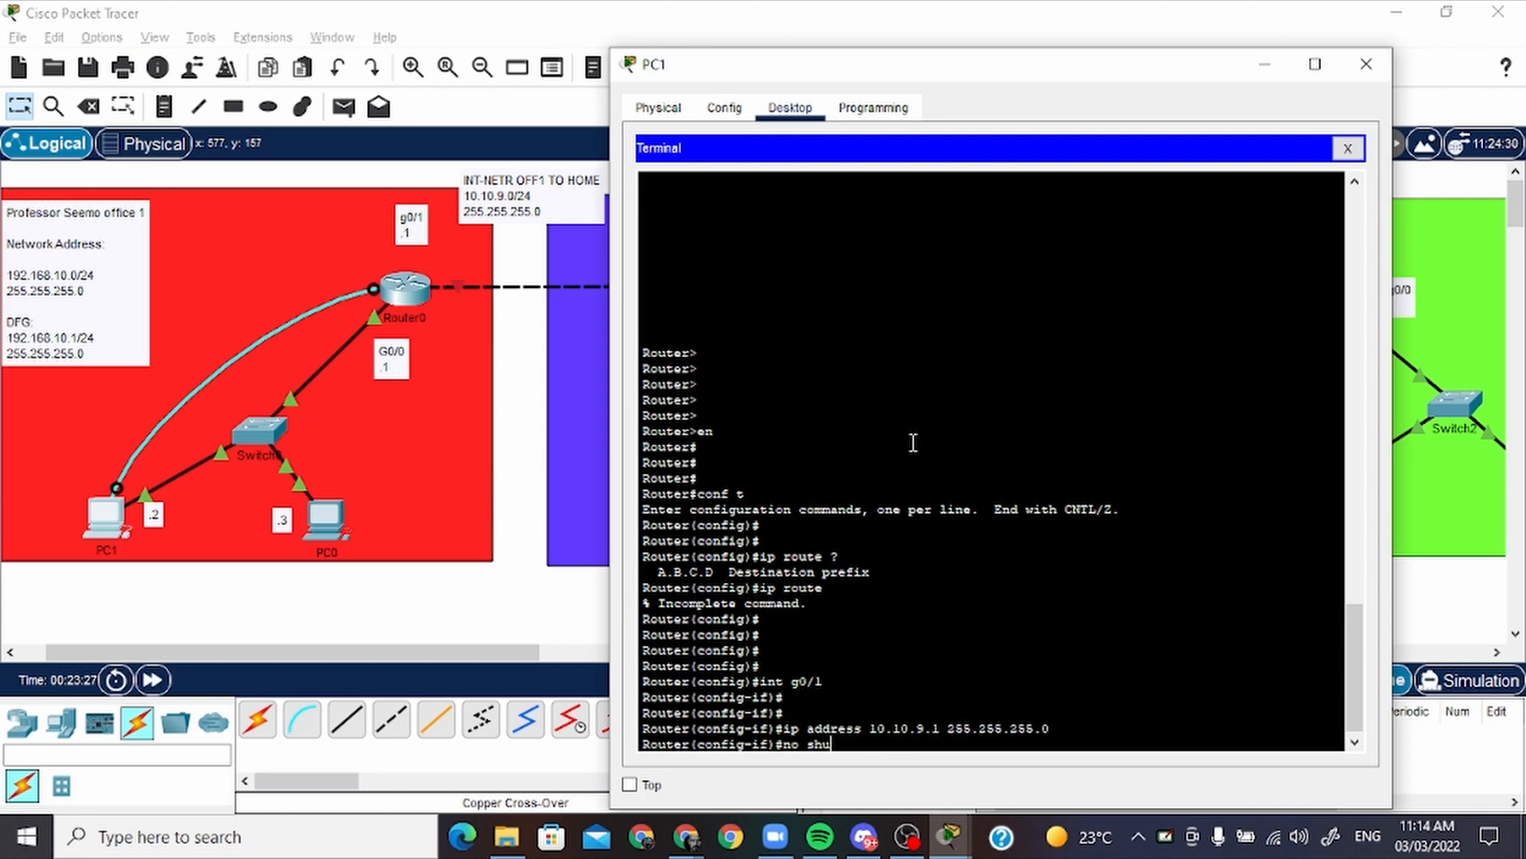
text(tdown)
key(Return)
key(Return)
key(Return)
key(Return)
key(Return)
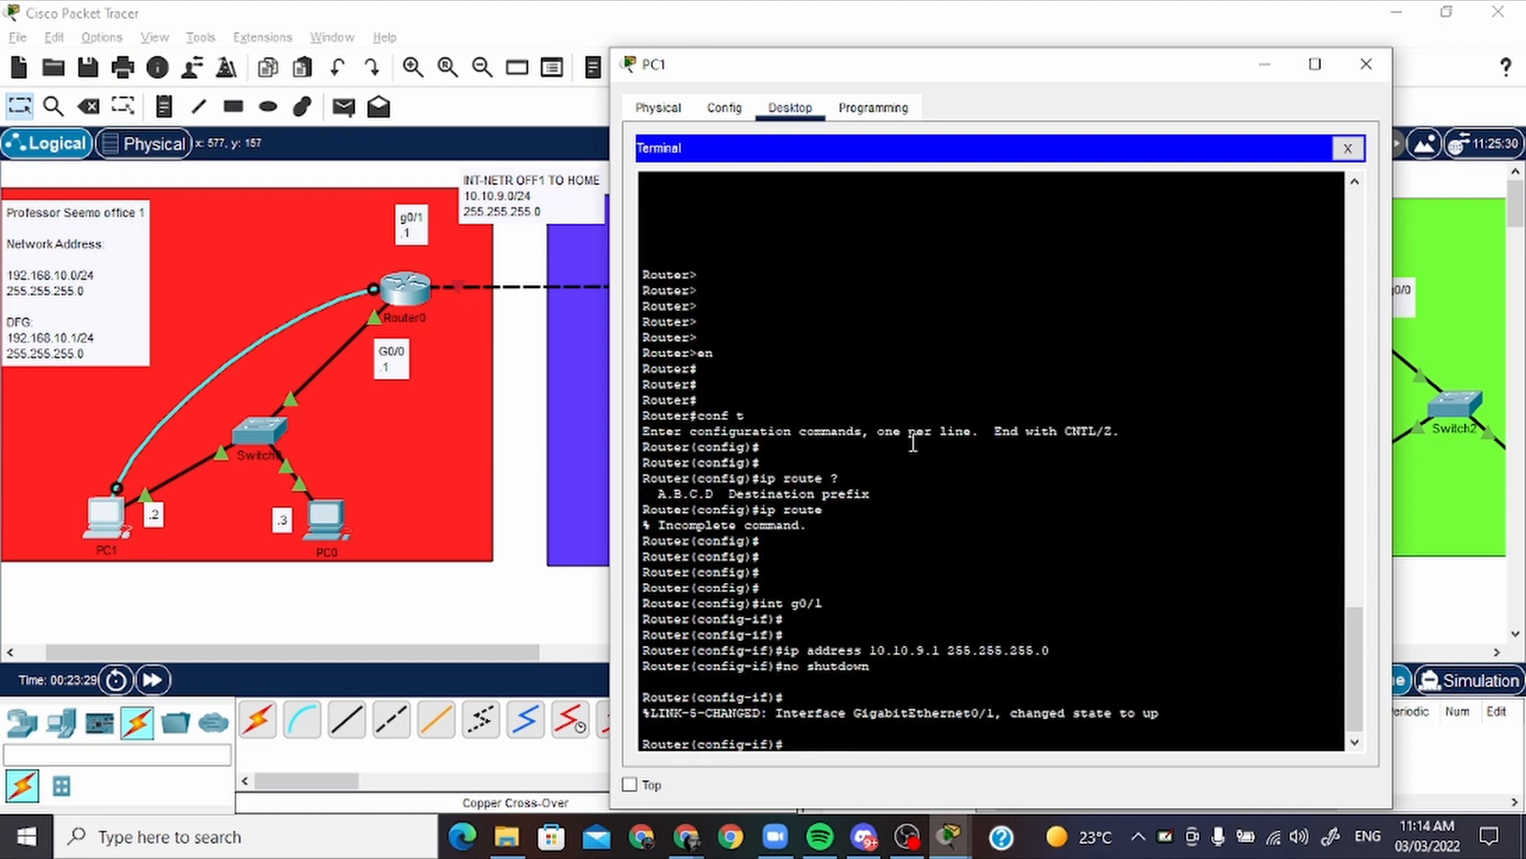
Open PC2's terminal session with Router1 and wake the console to the user prompt
key(alt+Tab)
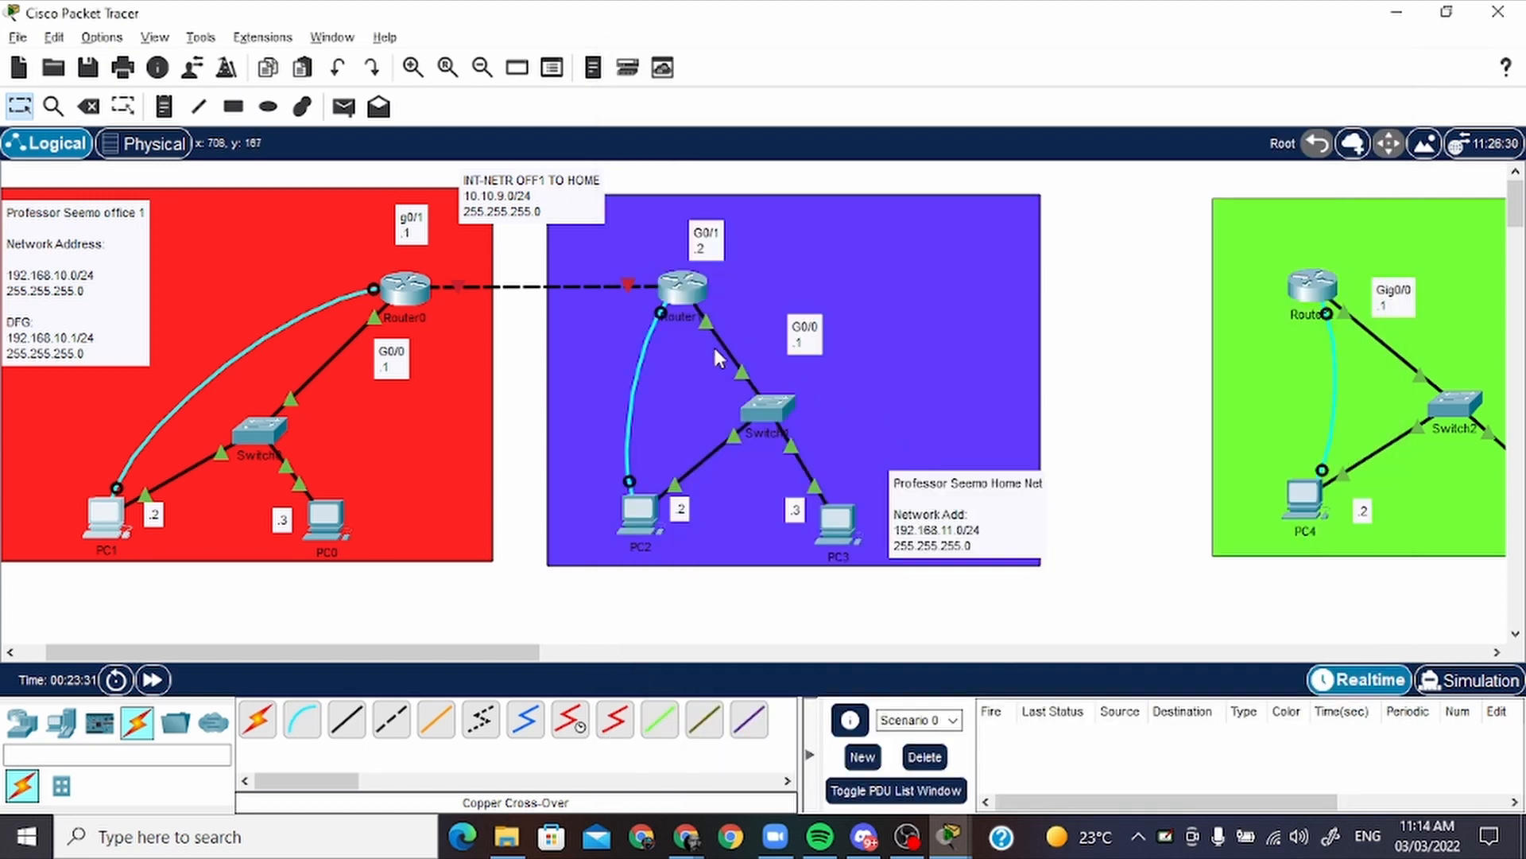
click(638, 506)
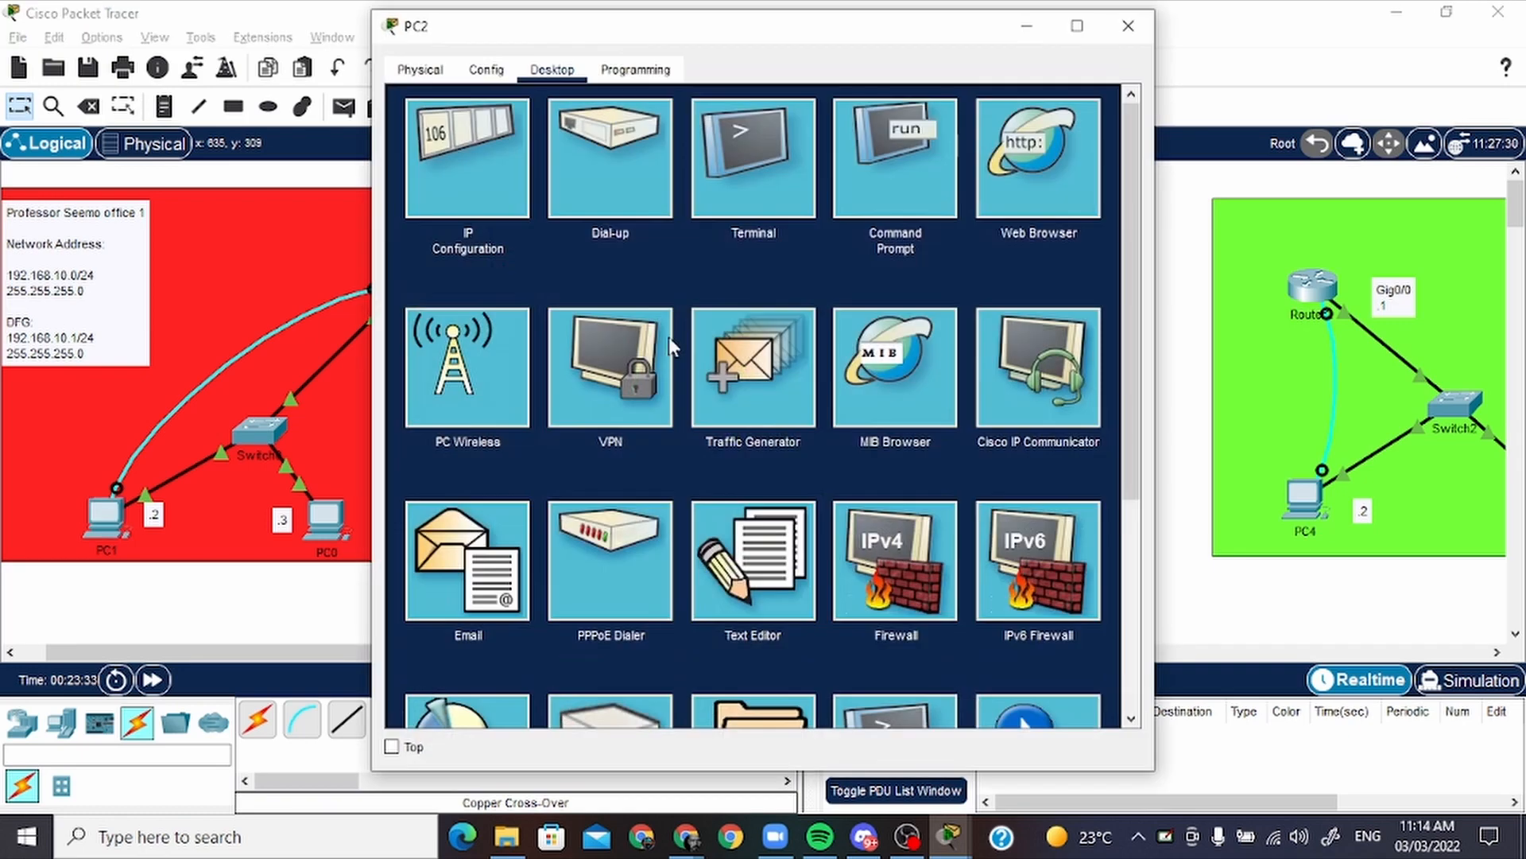
click(776, 187)
click(1069, 317)
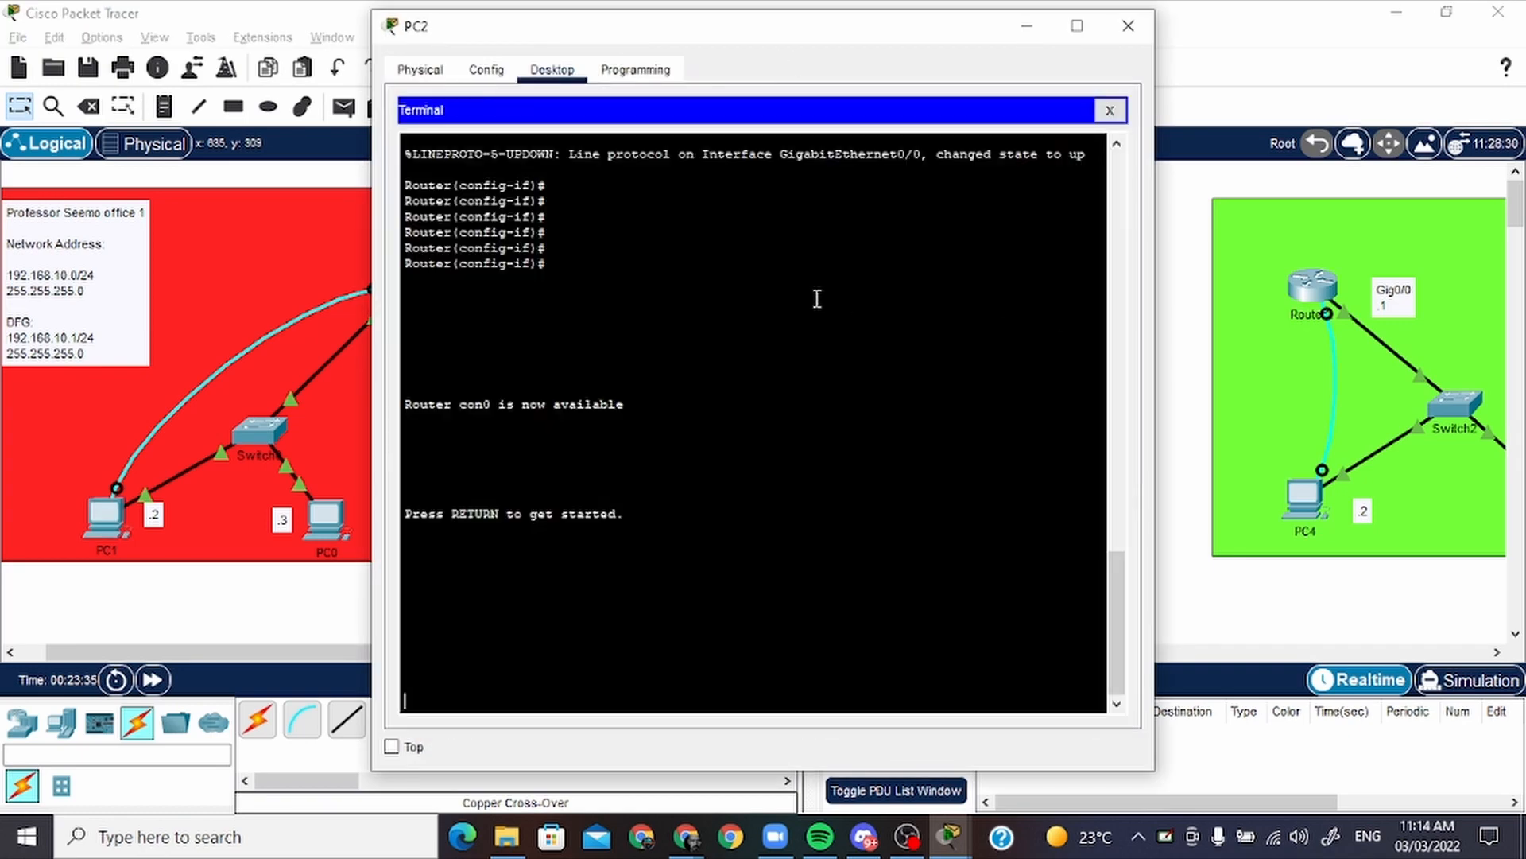
key(Return)
key(Return)
key(Return)
key(Return)
key(Return)
Enter privileged mode with "en" and global configuration mode with "conf t" on Router1
text(en)
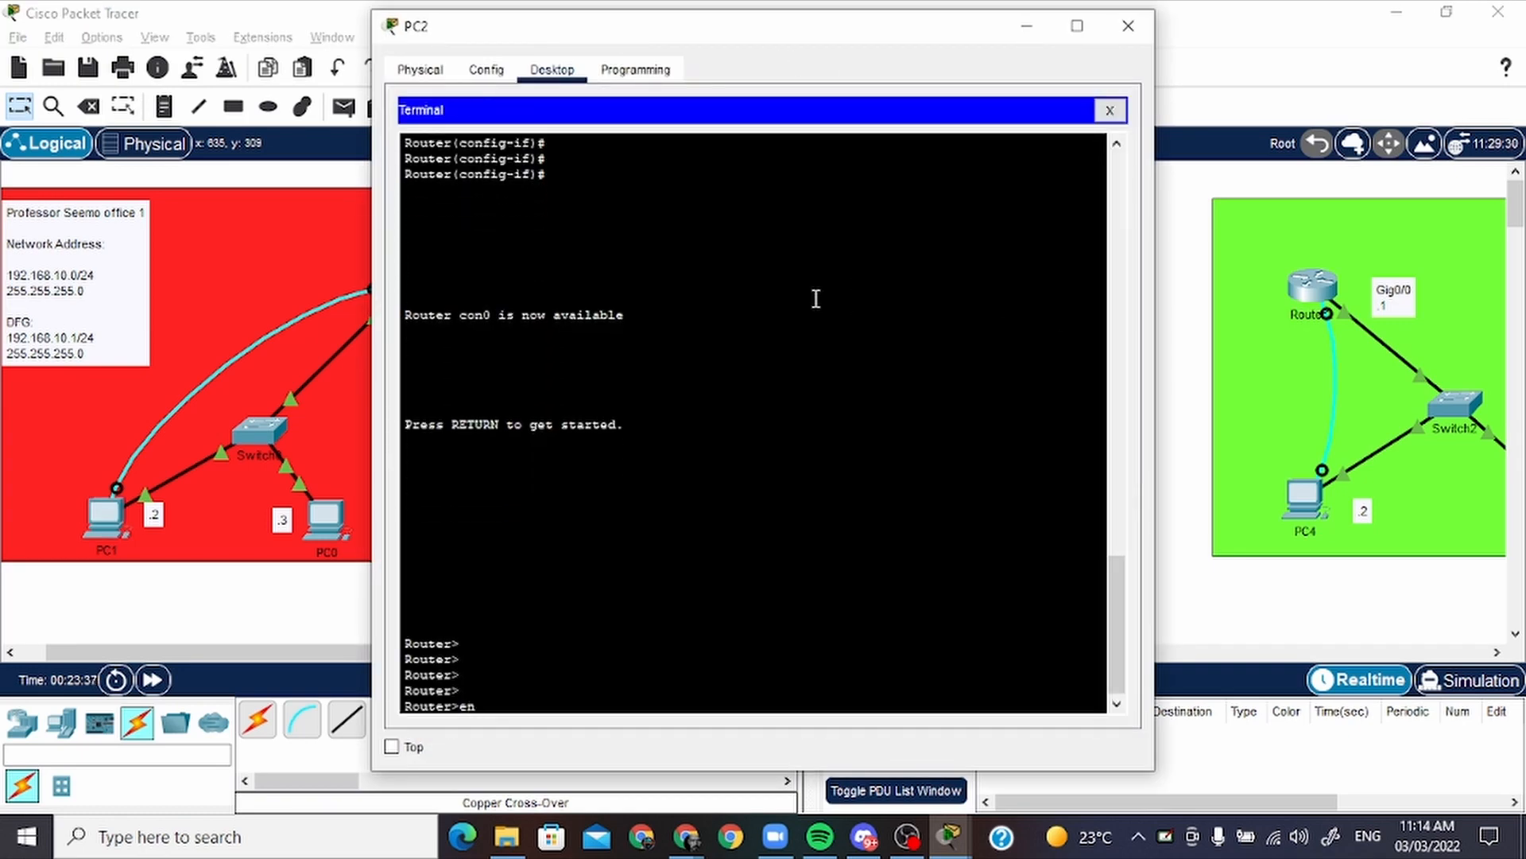
key(Return)
key(Return)
key(Return)
text(conf t)
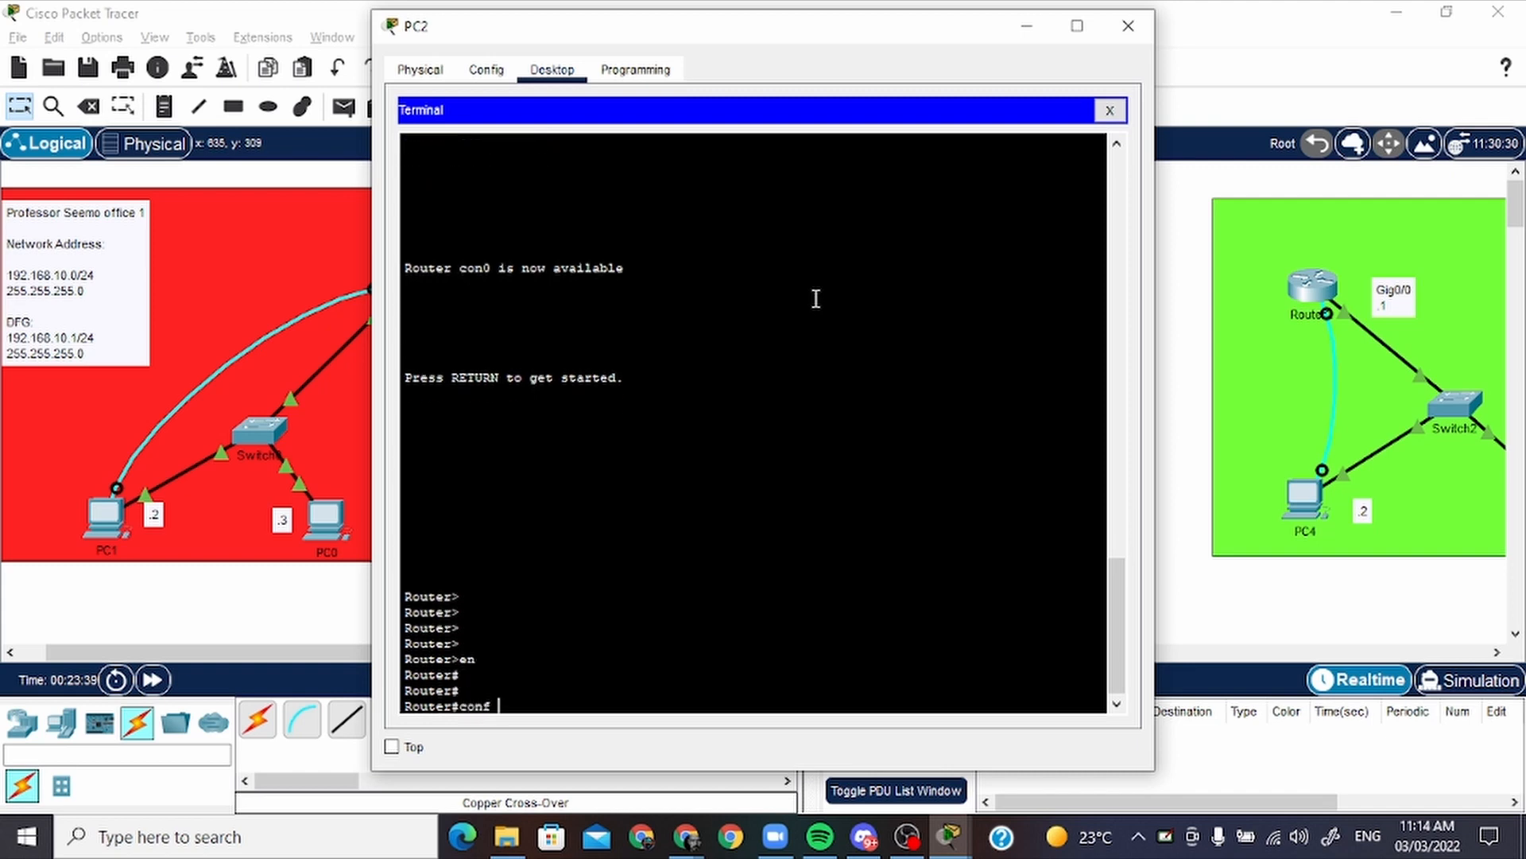
key(Return)
key(Return)
key(Return)
Enter configuration mode for Router1's GigabitEthernet0/1 interface with "int g0/1"
key(BackSpace)
key(BackSpace)
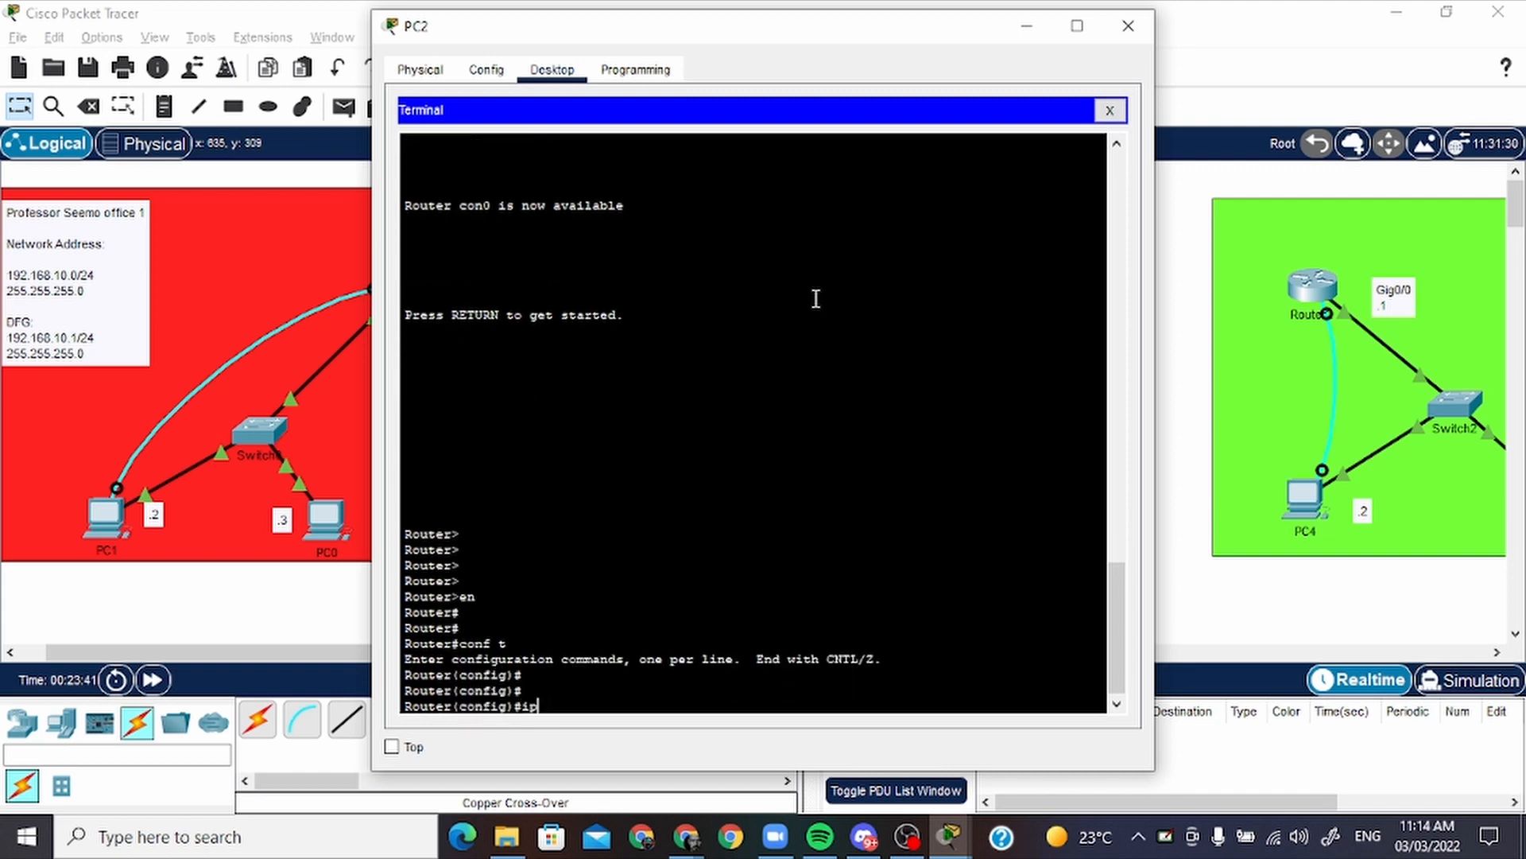
text(int g0/1)
key(Return)
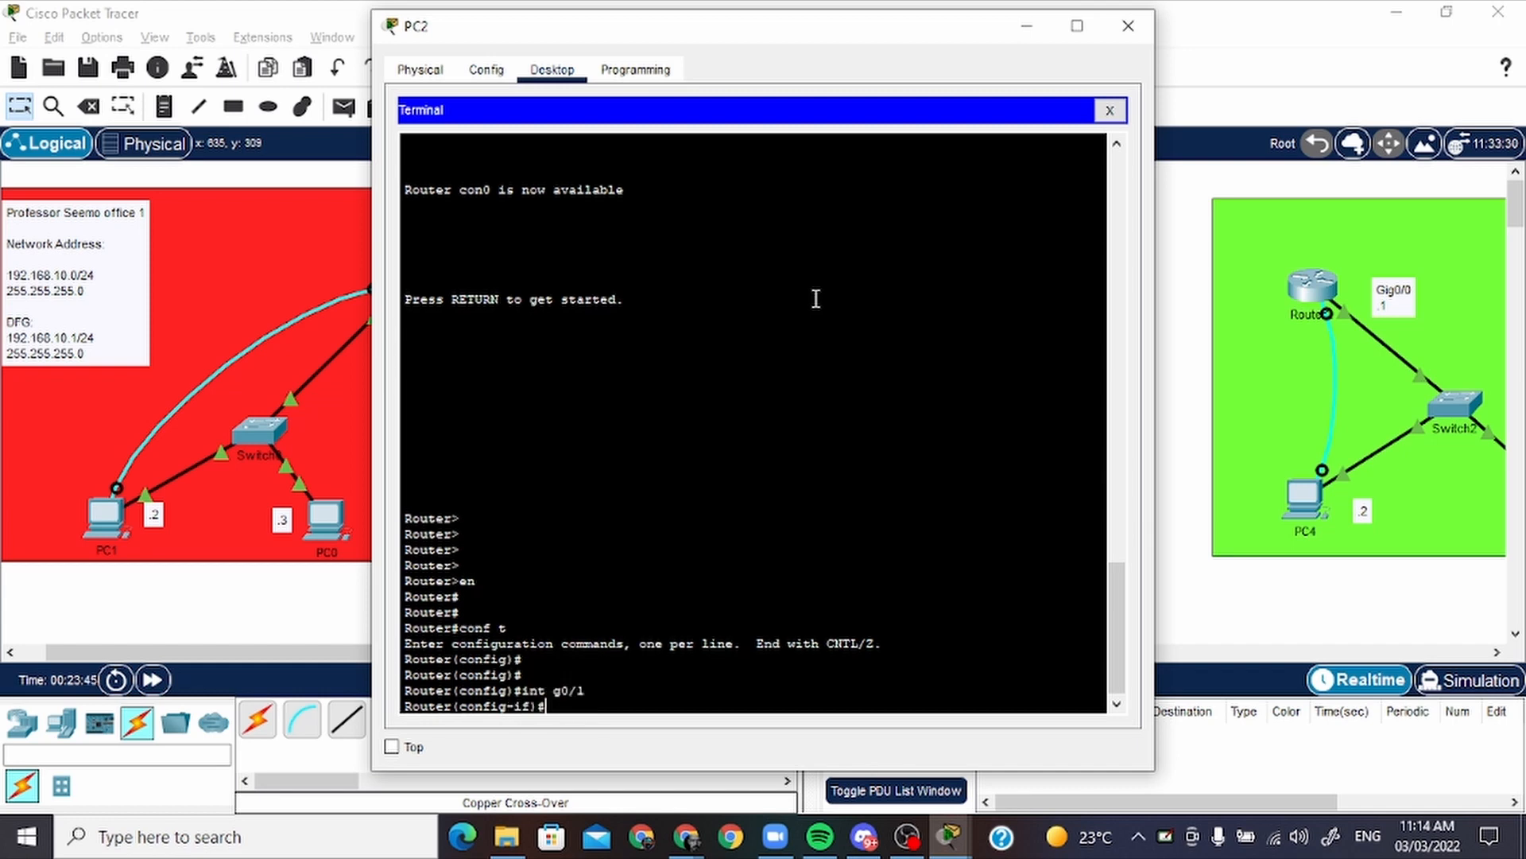
key(Return)
key(Return)
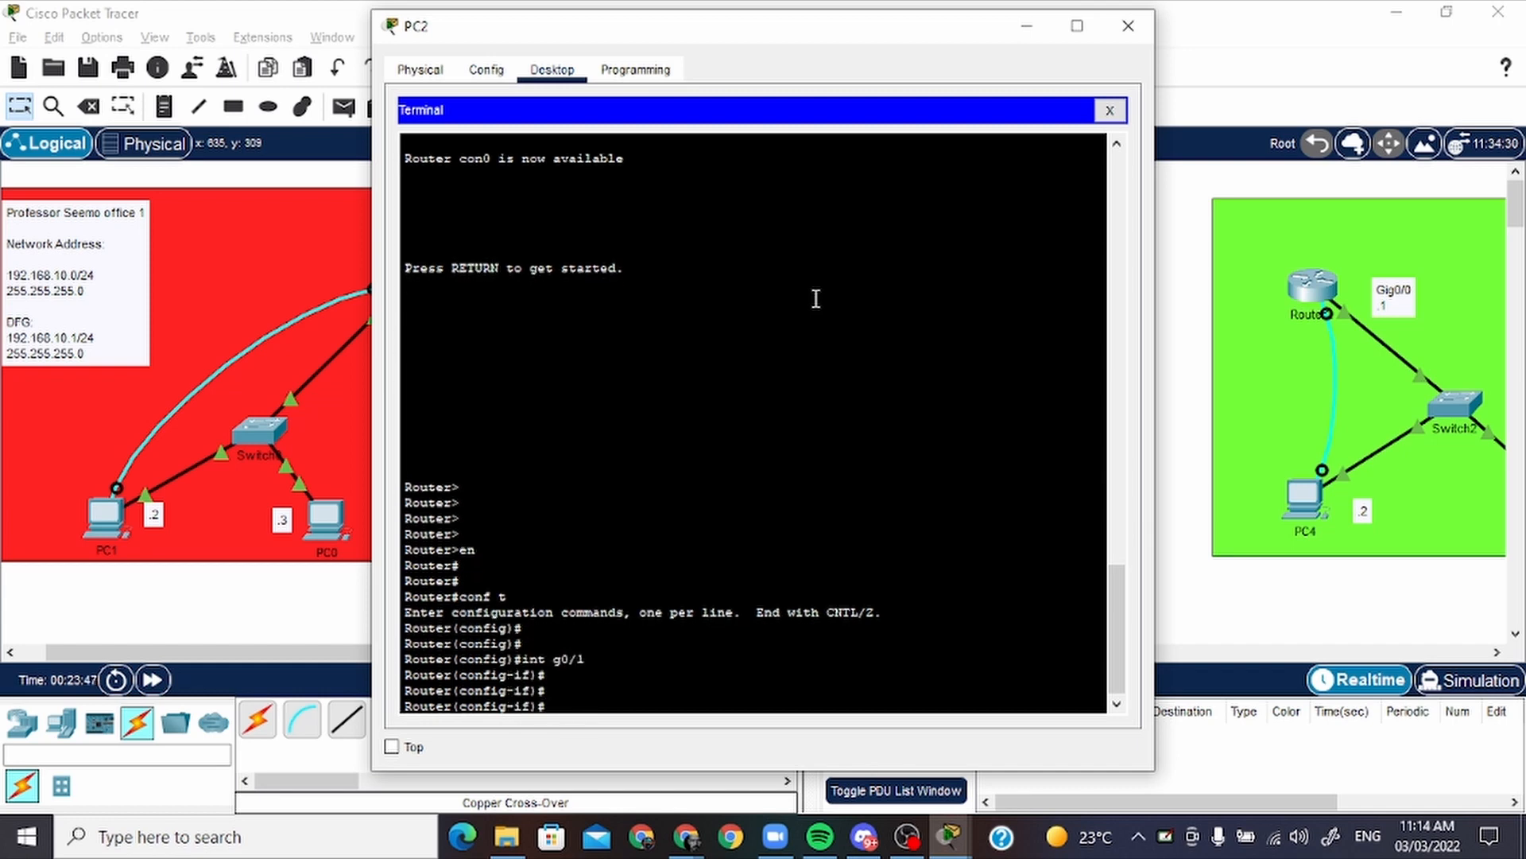
Assign the address 10.10.9.2 with mask 255.255.255.0 to Router1's g0/1 interface
text(ip address 10.10.9.2 2)
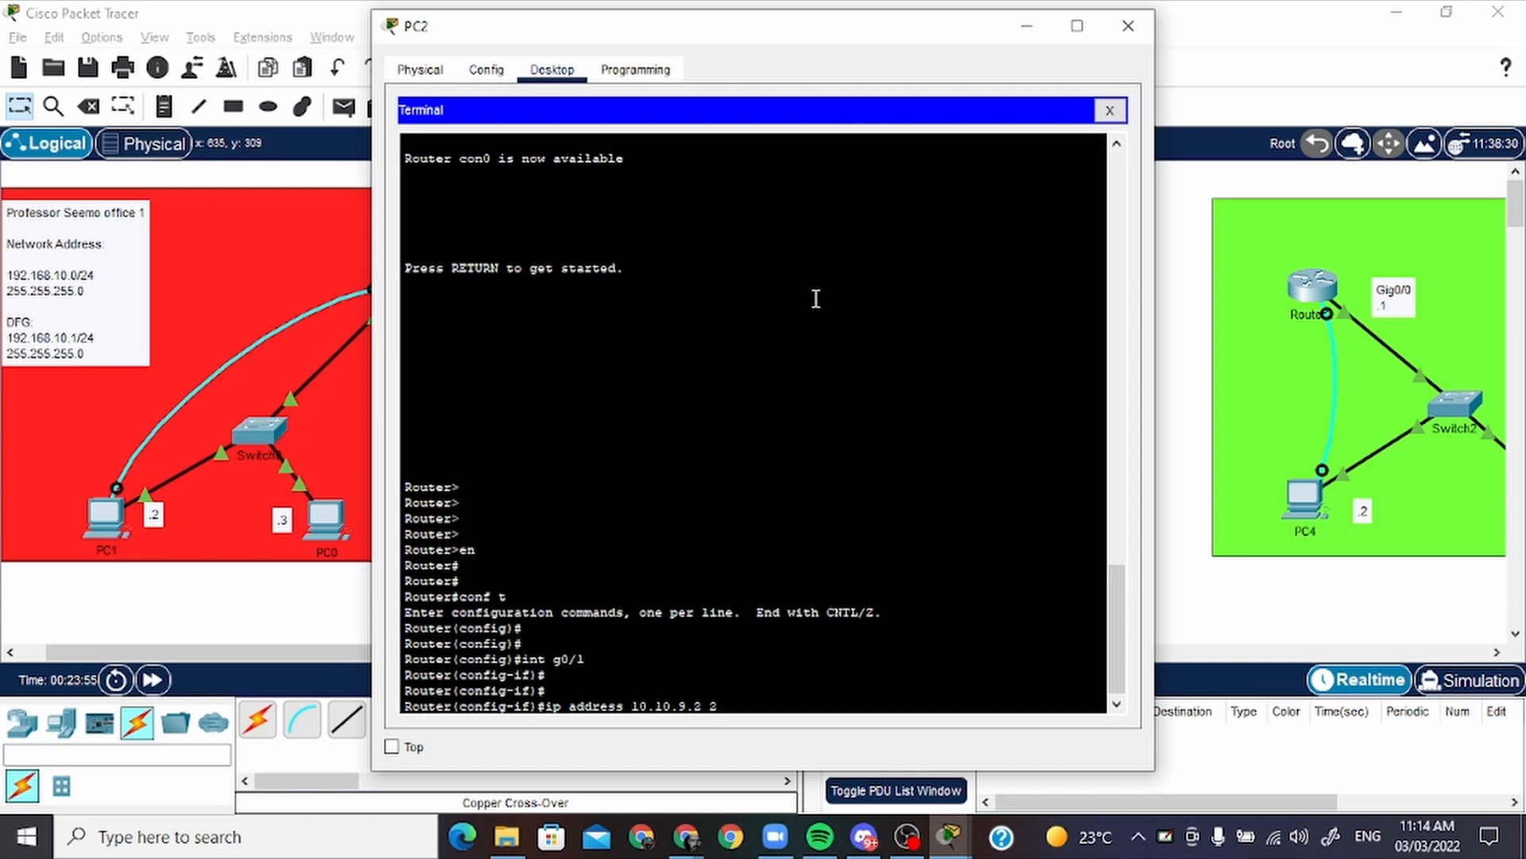
key(BackSpace)
key(BackSpace)
text(55.255.255.0)
key(Return)
key(Return)
key(Return)
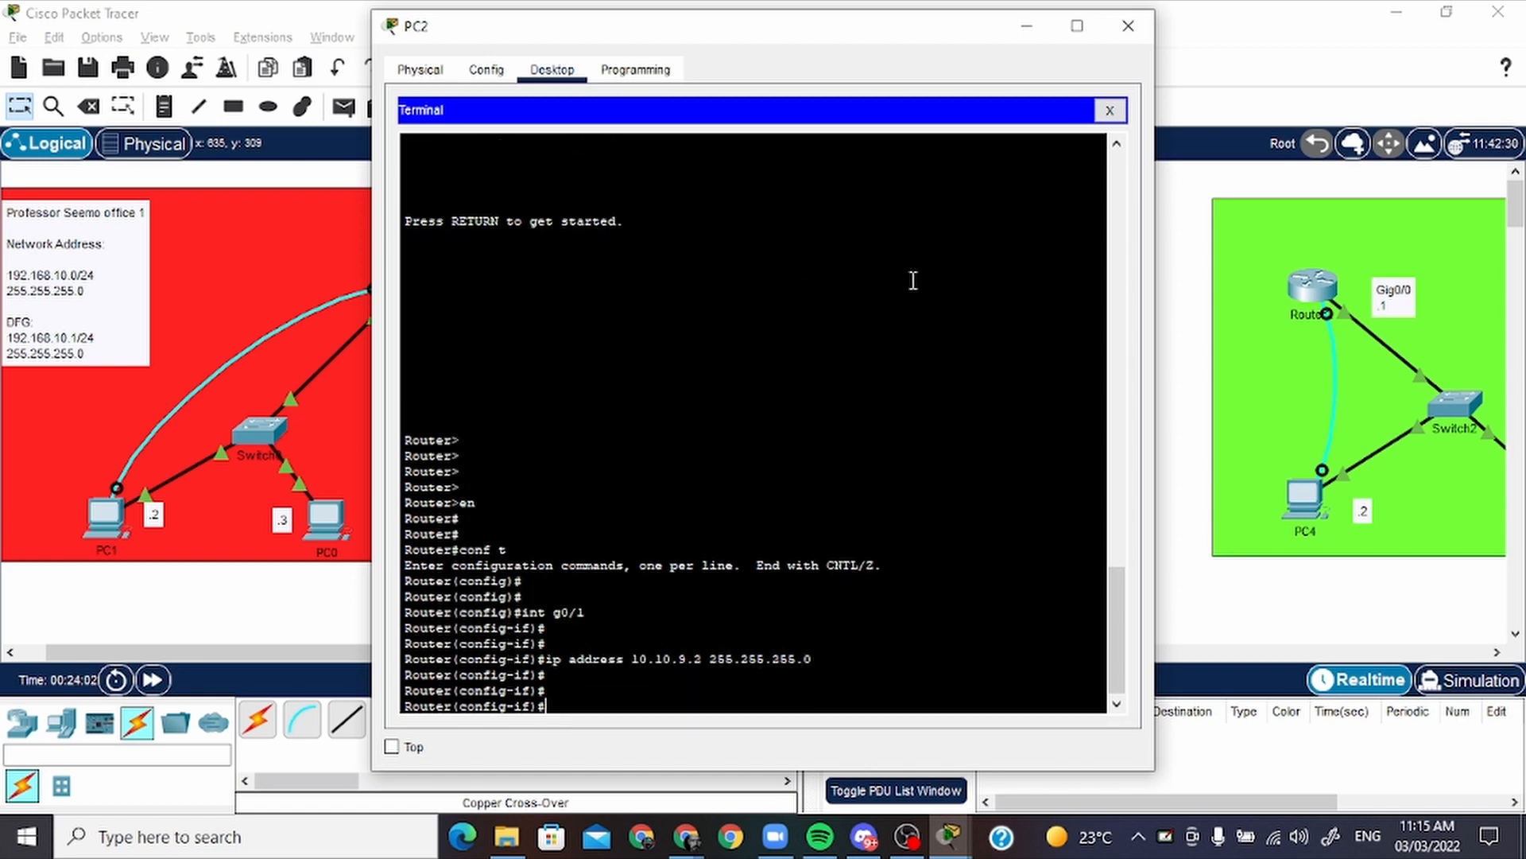
Bring up Router1's g0/1 interface with "no shutdown"
text(no shutdown)
key(Return)
key(Return)
key(Return)
key(Return)
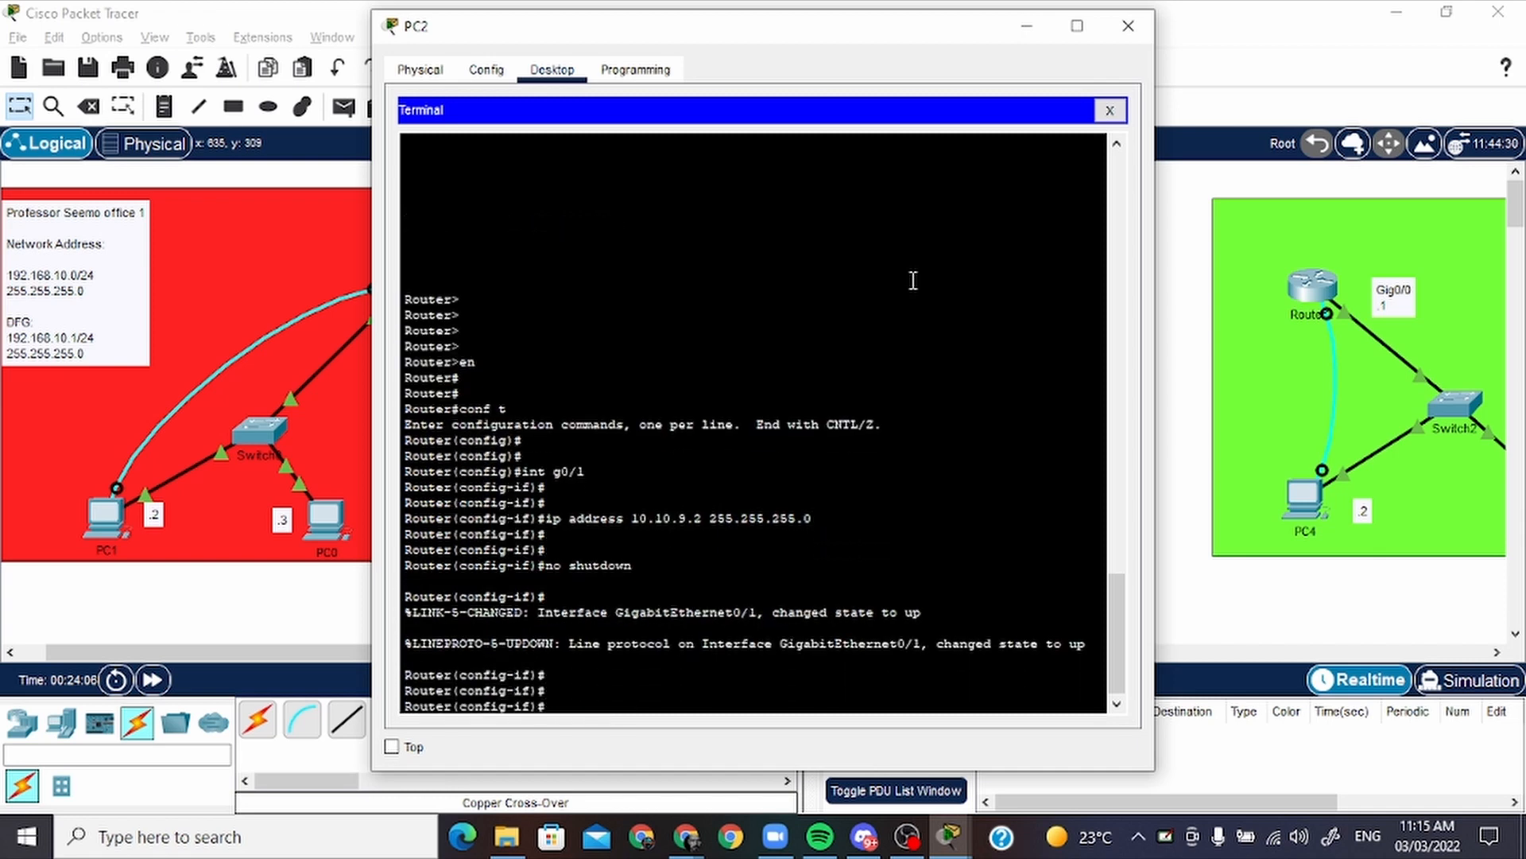
Minimize PC2's window, fast-forward the simulation time, and test the new link with a simple PDU from Router0 to Router1
click(1027, 26)
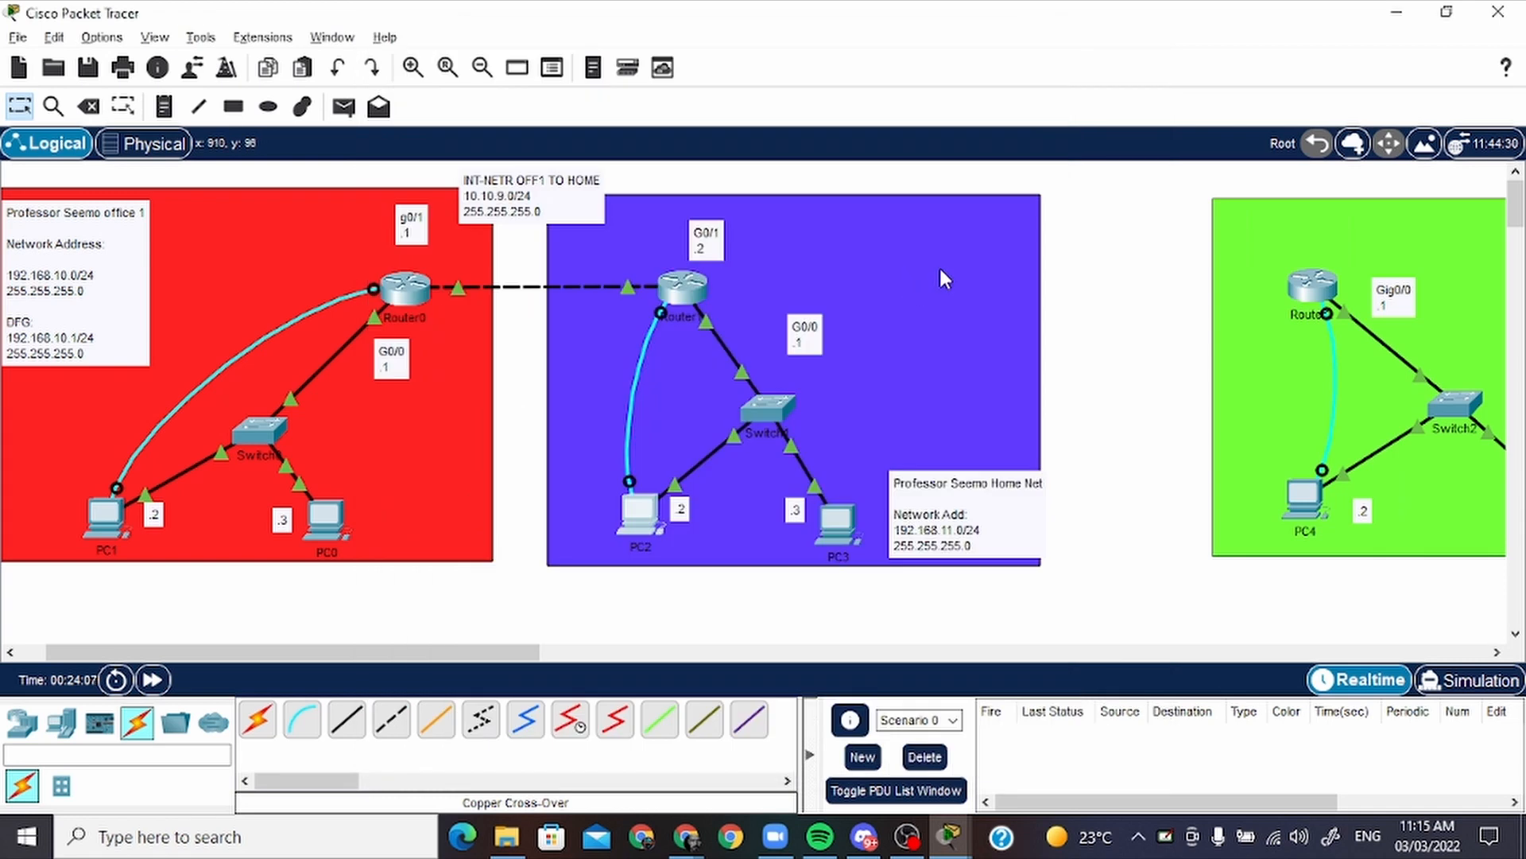
click(155, 680)
click(343, 106)
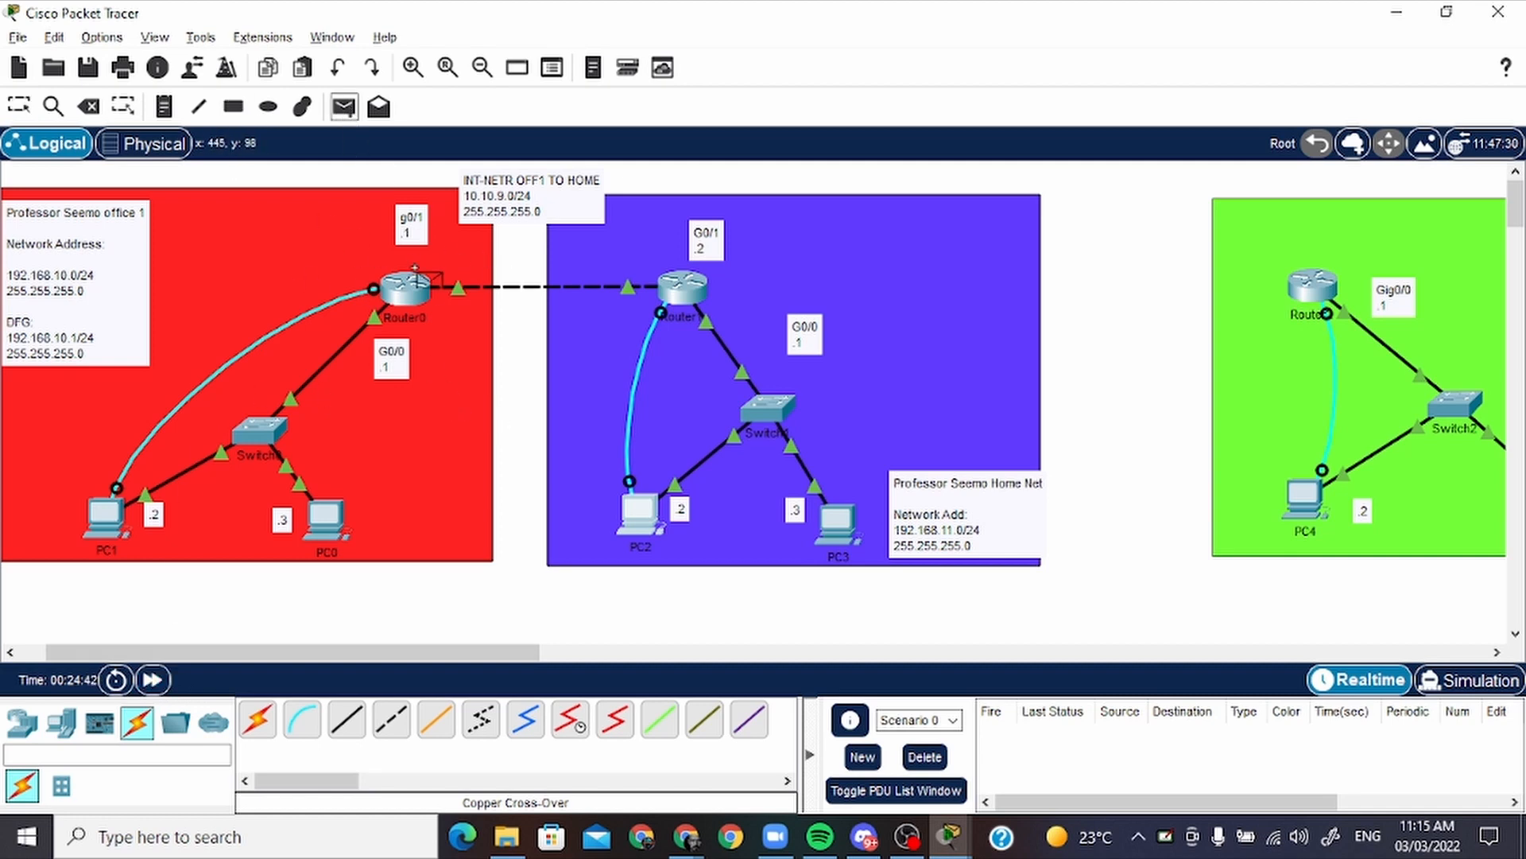
click(414, 278)
click(682, 288)
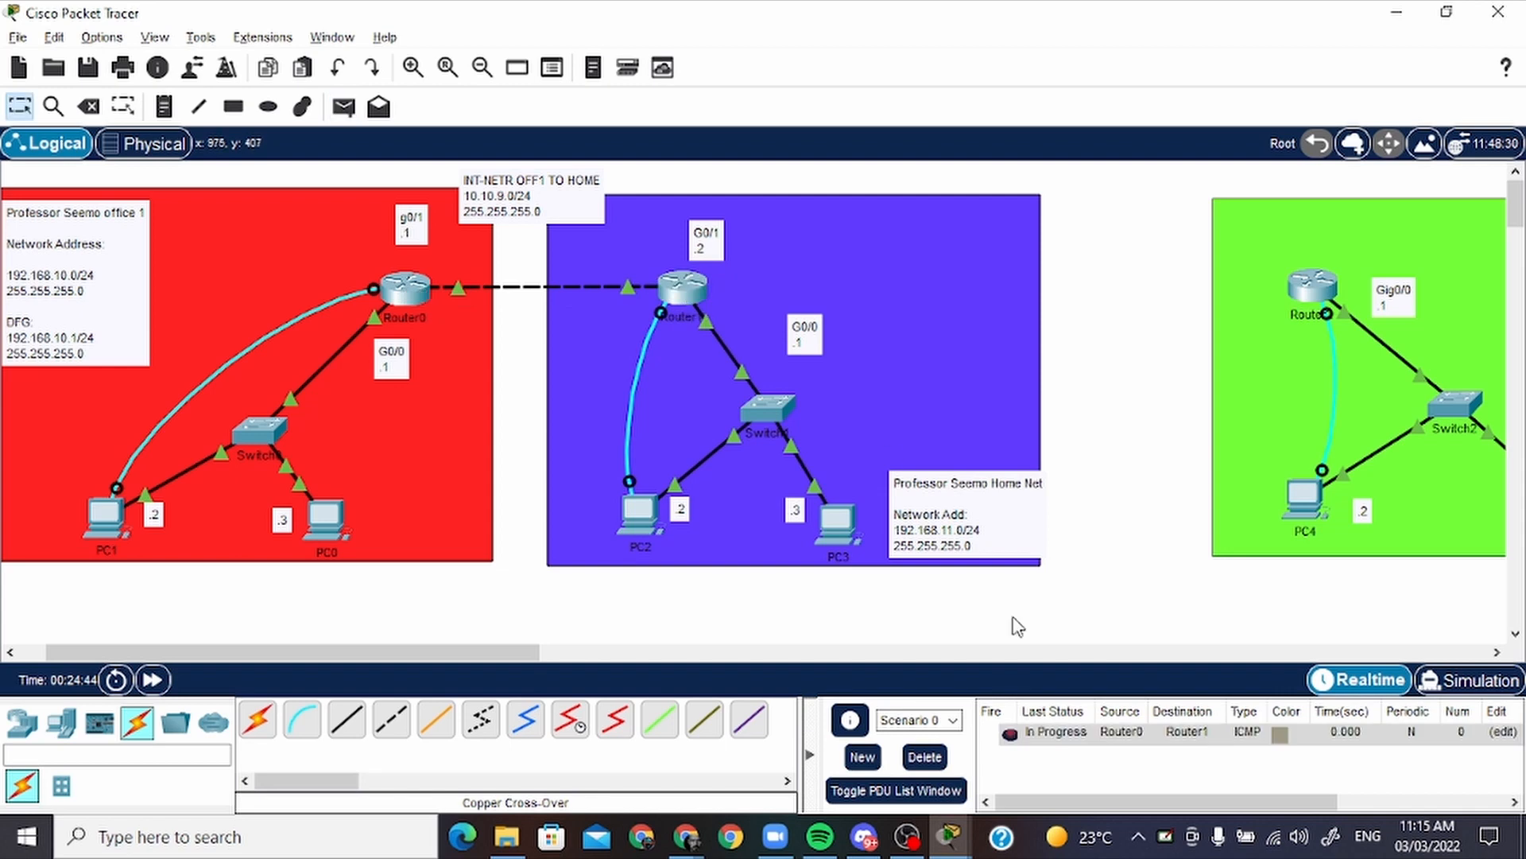
click(1012, 735)
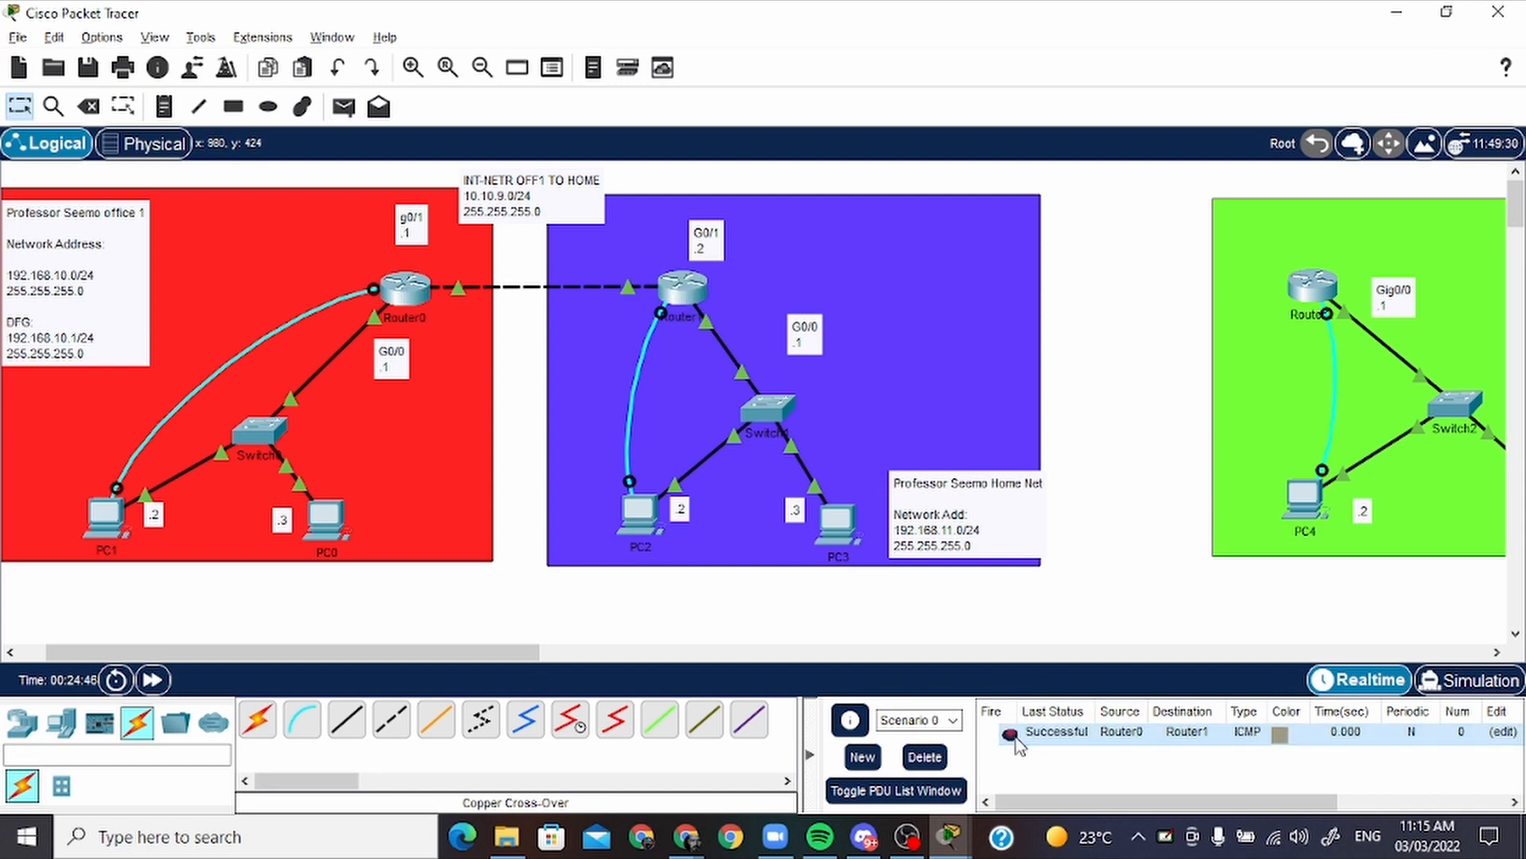
Test the link in reverse with a simple PDU from Router1 to Router0, and delete the test scenario
click(343, 107)
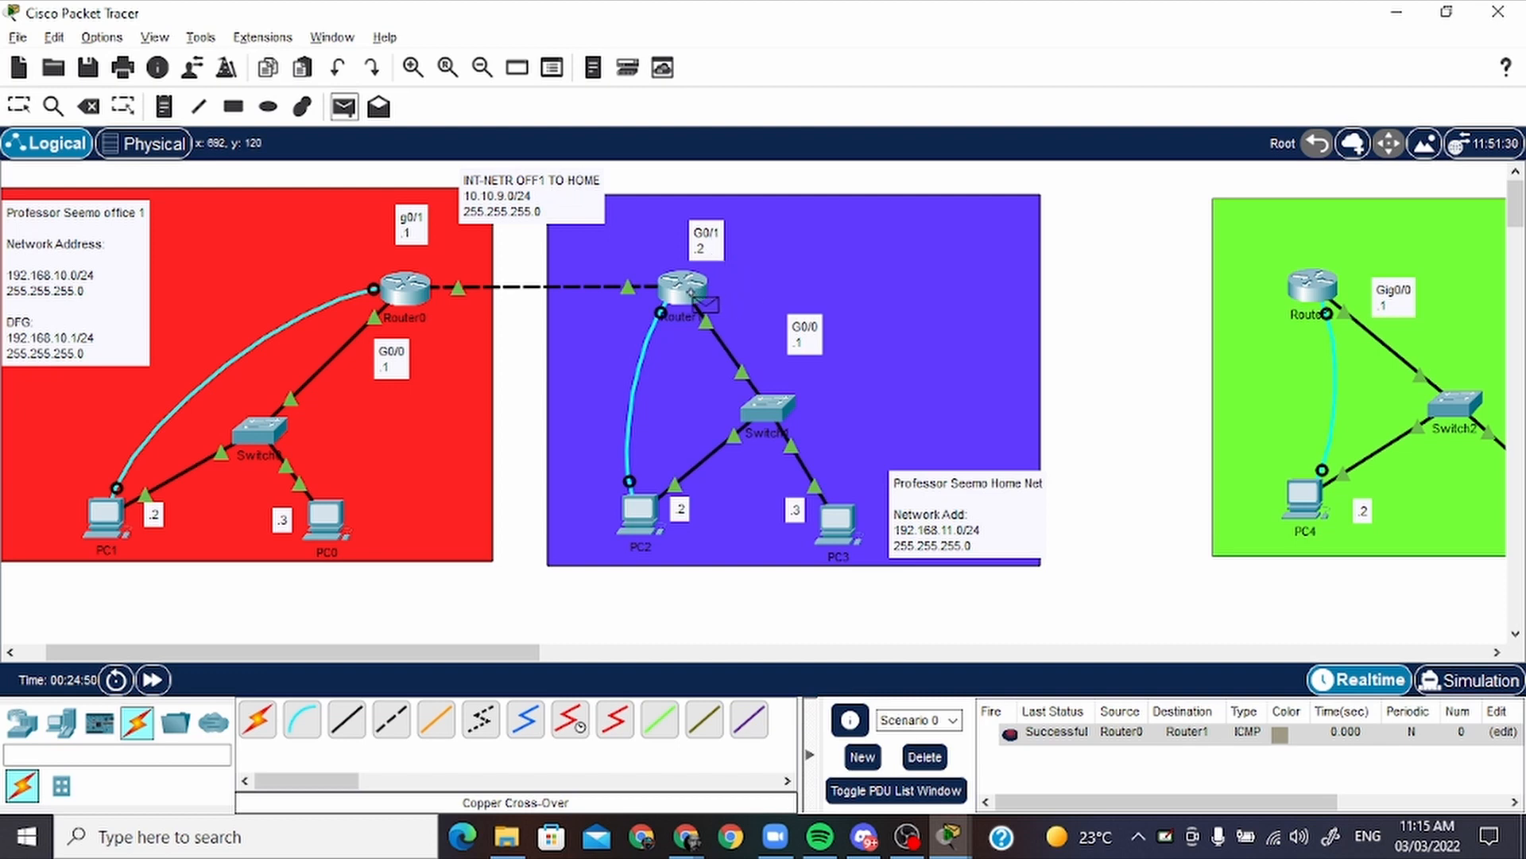
click(688, 291)
click(414, 295)
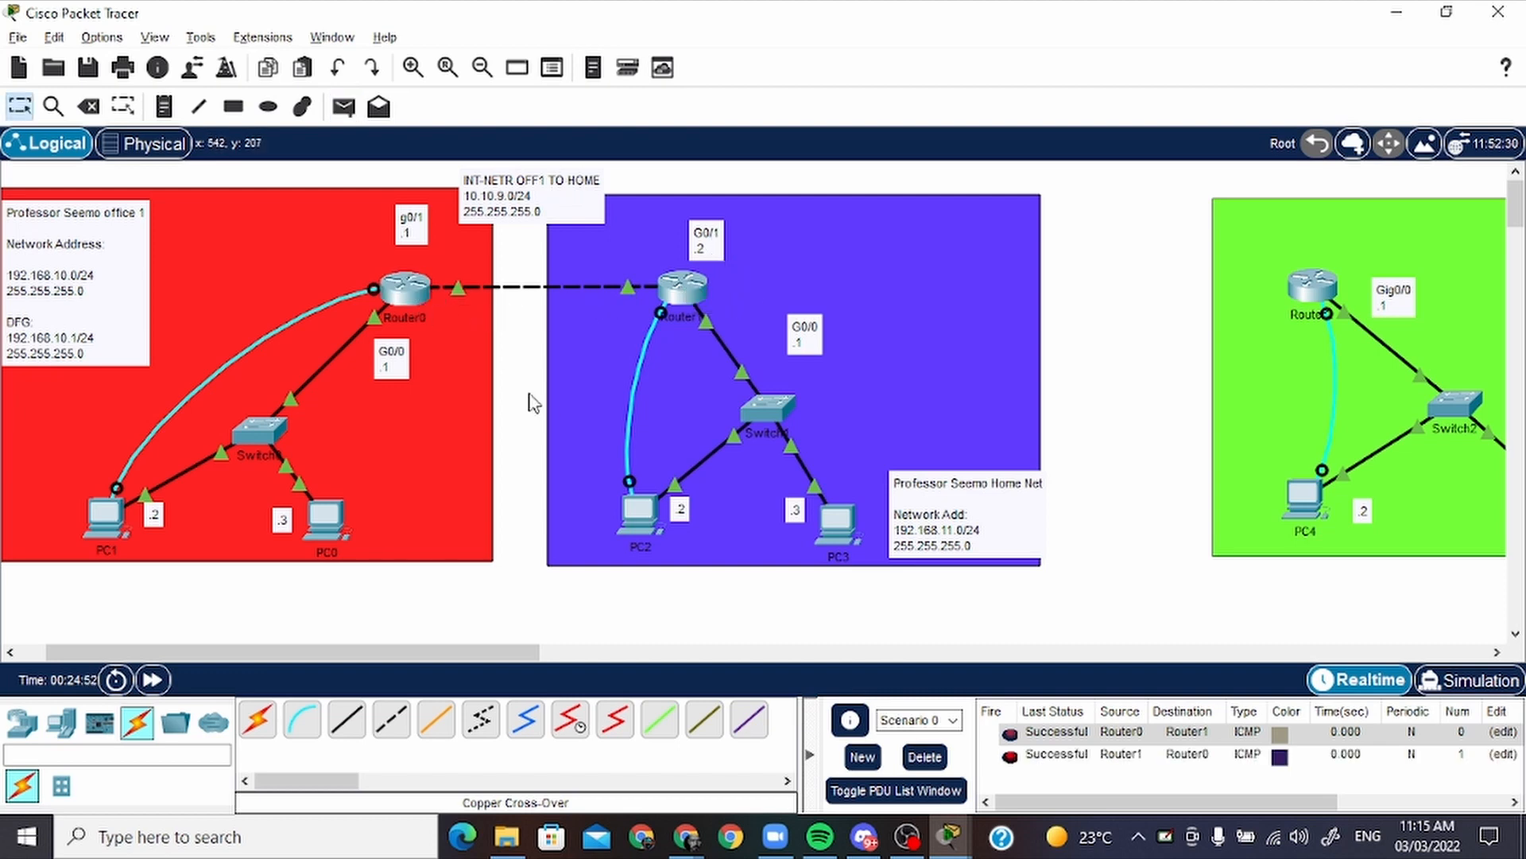
click(935, 757)
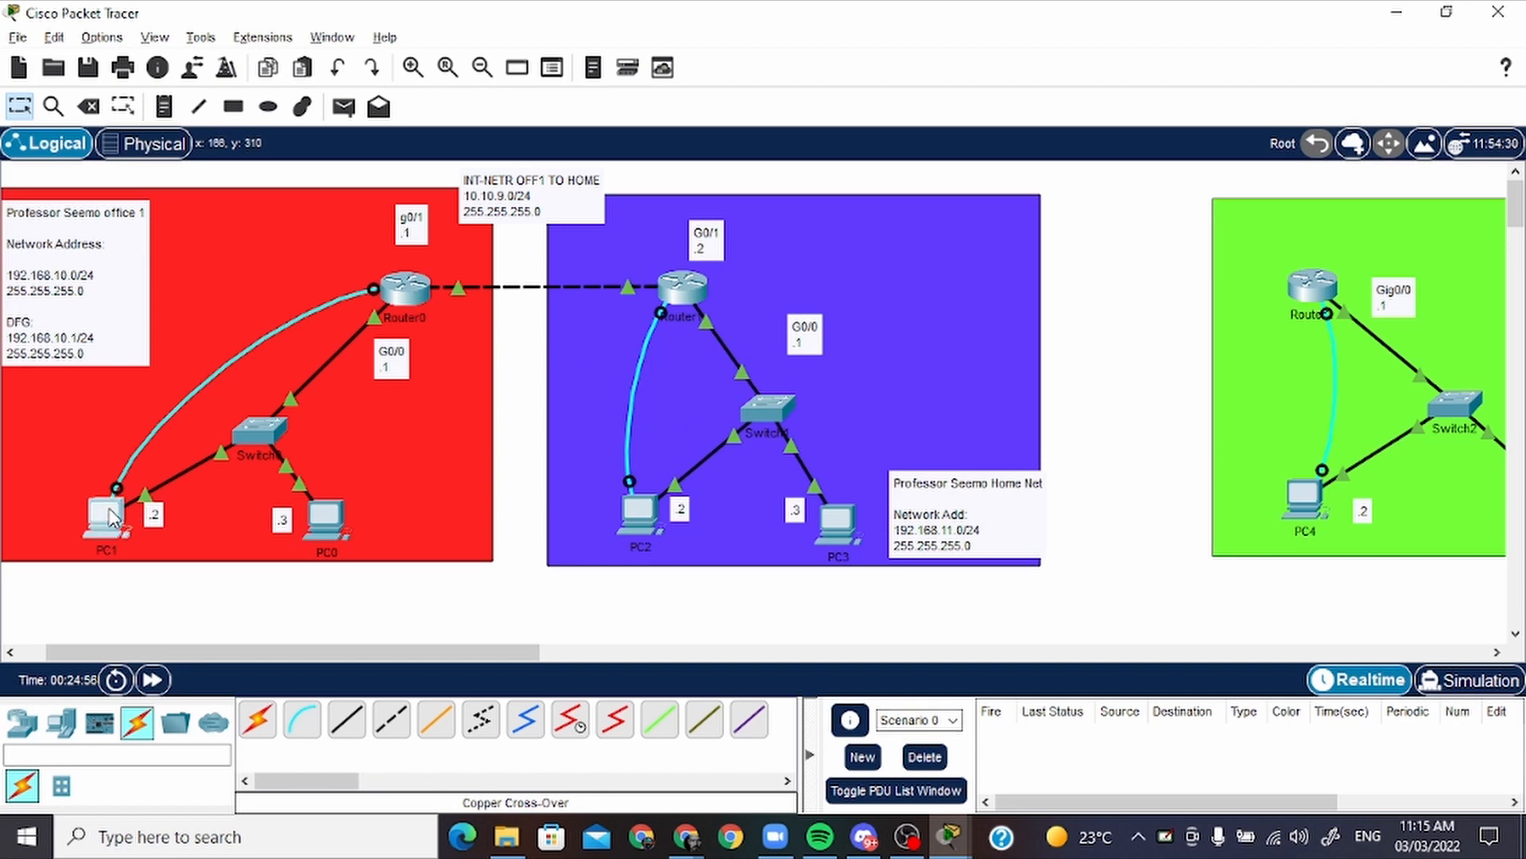
Return to PC1's terminal session with Router0 and leave interface configuration mode with "end"
click(106, 515)
key(Return)
key(Return)
key(Return)
key(Return)
key(Return)
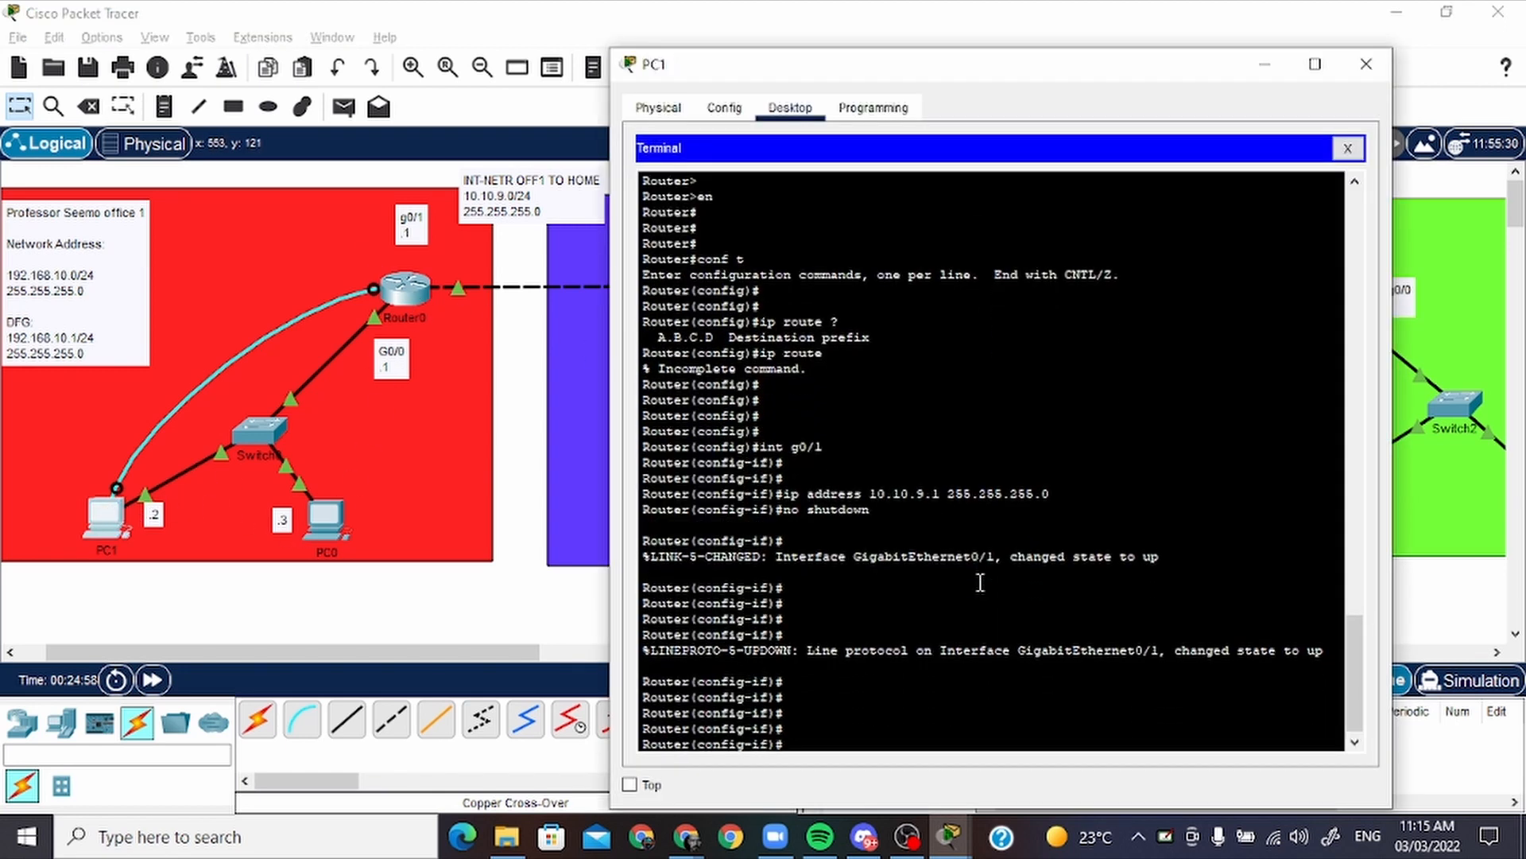
text(end)
key(Return)
key(Return)
key(Return)
key(Return)
key(Return)
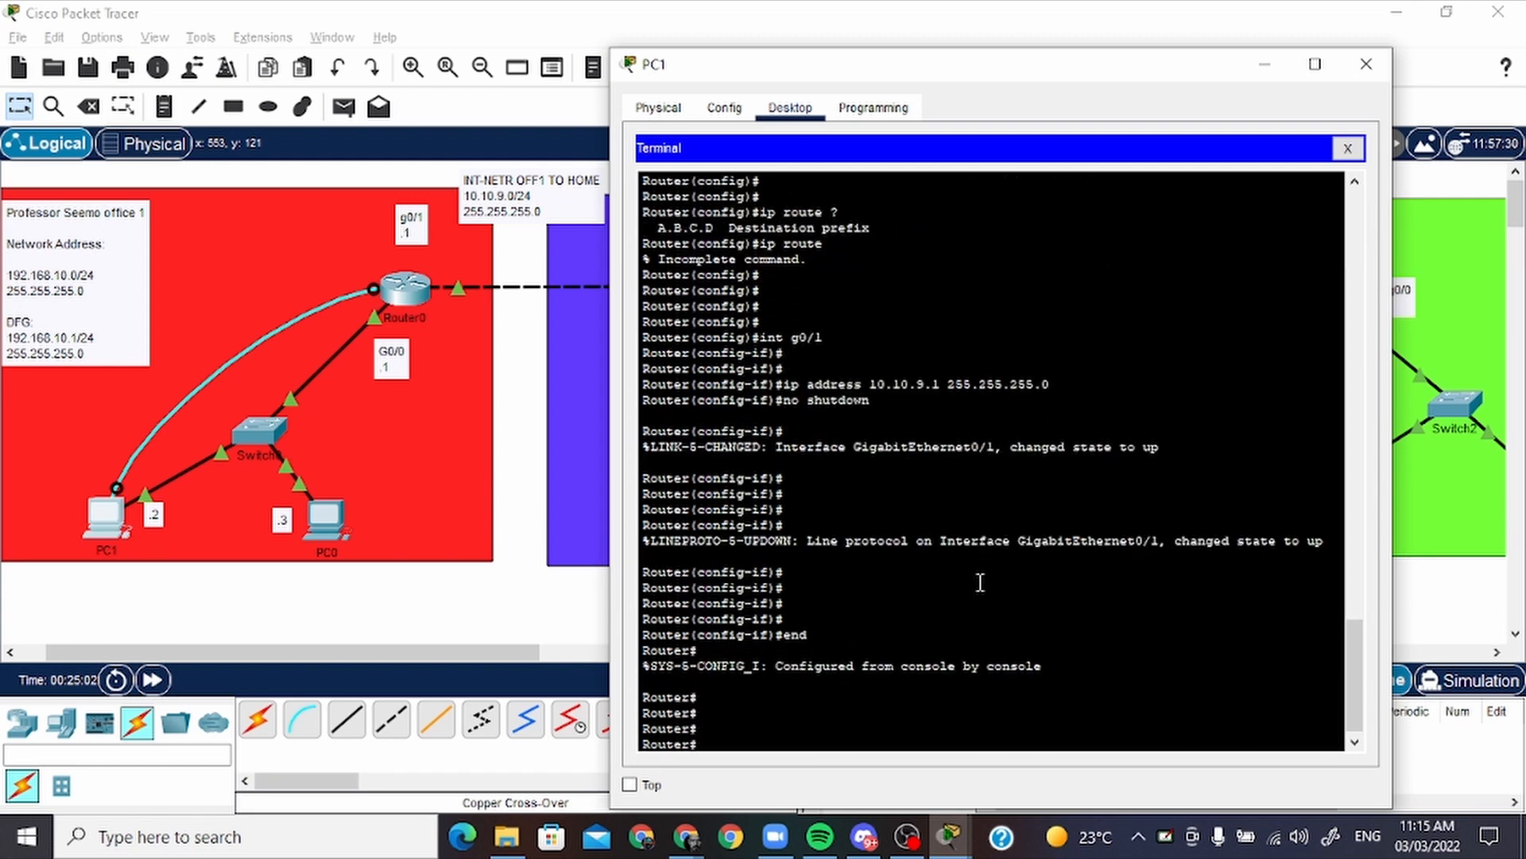
Re-enter global configuration mode on Router0 with "conf t"
text(conf t)
key(Return)
key(Return)
key(Return)
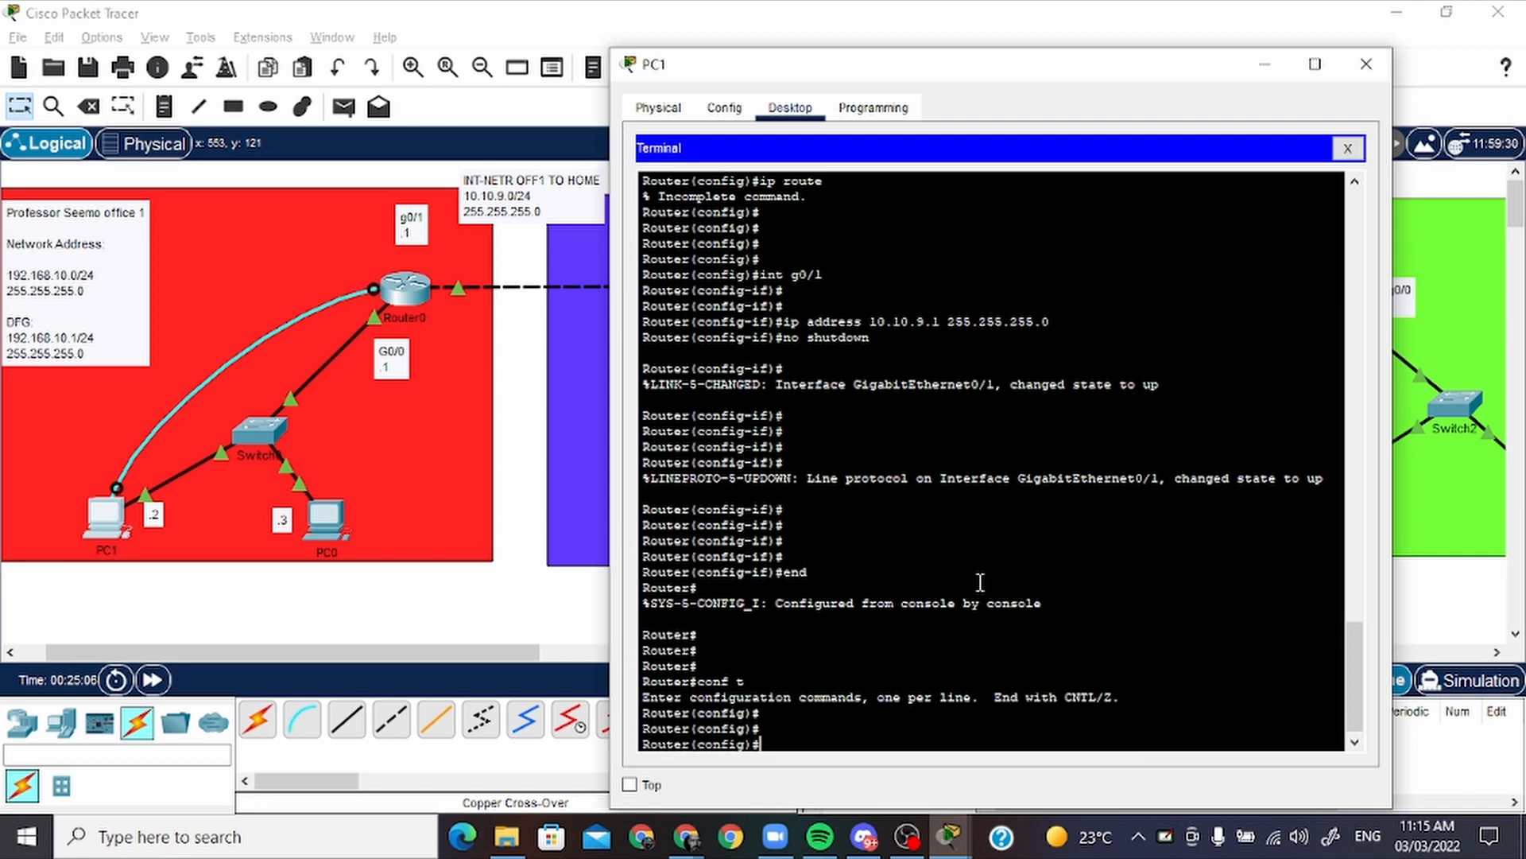
Begin a static route on Router0 with "ip route 192.168.11.0 255.255.255.0", moving PC1's window to consult the home network's address
text(ip ro)
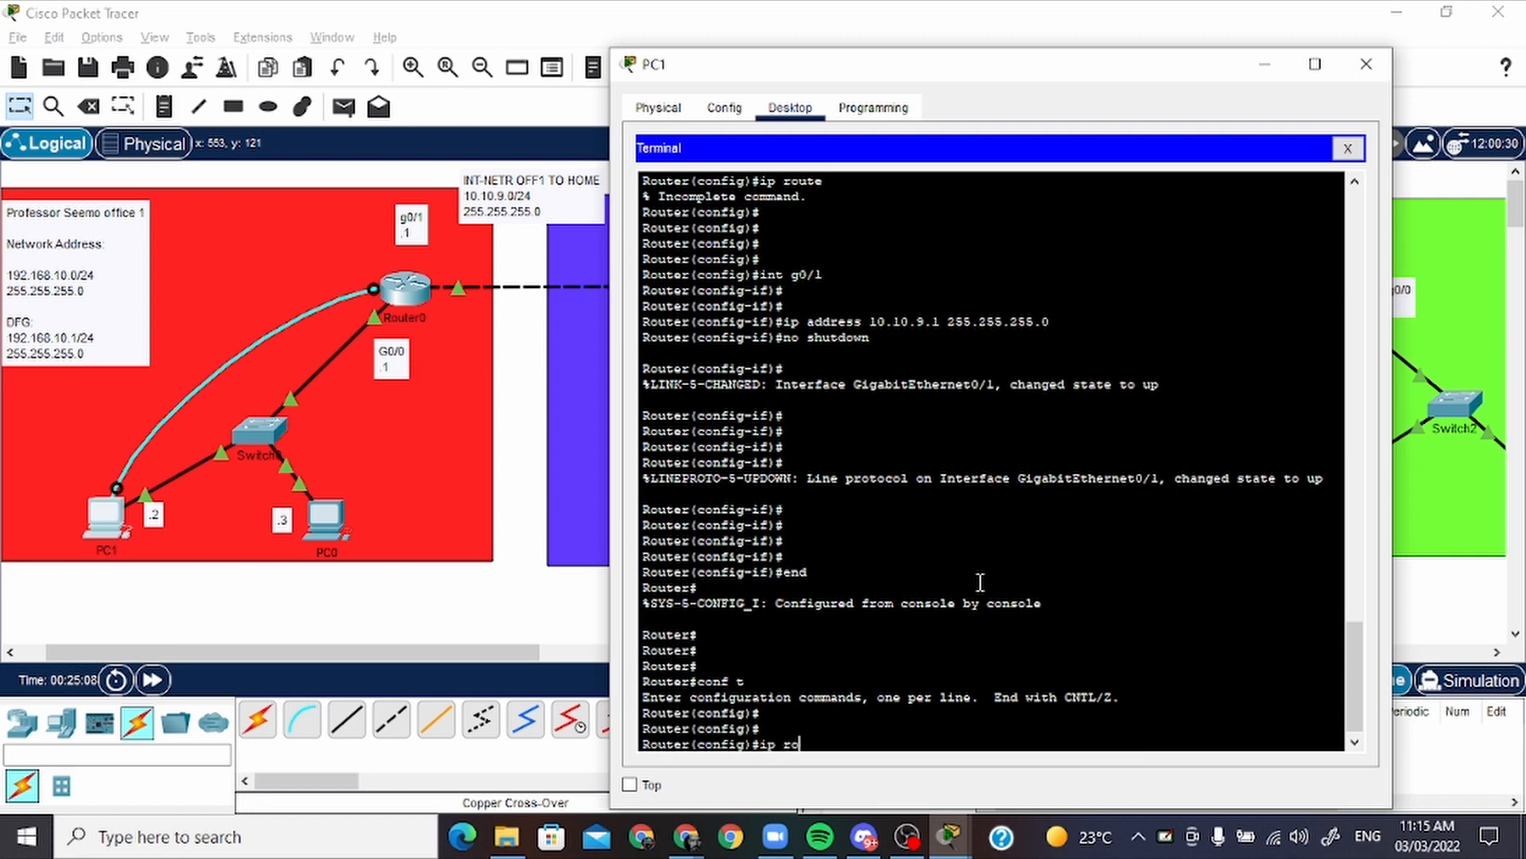
text(ute 192.1)
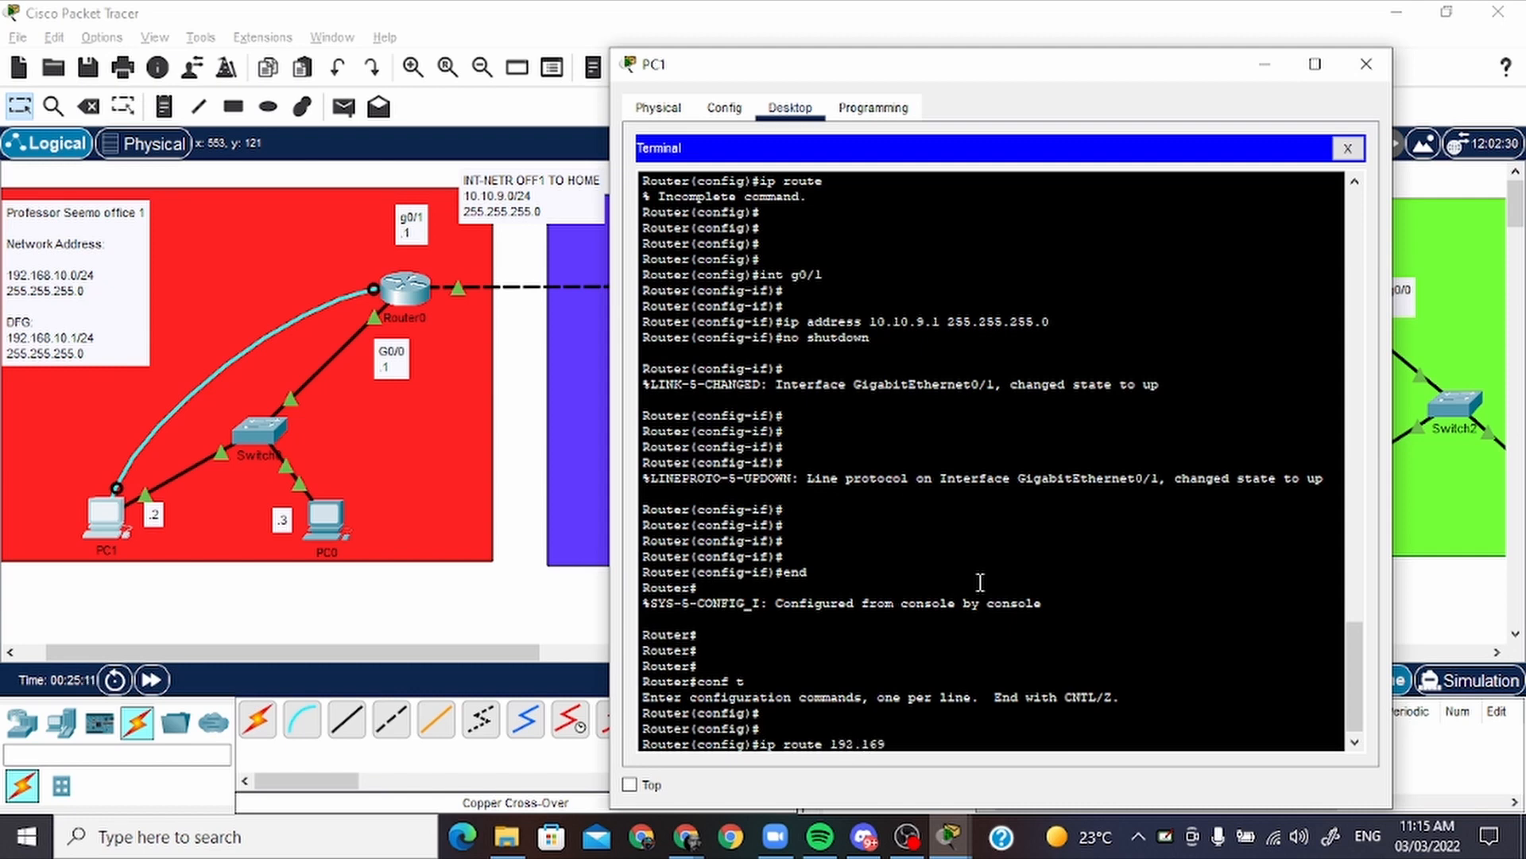
text(69)
key(BackSpace)
drag(1027, 76, 422, 284)
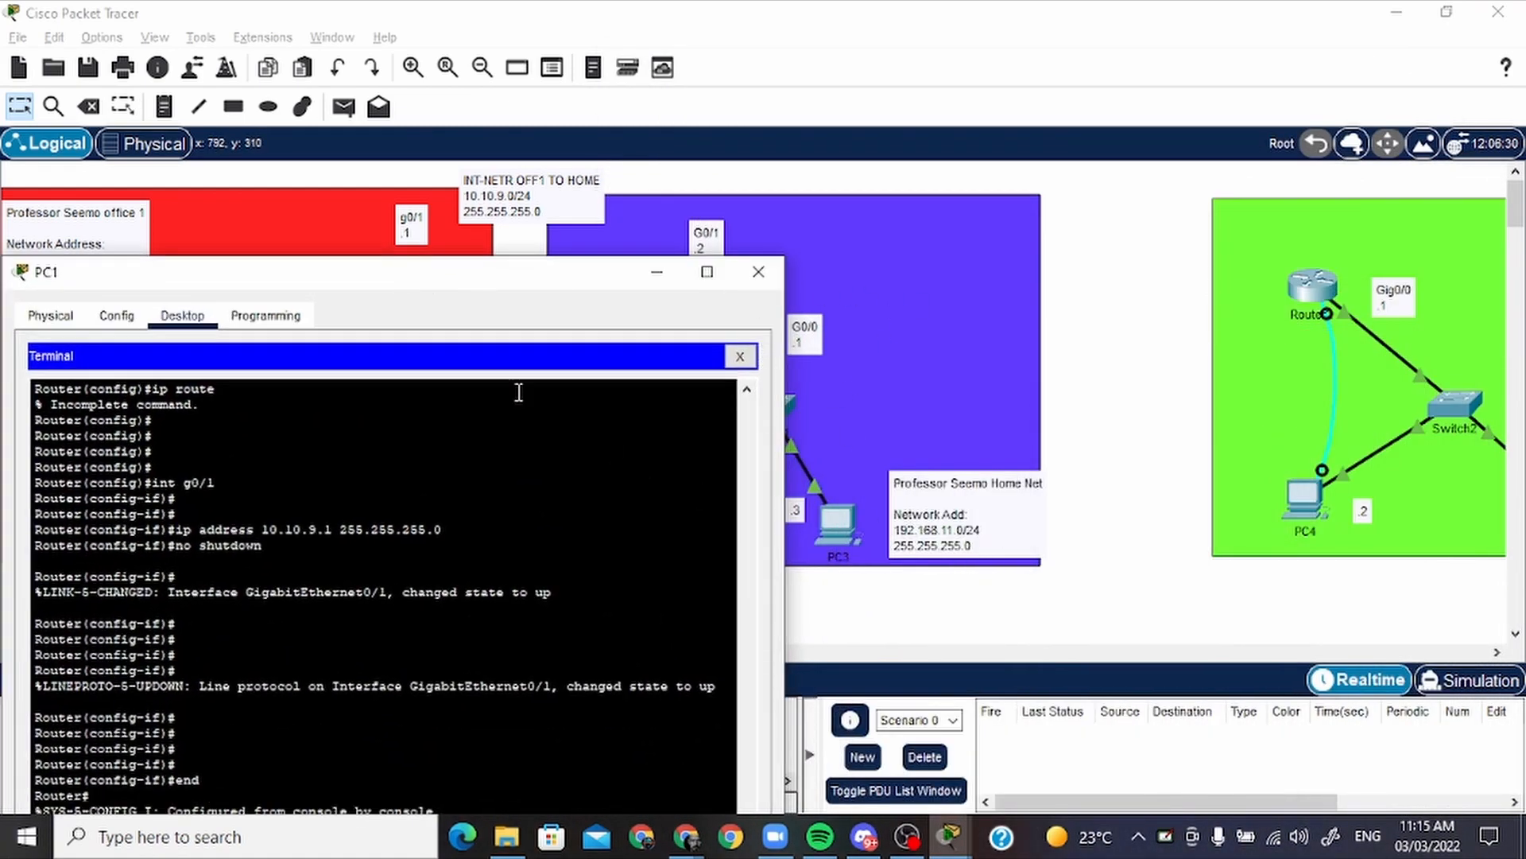
drag(515, 286, 810, 80)
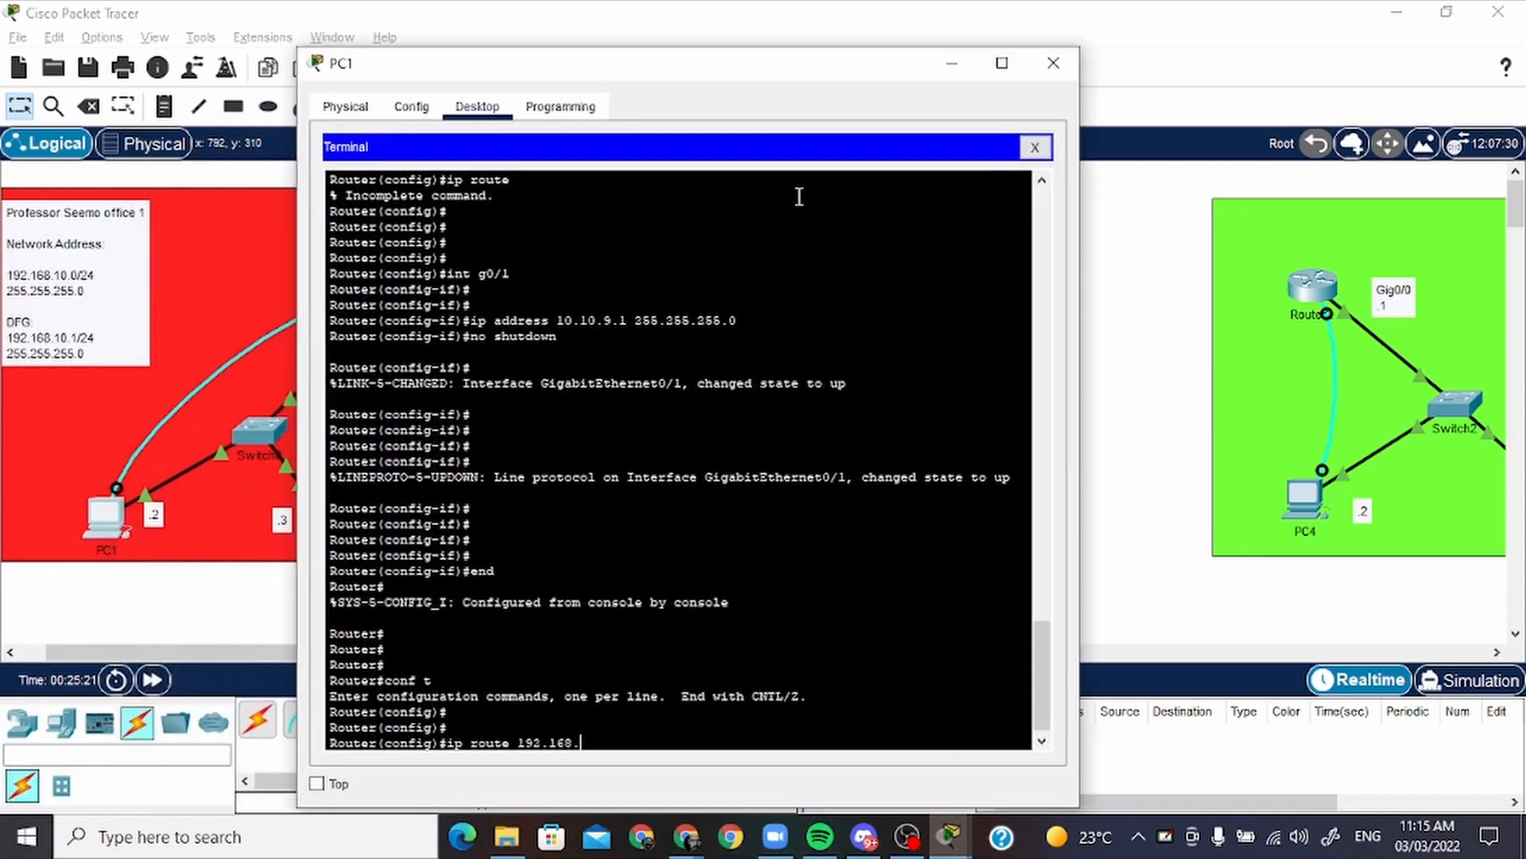
text(1)
key(BackSpace)
key(BackSpace)
key(BackSpace)
text(.0 255.255.255.0)
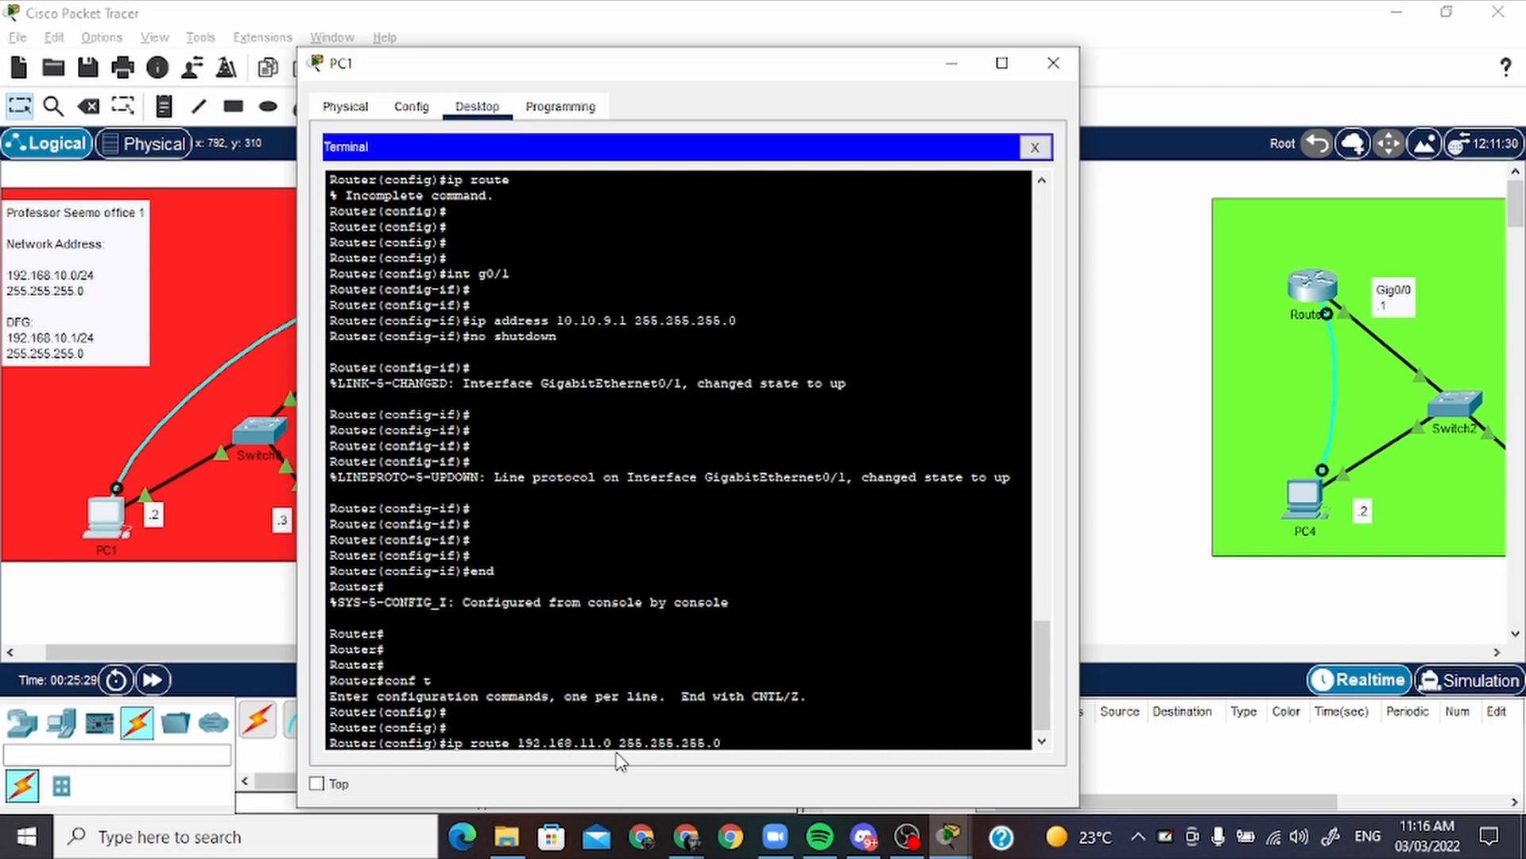
Check Router0's outgoing interface on the topology, complete the static route command with exit interface g0/1, and run it
key(alt+Tab)
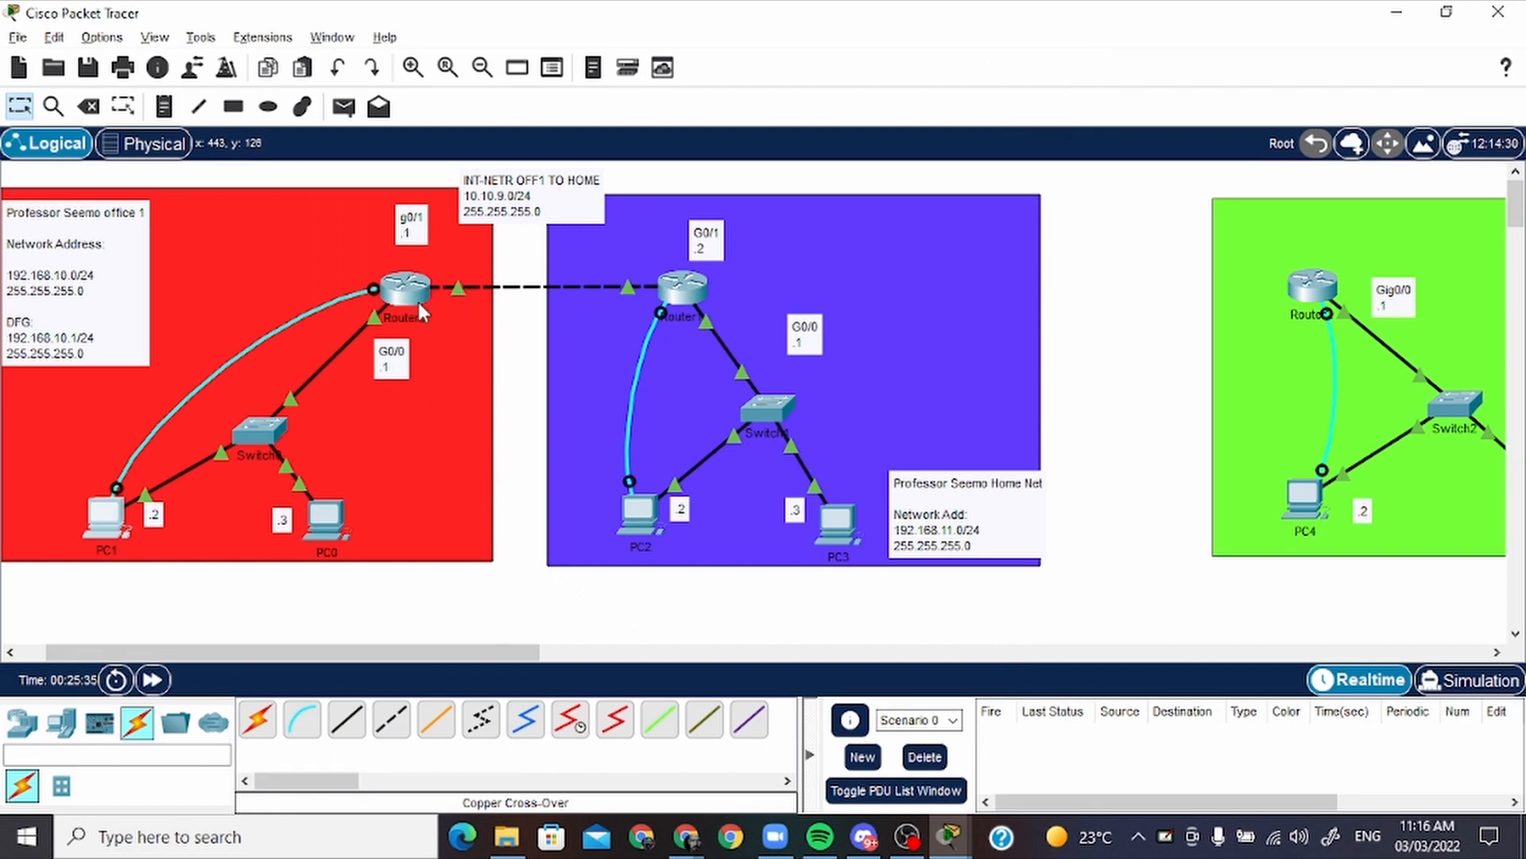
mouse_move(420, 308)
key(alt+Tab)
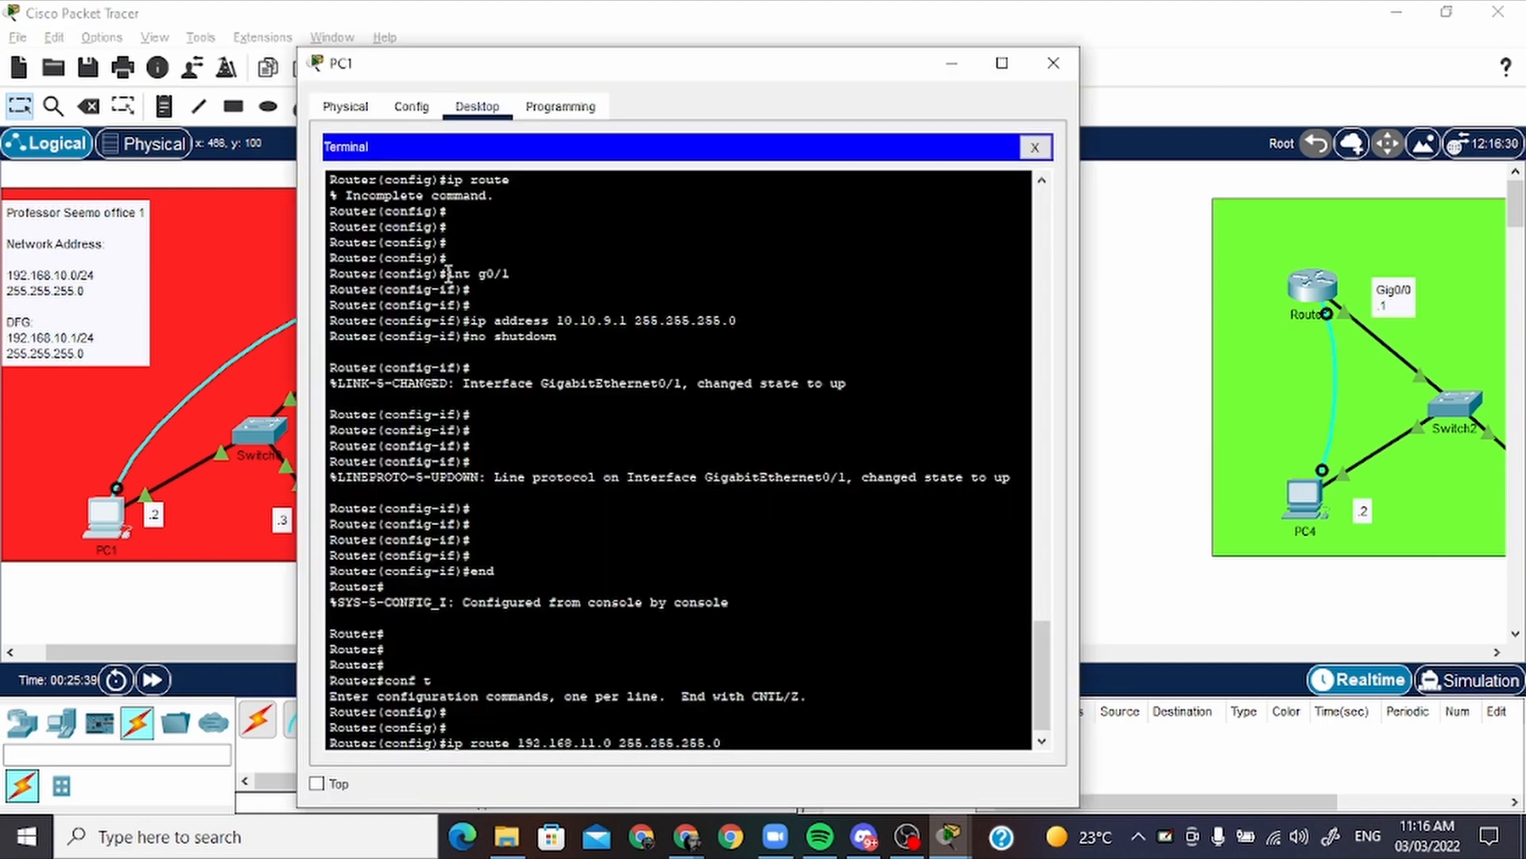
key(alt+Tab)
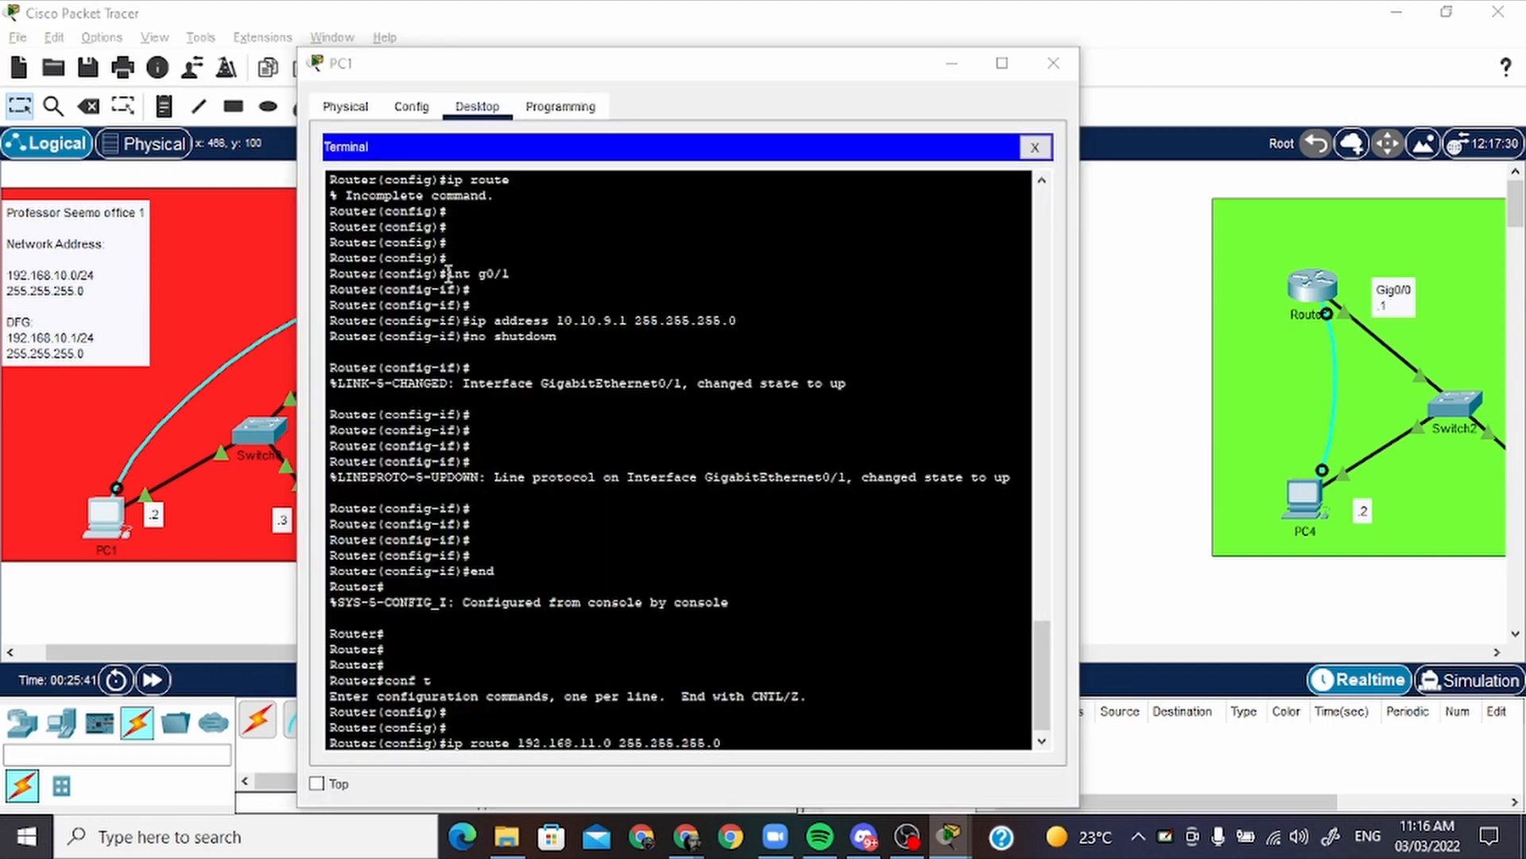
key(alt+Tab)
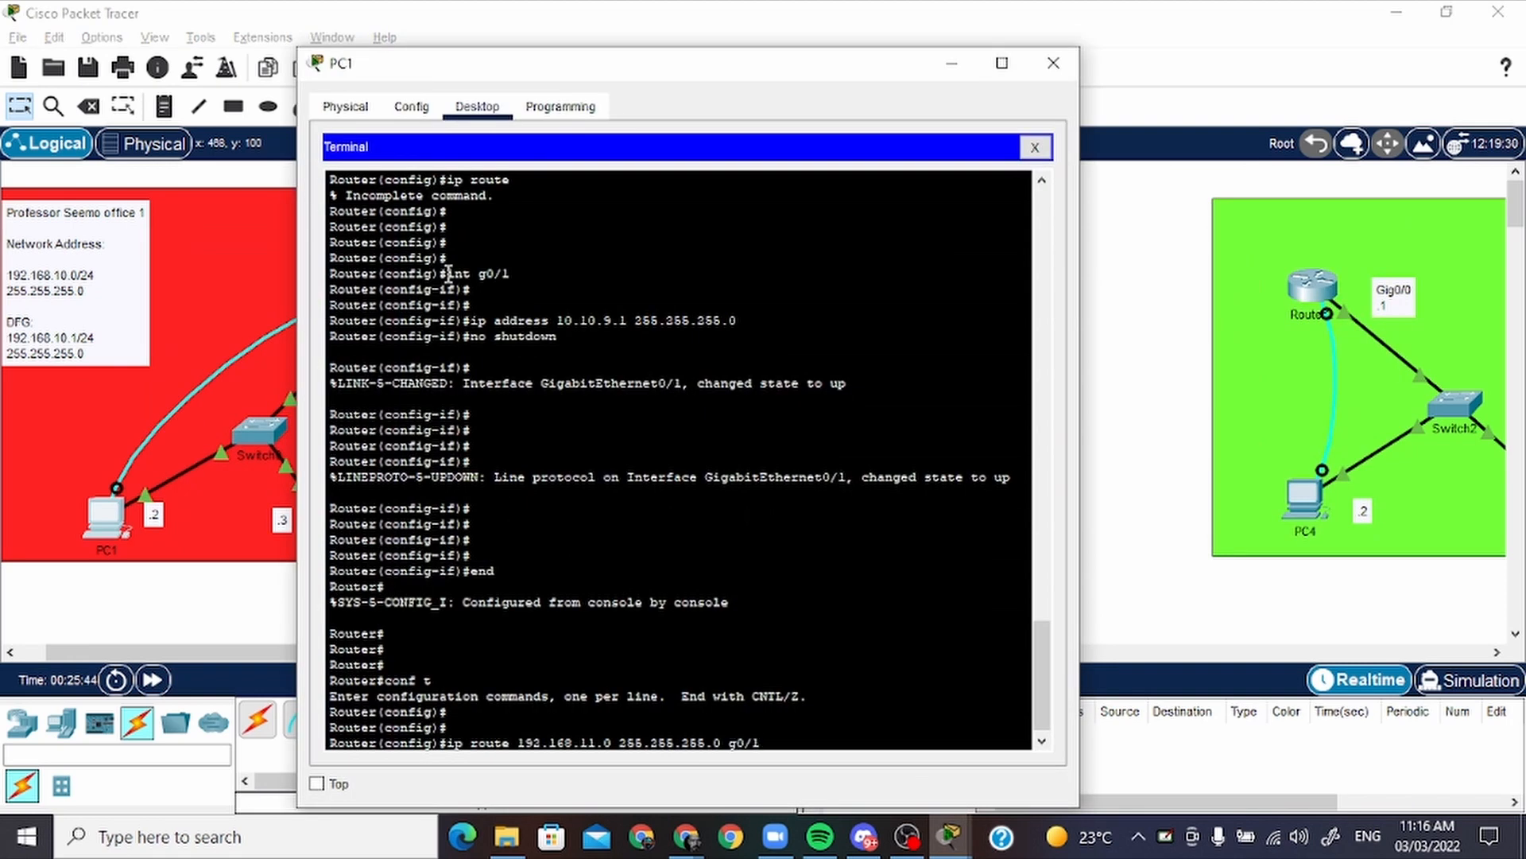
key(Return)
key(Return)
key(Return)
key(Return)
key(Return)
key(Return)
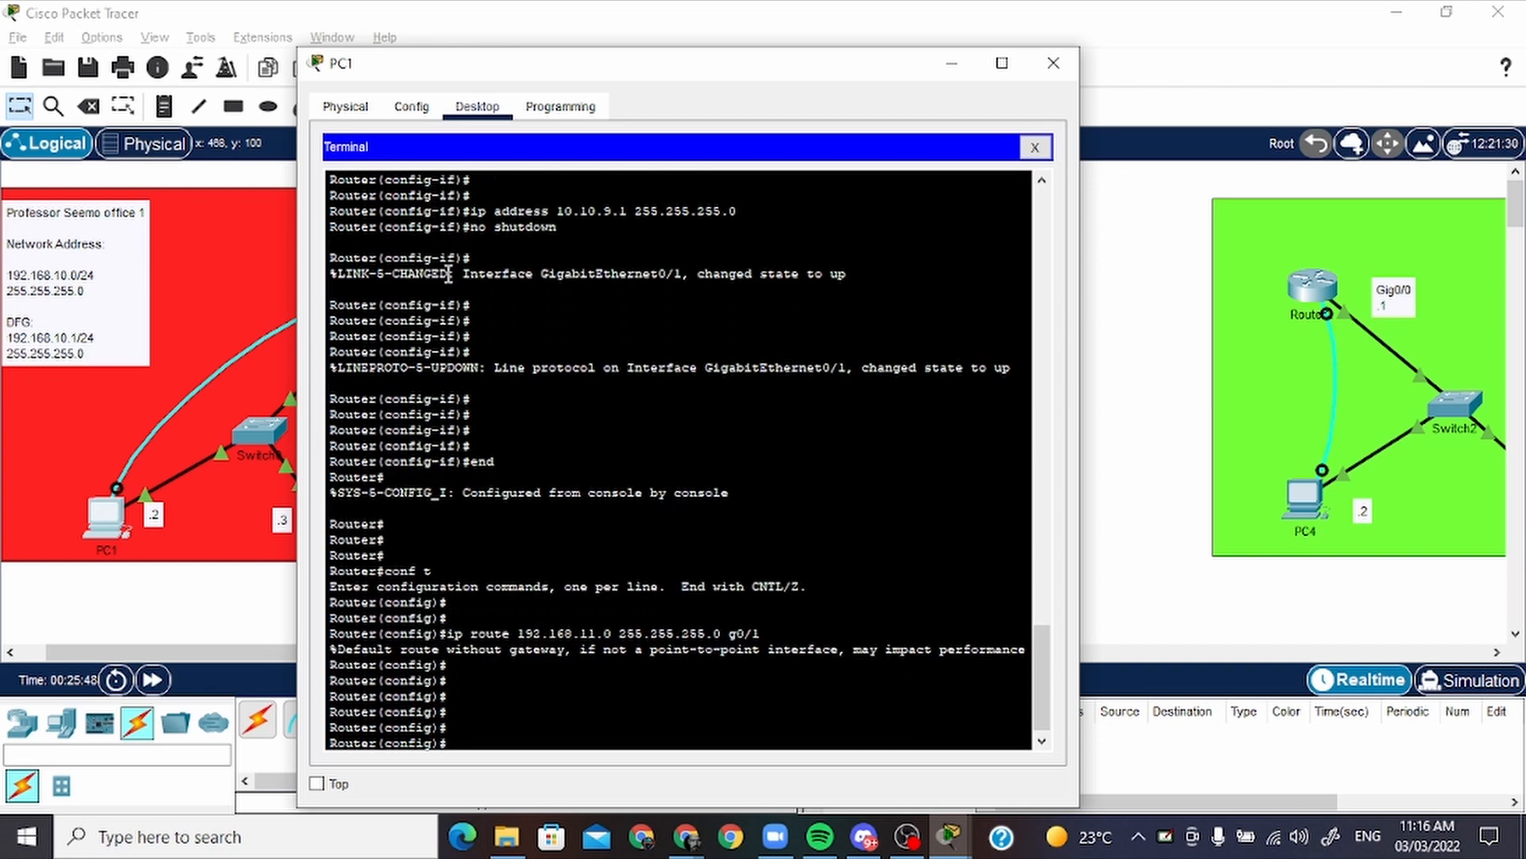
Put PC1's window away and open PC2's terminal session with Router1
click(952, 64)
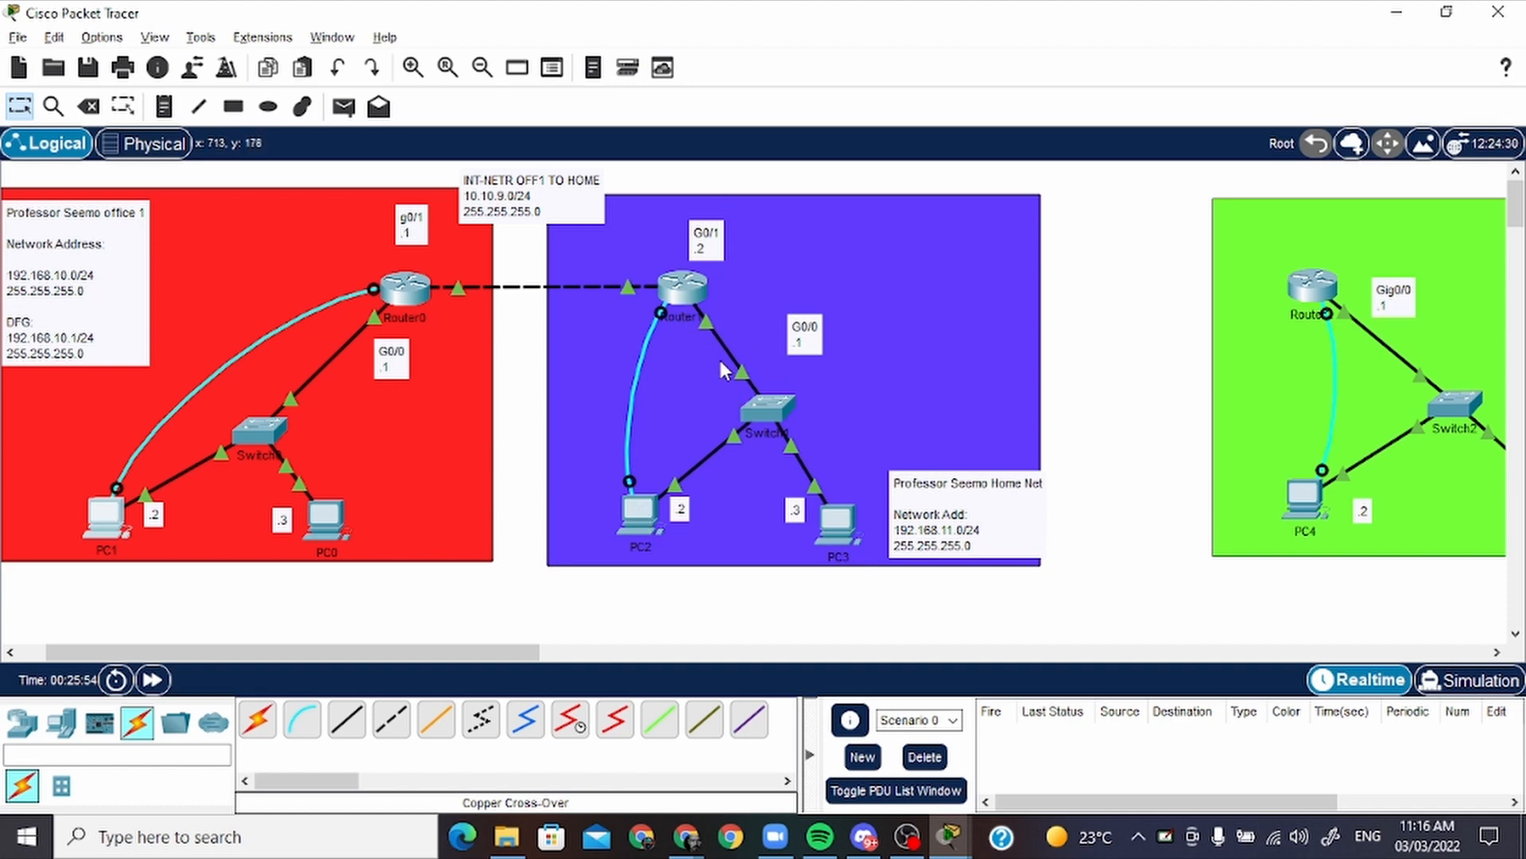
scroll(484, 651, left, 2)
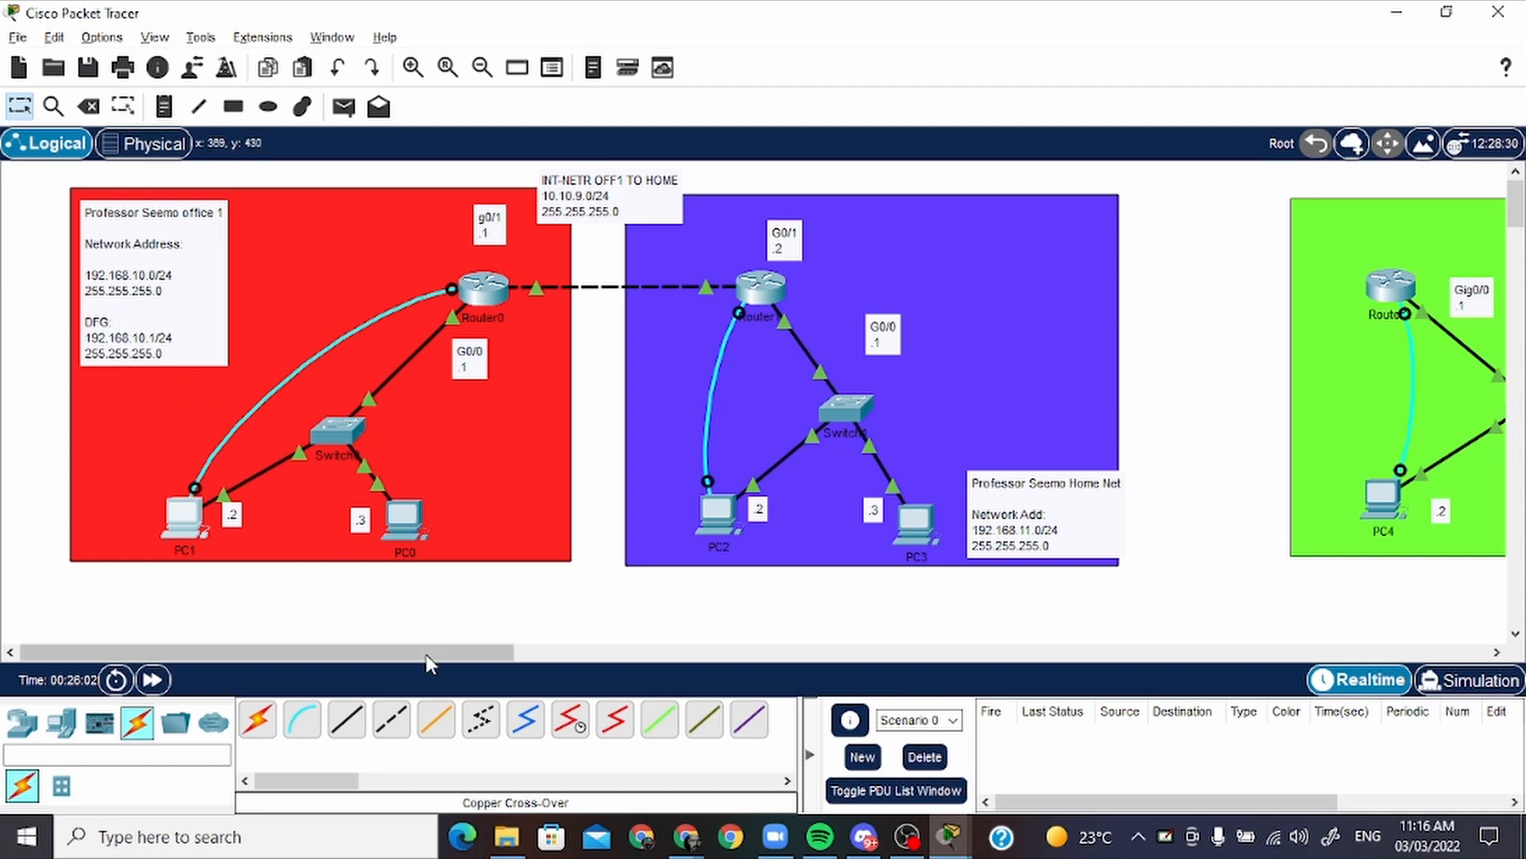
drag(429, 651, 479, 651)
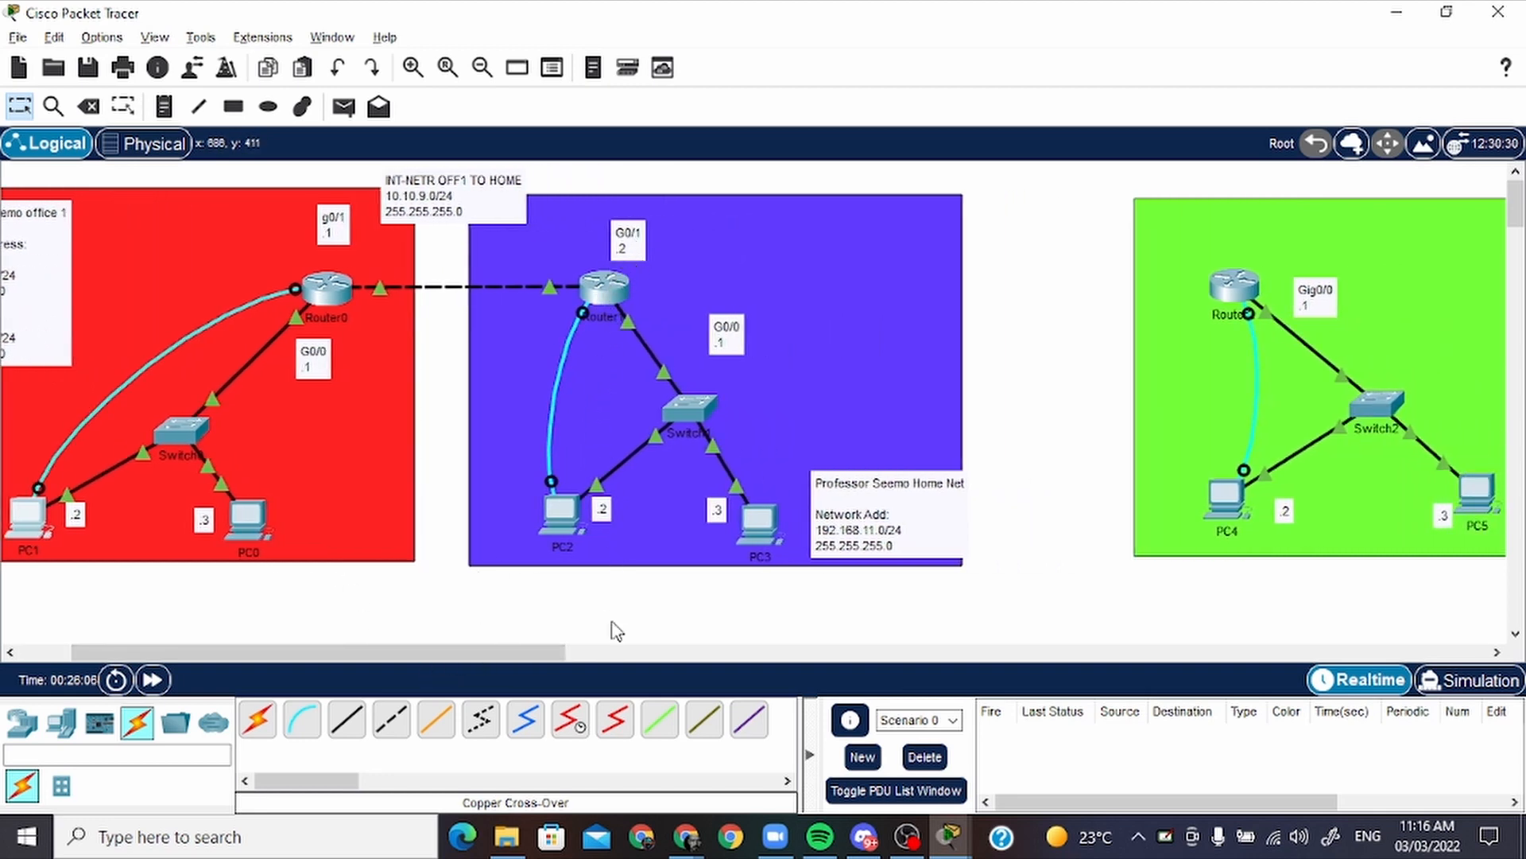
click(571, 513)
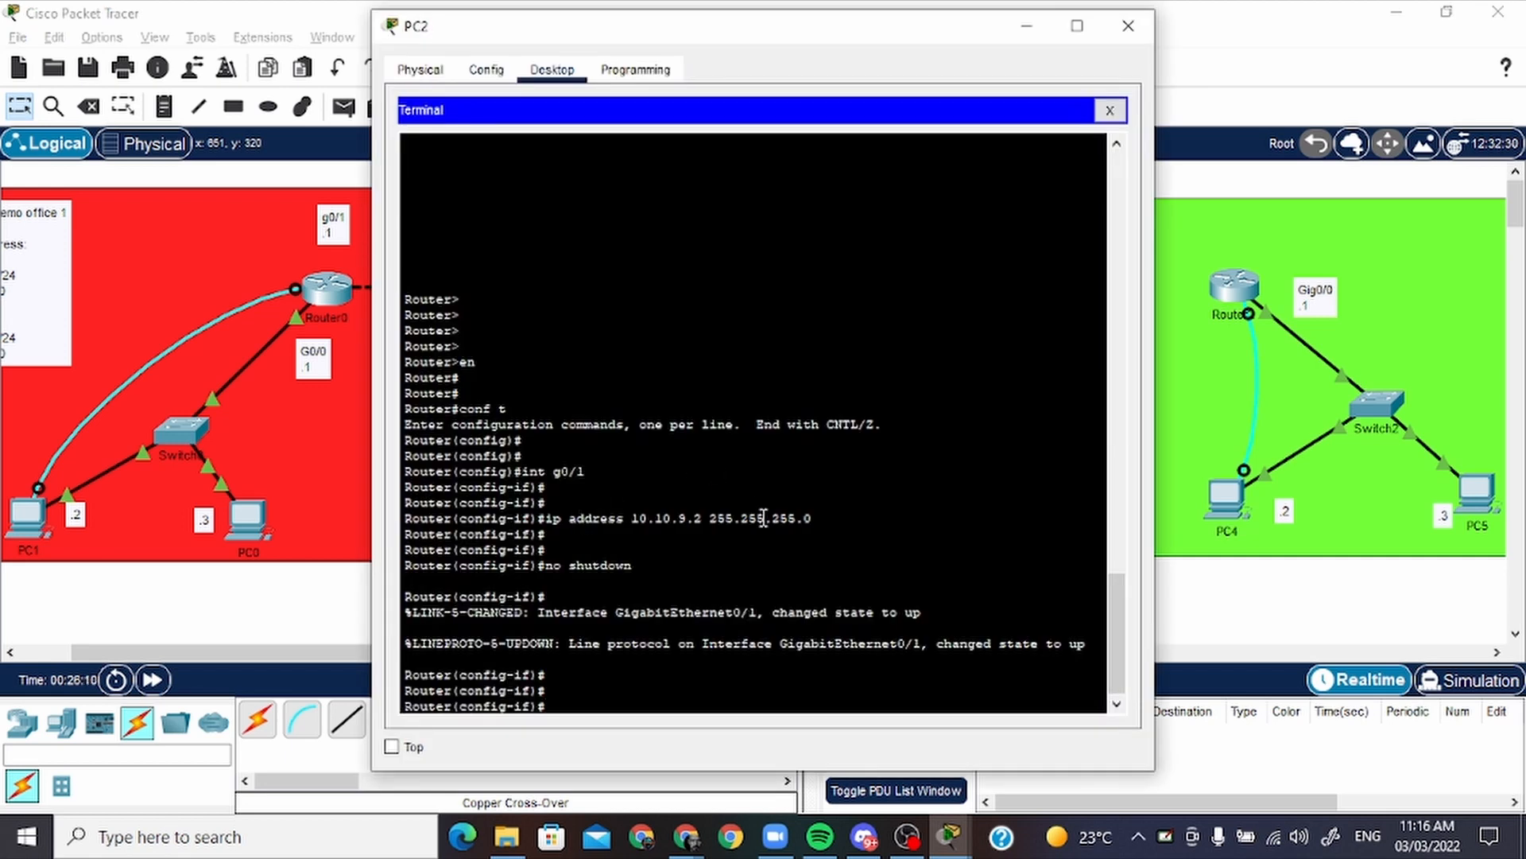
Try to leave interface configuration mode on Router1 with "ezit"
text(ezit)
key(Return)
key(Return)
key(Return)
key(Return)
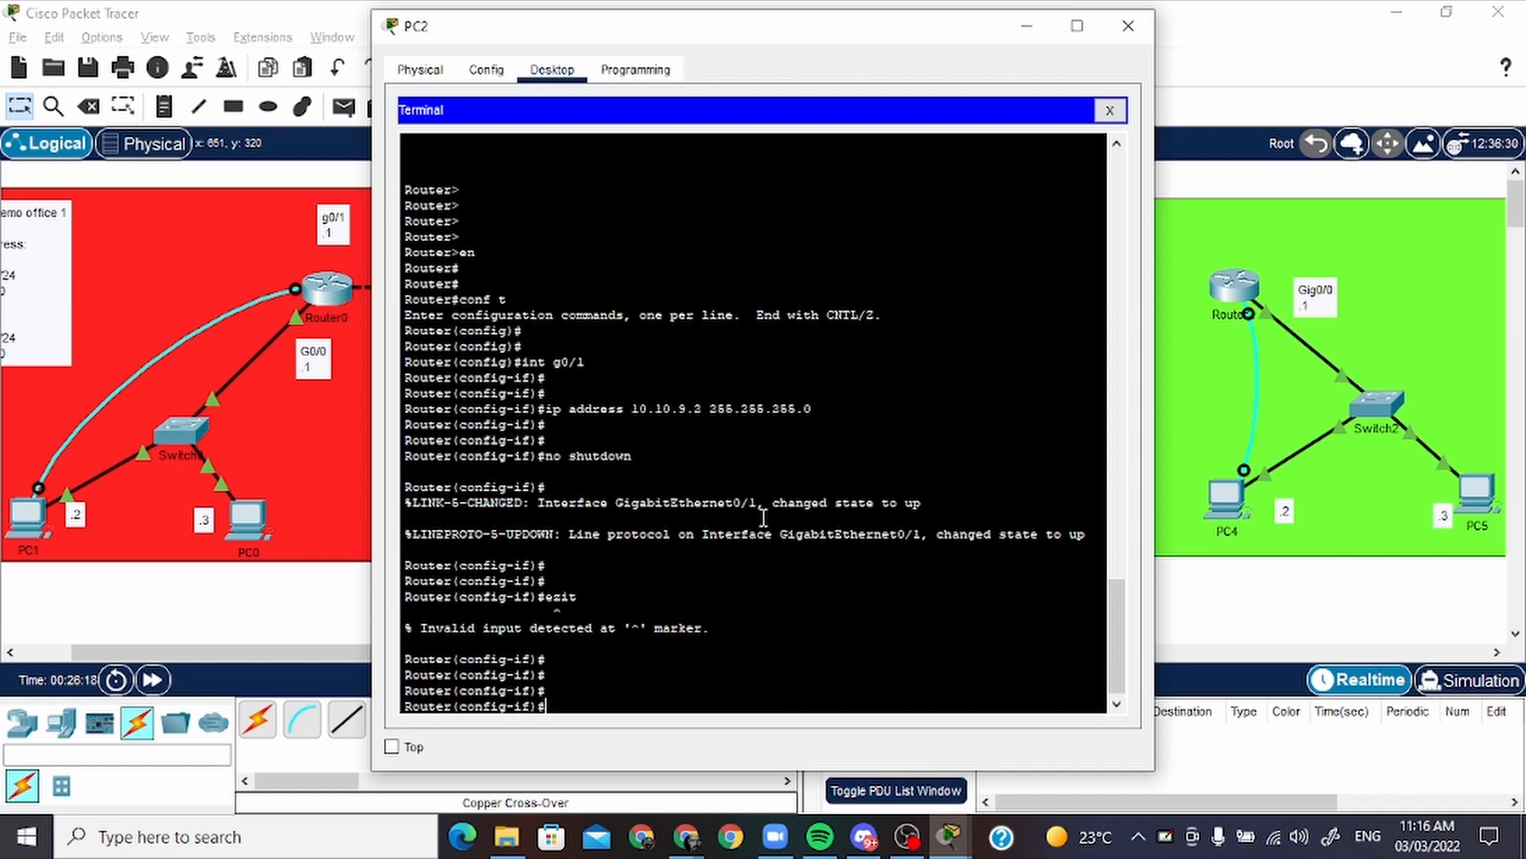
Leave interface configuration mode on Router1 with "end" and re-enter global configuration mode with "conf t"
text(end)
key(Return)
key(Return)
key(Return)
key(Return)
key(Return)
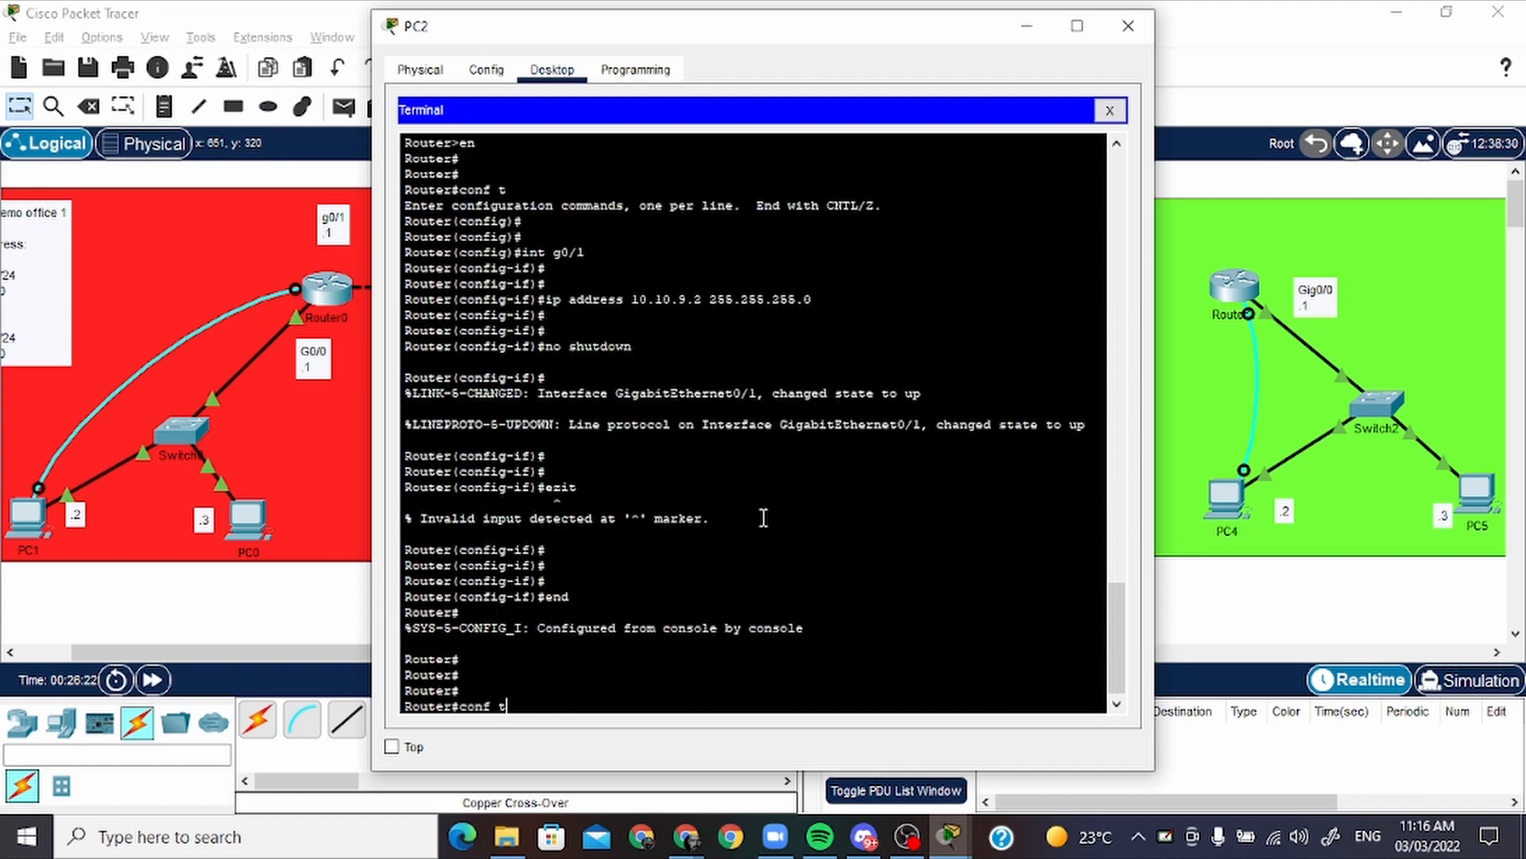
text(conf t)
key(Return)
key(Return)
key(Return)
Try the command "ip address 192.168.10.0 255.255.255.0 g0/1" on Router1, consulting the office 1 network address on the topology
text(ip )
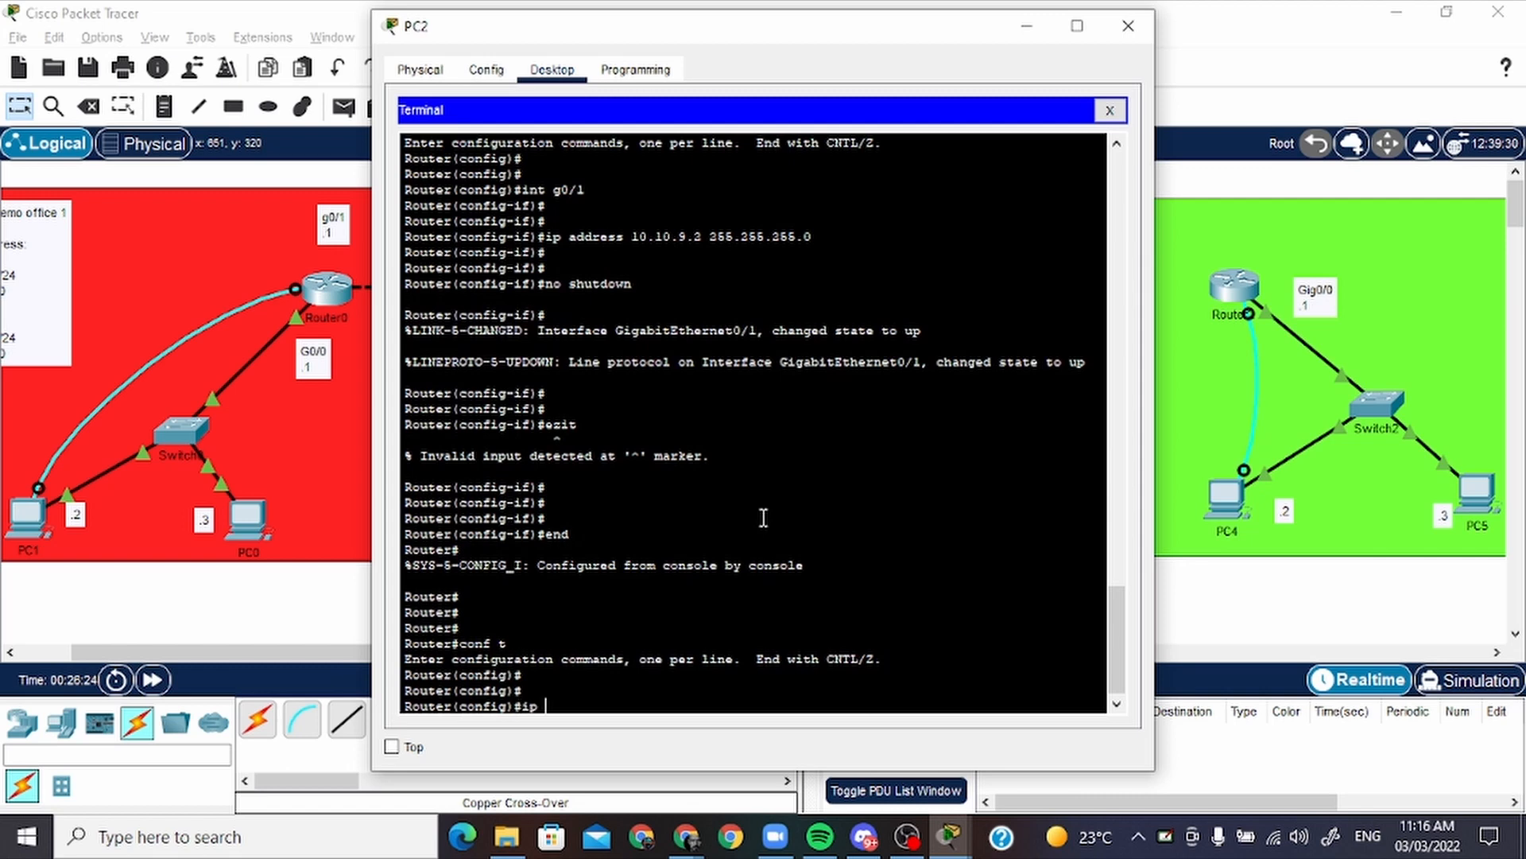
text(address 192.168.)
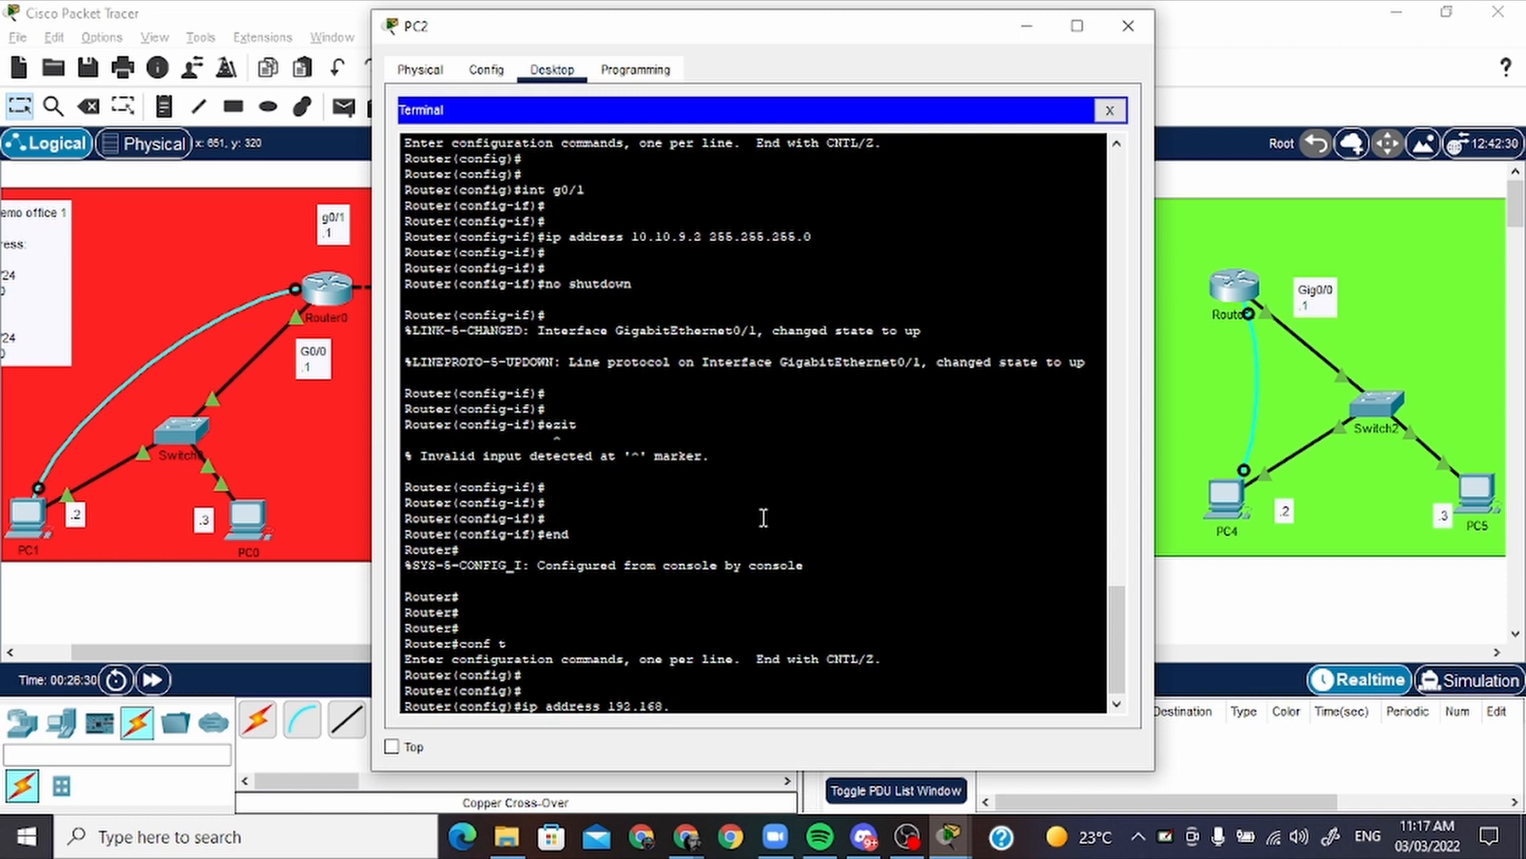
drag(318, 652, 266, 646)
click(700, 505)
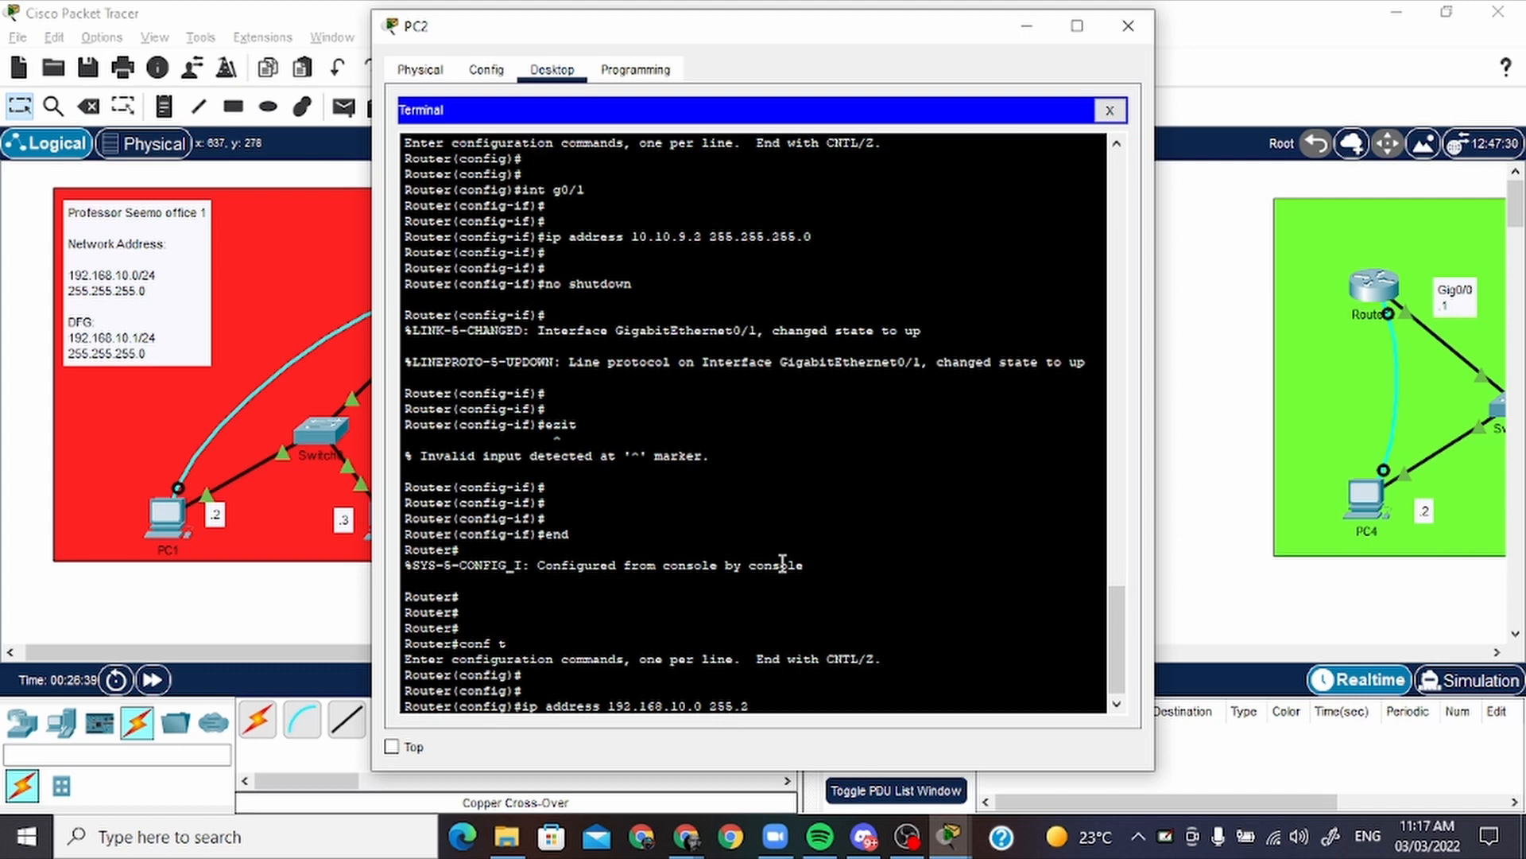
text(55.255.0 g0/1)
key(Return)
key(Return)
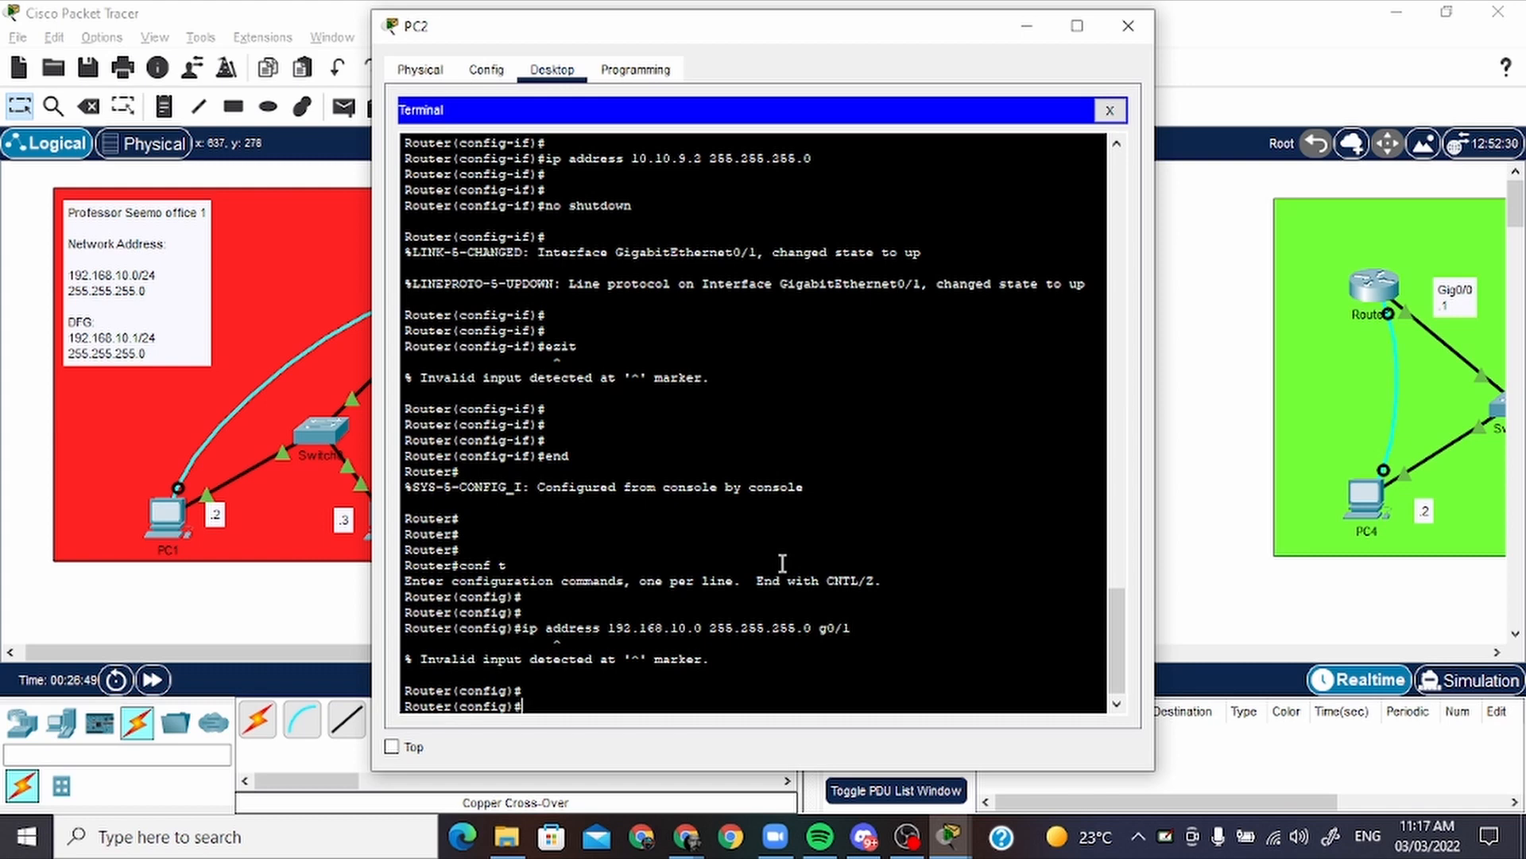
Recall the last command on Router1, replace "address" with "route", and run "ip route 192.168.10.0 255.255.255.0 g0/1"
key(Up)
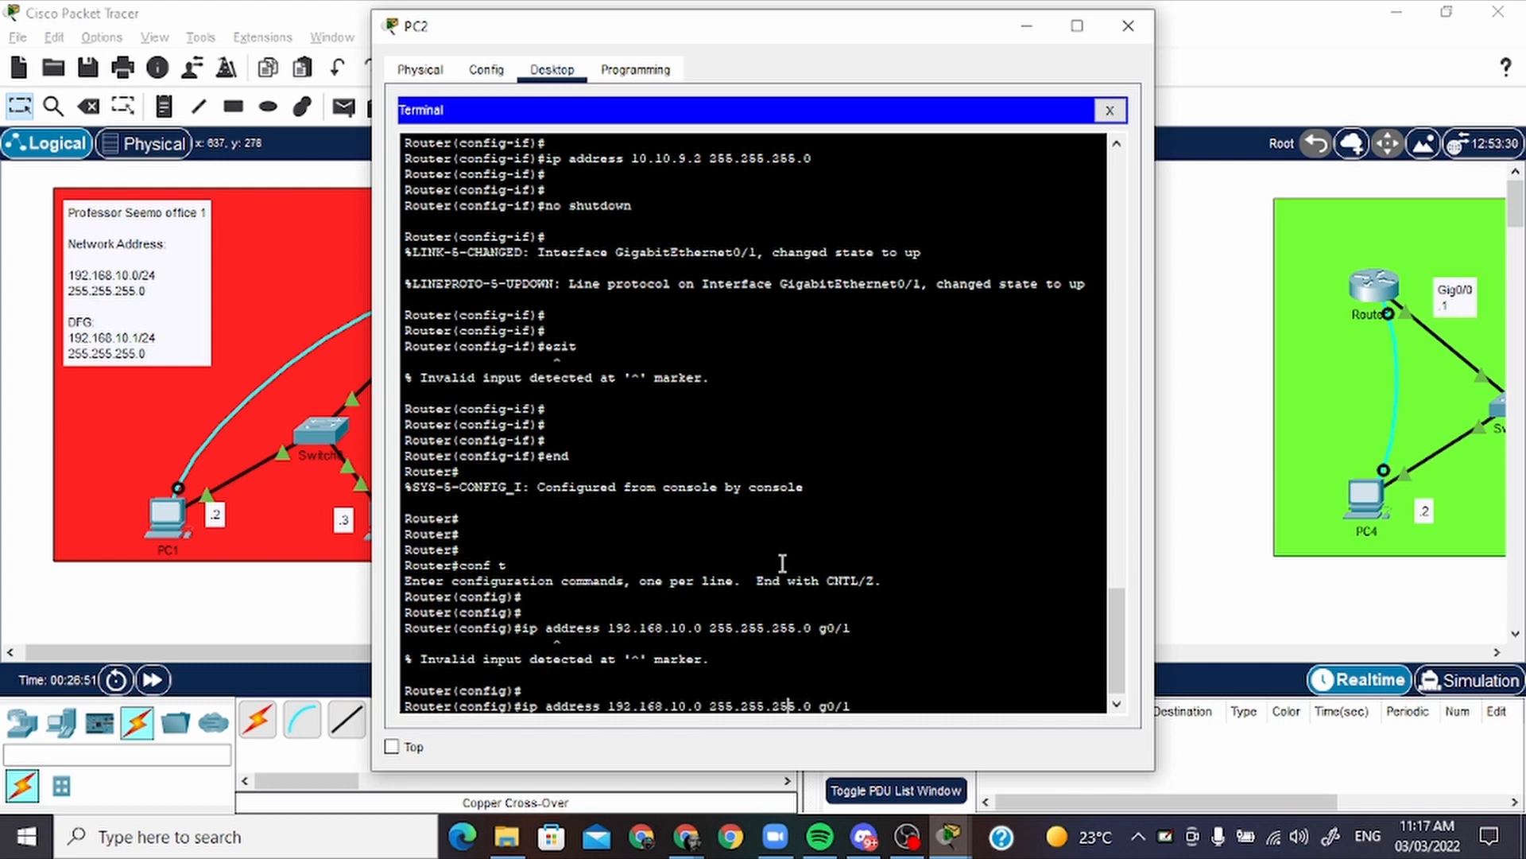
key(Left)
key(Left)
key(Left)
key(Left)
key(Left)
key(Left)
key(Left)
key(Left)
key(Left)
key(Left)
key(Left)
key(Left)
key(Left)
key(Left)
key(Left)
key(Left)
key(Left)
key(Left)
key(Left)
key(Left)
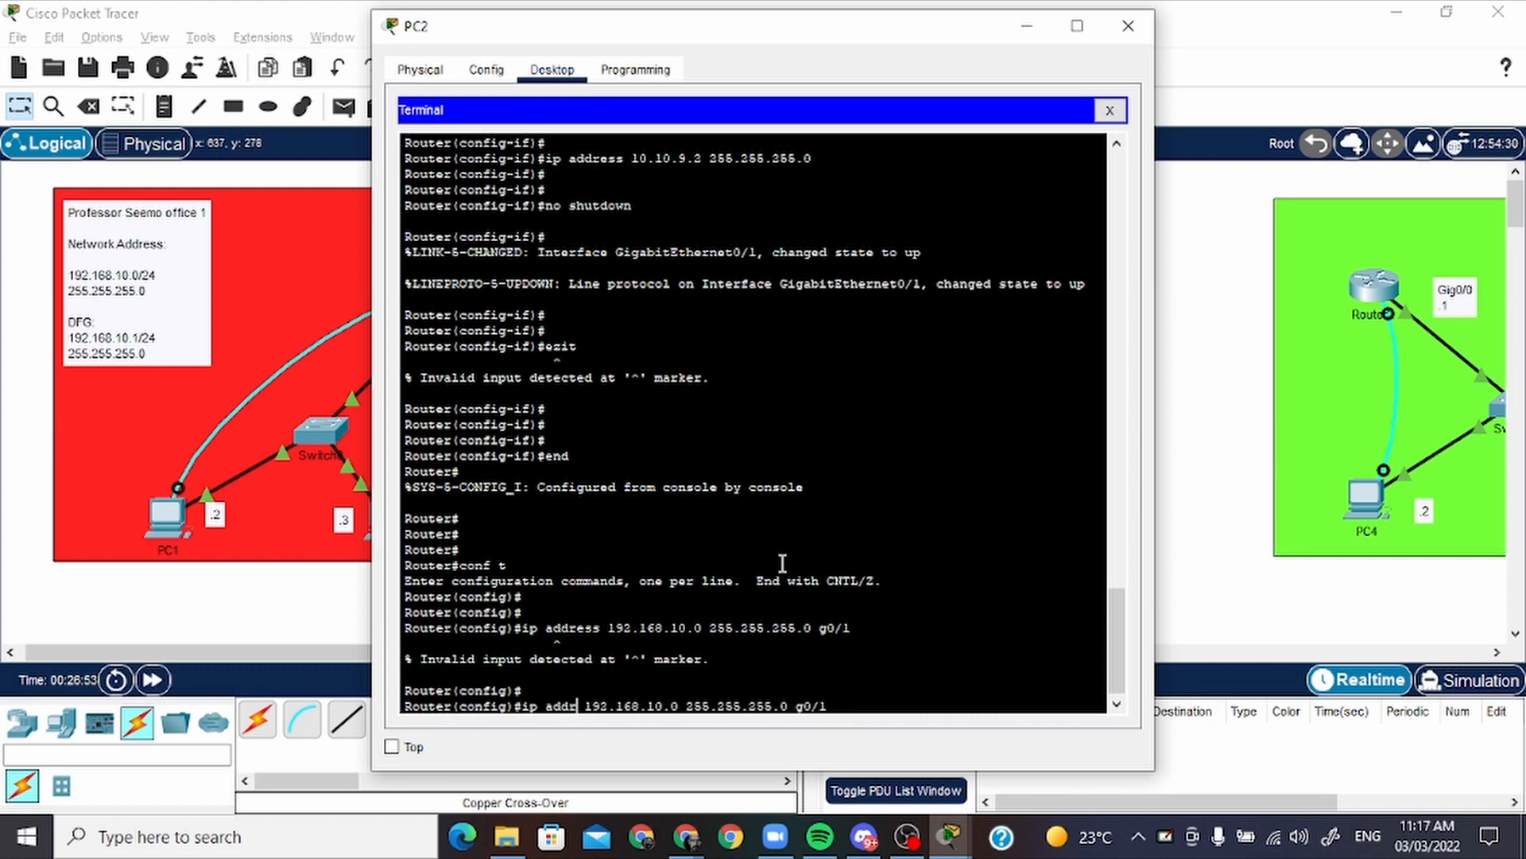
key(BackSpace)
key(BackSpace)
key(BackSpace)
key(BackSpace)
key(BackSpace)
key(BackSpace)
key(BackSpace)
text(route)
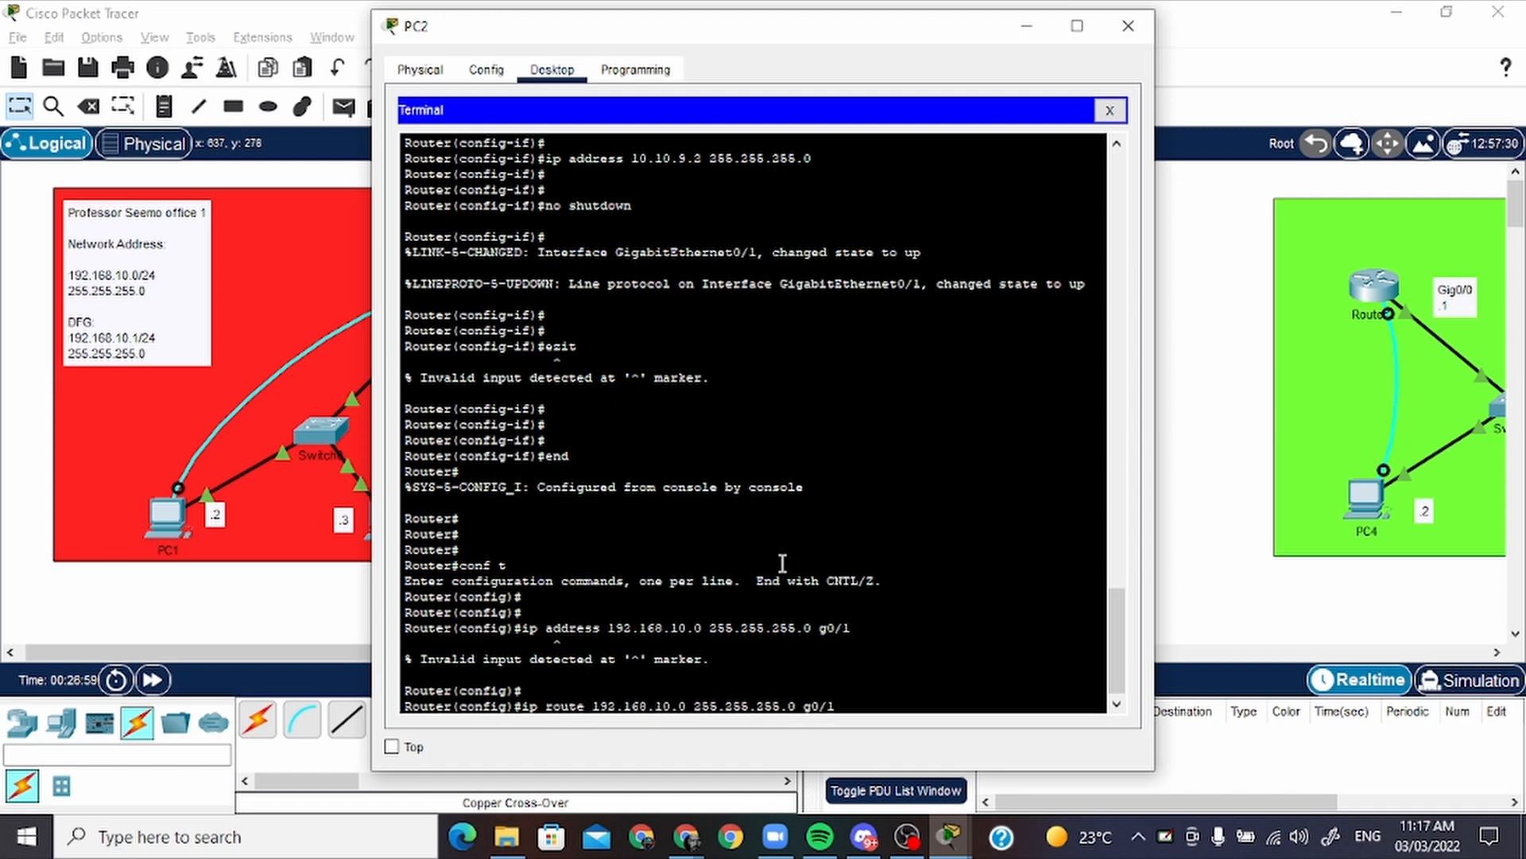
key(Return)
key(Return)
key(Return)
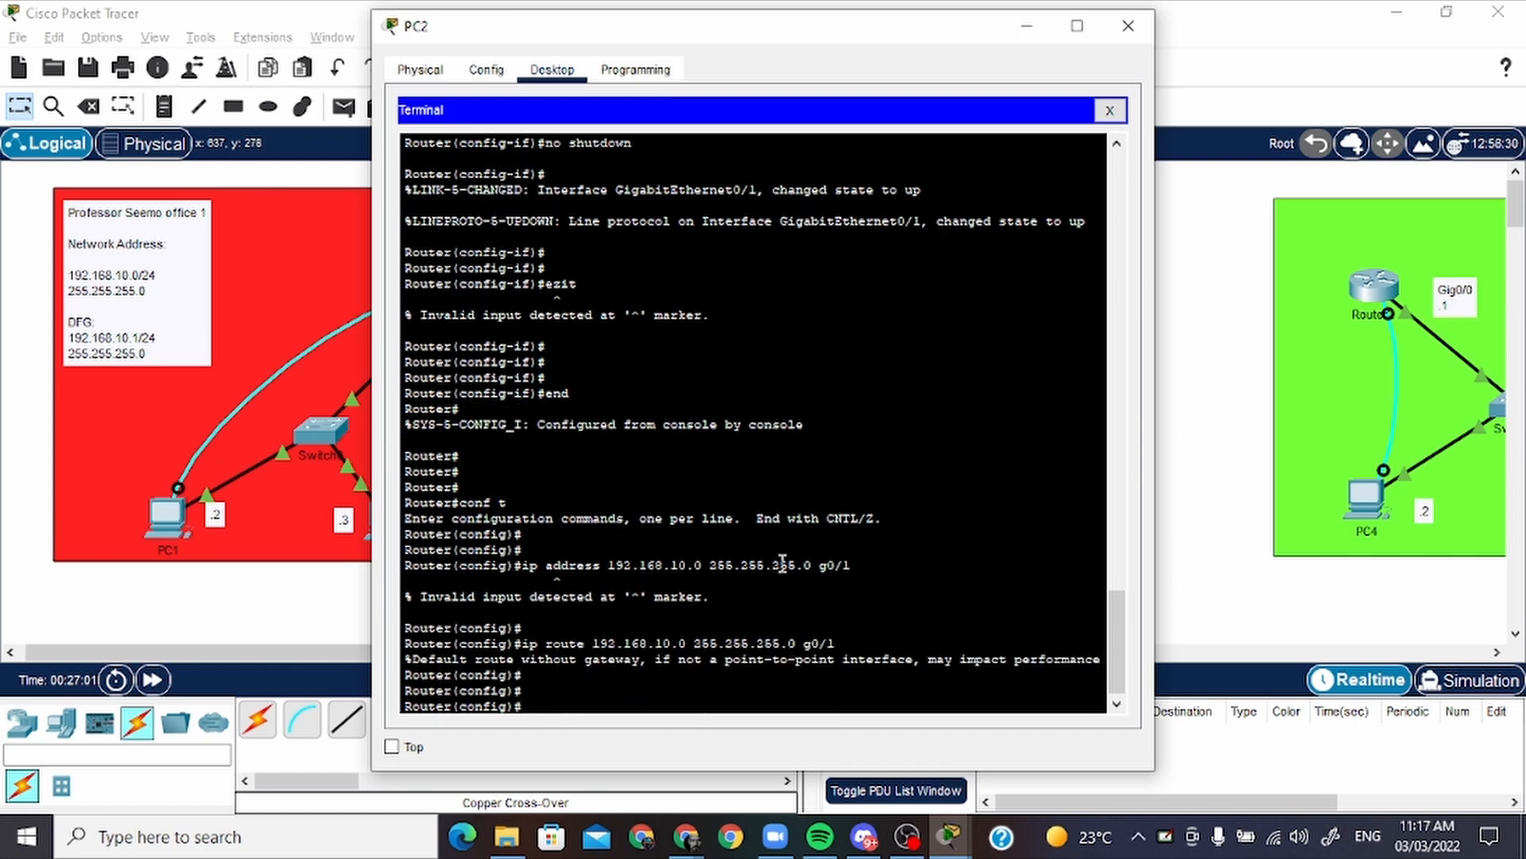
Return from PC2's terminal to the topology and move the home network's address note slightly up, fully inside the blue area
key(Return)
key(Return)
key(alt+Tab)
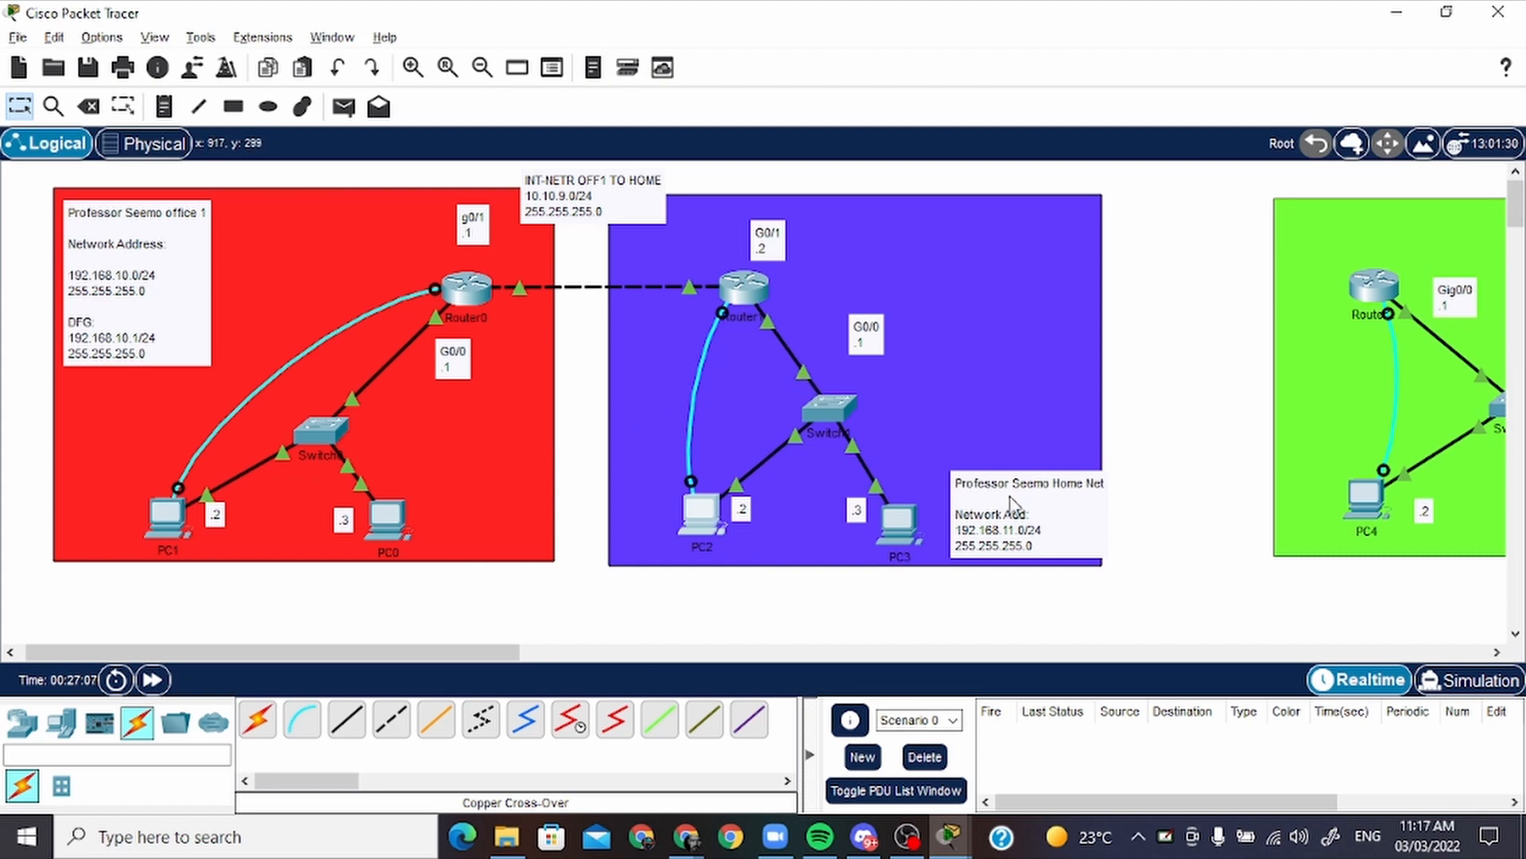
drag(1029, 520, 1011, 488)
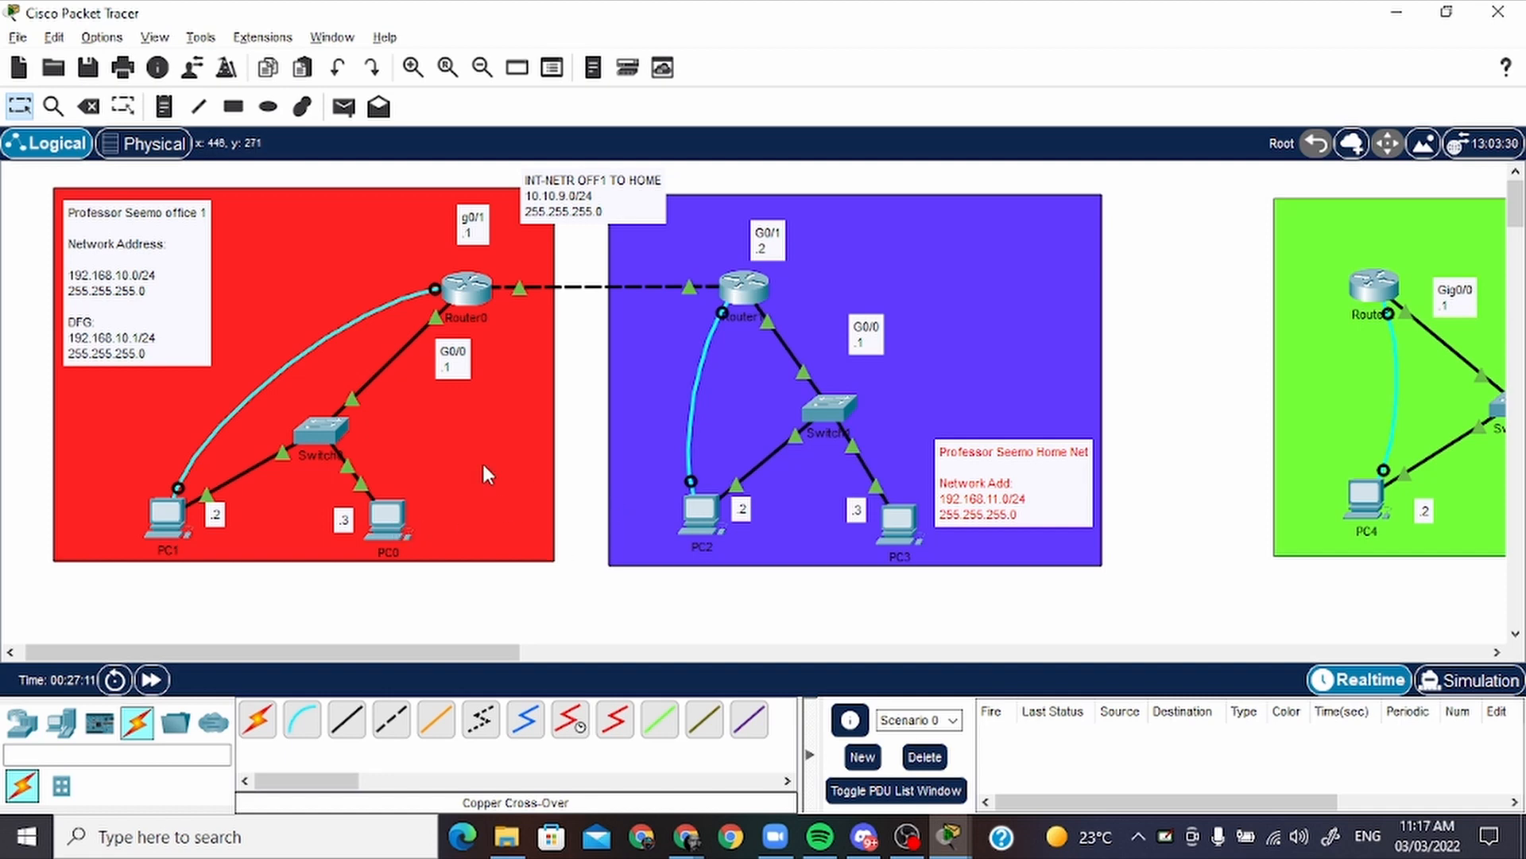
Test connectivity by sending a simple PDU from PC0 to Router1, and fire it a second time
click(345, 106)
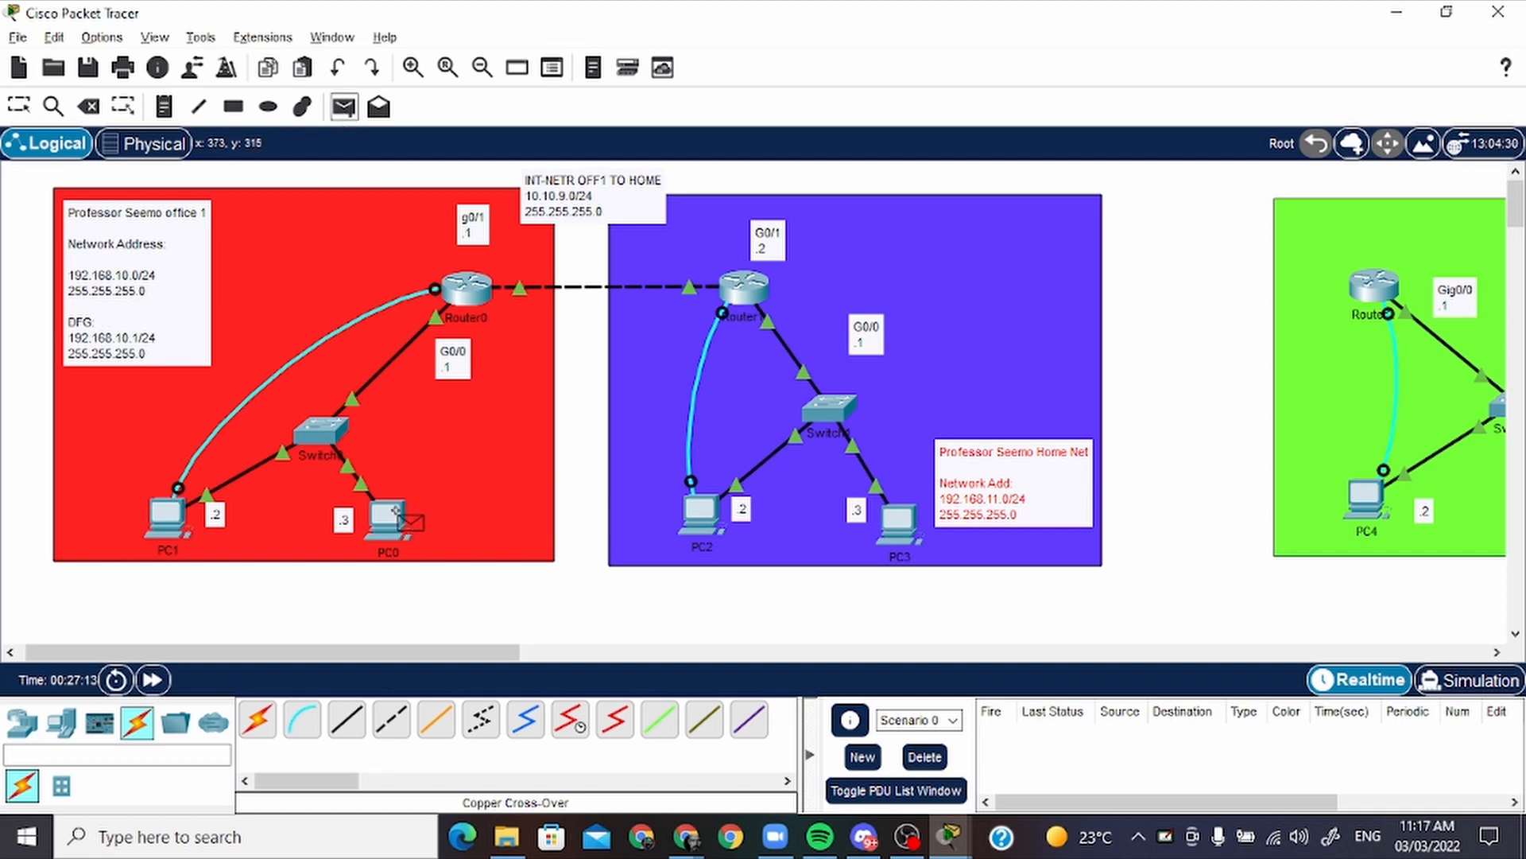
click(395, 515)
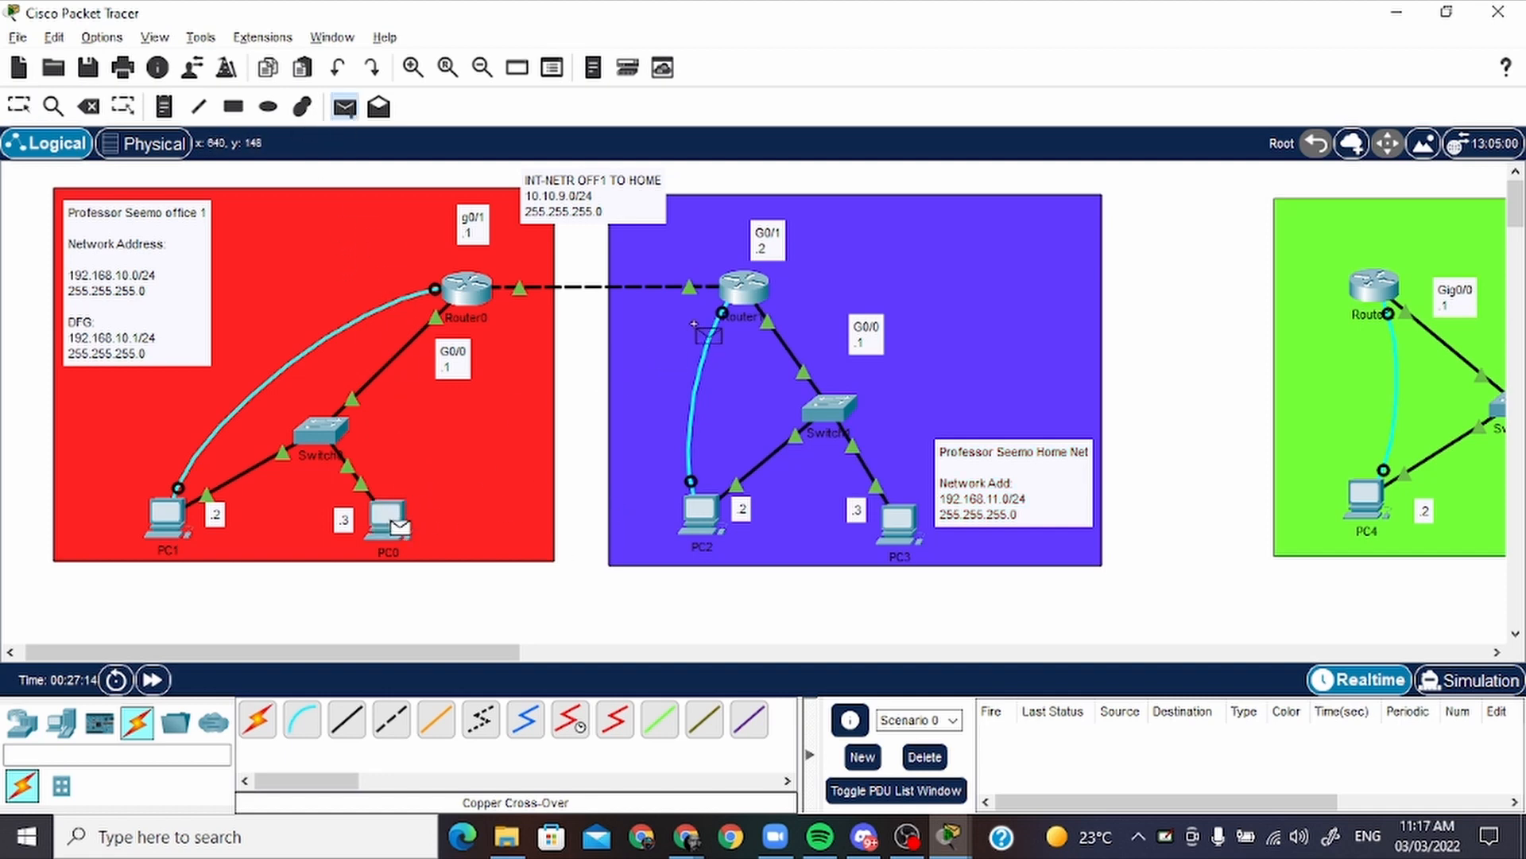
click(739, 292)
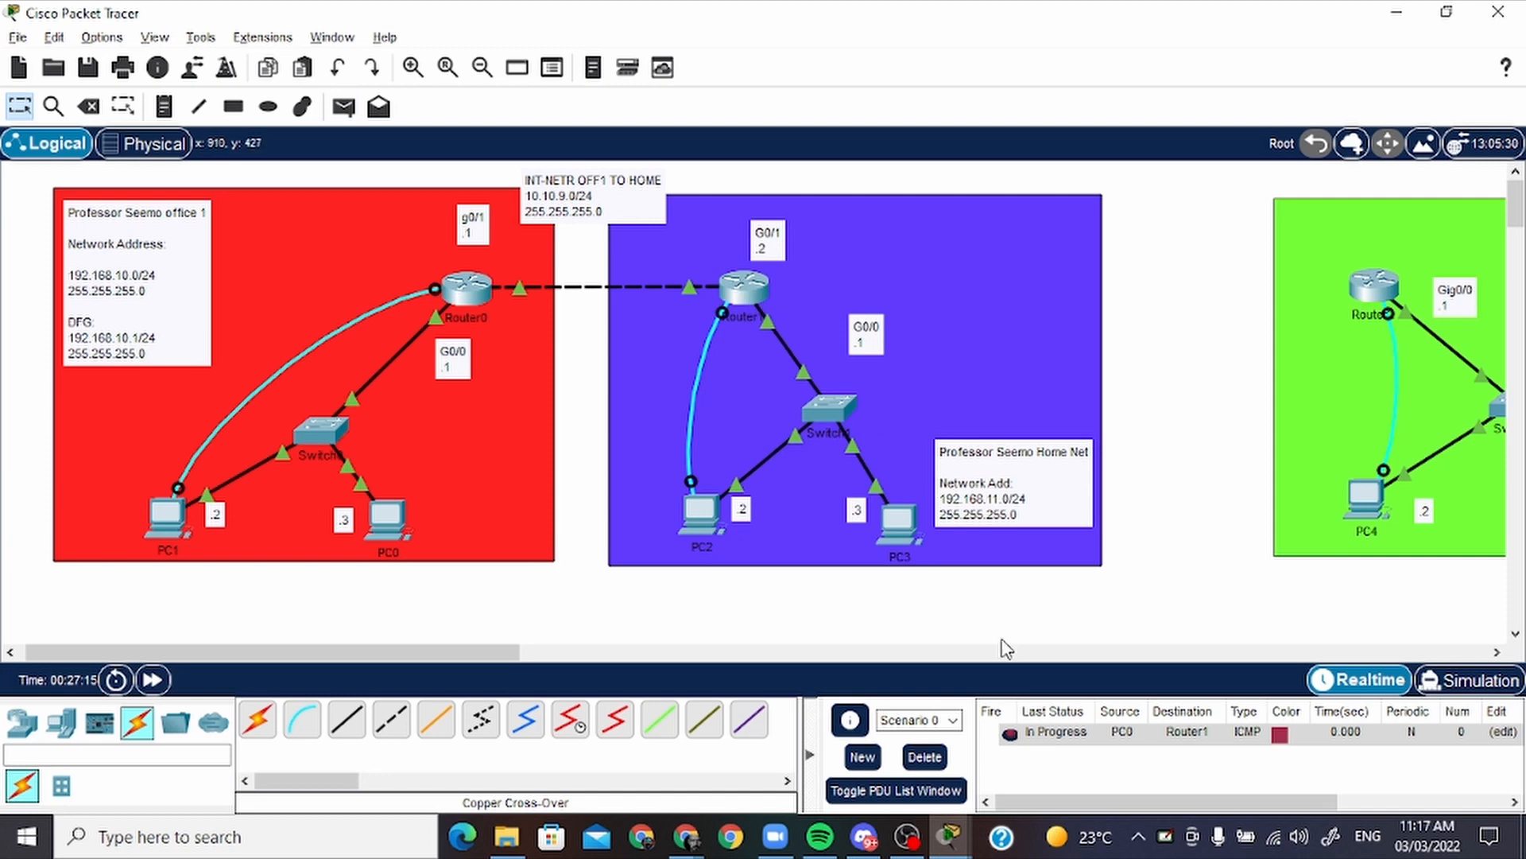
double_click(1011, 733)
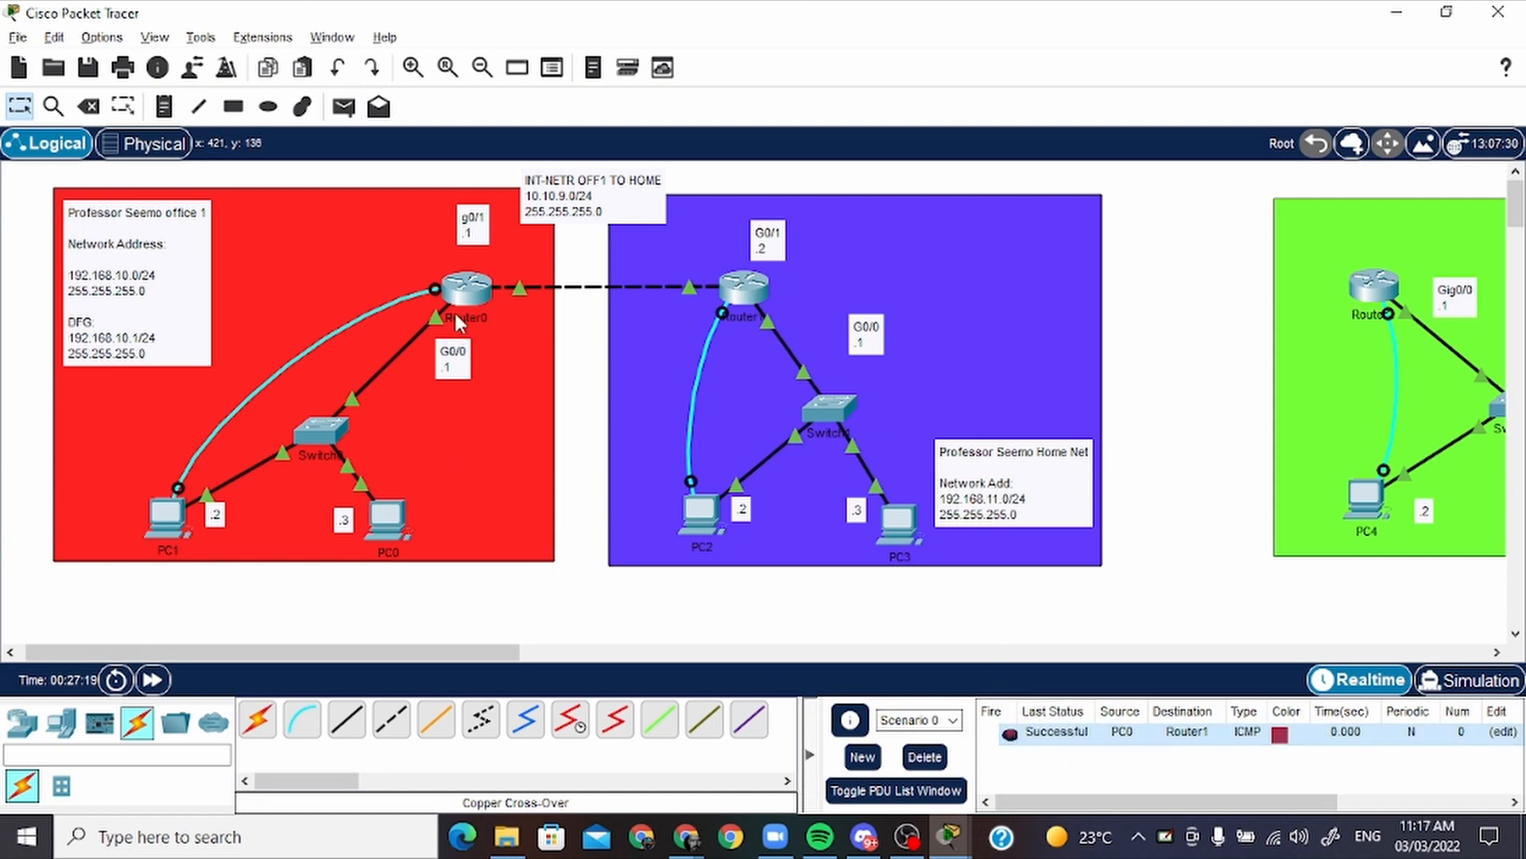
Test the opposite direction by sending a simple PDU from PC2 to Router0, and fire it again
click(357, 106)
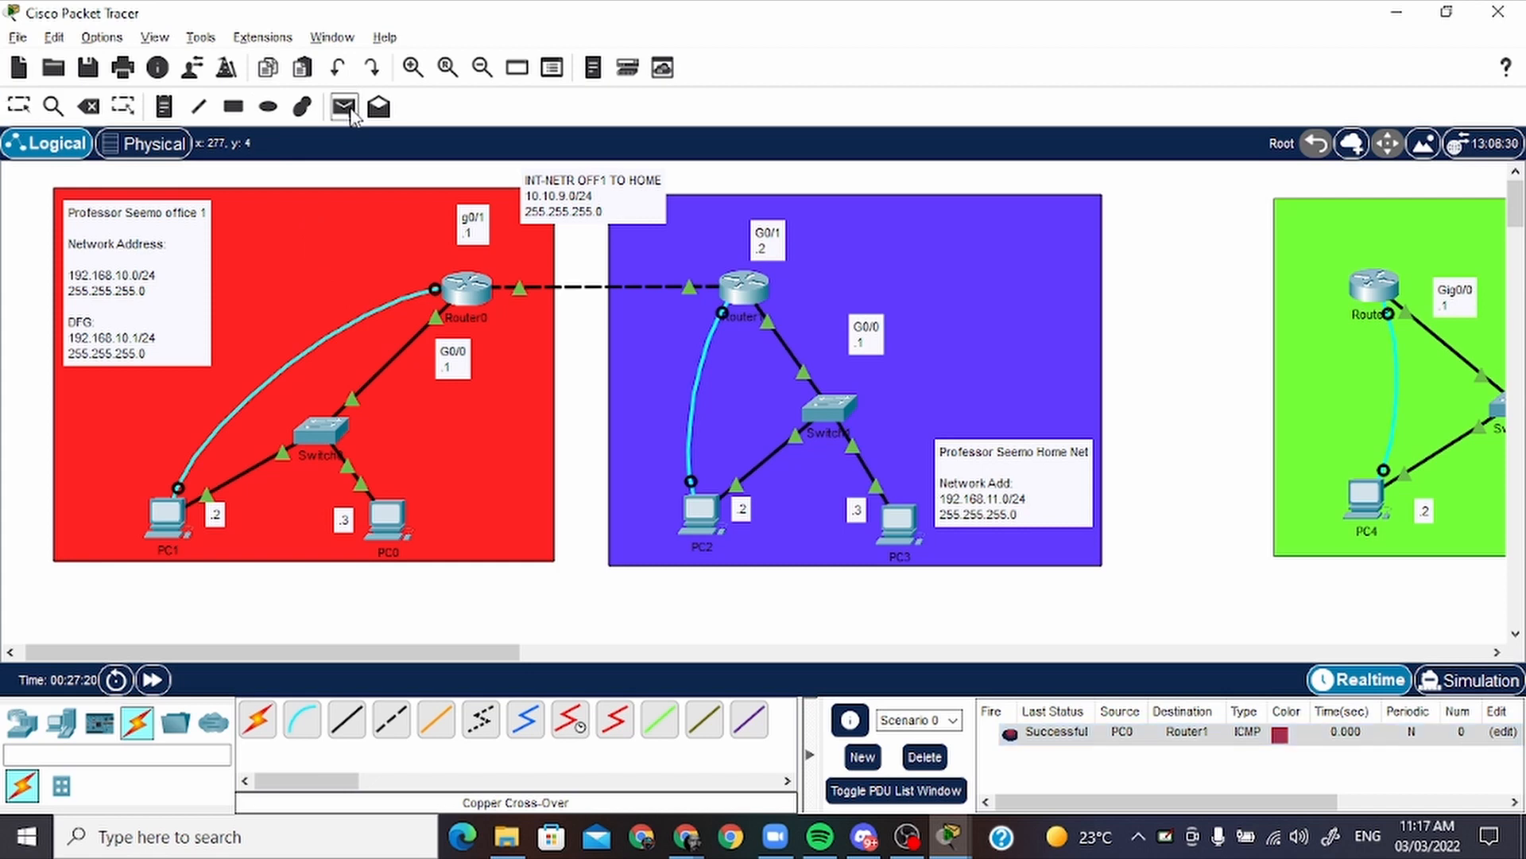
click(705, 508)
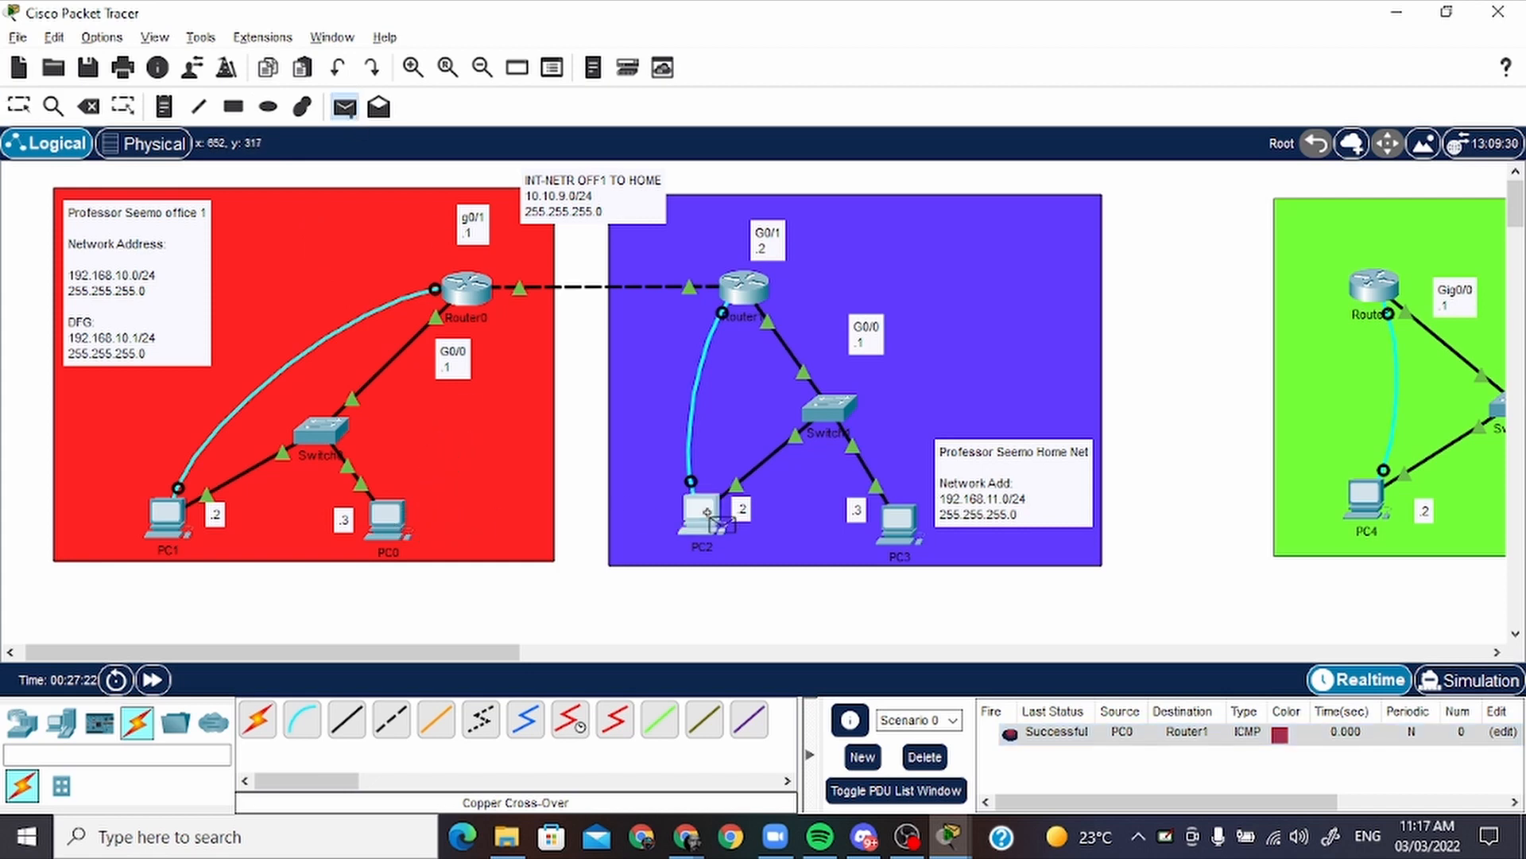
click(476, 294)
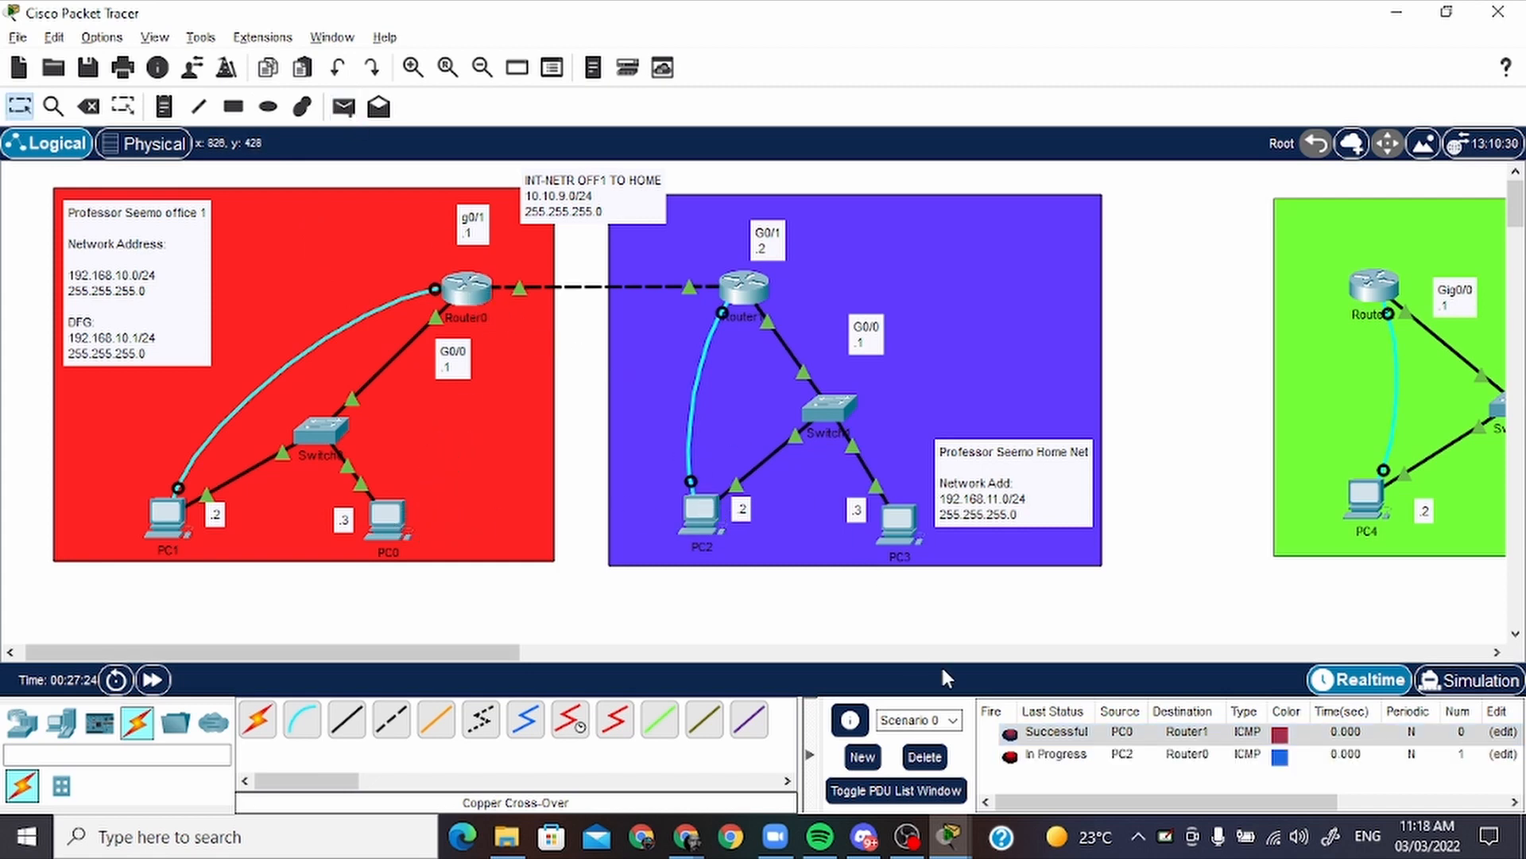
click(1011, 756)
click(1010, 757)
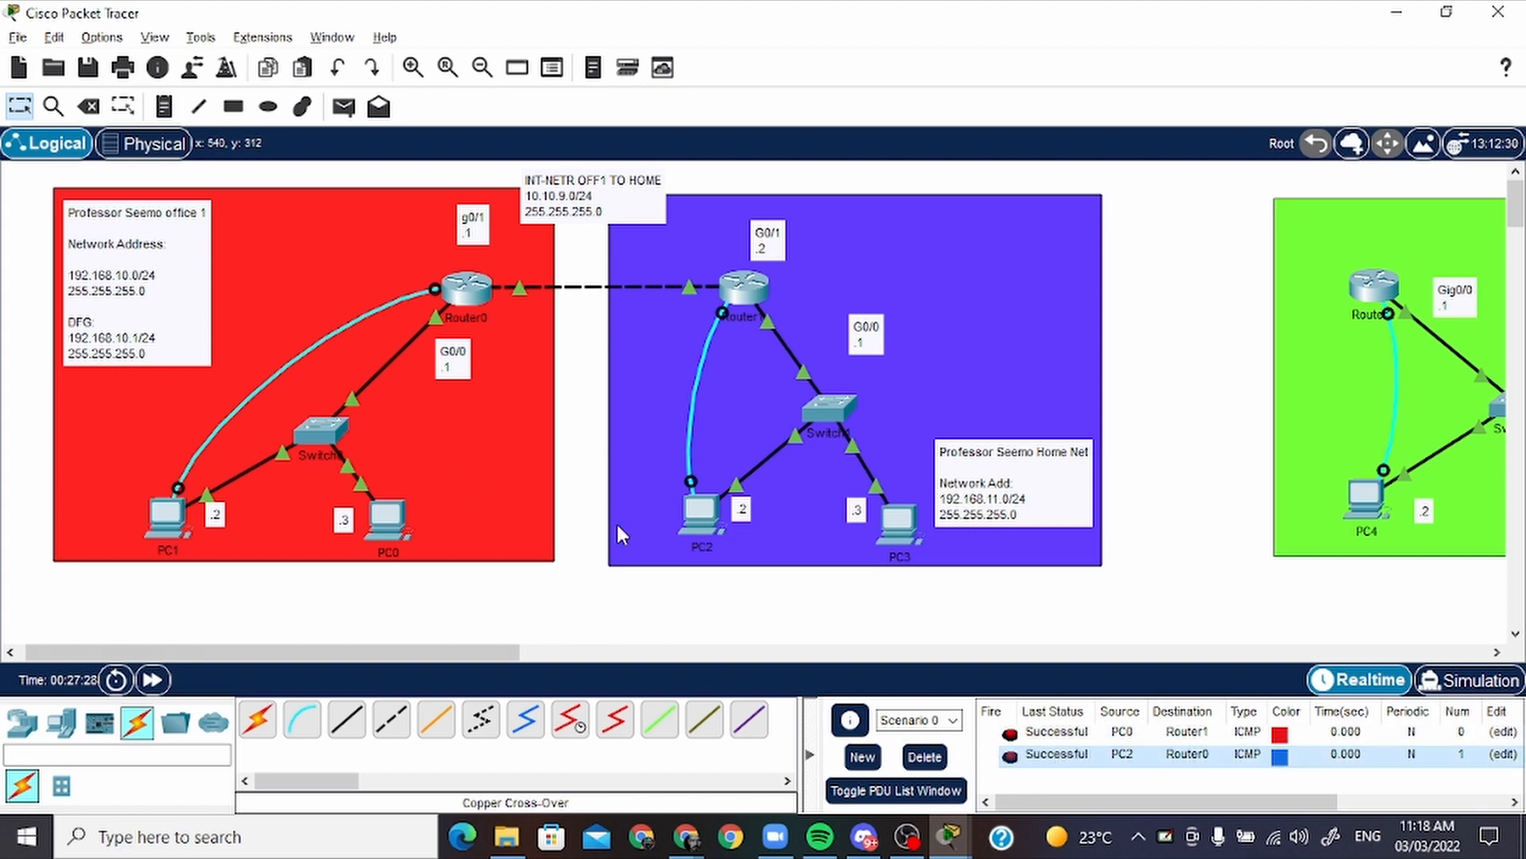
Delete the PDU scenario and send a simple PDU from PC0 in office 1 to PC2 in the home network
click(925, 756)
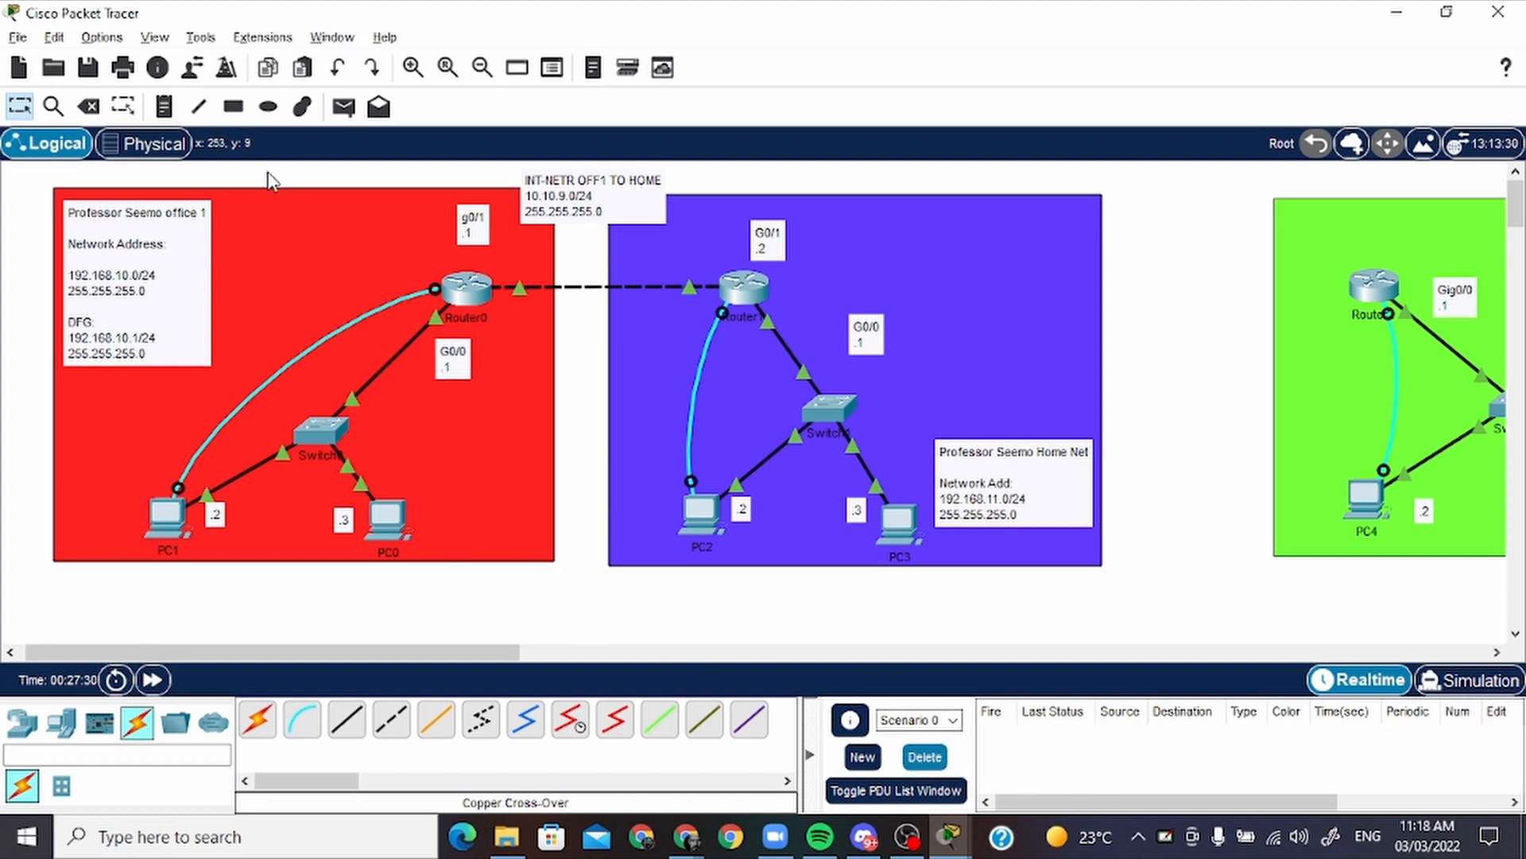
click(344, 108)
click(388, 519)
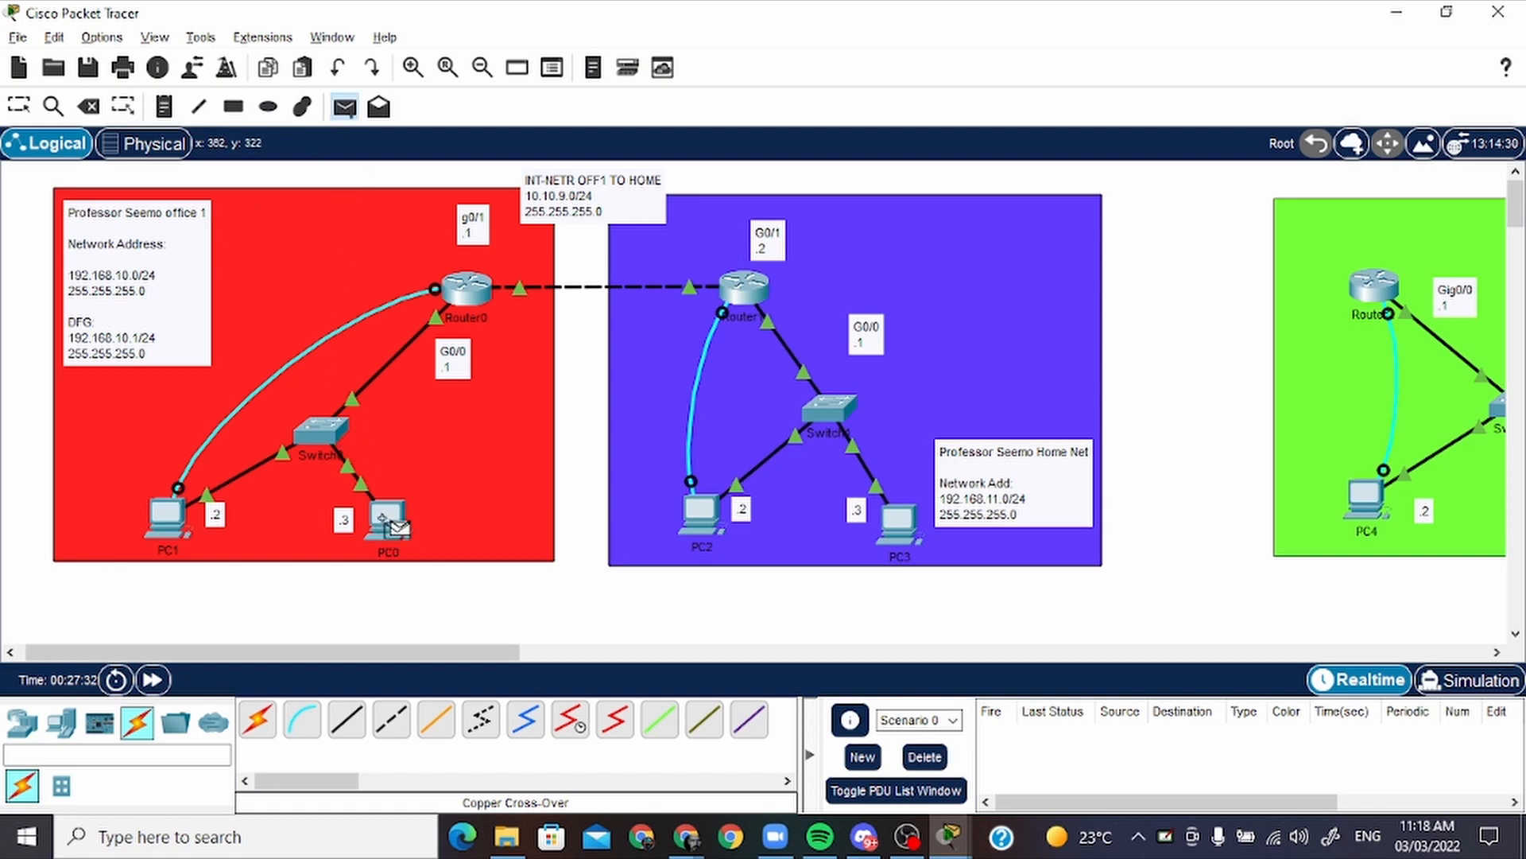
click(702, 515)
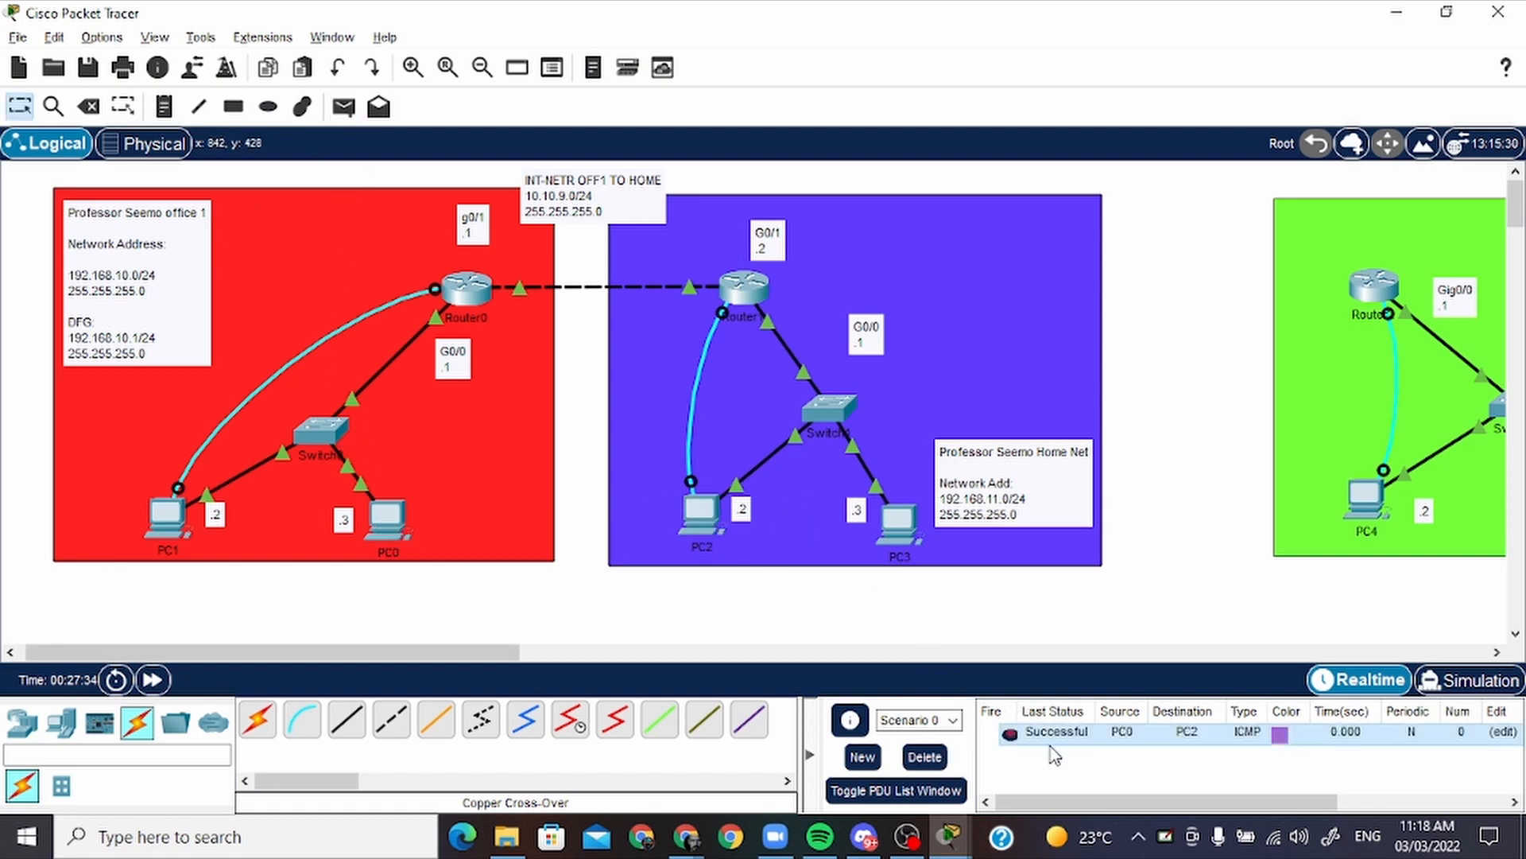
Send a simple PDU from PC1 to PC3 and fire it again
click(344, 108)
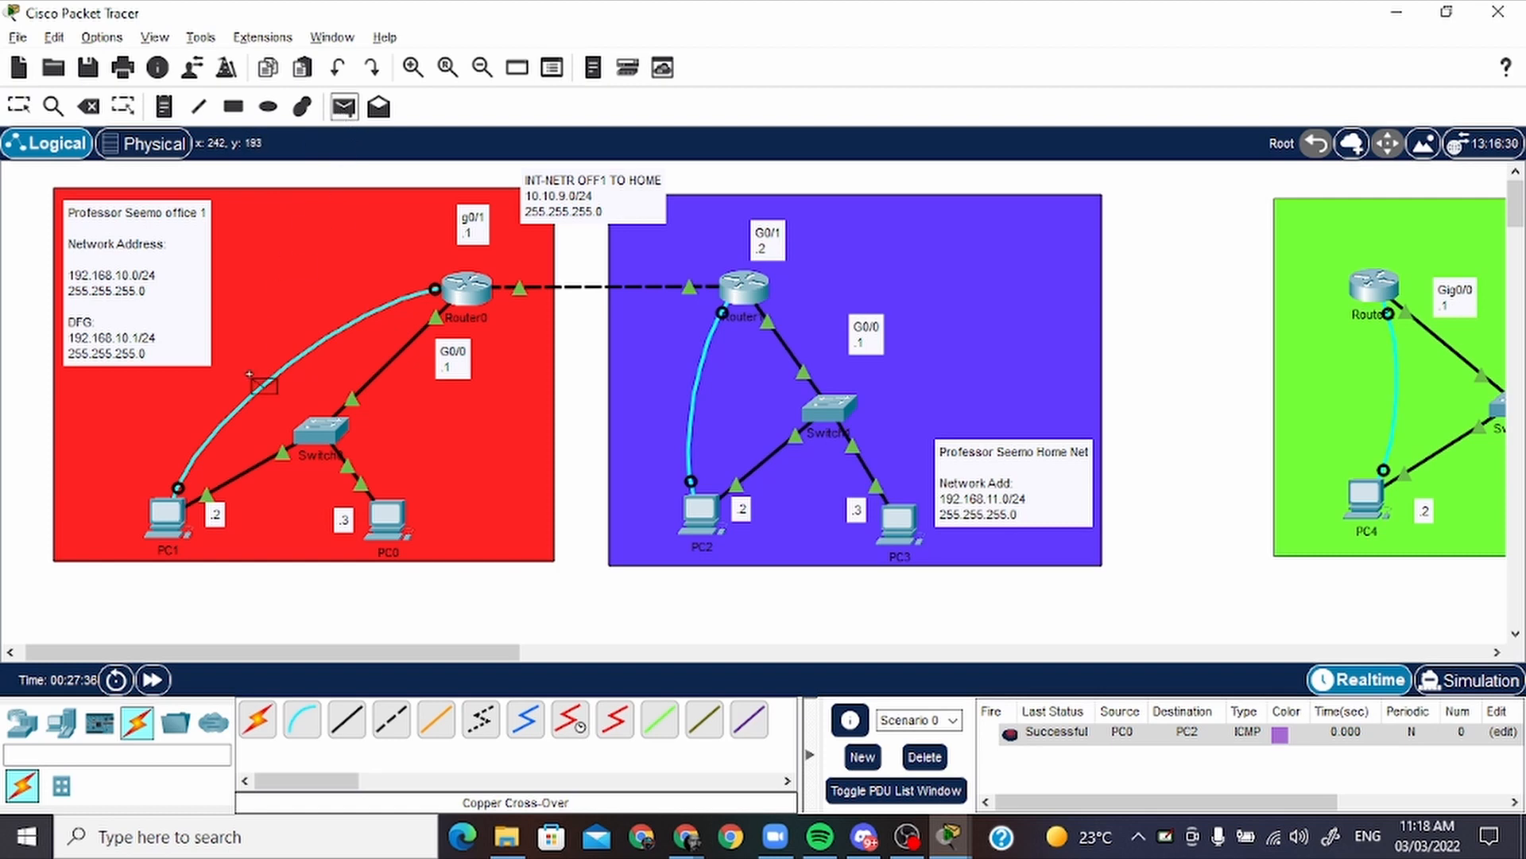
click(169, 515)
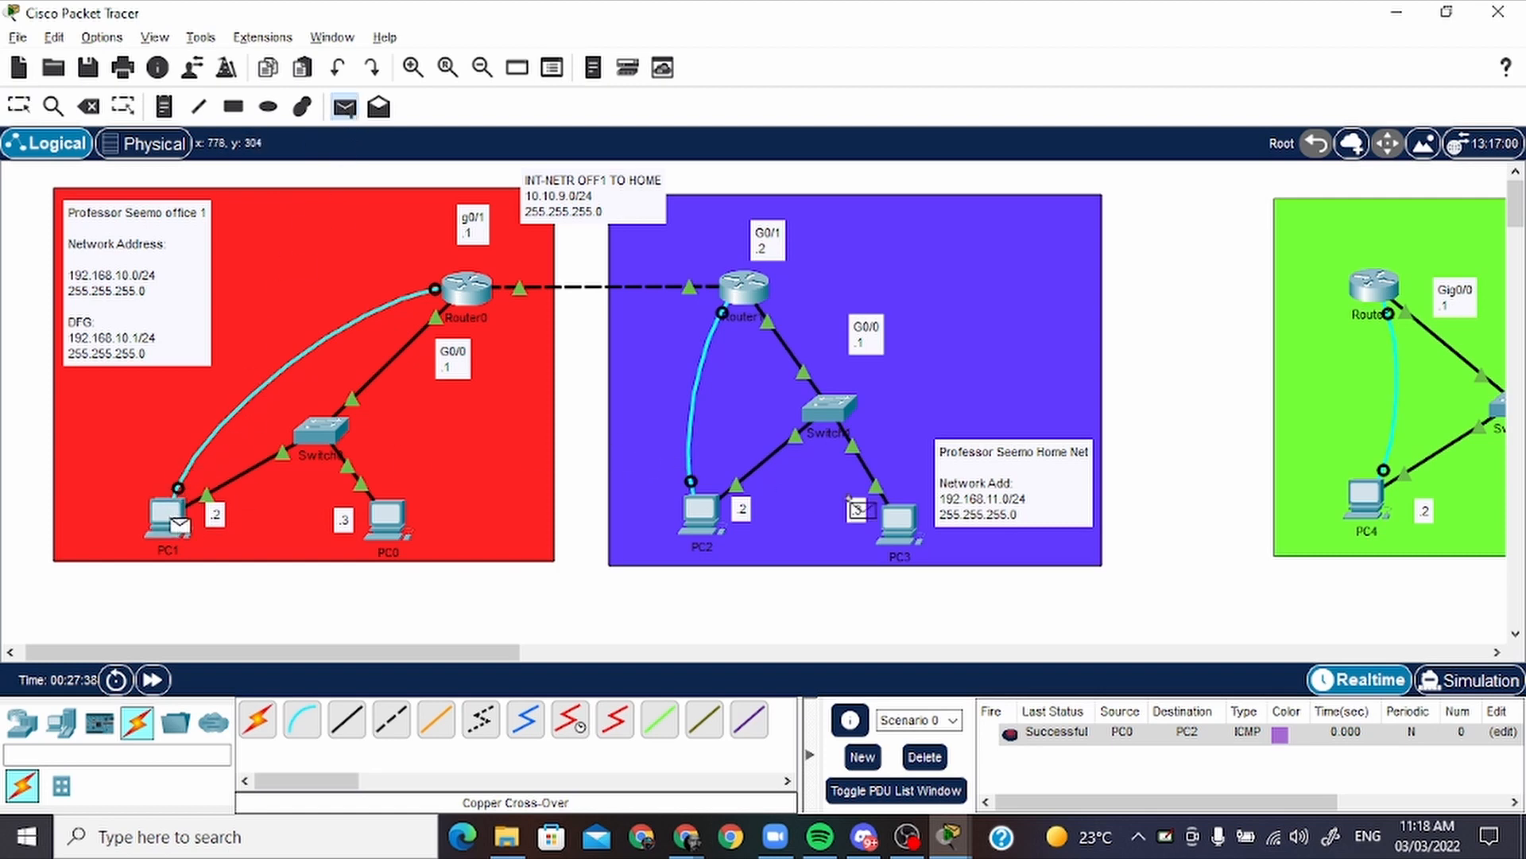
click(898, 521)
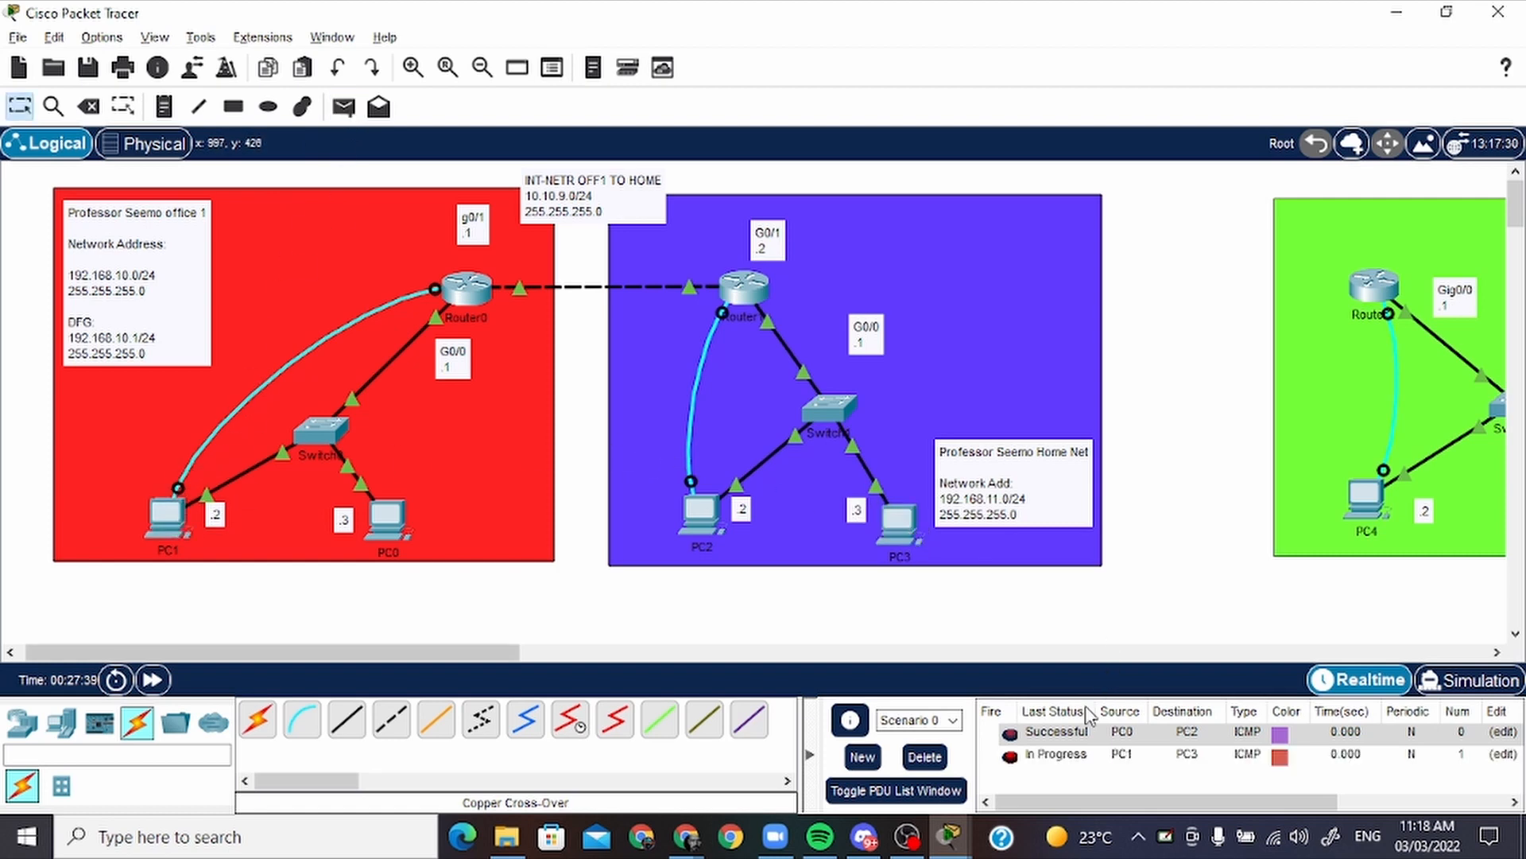
double_click(1009, 756)
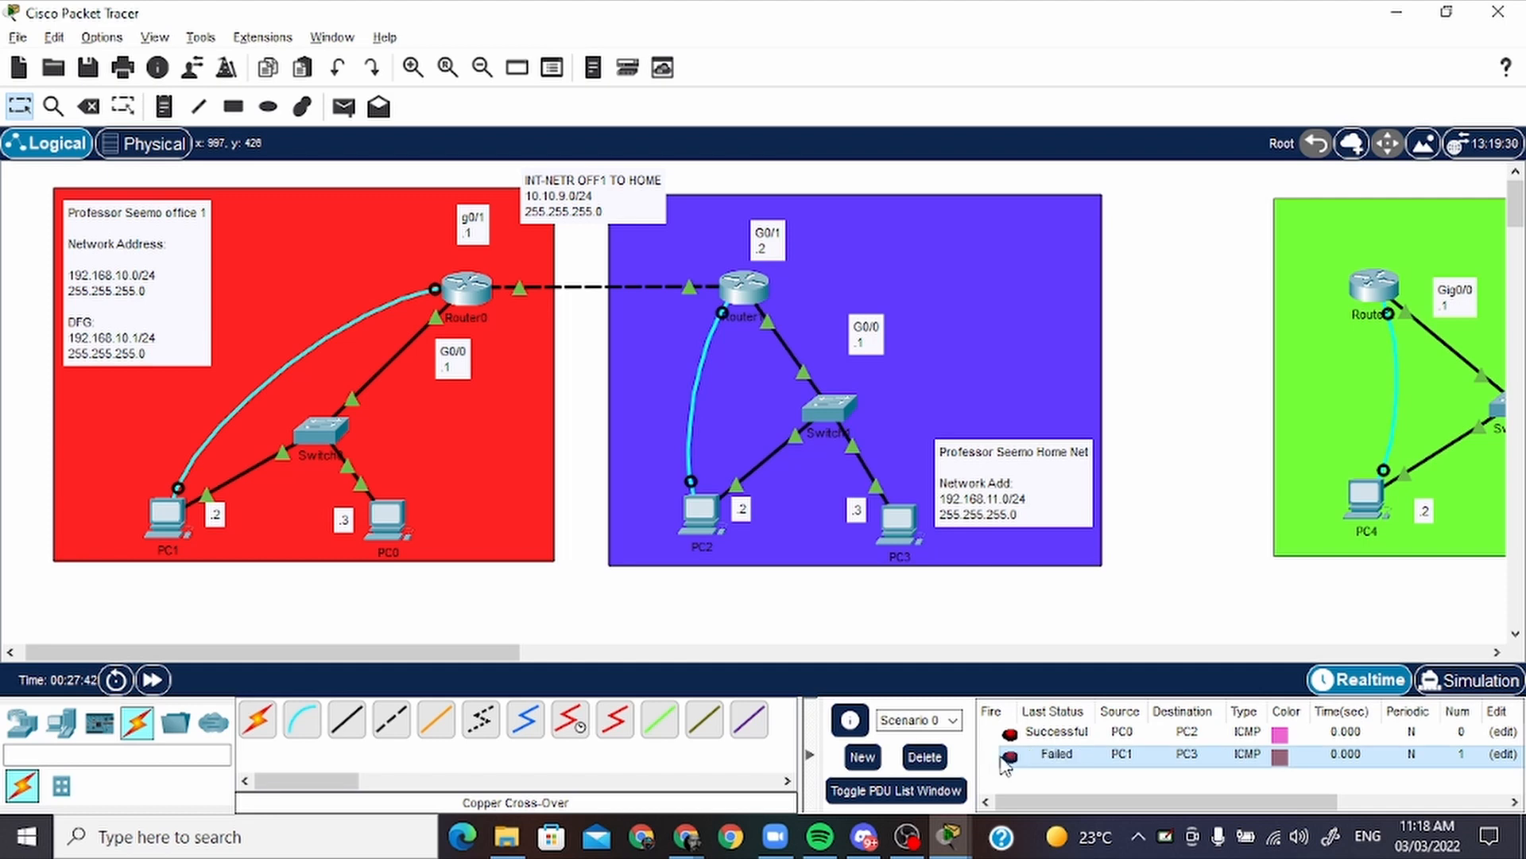
Clear the PDU scenario and send a simple PDU from PC3 back to PC0
click(924, 756)
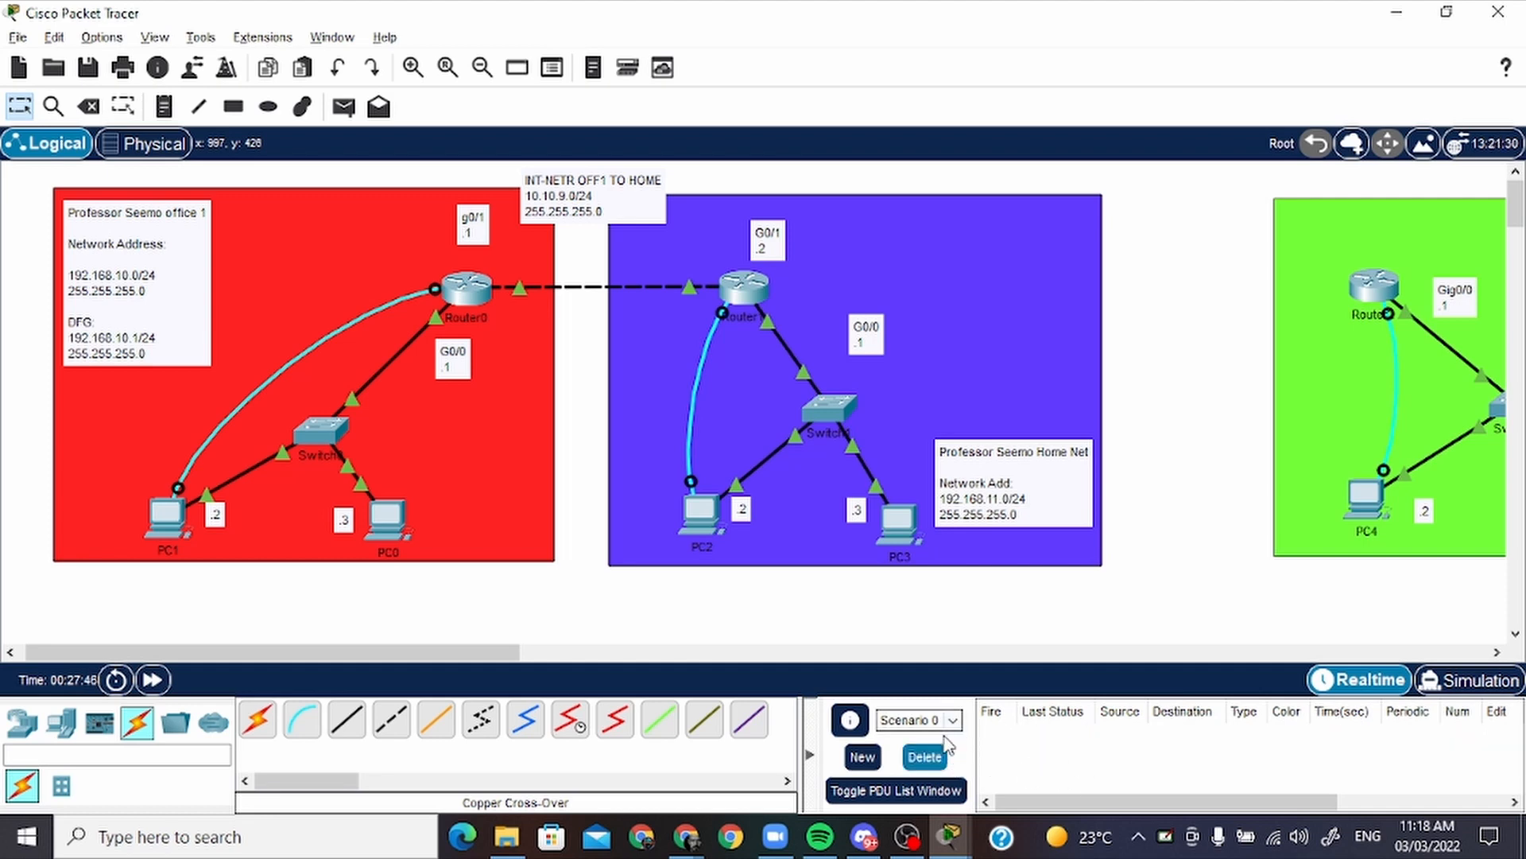
click(344, 106)
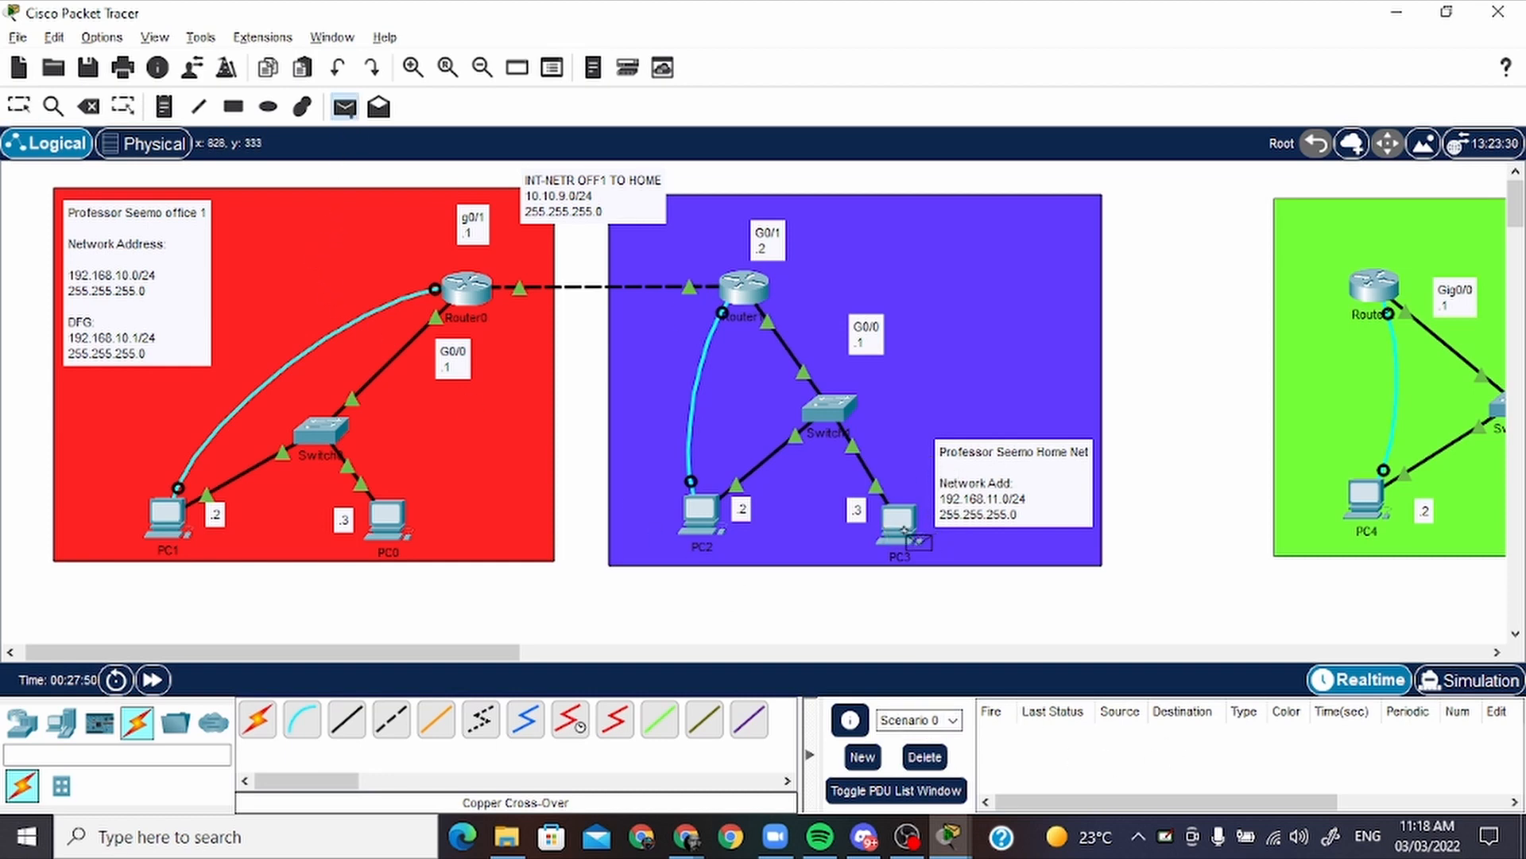
click(902, 529)
click(388, 518)
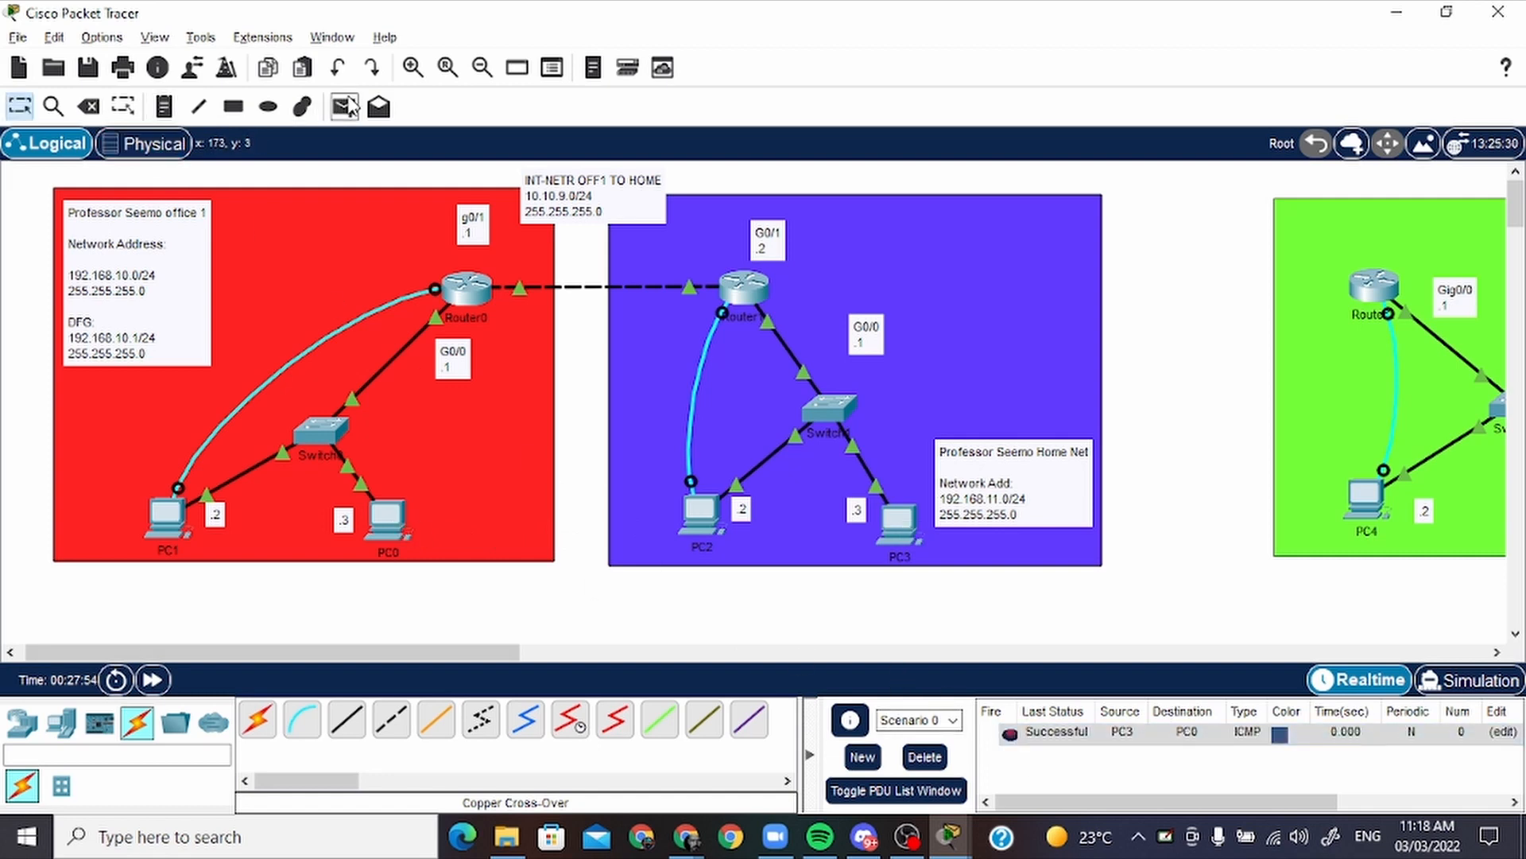
Send a simple PDU from PC2 in the home network to PC1 in office 1, then delete the PDU scenario
click(344, 106)
click(712, 510)
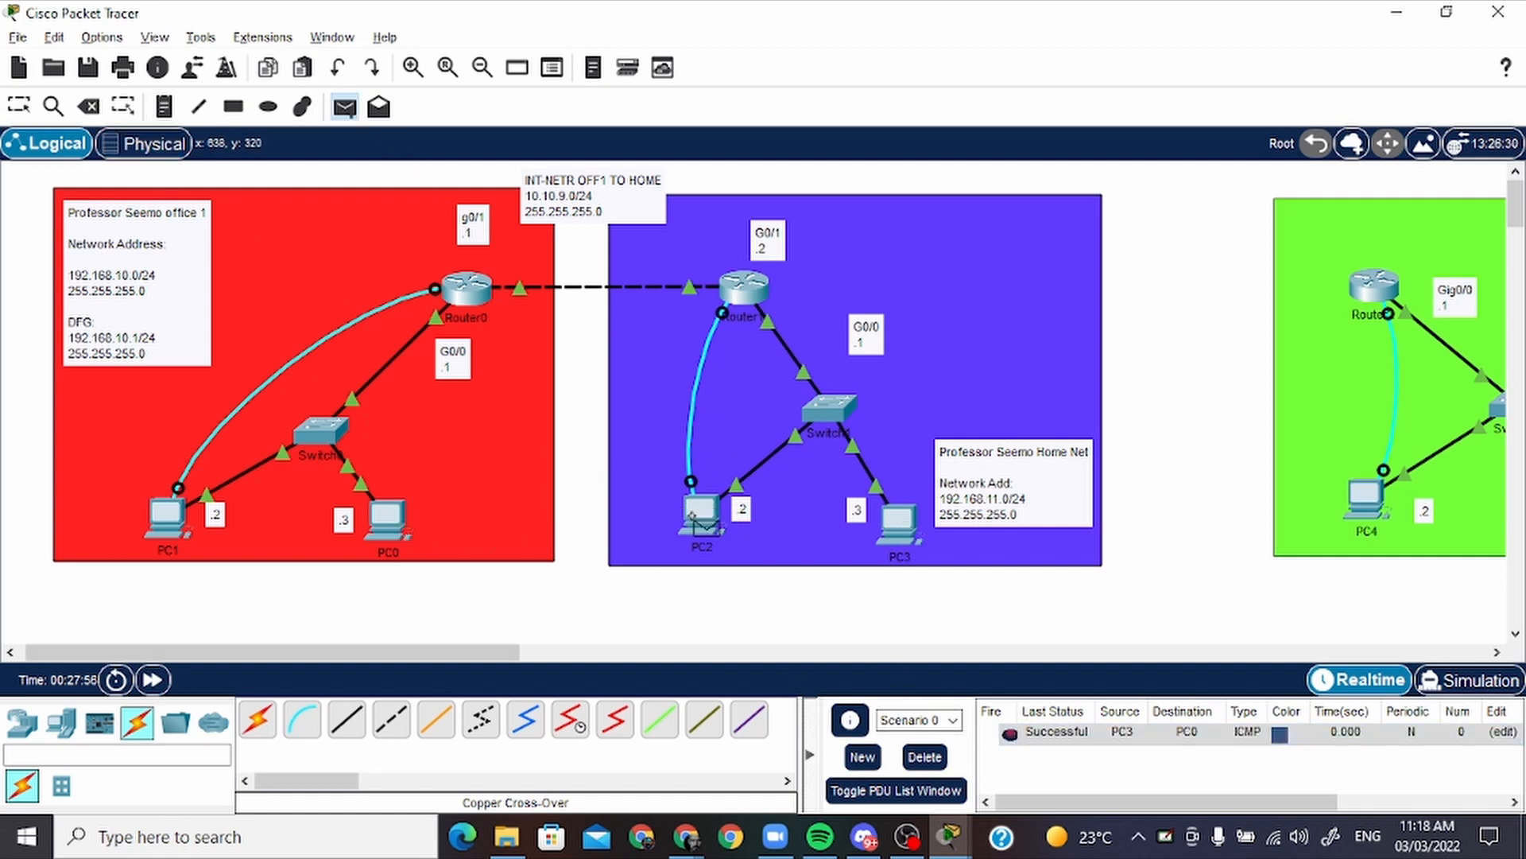
click(688, 515)
click(167, 515)
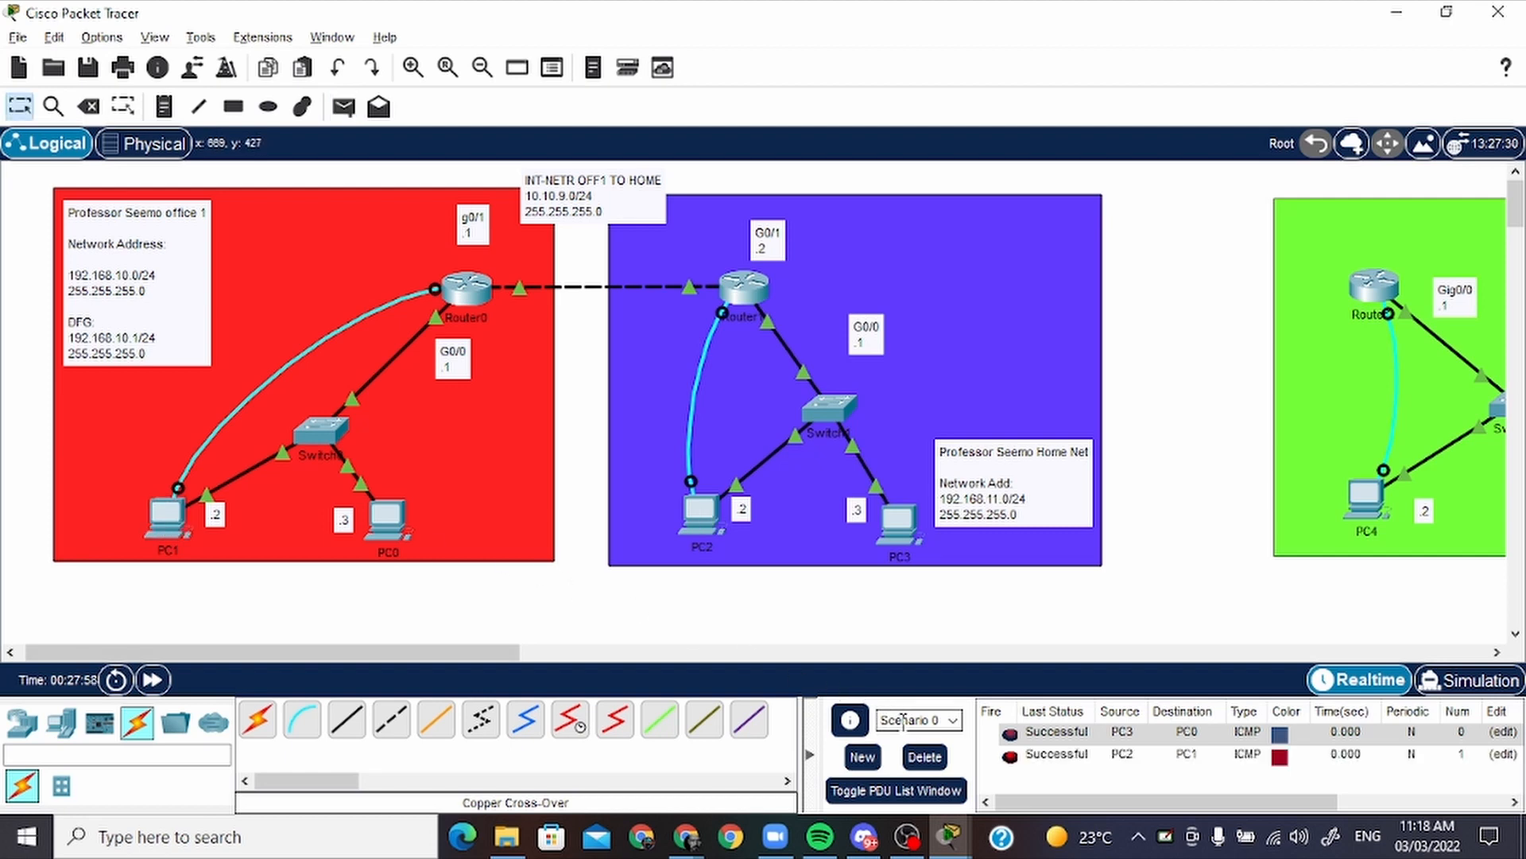
click(922, 756)
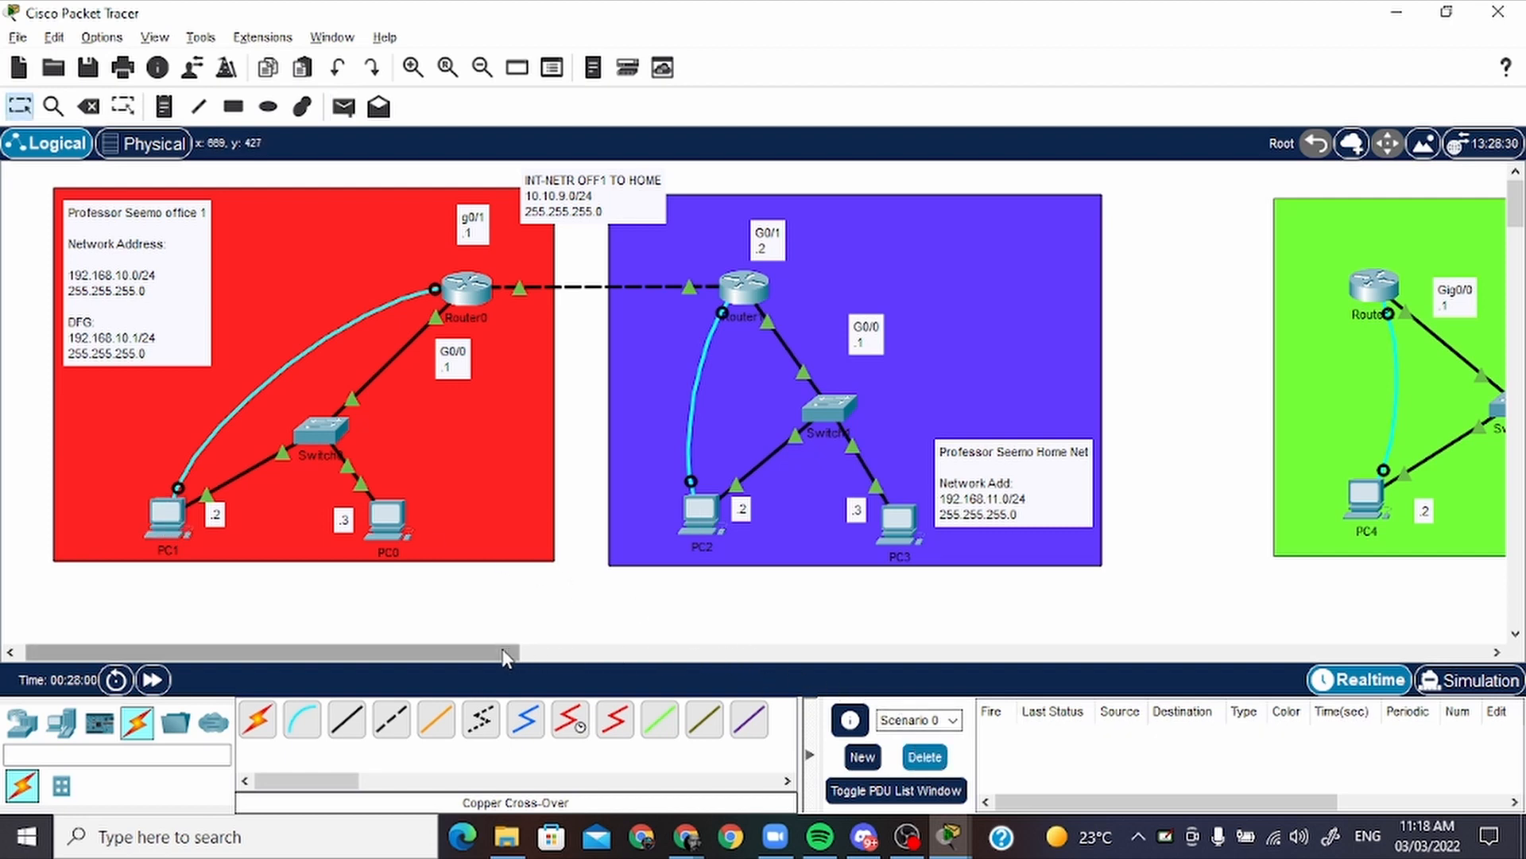
Rearrange the home network by moving Router1 toward office 2, repositioning its G0/1 and G0/0 labels, and shifting PC2 with its .2 label outward
drag(503, 652, 651, 642)
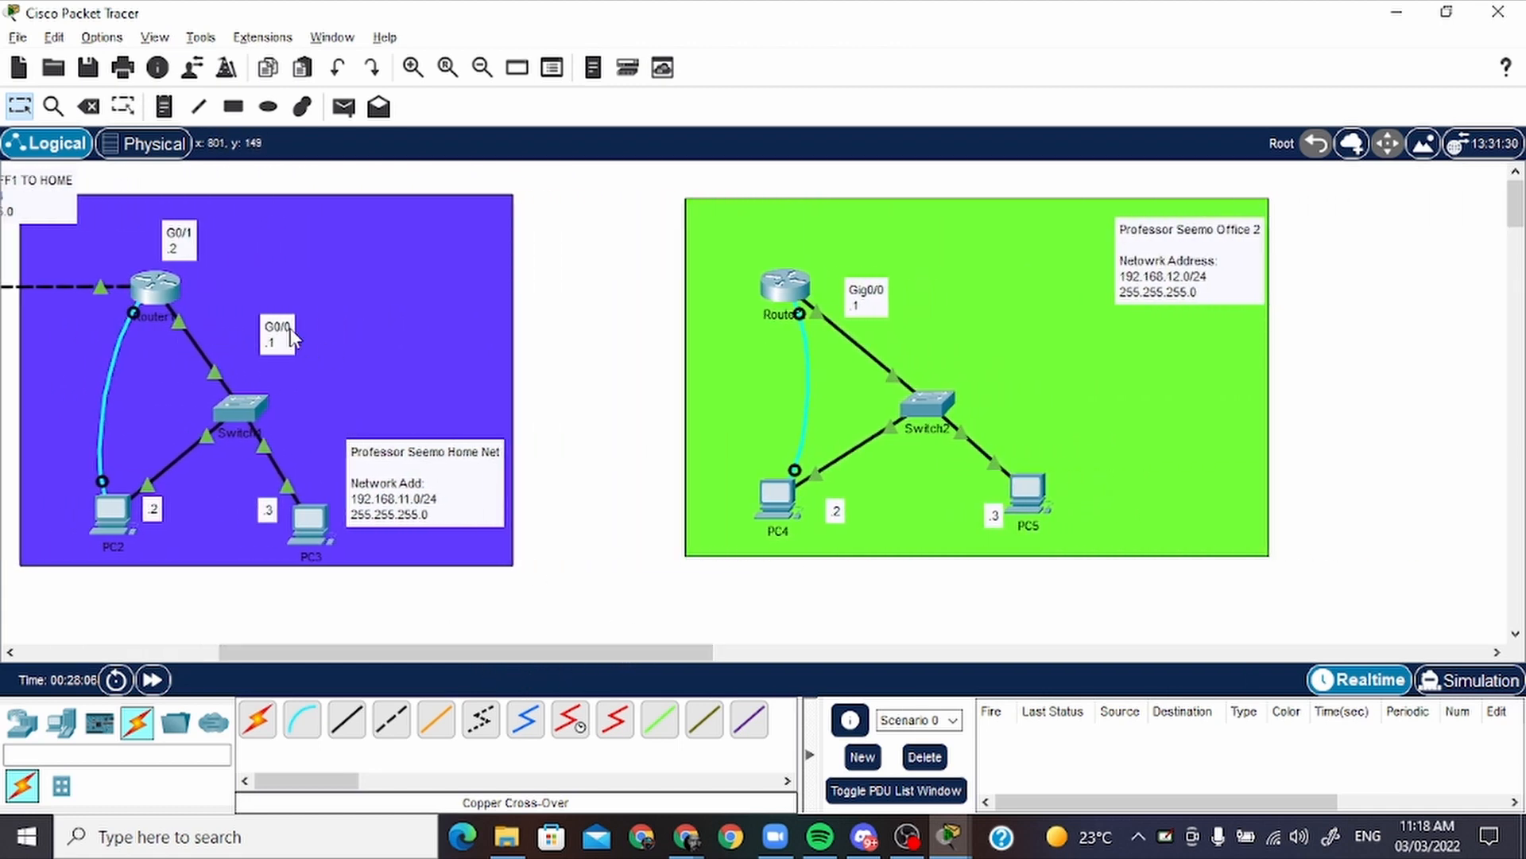
drag(187, 347, 172, 387)
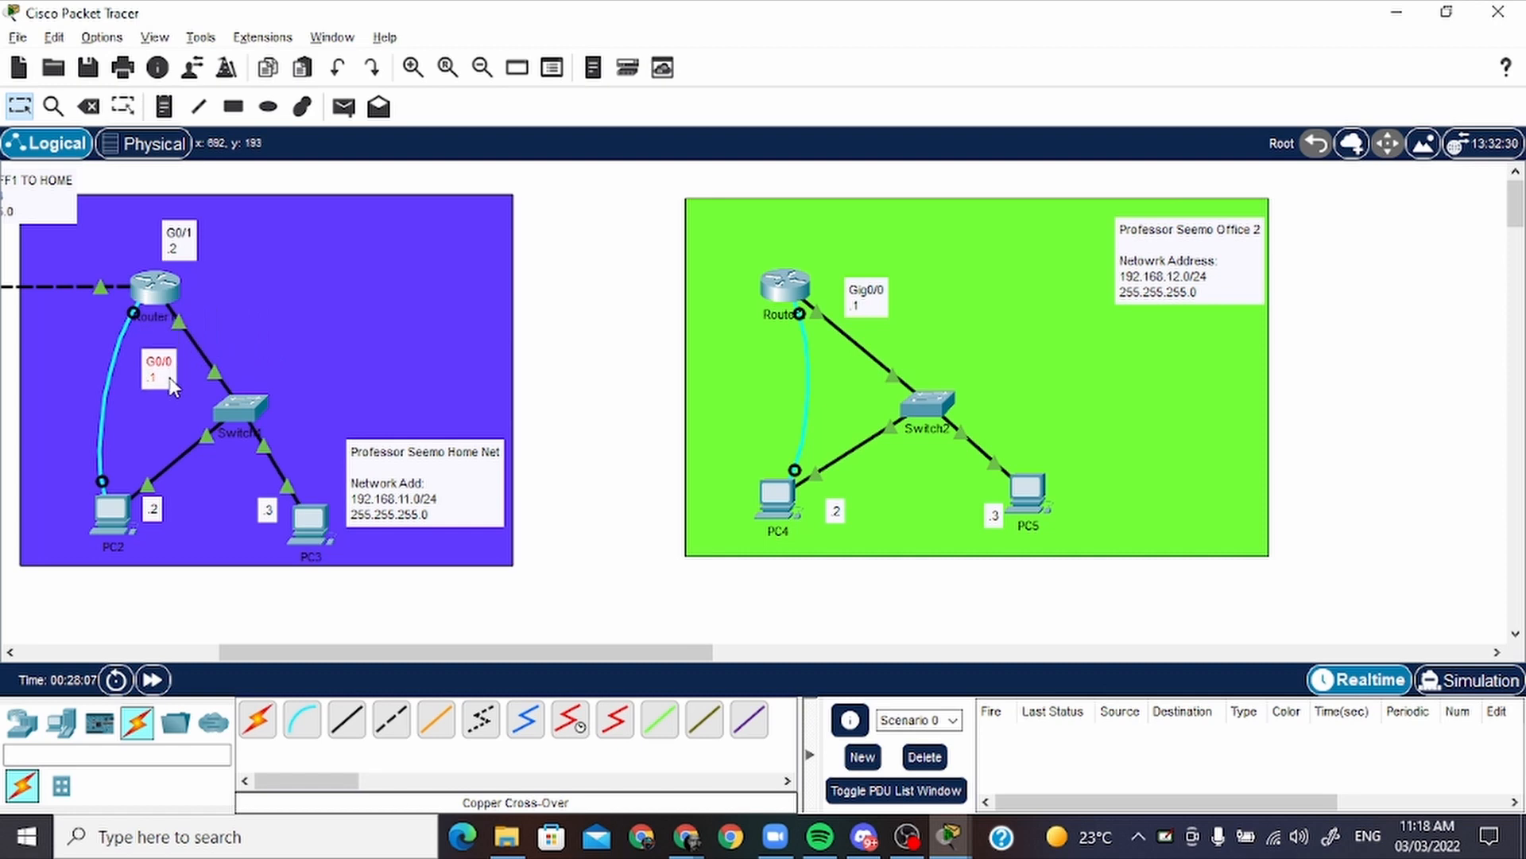
drag(183, 252, 233, 279)
drag(165, 382, 212, 367)
drag(147, 239, 176, 248)
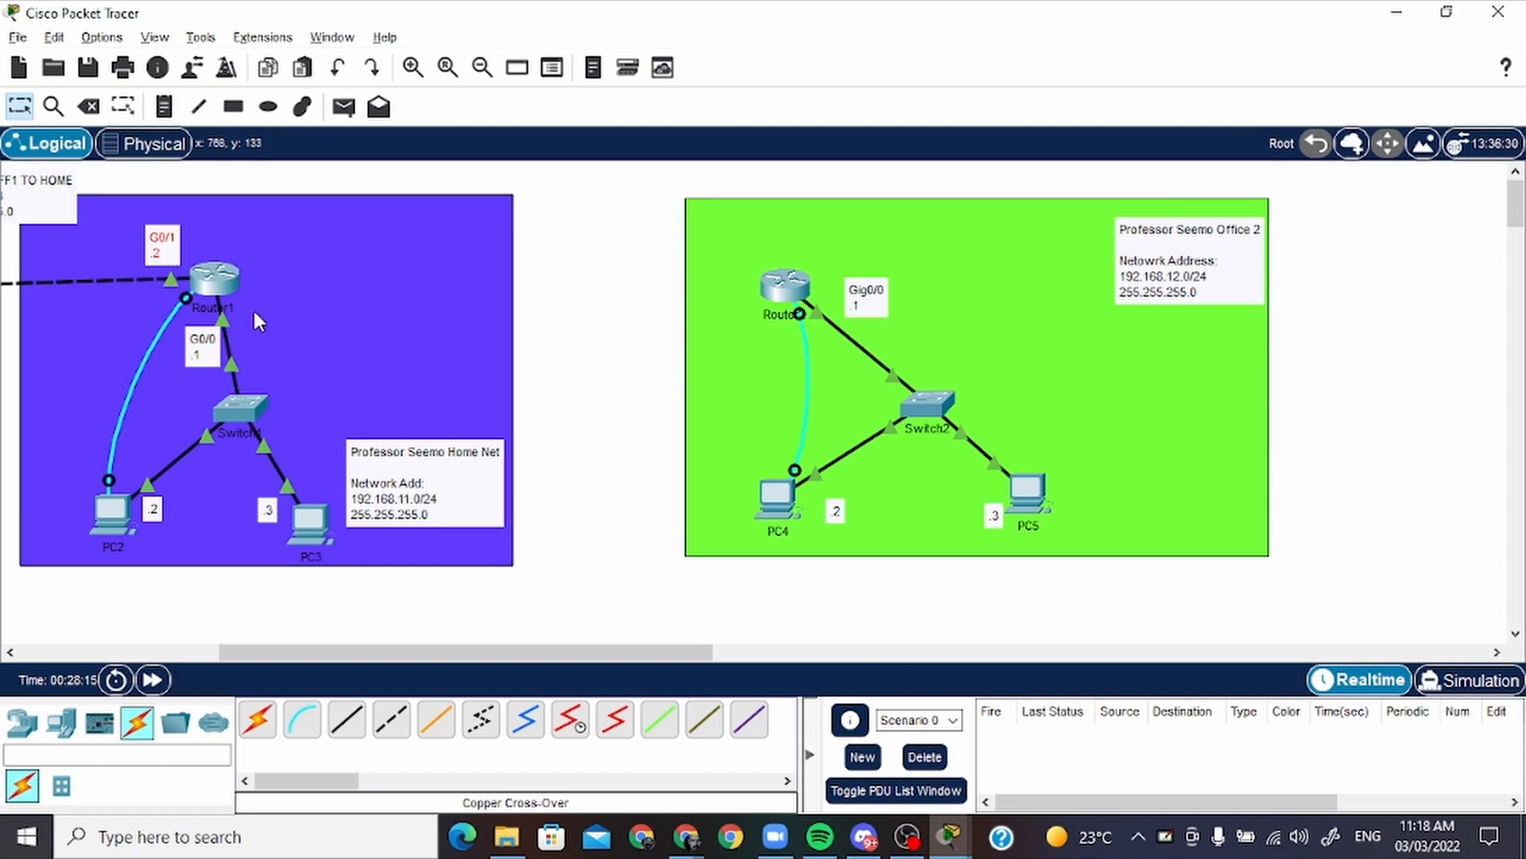
drag(203, 348, 192, 348)
mouse_move(113, 516)
mouse_down()
mouse_move(81, 518)
mouse_move(141, 518)
mouse_move(130, 524)
mouse_up()
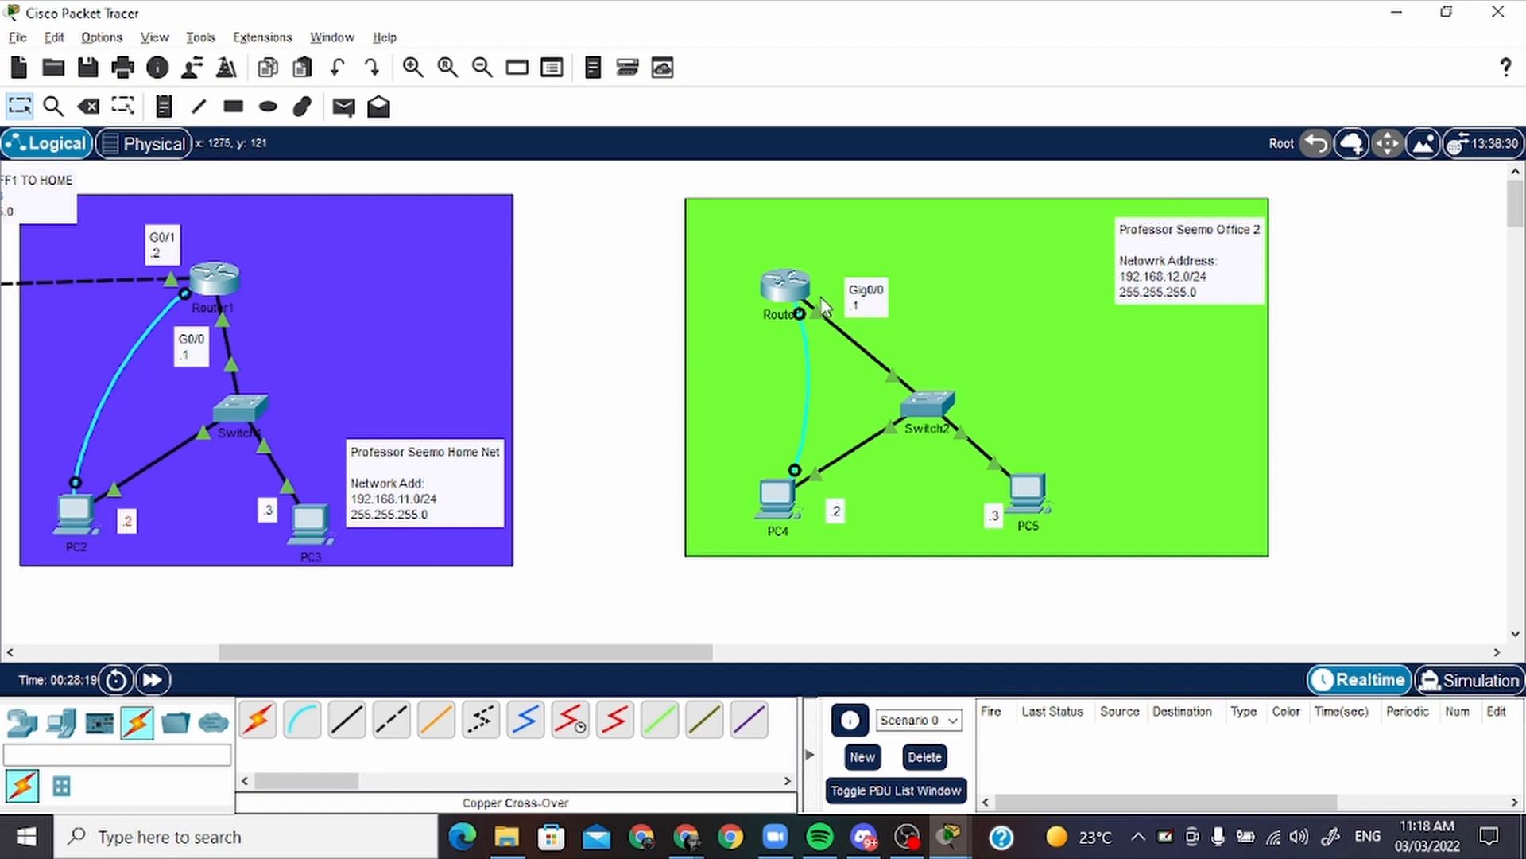
drag(218, 286, 316, 286)
drag(163, 246, 258, 243)
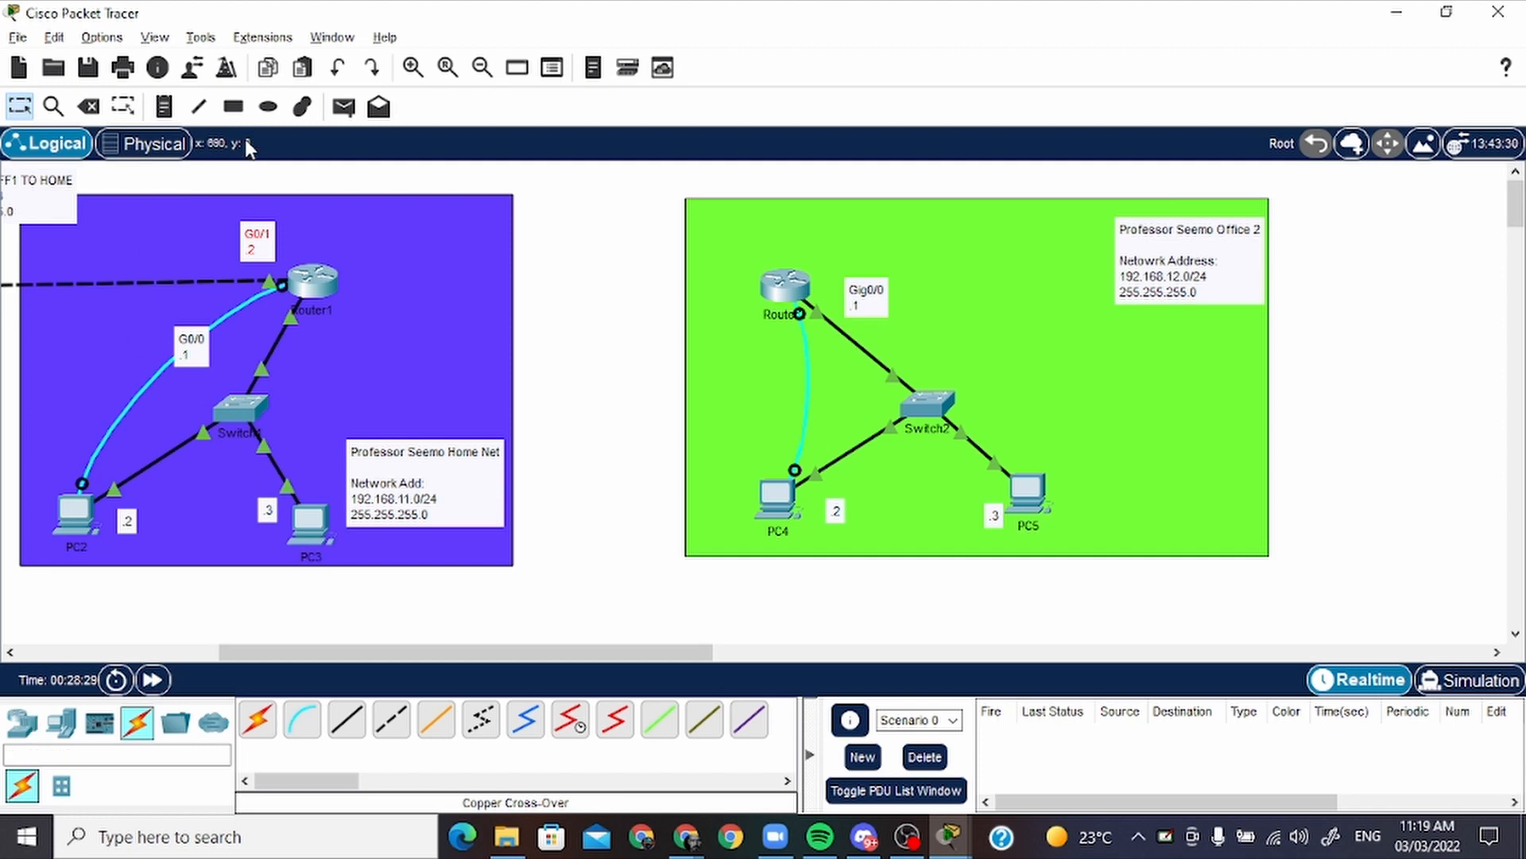
Place a note between the home and office 2 networks with the heading "INT HOME TP OFFICE 2"
click(164, 106)
click(505, 210)
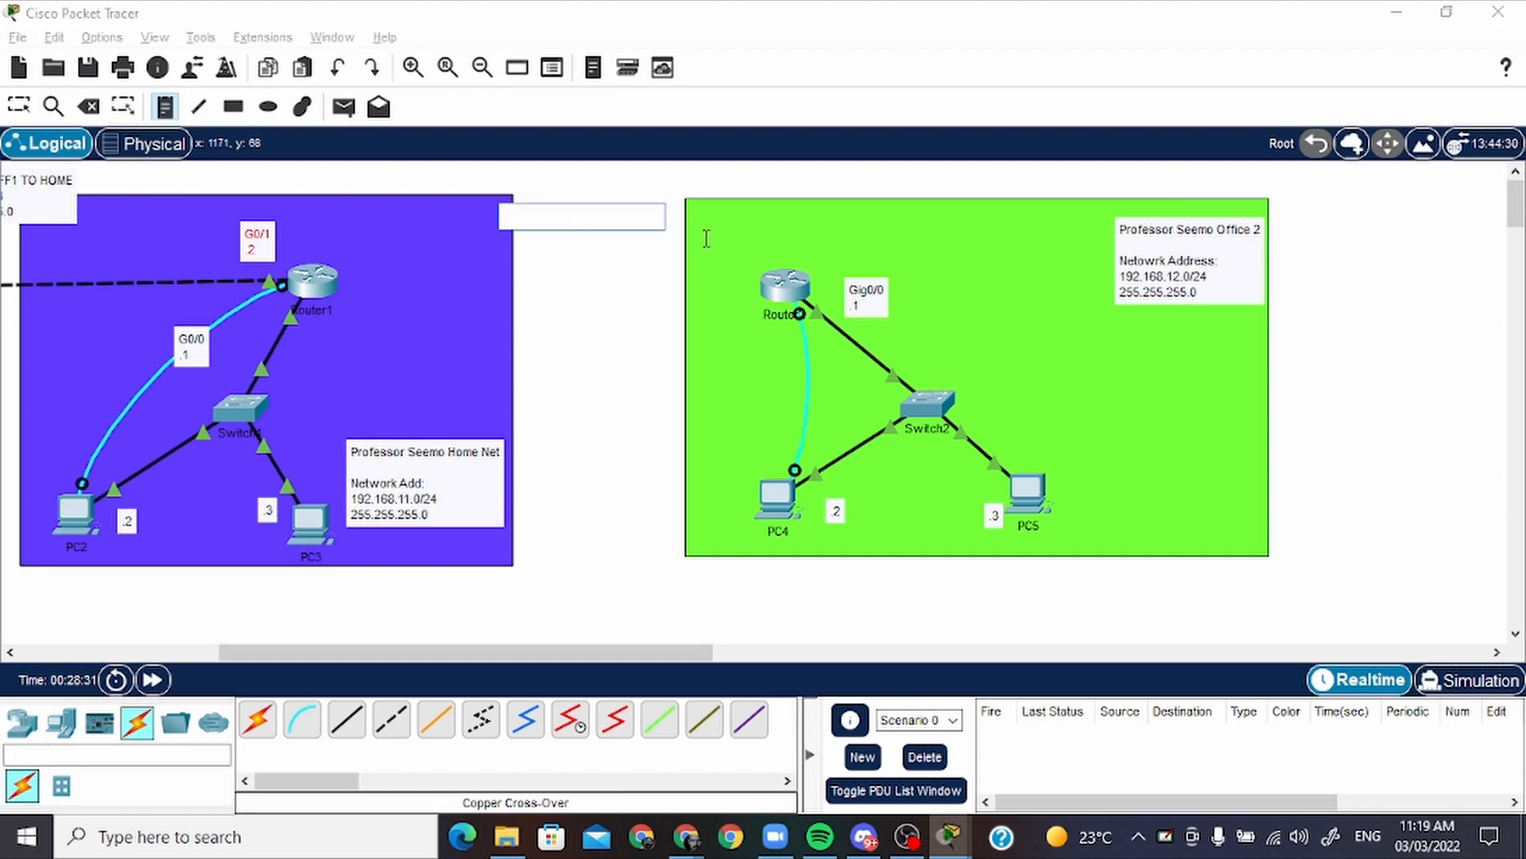
text(INT)
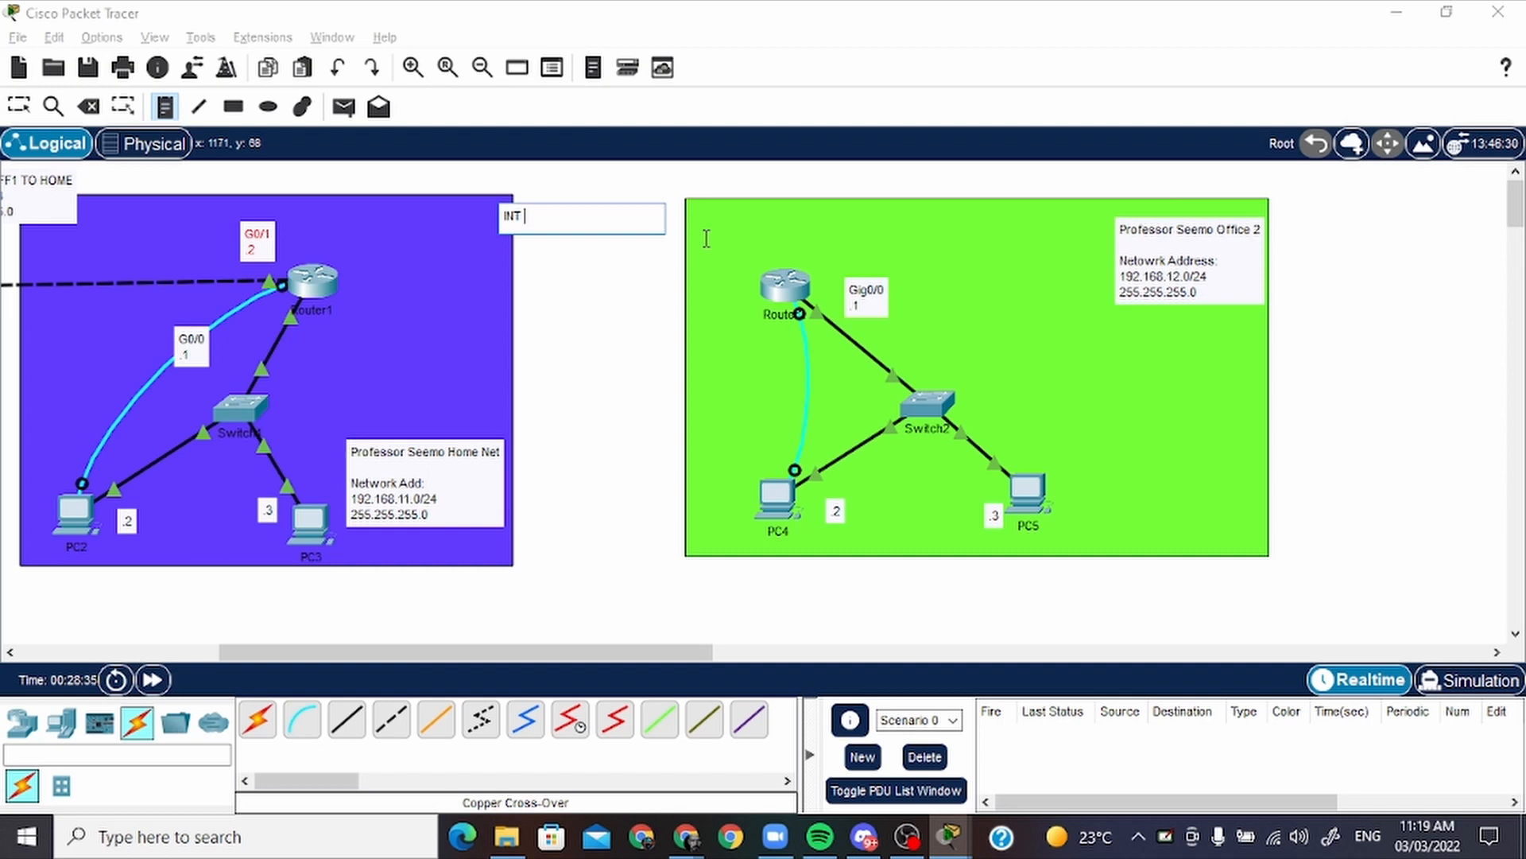
text( HOME TP OFFICE 2)
key(Return)
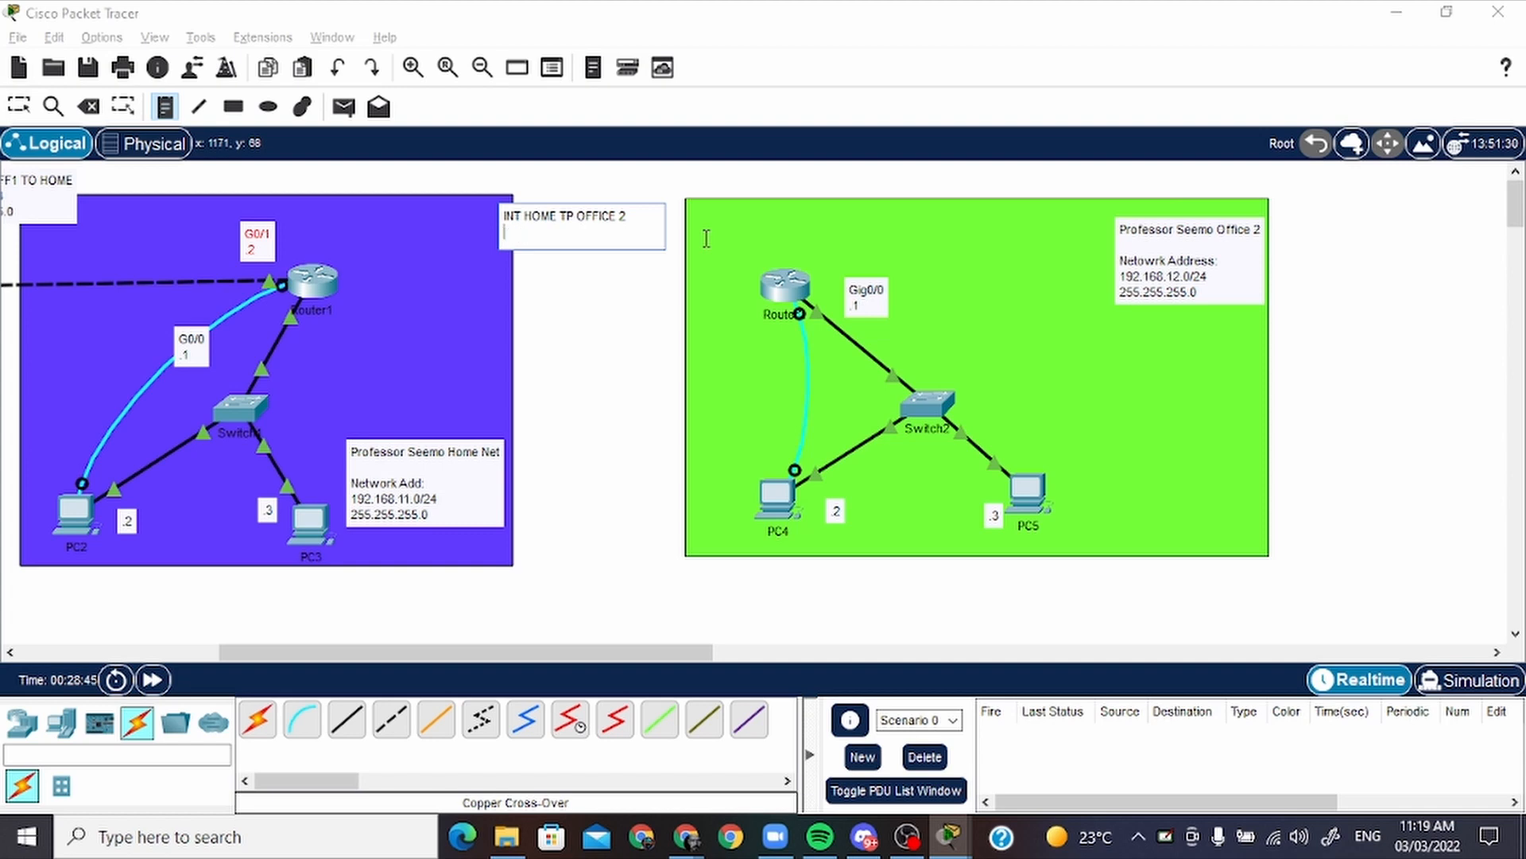
Complete the note with the line "Netowrk Address:", the network 10.10.11.0/24 and the mask 255.255.255.0
key(Return)
text(Netowr)
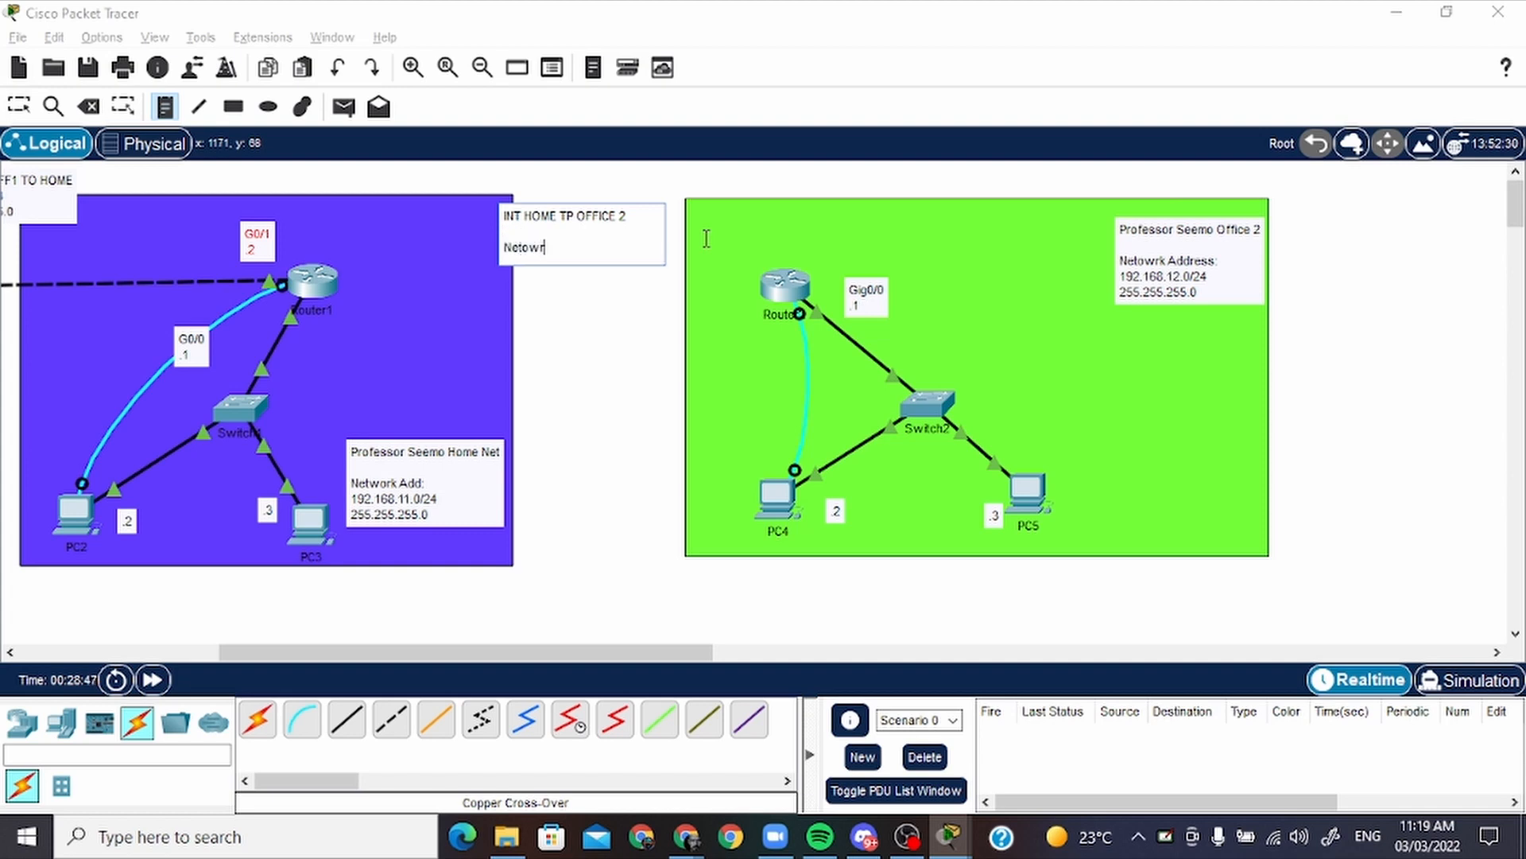
text(k Address)
key(BackSpace)
key(BackSpace)
key(Return)
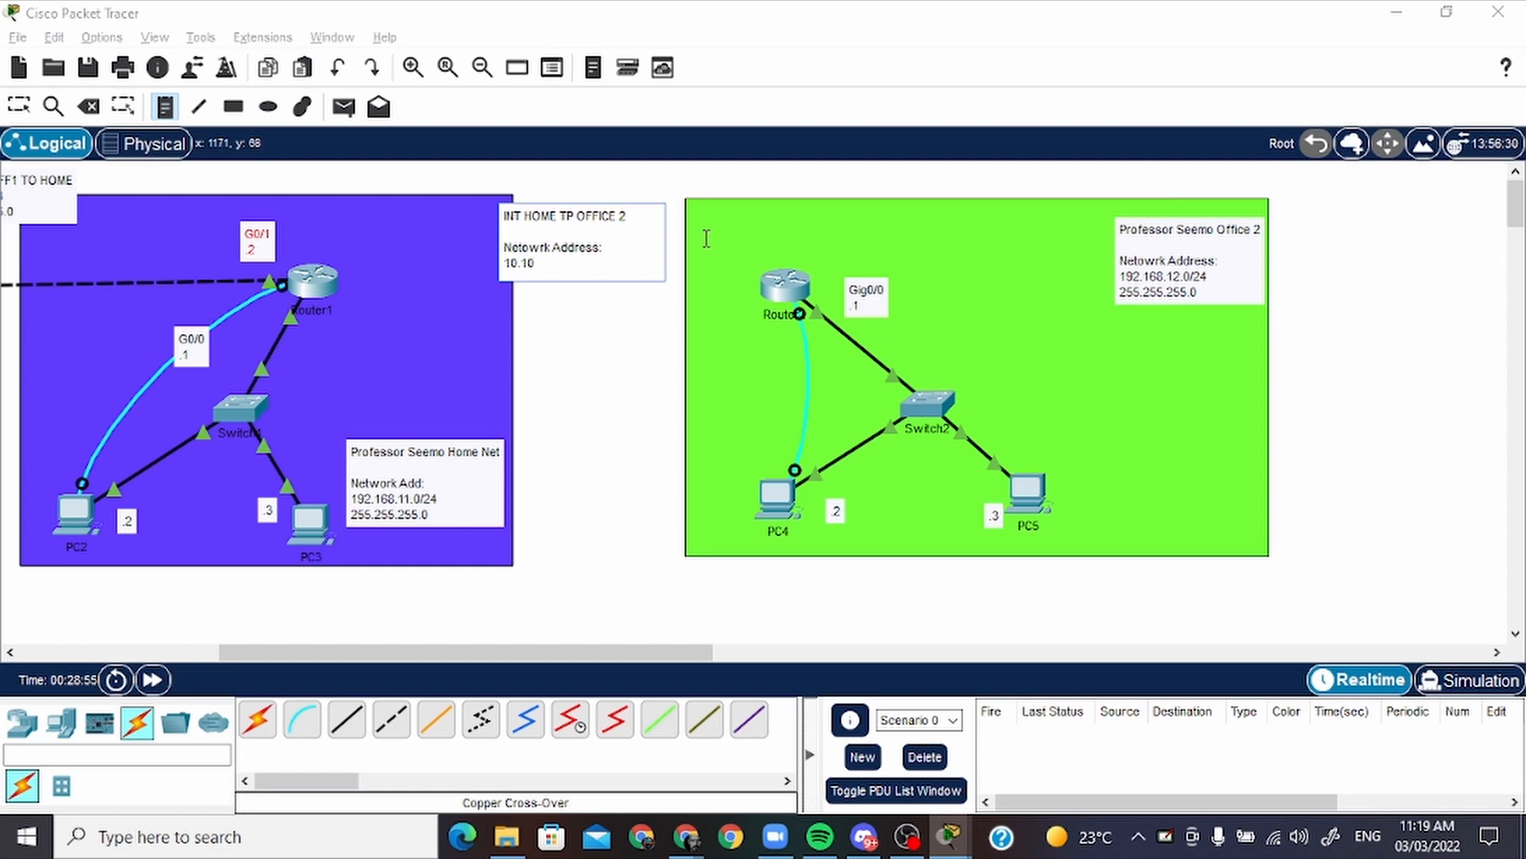
text(10.10.11.0/244)
key(BackSpace)
key(Return)
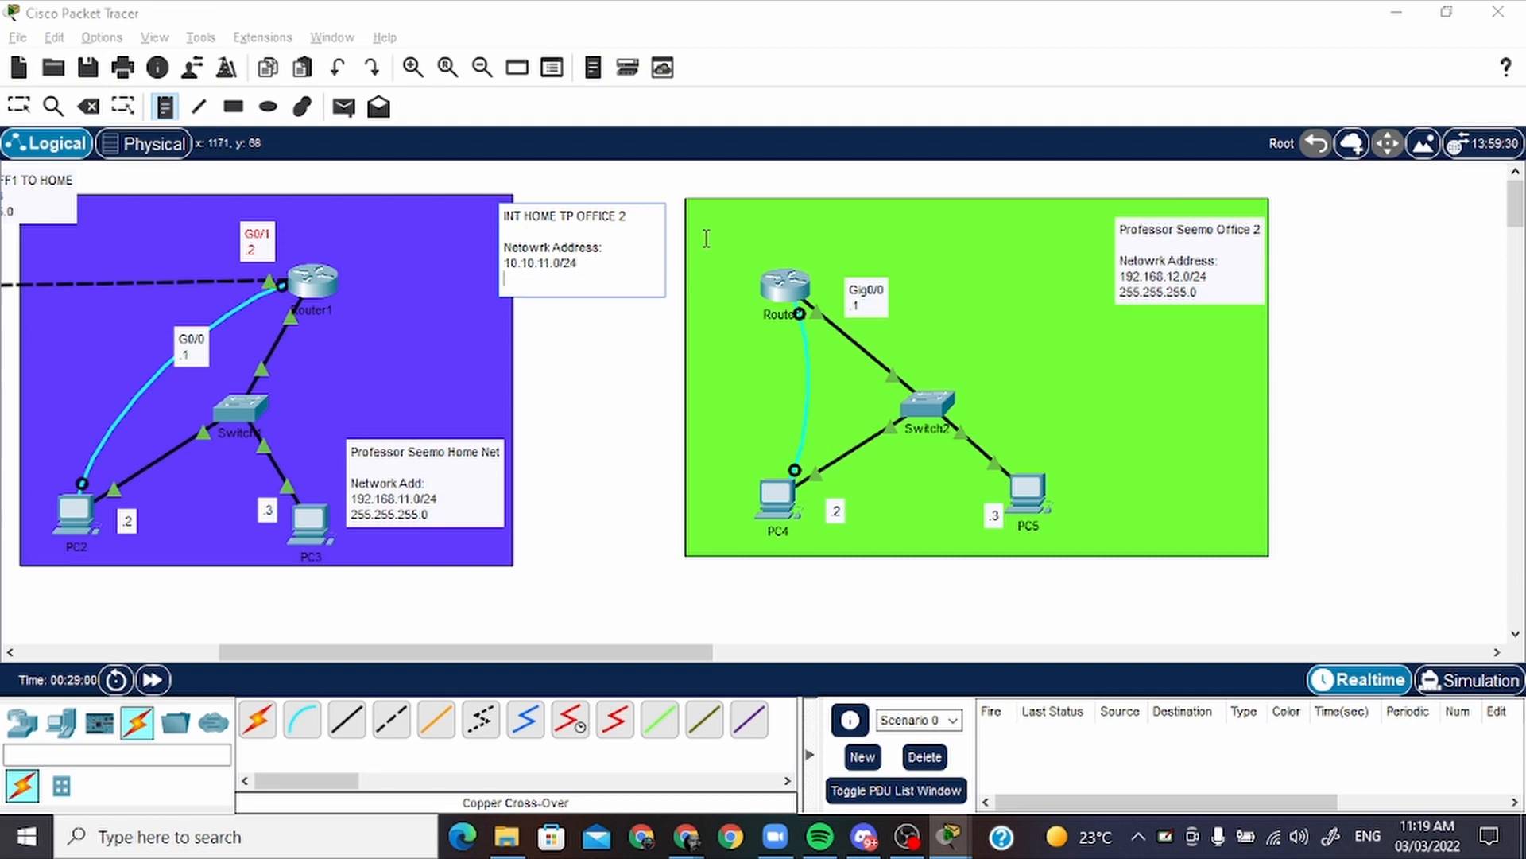
text(255.2455)
key(Escape)
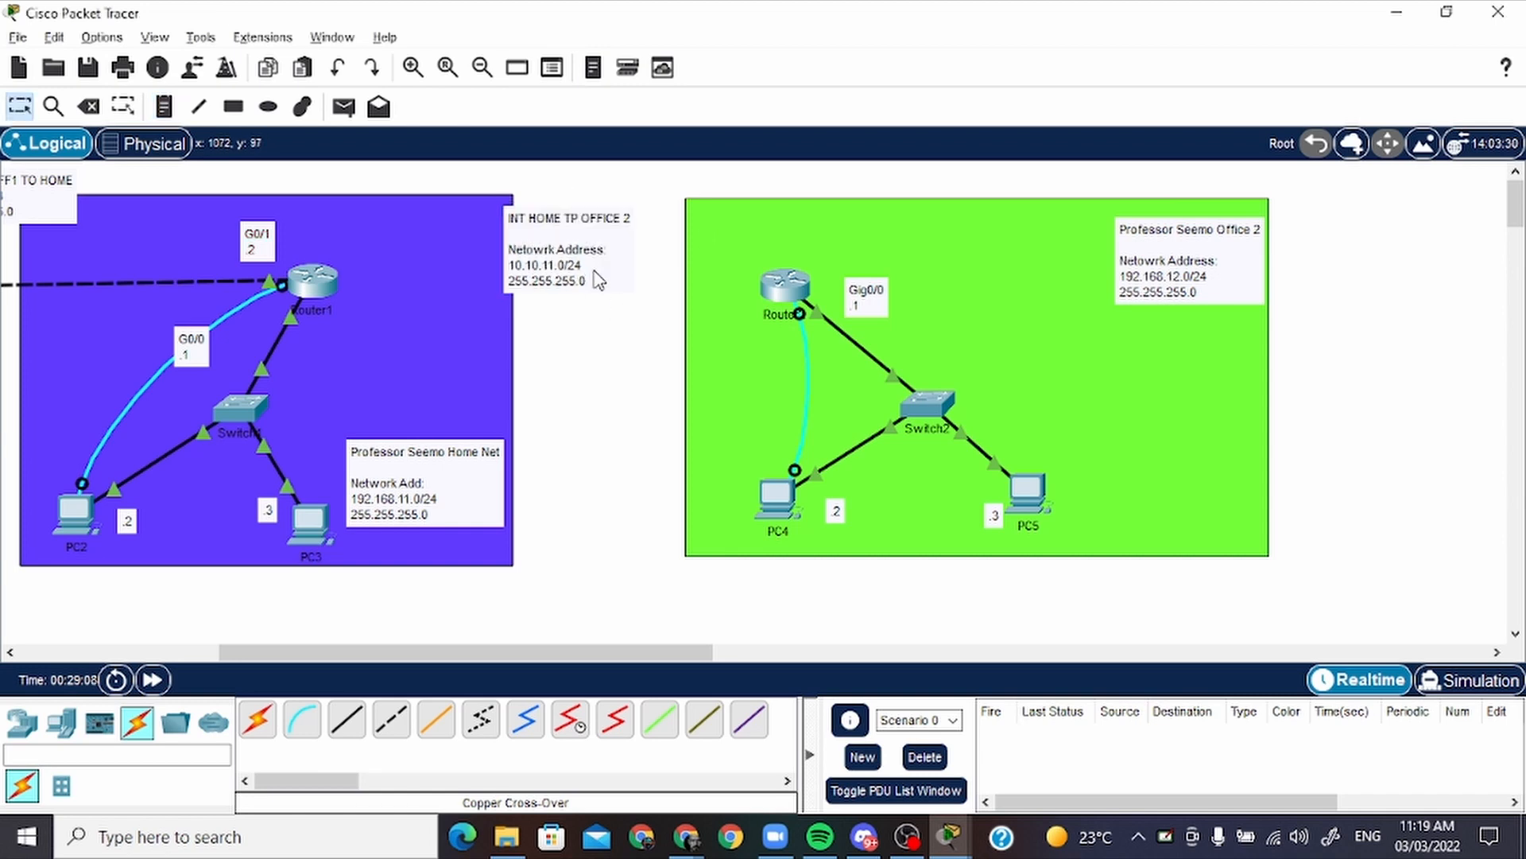
Move the home-to-office 2 note up into the gap between the two network areas
drag(595, 273, 586, 225)
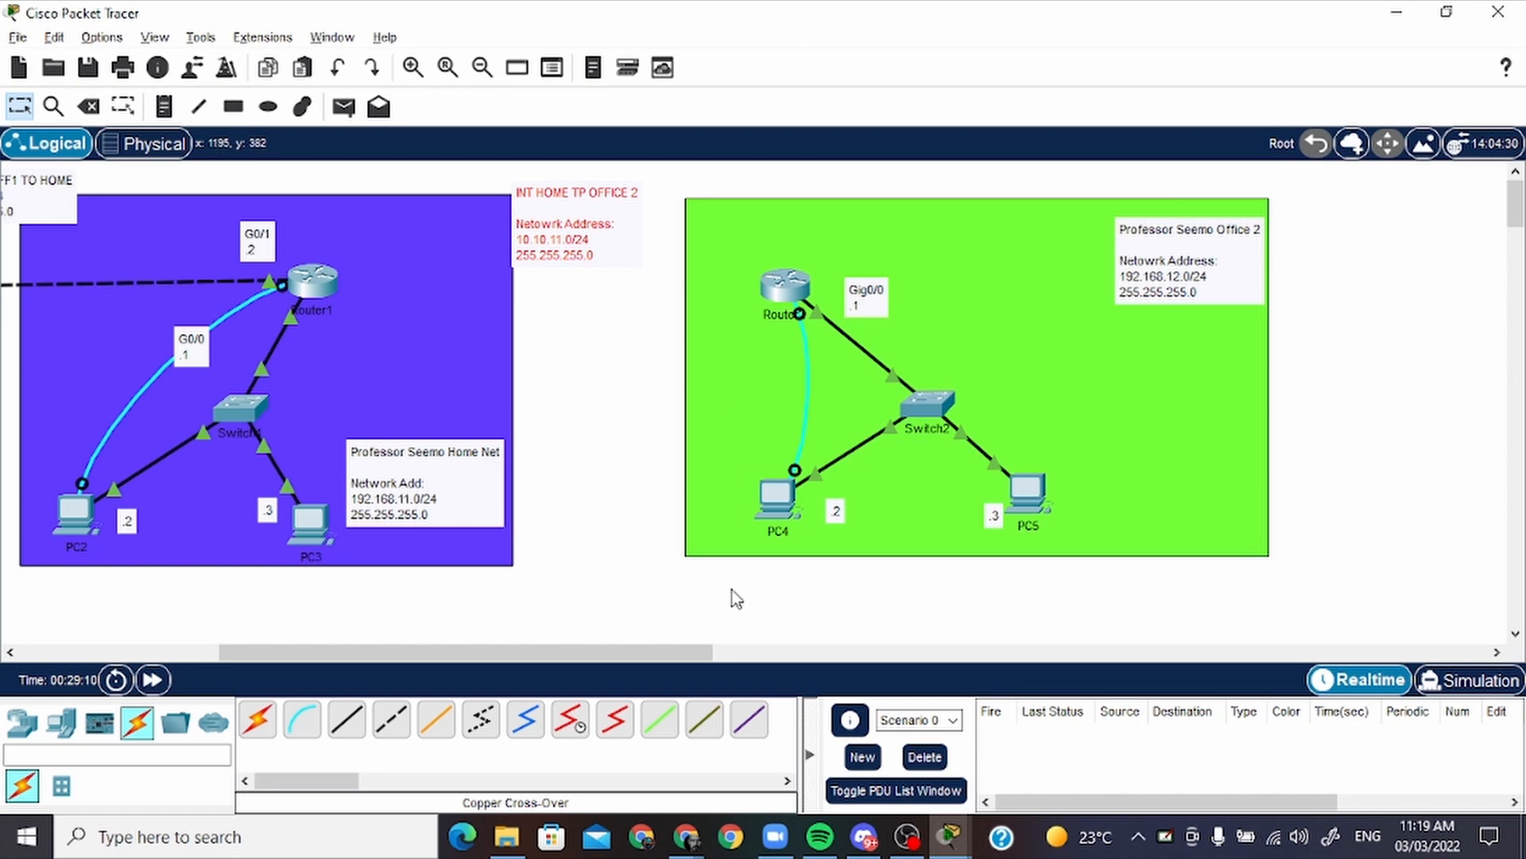
drag(679, 646, 609, 646)
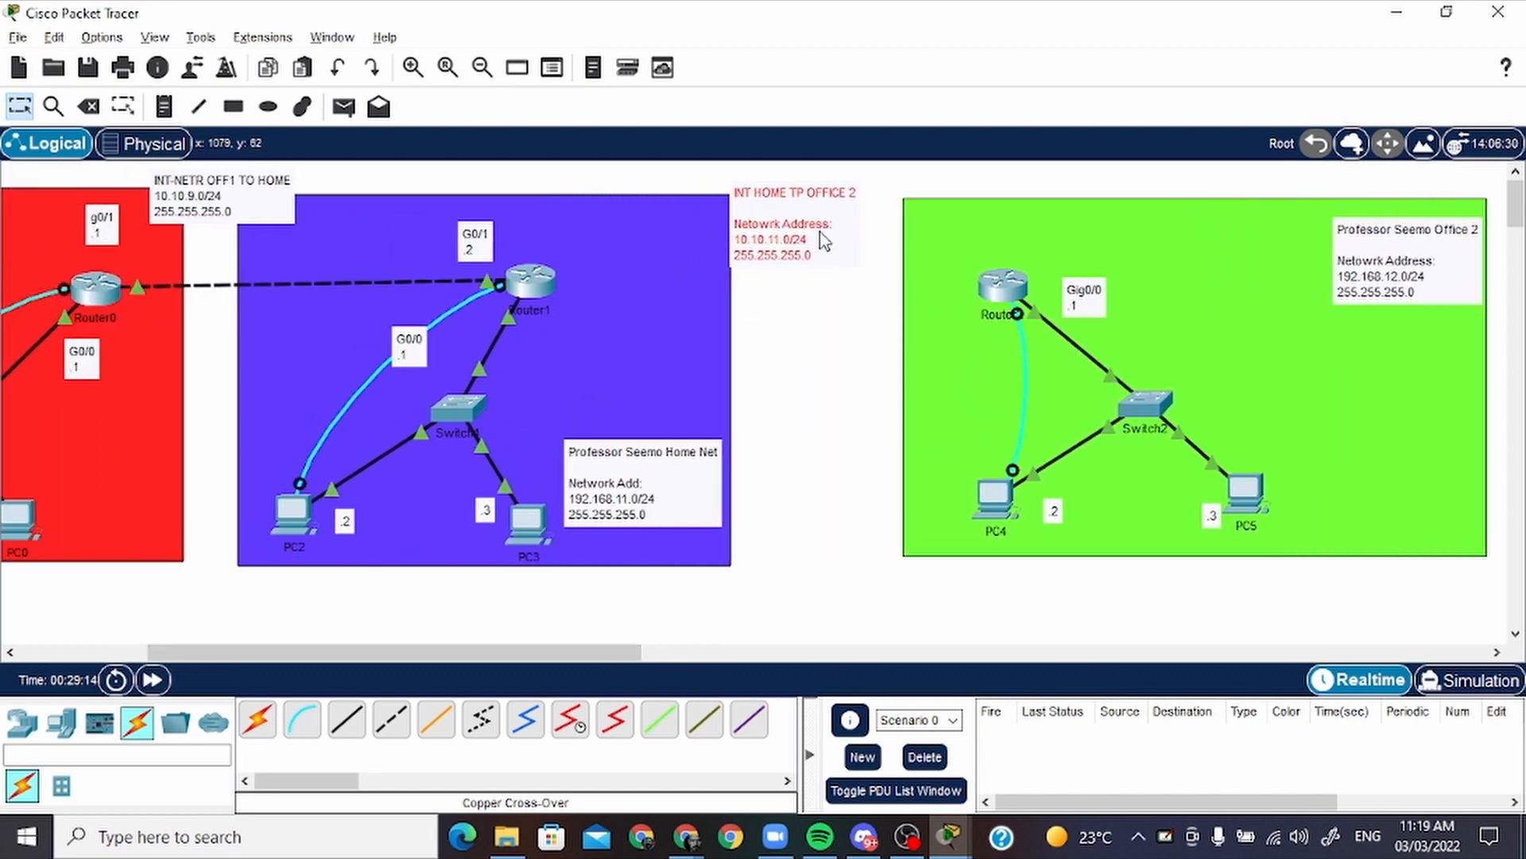
drag(819, 231, 829, 227)
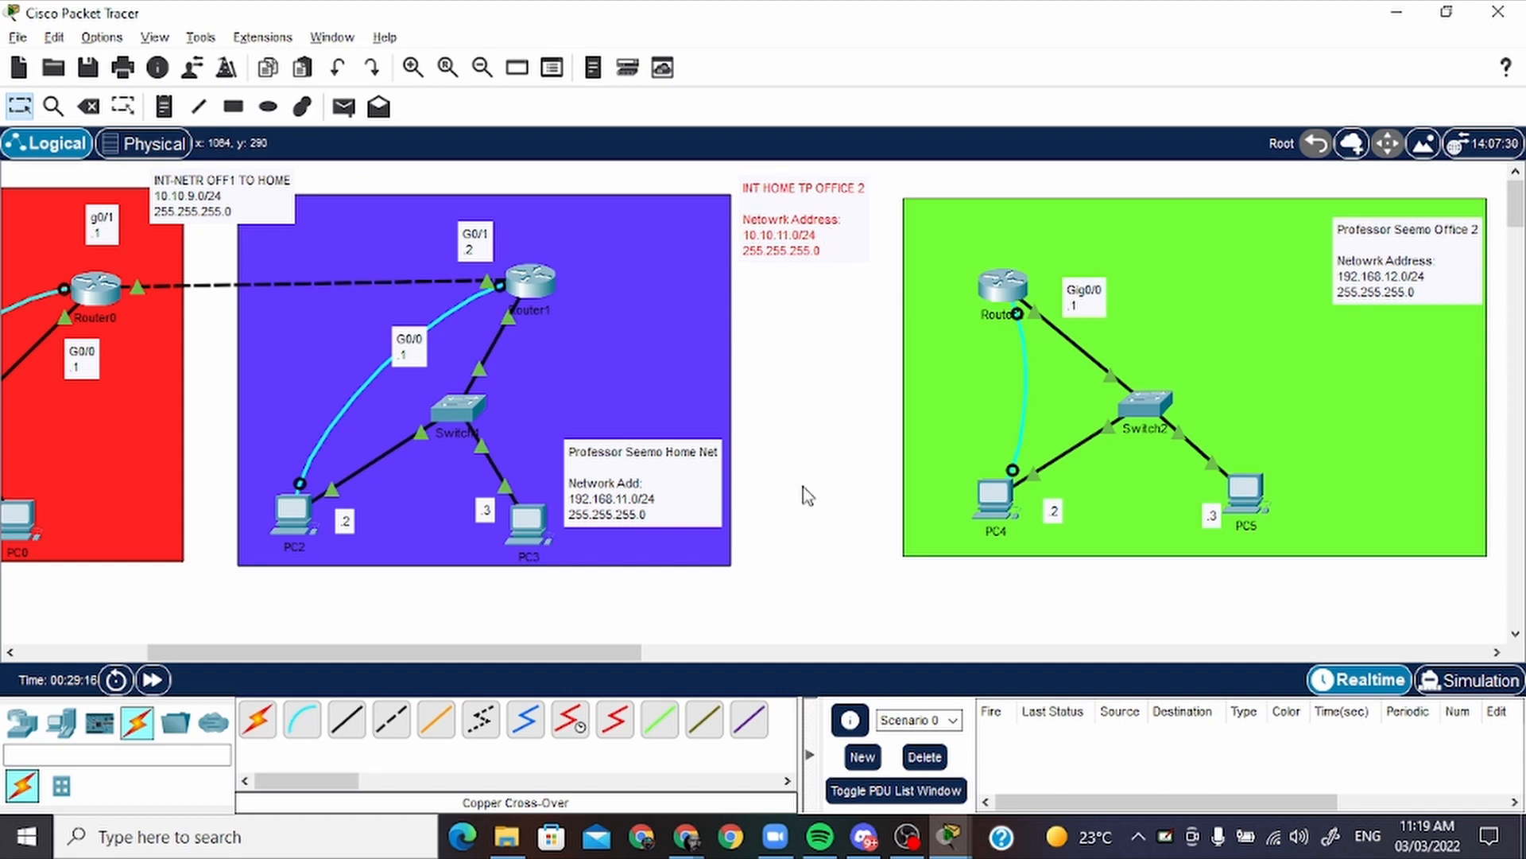
drag(612, 655, 669, 650)
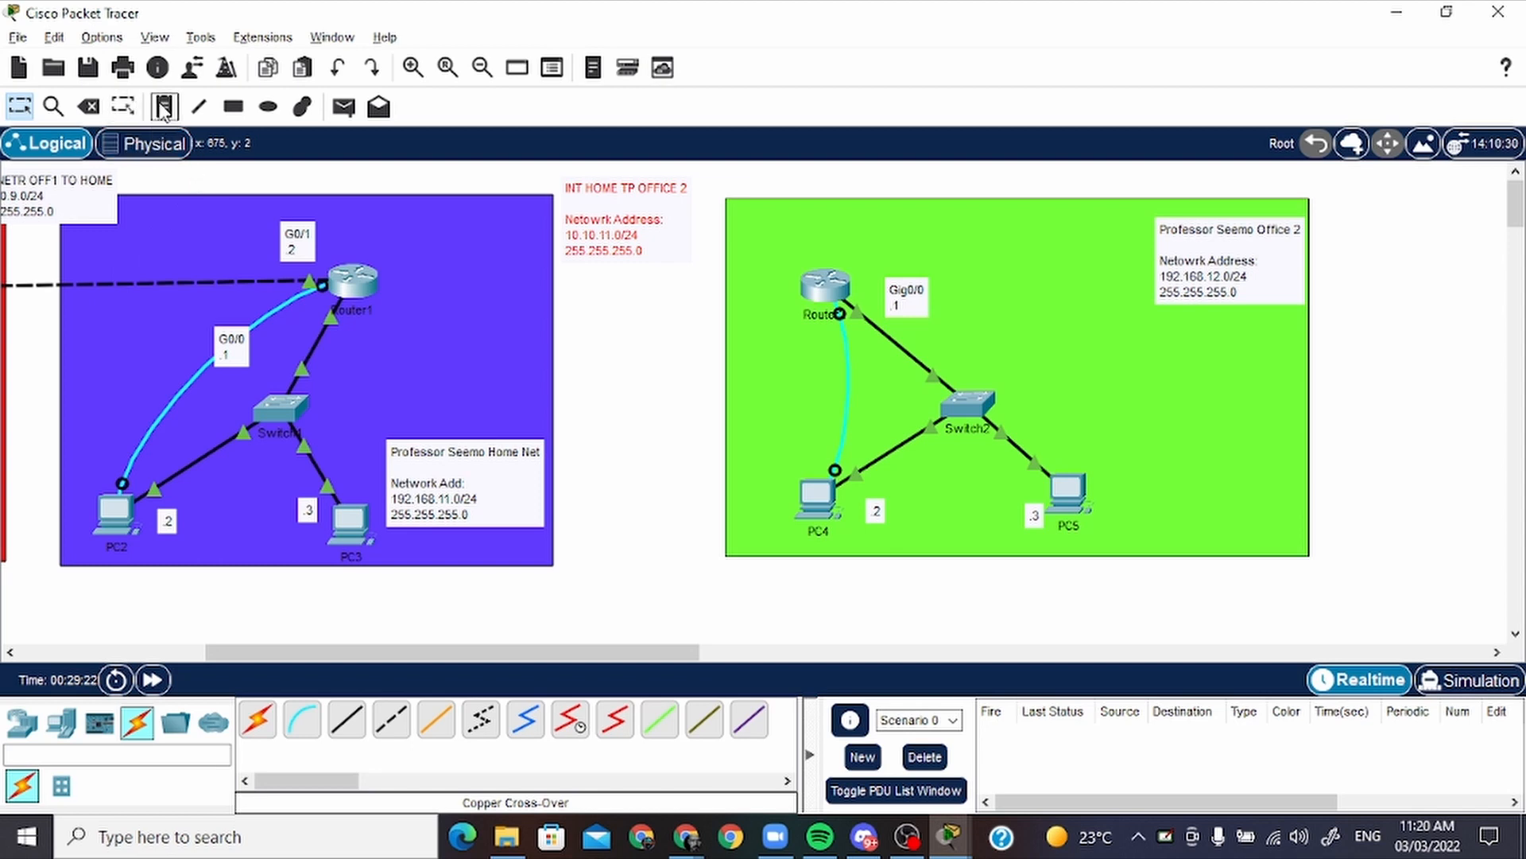
drag(532, 651, 532, 645)
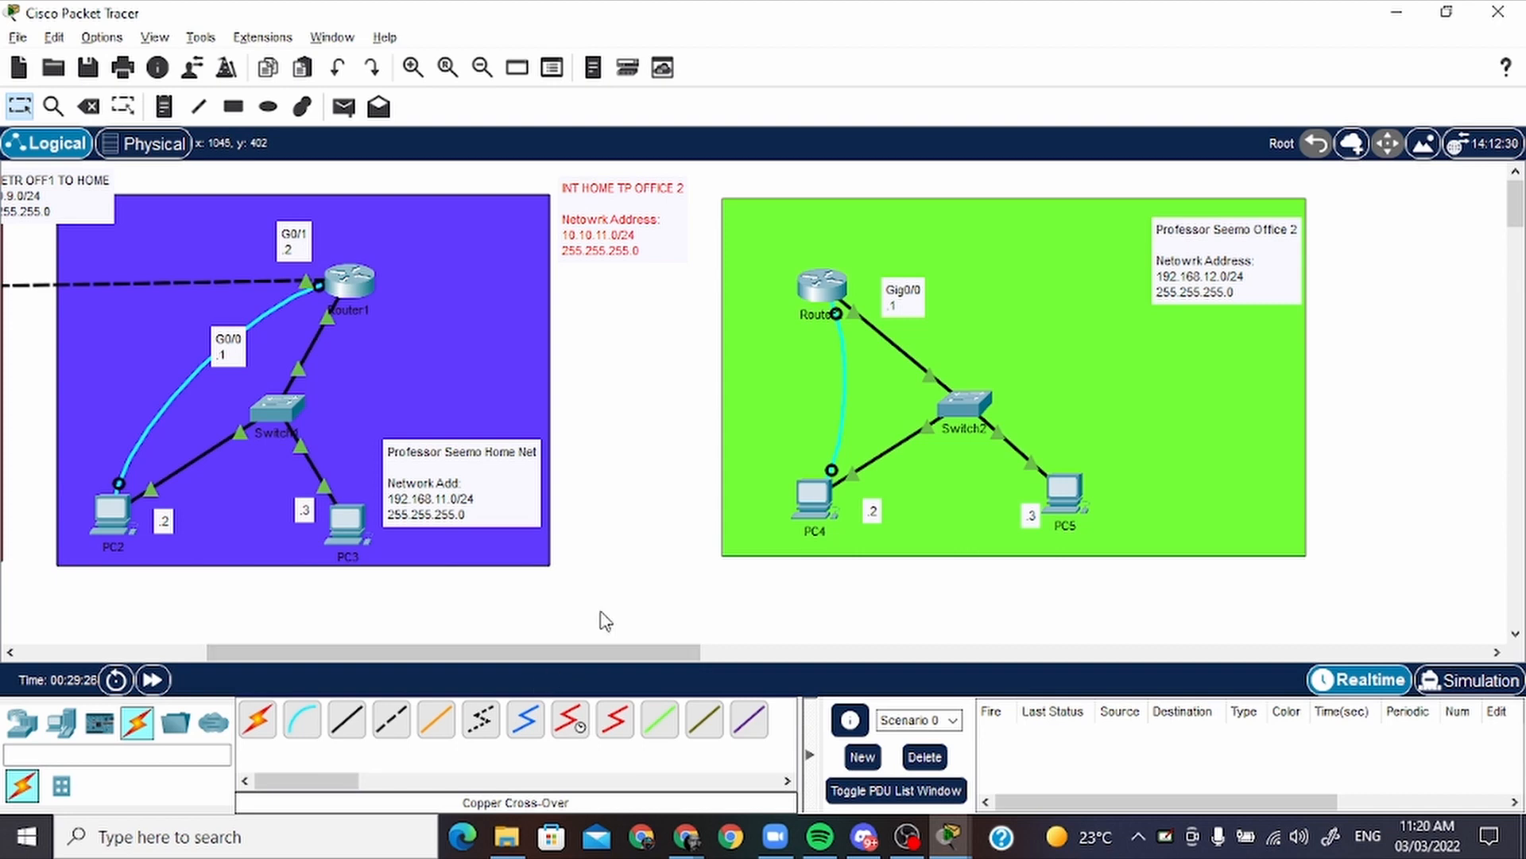
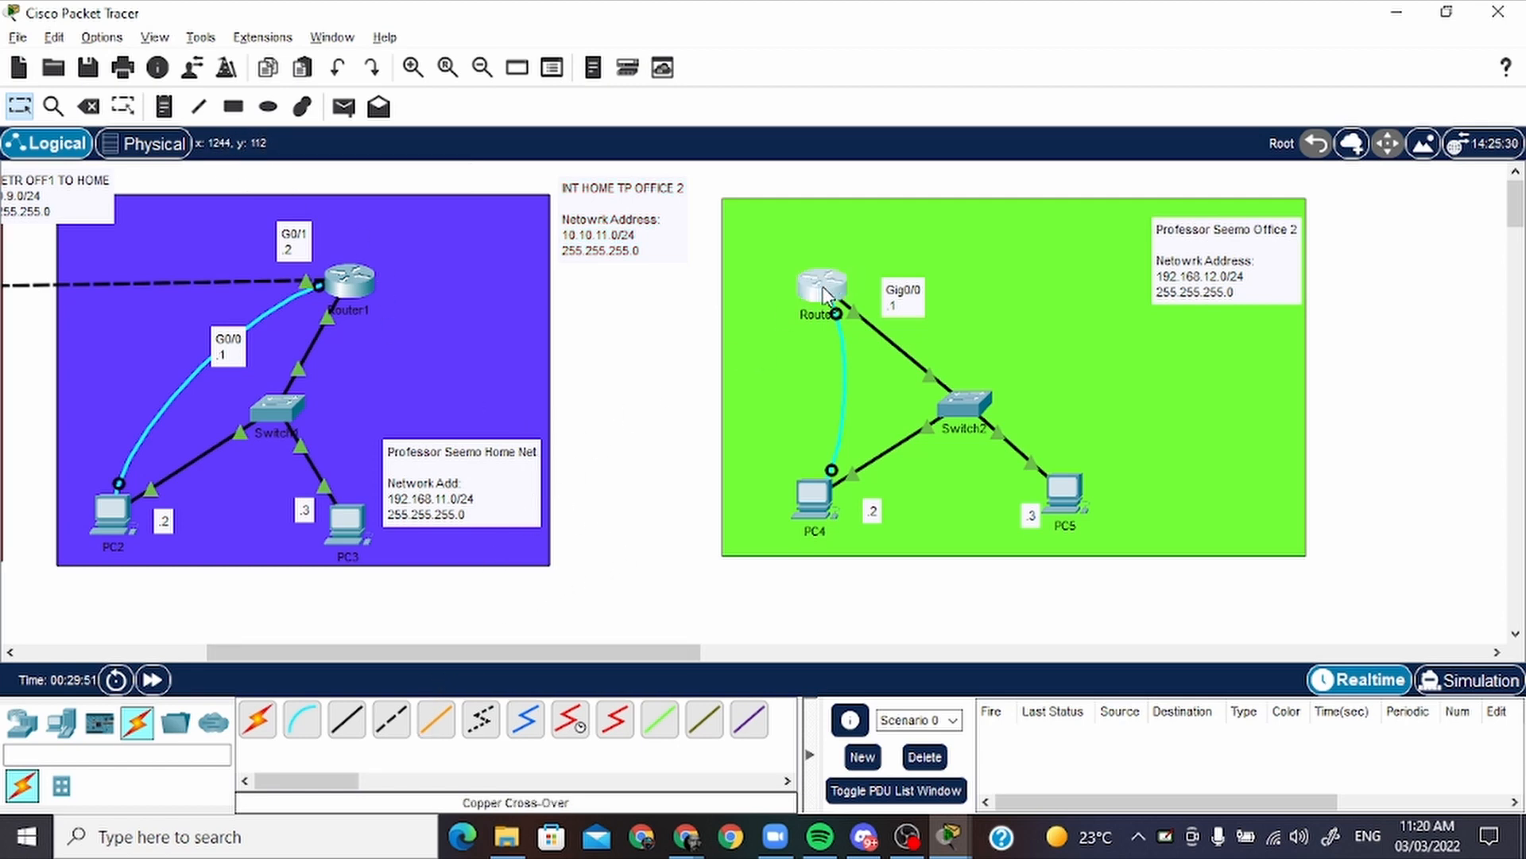
Shift office 2's router and its Gig0/0 label, and link Router1's GigabitEthernet0/2 to that router's GigabitEthernet0/1 with a Copper Straight-Through cable
drag(827, 295, 875, 288)
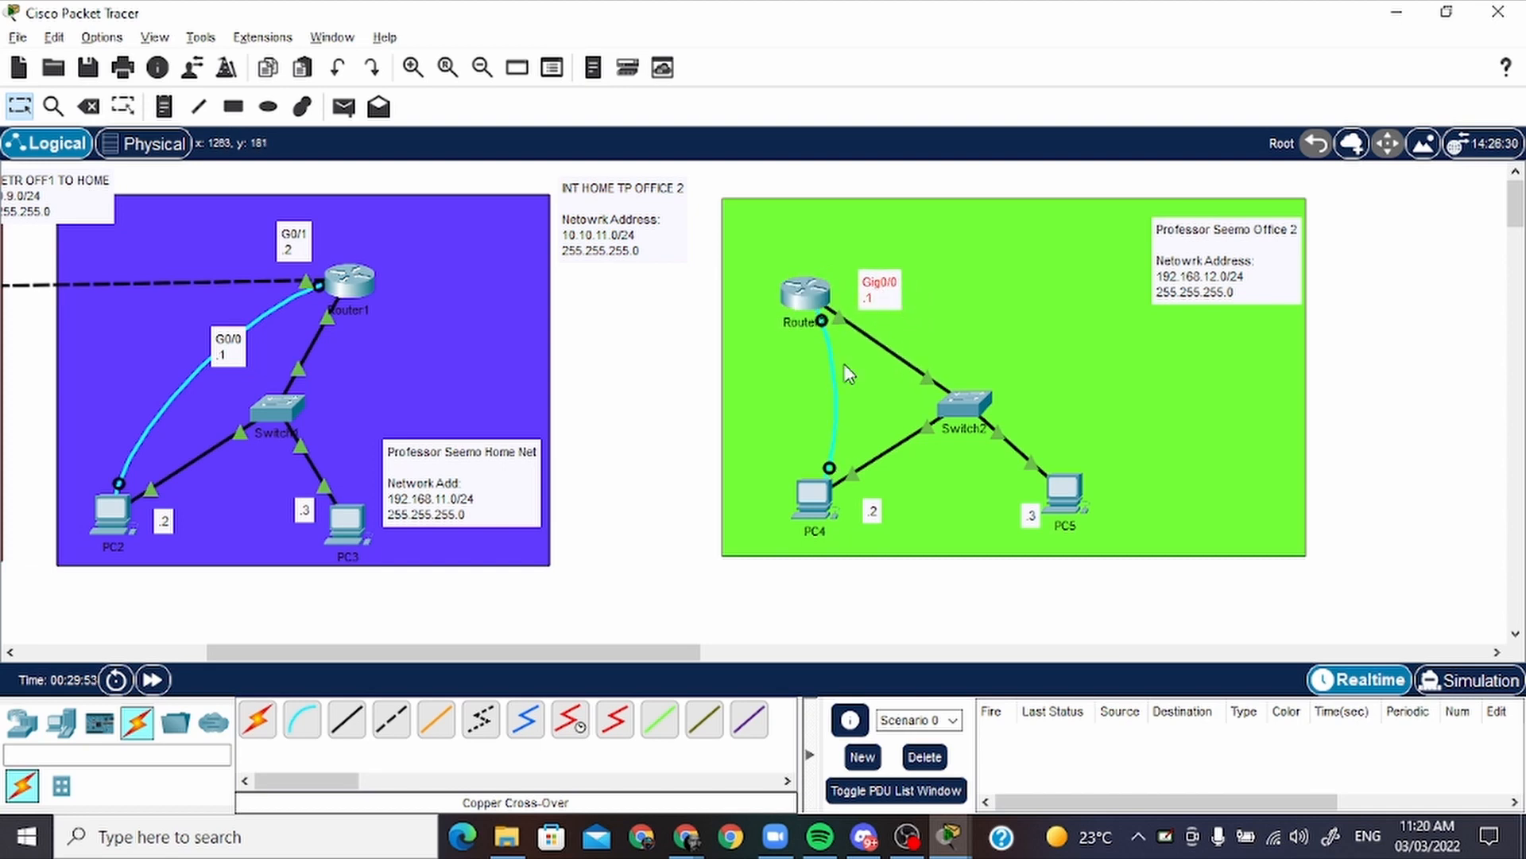
click(350, 721)
click(352, 279)
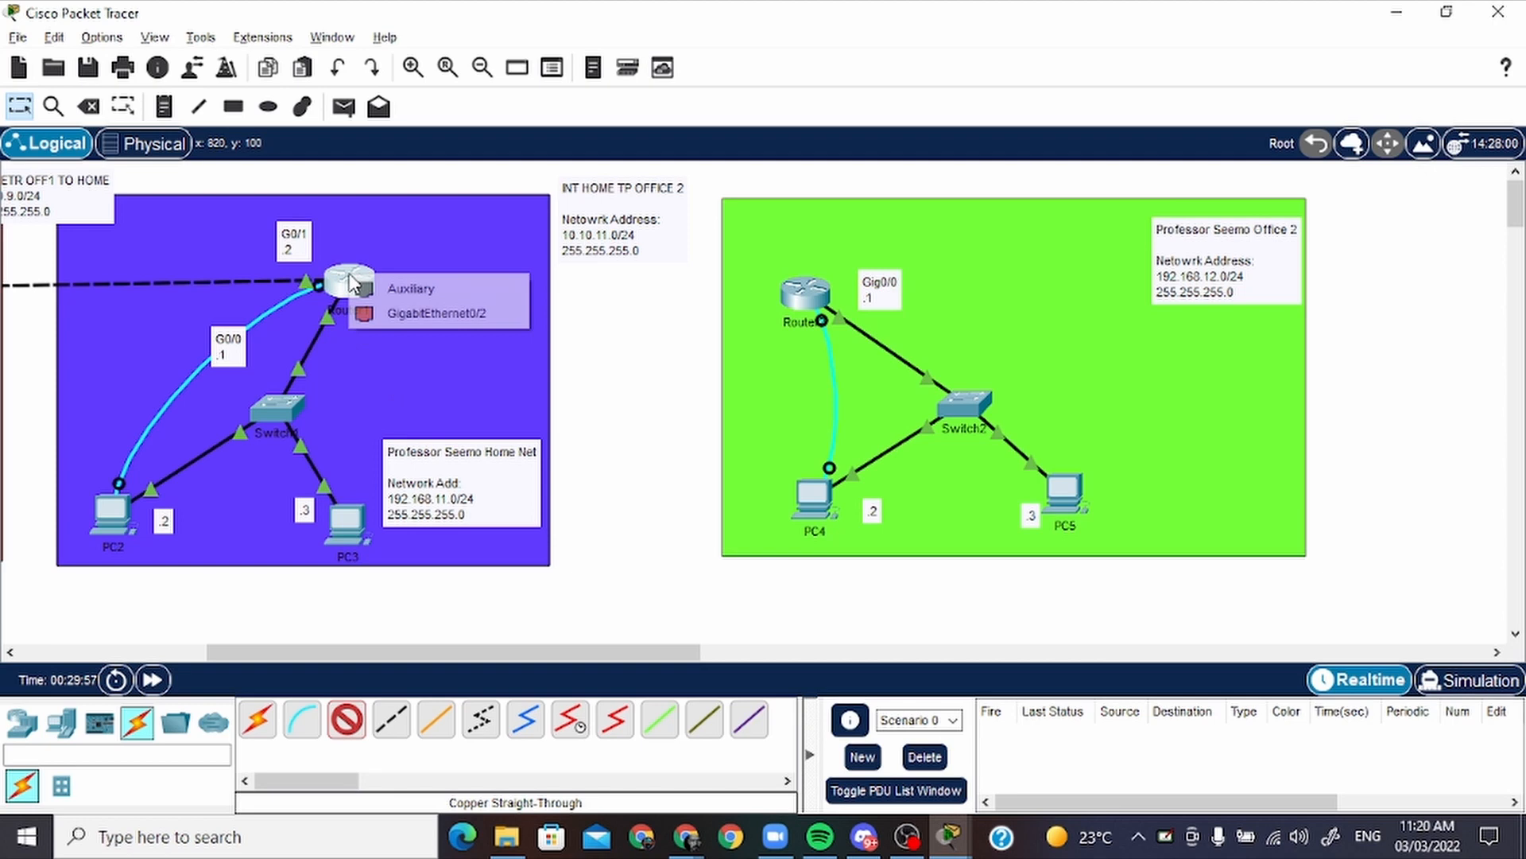
click(427, 314)
click(803, 293)
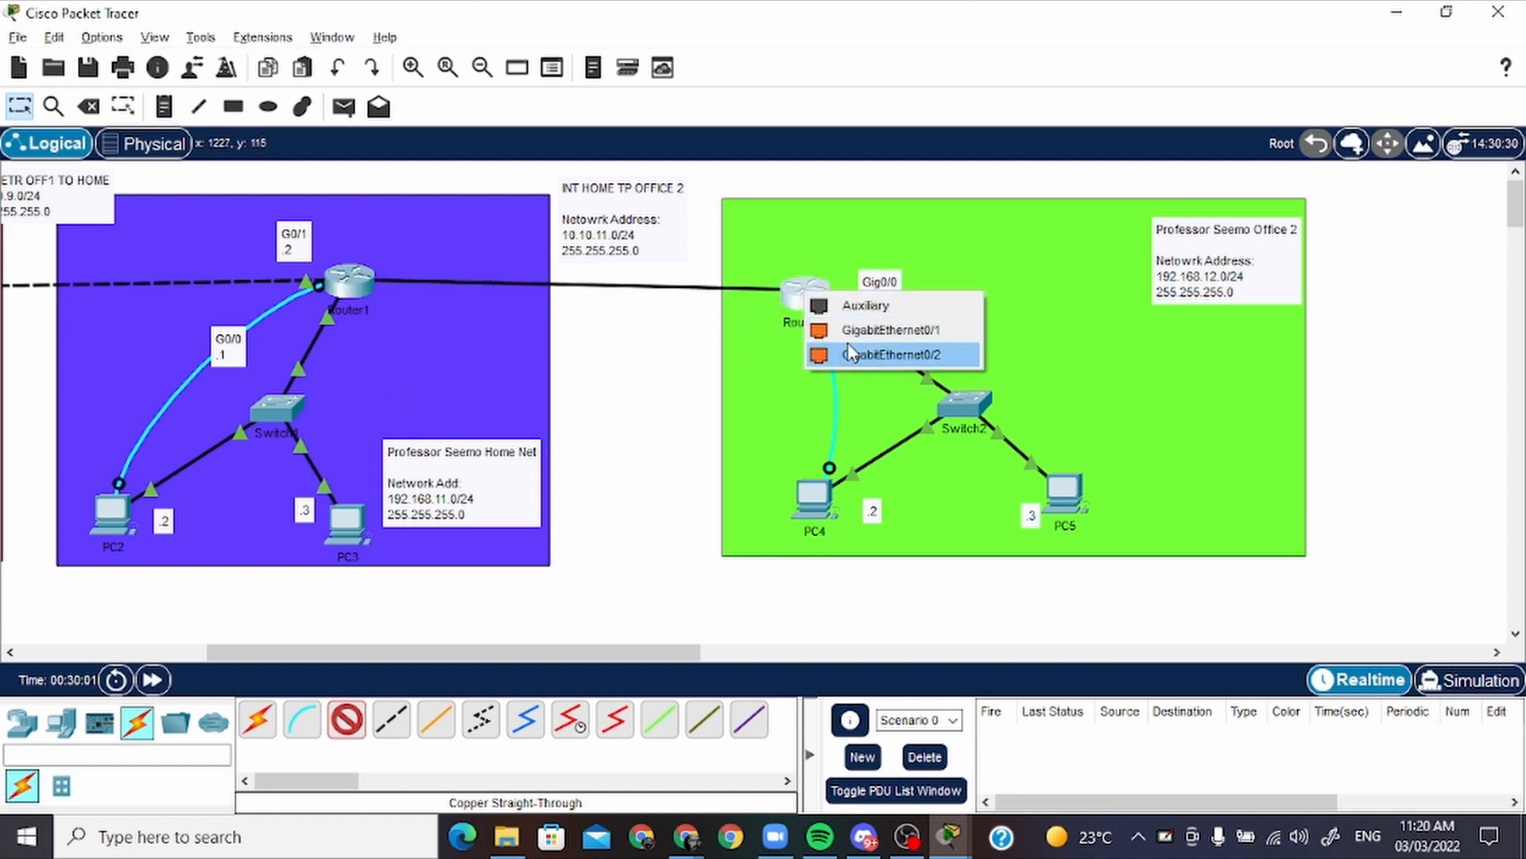
click(914, 331)
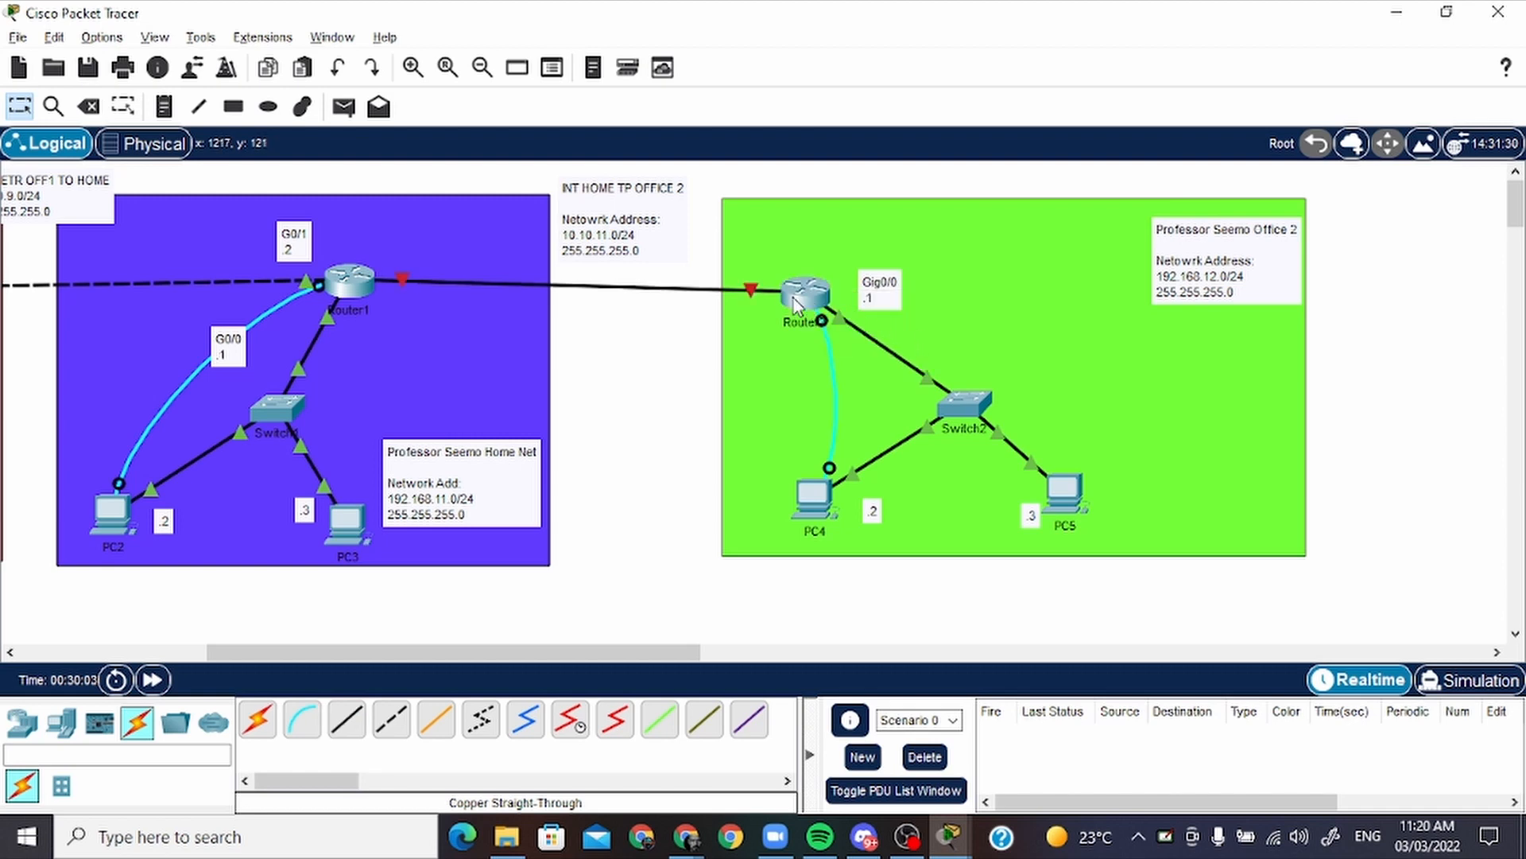
Nudge Router1 toward office 2 and delete the straight-through cable between the two routers
mouse_move(361, 285)
mouse_down()
mouse_move(388, 297)
mouse_move(377, 285)
mouse_up()
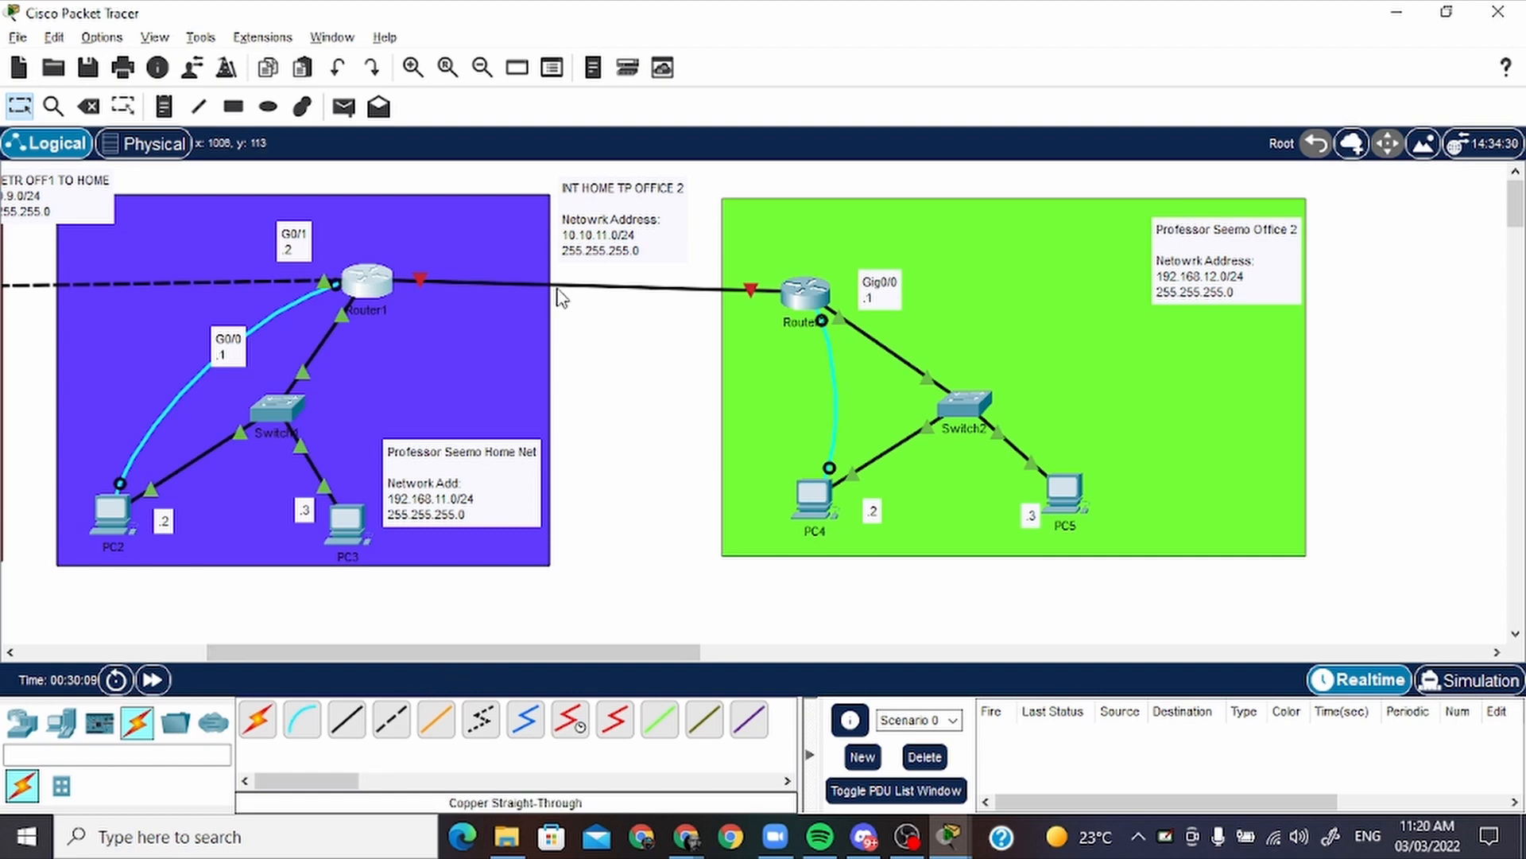
click(92, 103)
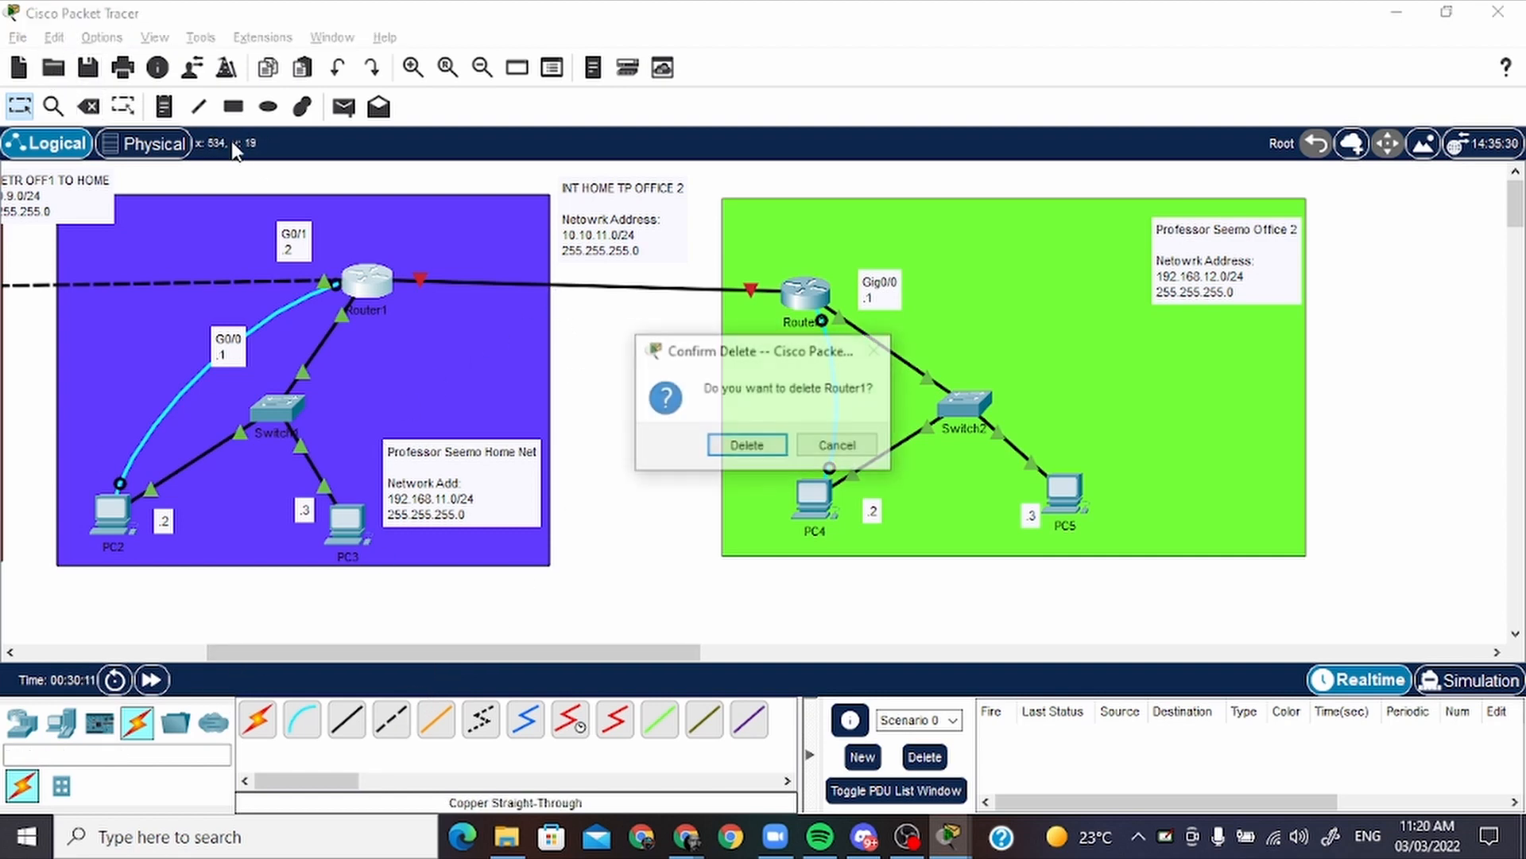
click(857, 450)
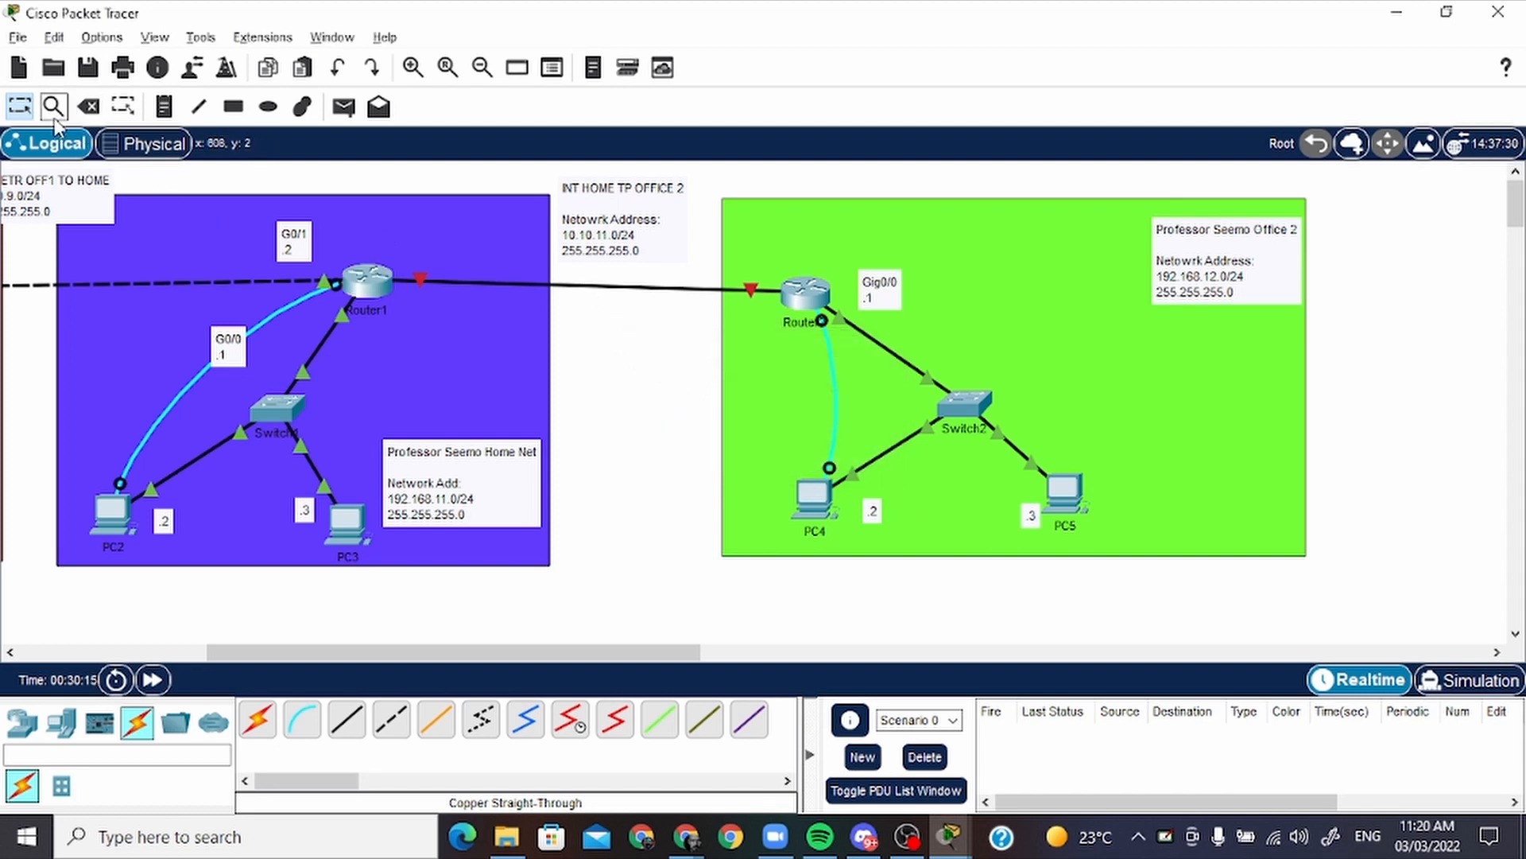
click(89, 105)
click(571, 278)
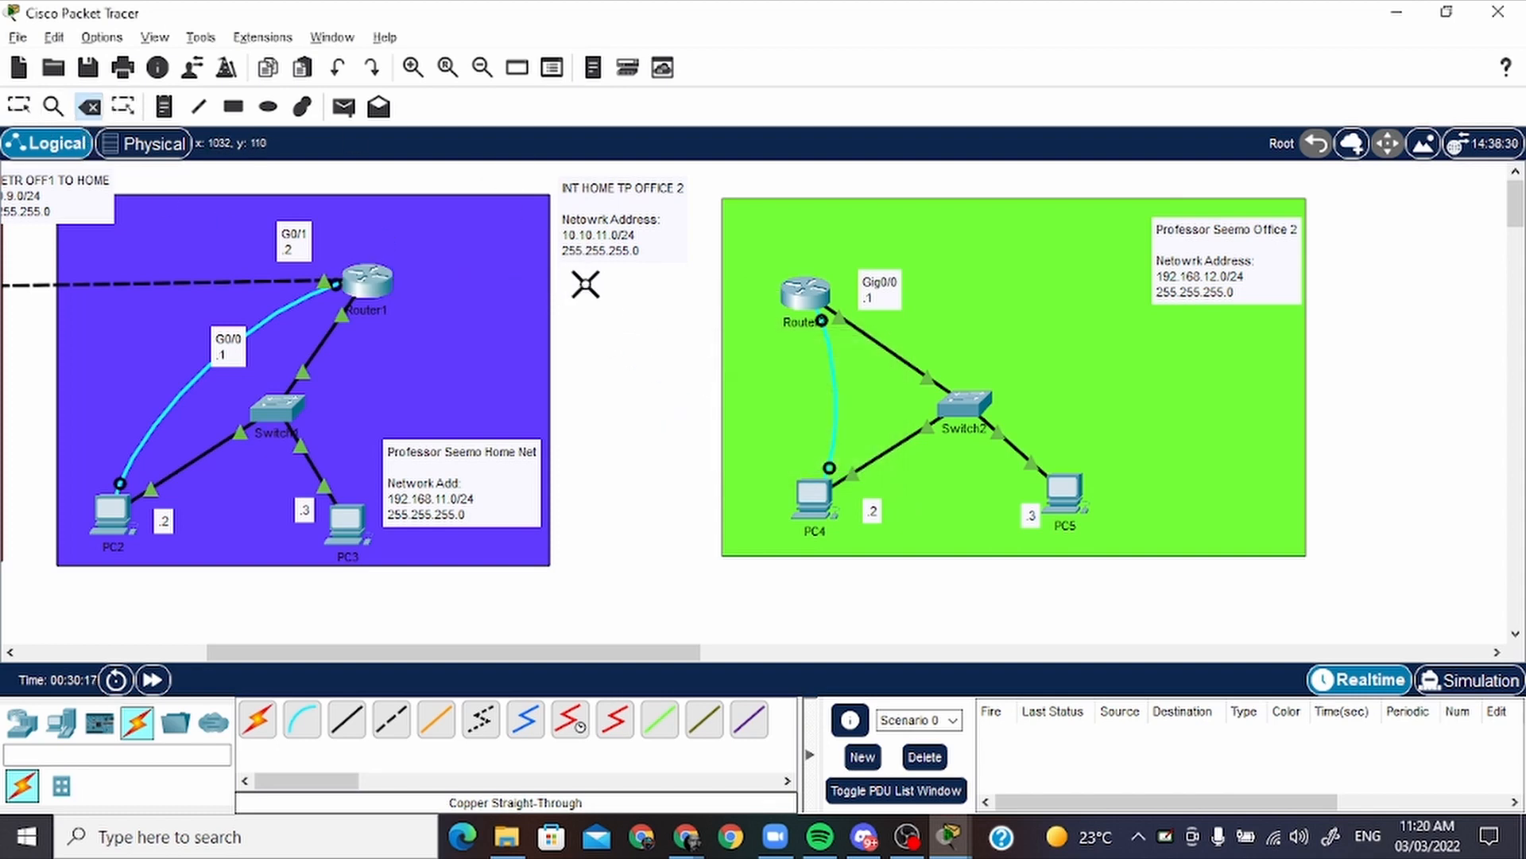
Connect Router1's GigabitEthernet0/2 to GigabitEthernet0/1 on office 2's router with a Copper Cross-Over cable
click(405, 733)
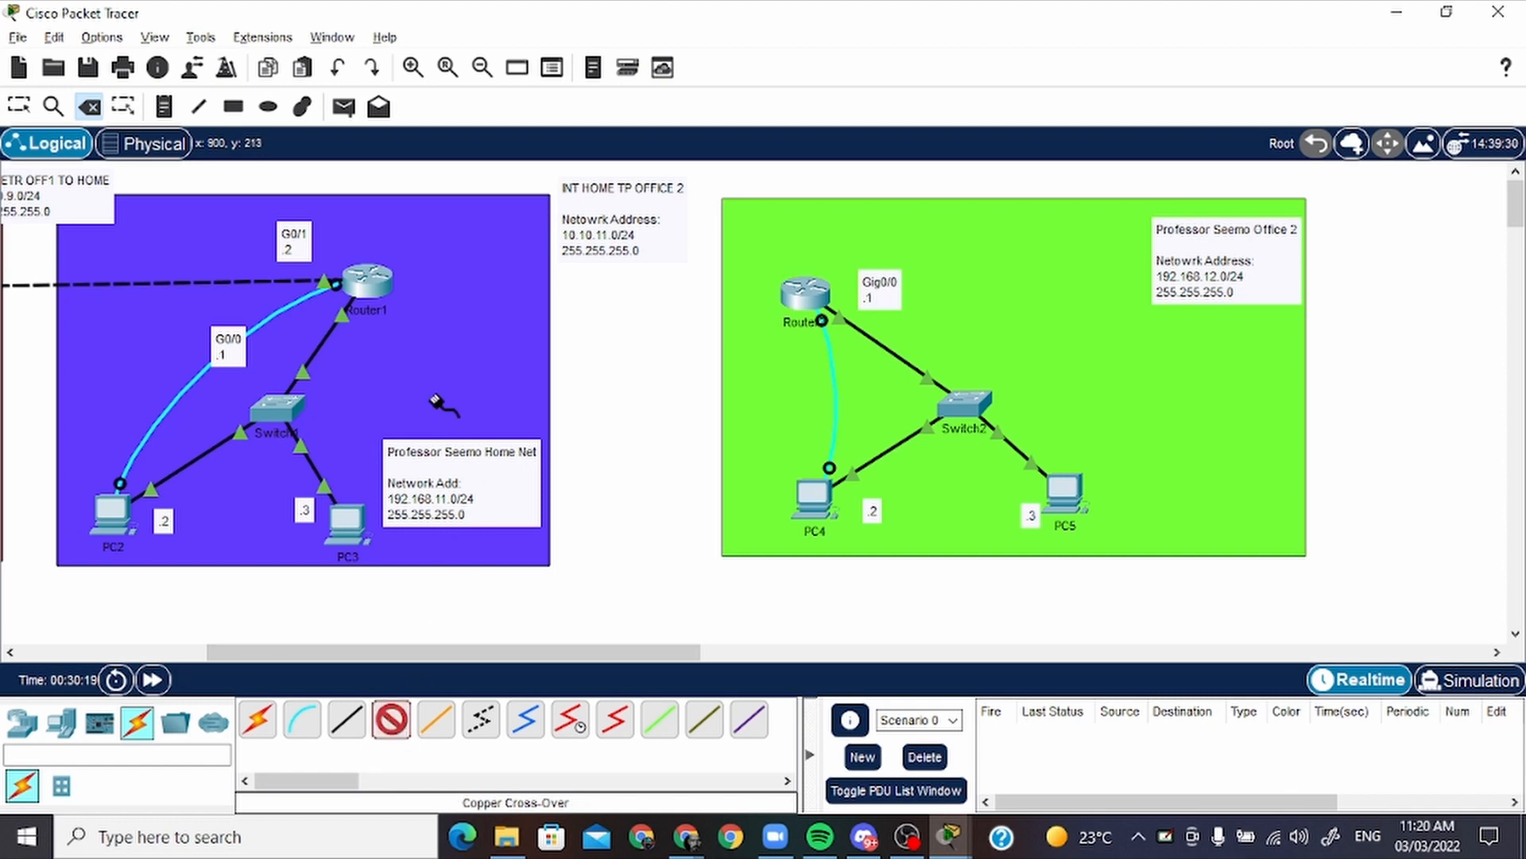
click(370, 293)
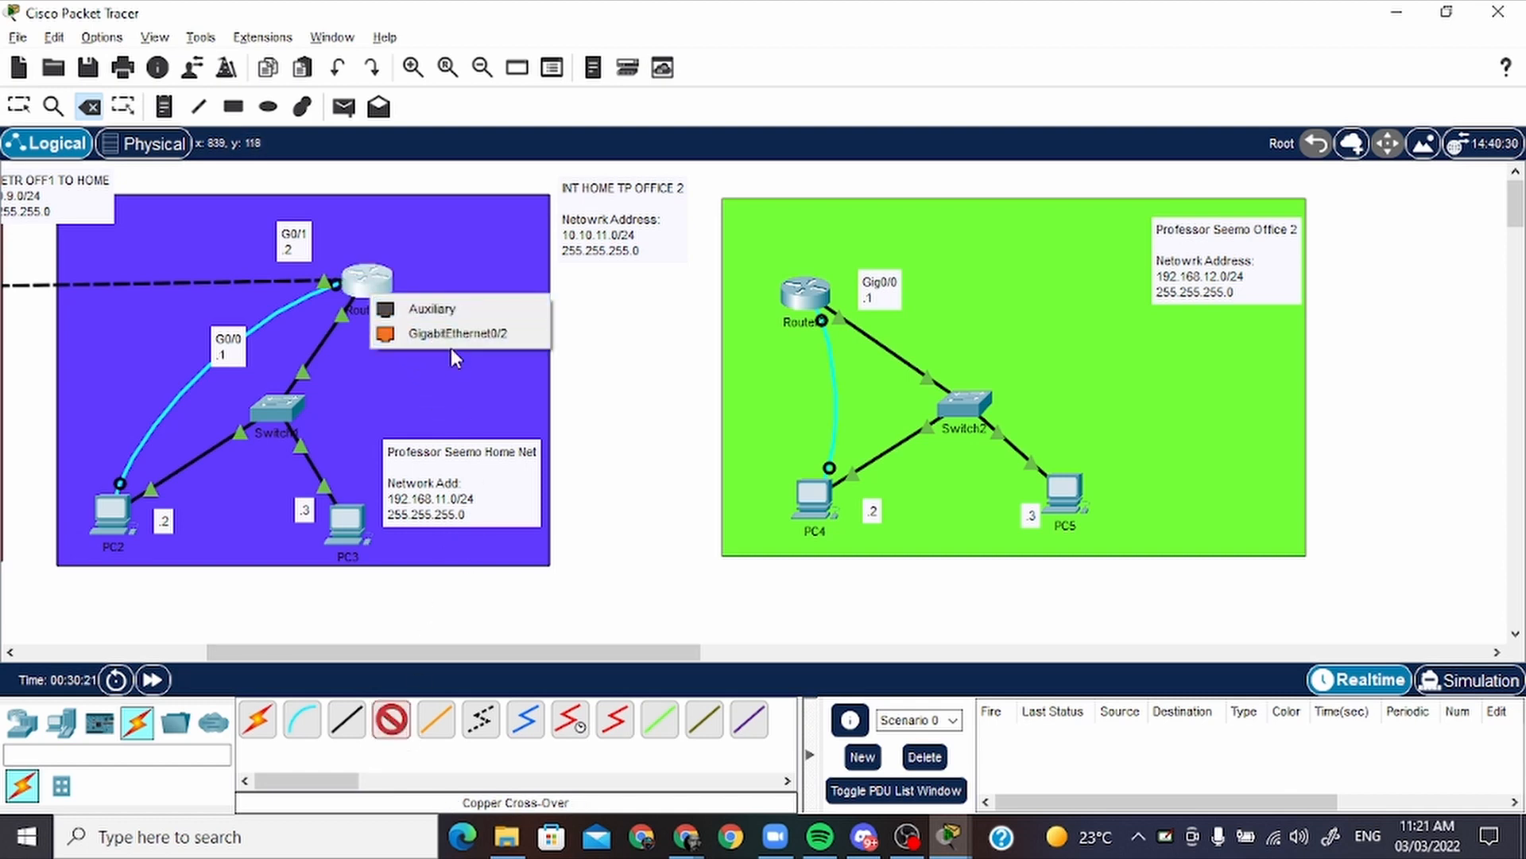
click(435, 334)
click(807, 287)
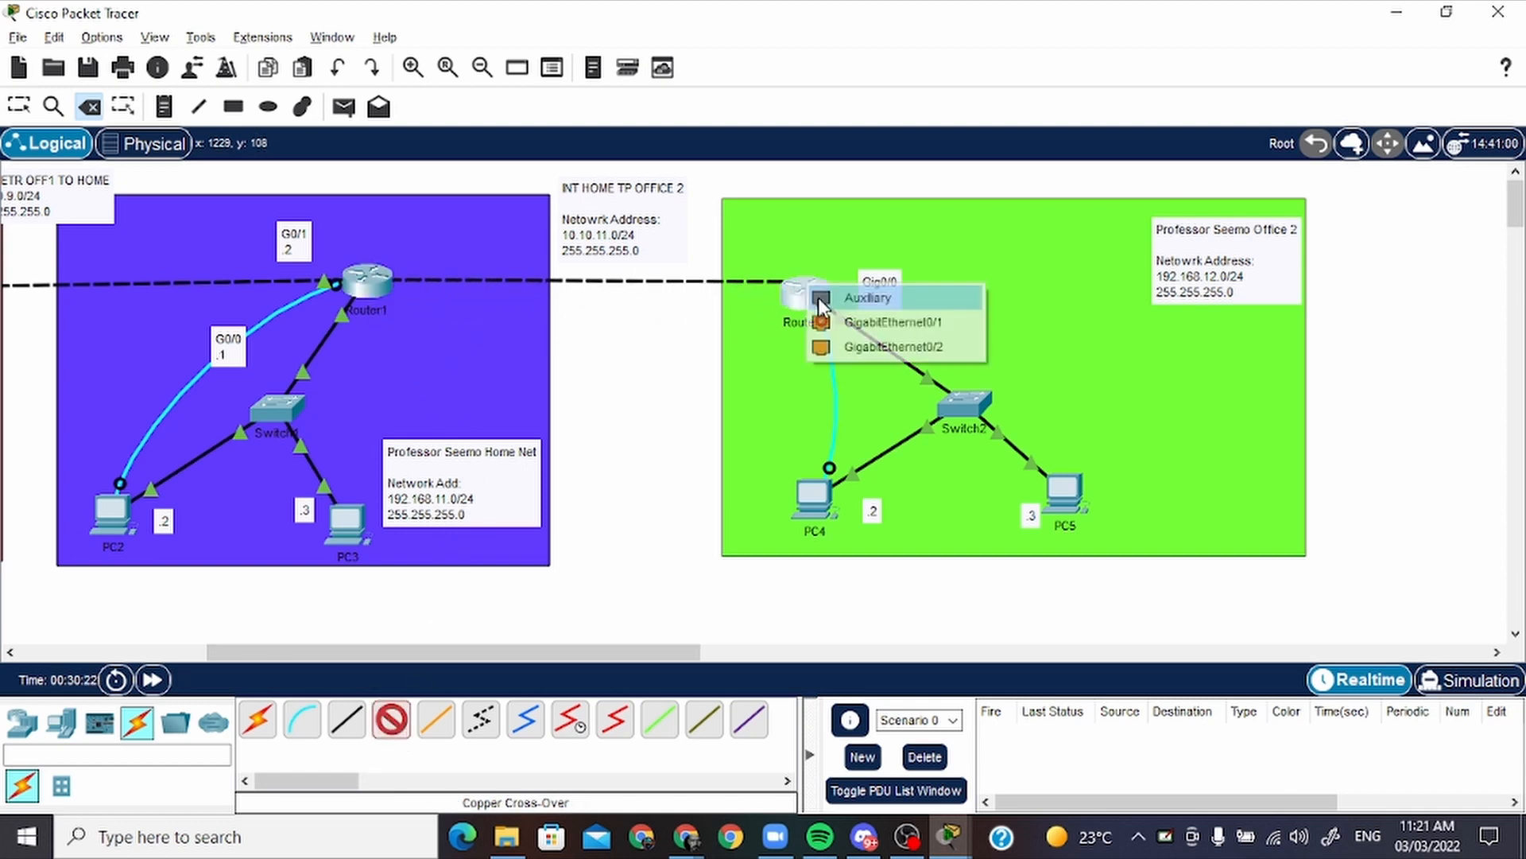
click(847, 331)
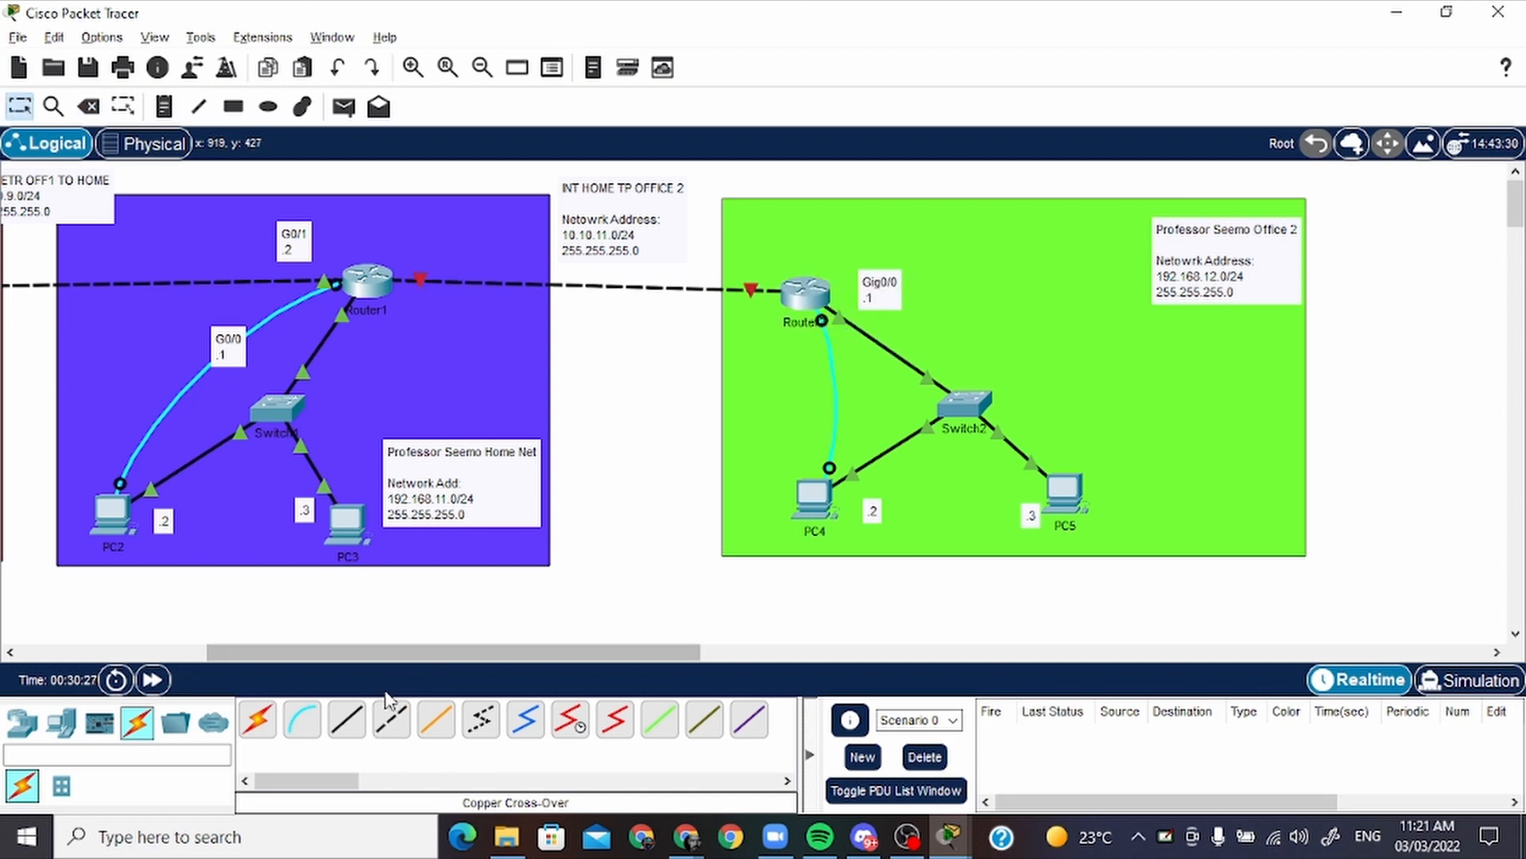
Place a note reading "G0/2" and ".1" just below the new link beside Router1
click(164, 106)
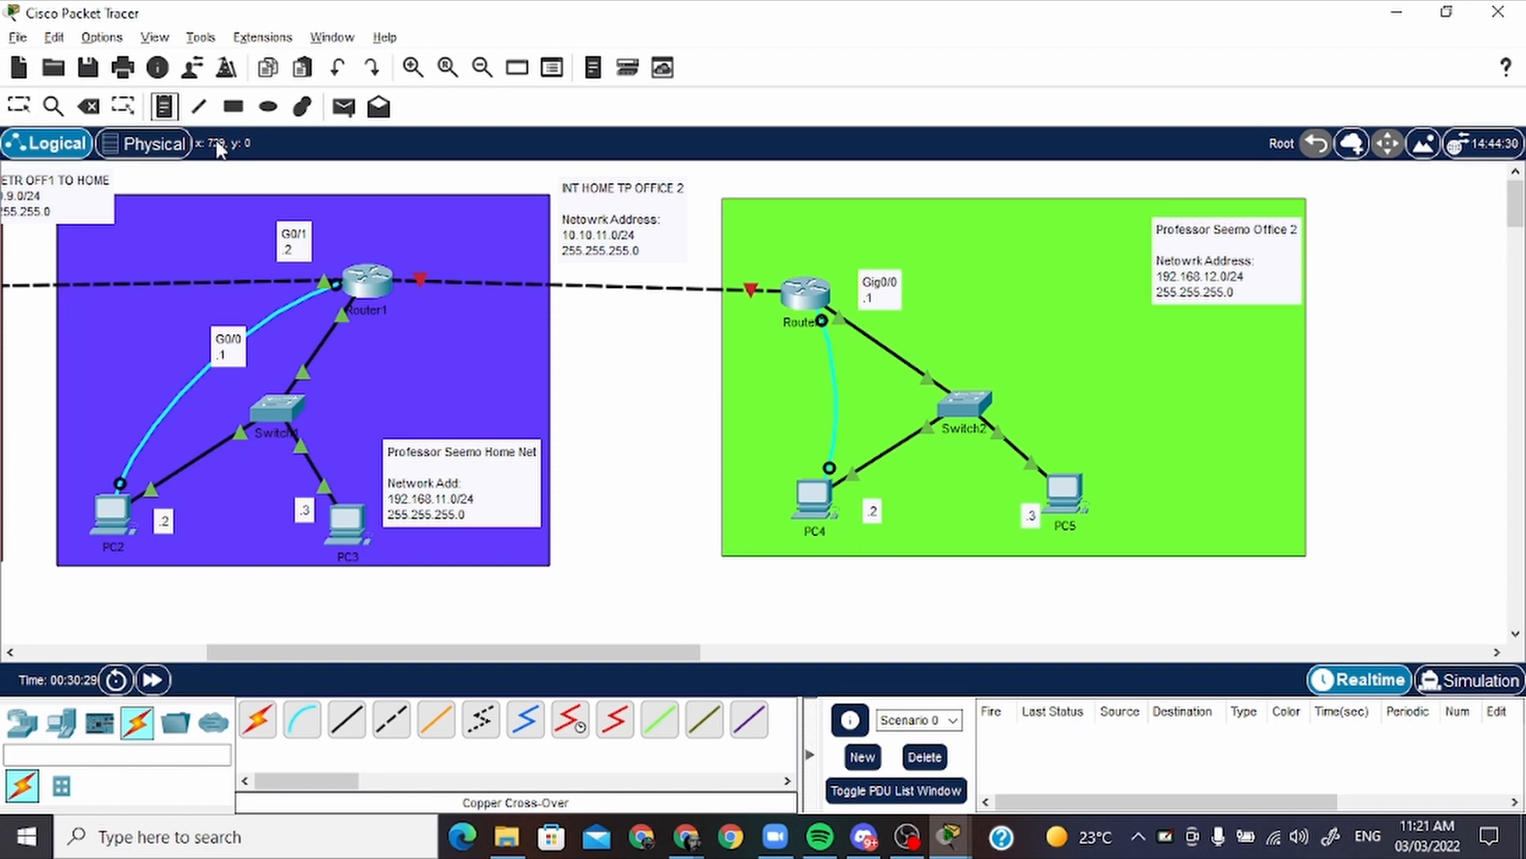
click(415, 303)
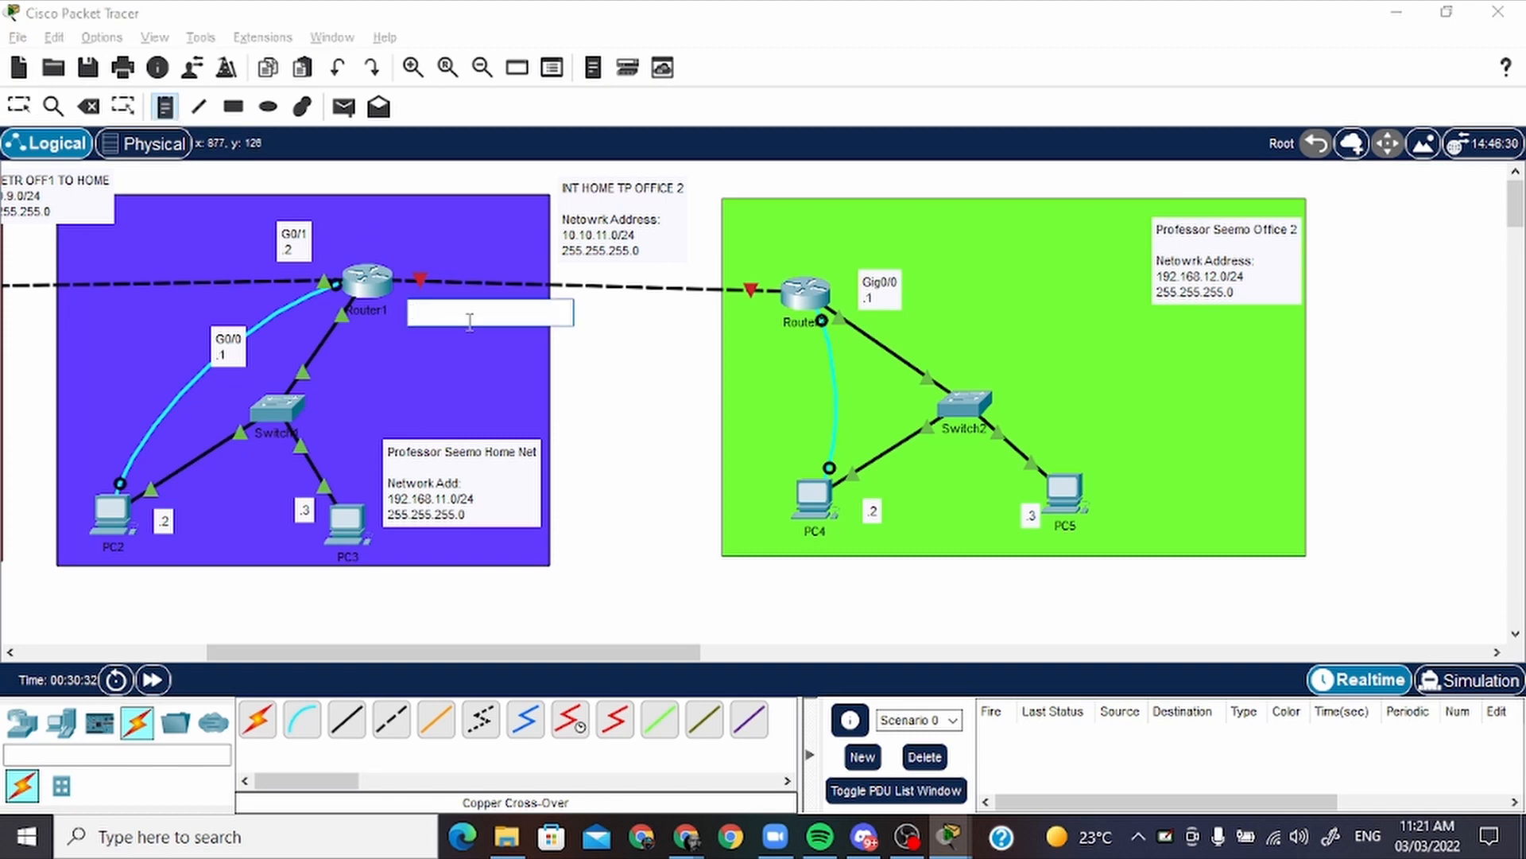
text(G)
key(BackSpace)
key(BackSpace)
text(0/2)
key(Return)
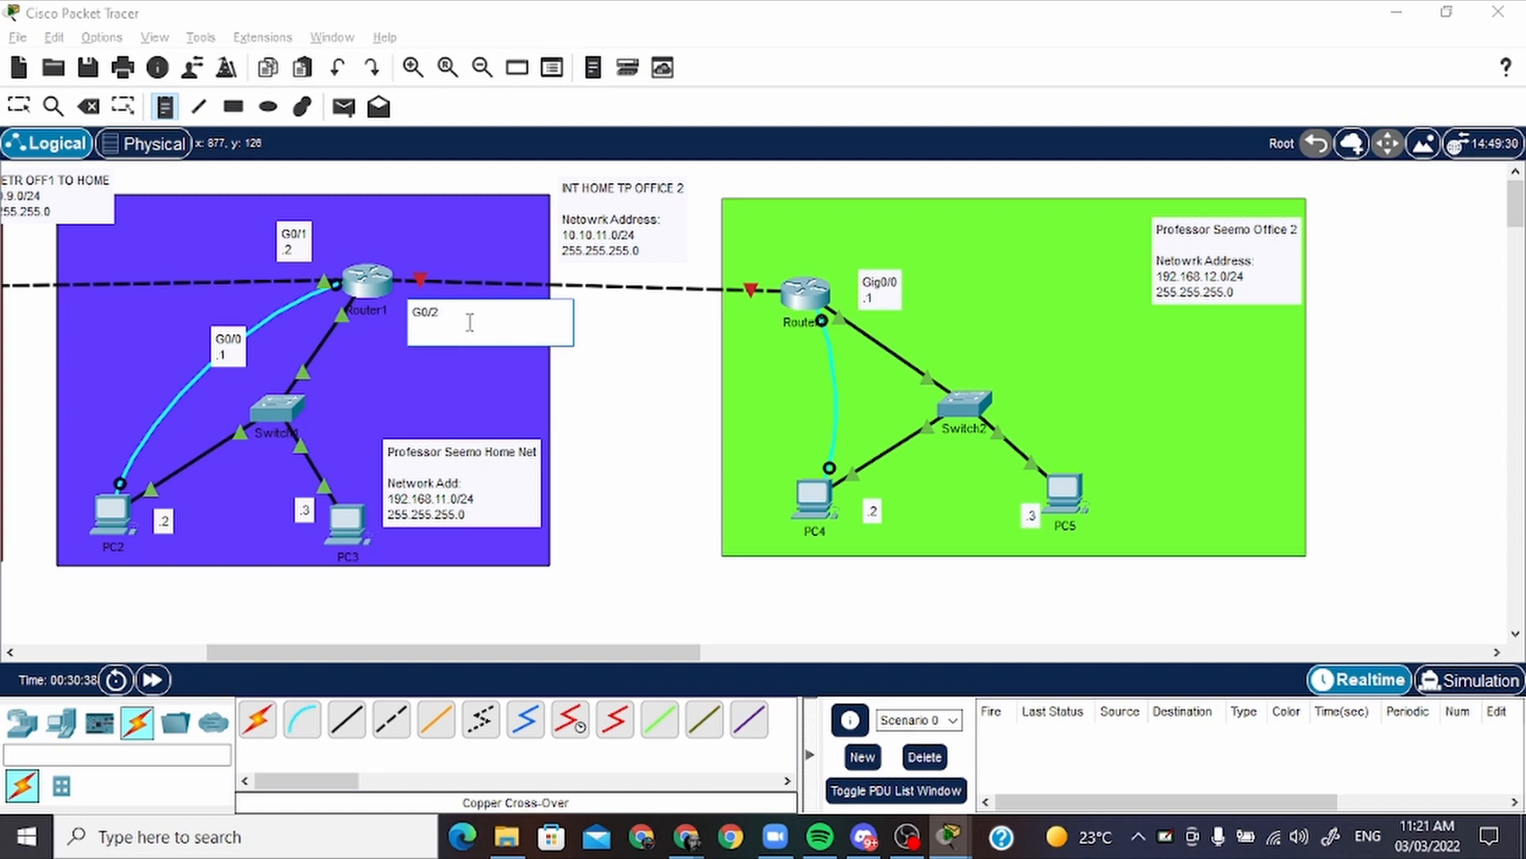
key(Escape)
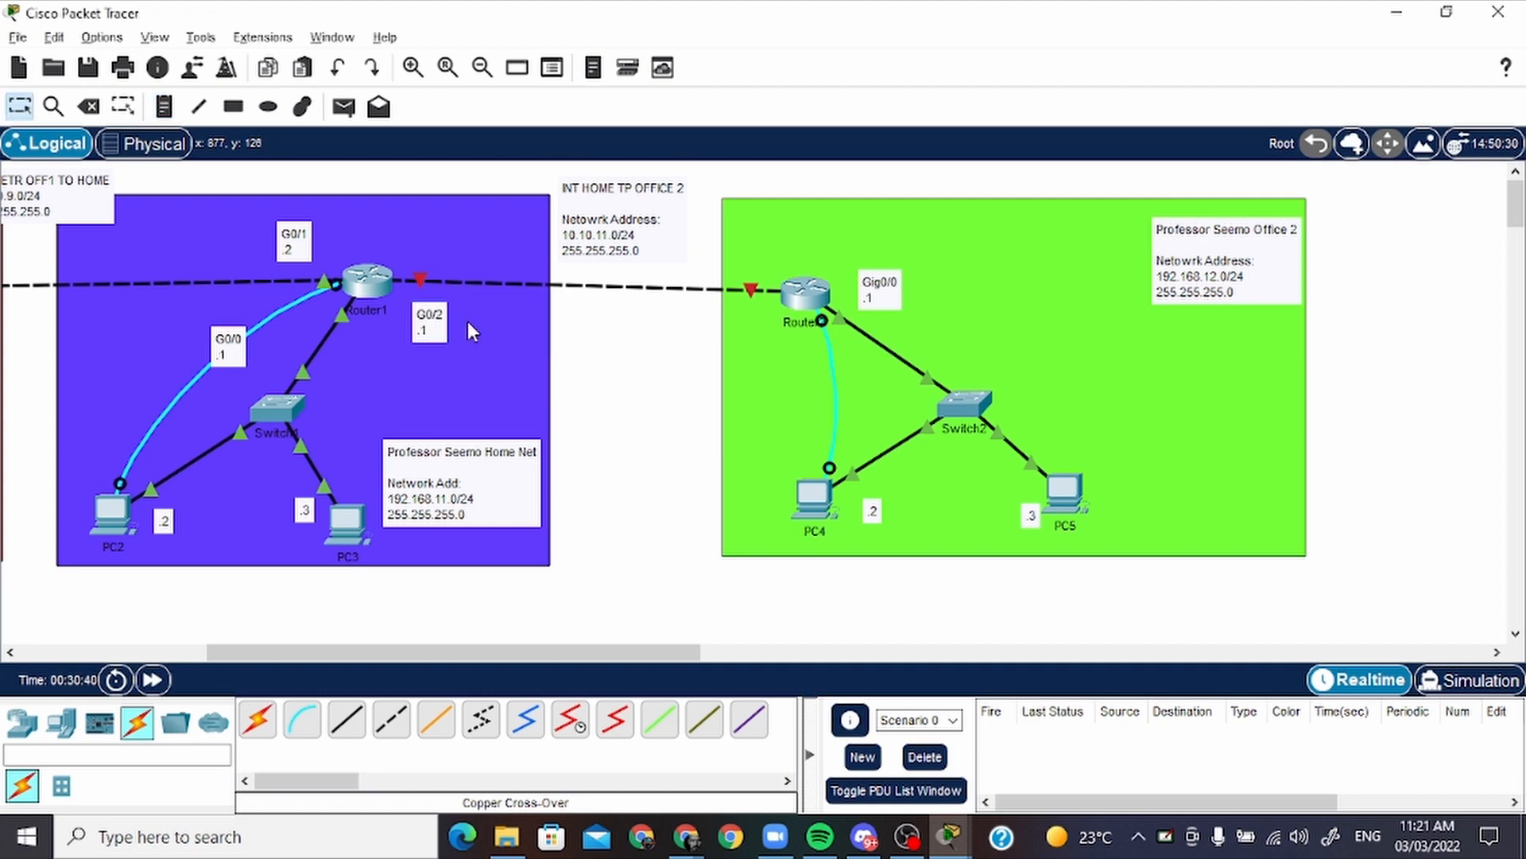
drag(437, 326, 442, 323)
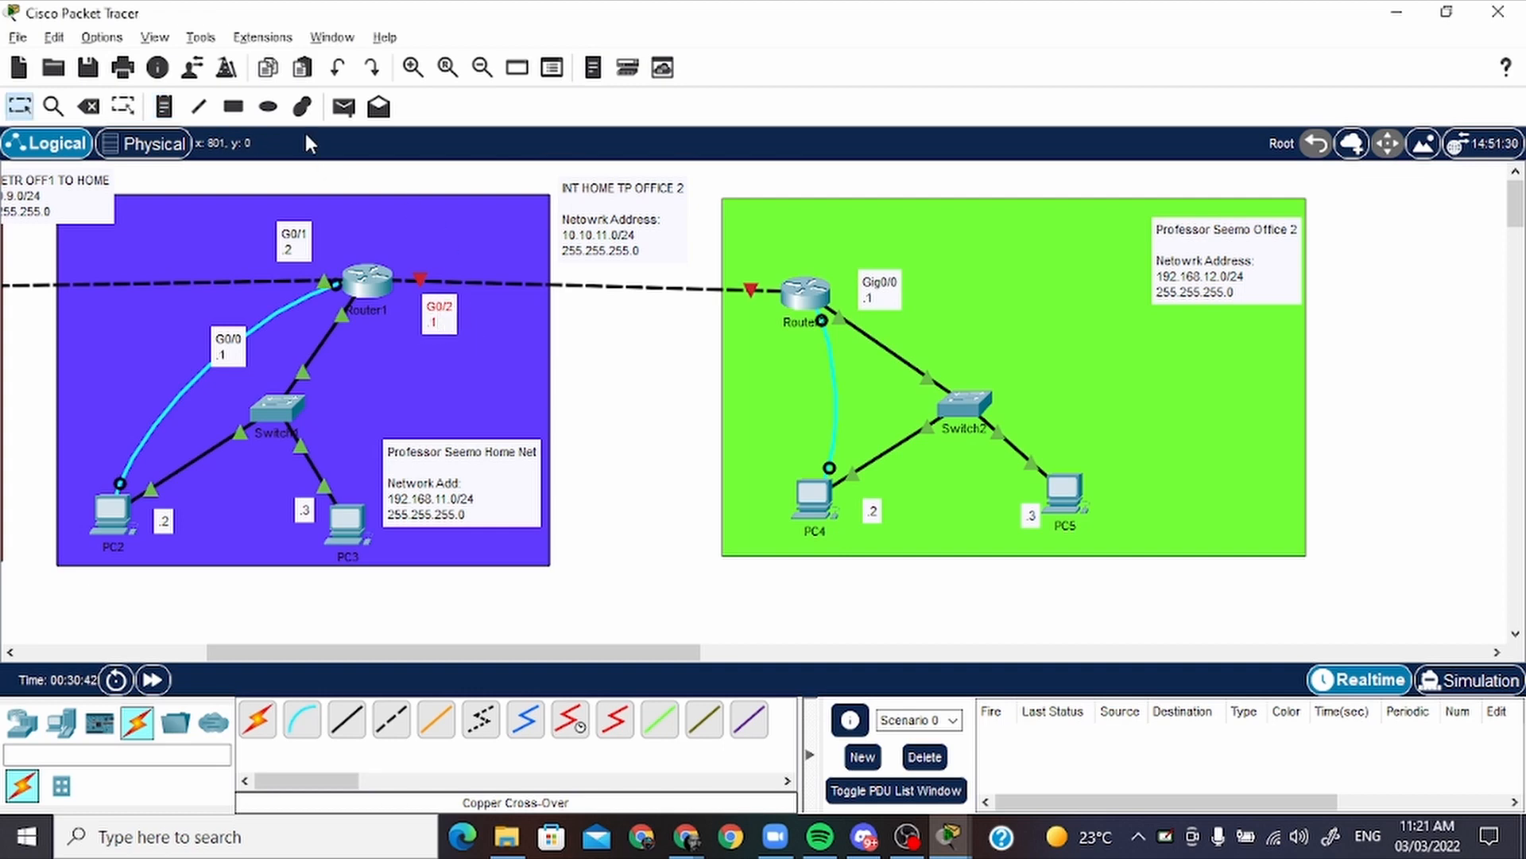
Place a note reading "G0/1" and ".2" just above the link at office 2's router
click(163, 107)
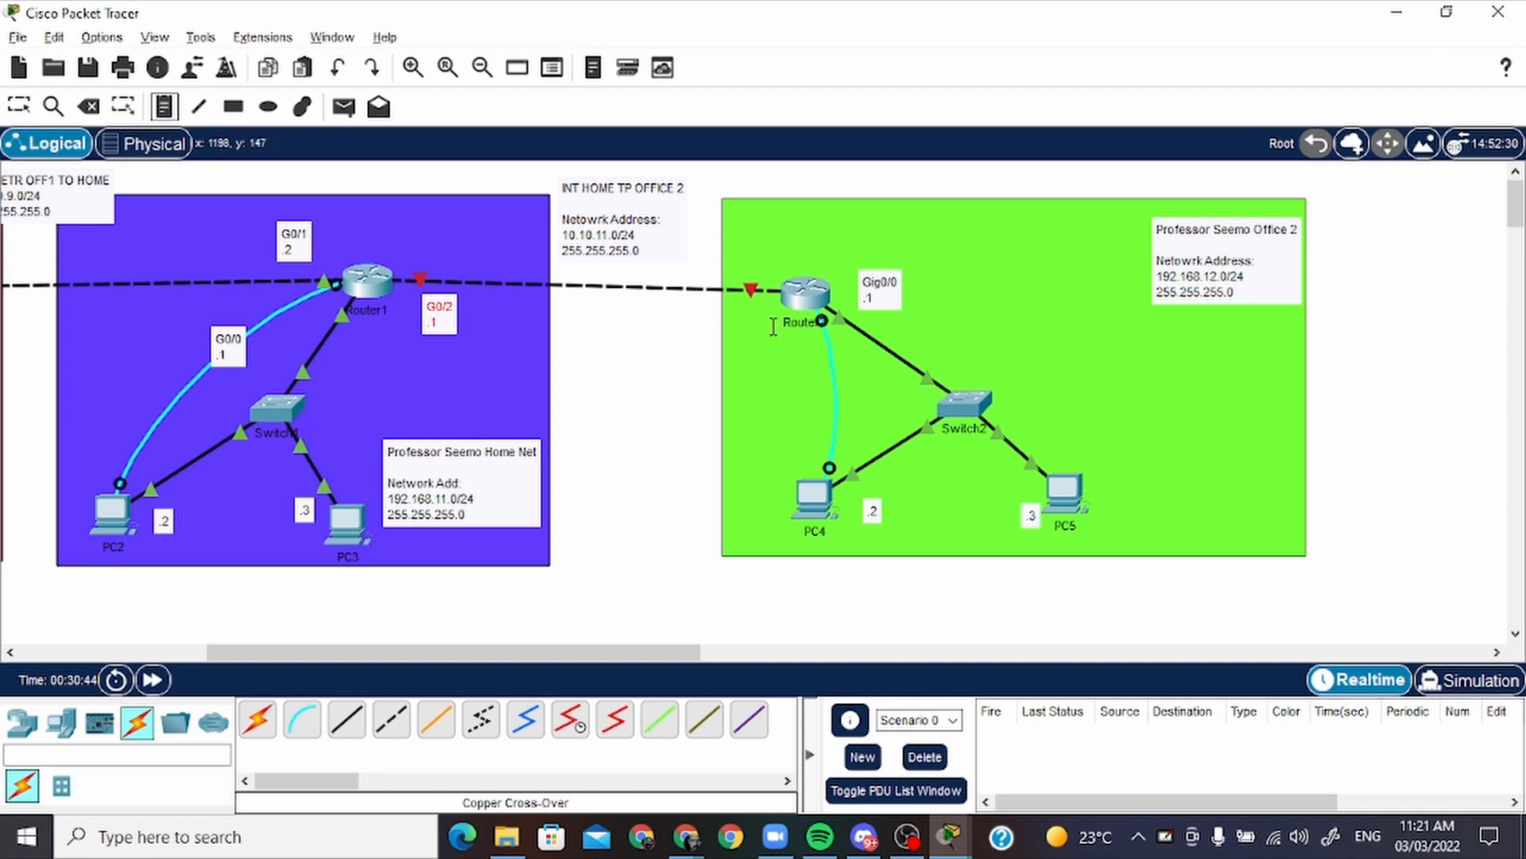
click(729, 253)
text(G0)
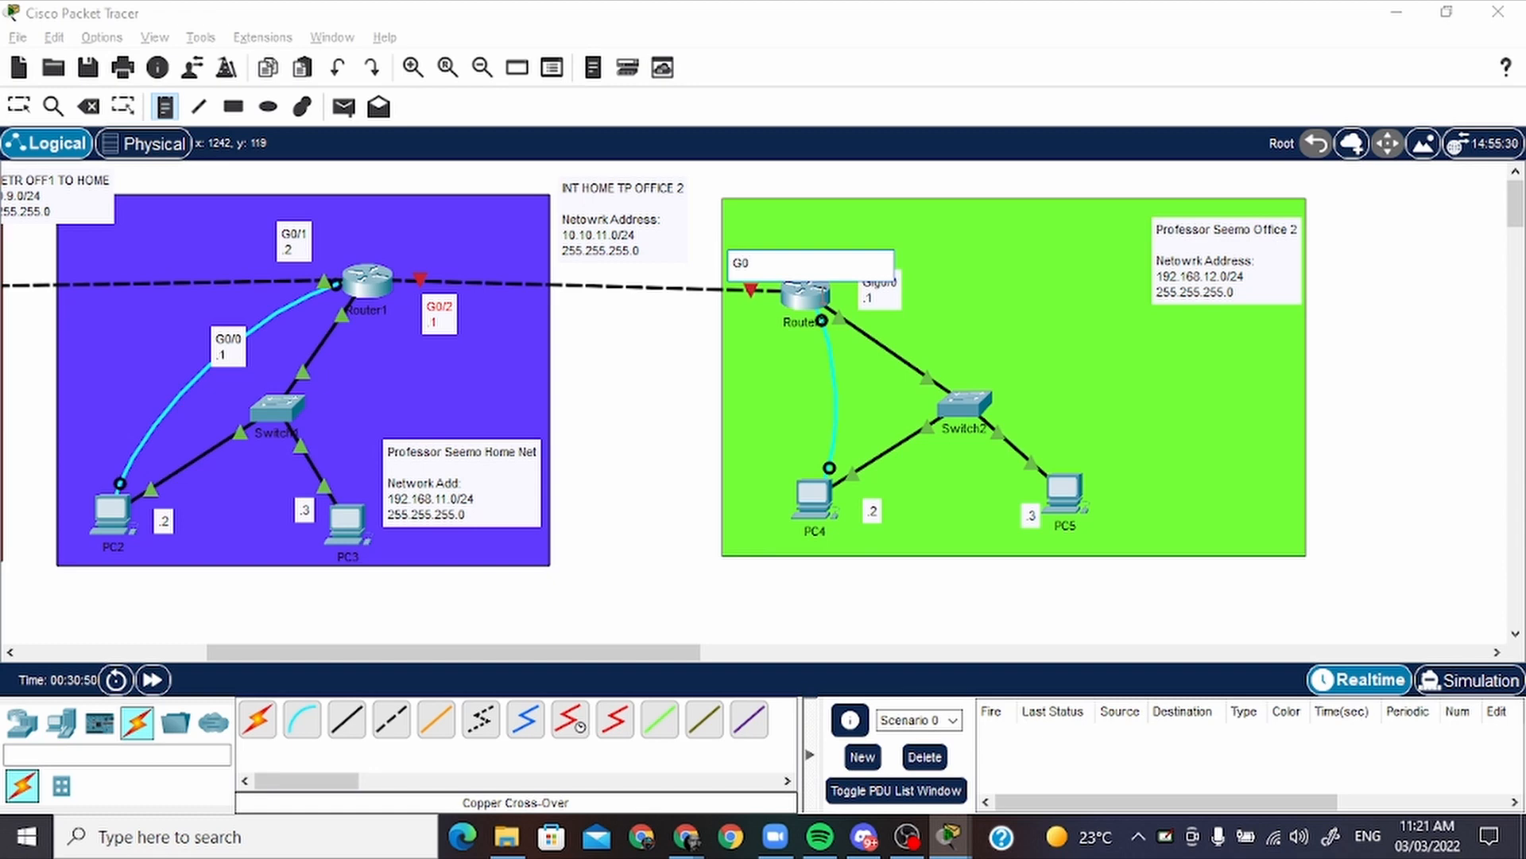
text(/1)
key(Return)
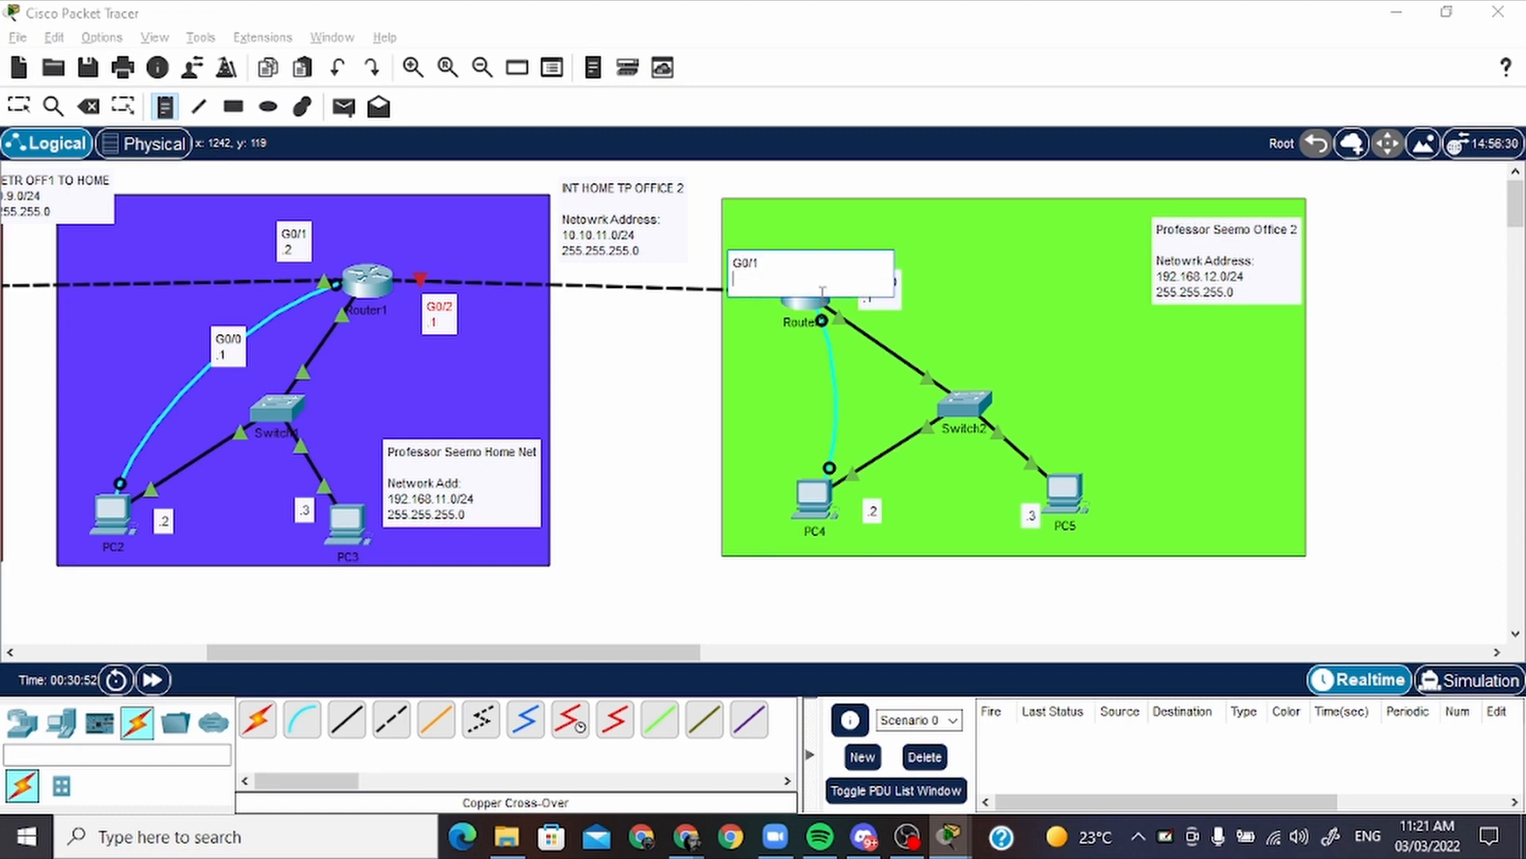
key(Escape)
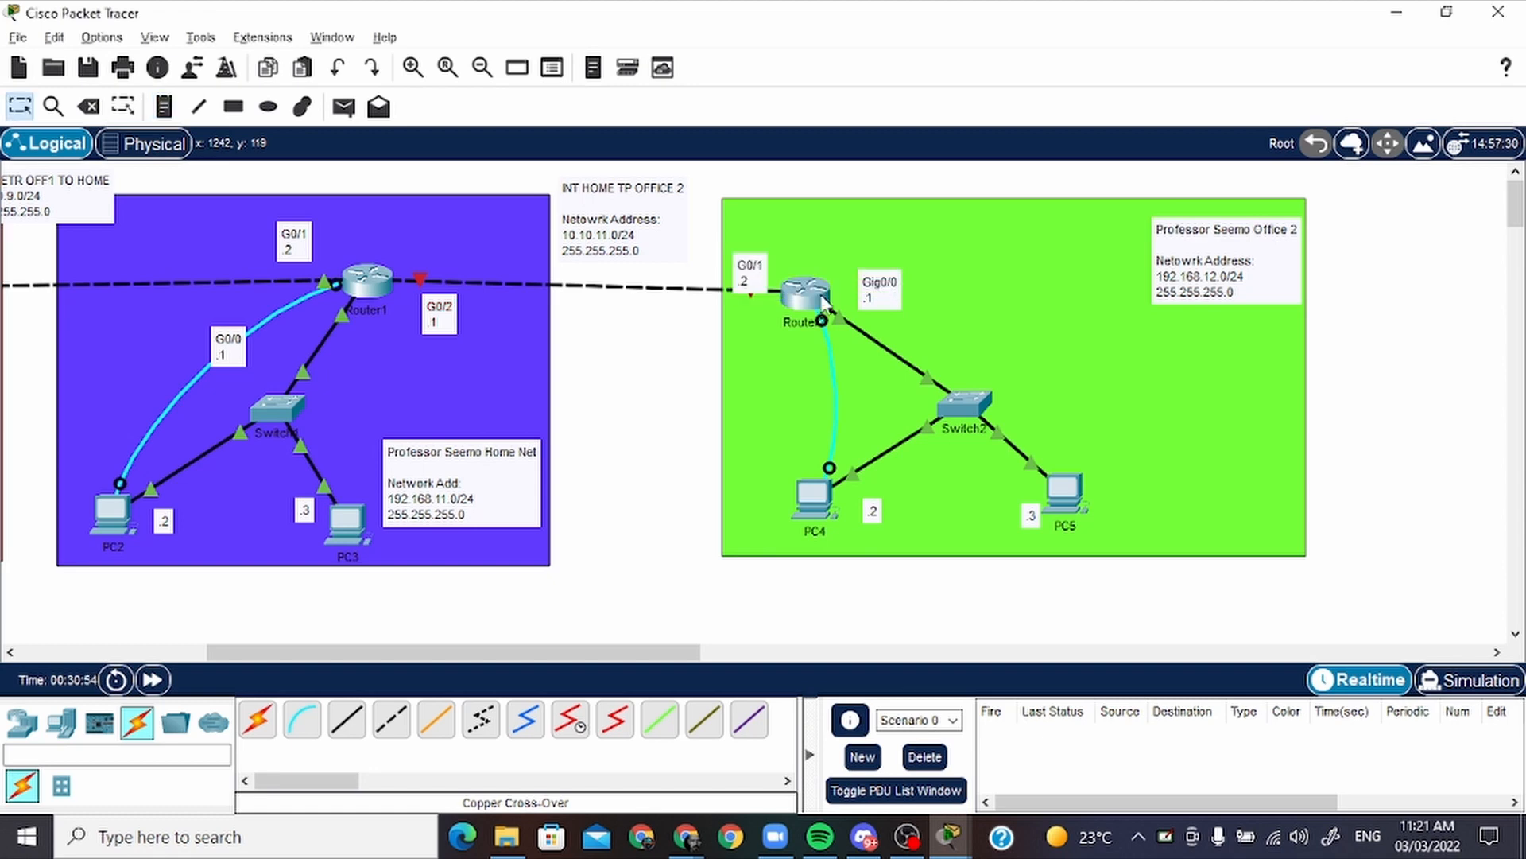
drag(752, 278, 775, 258)
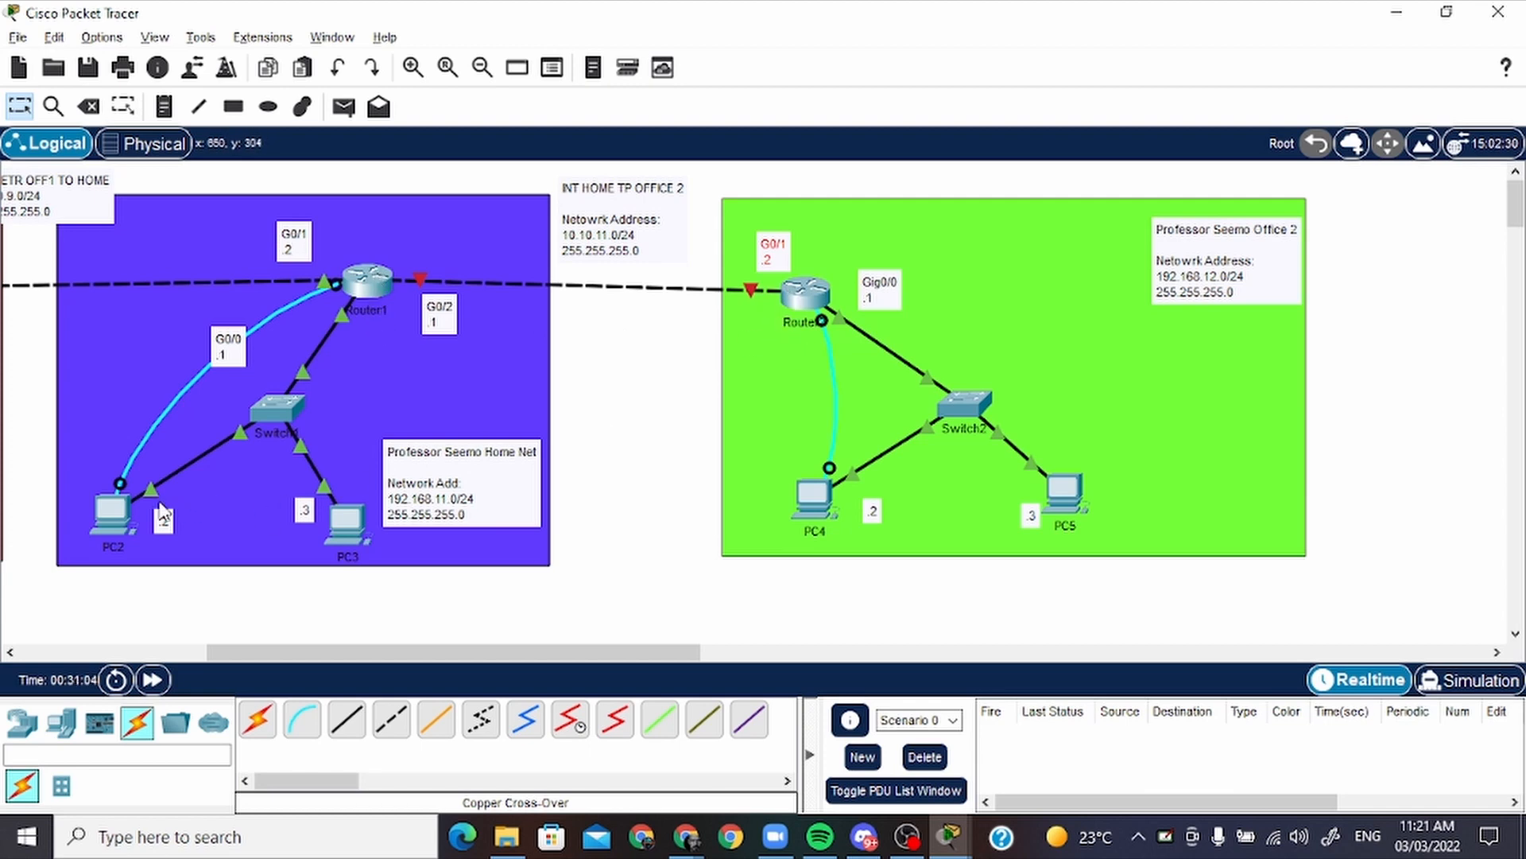
Open PC2's console session to Router1 and leave configuration mode with the end command
click(111, 513)
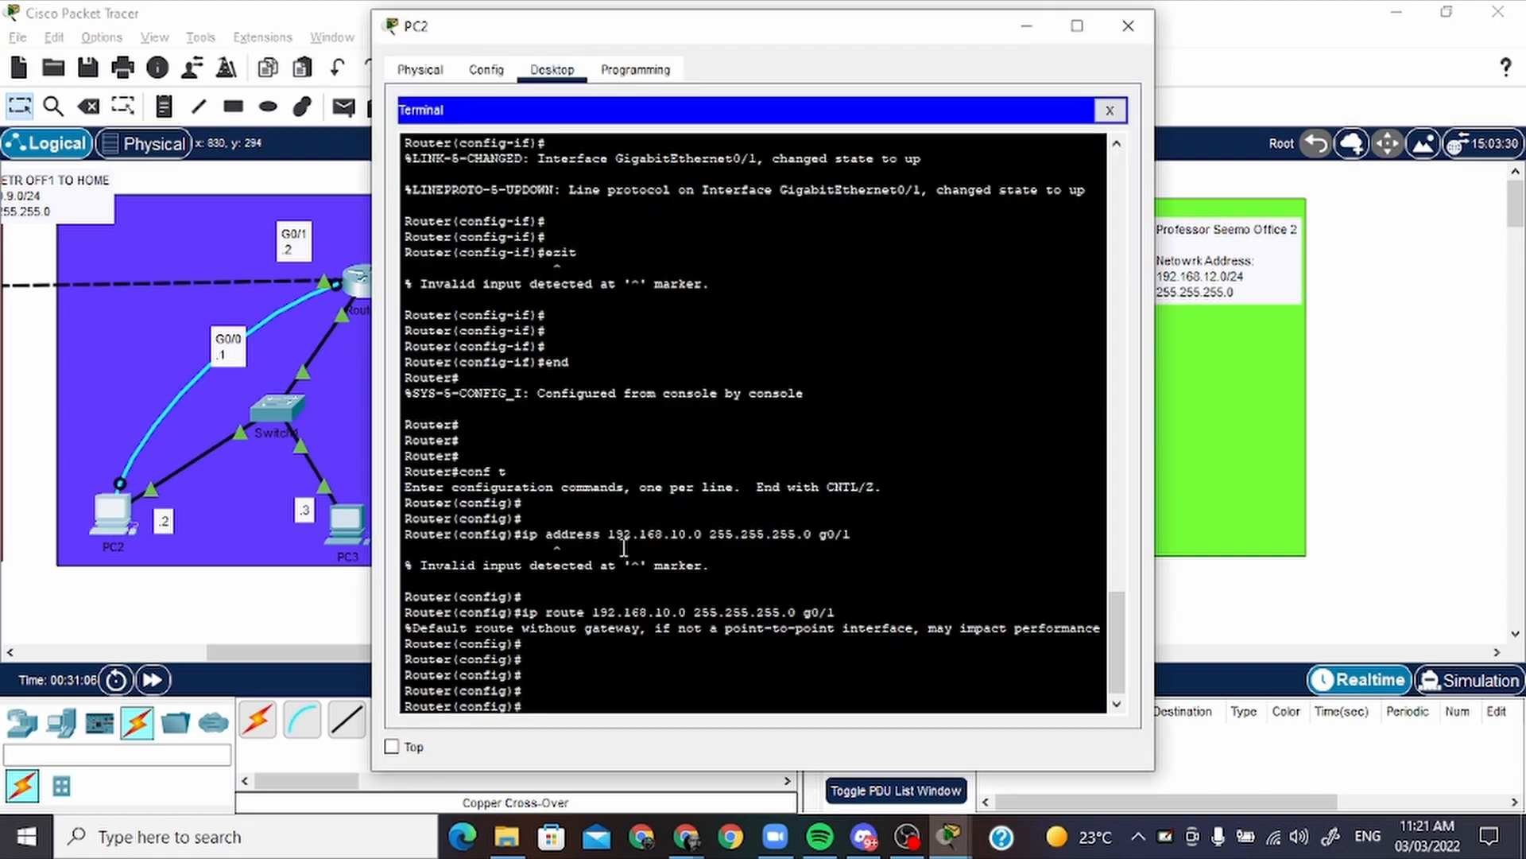
key(Return)
key(Return)
key(Return)
text(end)
key(Return)
key(Return)
key(Return)
key(Return)
key(Return)
key(Return)
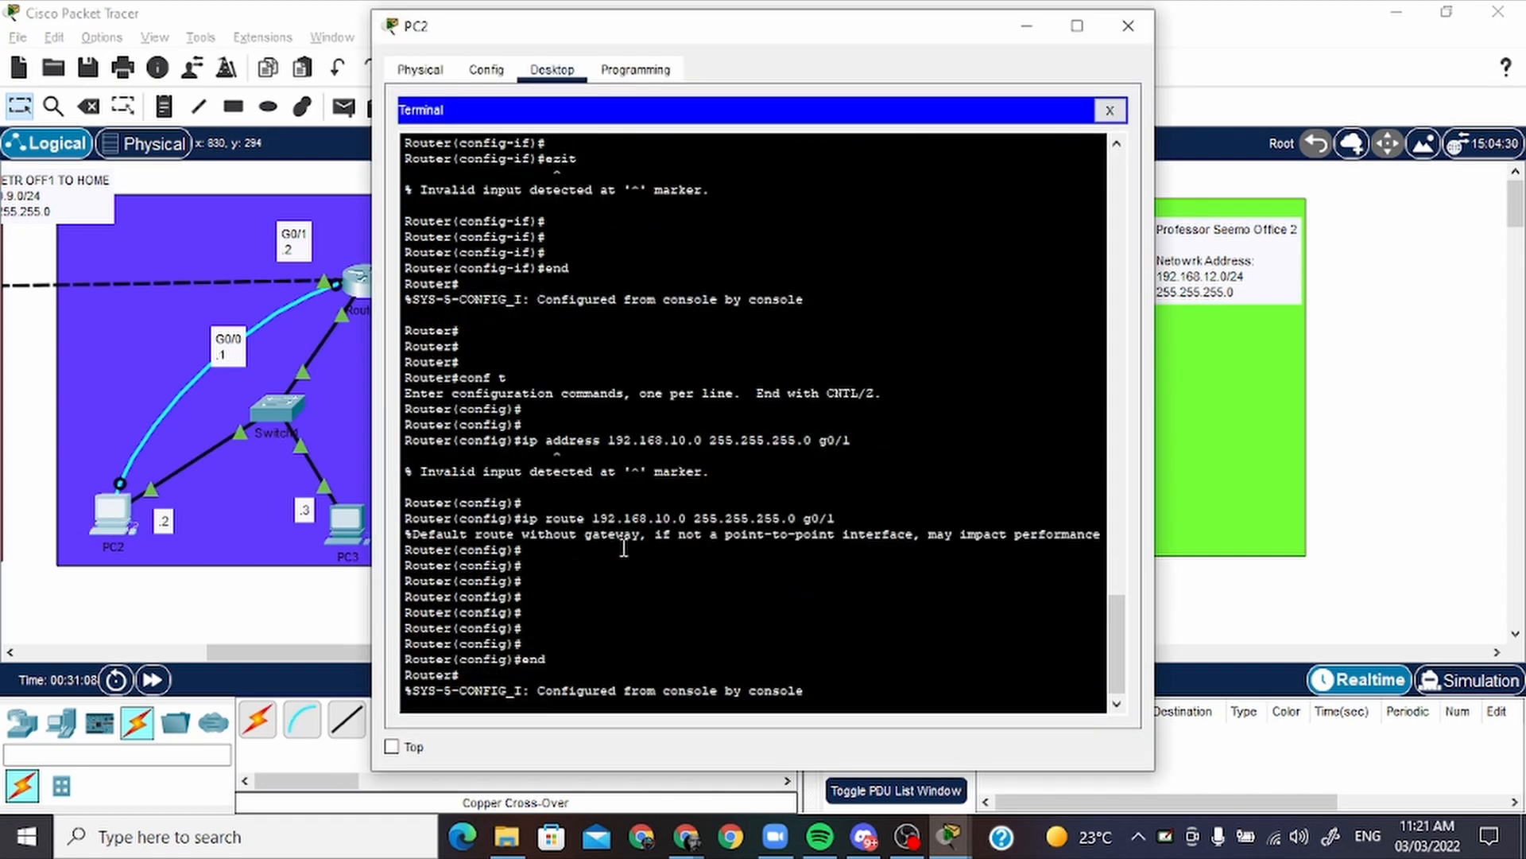
Enter global configuration with conf t and select the interface with int g0/2 on Router1
text(conf t)
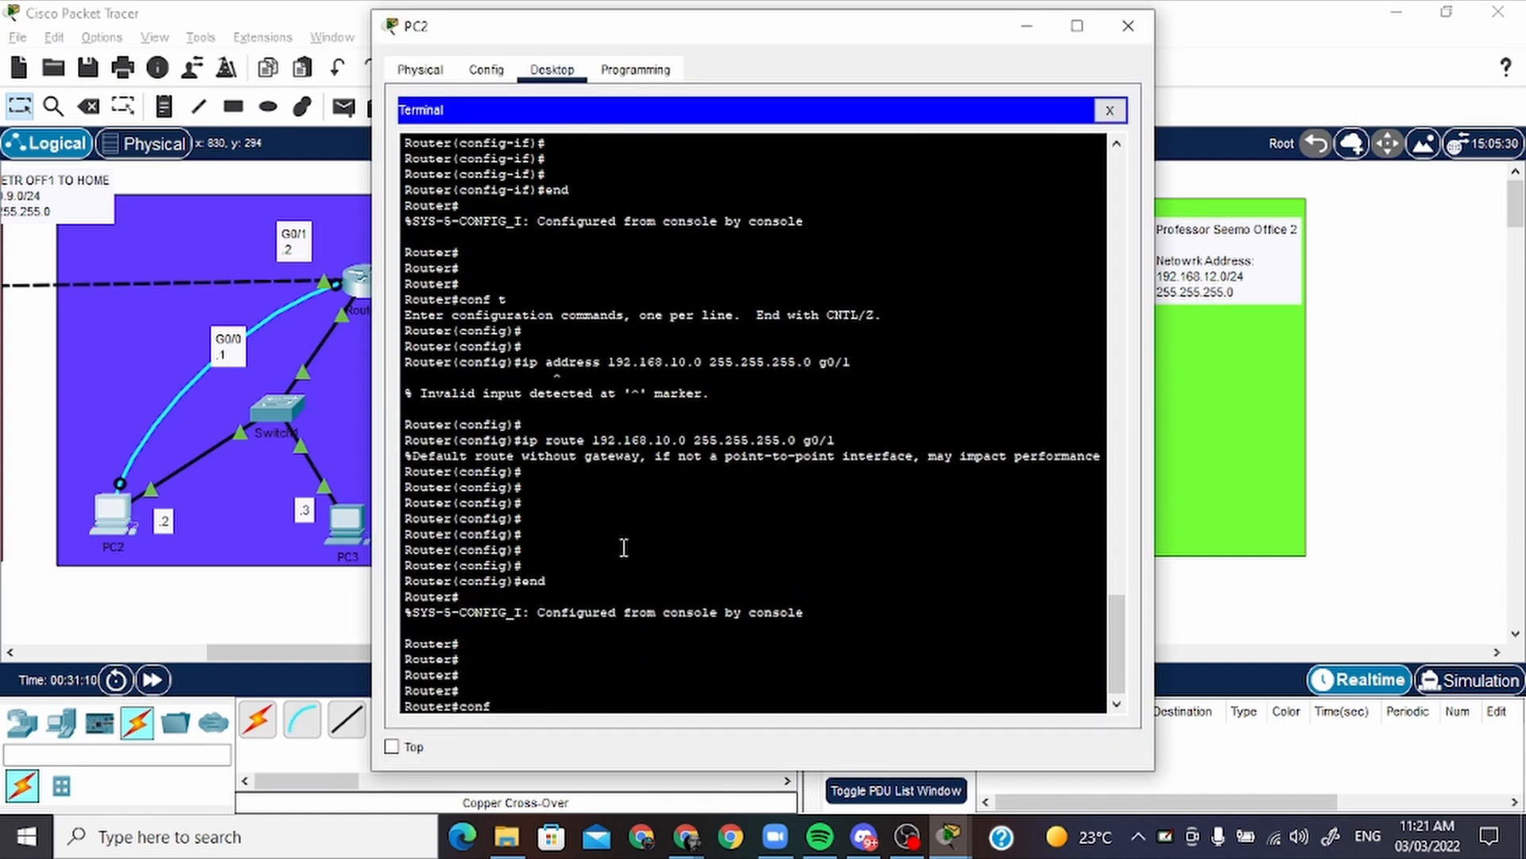
key(Return)
key(Return)
text(ing )
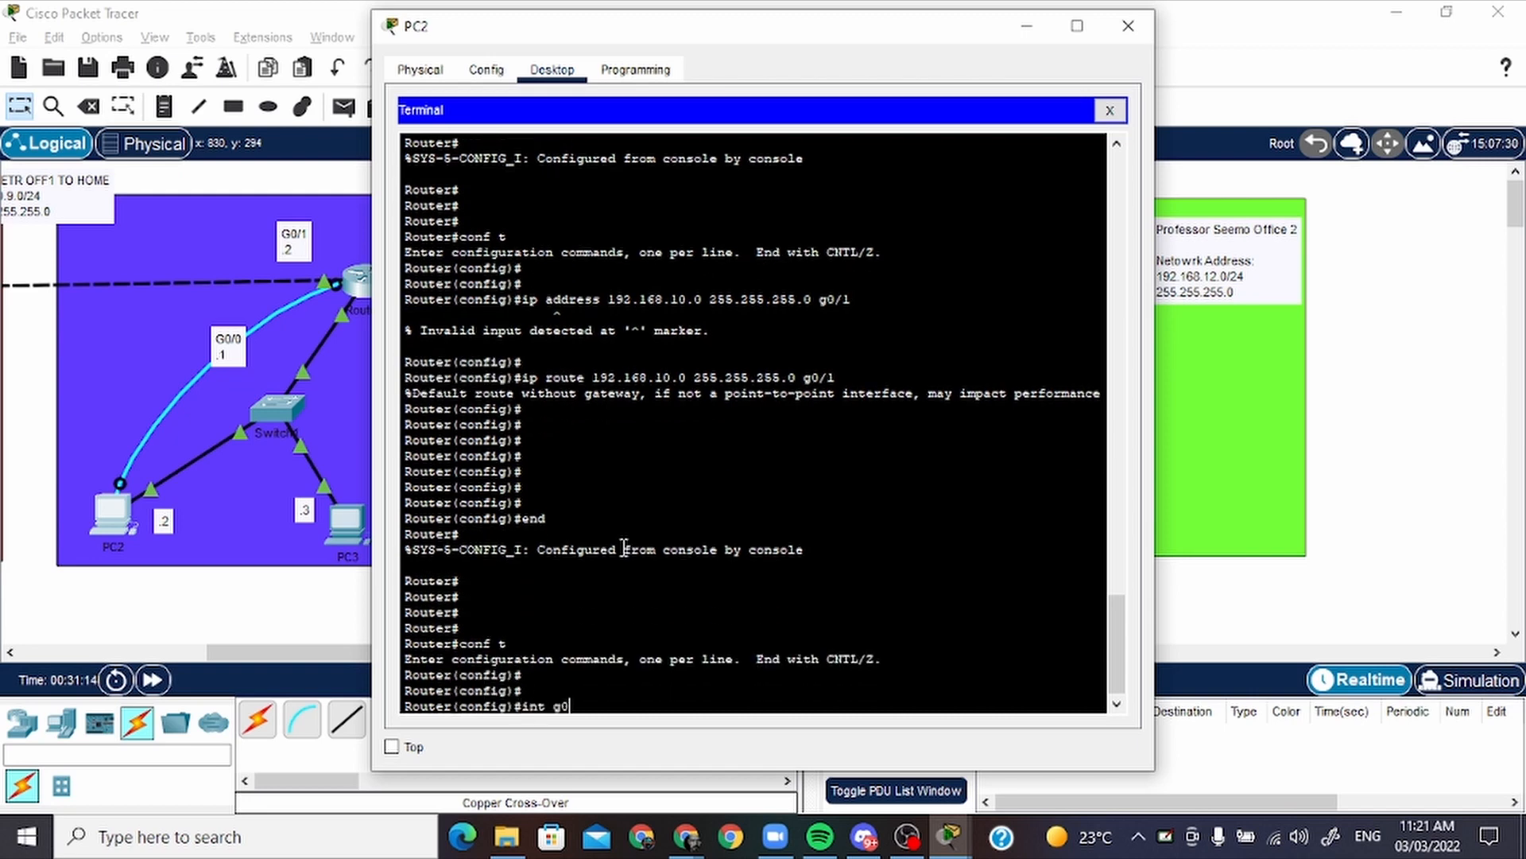
text(g0/2)
key(Return)
key(Return)
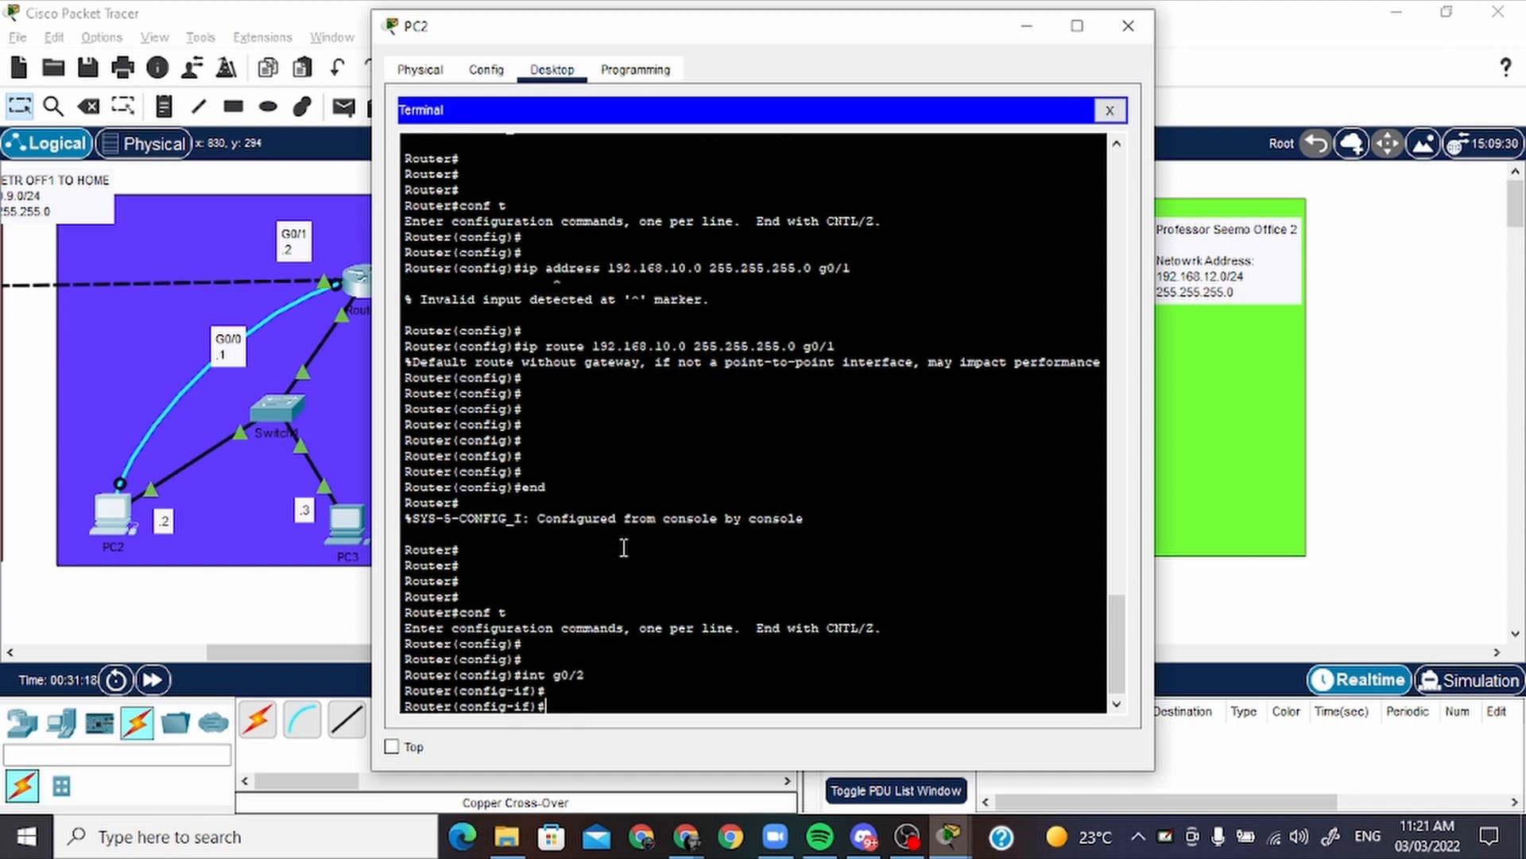
Move the terminal window off the home network and assign 10.10.11.1 255.255.255.0 to Router1's g0/2 interface
drag(758, 35, 1012, 38)
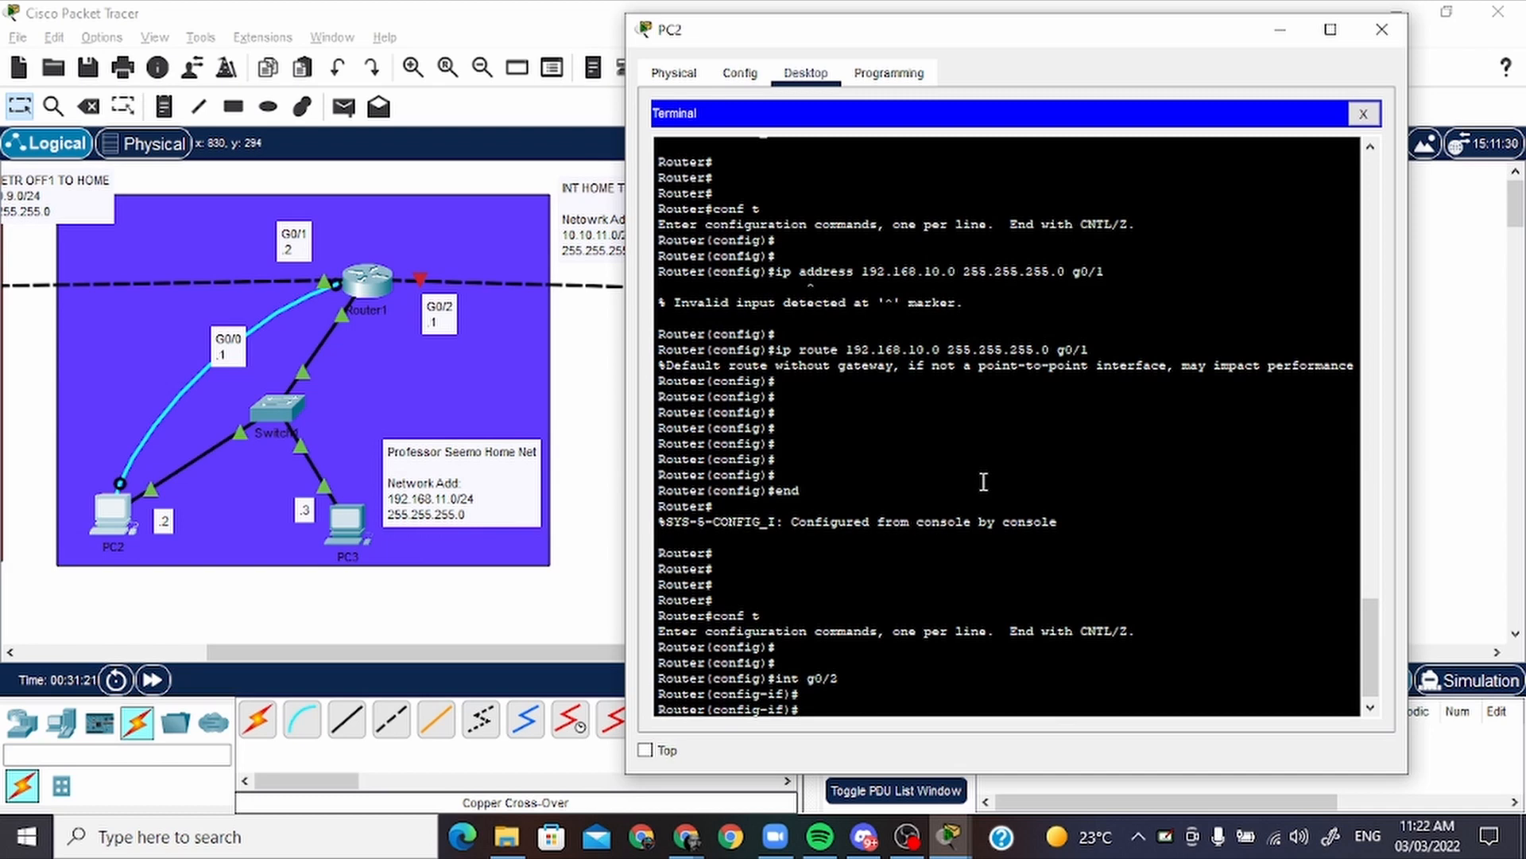
text(ip add)
text(re)
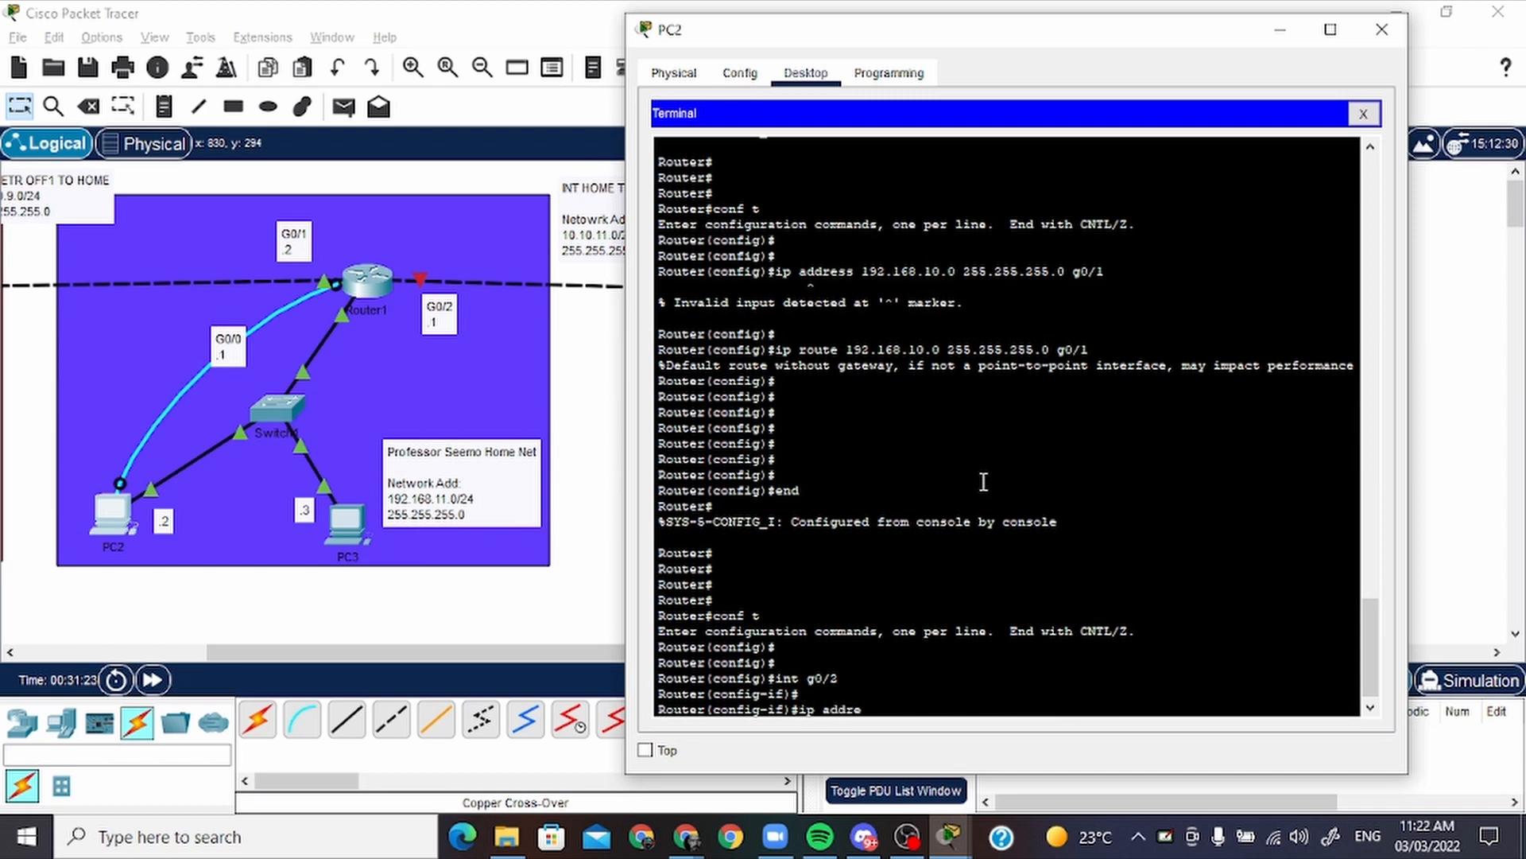
text(ss 10.10.11.1 255.255.2)
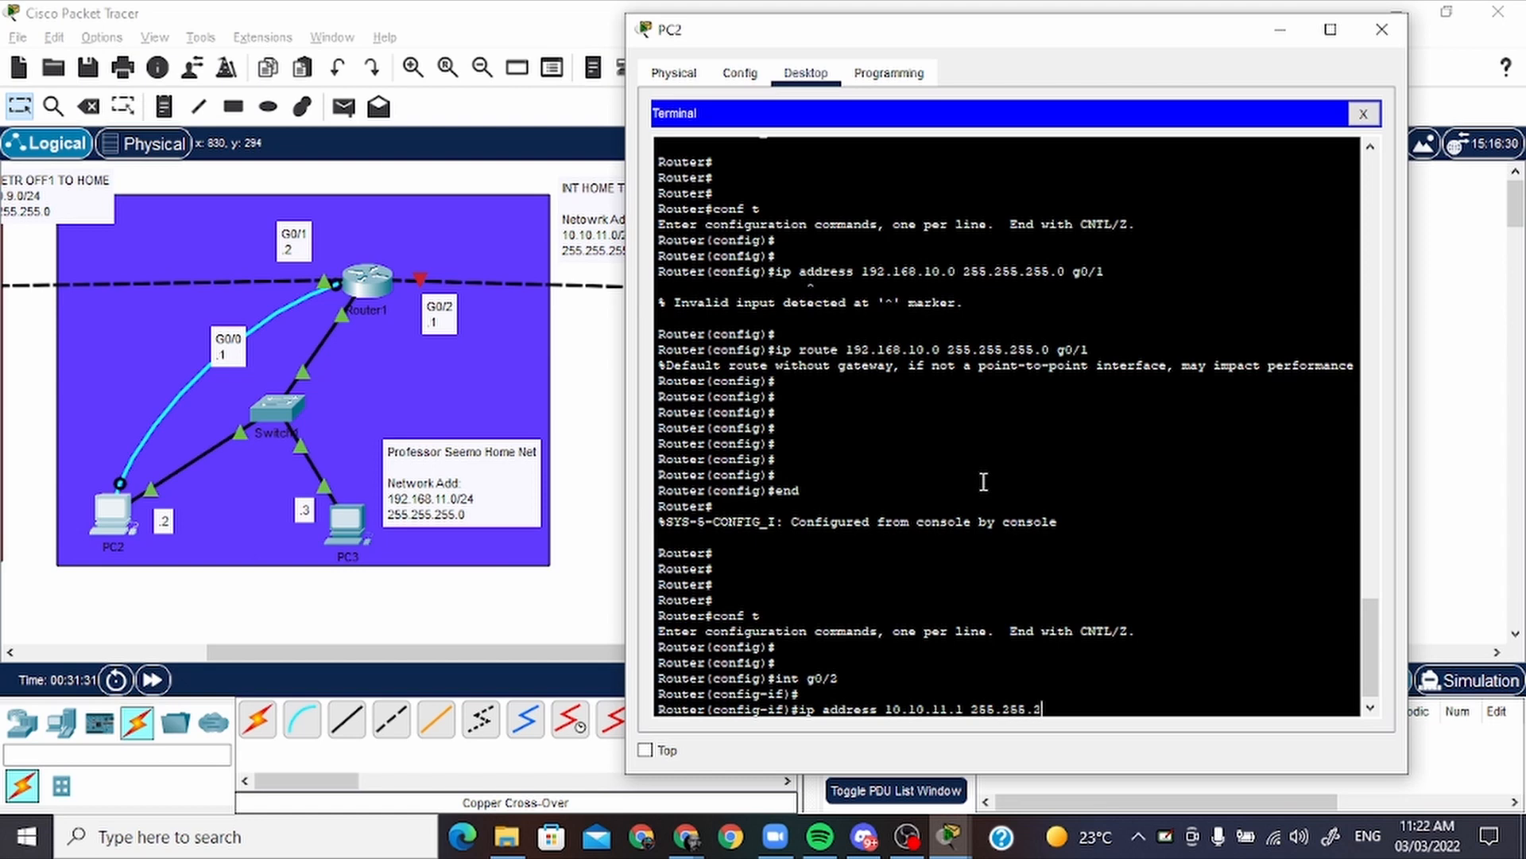
text(55.0)
key(Return)
Enable Router1's g0/2 interface with no shutdown and minimize the PC2 window
text(no sh)
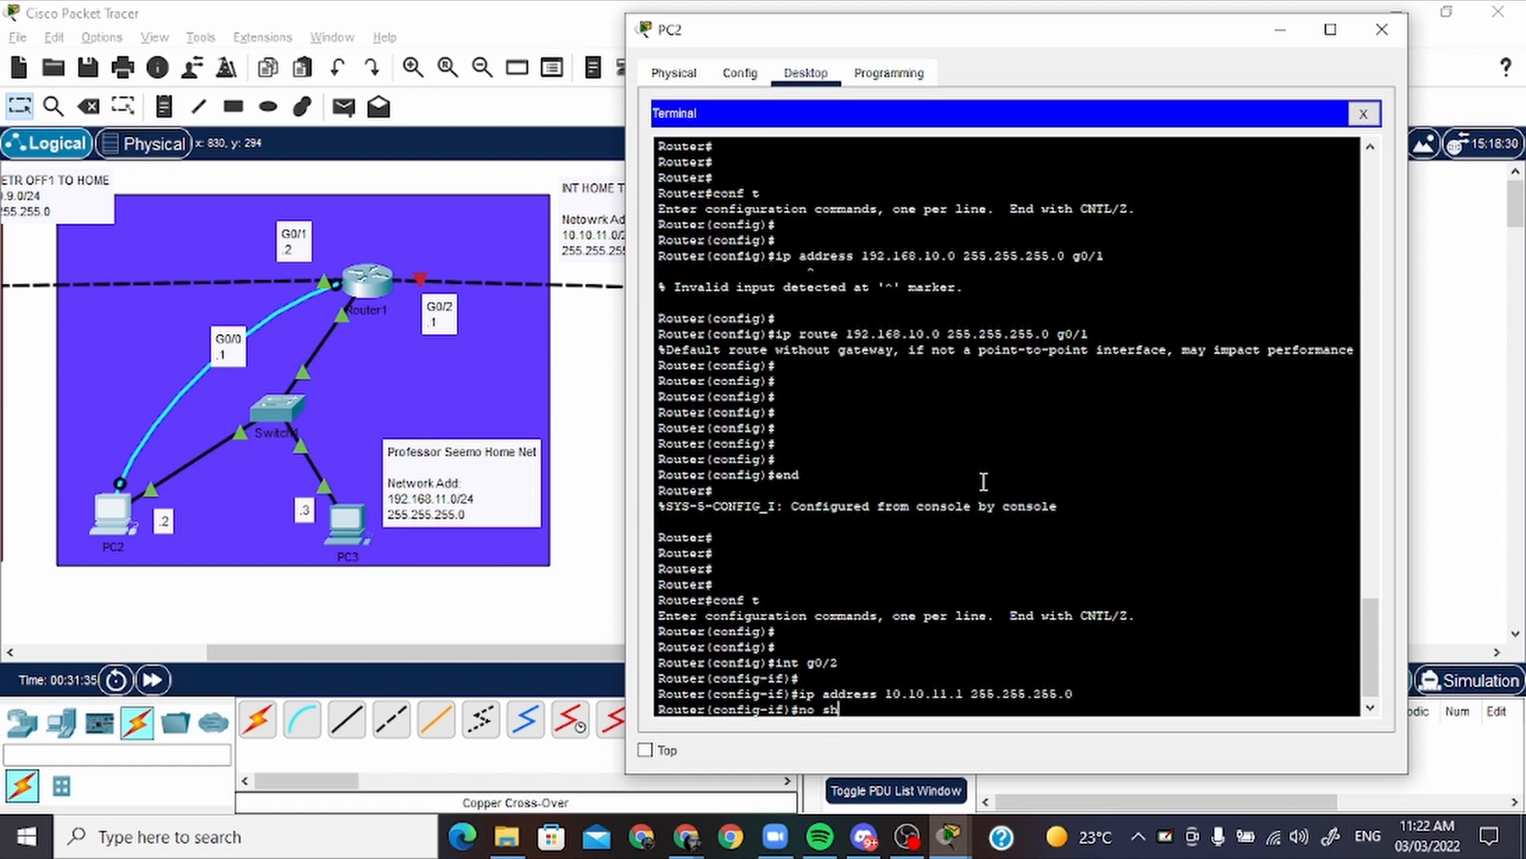
text(iutdown)
key(Return)
key(Return)
key(Return)
key(Return)
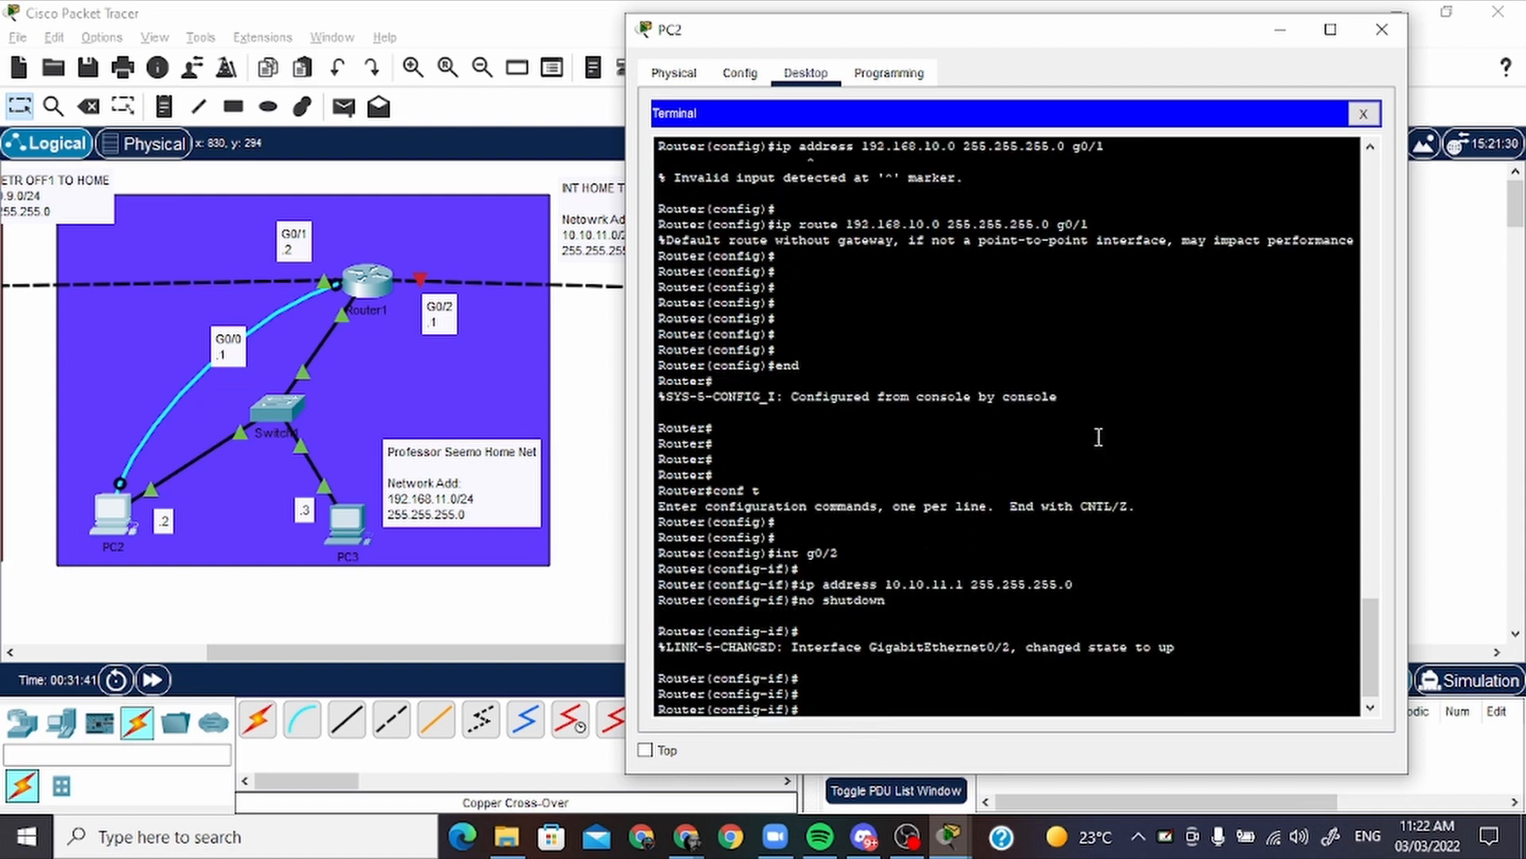
click(1280, 29)
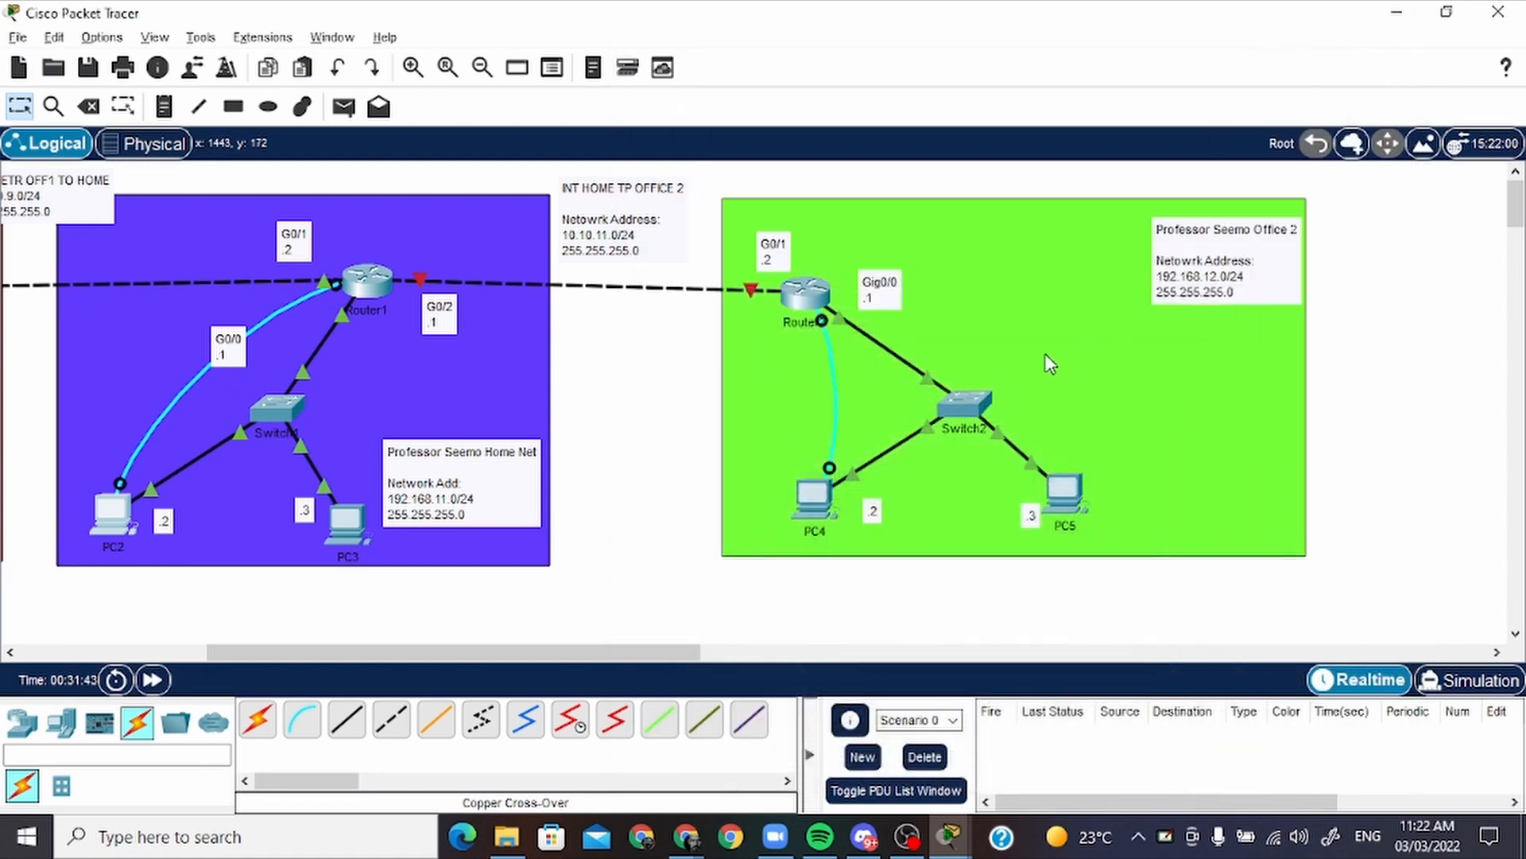
Open a Terminal console session from PC4 to office 2's router with the default connection settings
click(811, 499)
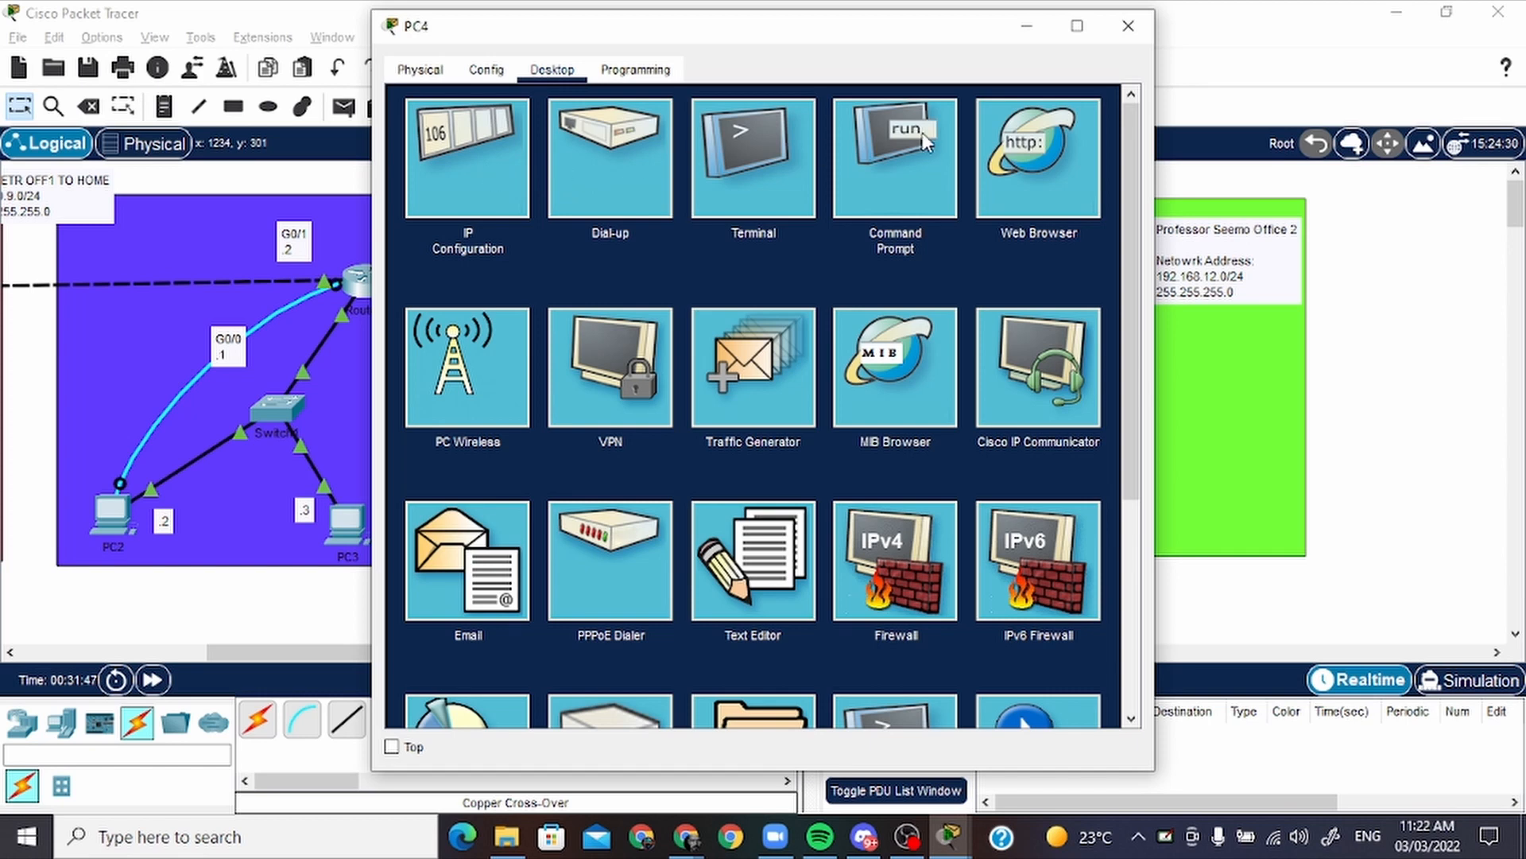
click(771, 155)
click(1081, 326)
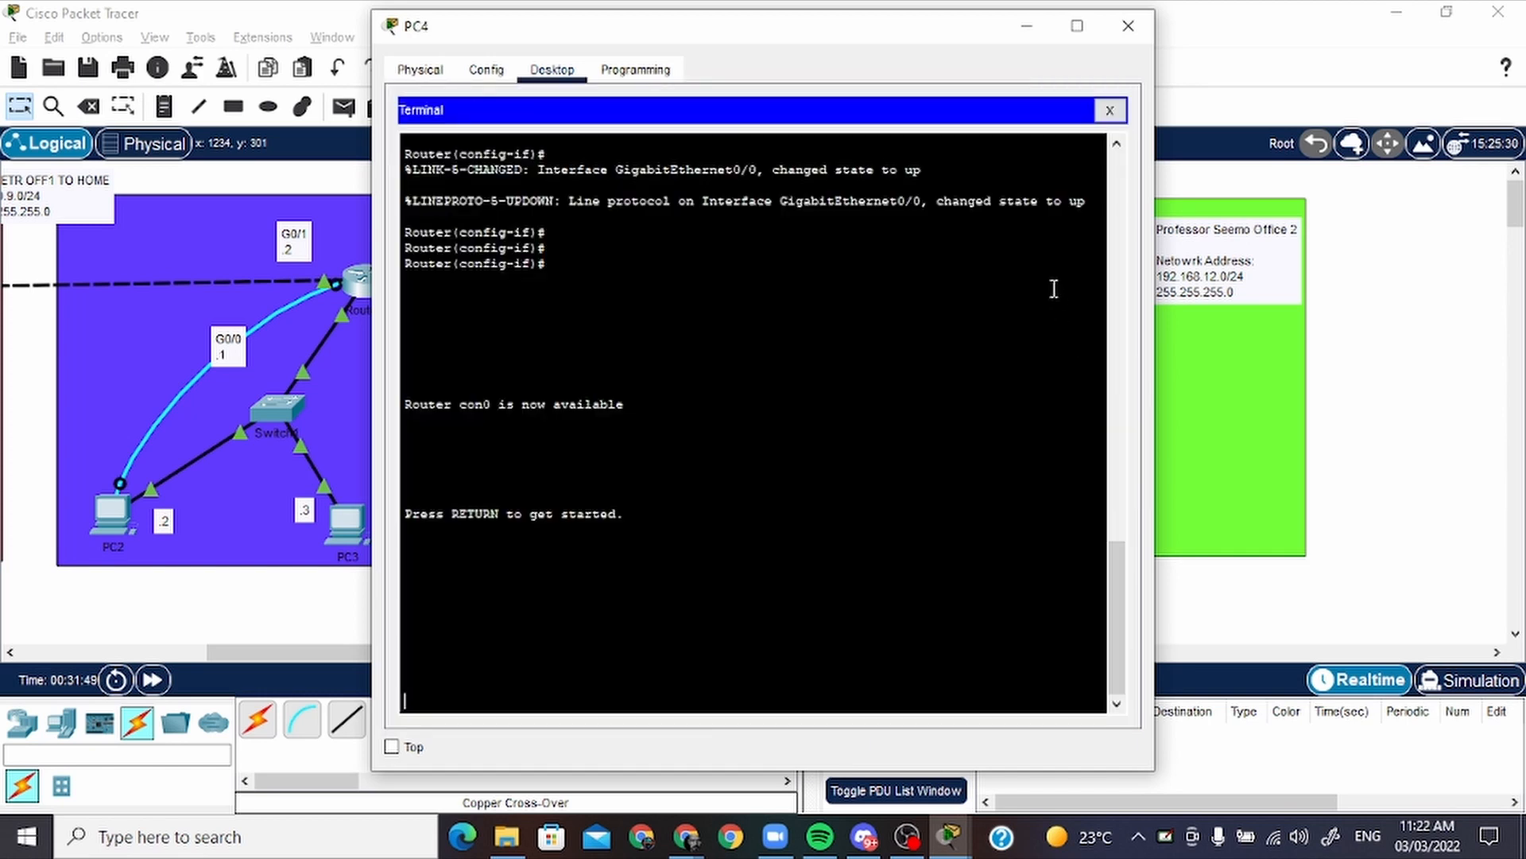
Enter privileged mode with en and global configuration with conf t on office 2's router
key(Return)
key(Return)
key(Return)
key(Return)
key(Return)
text(en)
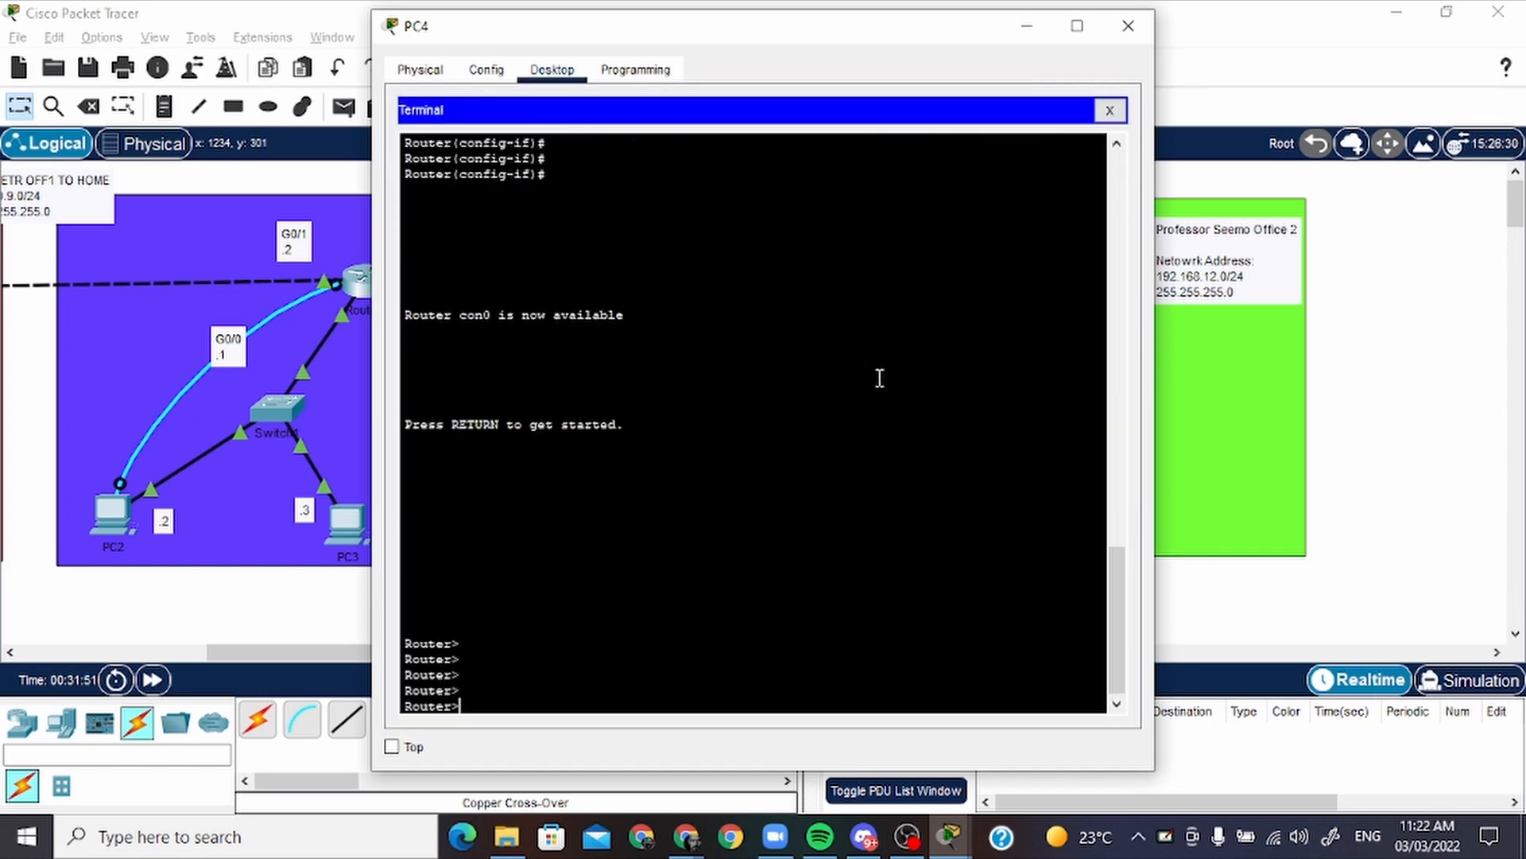
key(Return)
key(Return)
text(con)
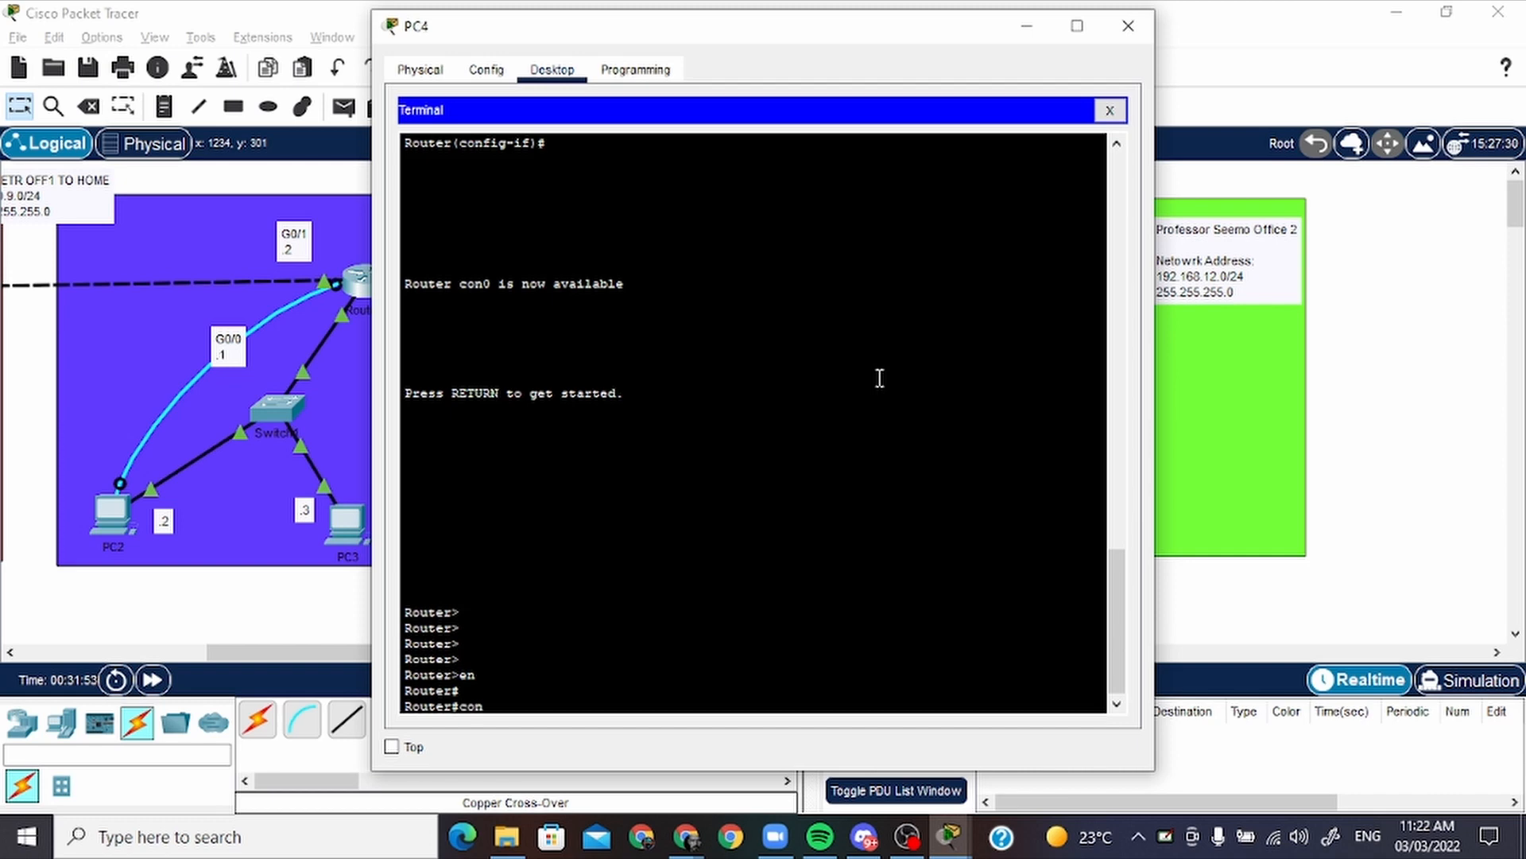
text(g)
key(BackSpace)
key(BackSpace)
text(f t)
key(Return)
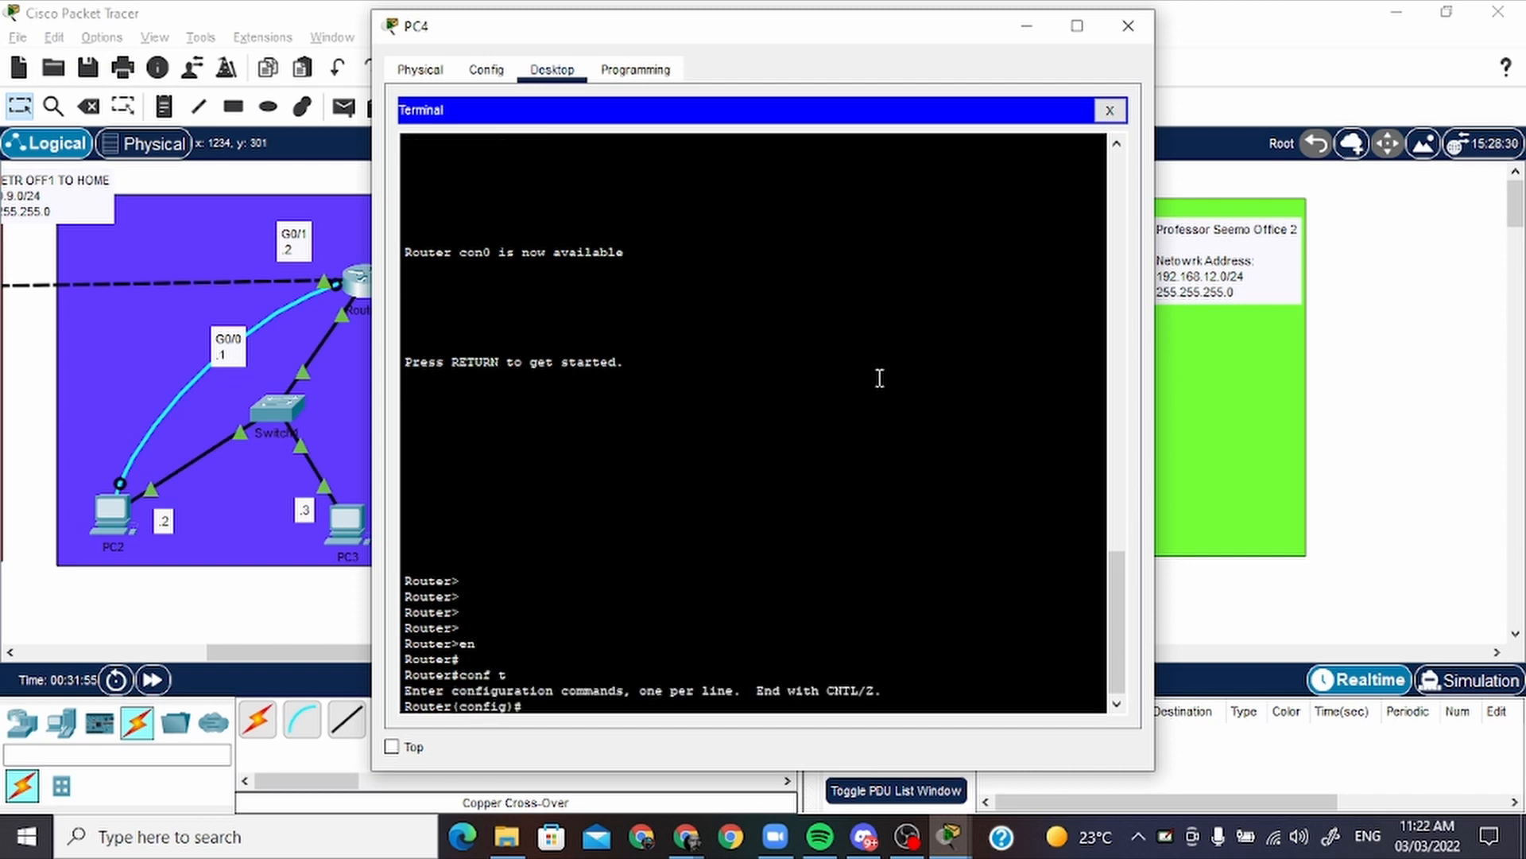
key(Return)
Select the router's link interface to the home network with int g0/1
text(ip)
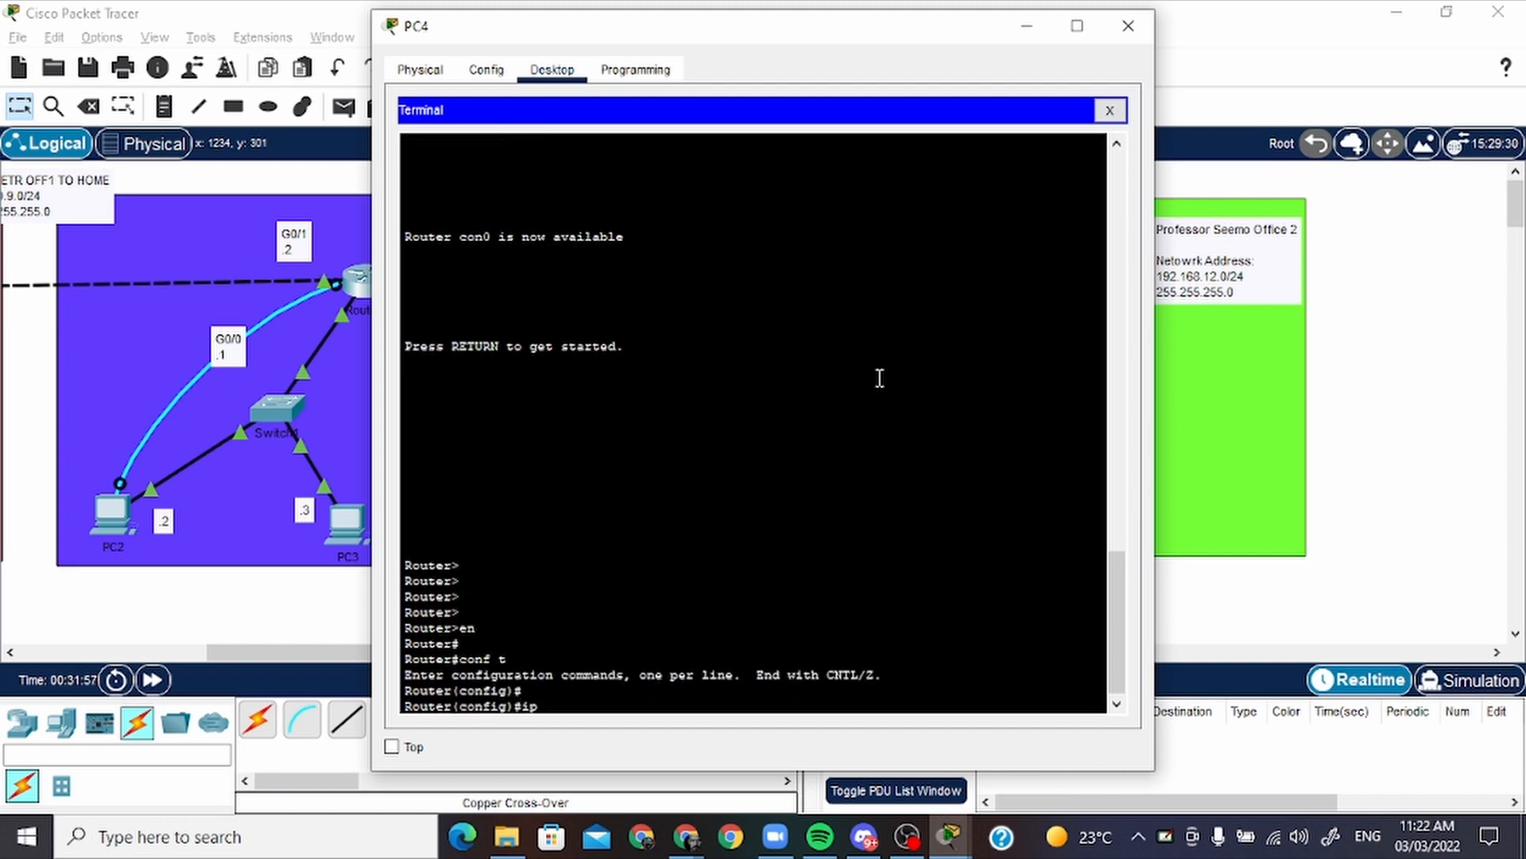
text( ad)
key(BackSpace)
key(BackSpace)
key(BackSpace)
key(BackSpace)
key(BackSpace)
text(int g0/1)
key(Return)
key(Return)
key(Return)
Assign 10.10.11.2 255.255.255.0 to the g0/1 interface of office 2's router
text(ip a)
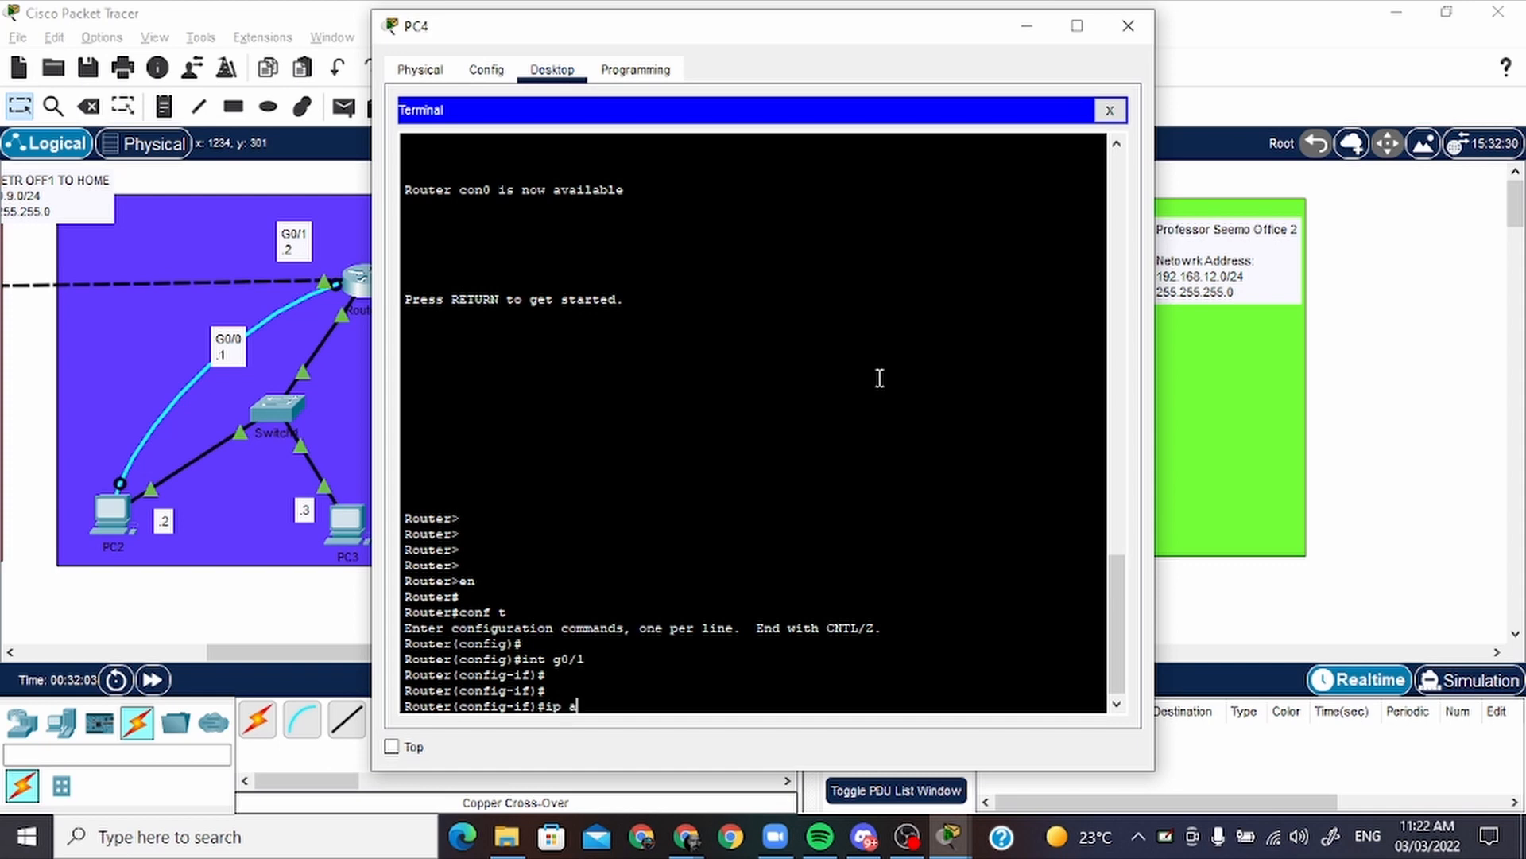
text(ddress 10.10.11)
key(alt+Tab)
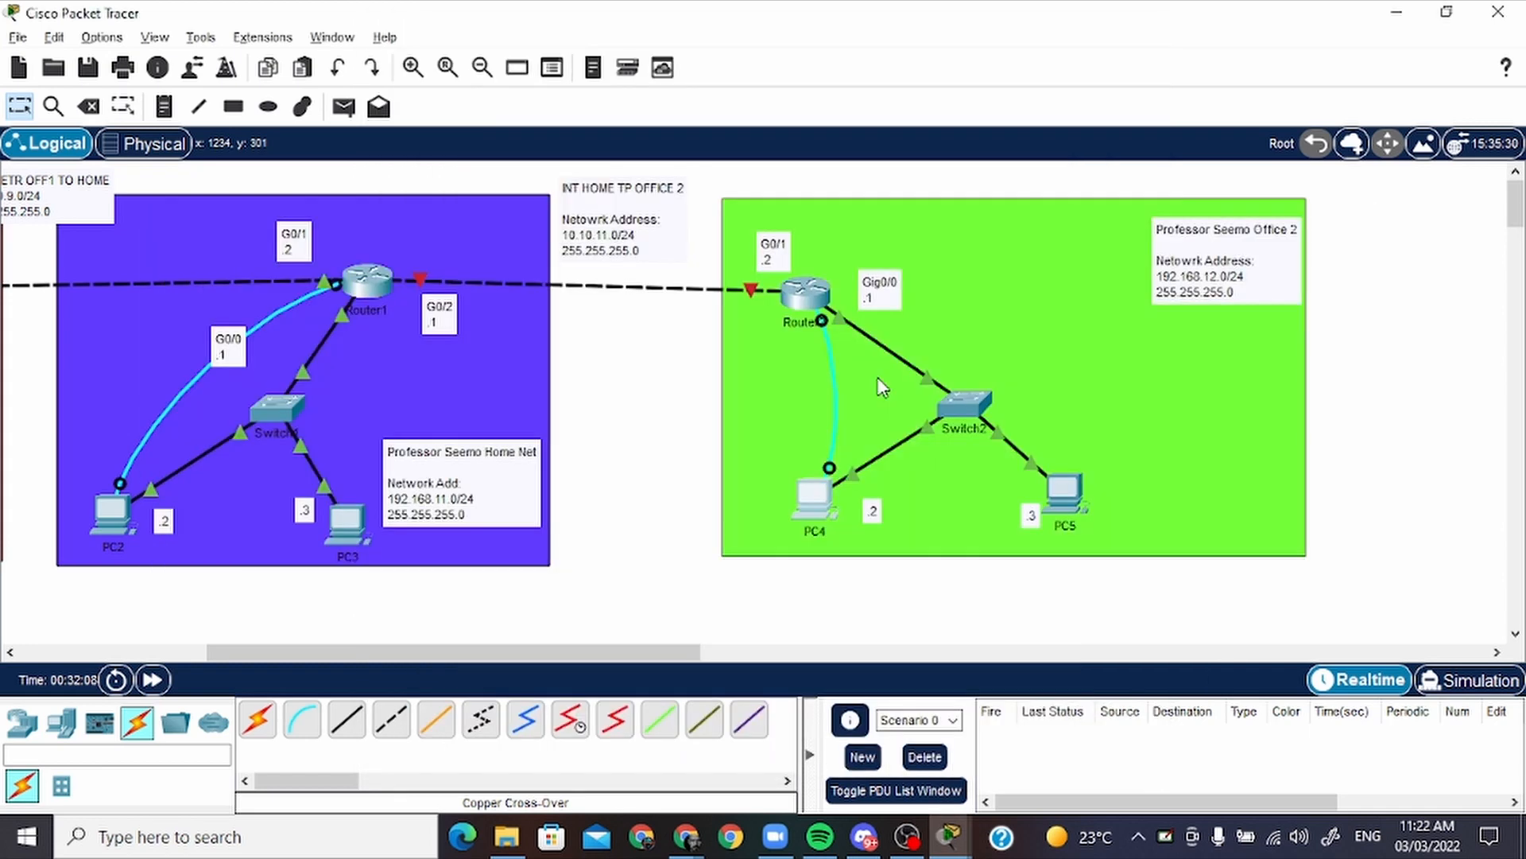
key(alt+Tab)
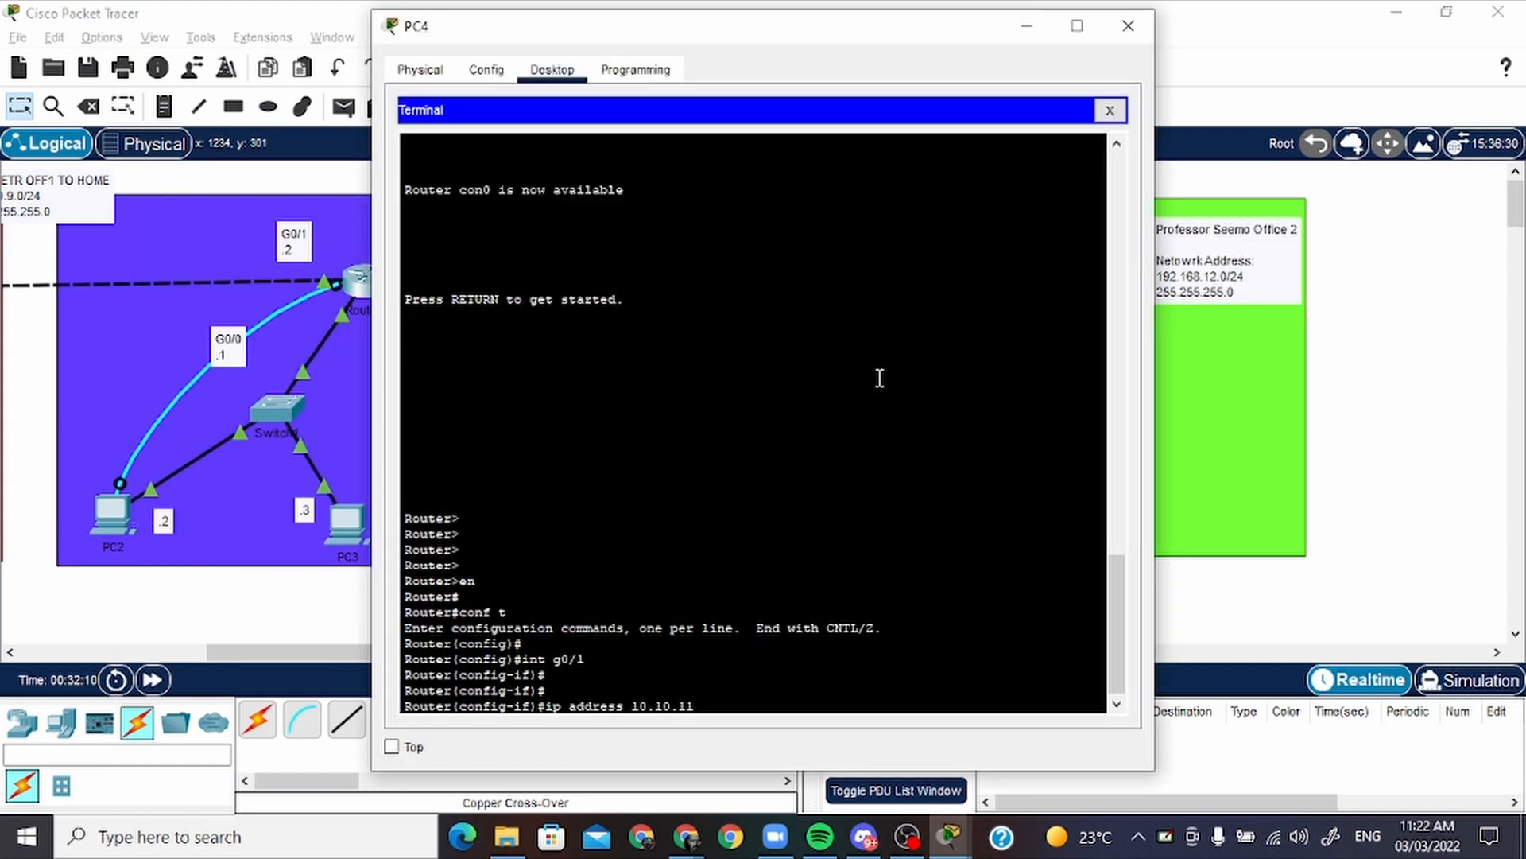
text(.2 255.255.255.0)
key(Return)
key(Return)
key(Return)
key(Return)
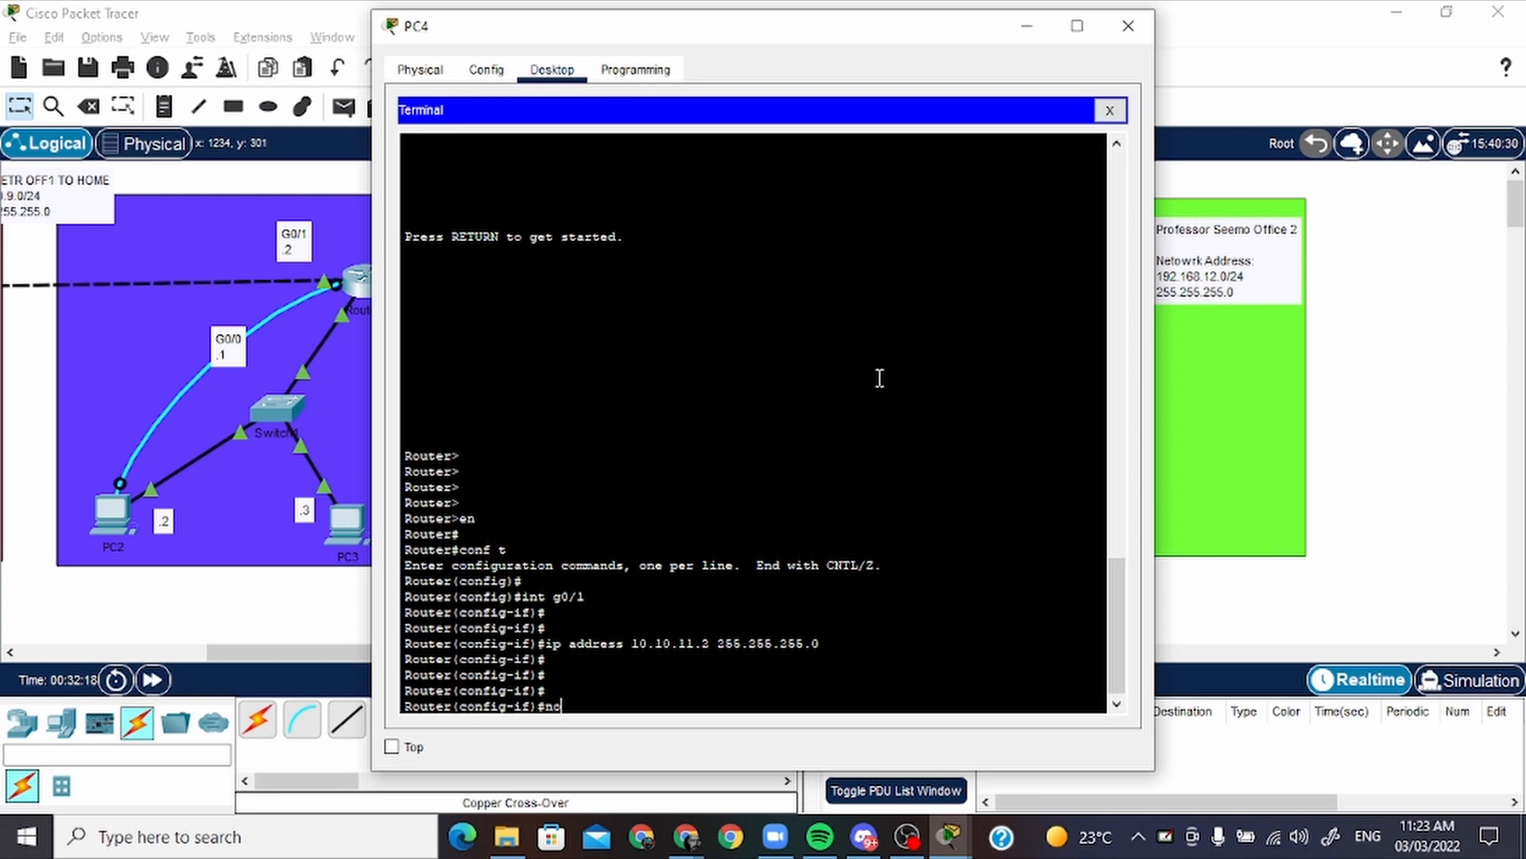
Enable office 2's g0/1 interface with no shutdown and put the PC4 window away
text(no shutdown)
key(Return)
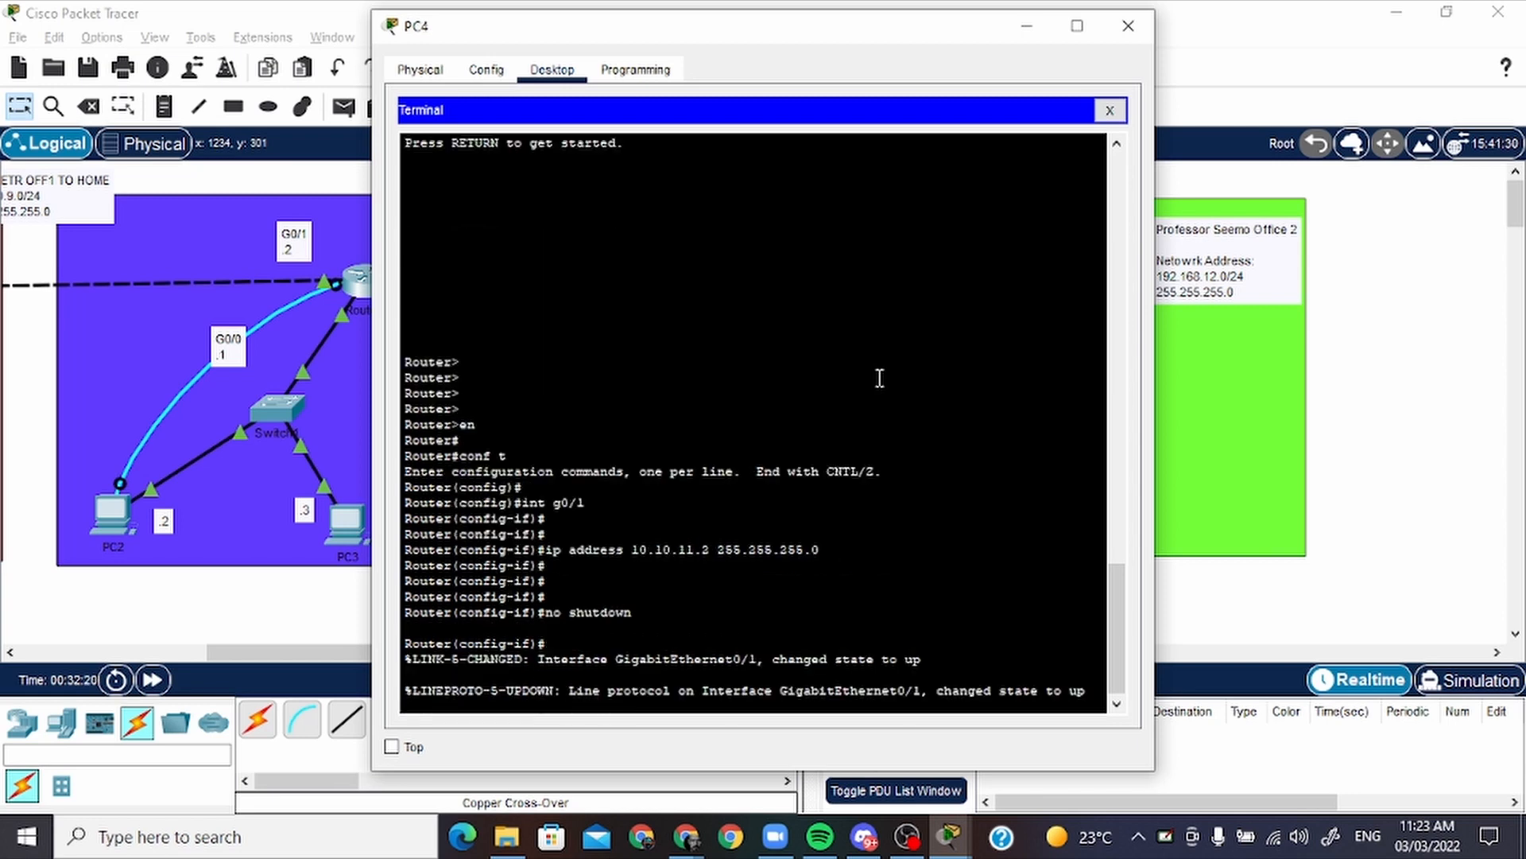
key(Return)
key(Return)
key(Return)
key(Return)
key(Escape)
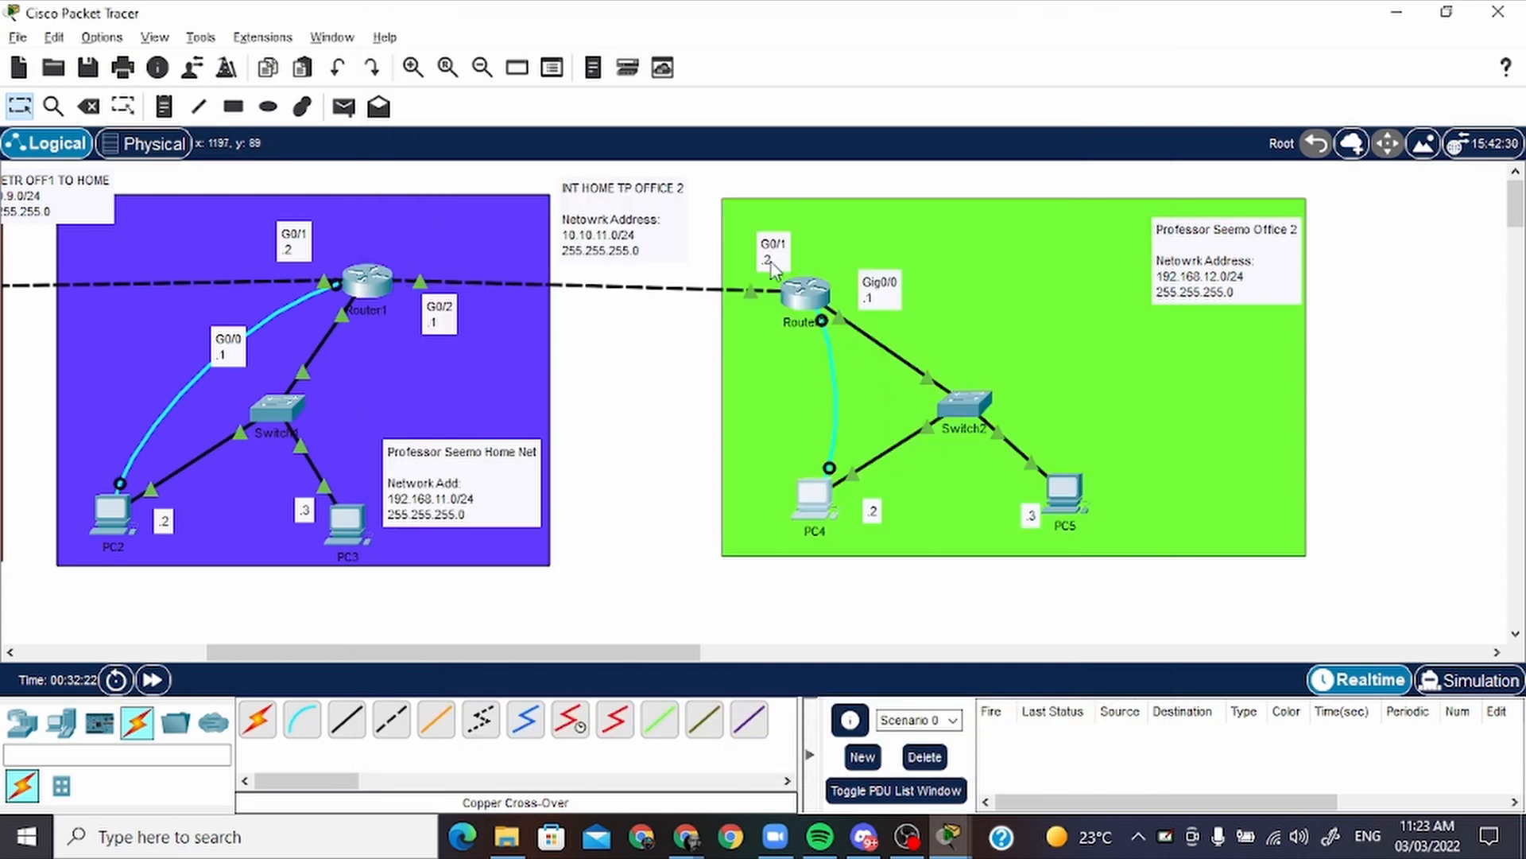
Nudge Router1 within the home network and send a simple PDU from Router1 to Router2
drag(370, 283, 384, 291)
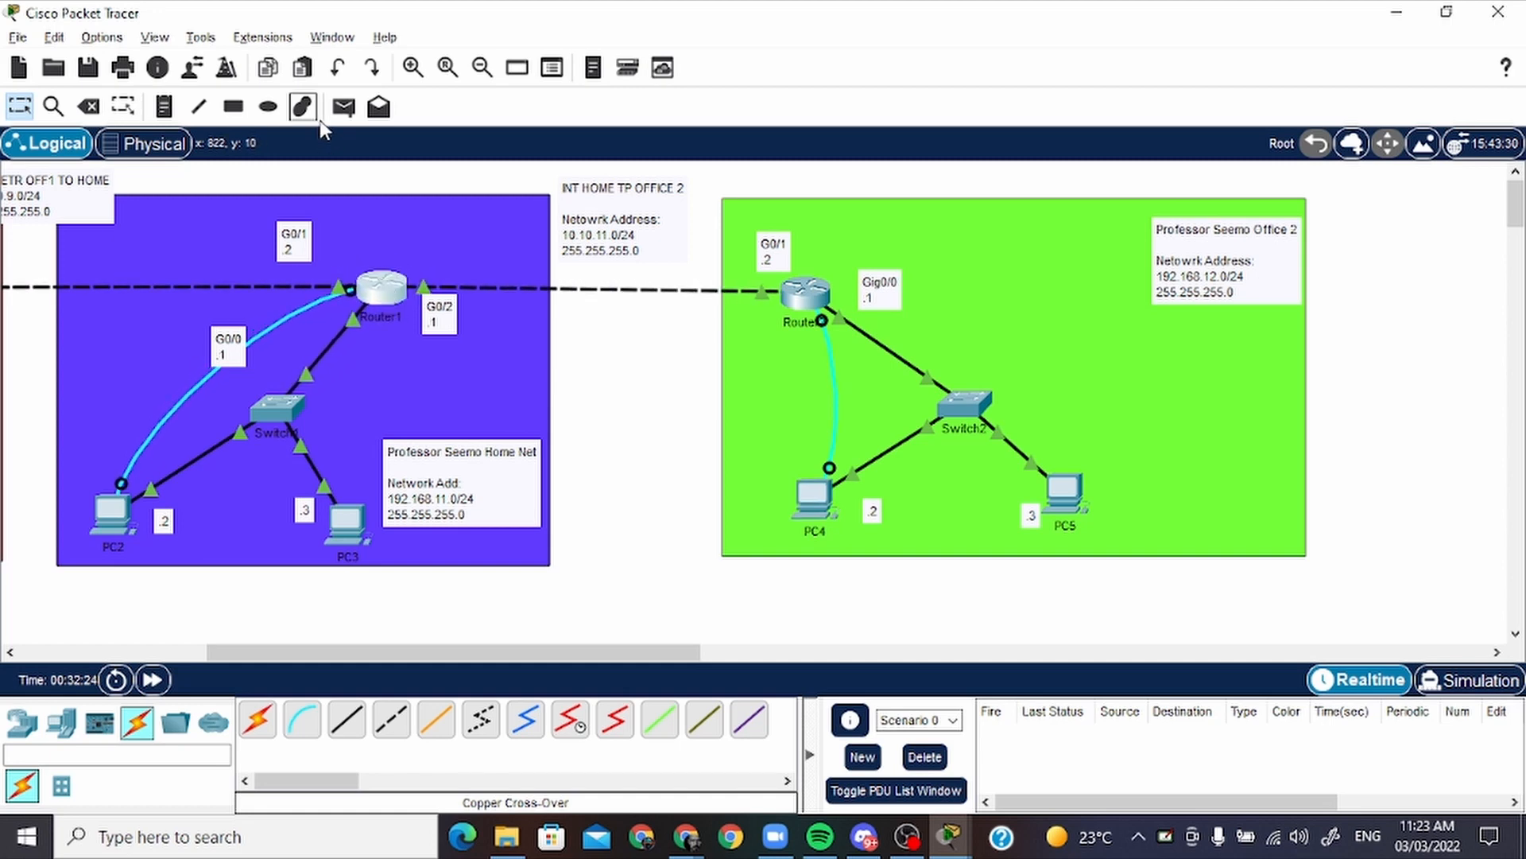
click(343, 107)
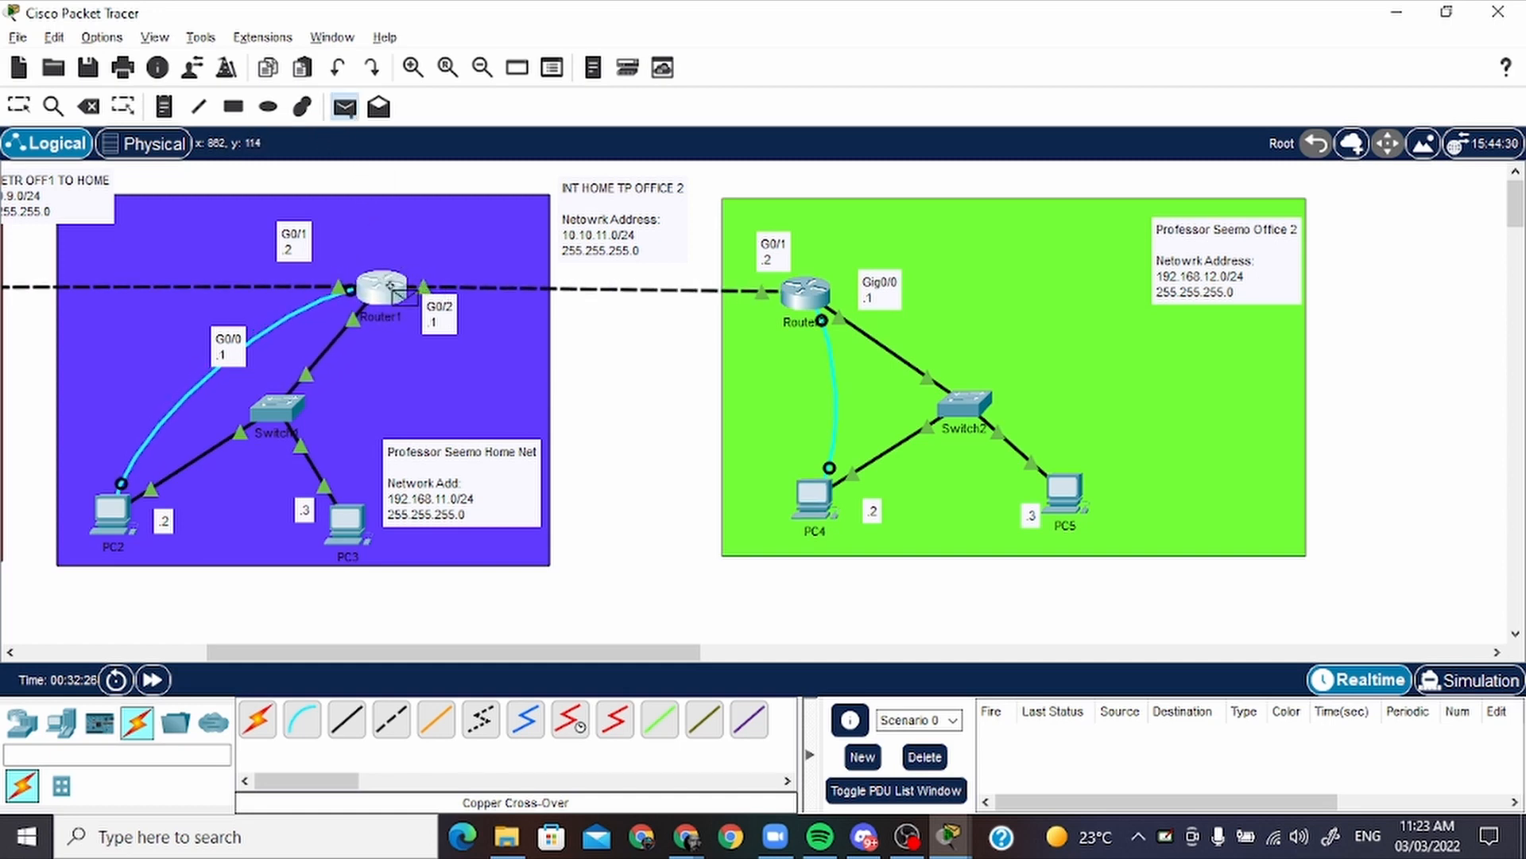
click(386, 290)
click(811, 296)
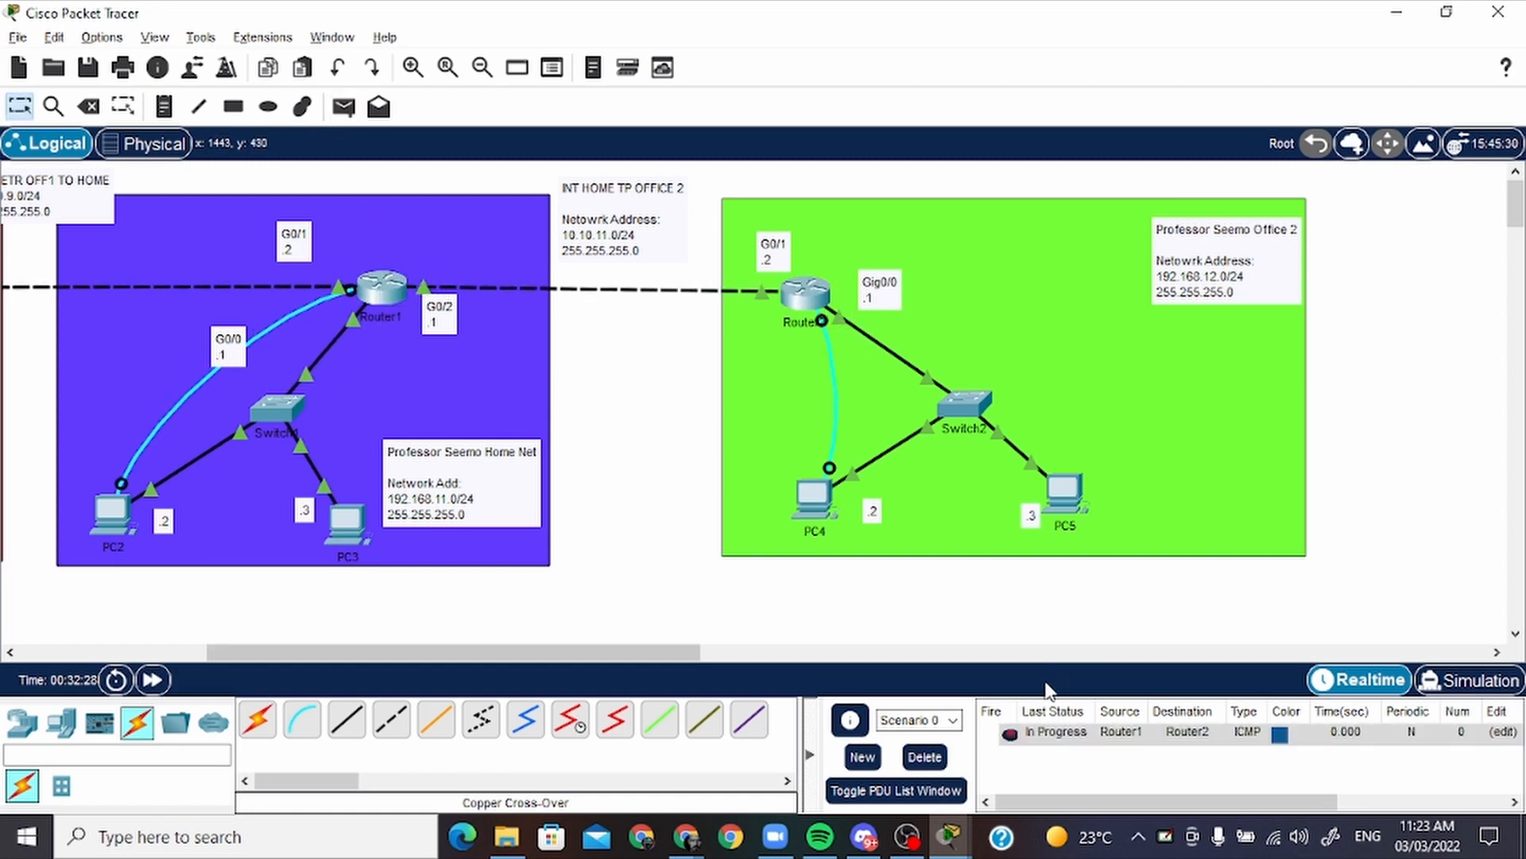
click(1010, 735)
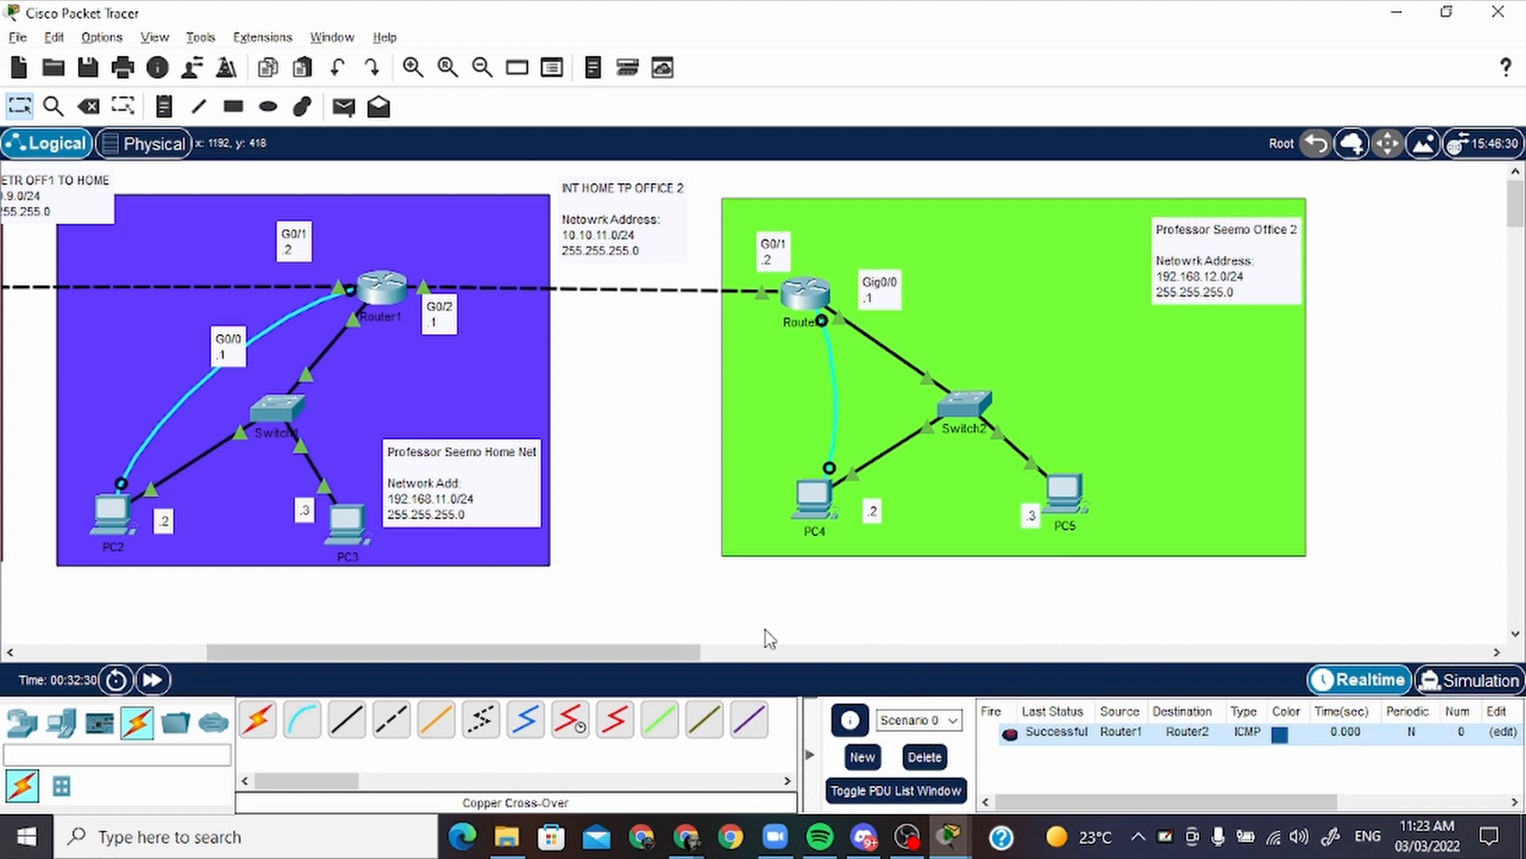
Send a simple PDU from Router2 back to Router1 and delete the scenario's PDU list
click(343, 107)
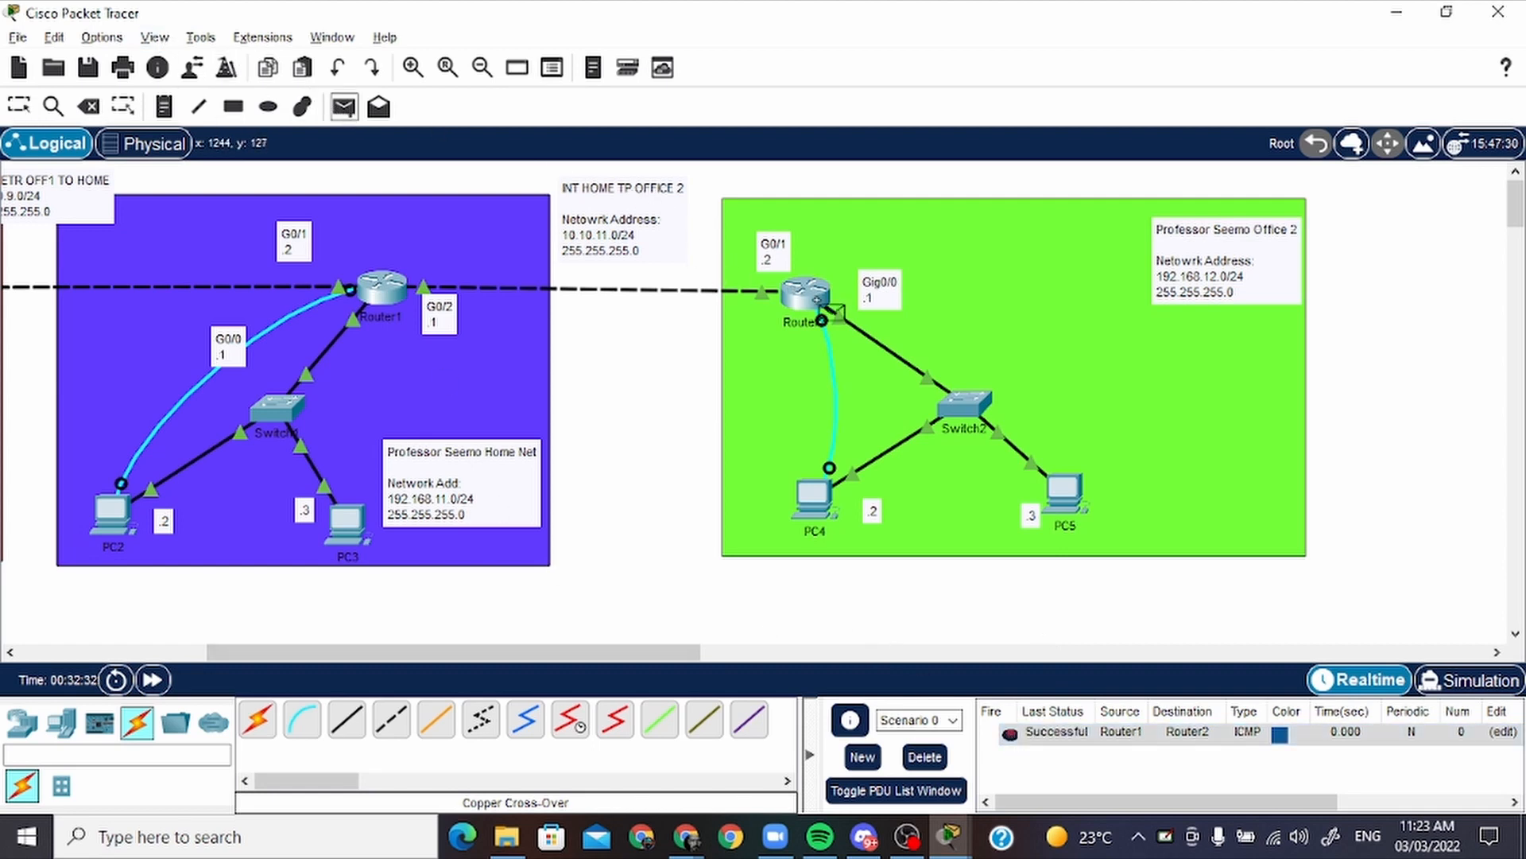
click(804, 294)
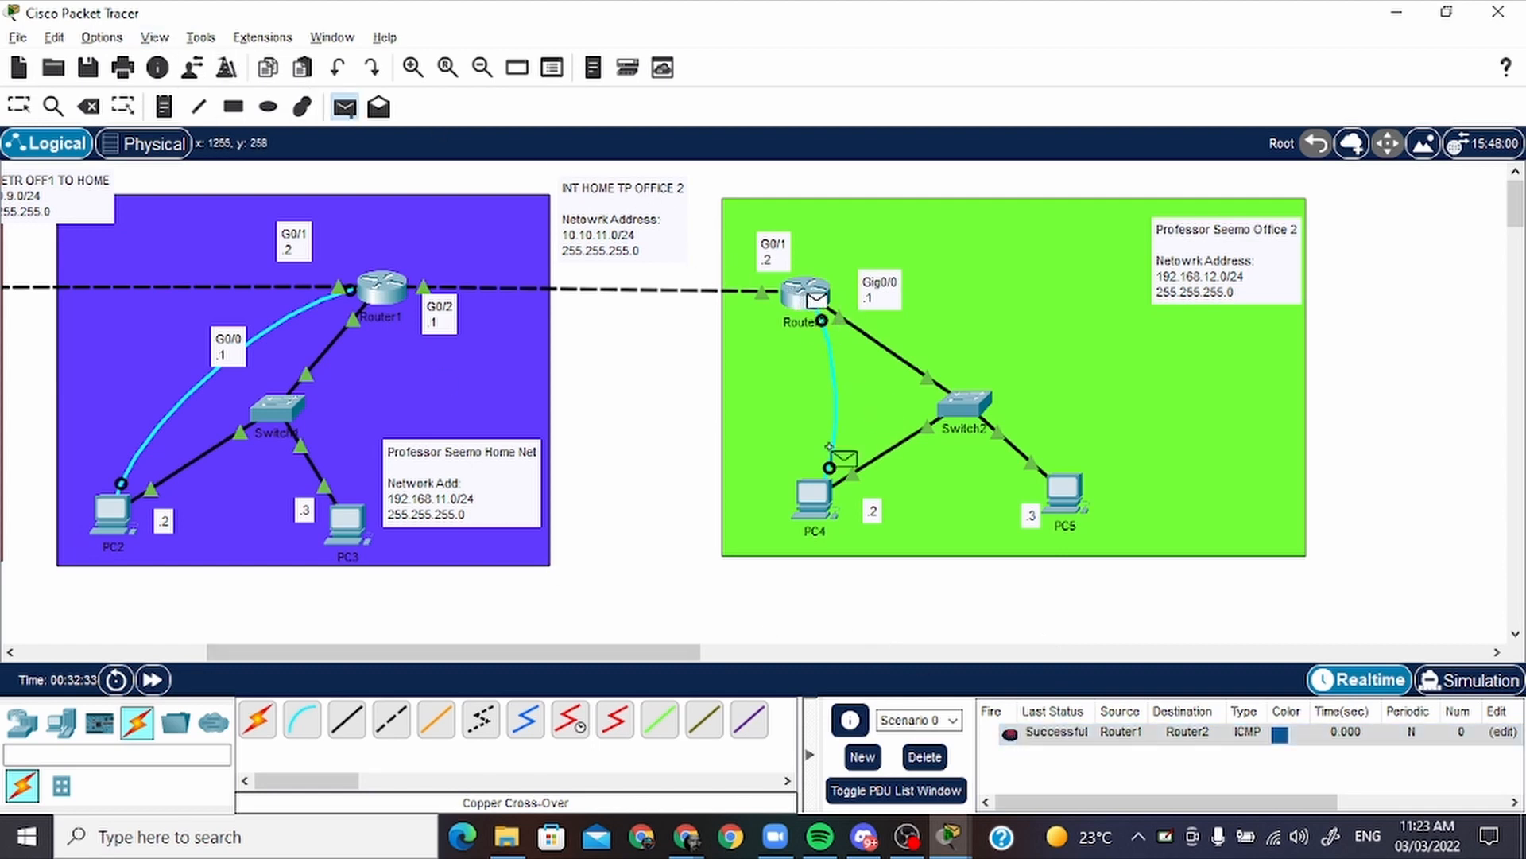
click(382, 288)
click(925, 757)
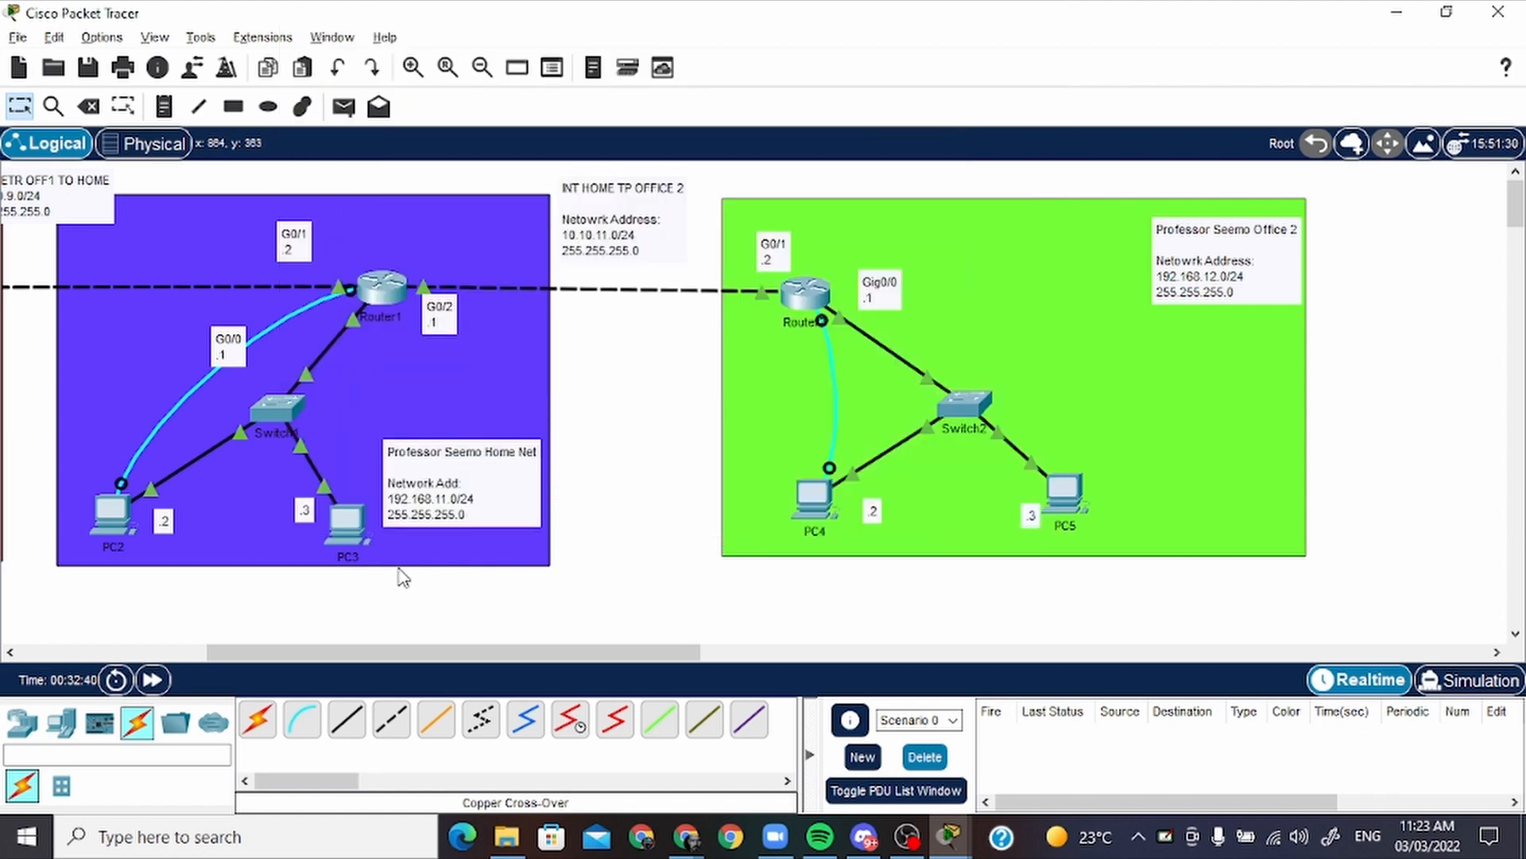
Reopen Router1's terminal on PC2 and shift the INT-NETR OFF1 TO HOME label slightly toward office 1
click(117, 507)
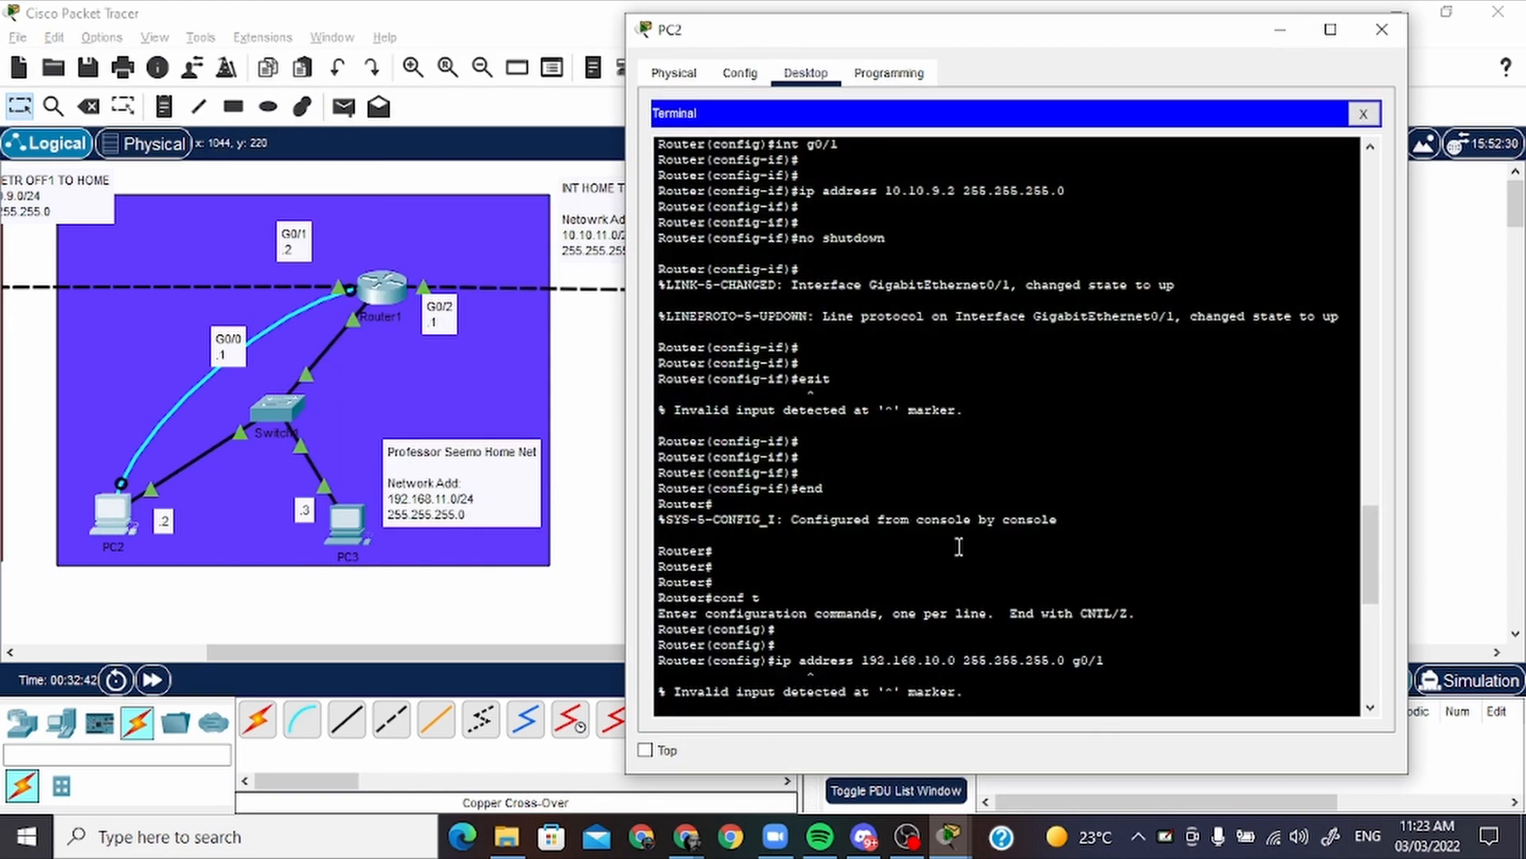
scroll(959, 547, down, 15)
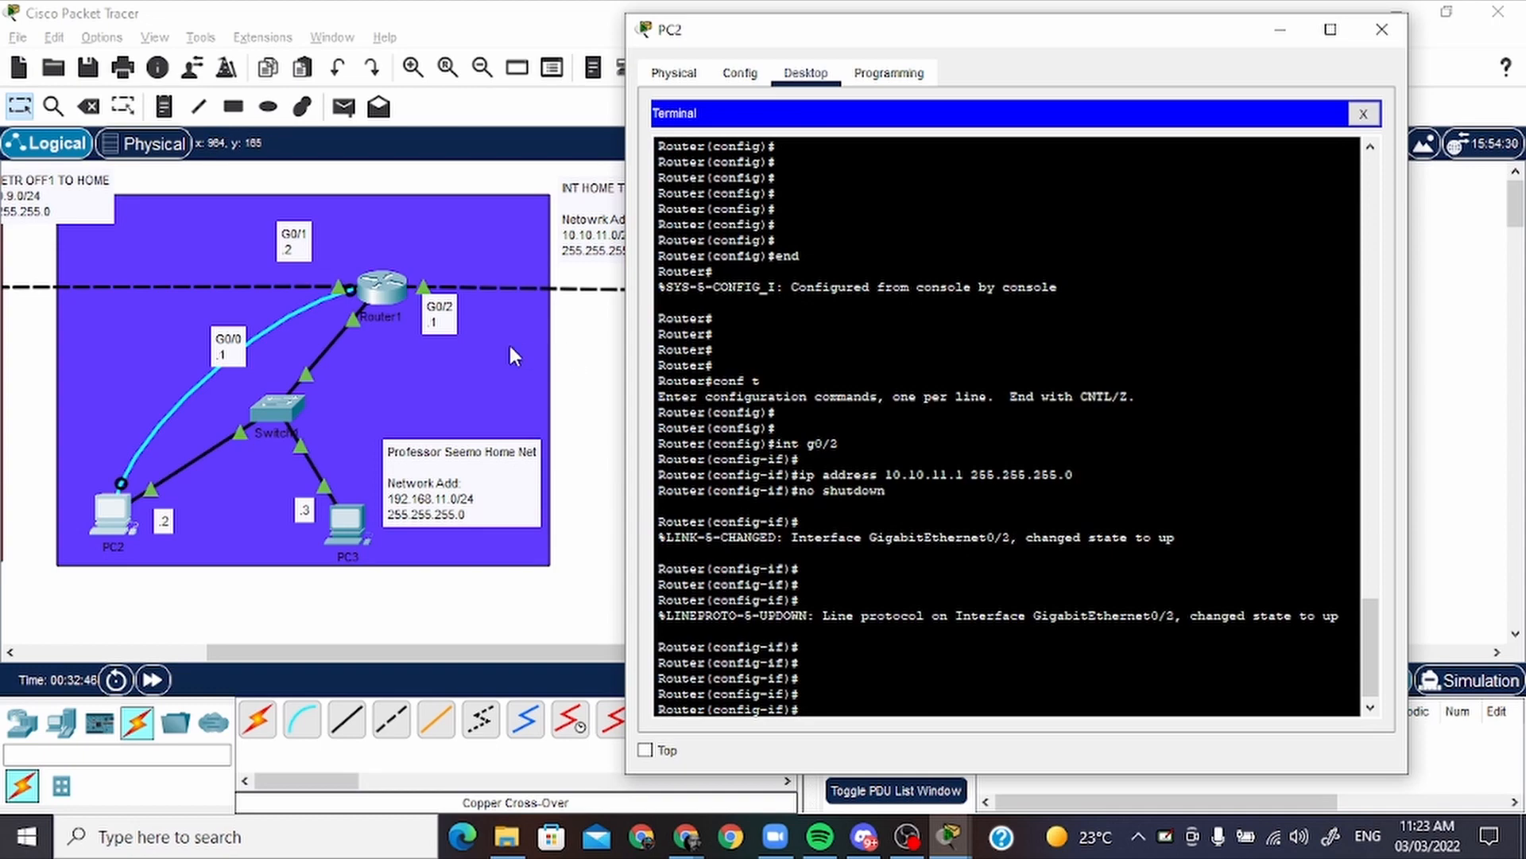
drag(978, 37, 950, 201)
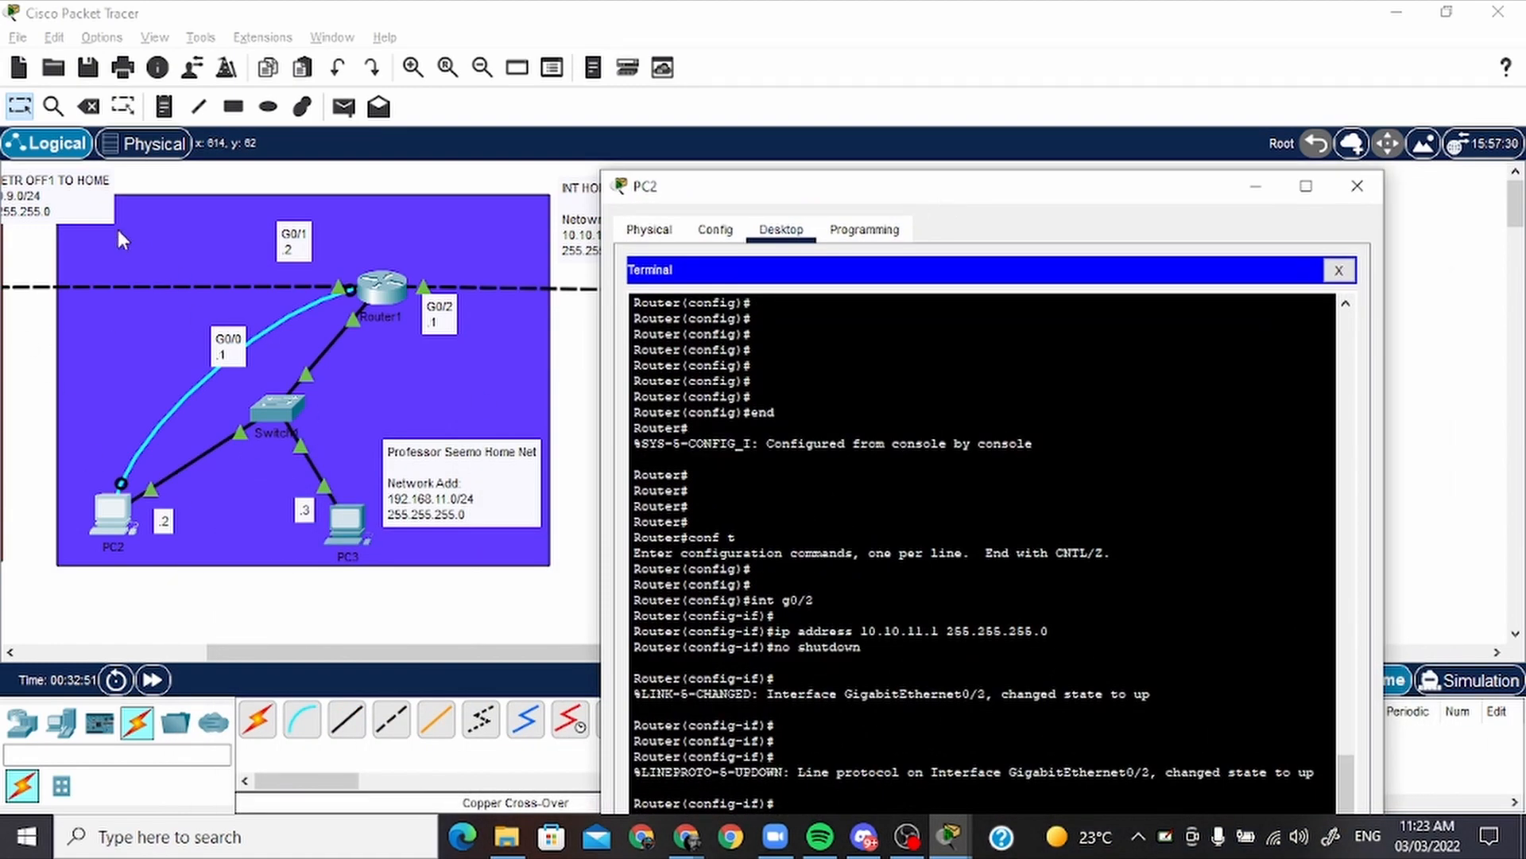
drag(74, 211, 23, 219)
key(alt+Tab)
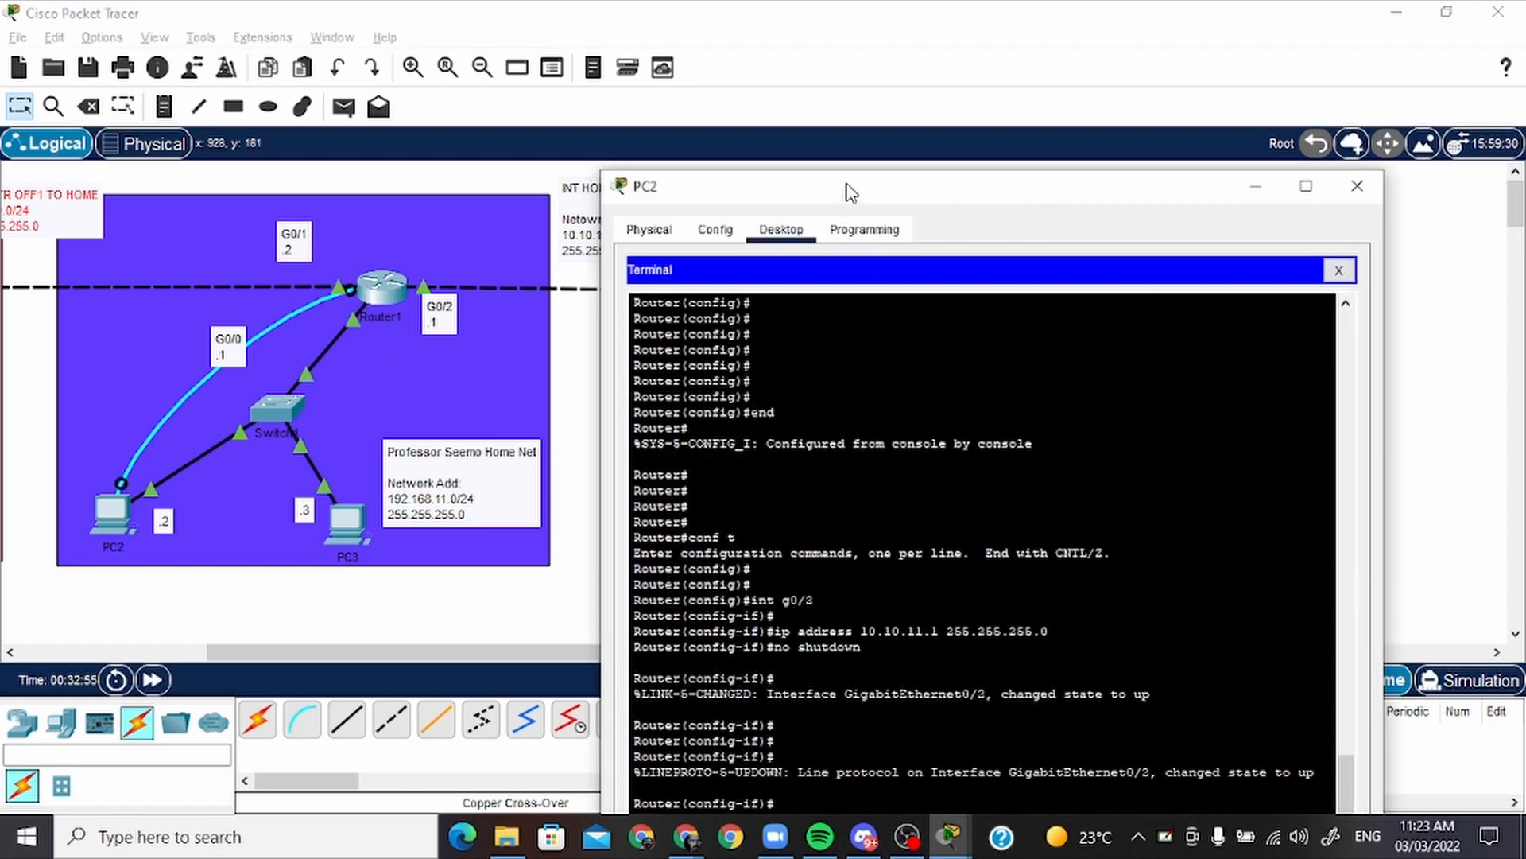
drag(853, 187, 243, 153)
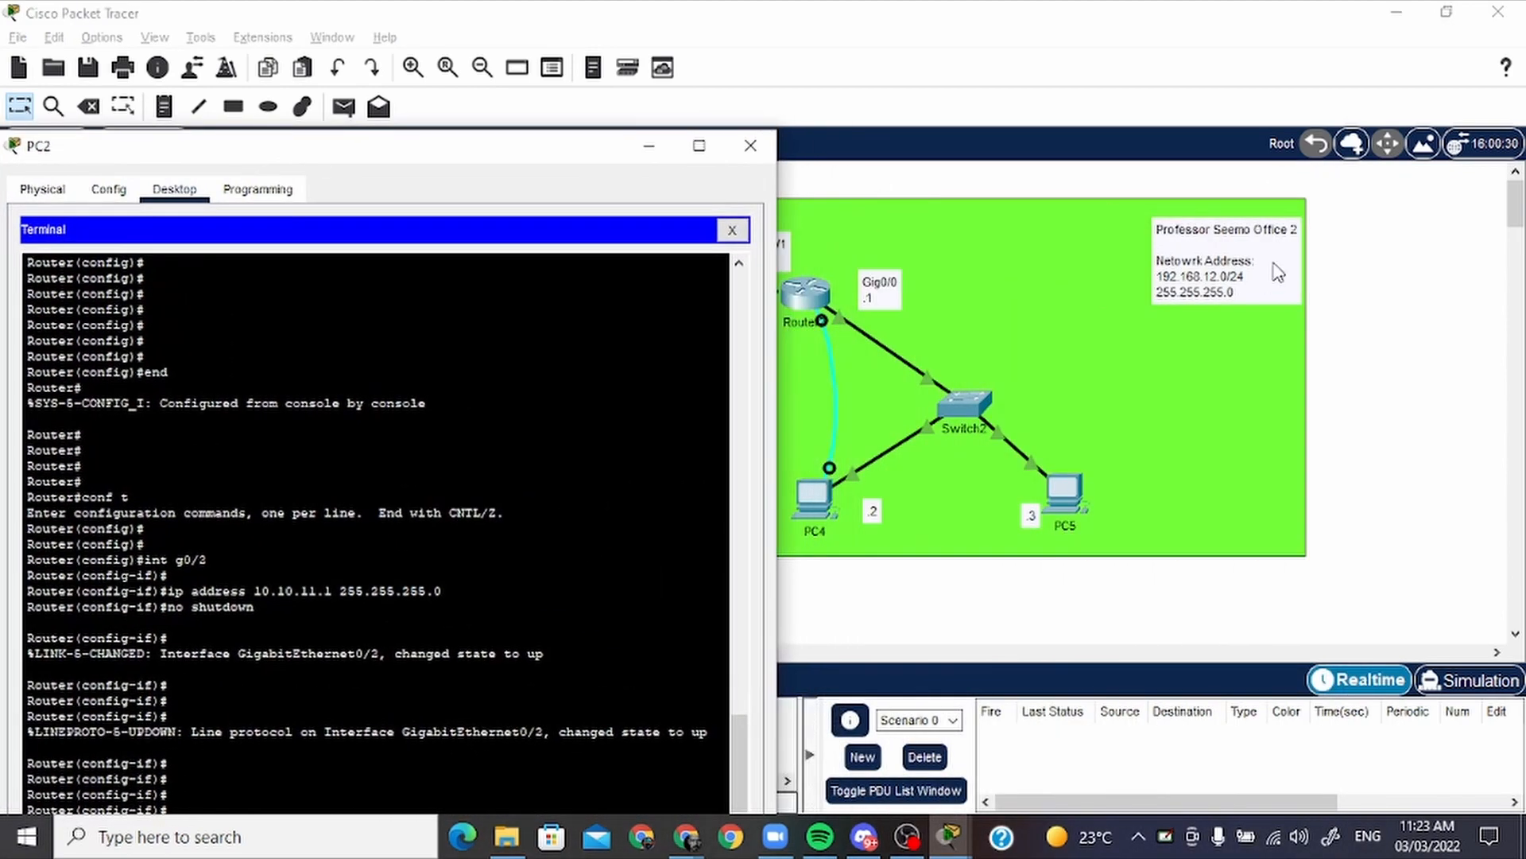
drag(387, 159, 904, 81)
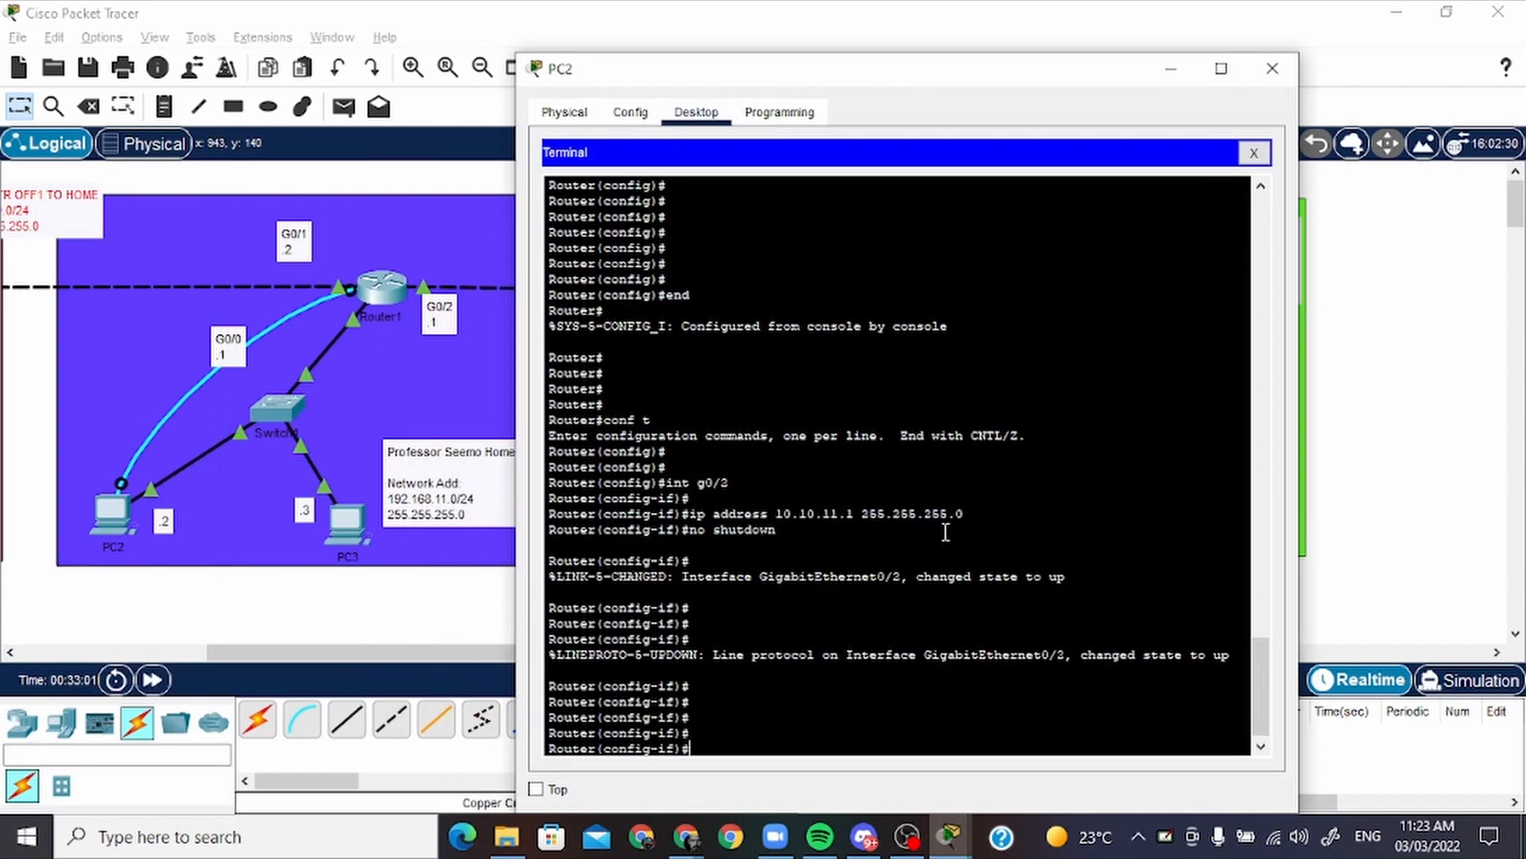
Leave interface configuration on Router1 with end and re-enter global configuration with conf t
key(Return)
key(Return)
text(en)
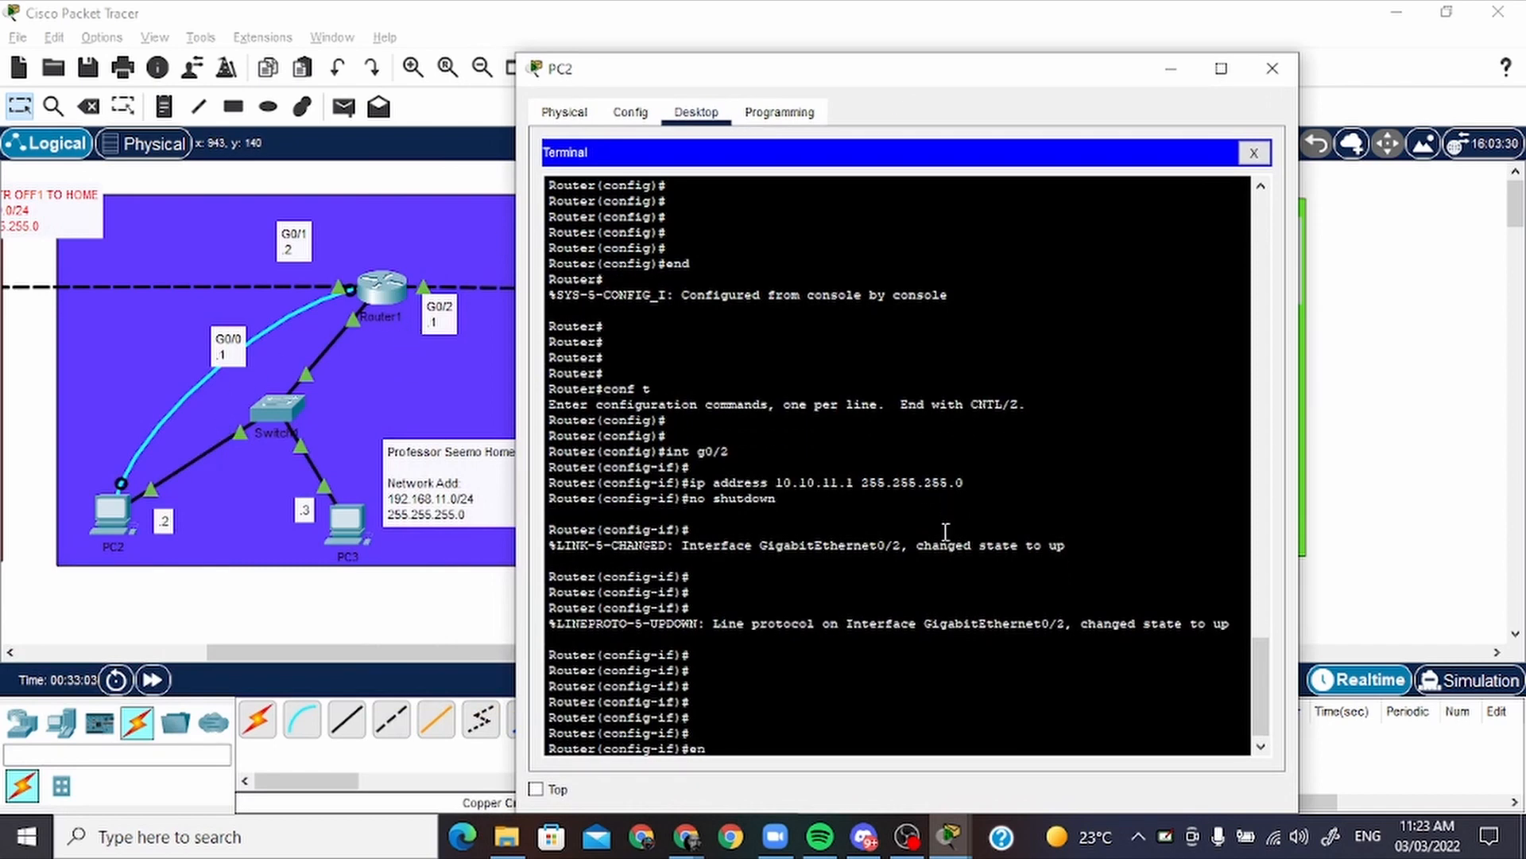
text(d)
key(Return)
key(Return)
key(Return)
key(Return)
key(Return)
key(Return)
key(Return)
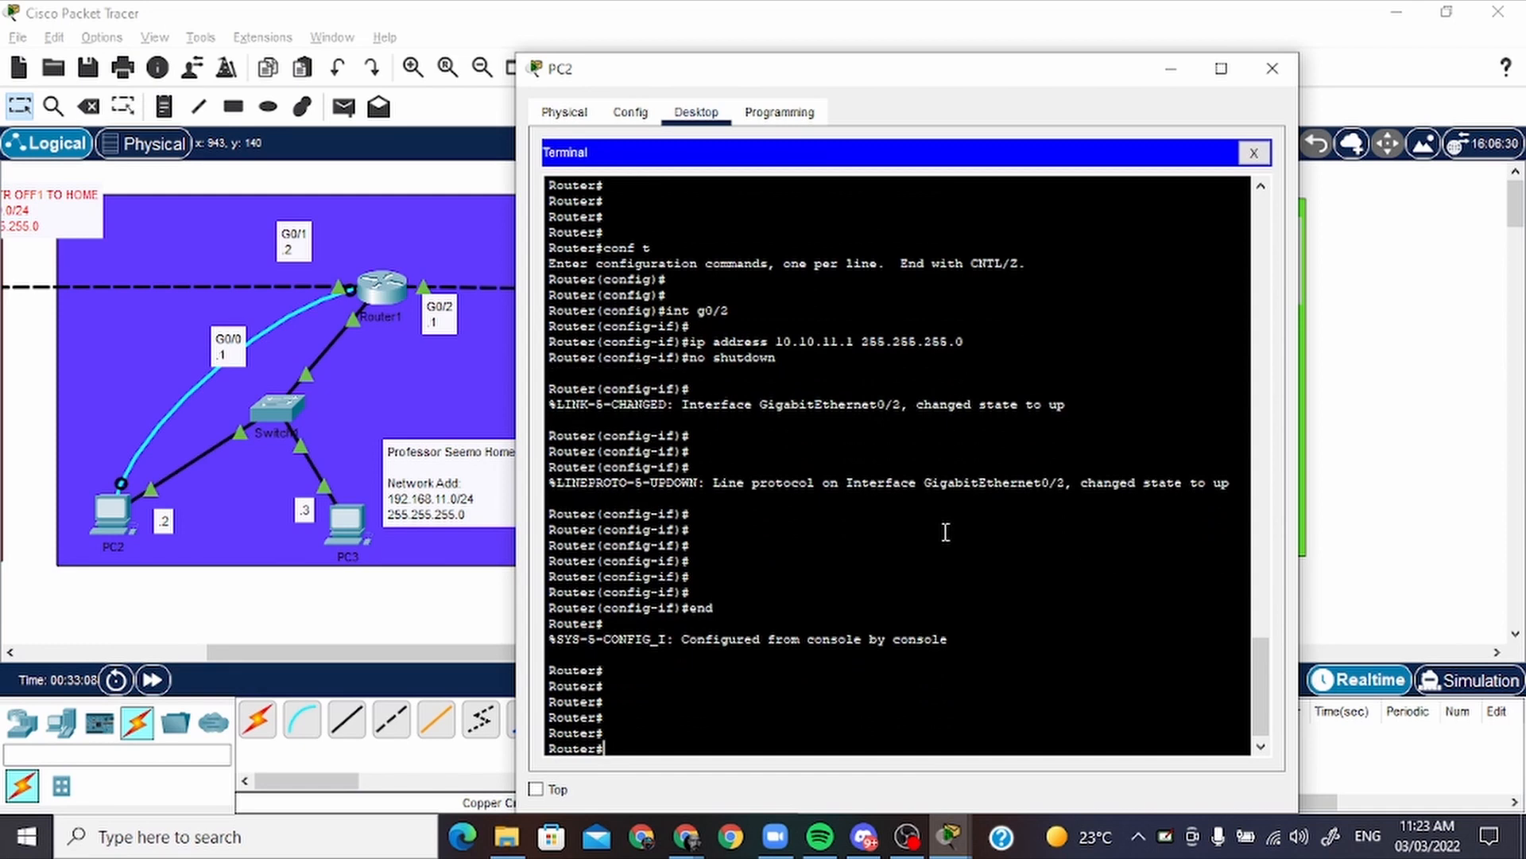
text(conf t)
key(Return)
key(Return)
key(Return)
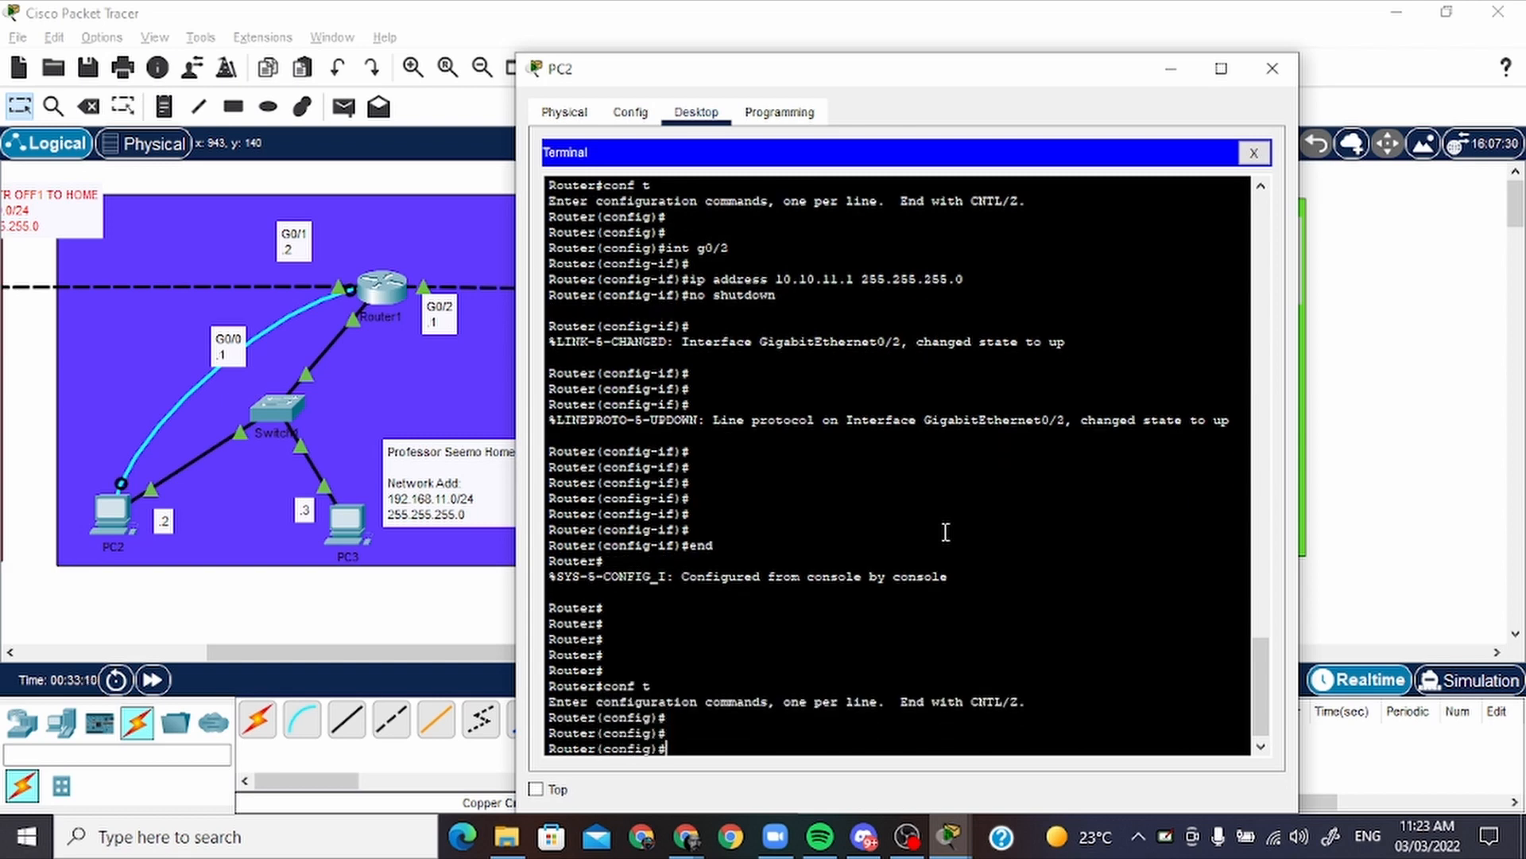
Add a static route on Router1 to office 2 with ip route 192.168.12.0 255.255.255.0 g0/2
text(ip route 192.168.)
drag(847, 84, 541, 103)
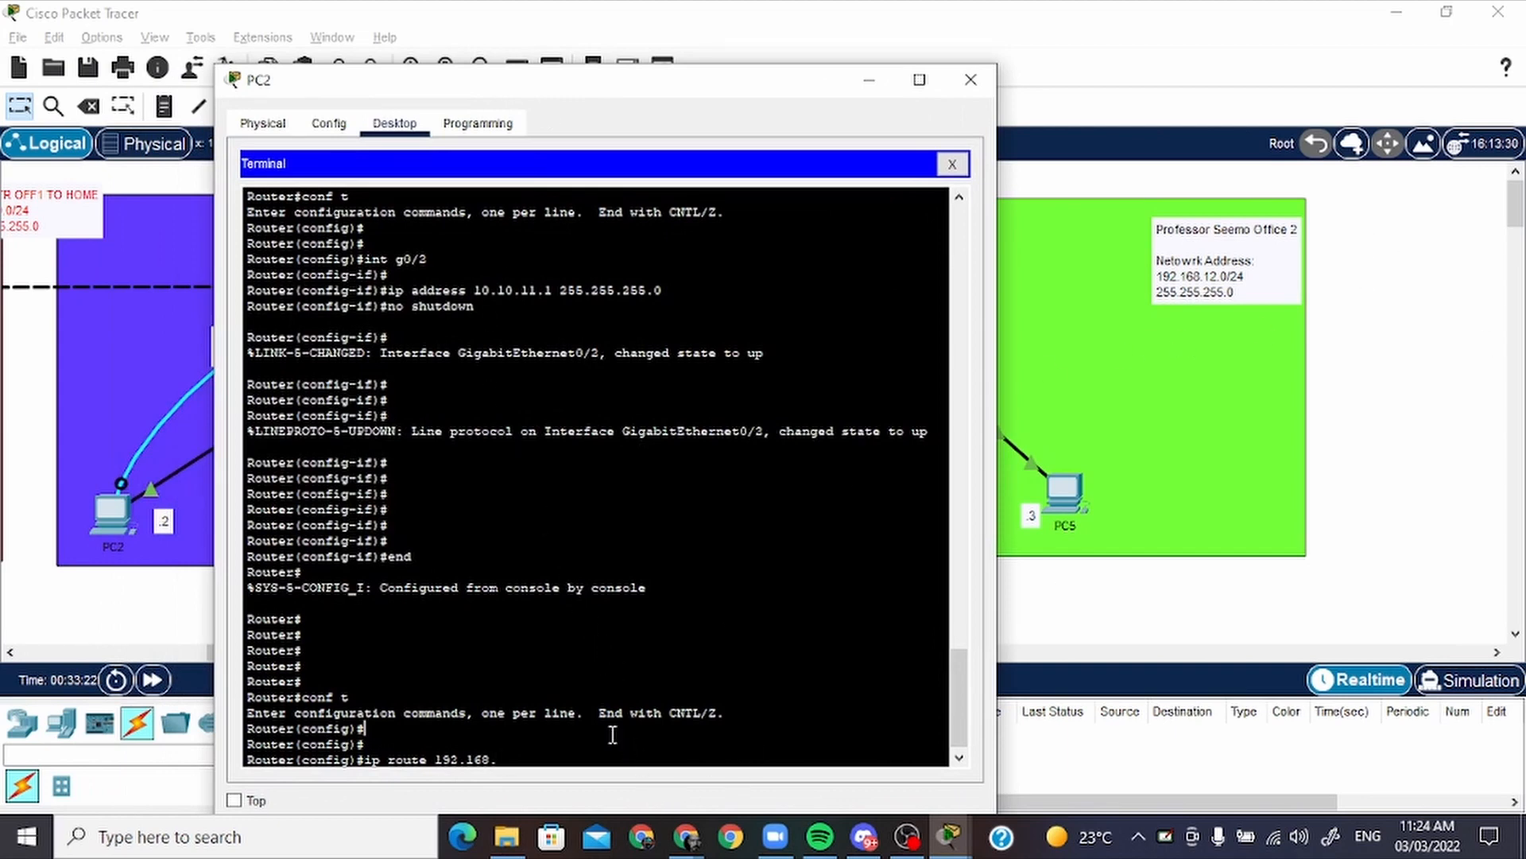
text(12.0 255.255.255.0)
drag(711, 96, 1044, 90)
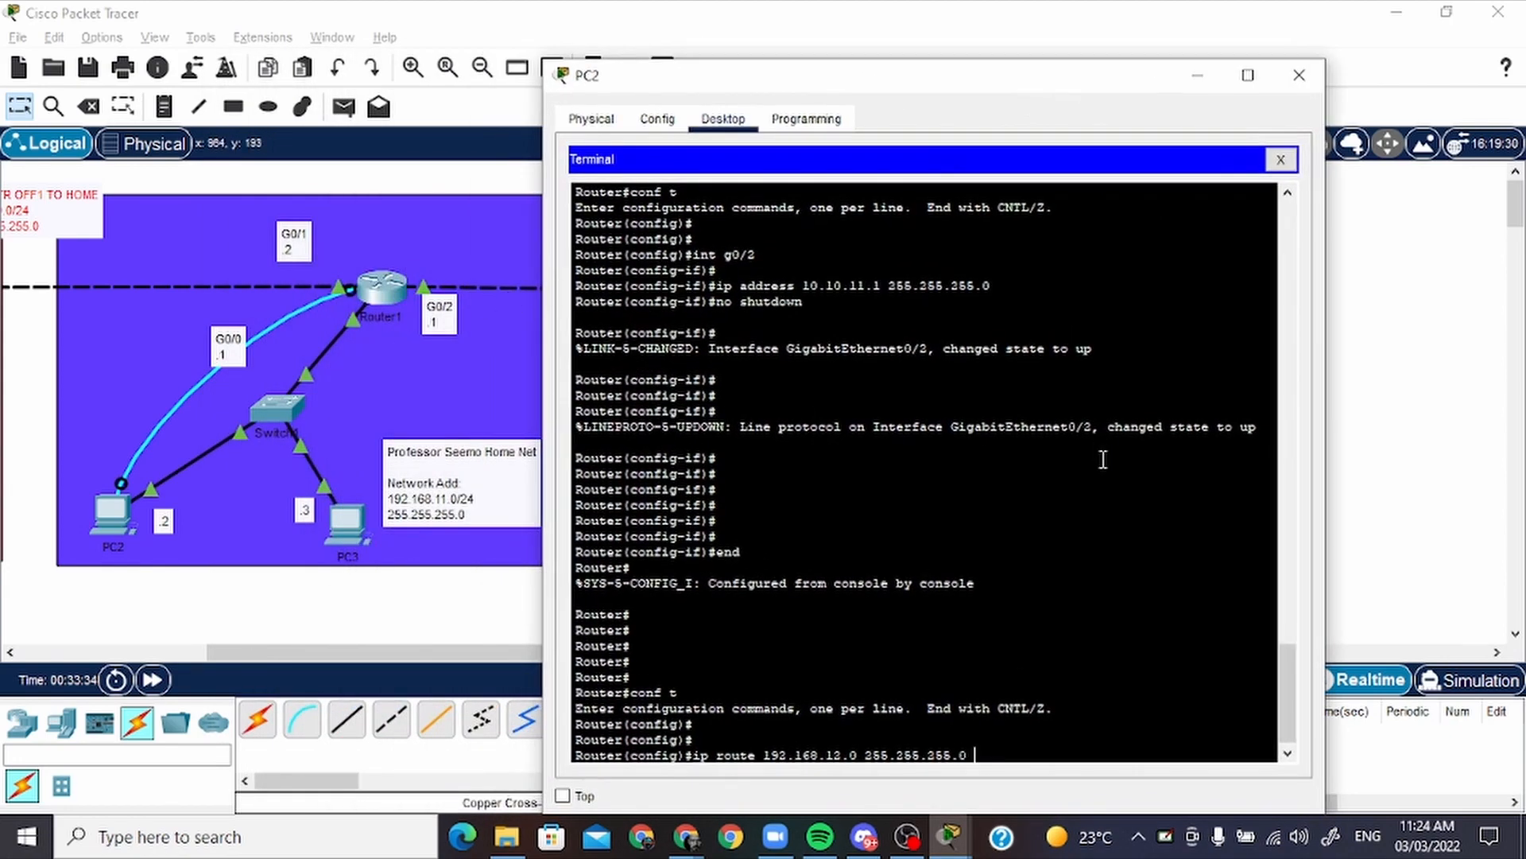
click(1193, 579)
text(g0/2)
key(Return)
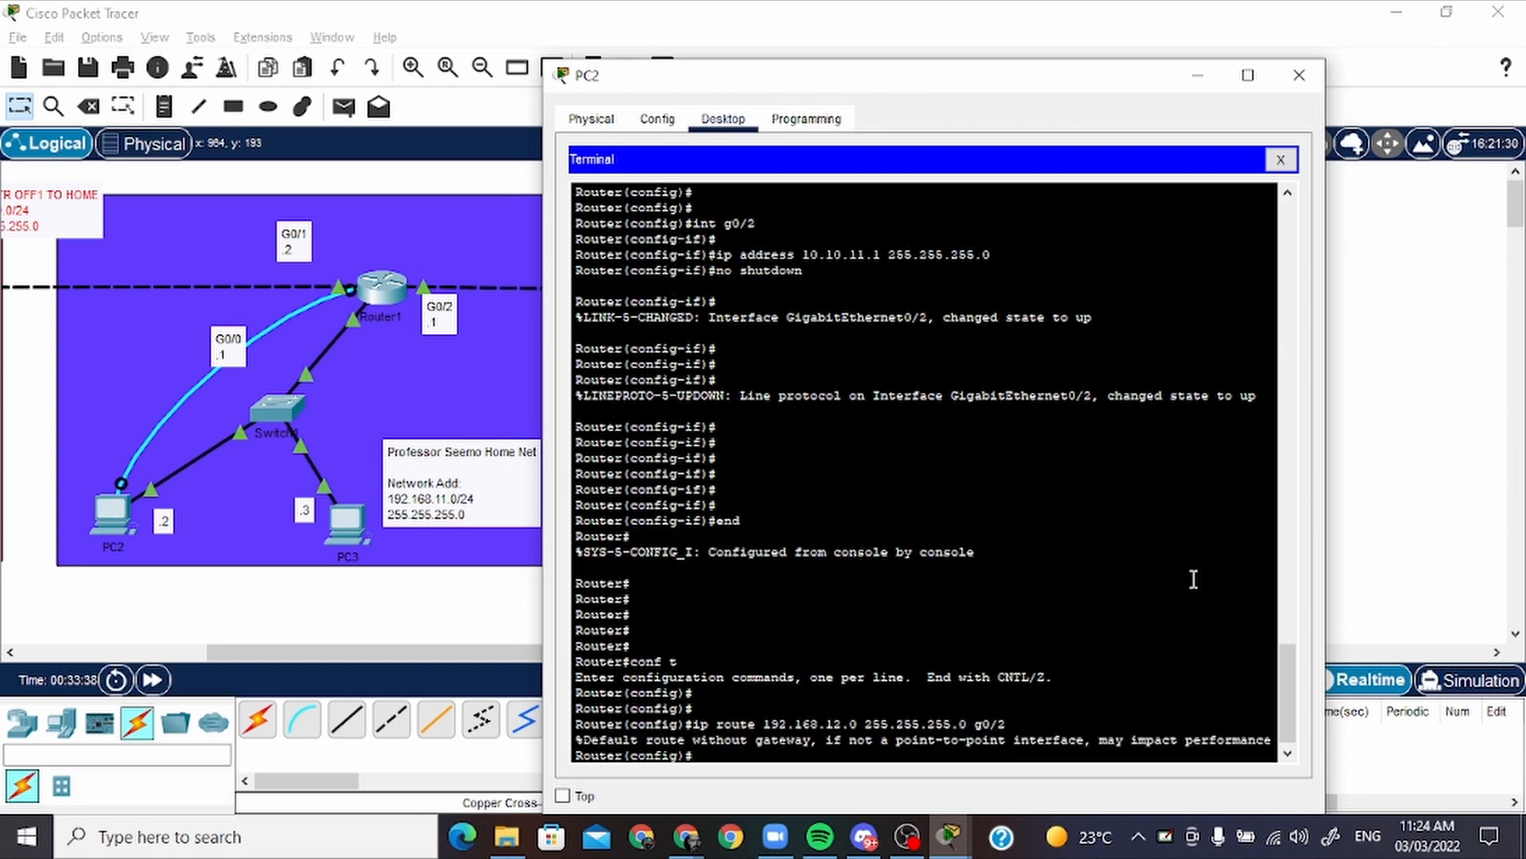
key(Return)
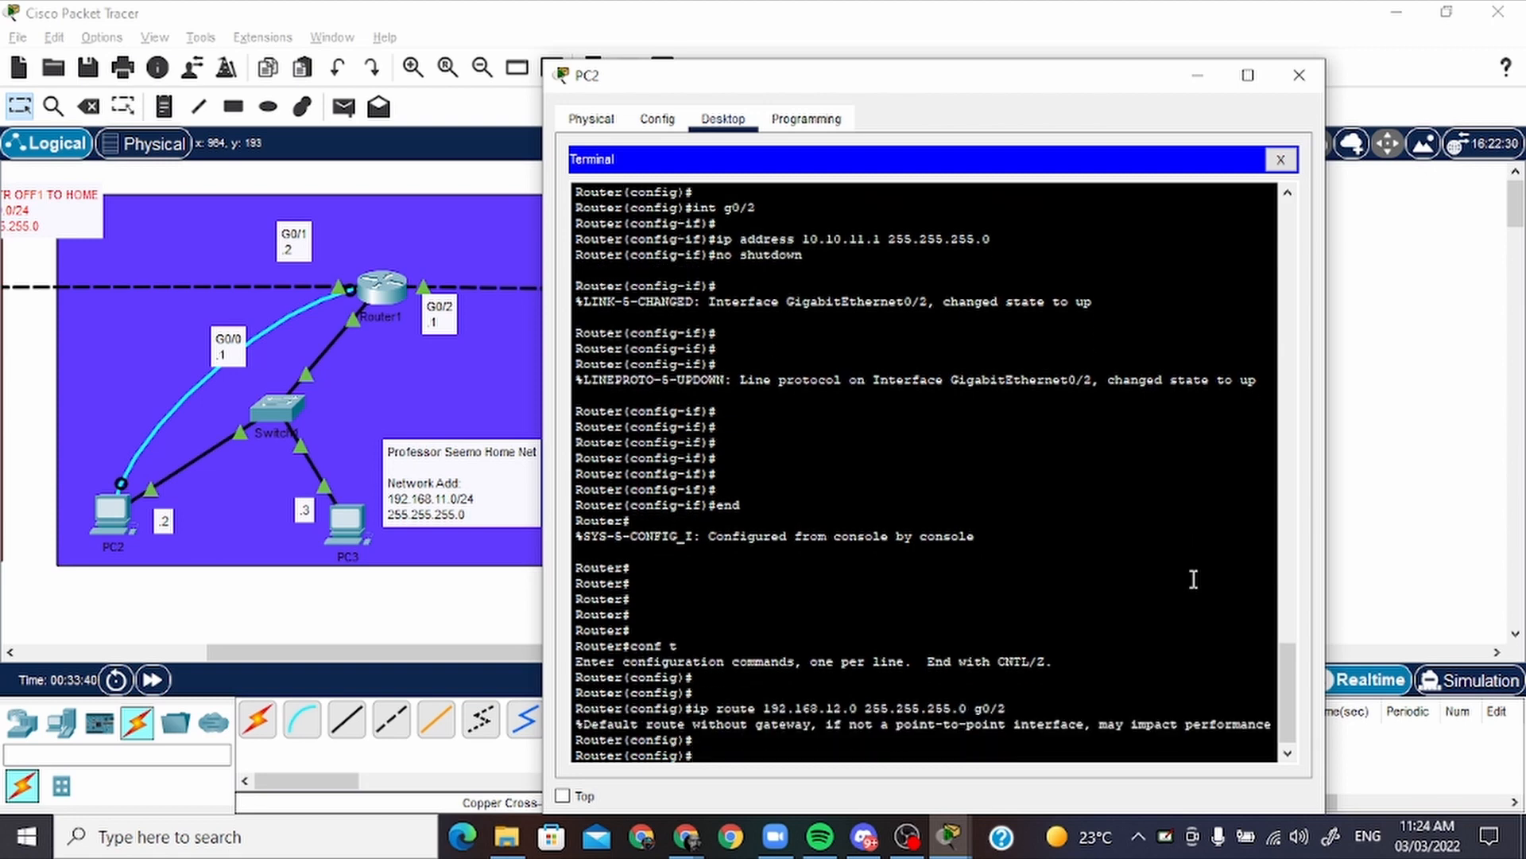
Switch from PC2 to PC4's terminal and return office 2's router to global configuration with end and conf t
click(1198, 75)
click(804, 500)
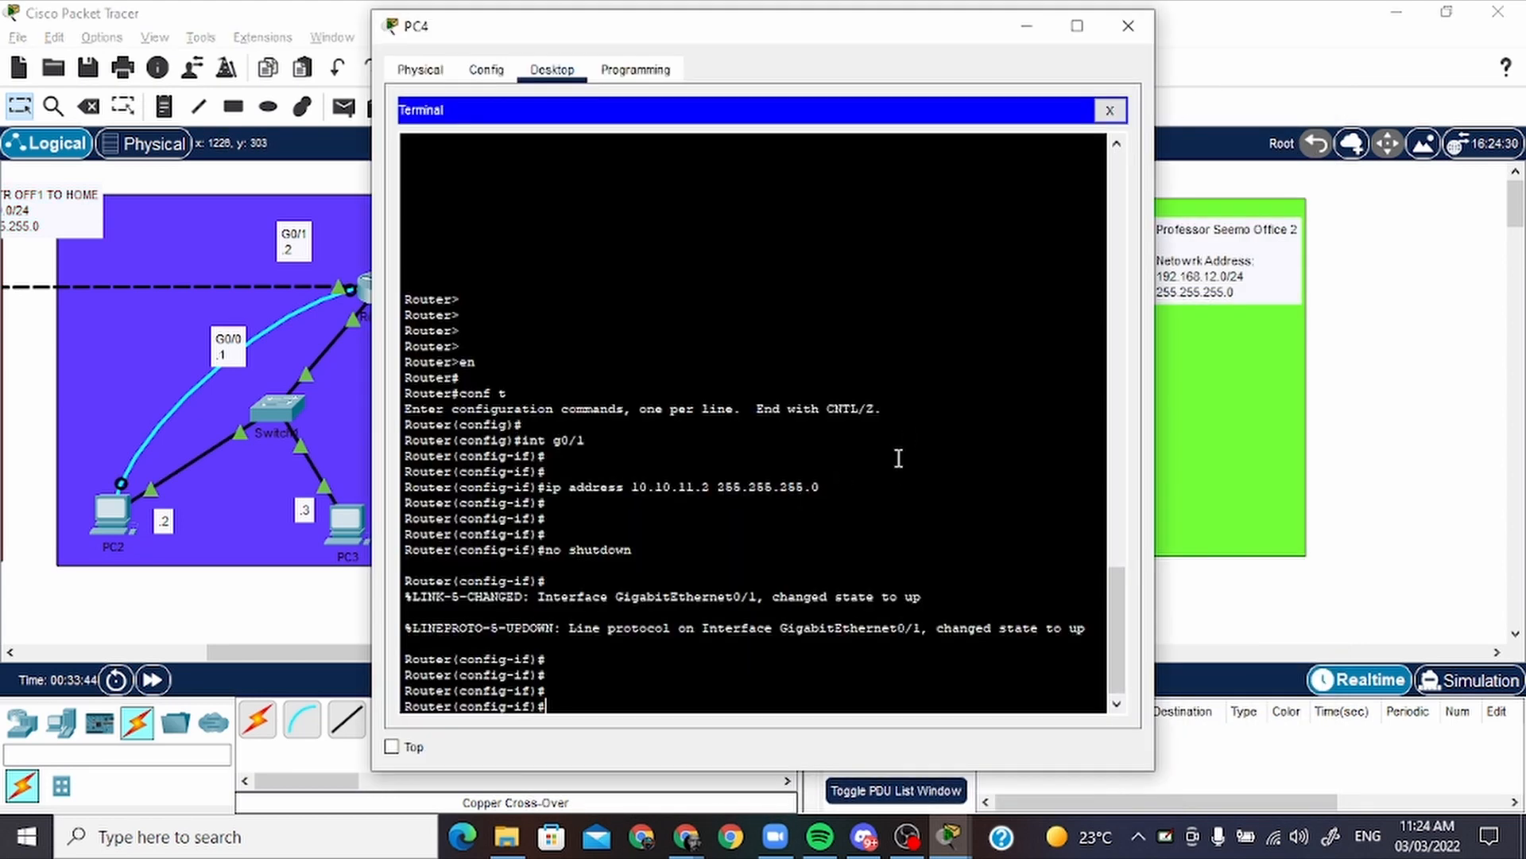
text(end)
key(Return)
text(cong)
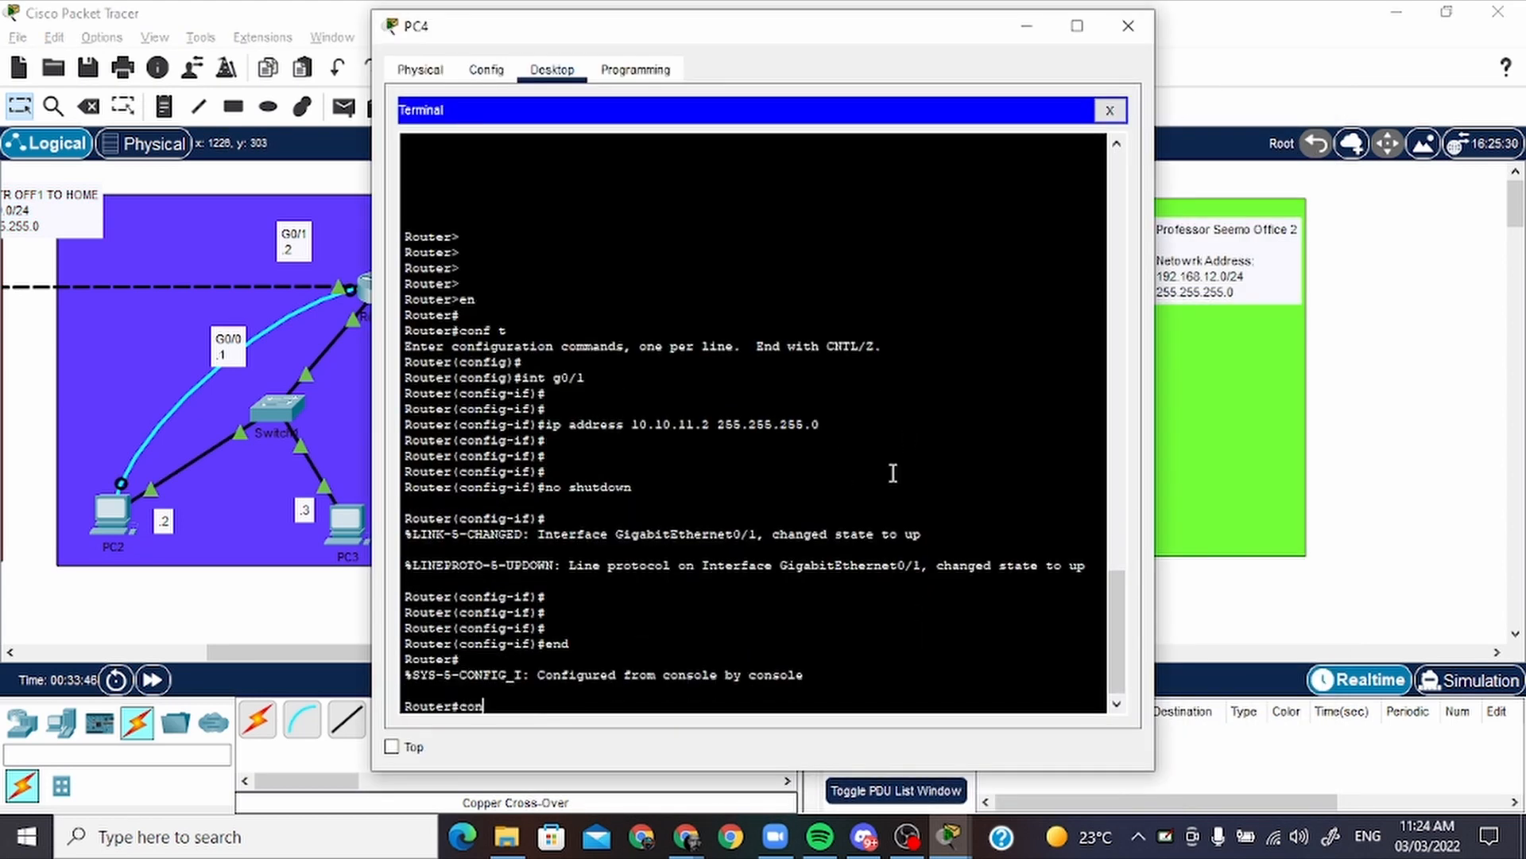
key(BackSpace)
text(f t)
key(Return)
key(Return)
key(Return)
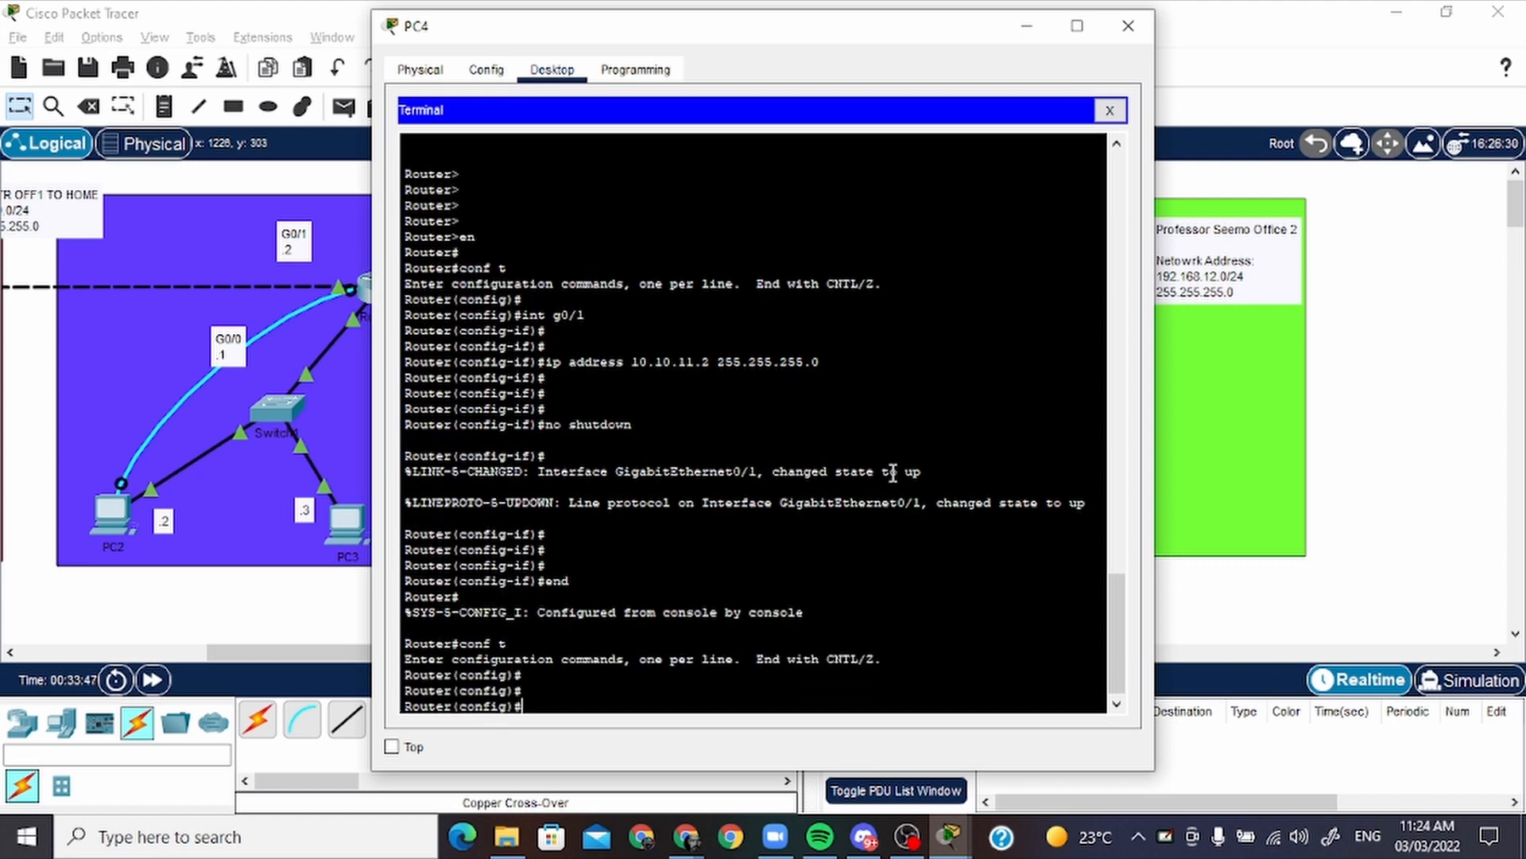
Add a static route on office 2's router to the home network with ip route 192.168.11.0 255.255.255.0 g0/1
text(ip route)
drag(784, 41, 1257, 94)
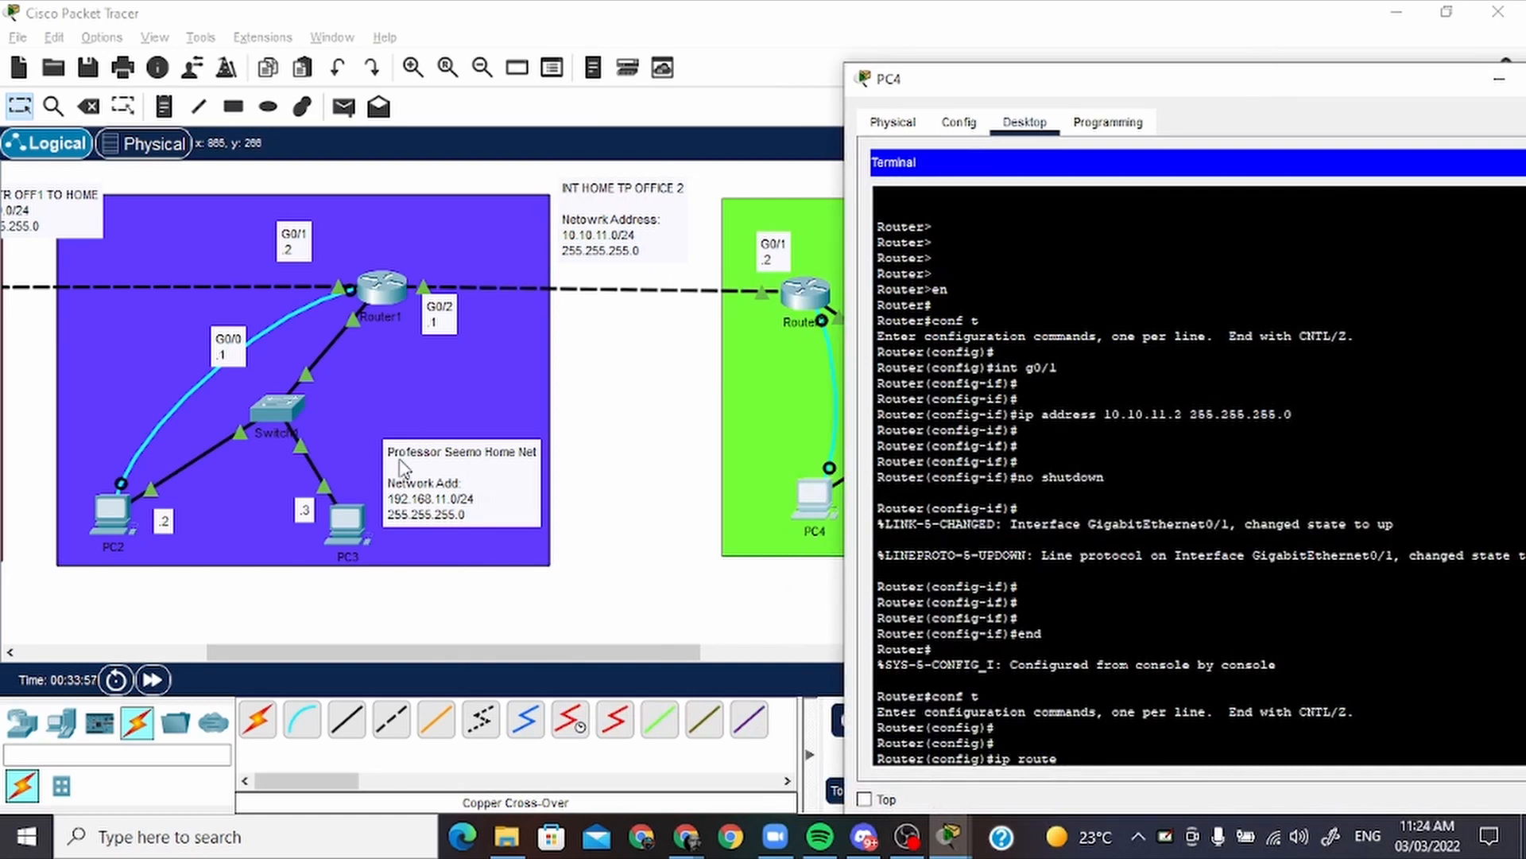
drag(415, 650, 241, 649)
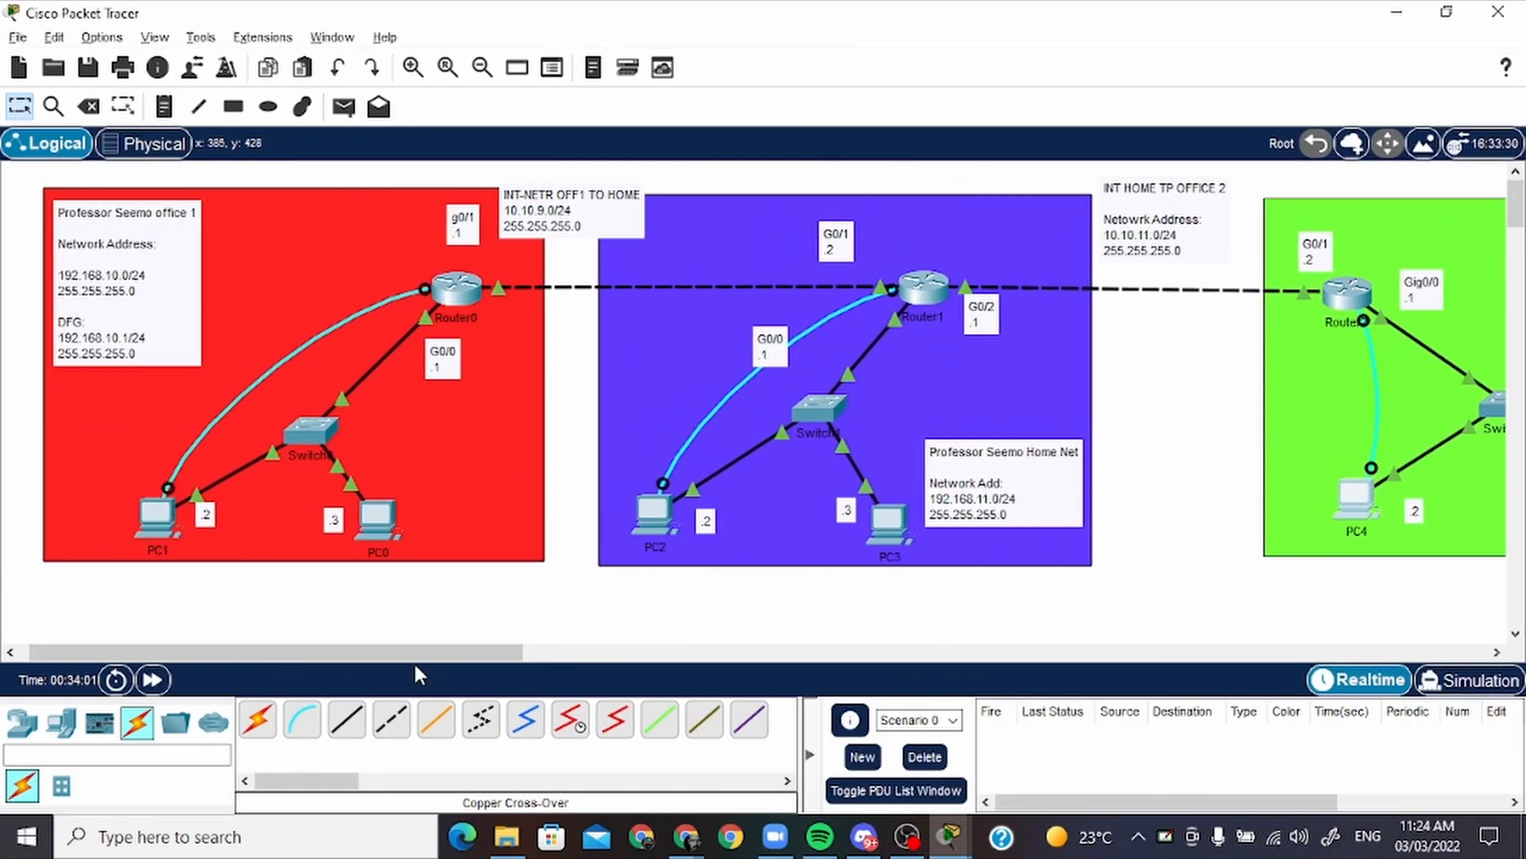
drag(413, 660, 590, 651)
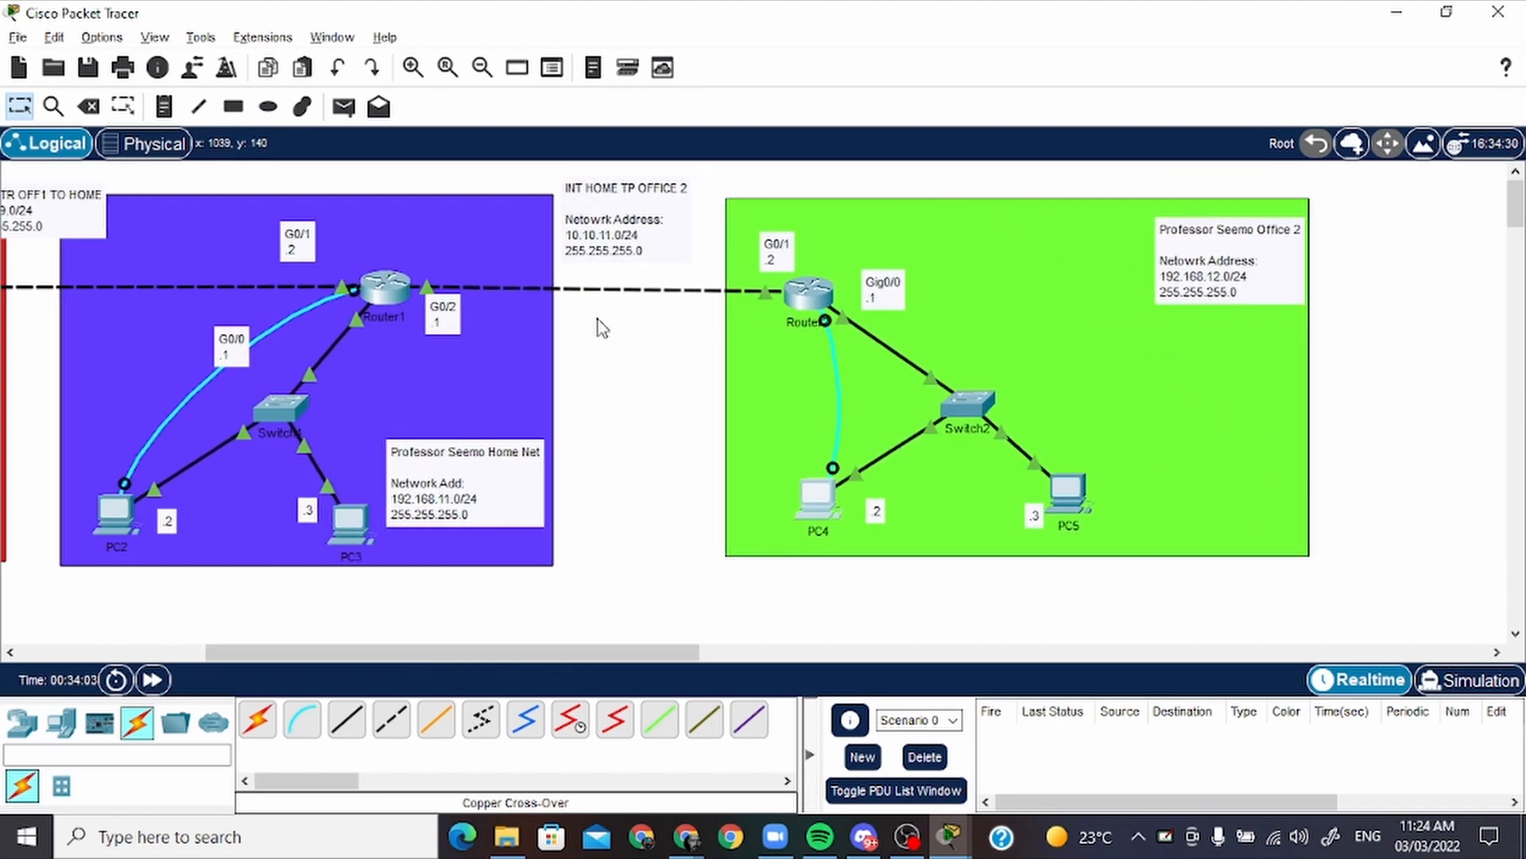
key(alt+Tab)
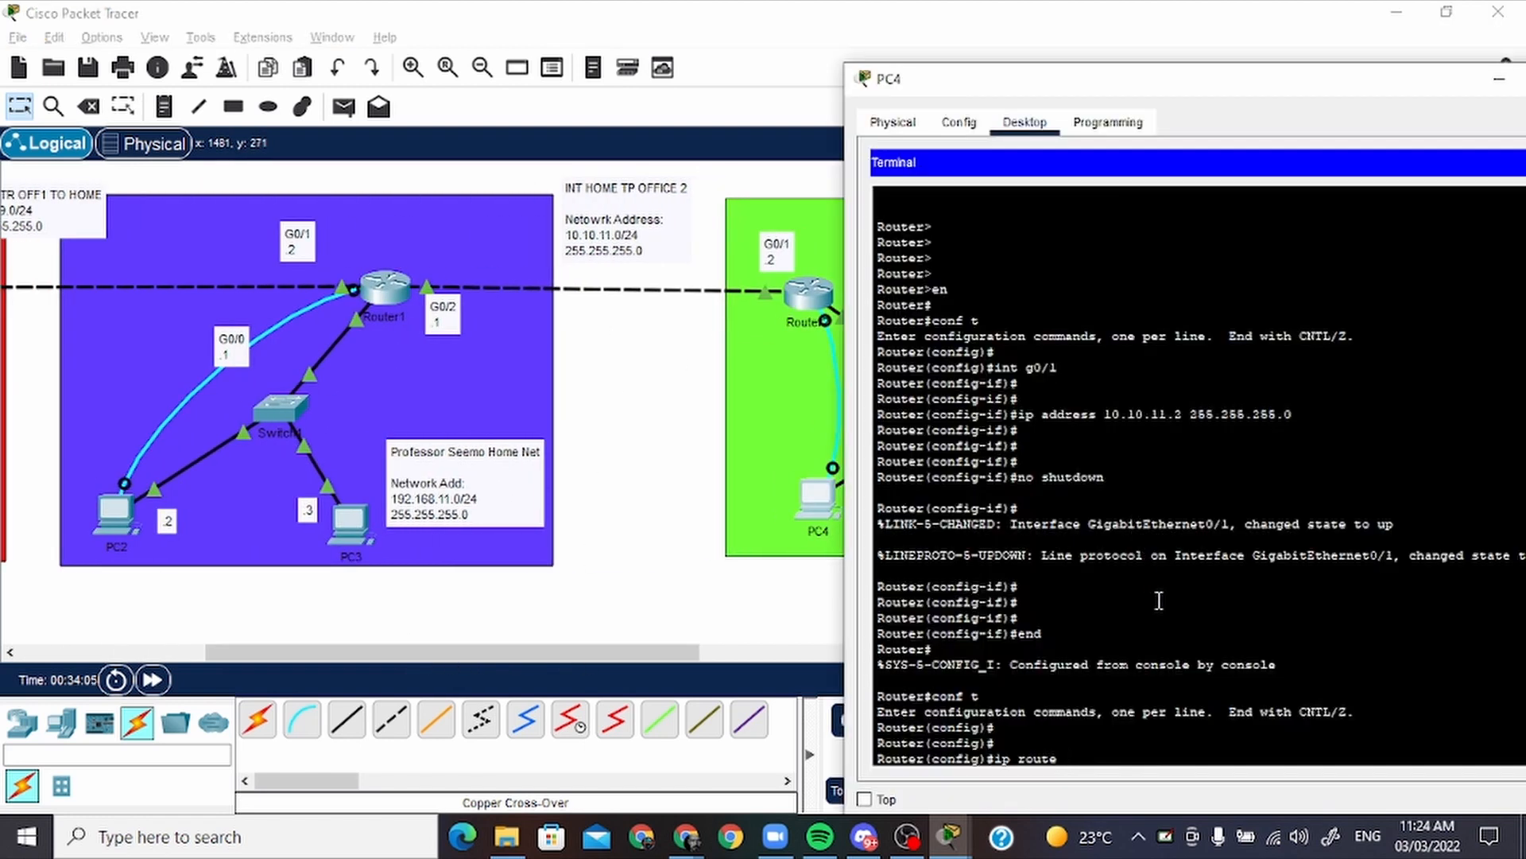
text(192.168.11.)
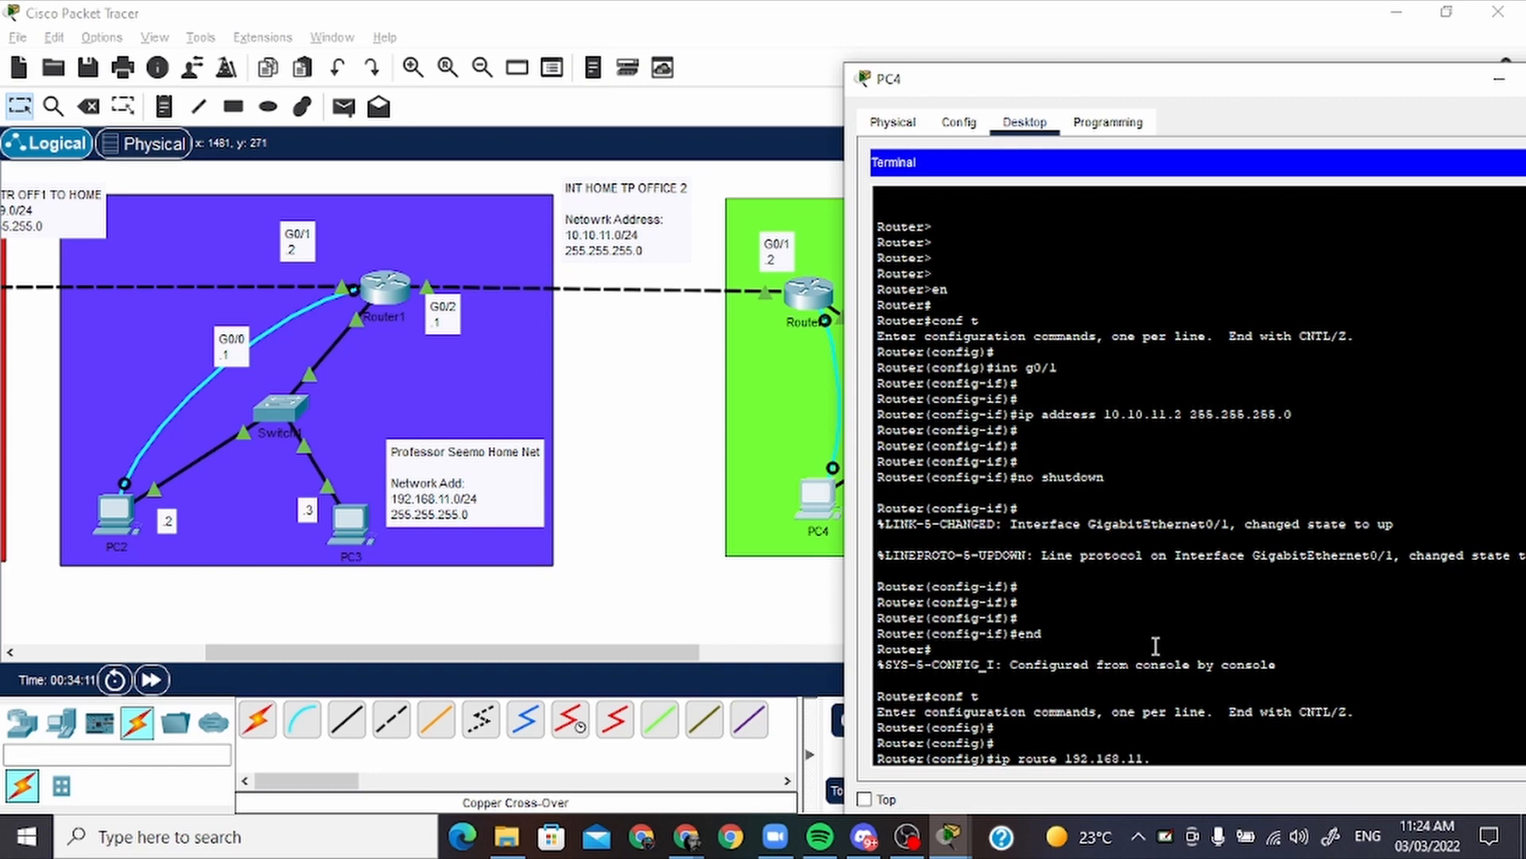
text(0 255)
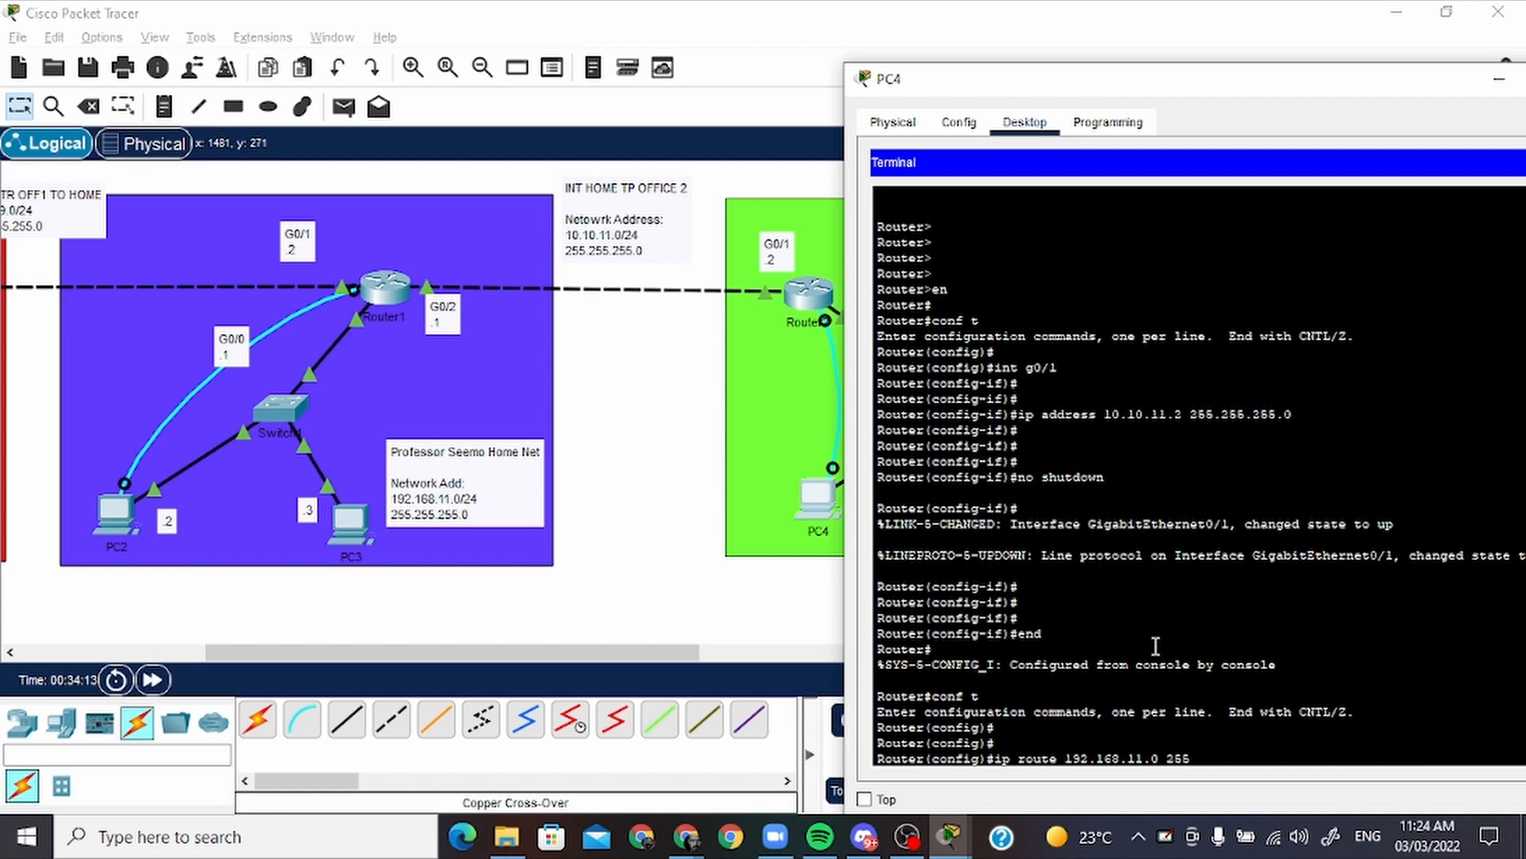
text(.255.255.0 g0/1)
key(Return)
key(Up)
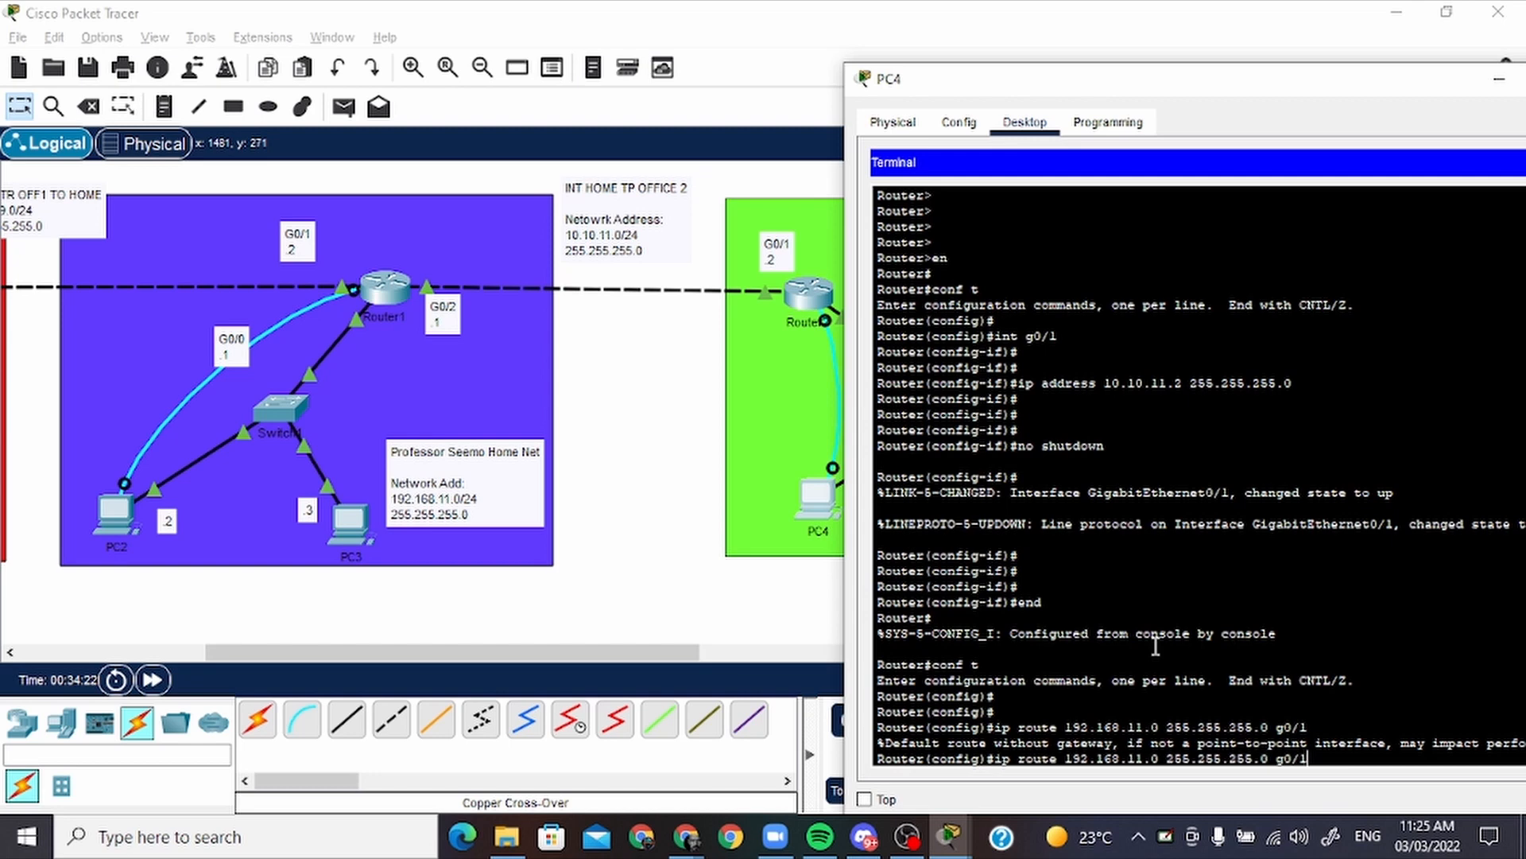
key(BackSpace)
key(BackSpace)
key(BackSpace)
key(BackSpace)
key(BackSpace)
key(BackSpace)
key(BackSpace)
key(BackSpace)
key(BackSpace)
key(BackSpace)
key(BackSpace)
key(BackSpace)
key(BackSpace)
key(BackSpace)
key(BackSpace)
key(BackSpace)
key(BackSpace)
key(BackSpace)
key(BackSpace)
key(BackSpace)
key(BackSpace)
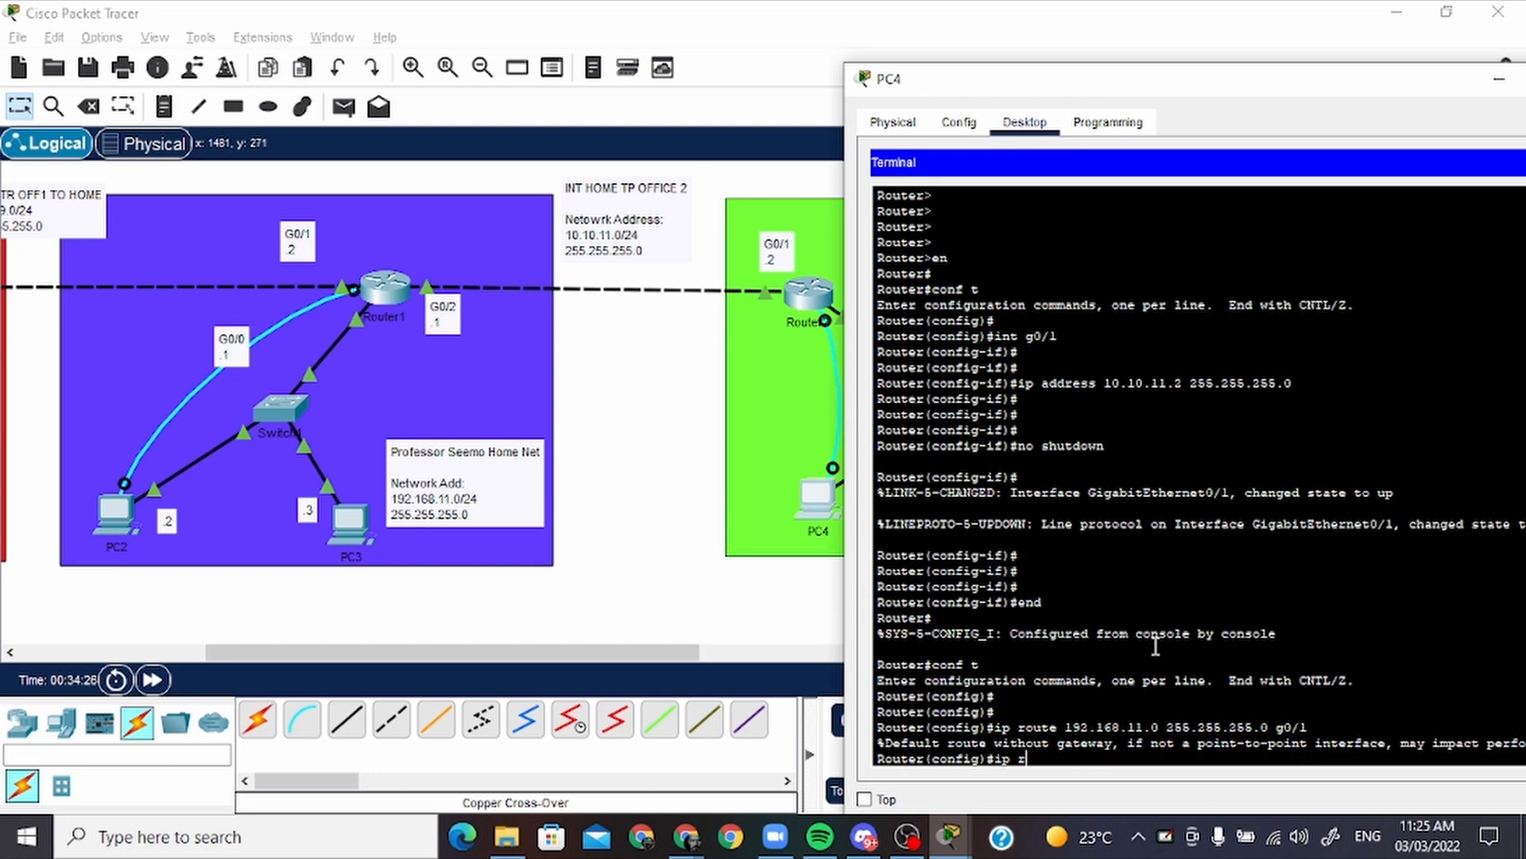
Add a static route on office 2's router to office 1 with ip route 192.168.10.0 255.255.255.0 g0/1
key(Return)
key(Return)
key(Return)
text(ip )
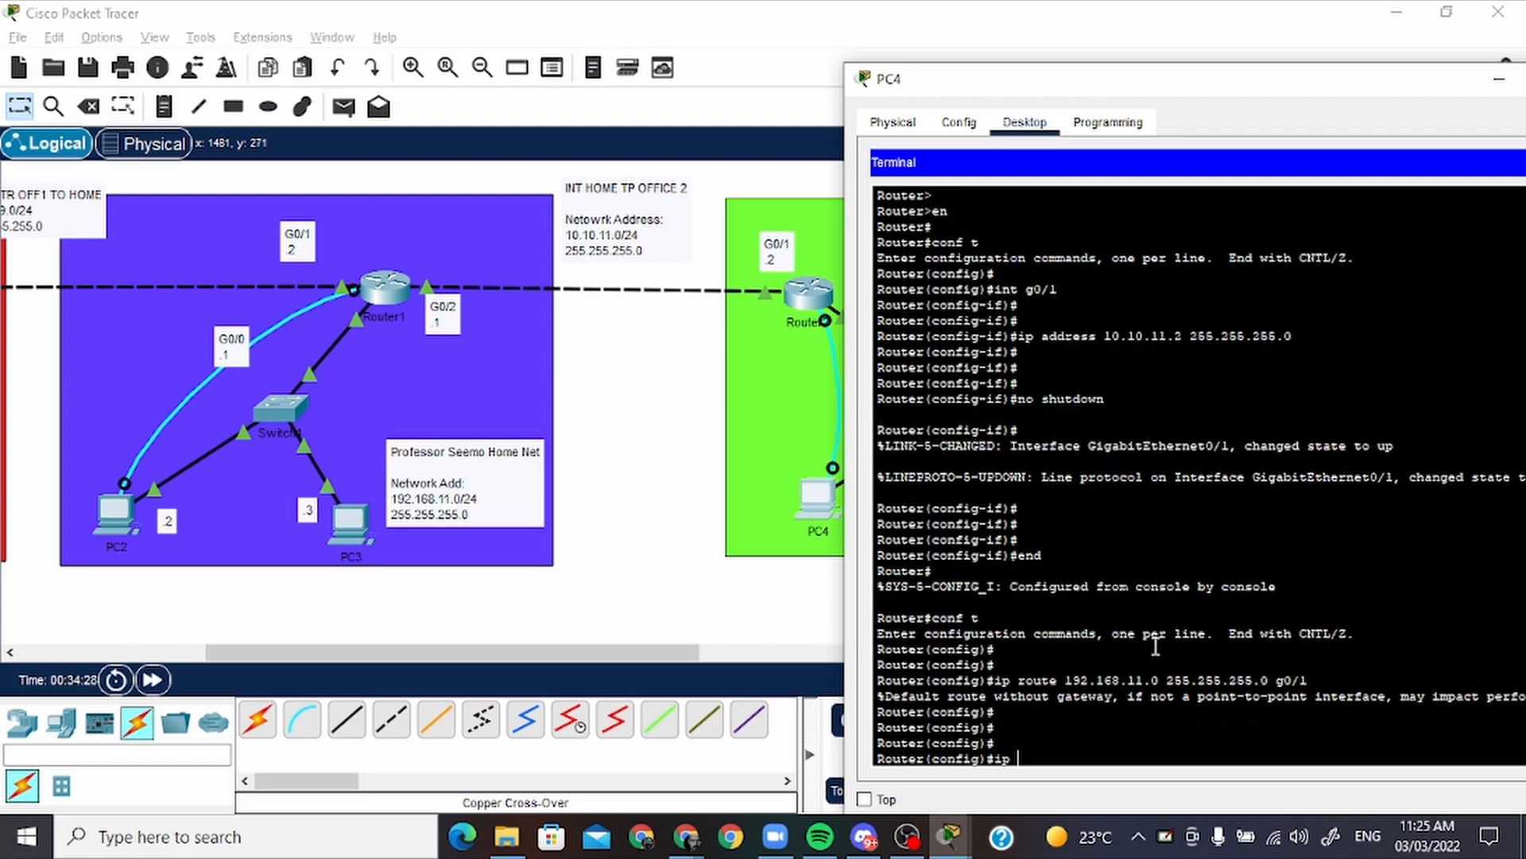
text(route 192.168.10.0 255.255.255.0 g0/)
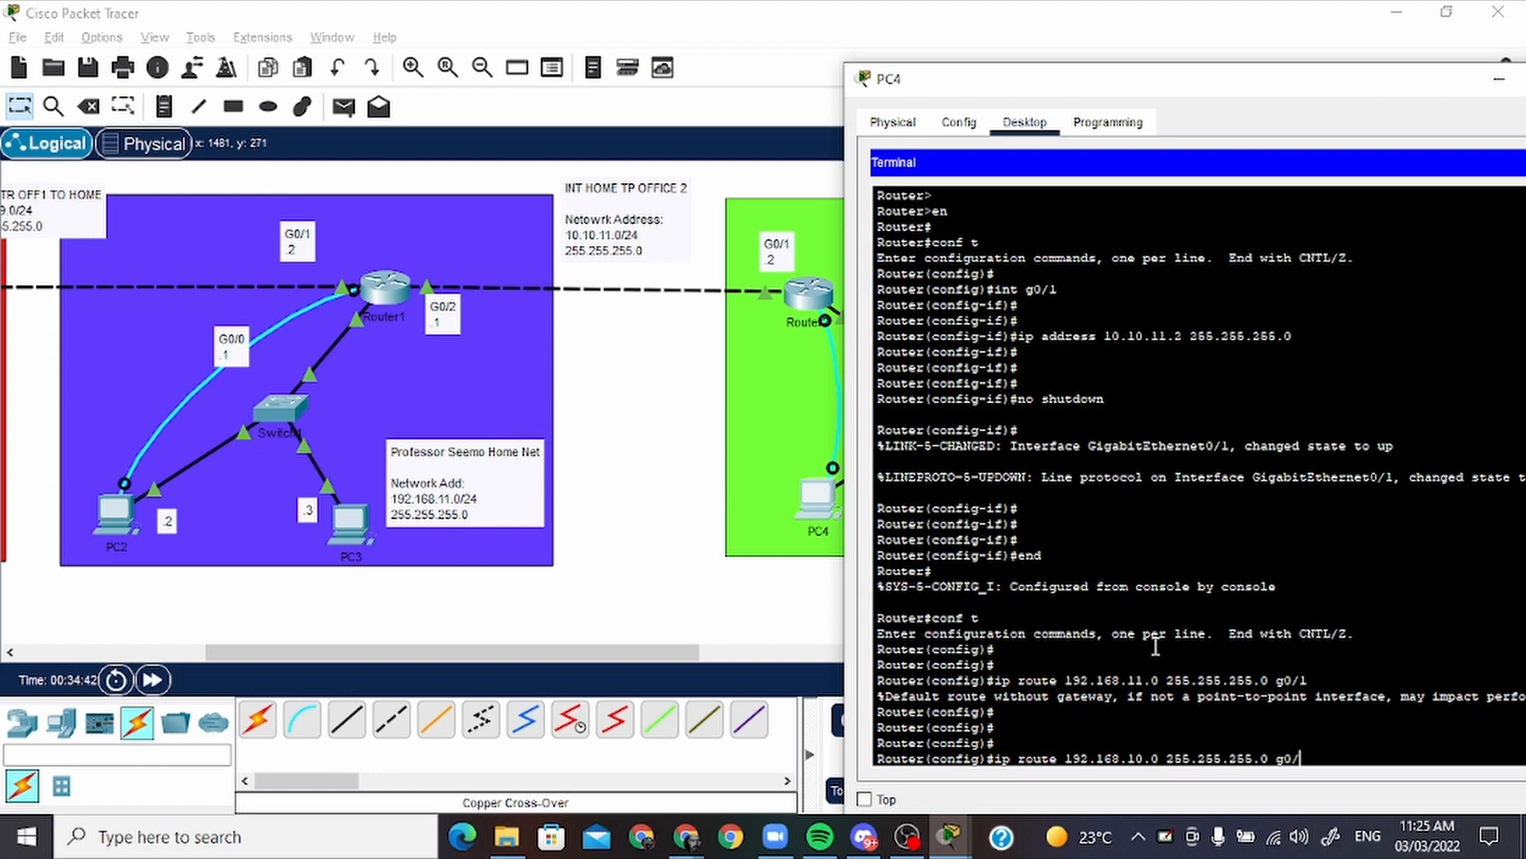
key(Return)
key(Return)
key(Return)
key(Return)
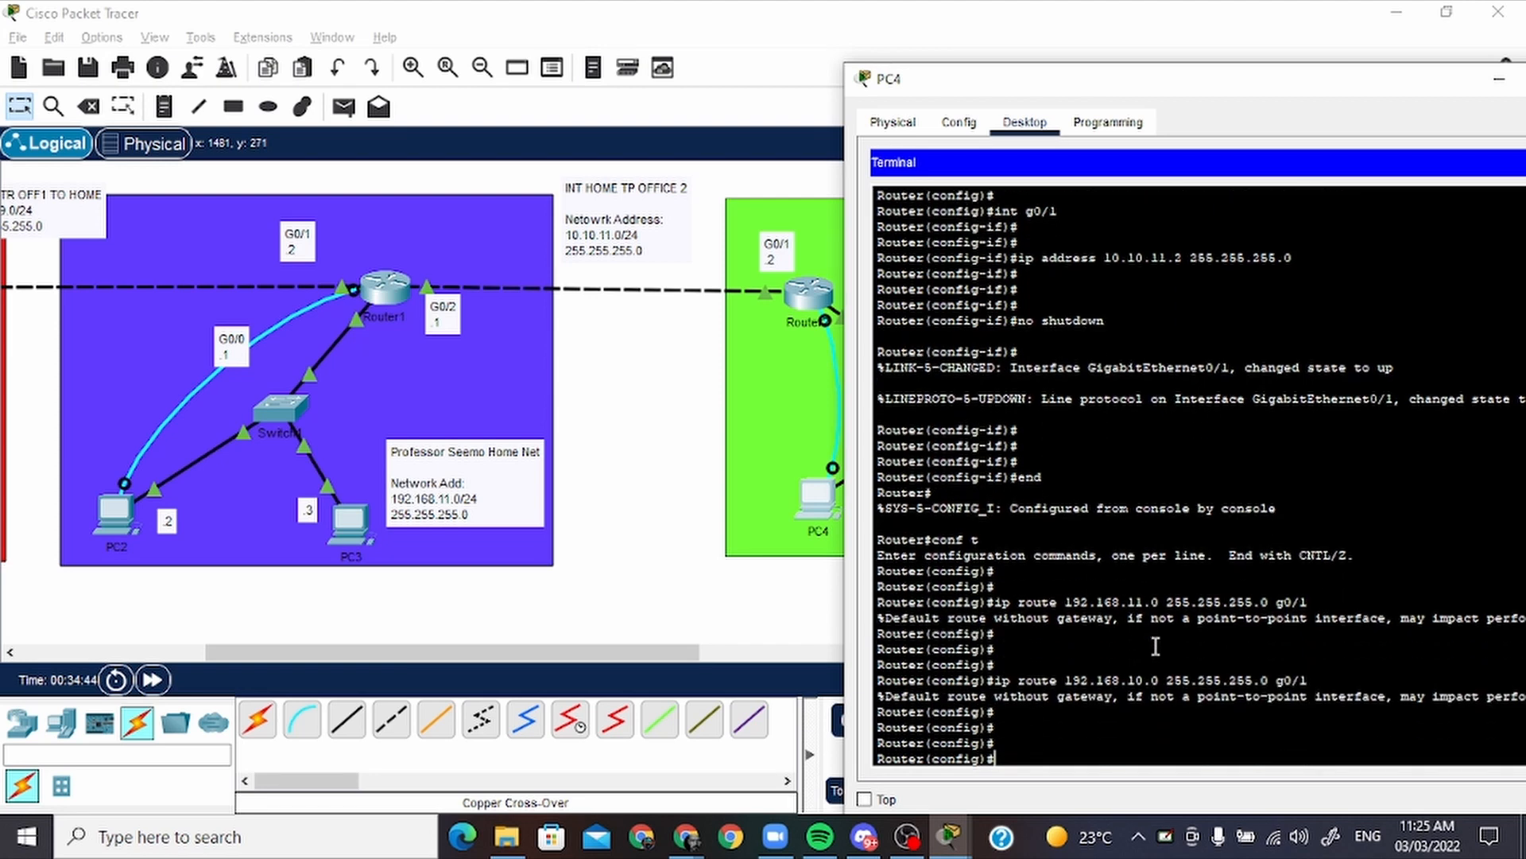
Switch from PC4 to PC1's terminal and return Router0 to global configuration with end and conf t
key(alt+Tab)
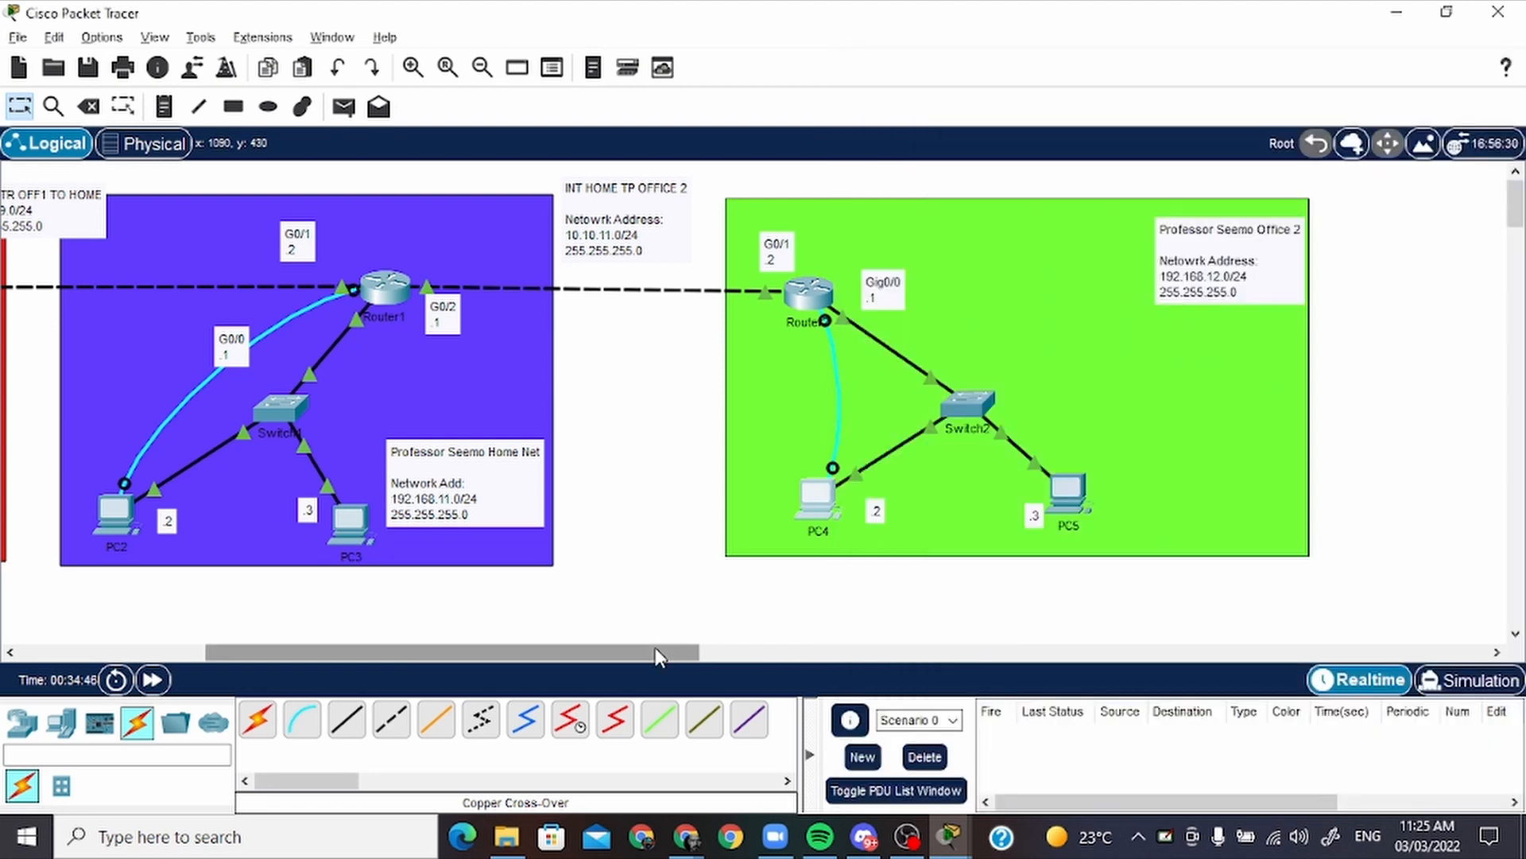
drag(655, 650, 504, 653)
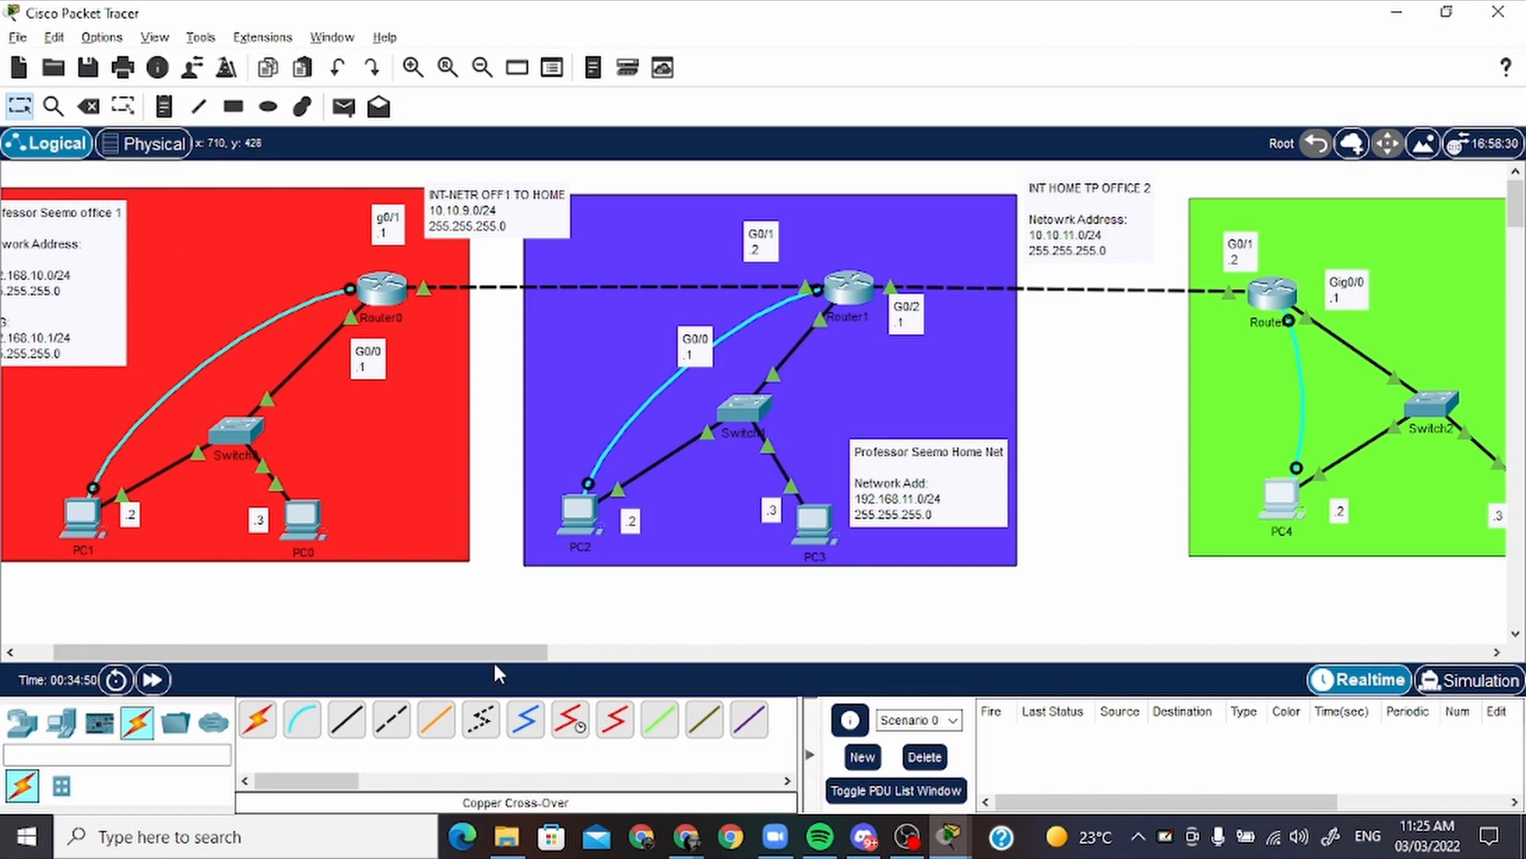
drag(494, 655, 461, 653)
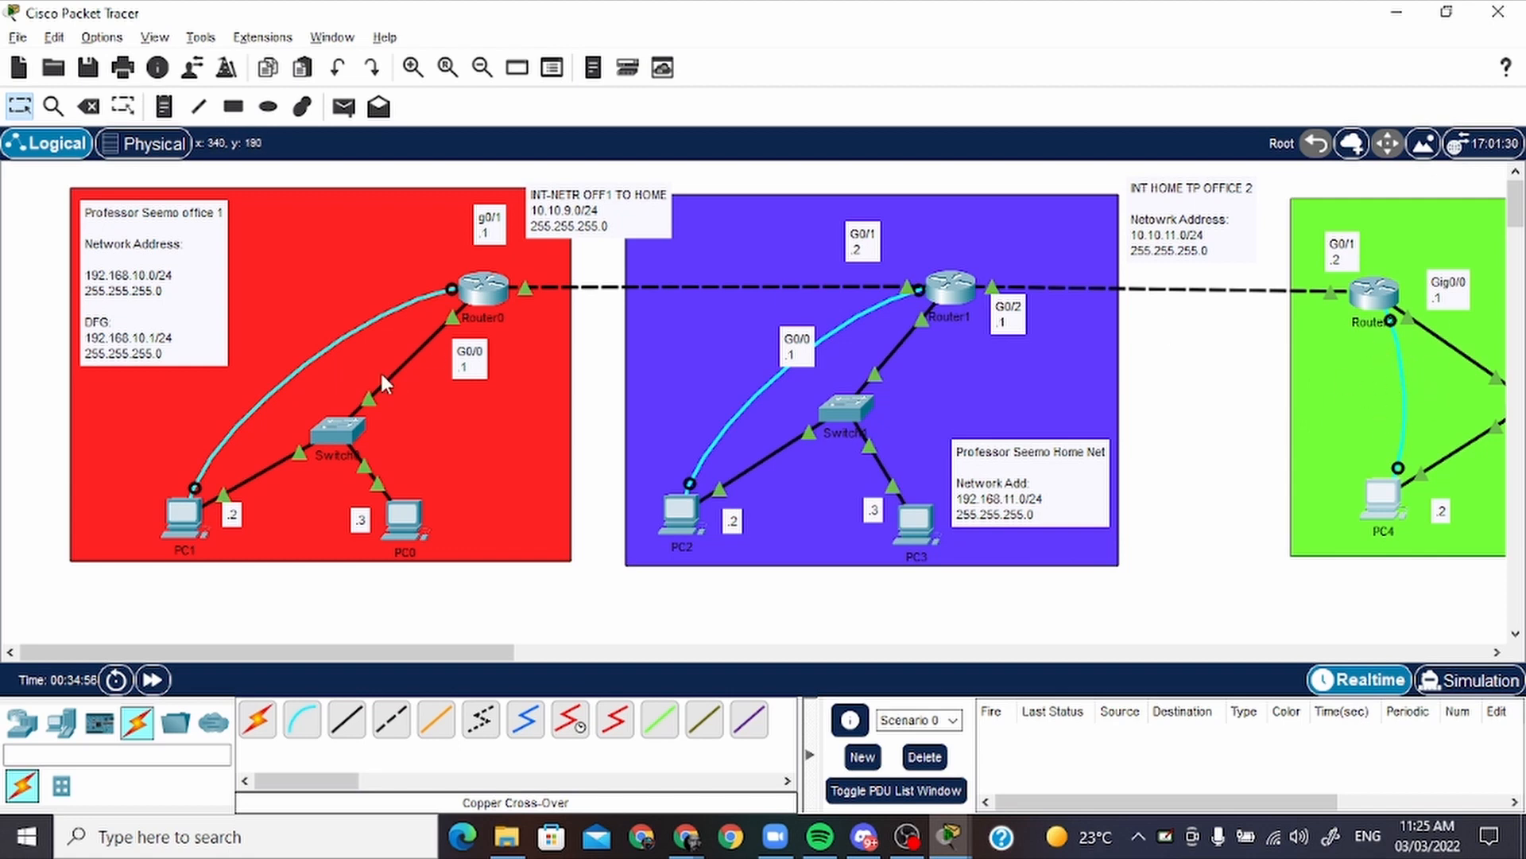
click(190, 515)
scroll(554, 508, down, 15)
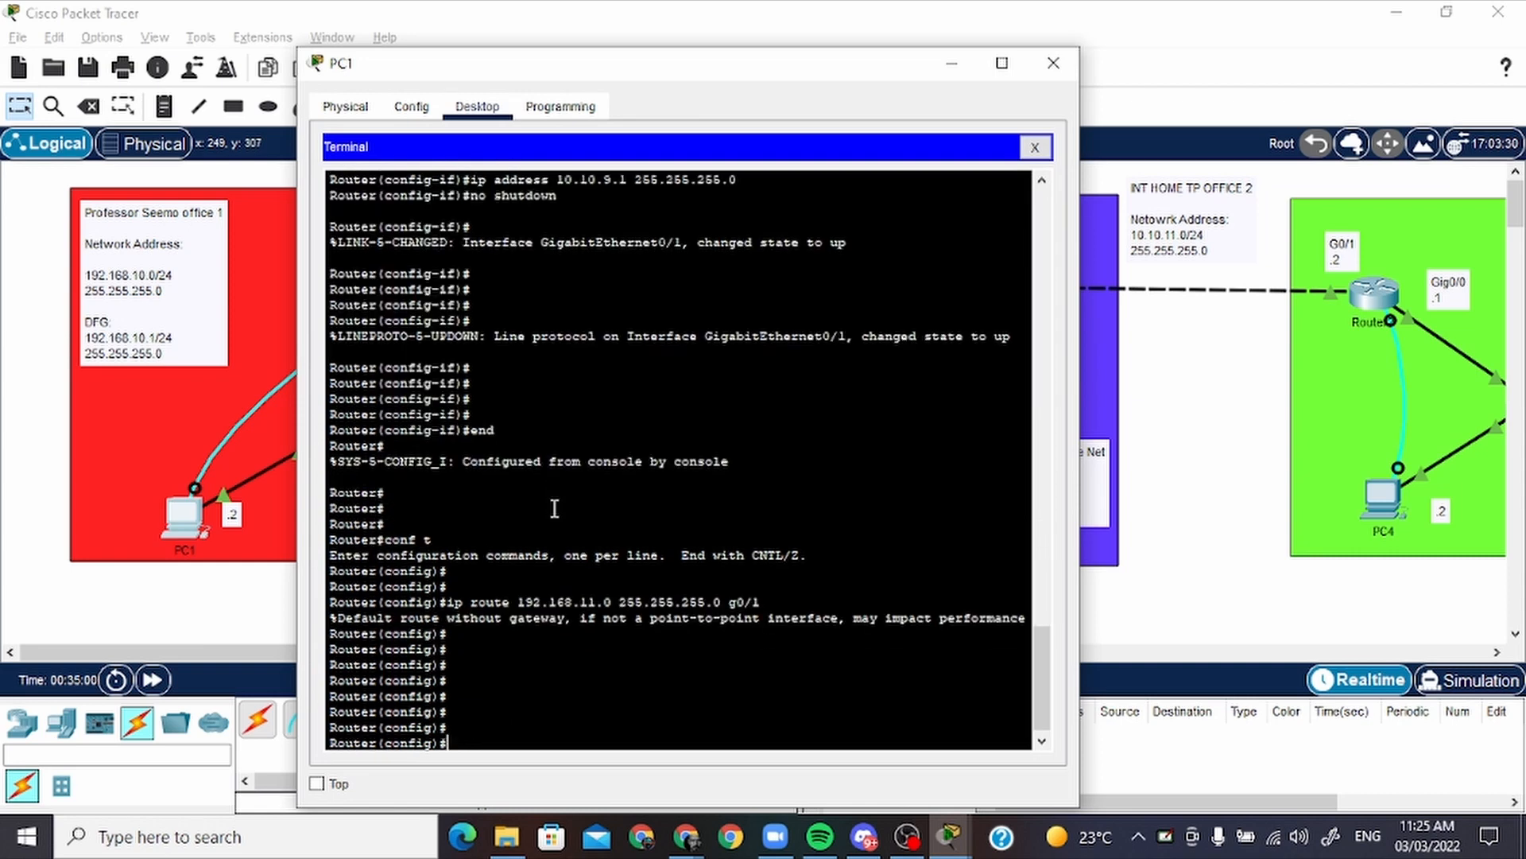
key(Return)
key(Return)
key(Return)
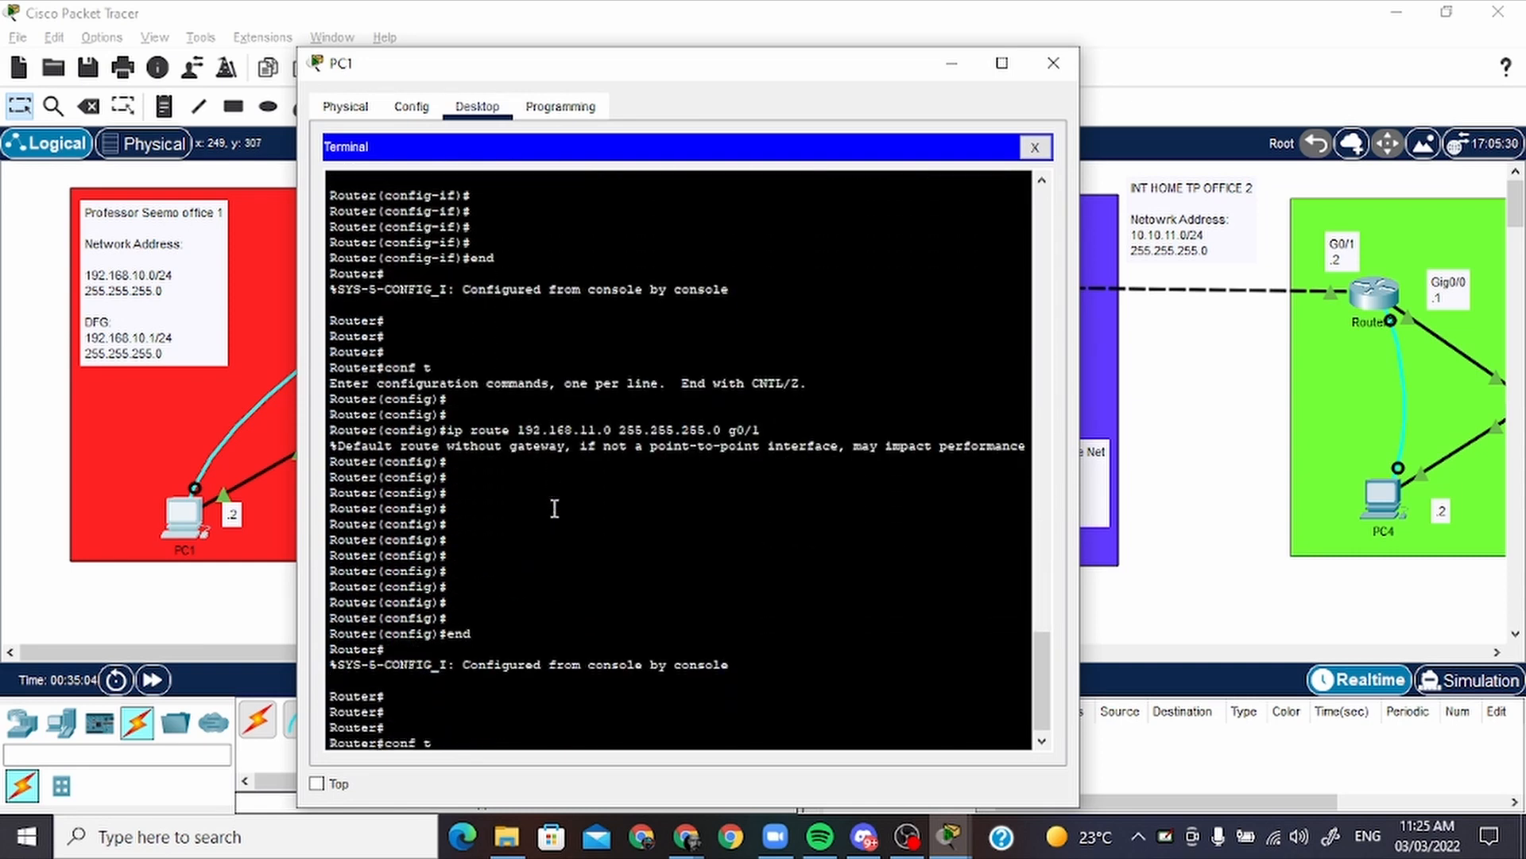
text(conf t)
key(Return)
key(Return)
key(Return)
key(Return)
key(Return)
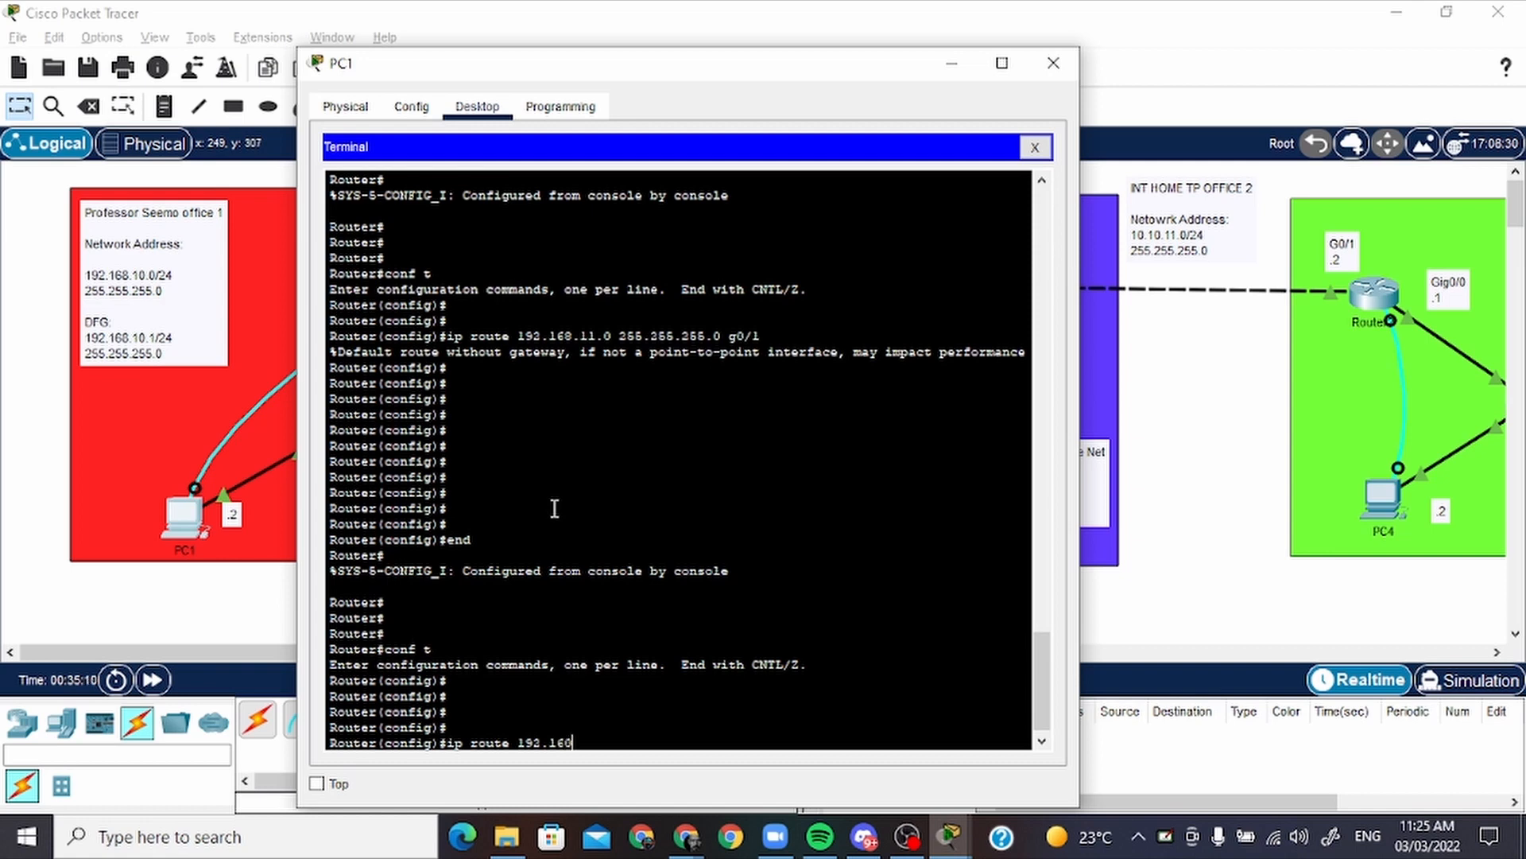
Add a static route on Router0 with ip route 192.168.12.0 255.255.255.0 g0/1, and move Router0's g0/1 label closer to its link
text(ip route 192.168.12.0 255.255.255.0)
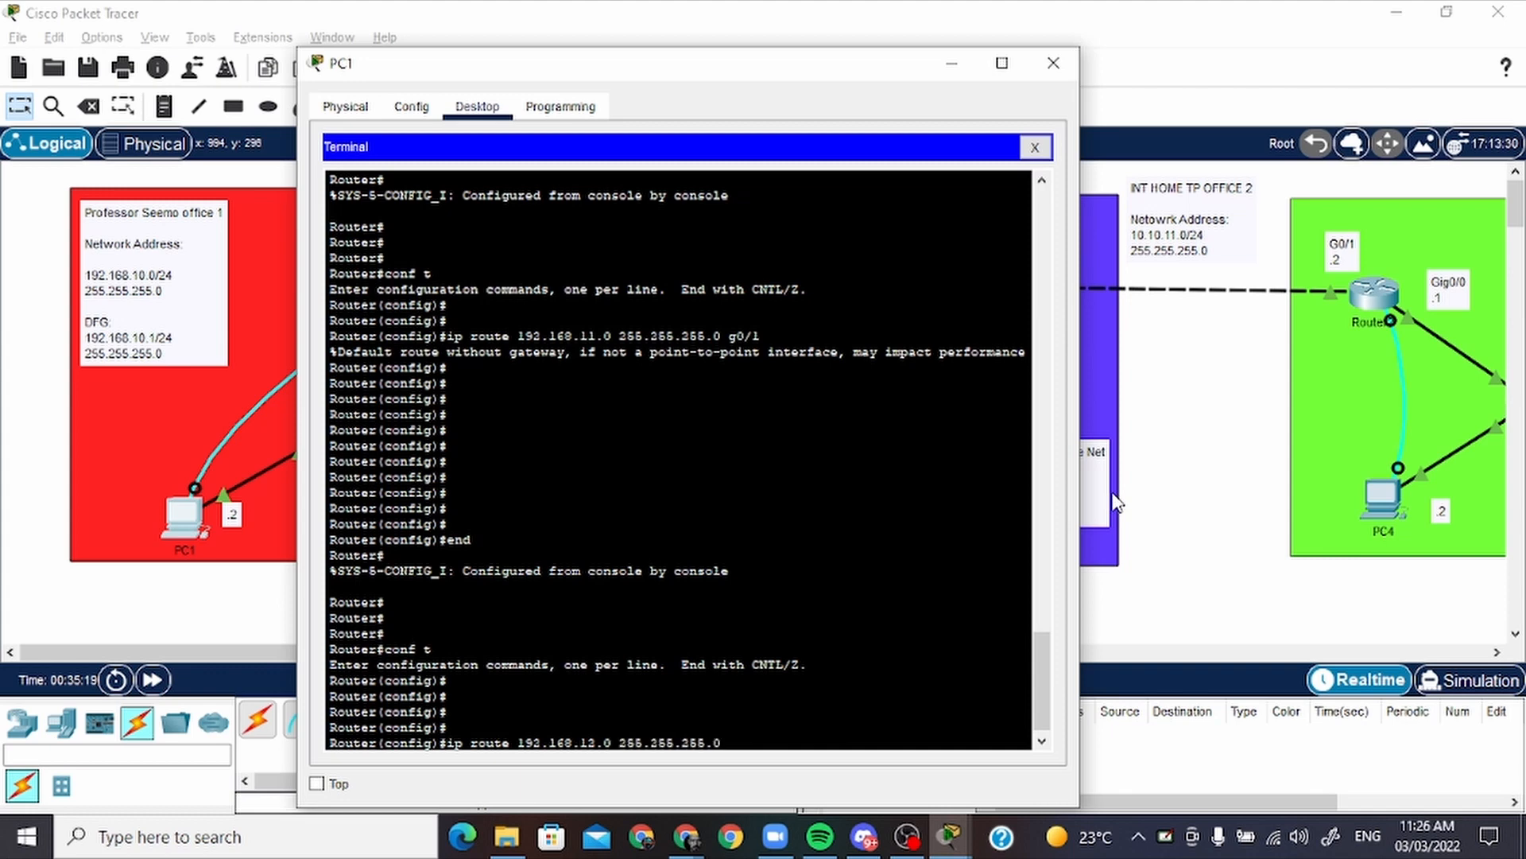
click(1117, 500)
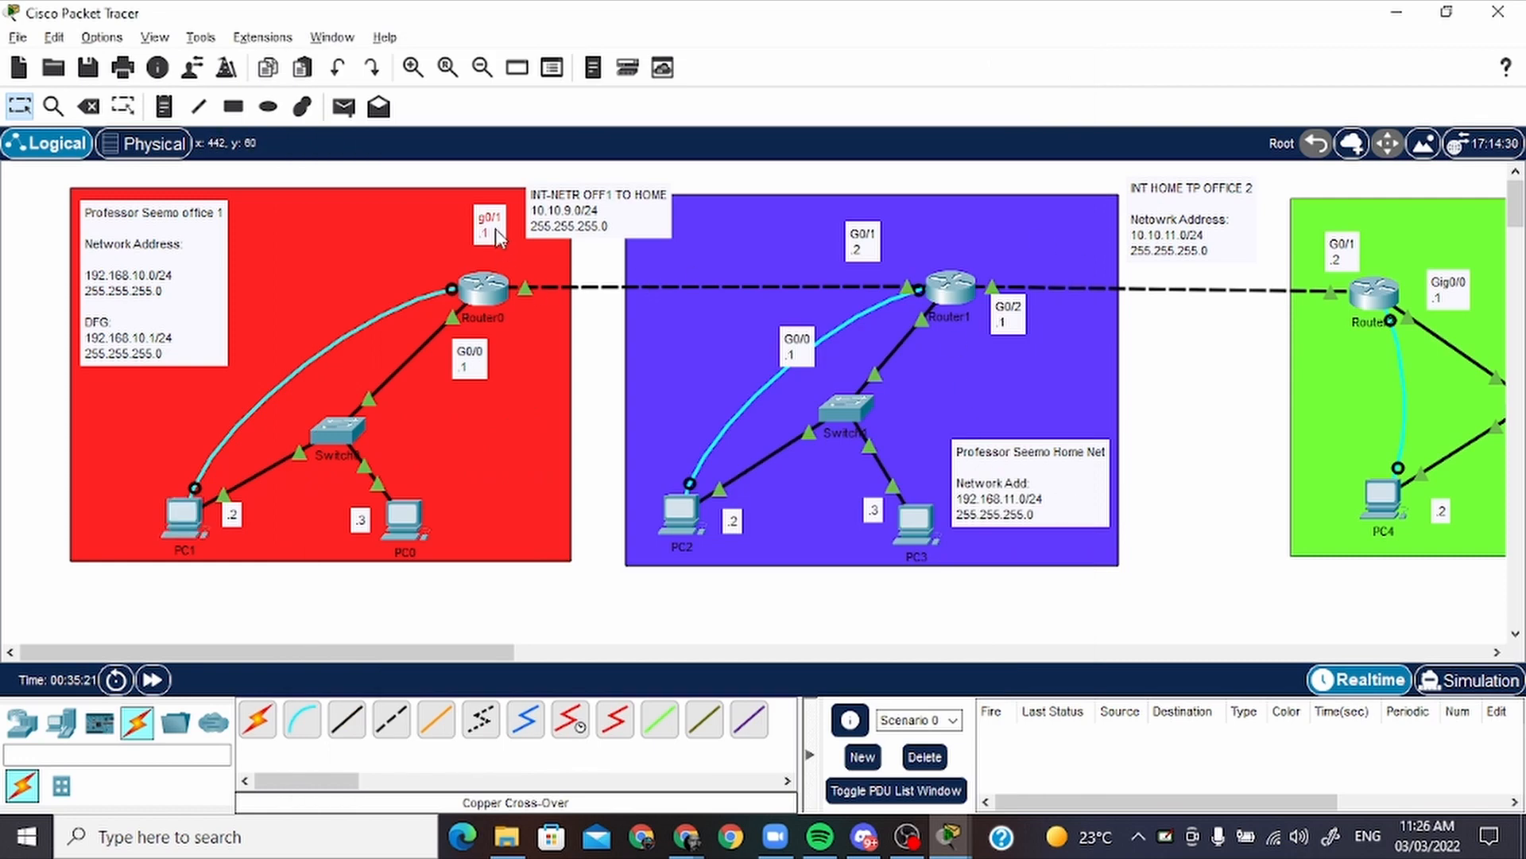
drag(493, 226, 523, 267)
key(alt+Tab)
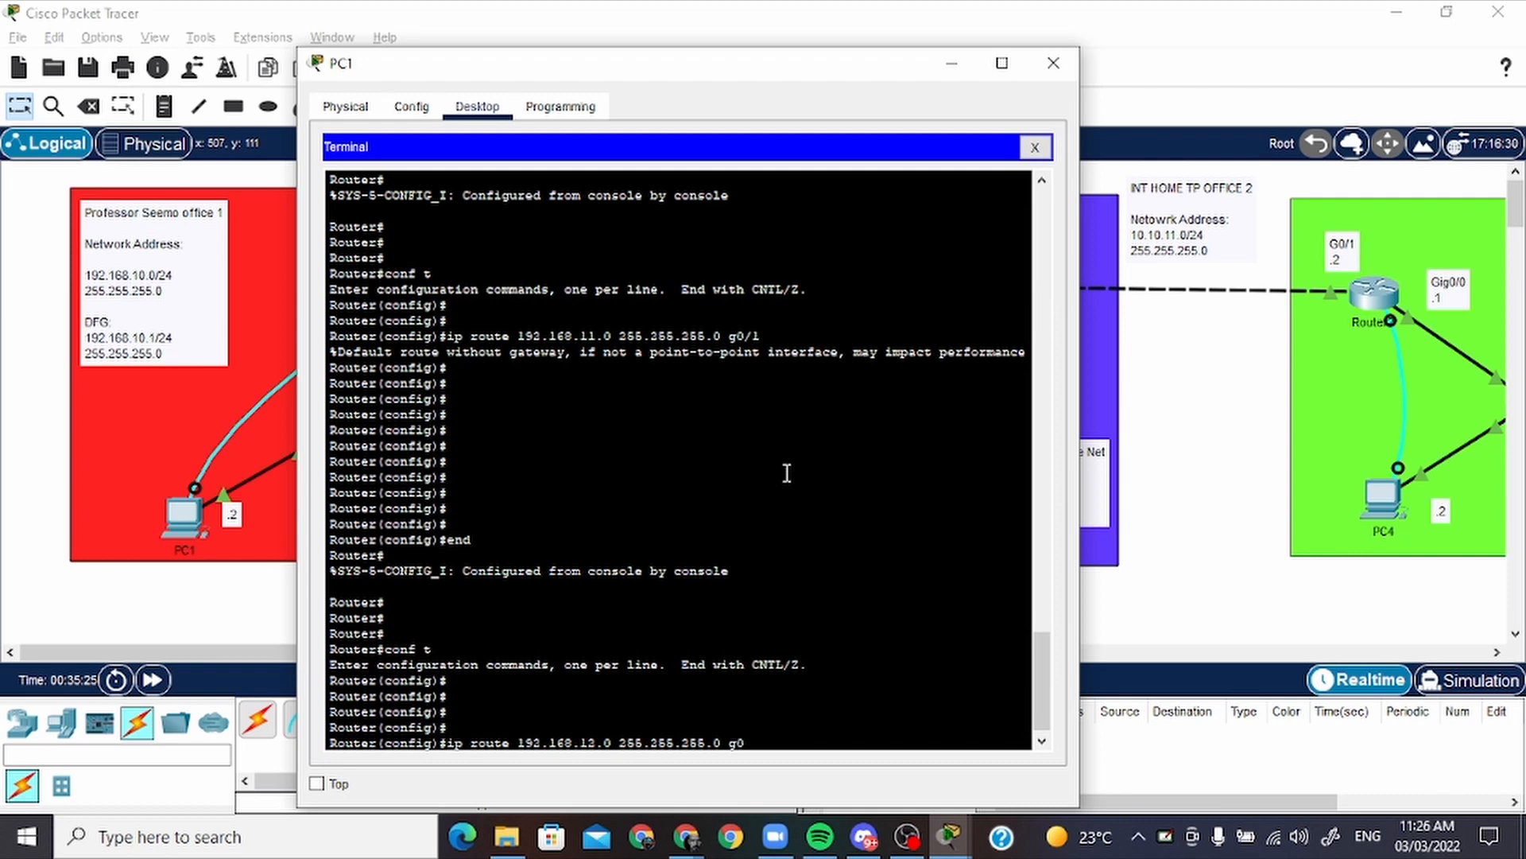
key(Return)
key(Return)
key(Return)
key(Return)
key(Return)
key(Return)
key(Return)
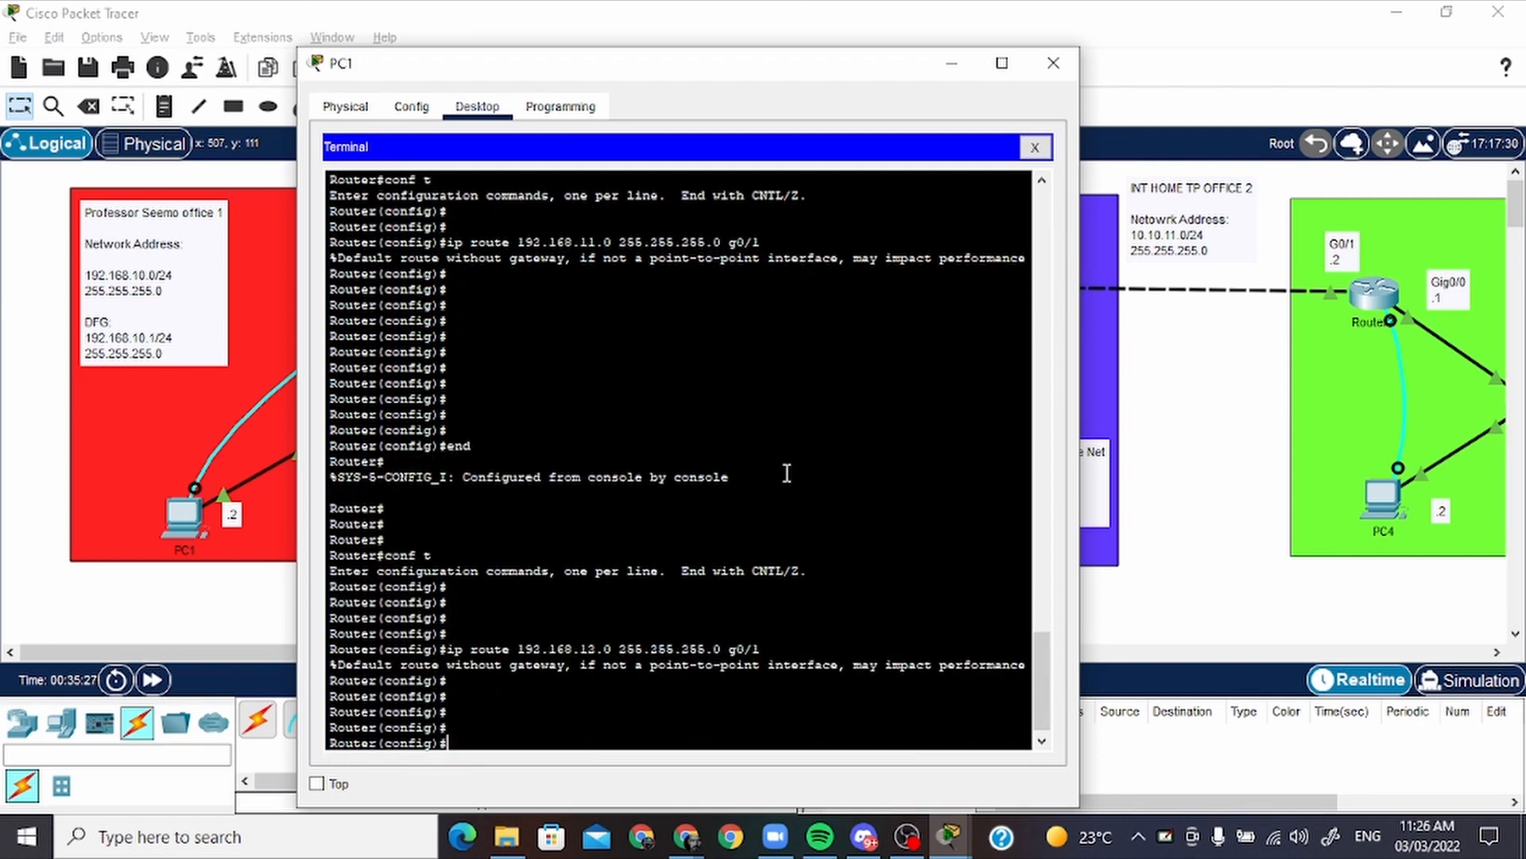
Reopen Router0's terminal on PC1 and leave global configuration with end
key(alt+Tab)
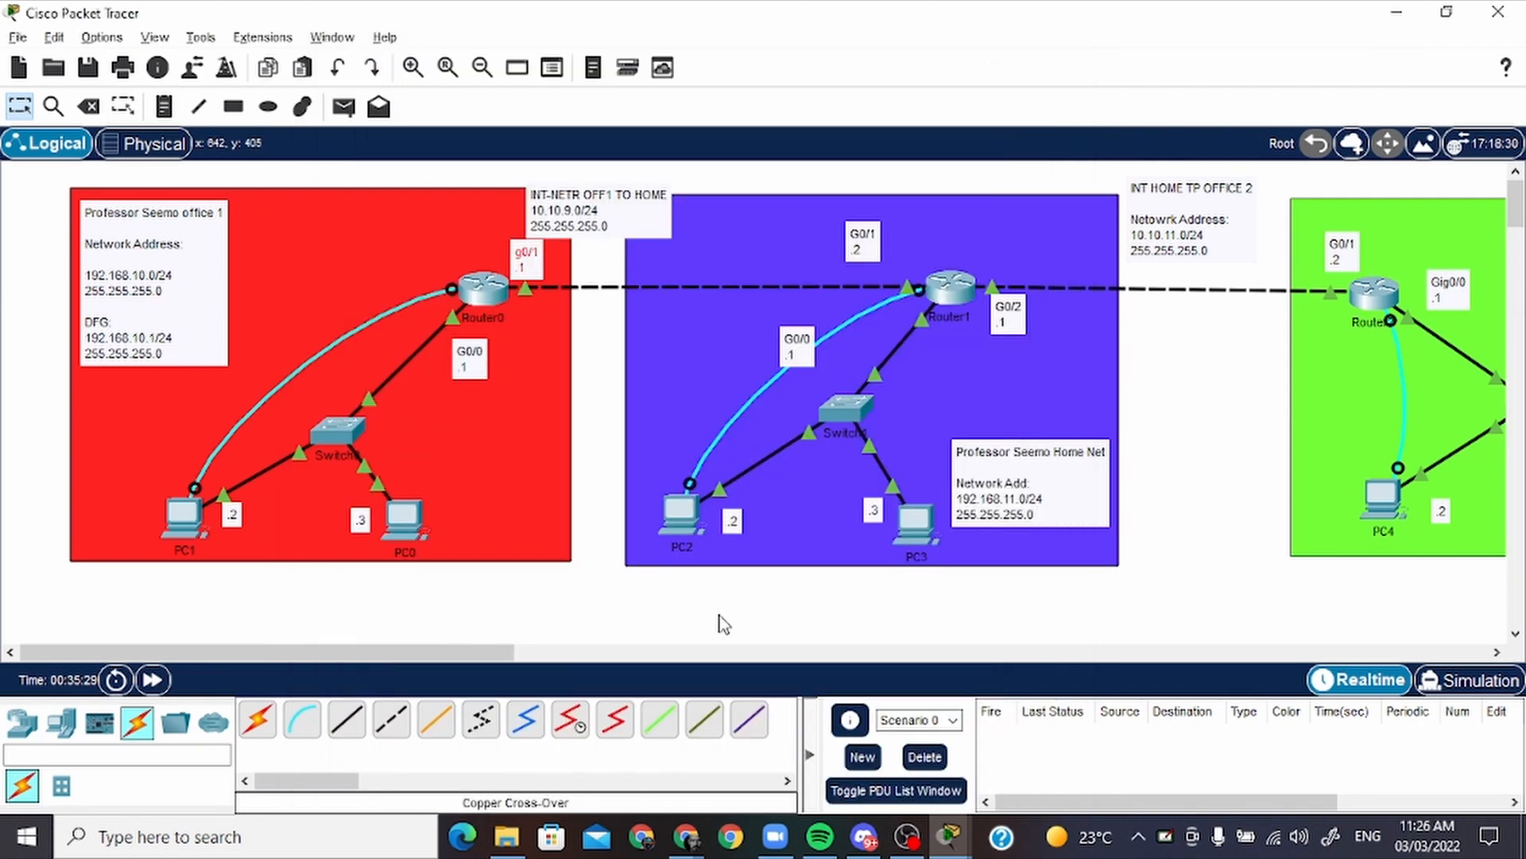
mouse_move(495, 653)
mouse_down()
mouse_move(541, 654)
mouse_move(504, 664)
mouse_up()
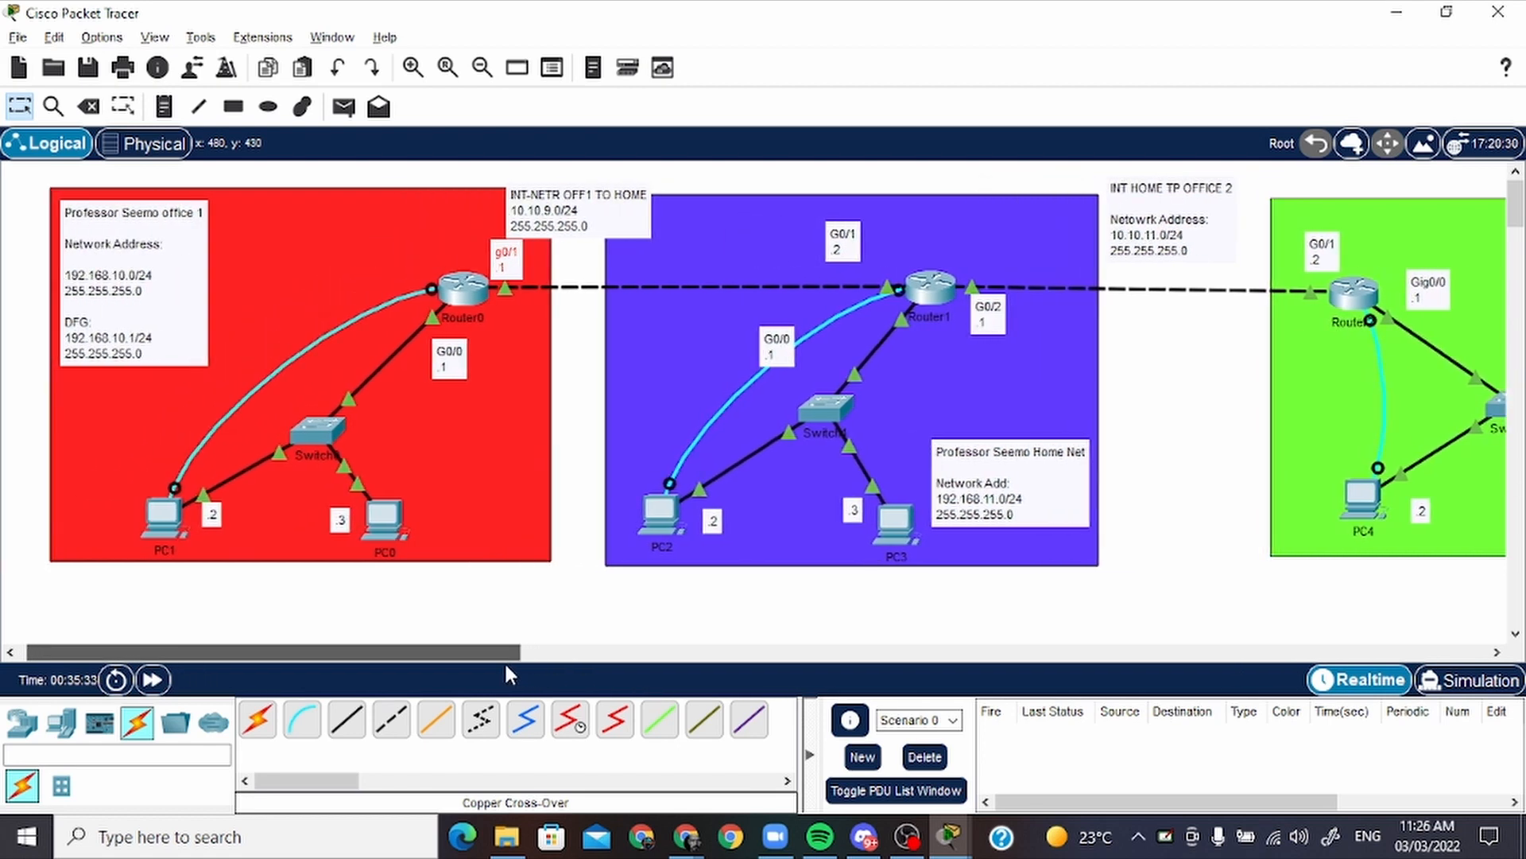
click(169, 519)
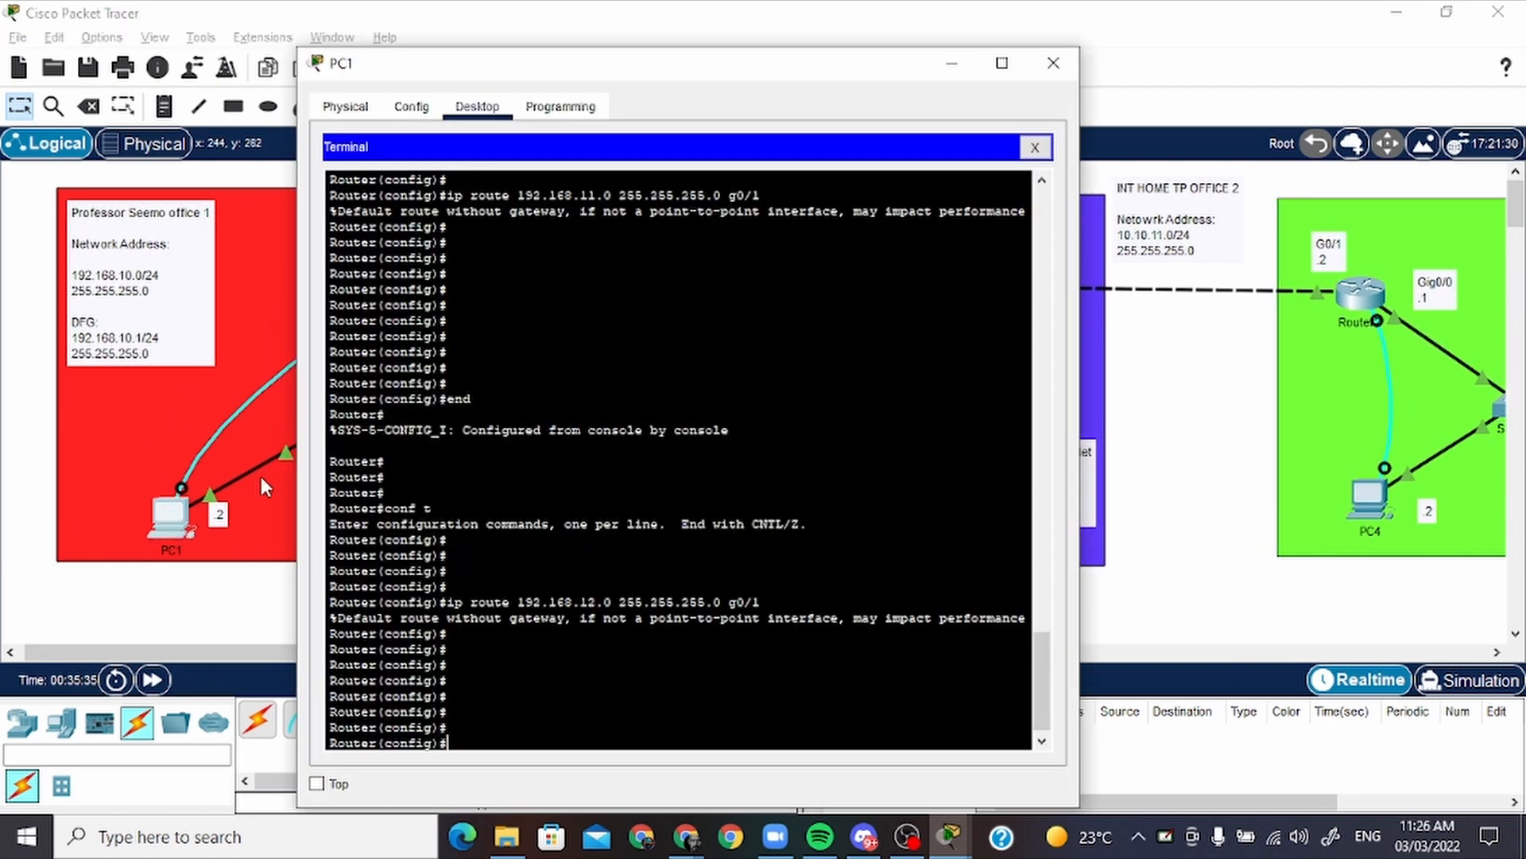
key(Return)
key(Return)
key(Return)
text(end)
key(Return)
key(Return)
key(Return)
key(Return)
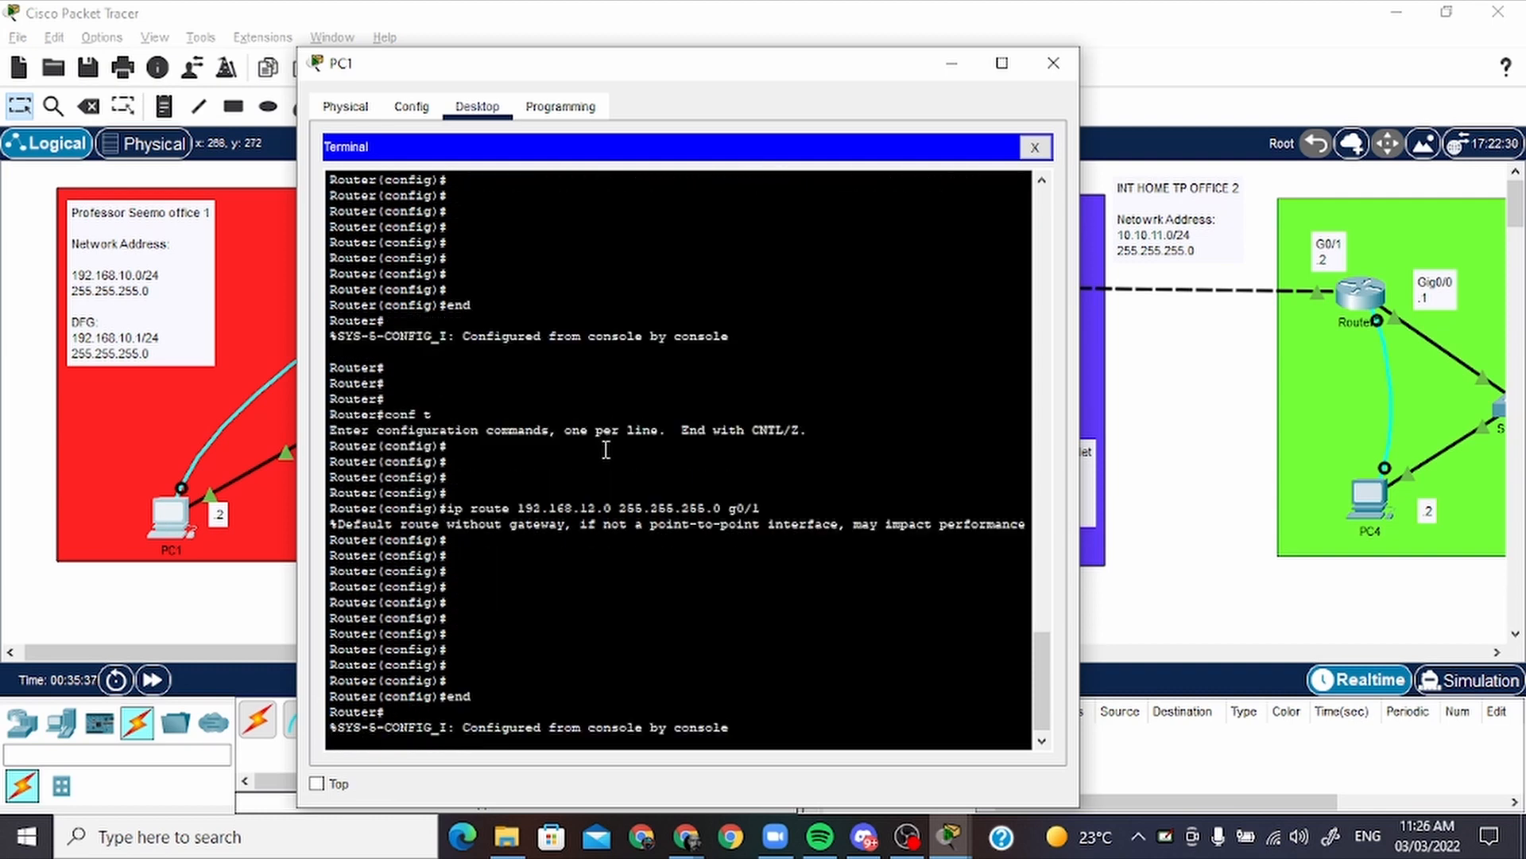
key(Return)
key(Return)
key(Return)
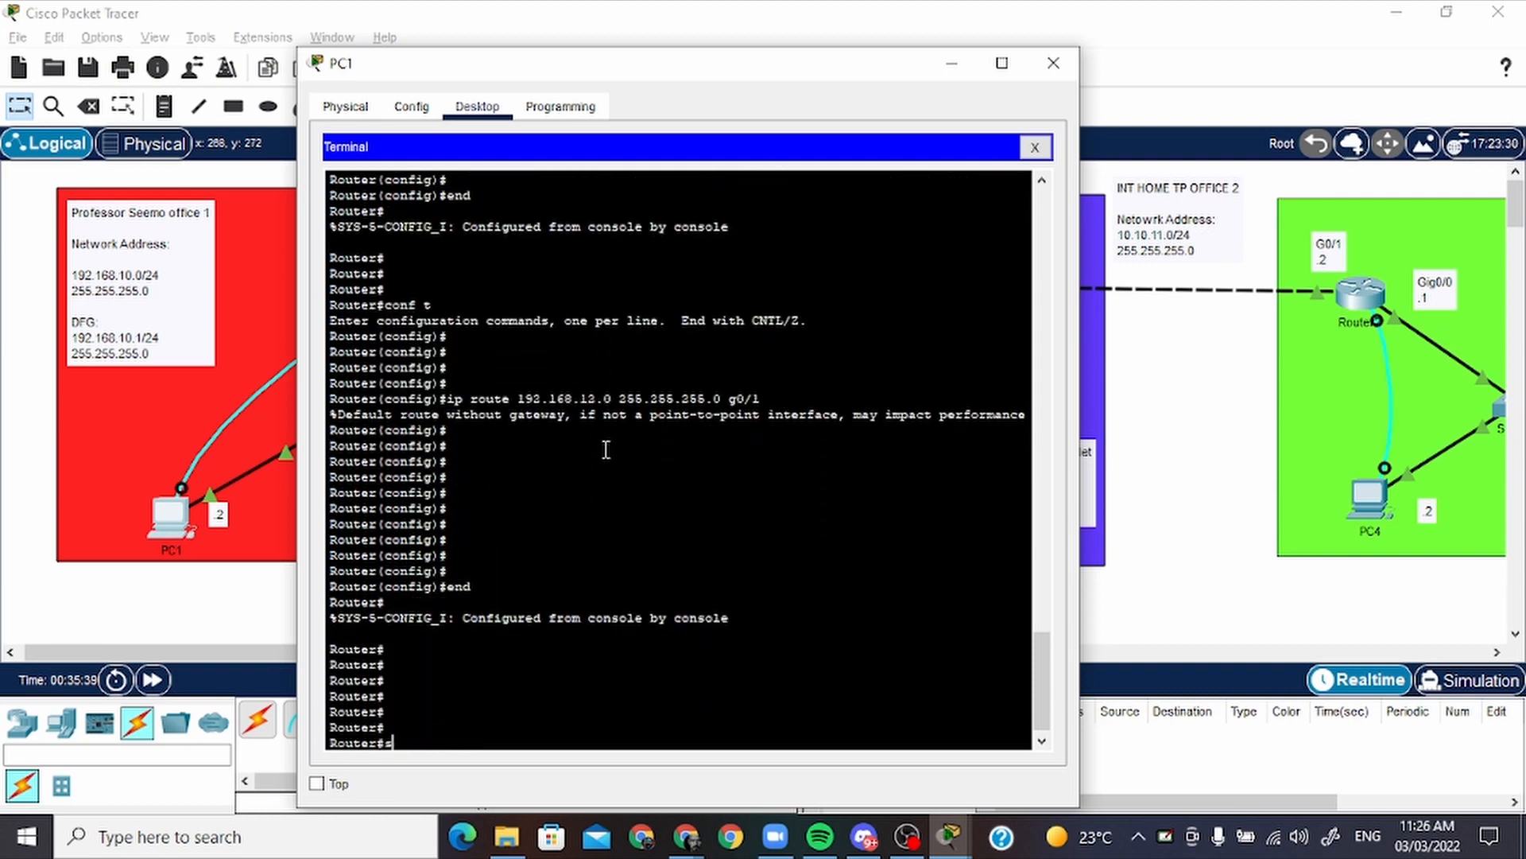
Display Router0's routing table with show ip route, examine its static route entries, and minimize PC1
text(show ip route)
key(Return)
key(Return)
key(Return)
key(Return)
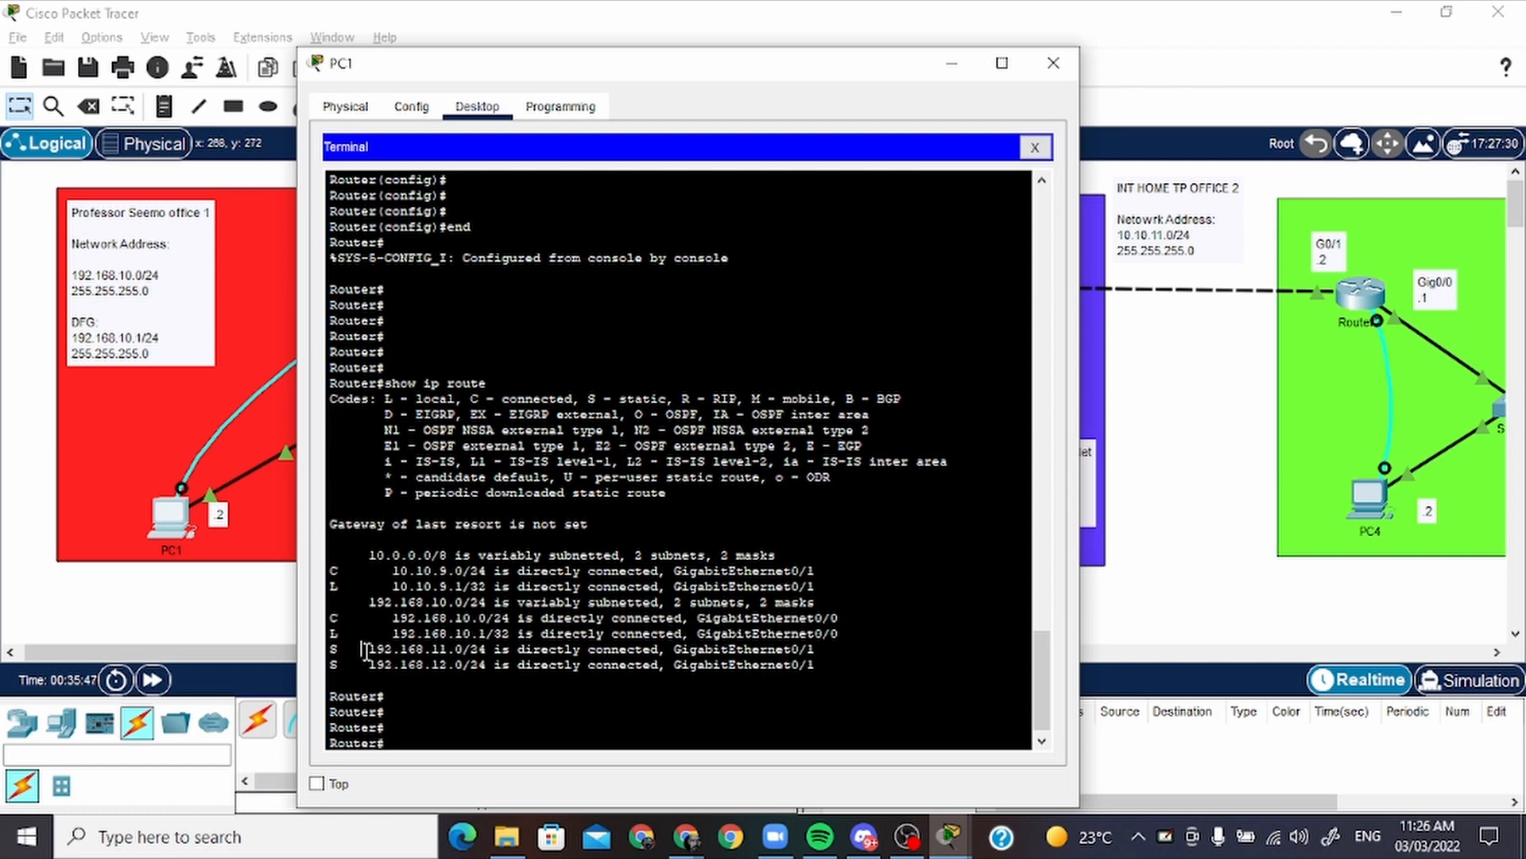
drag(362, 651, 482, 651)
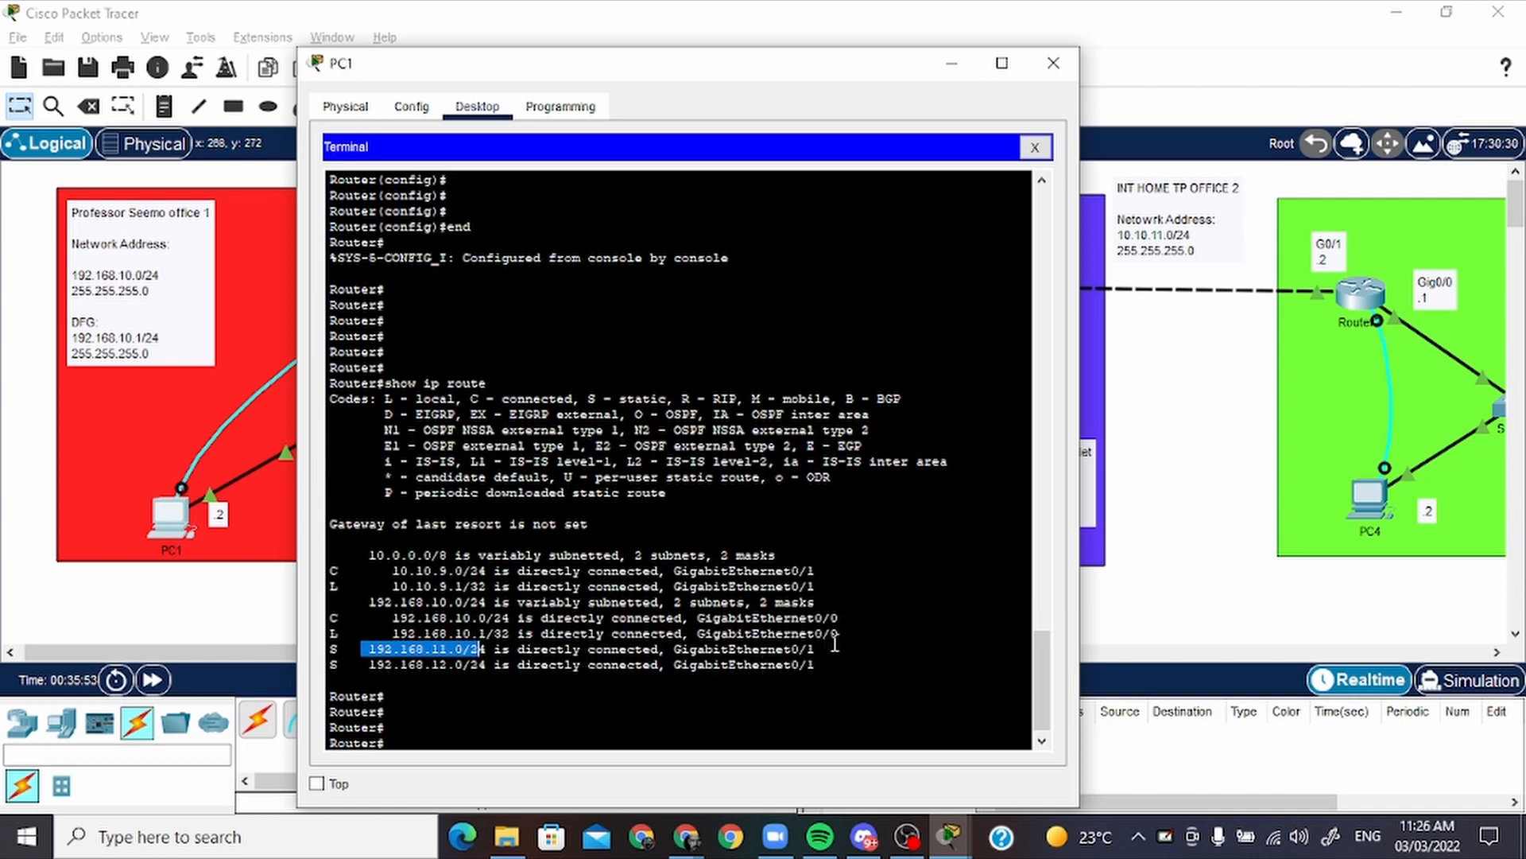
drag(831, 643, 691, 640)
click(533, 677)
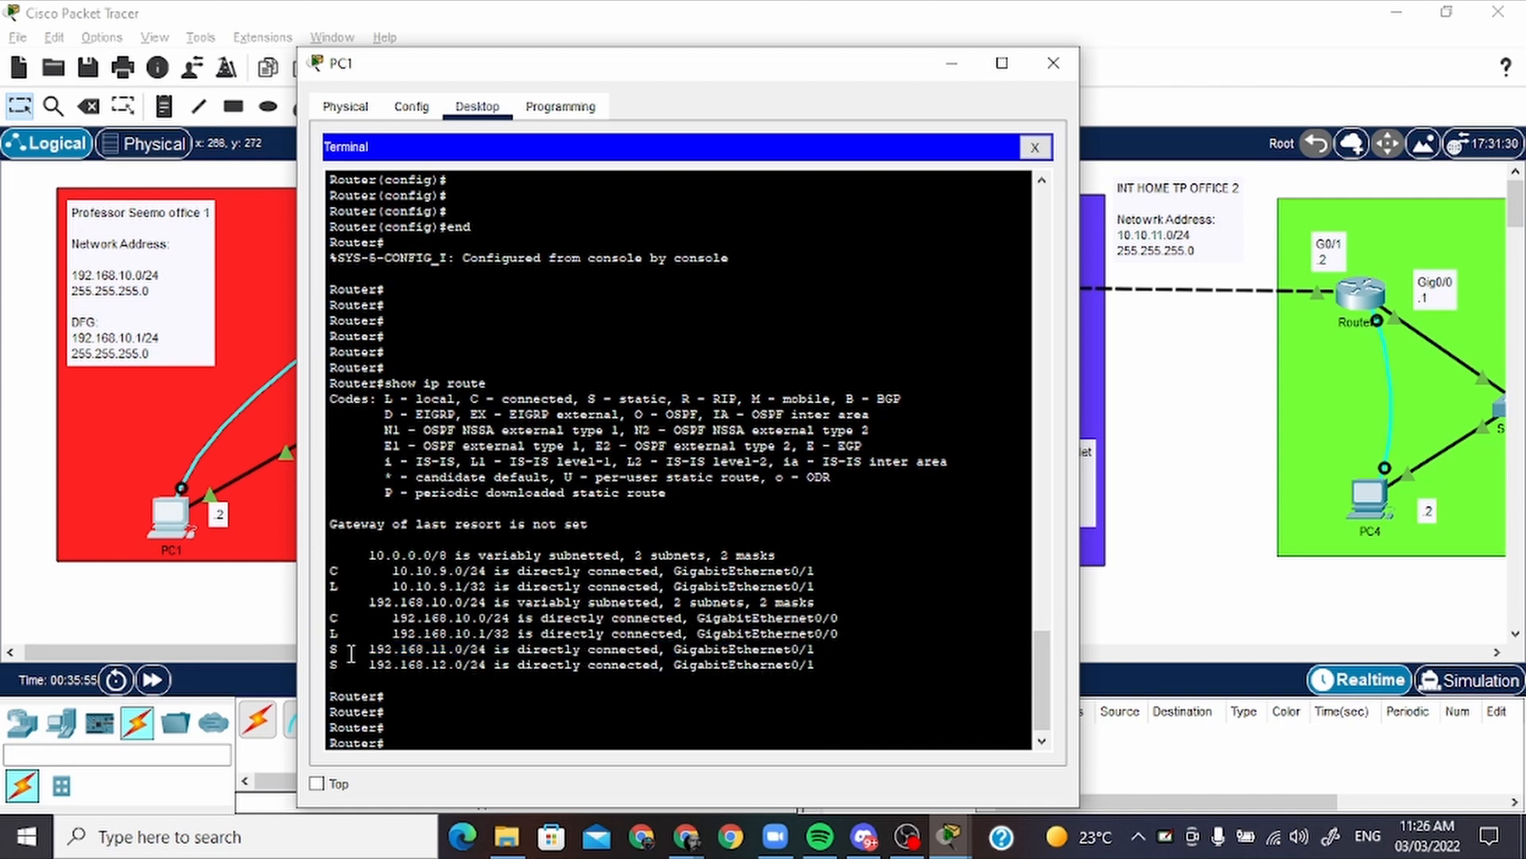
drag(350, 653, 322, 646)
click(950, 67)
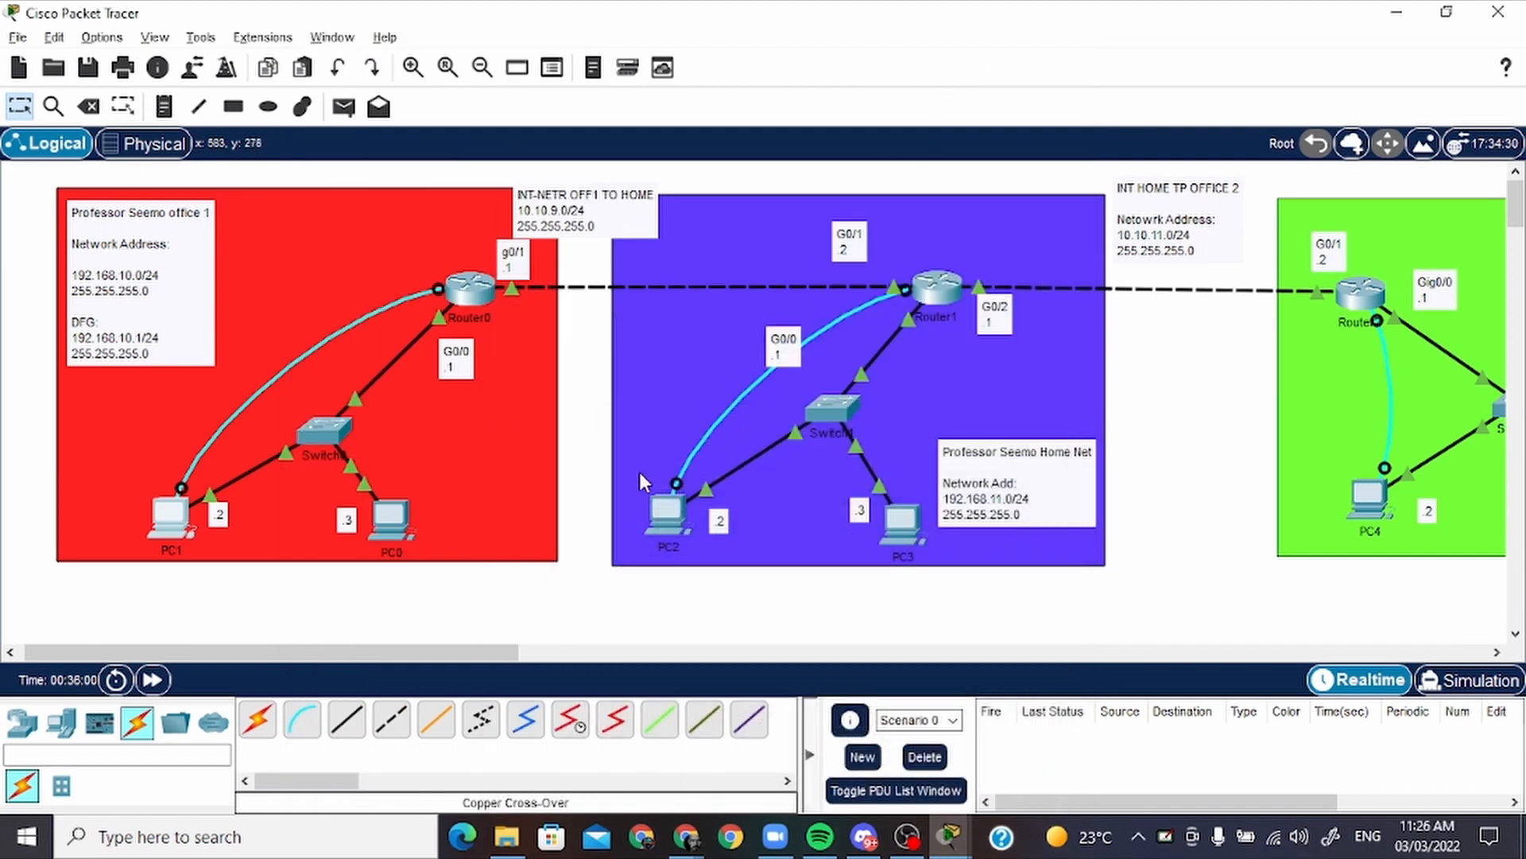
Open Router1's terminal on PC2 and leave global configuration with end
drag(495, 655, 580, 651)
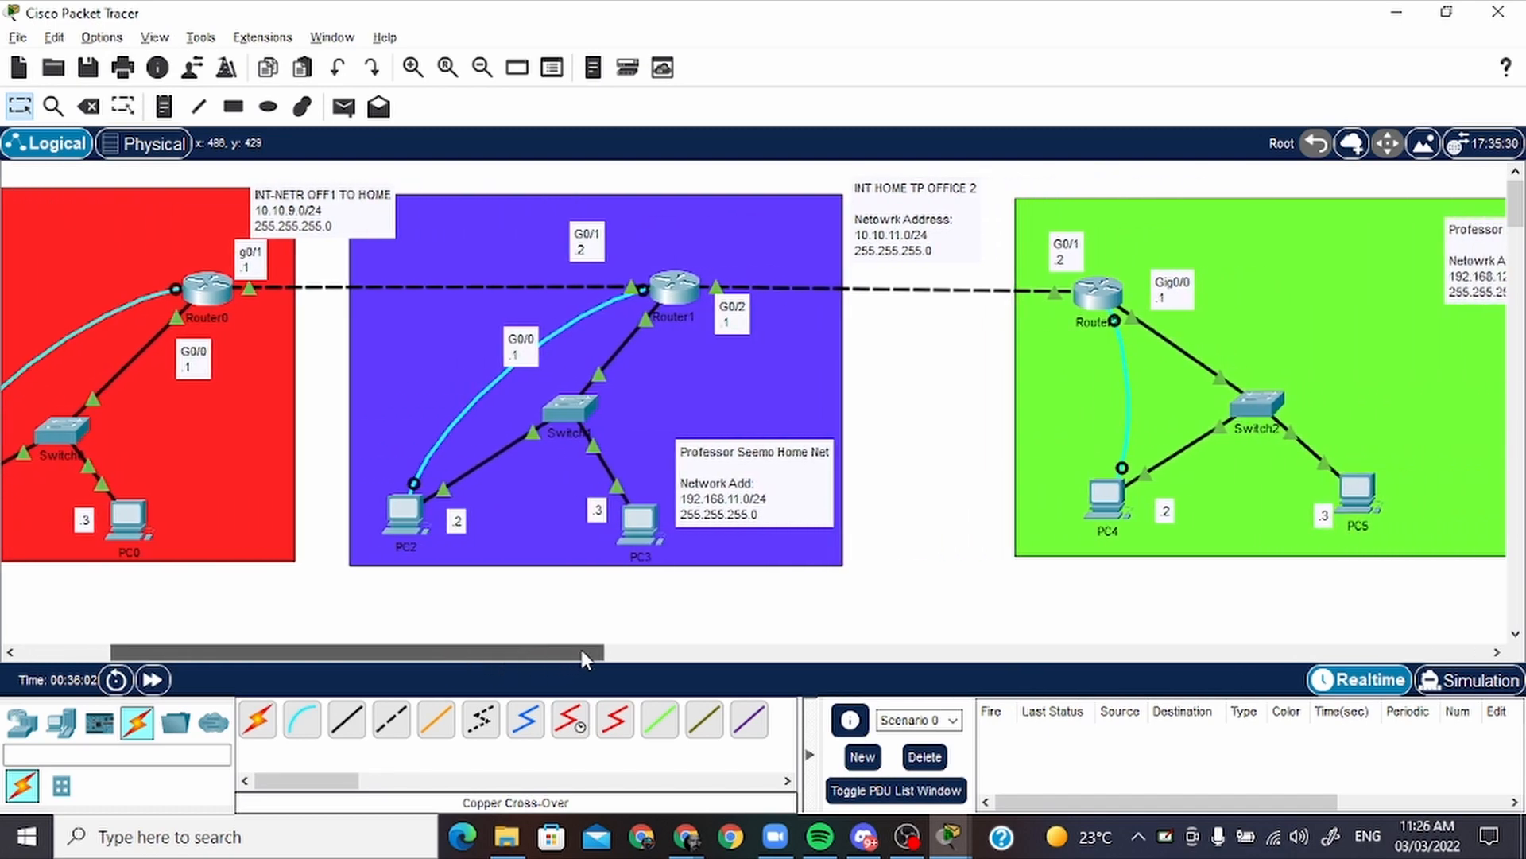
click(399, 515)
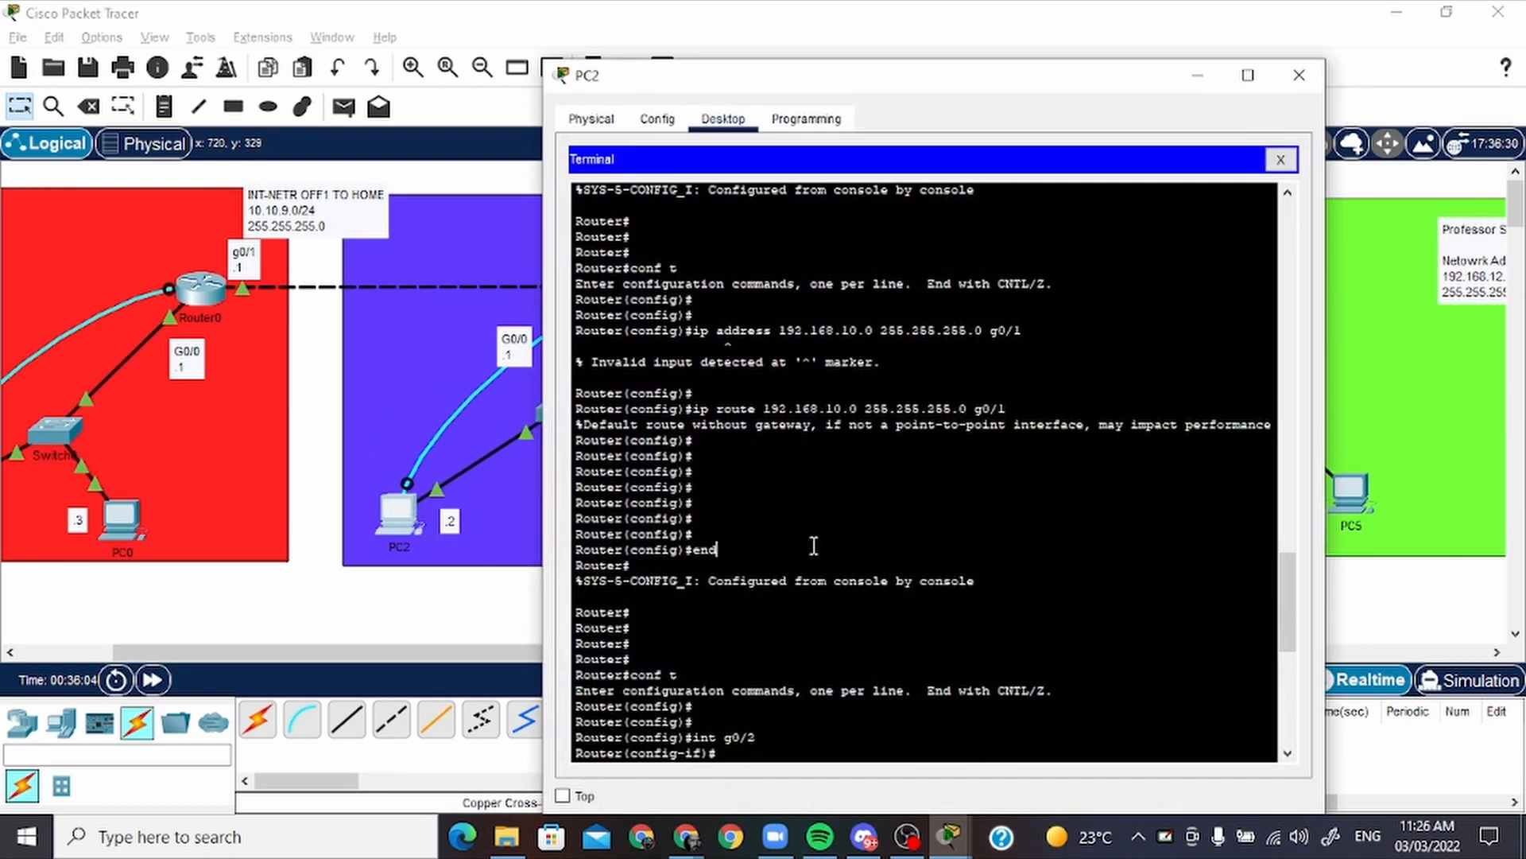
text(er(config)#e)
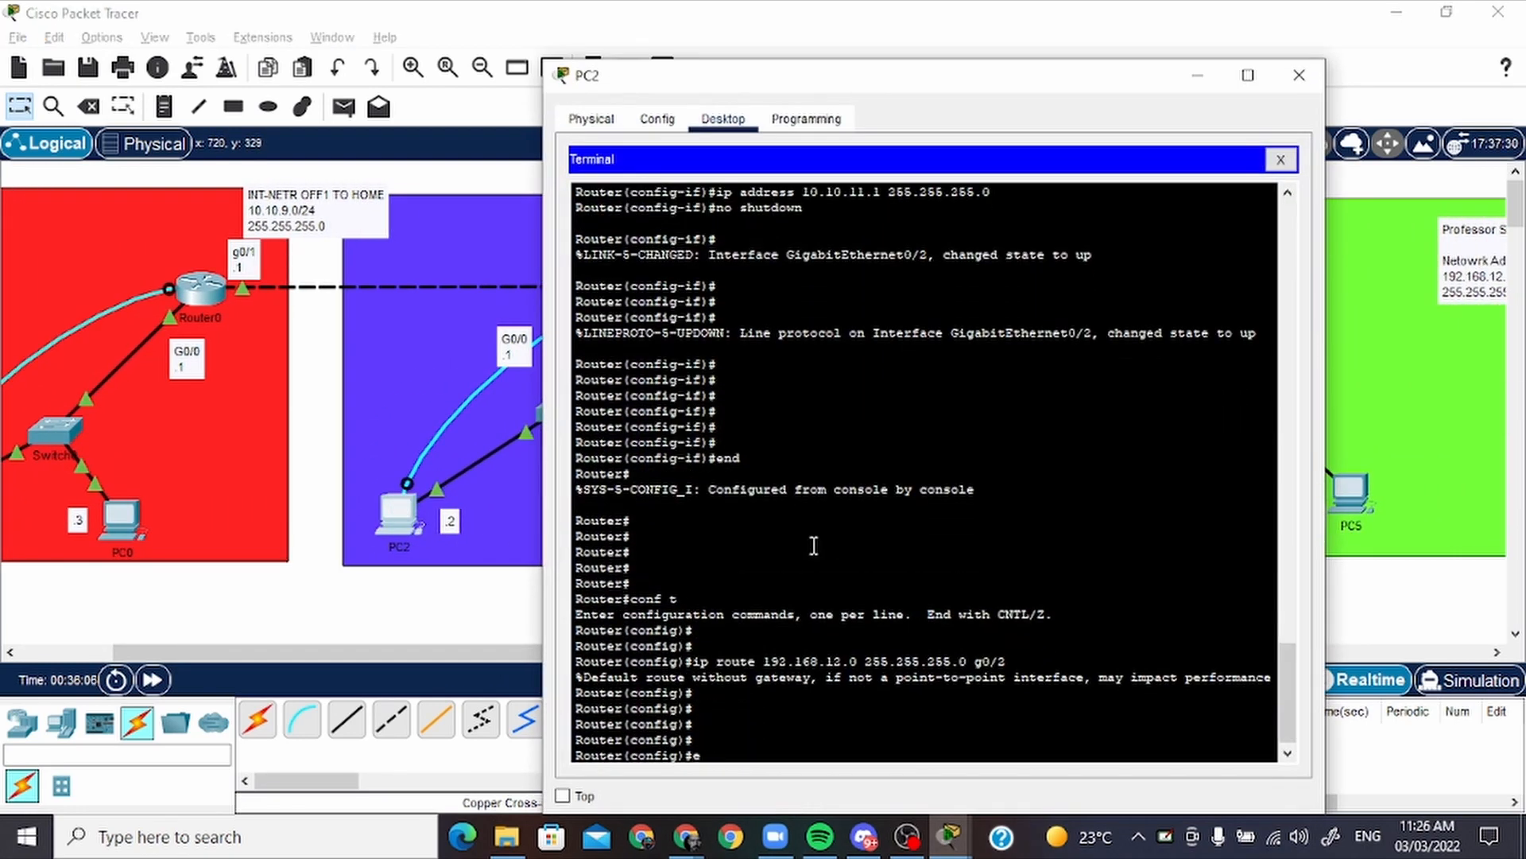
text(nd)
key(Return)
key(Return)
key(Return)
Display Router1's routing table with show ip route
text(show)
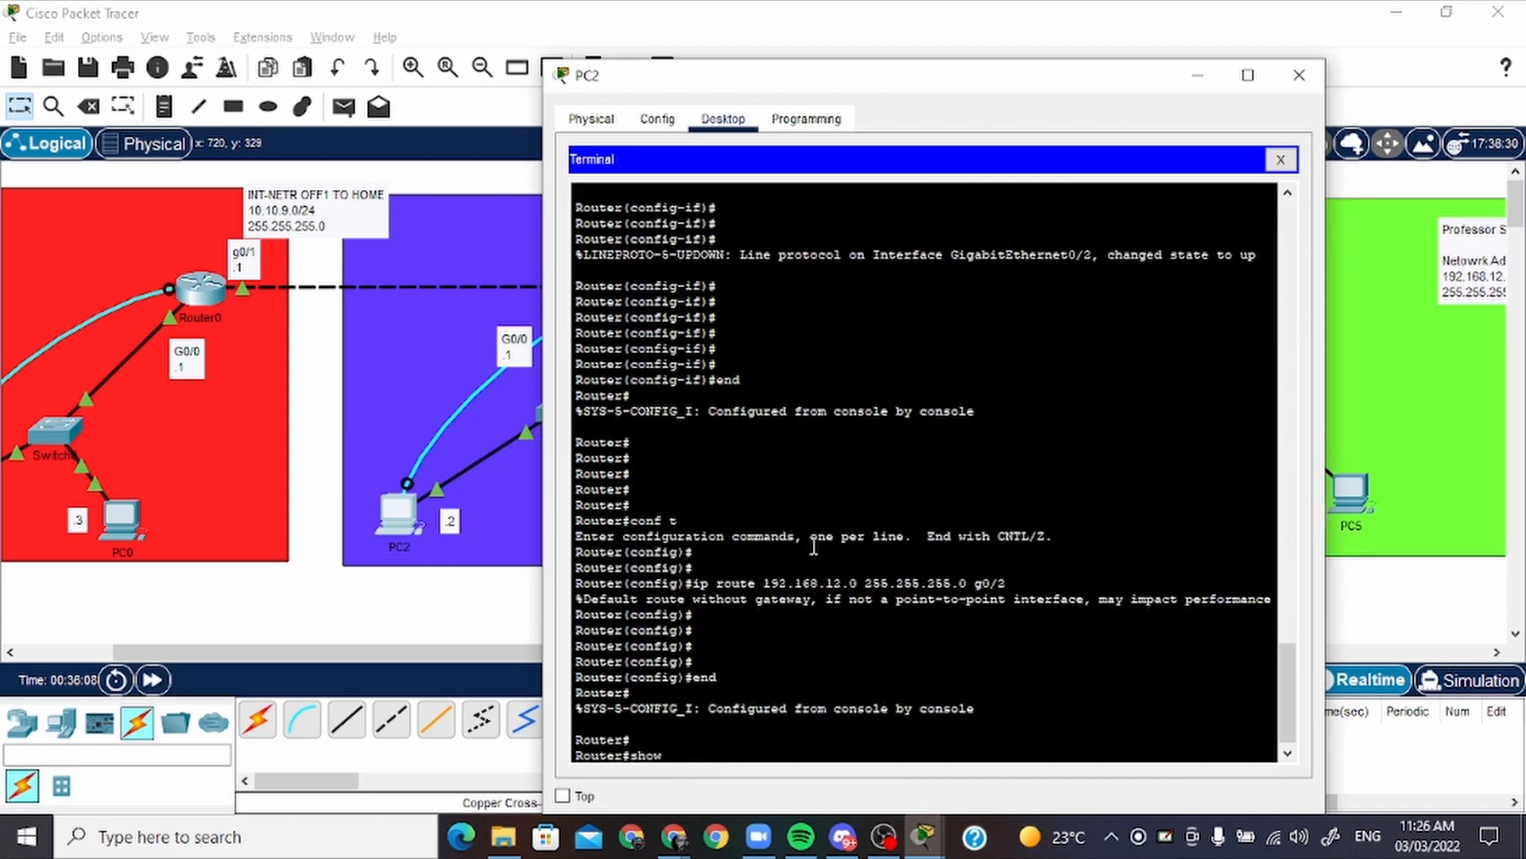
text( ip route)
key(Return)
key(Return)
key(Return)
key(Return)
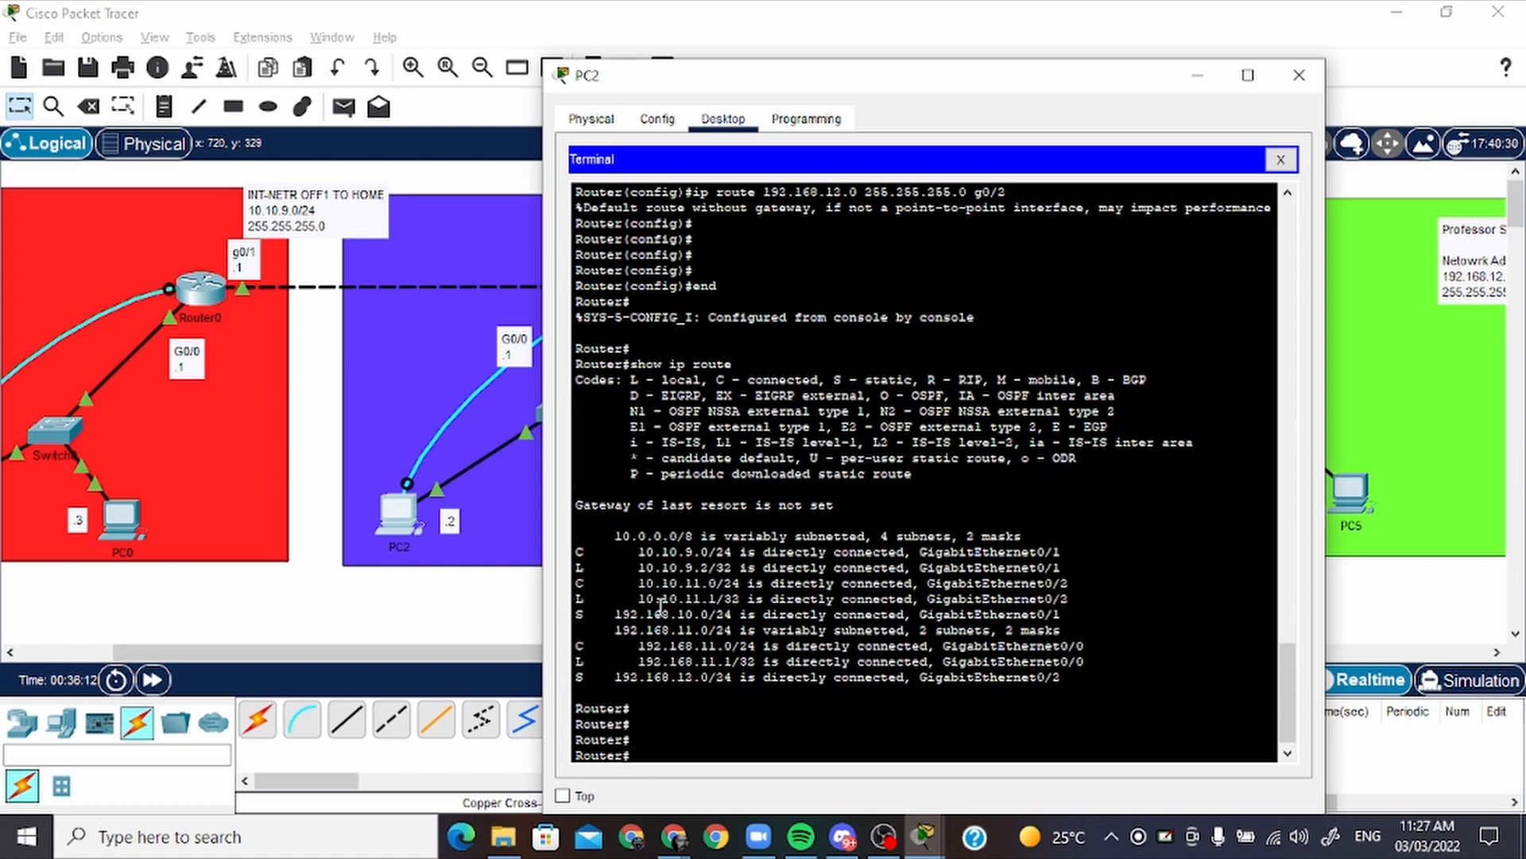
Examine the static route entries for 192.168.10.0/24 and 192.168.12.0/24 and their exit interfaces in Router1's routing table, and minimize PC2
drag(639, 614, 758, 611)
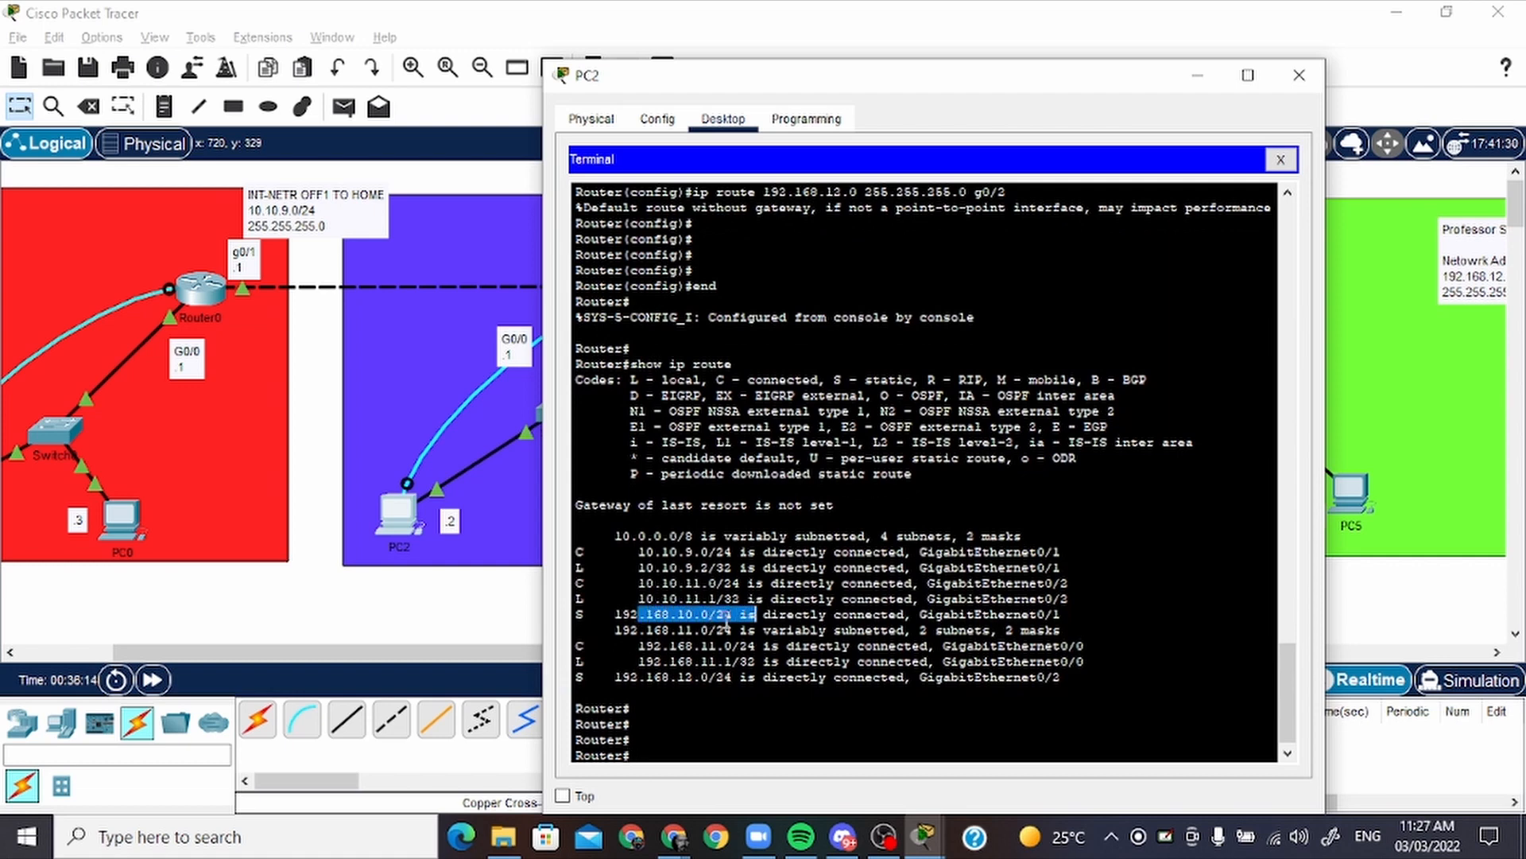
drag(1065, 613, 1023, 621)
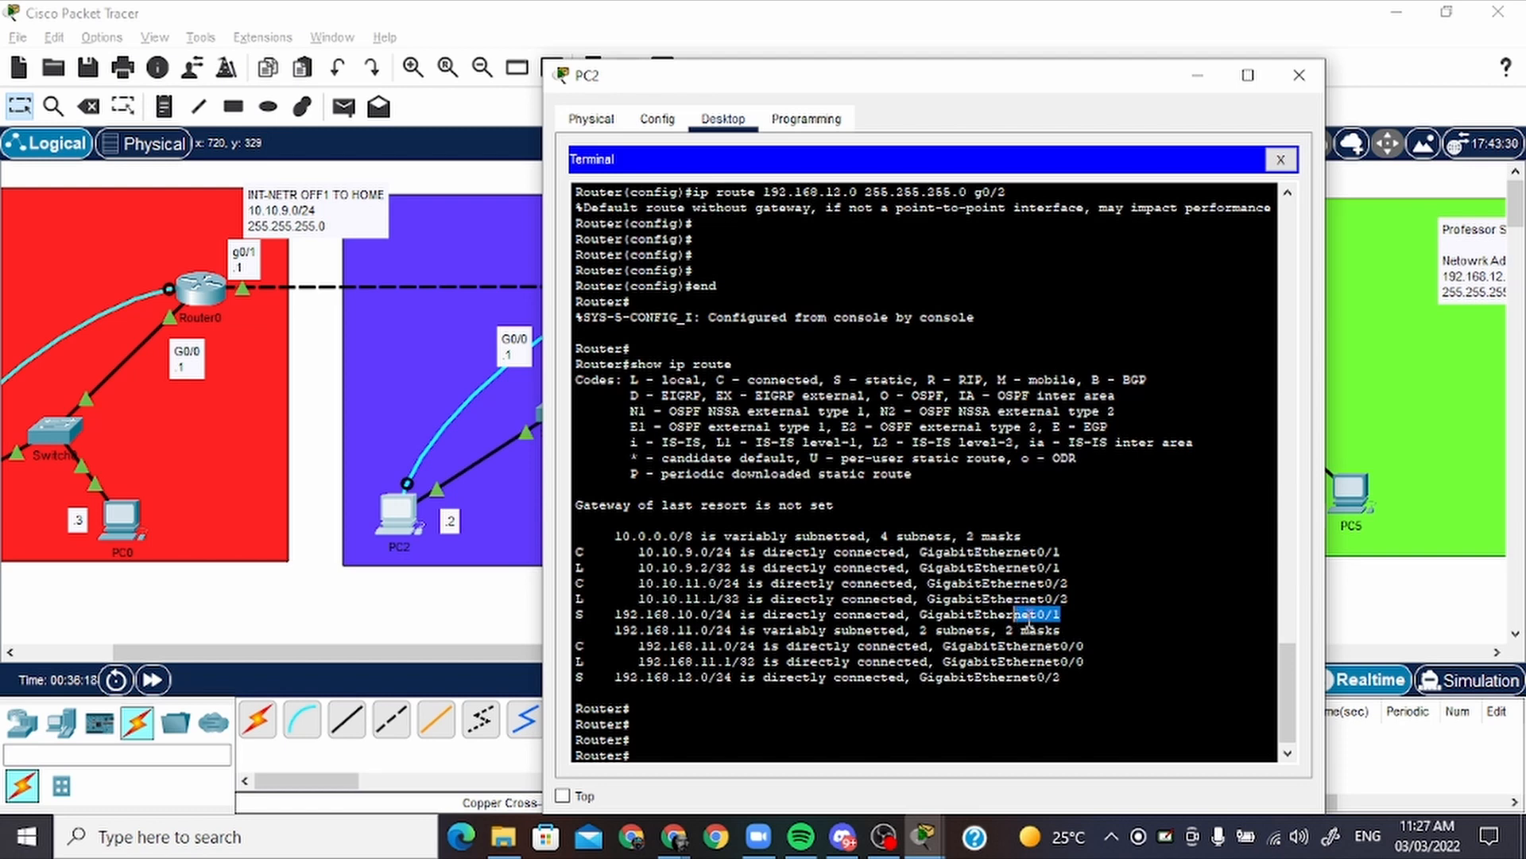
drag(669, 680, 736, 683)
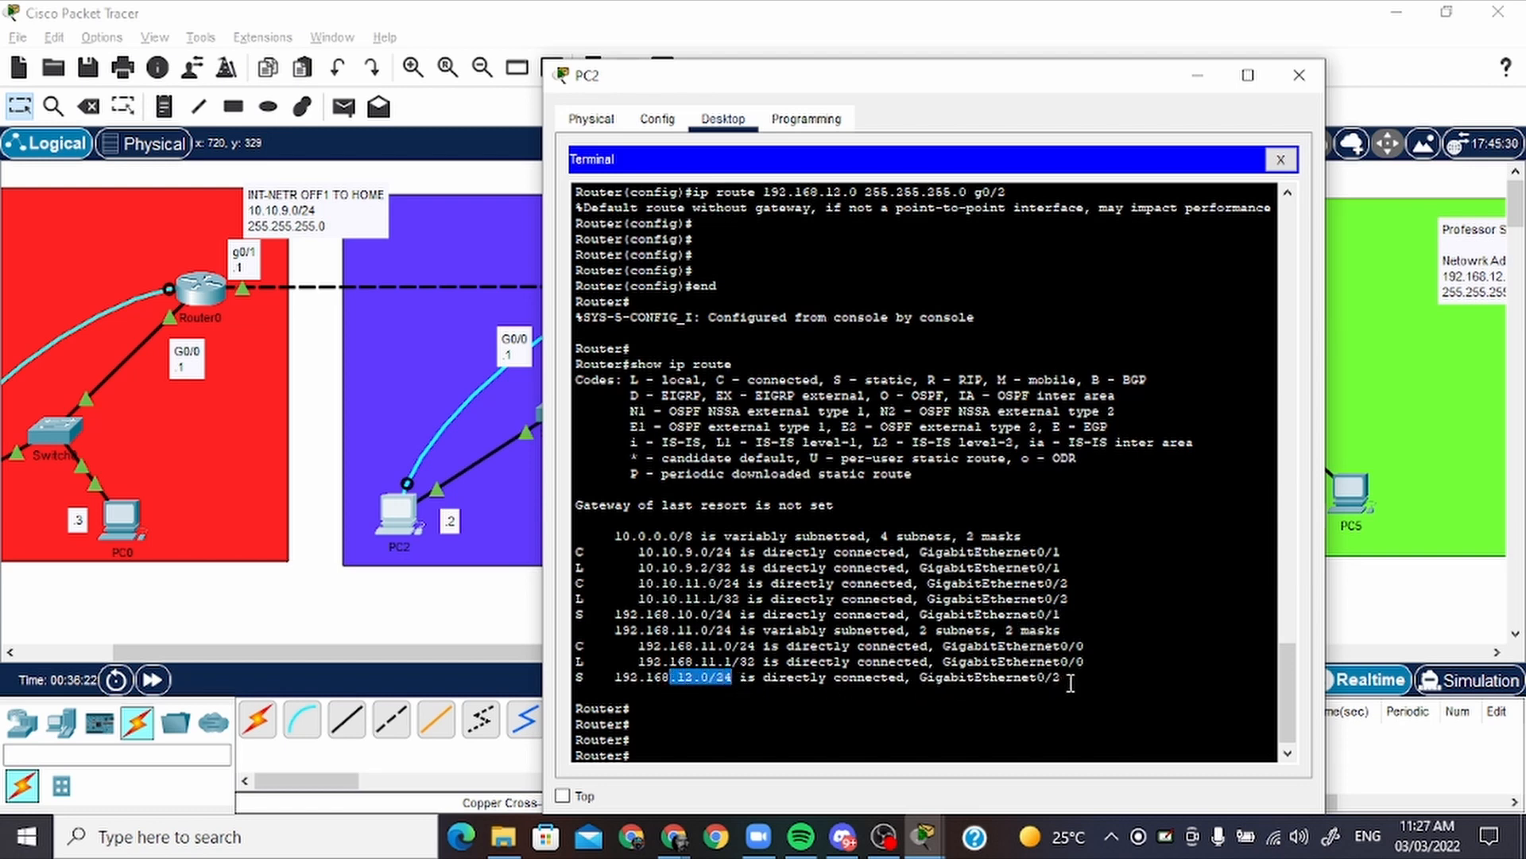
drag(1070, 682, 908, 676)
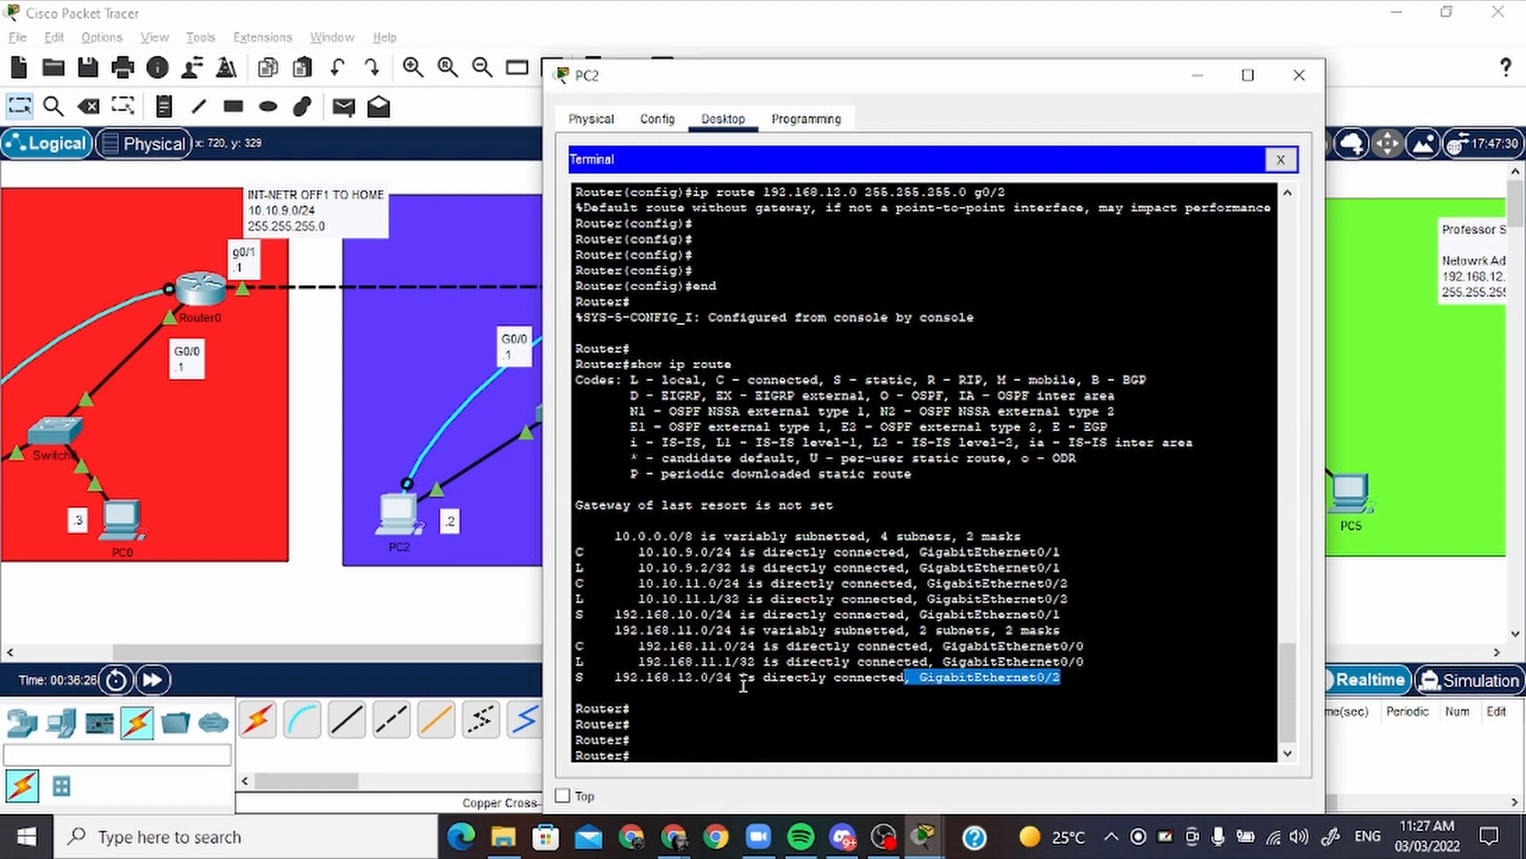
drag(741, 680, 623, 682)
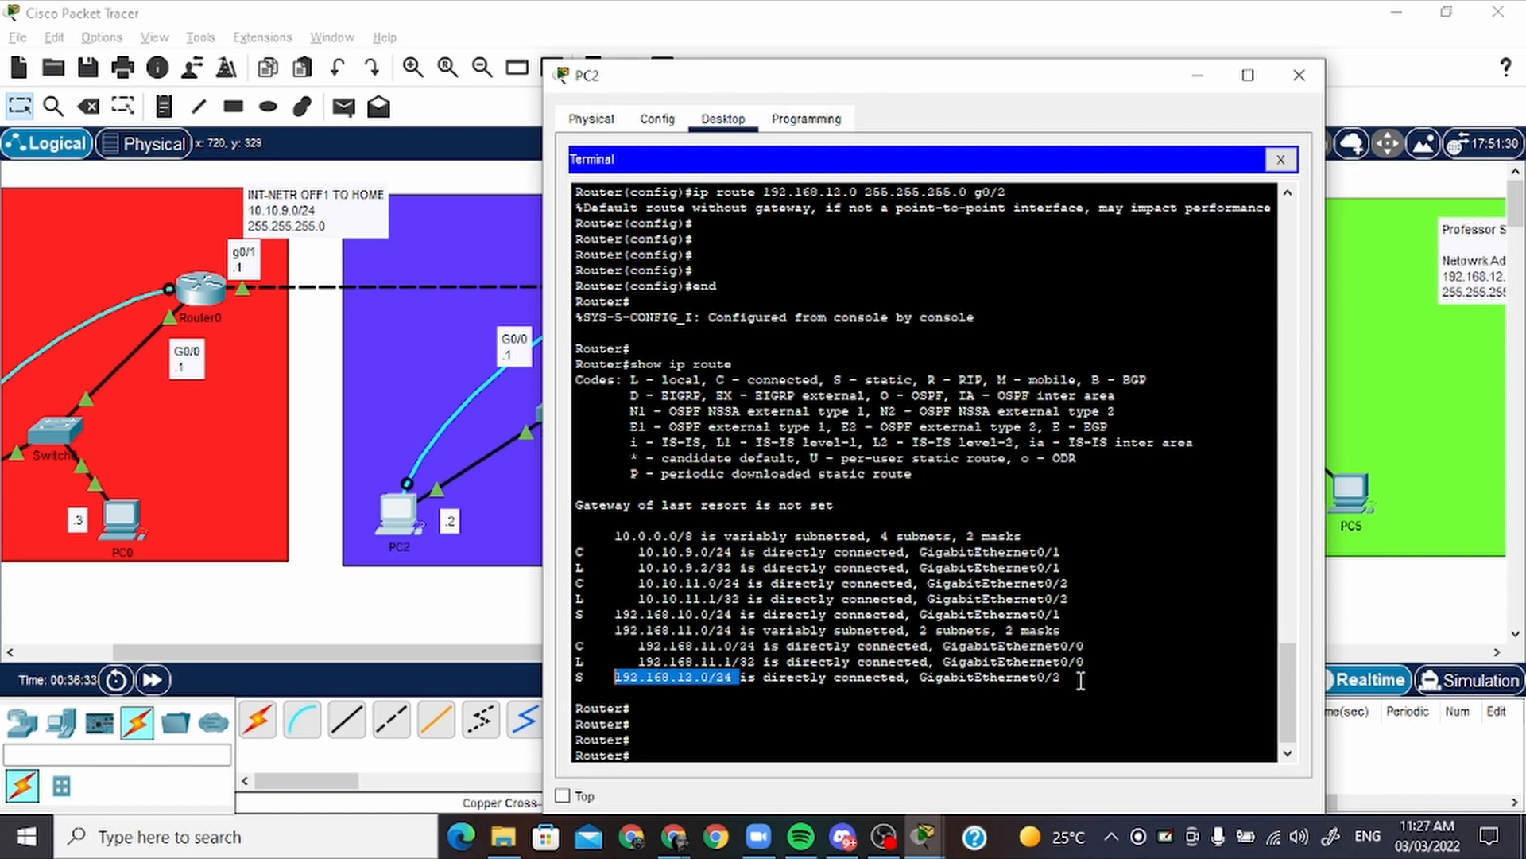
drag(1072, 682, 943, 667)
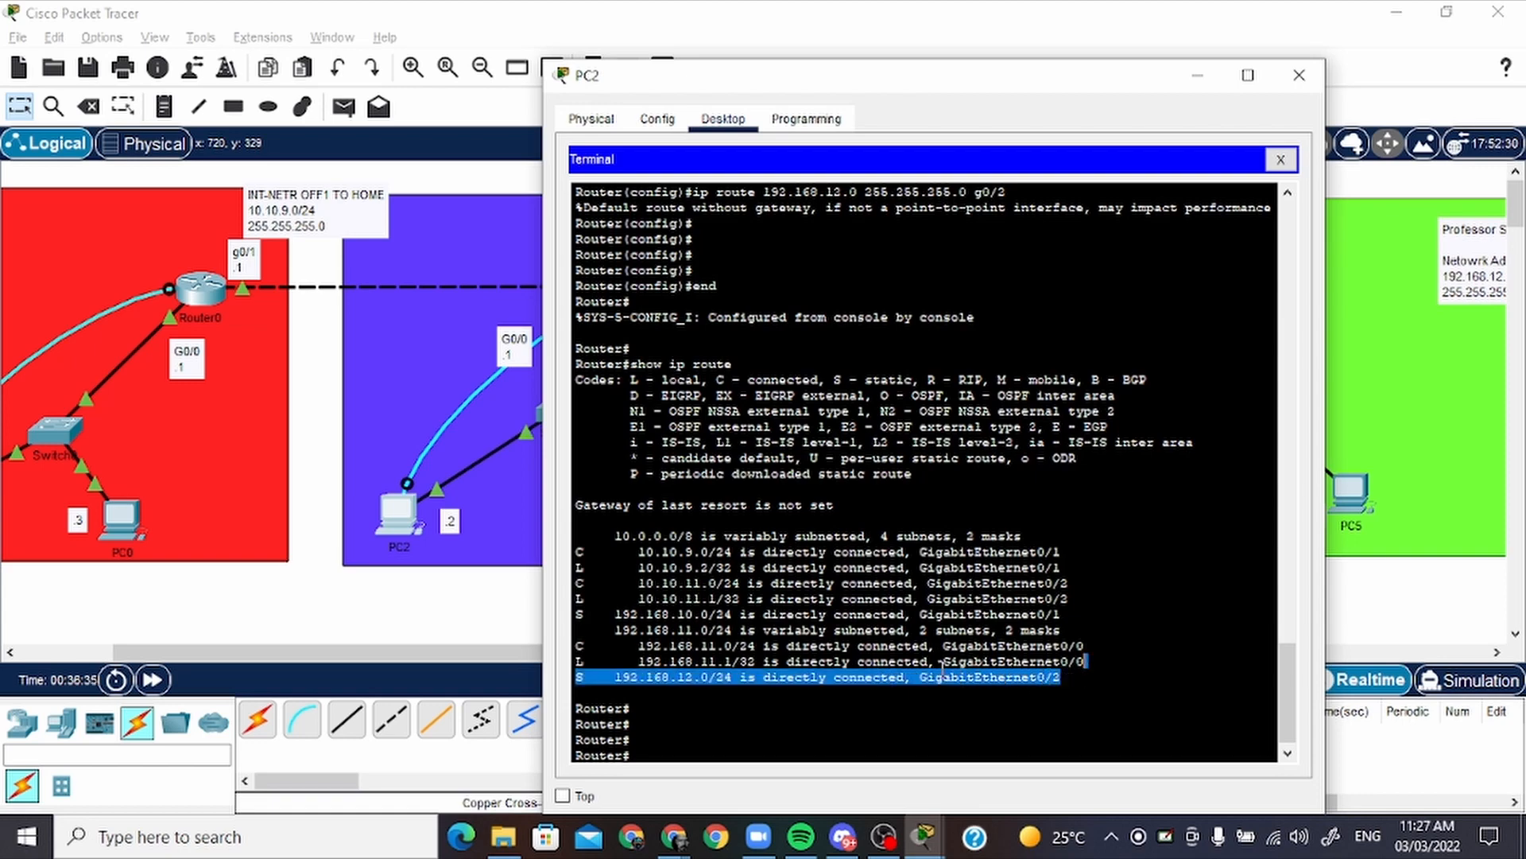
click(1198, 74)
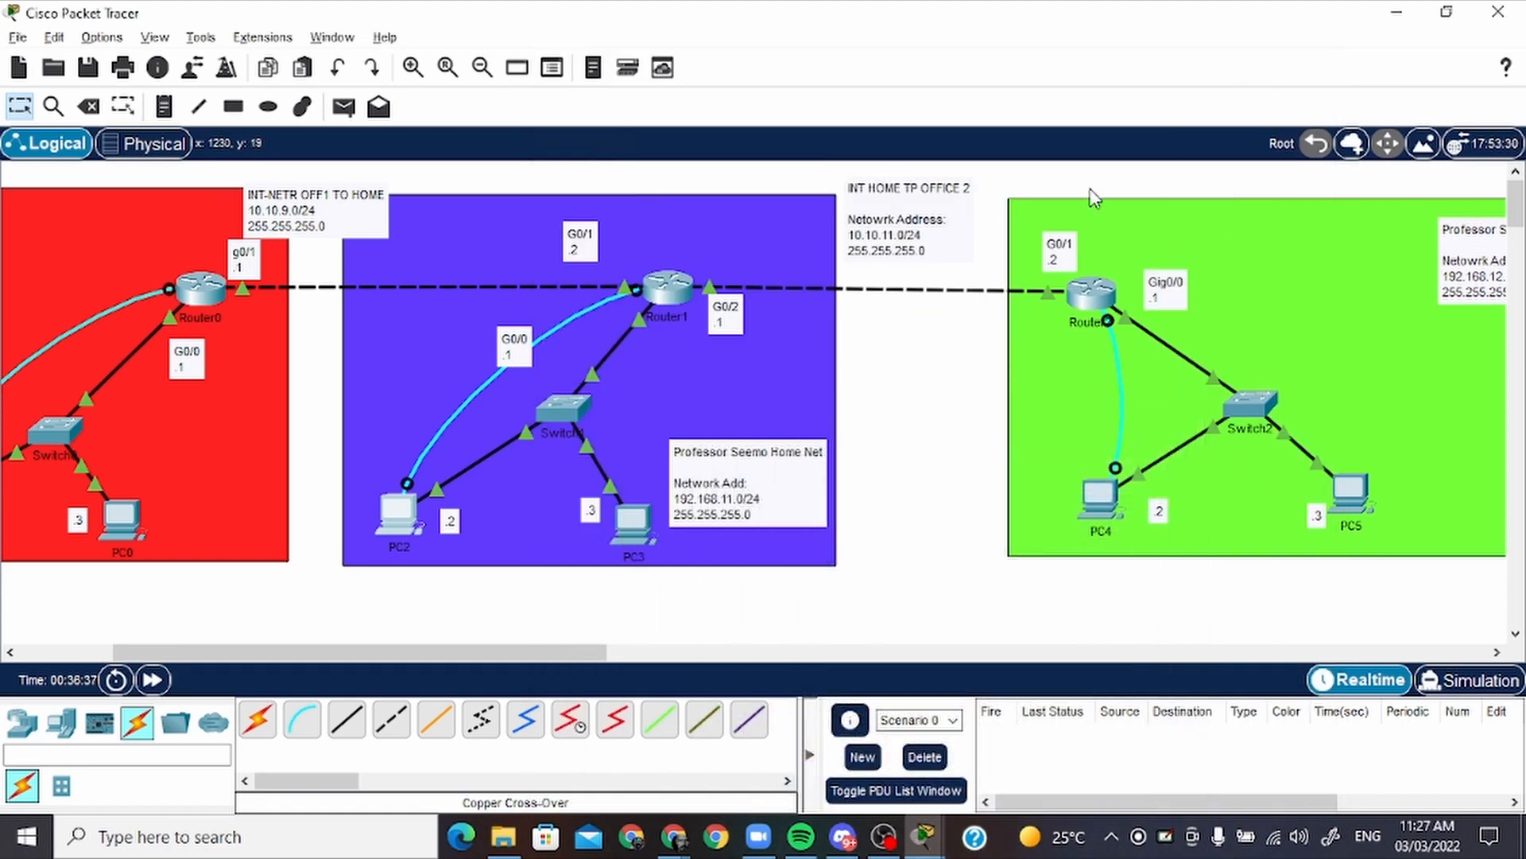
Test home-to-office 2 connectivity by sending a simple PDU from PC3 to Router2
drag(590, 653, 673, 664)
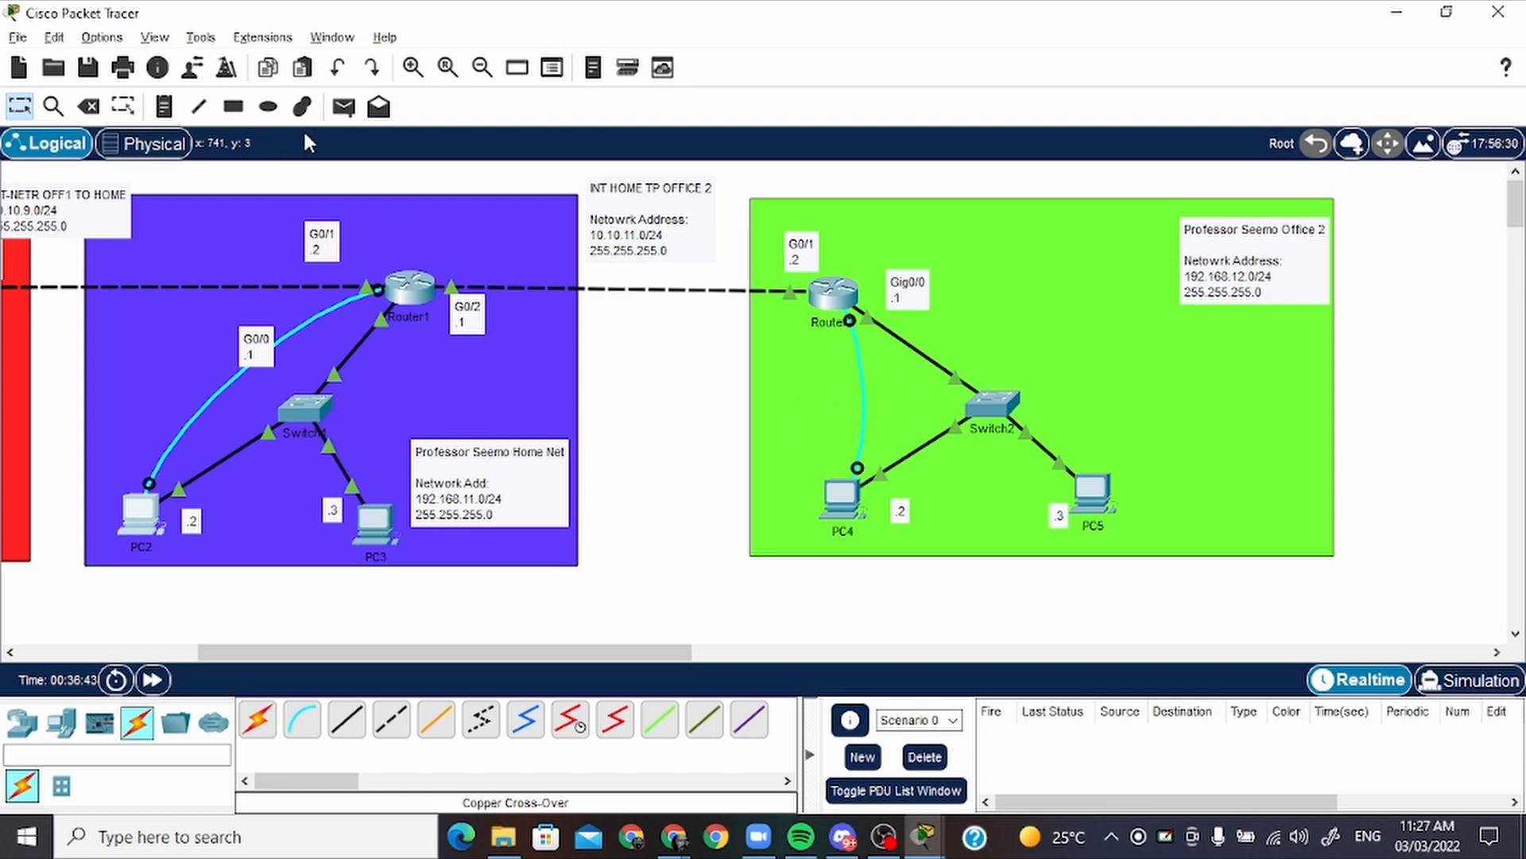
click(346, 107)
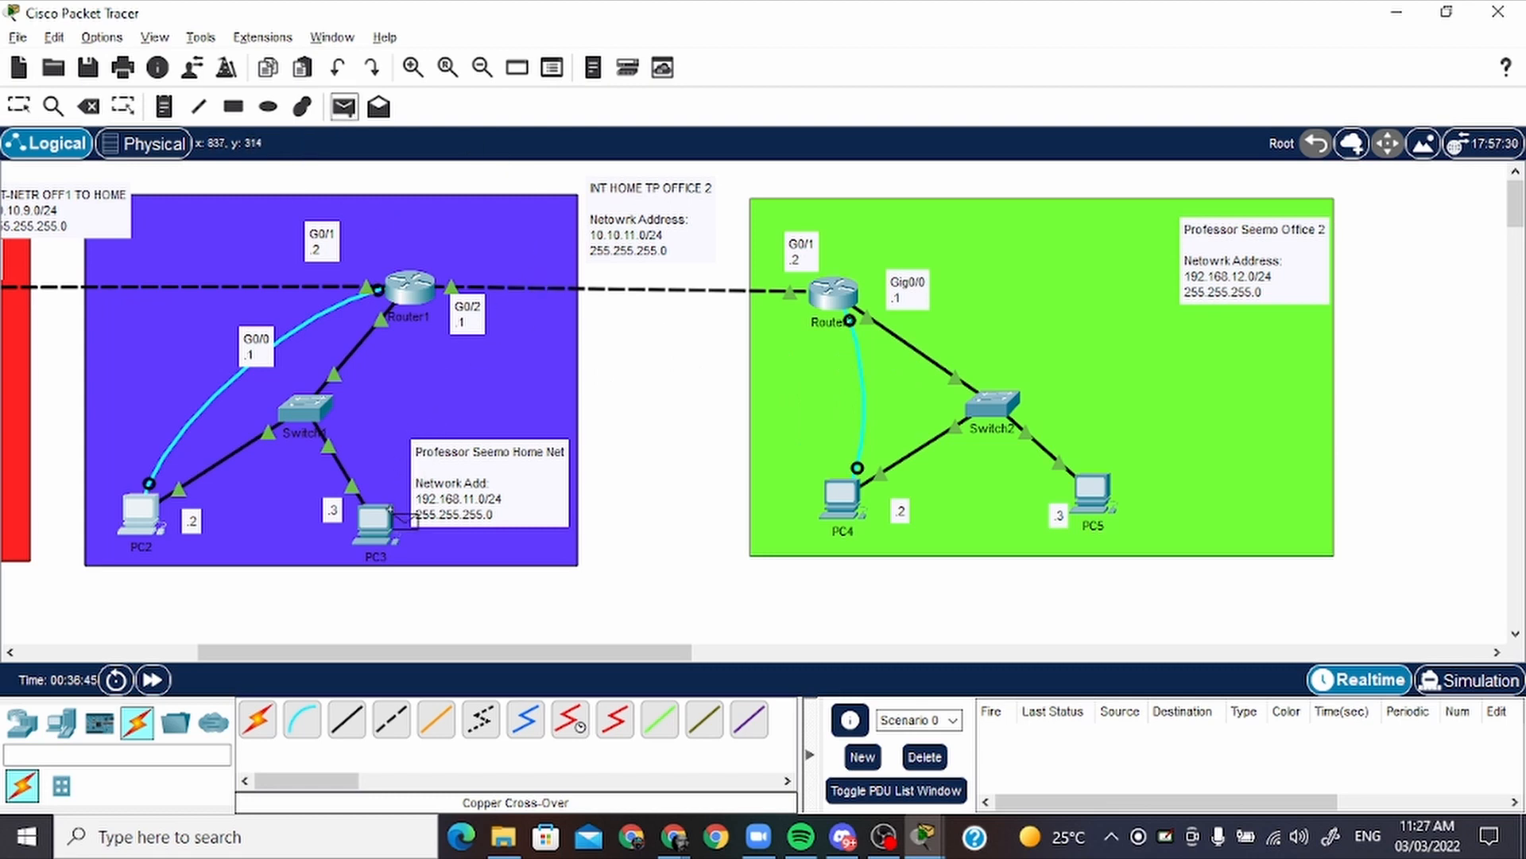
click(373, 525)
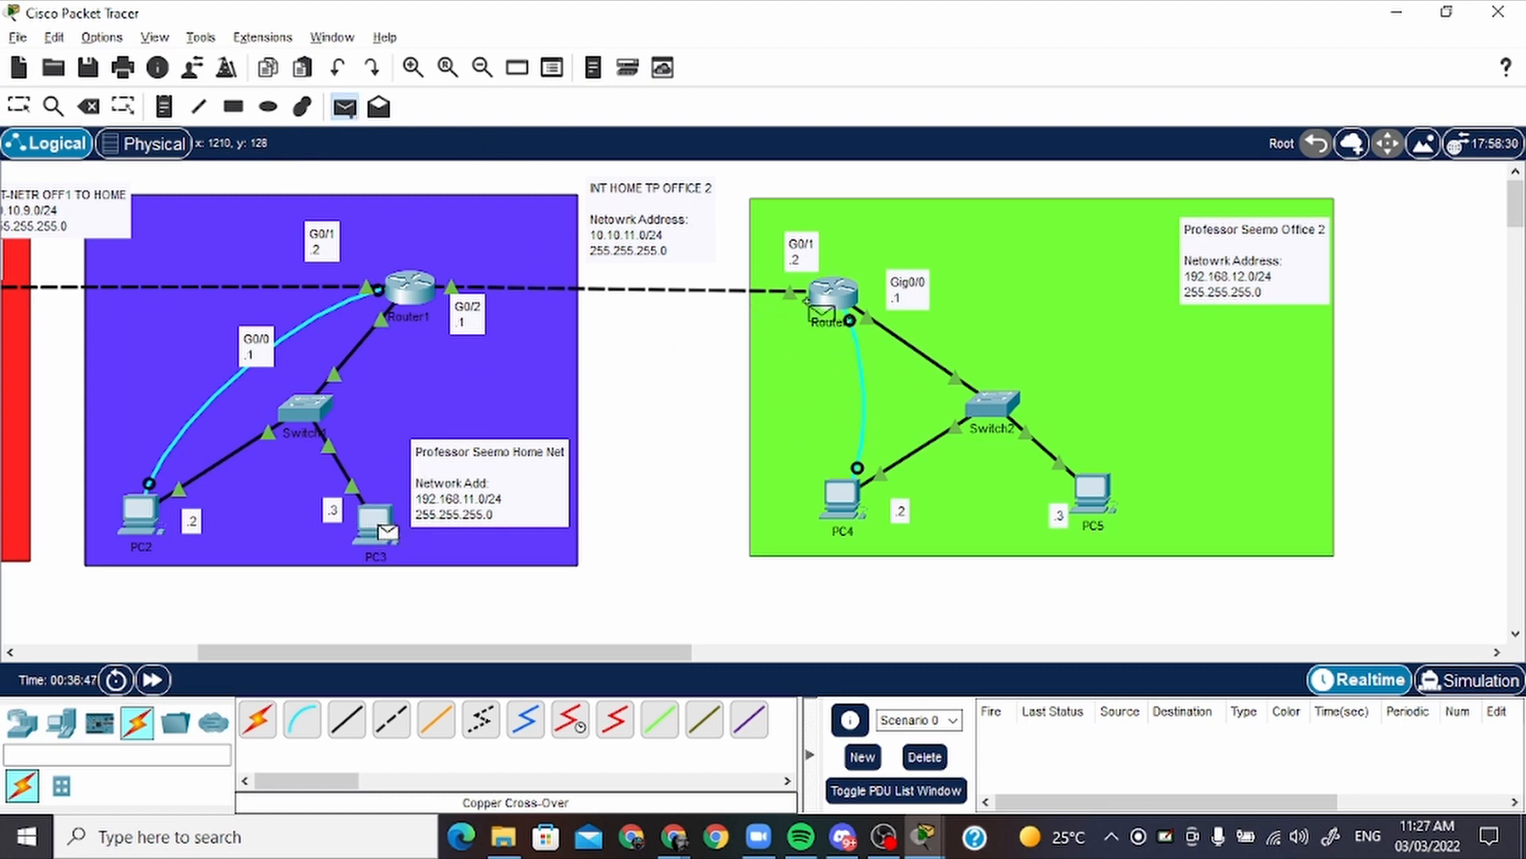
click(835, 296)
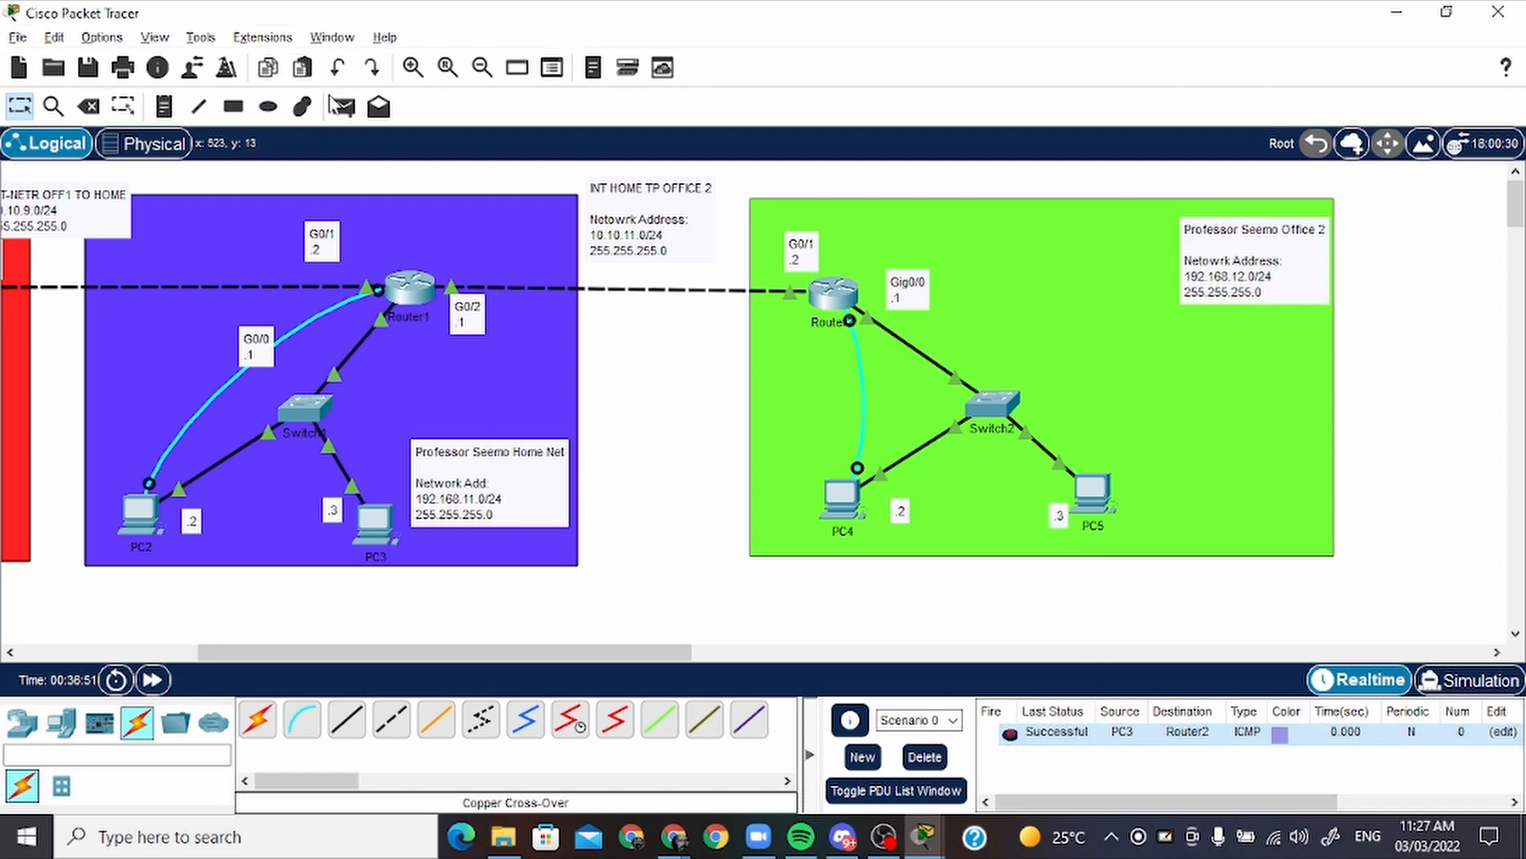
Send a simple PDU from PC4 to Router1, fire it again, and delete the scenario's test PDUs
click(343, 106)
click(843, 496)
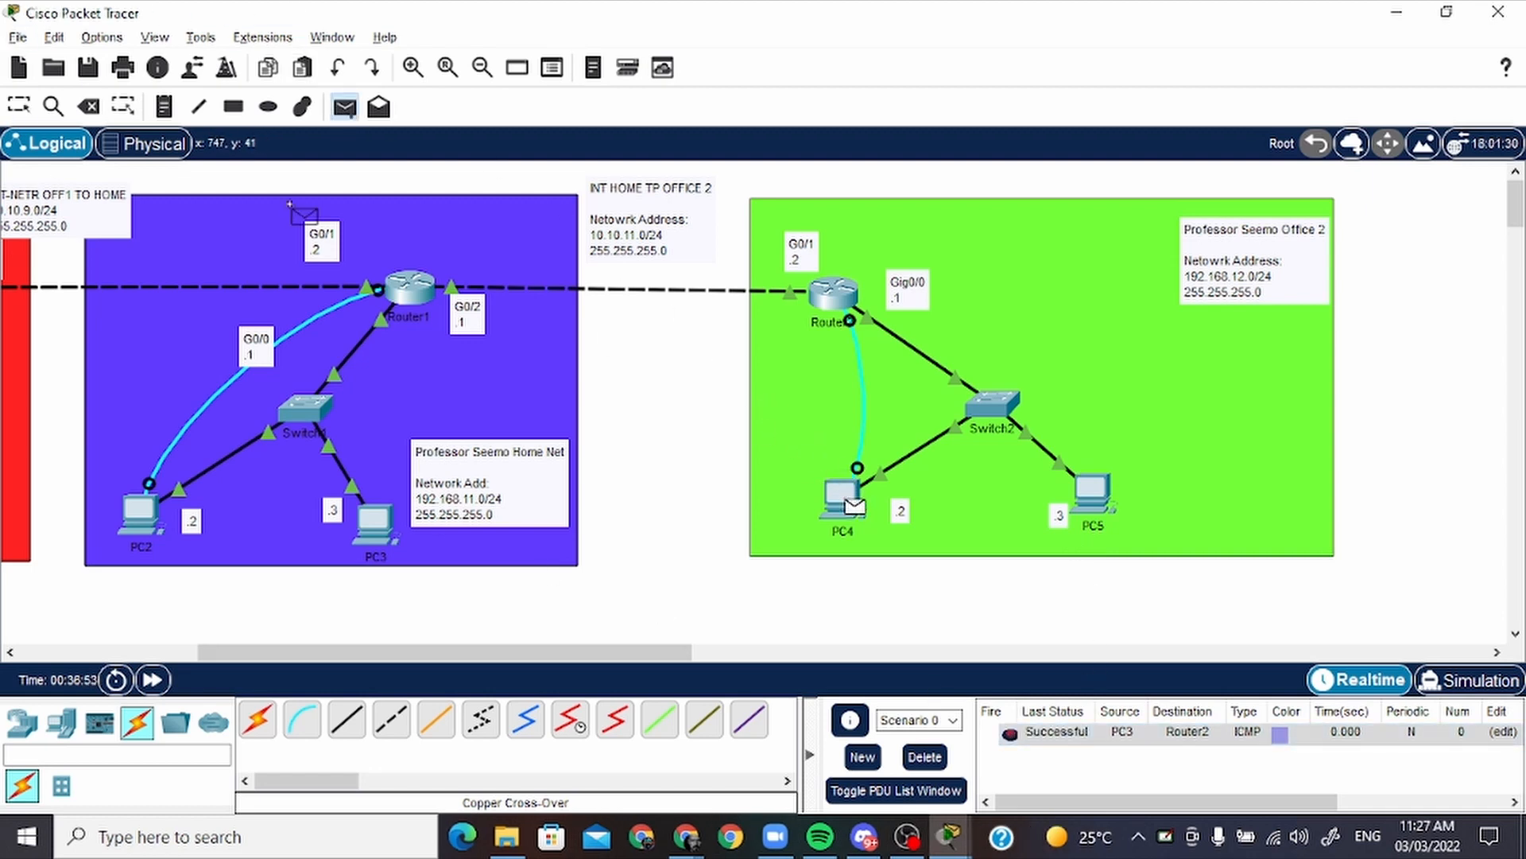
click(409, 284)
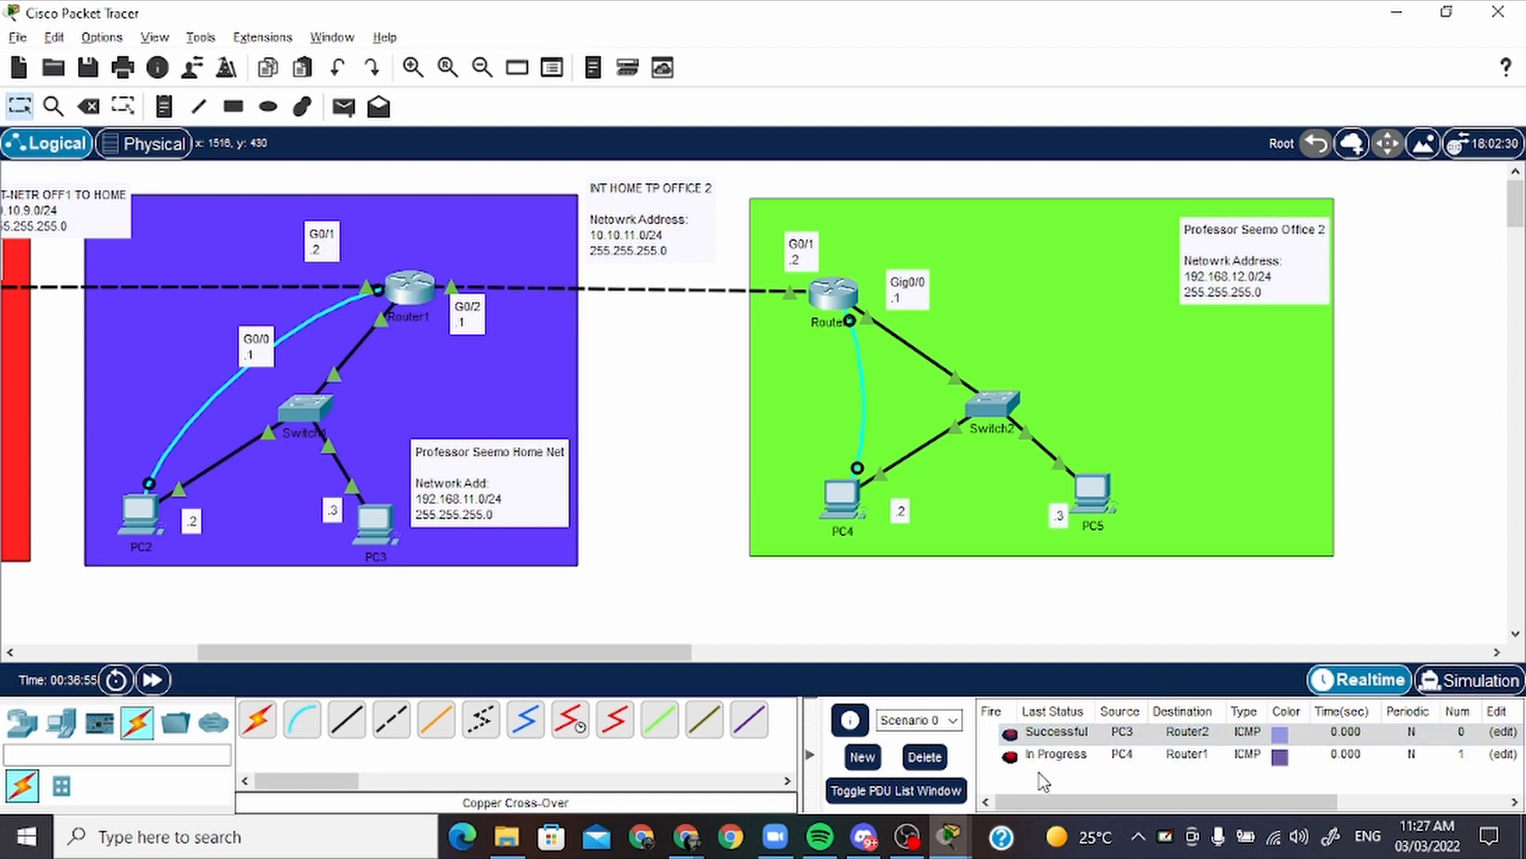
double_click(1010, 760)
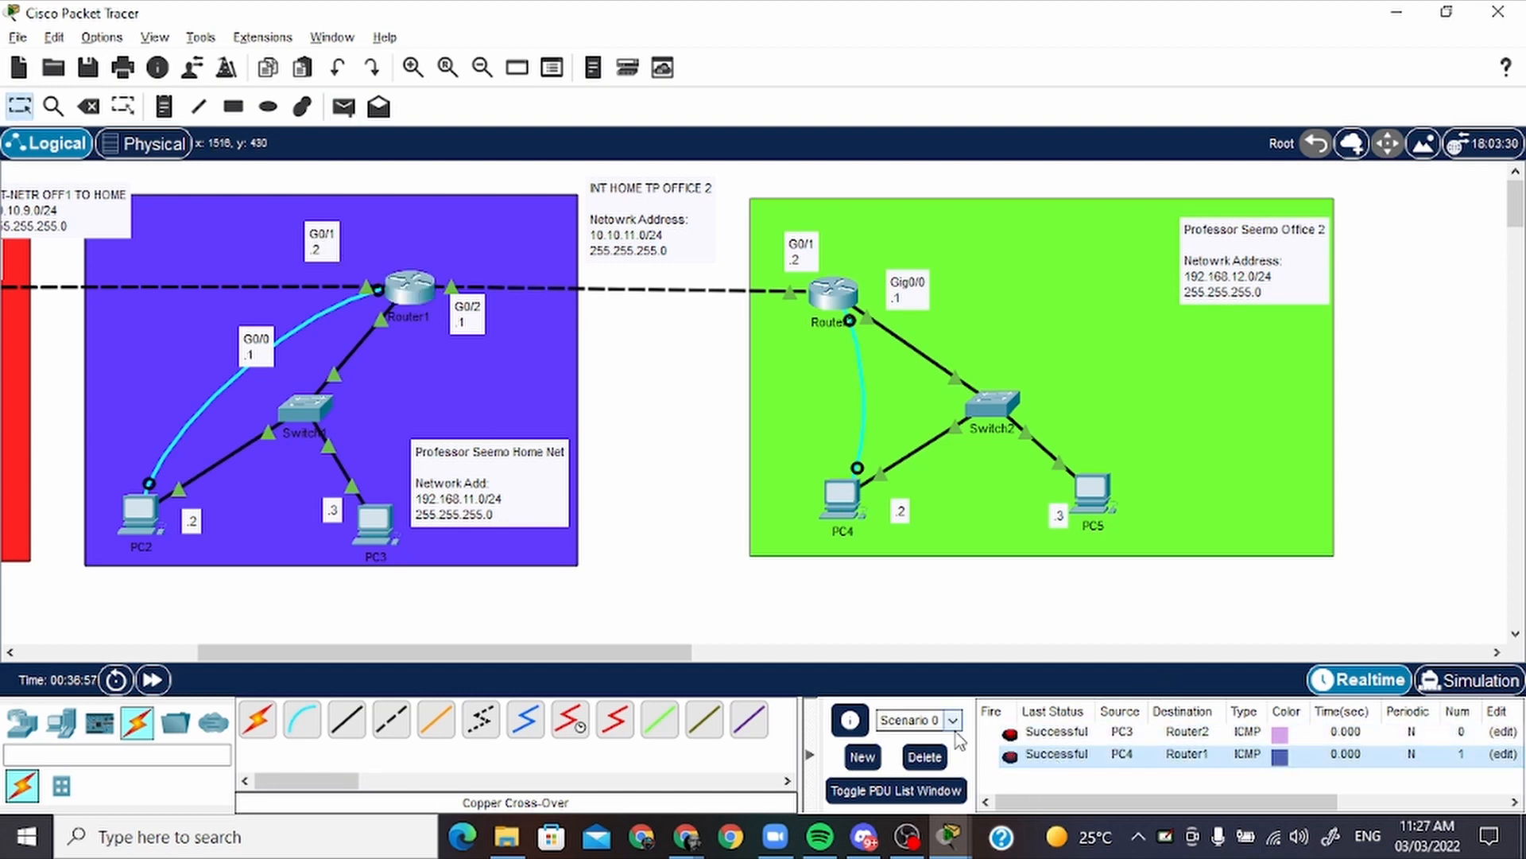
click(925, 756)
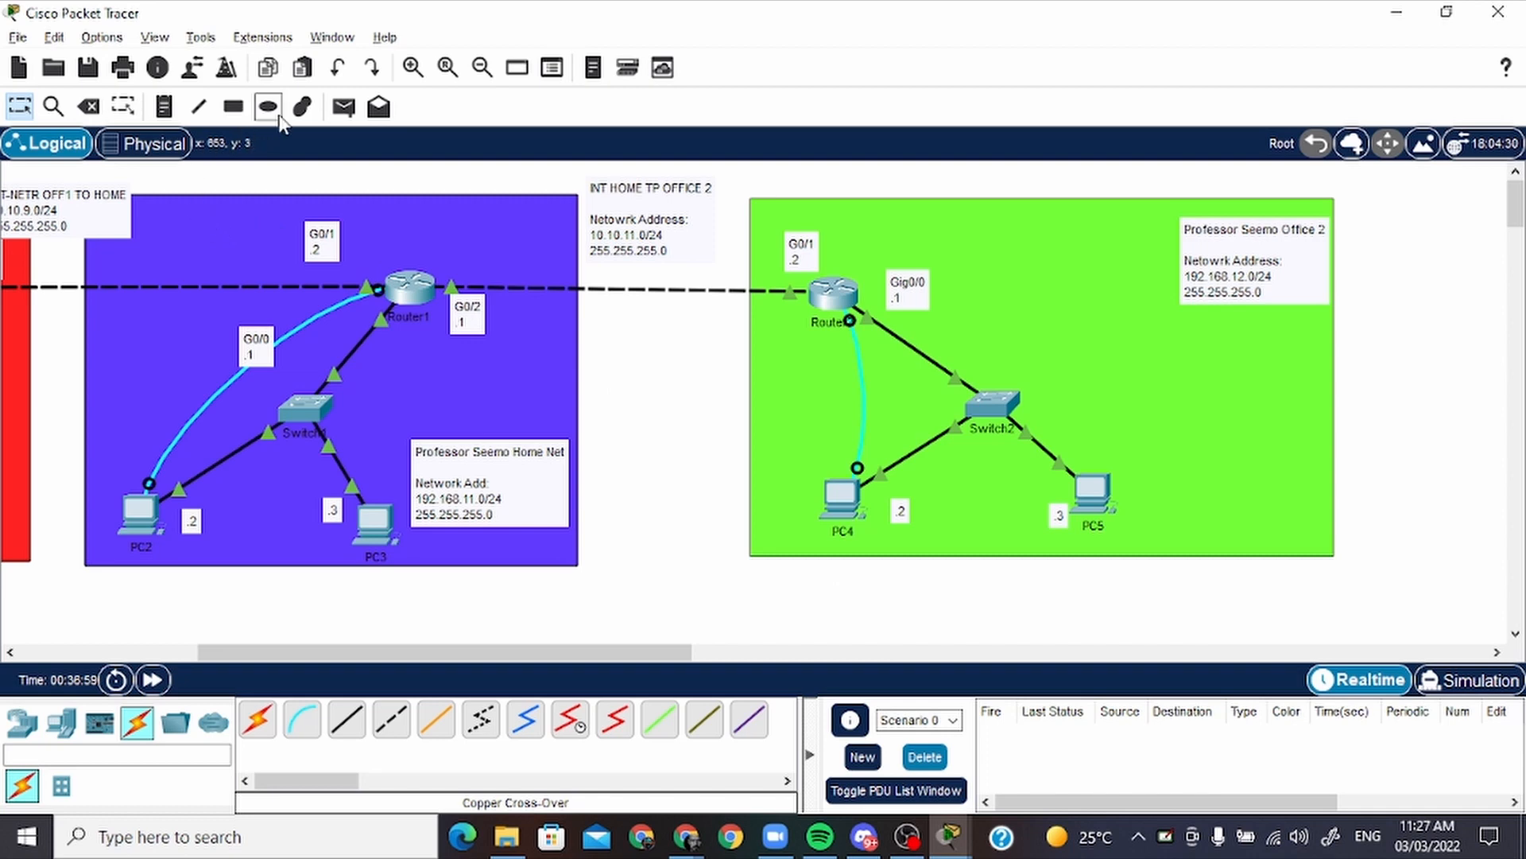
Test connectivity between the home and office 2 PCs with simple PDUs from PC3 to PC4 and from PC4 to PC3
click(344, 106)
click(373, 525)
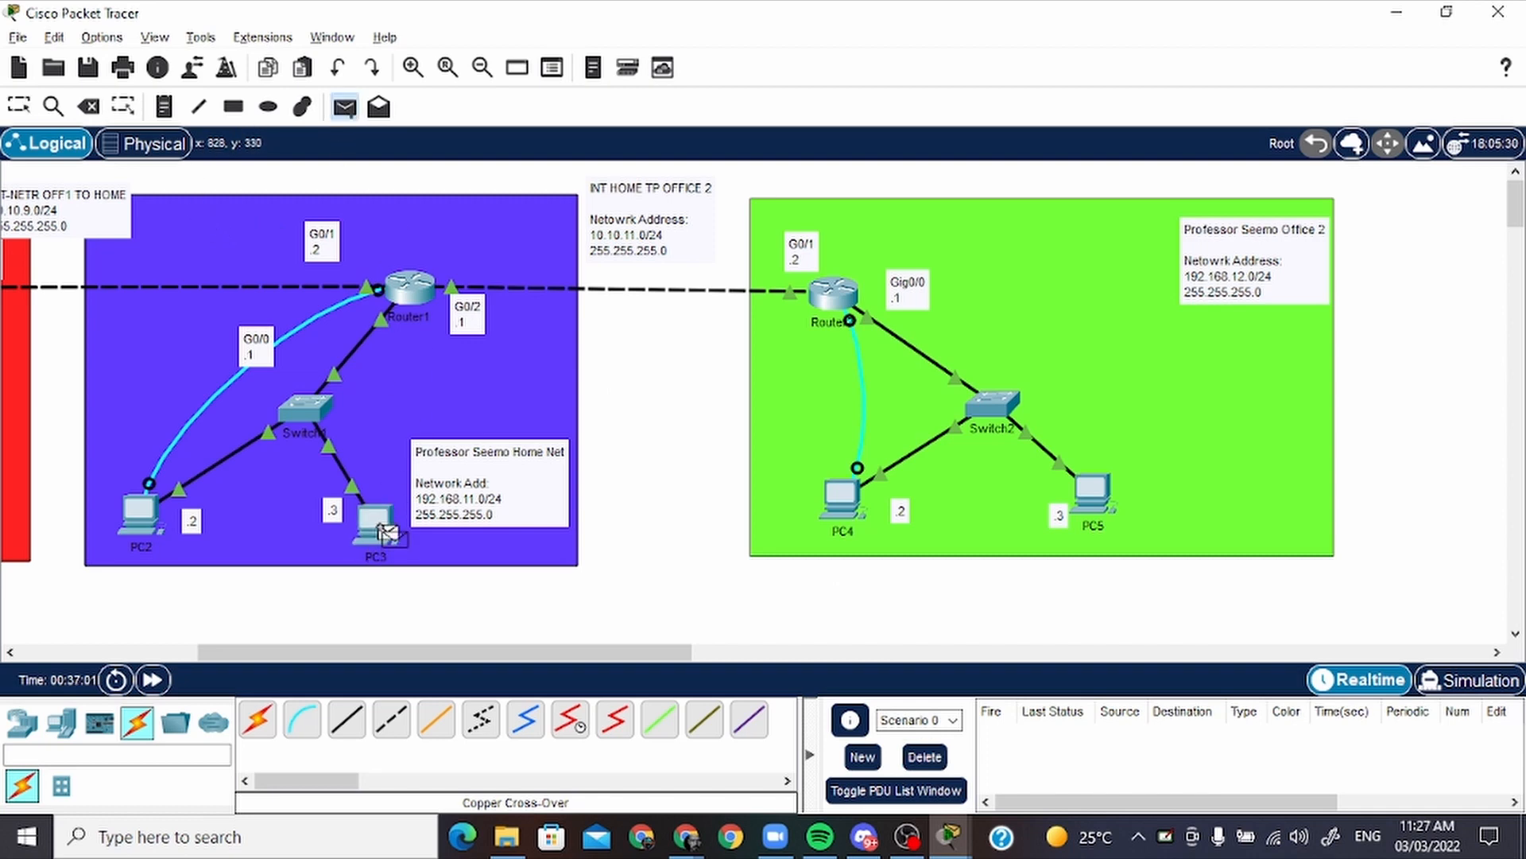
click(855, 501)
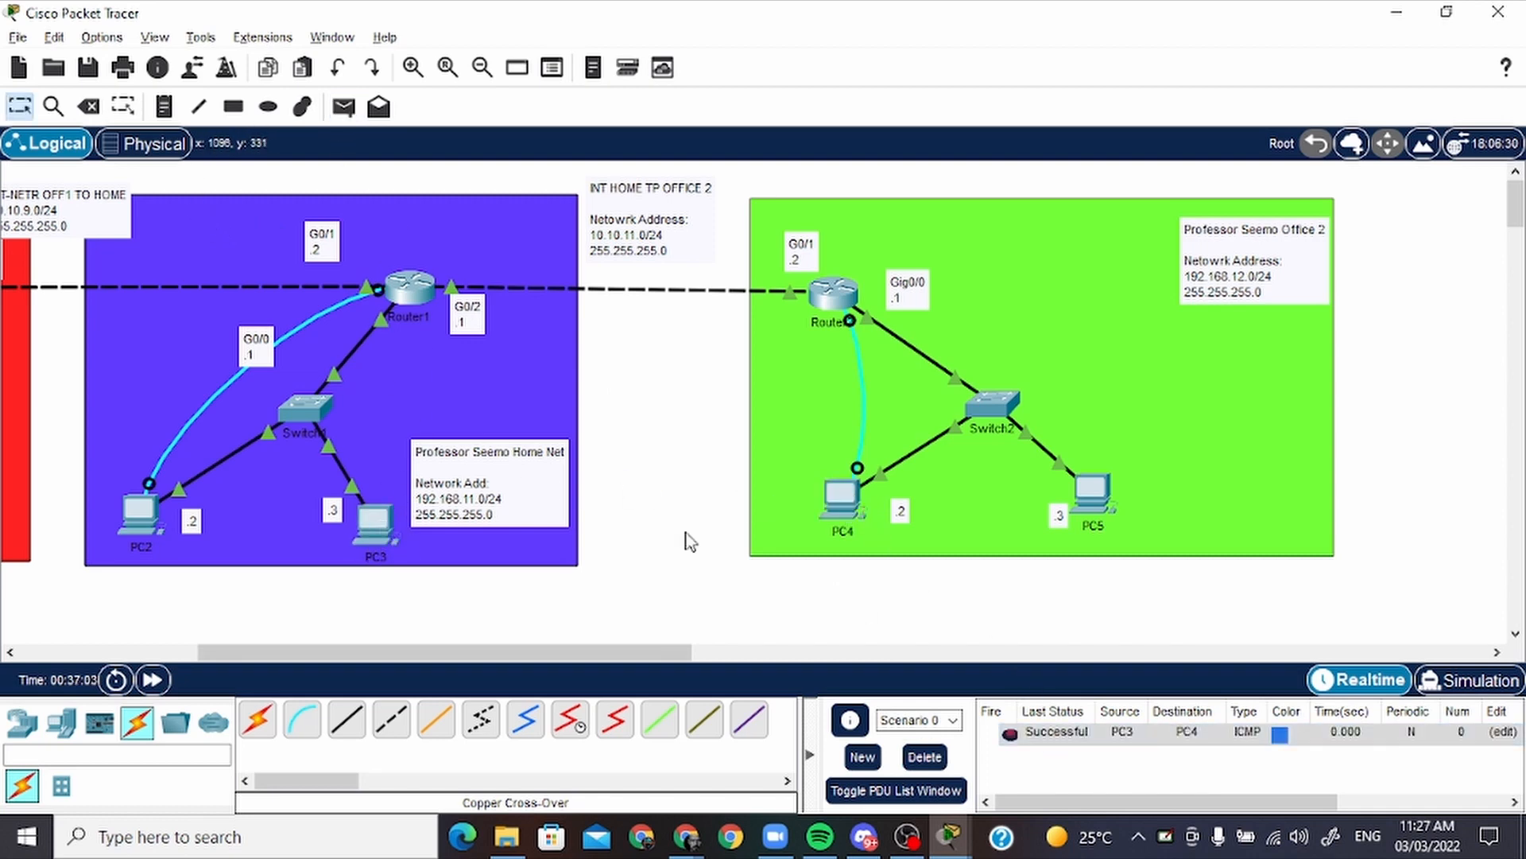
click(339, 116)
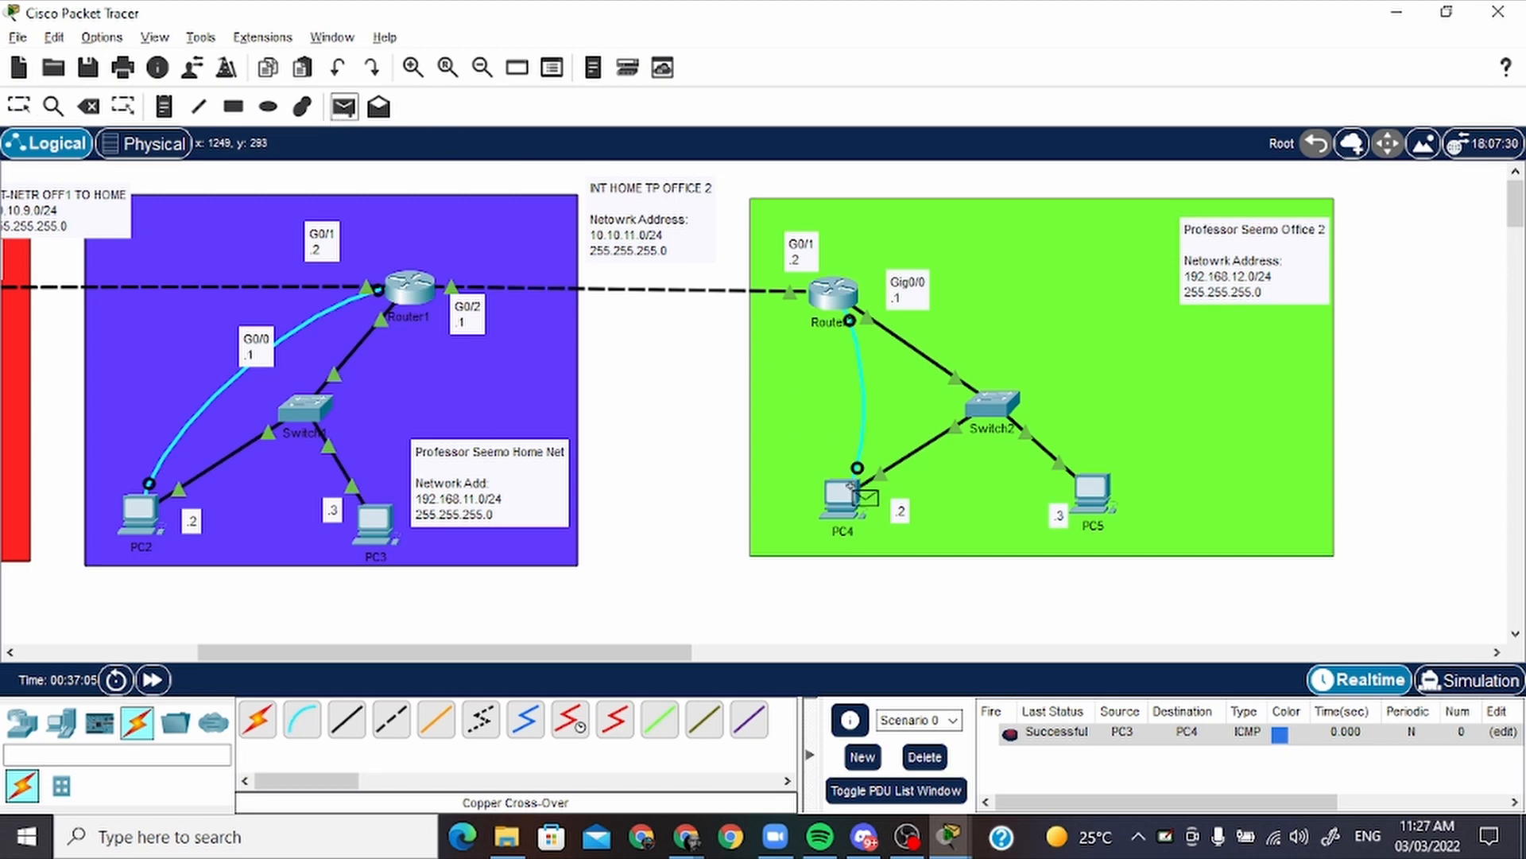
click(855, 502)
click(384, 519)
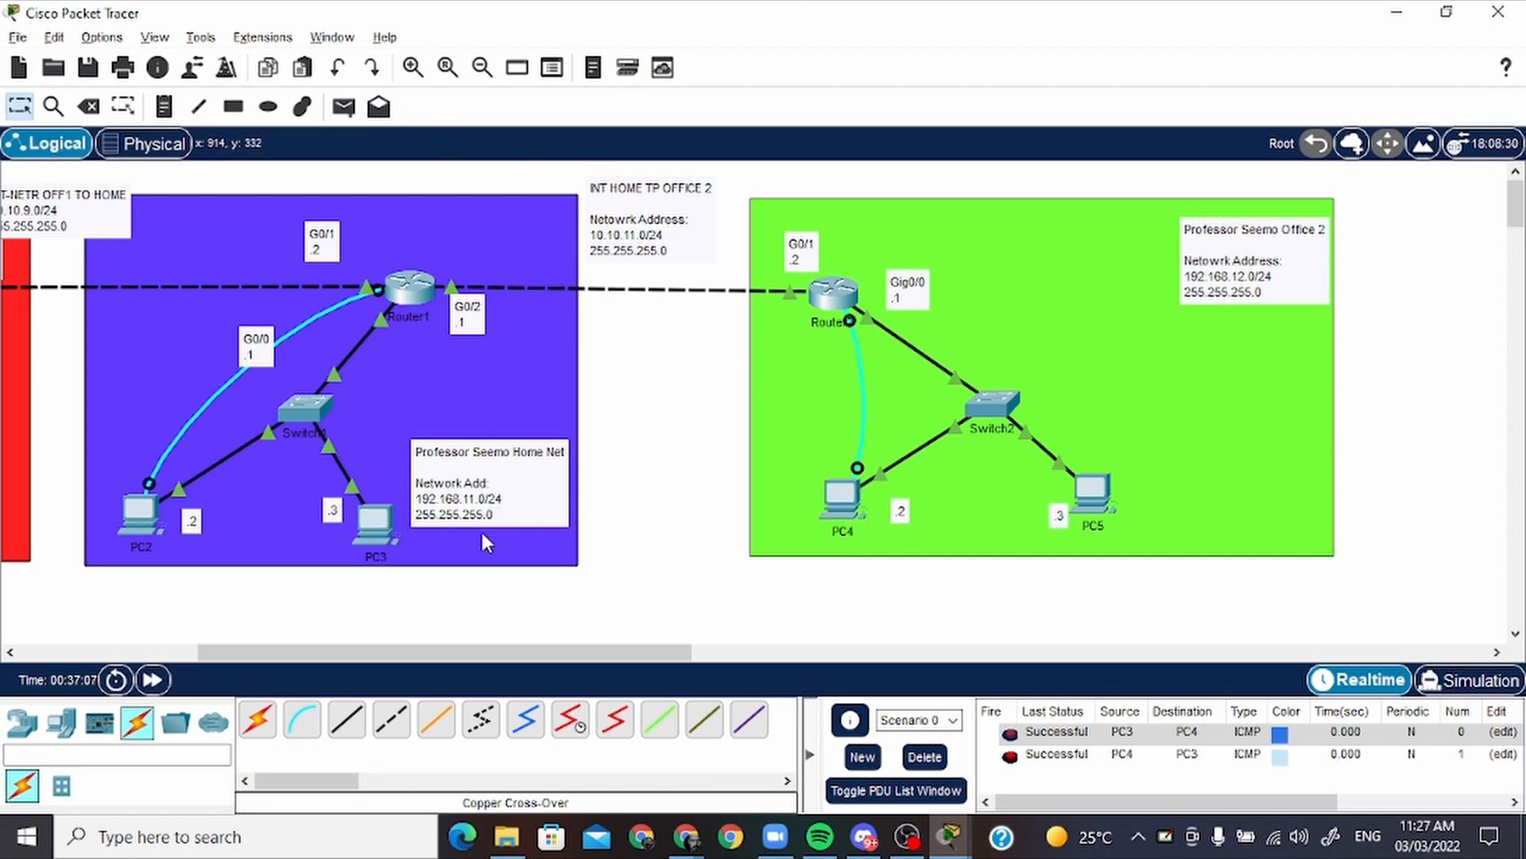
Send a simple PDU from PC5 to PC0, refire it to recheck the path, and delete the scenario's test PDUs
click(343, 106)
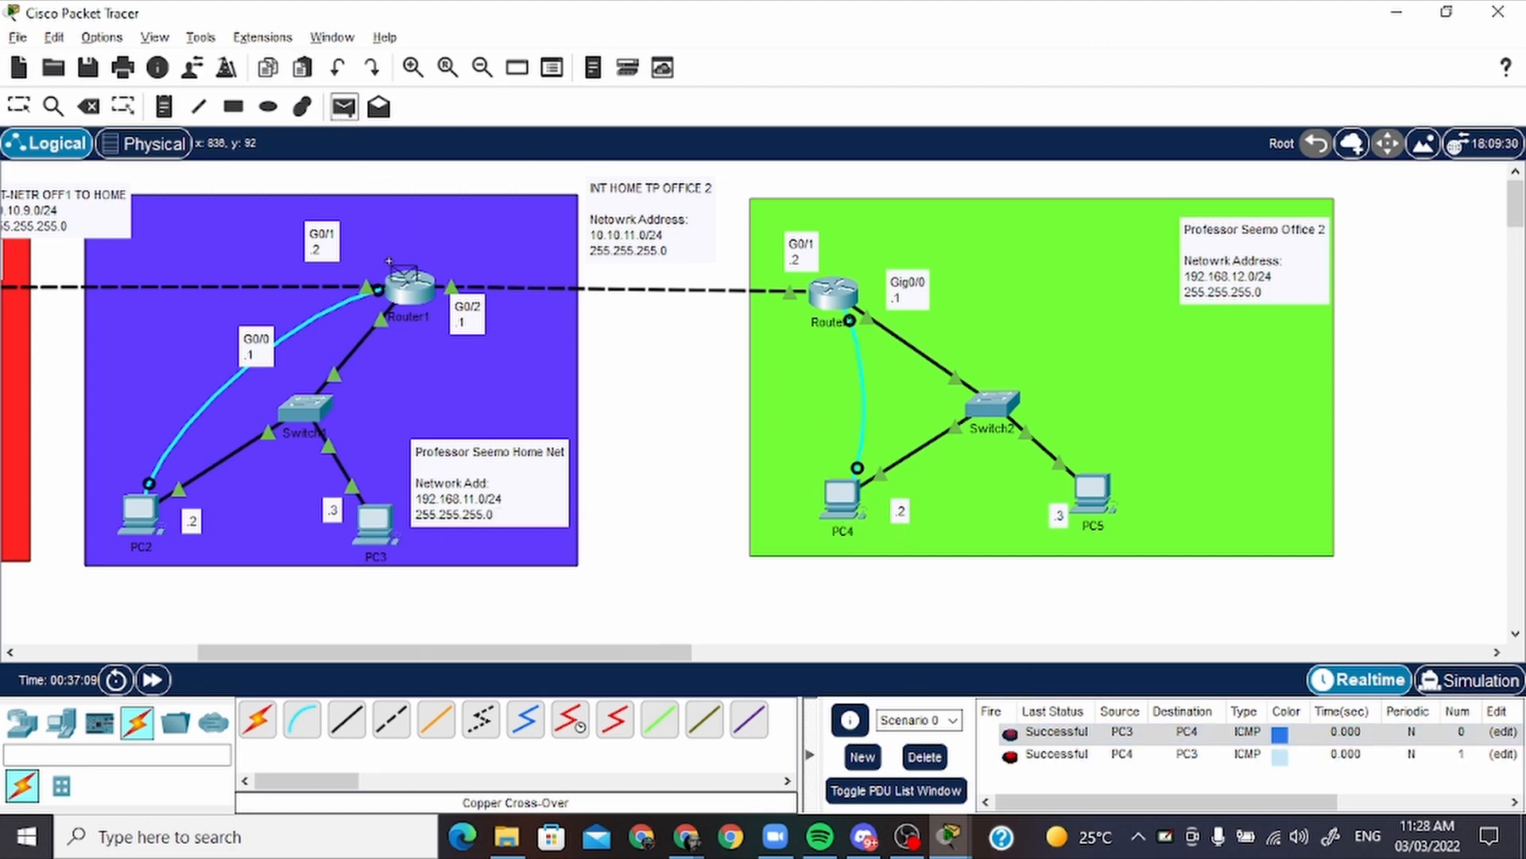
click(1101, 500)
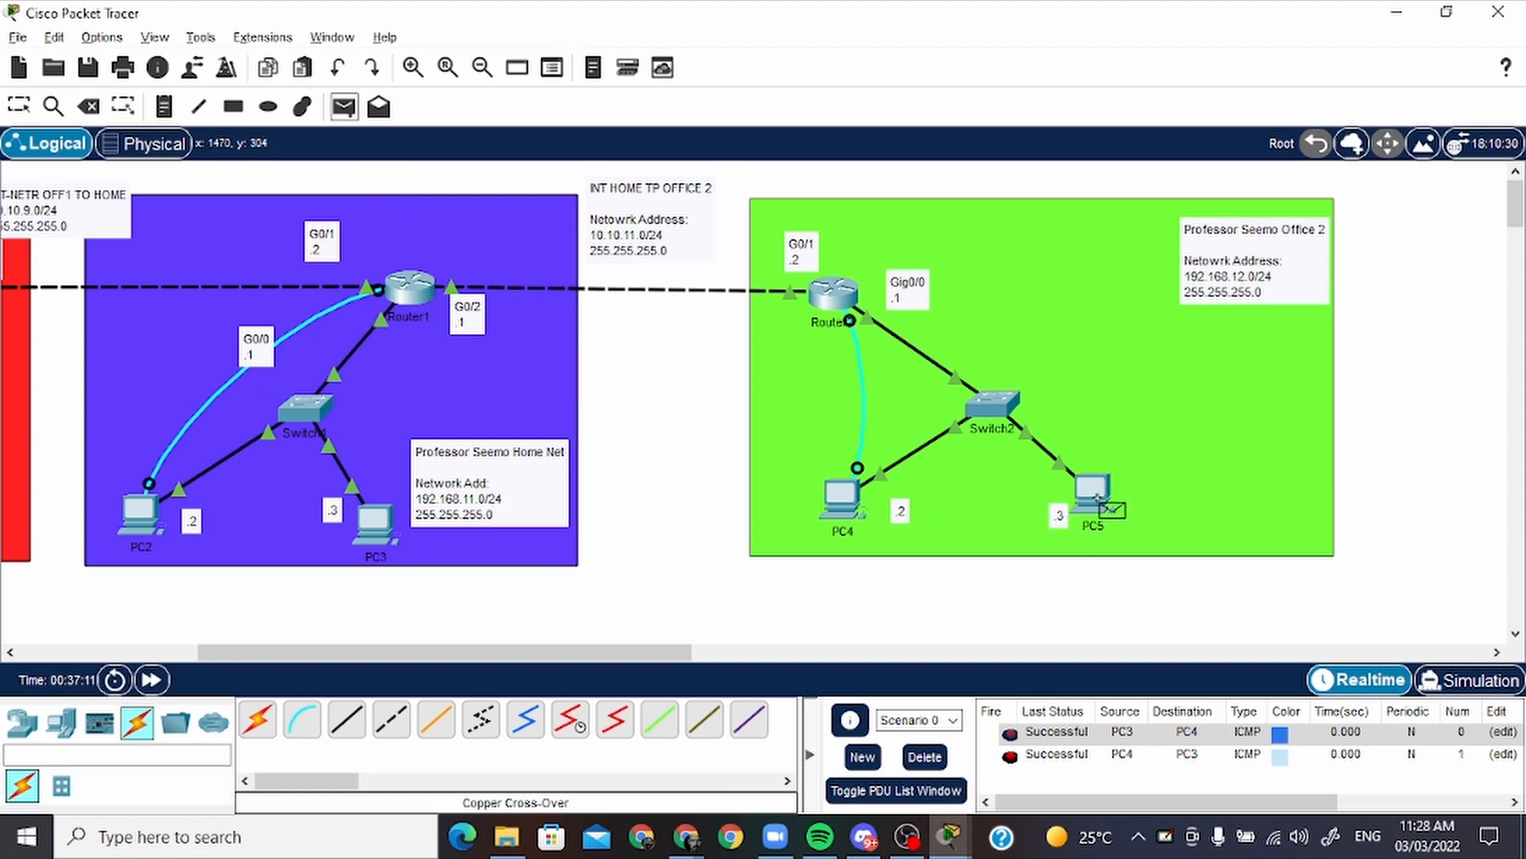
drag(620, 652, 449, 652)
click(380, 526)
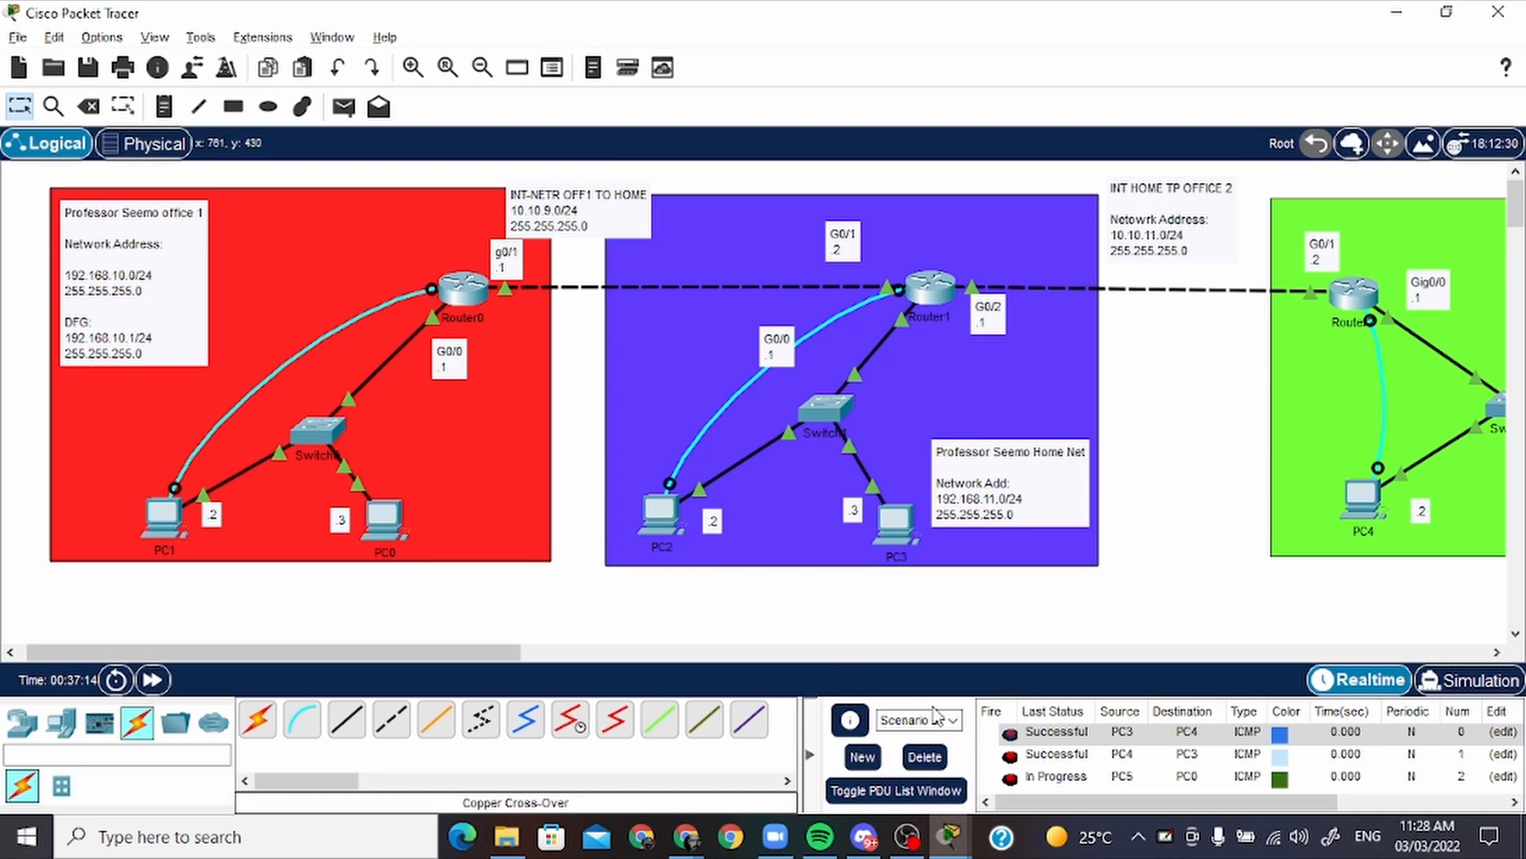
click(1034, 784)
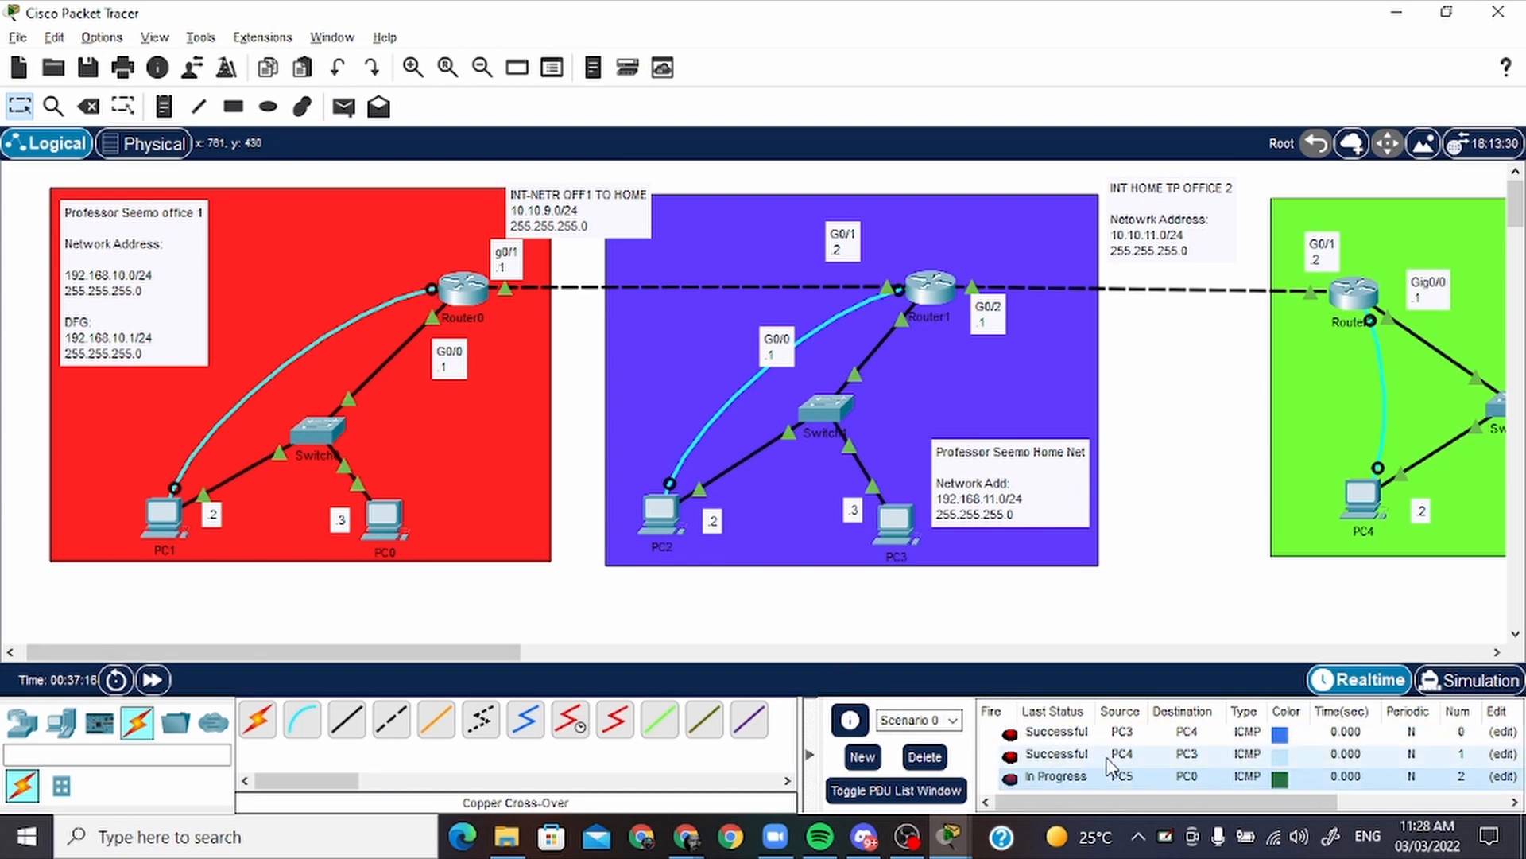
click(1010, 781)
click(1010, 779)
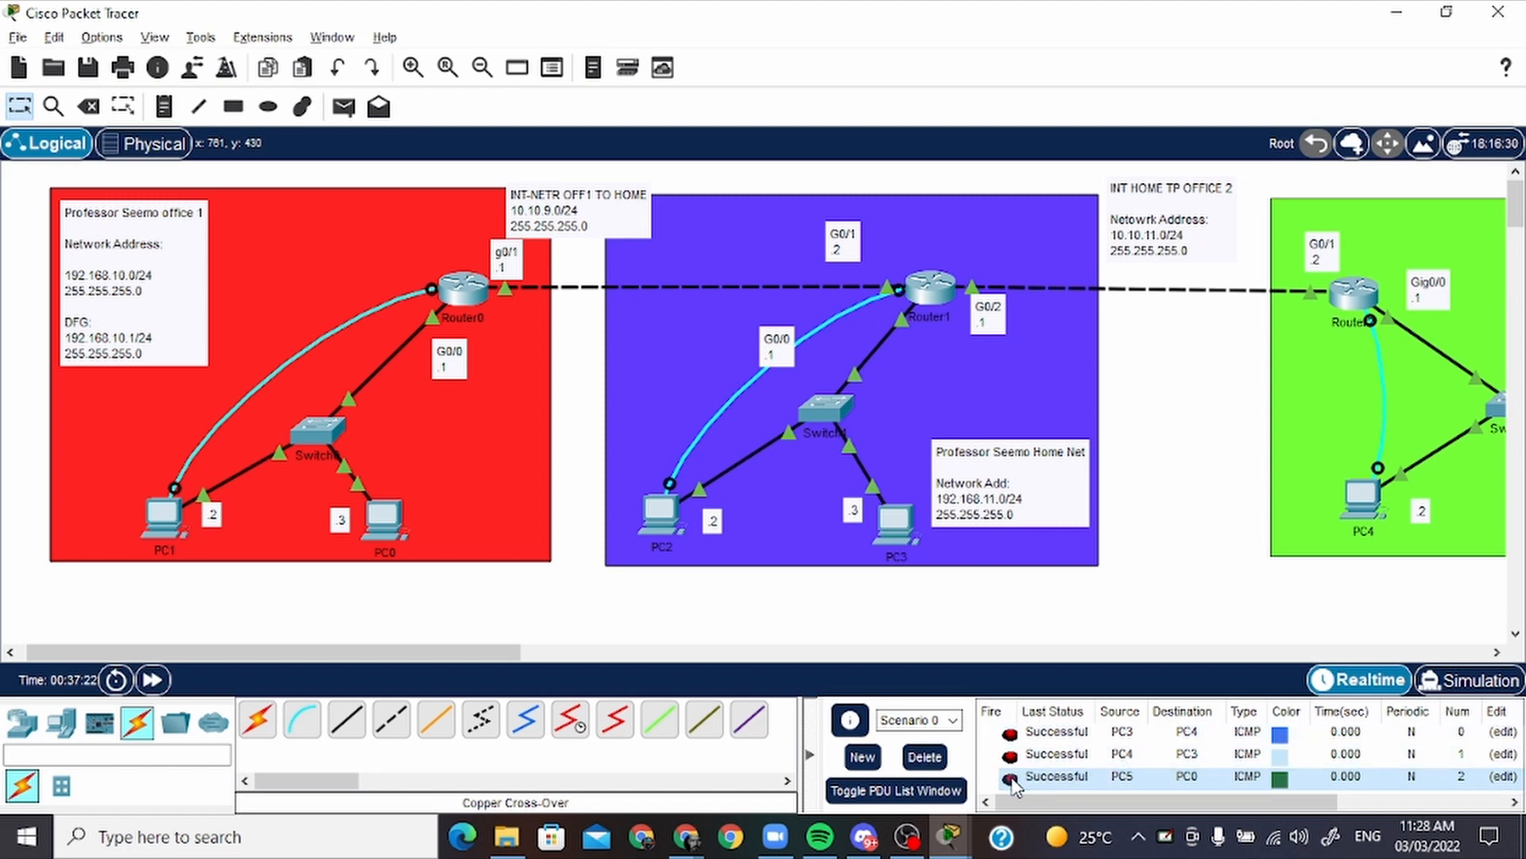
click(925, 757)
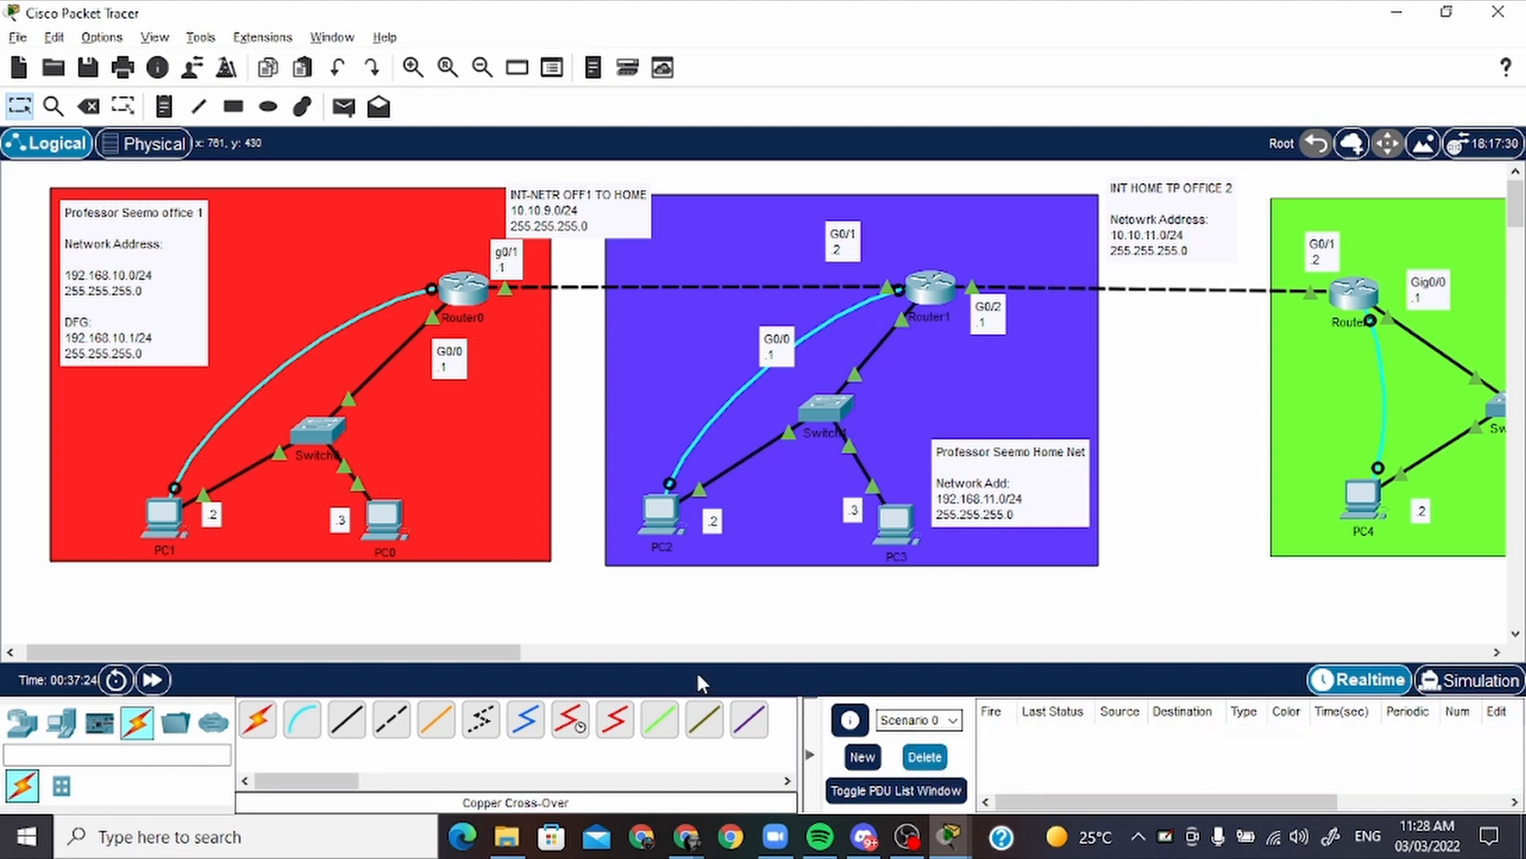
Send a simple PDU from PC1 in office 1 to PC4 in office 2, refire it, and delete the scenario's test PDU
click(343, 106)
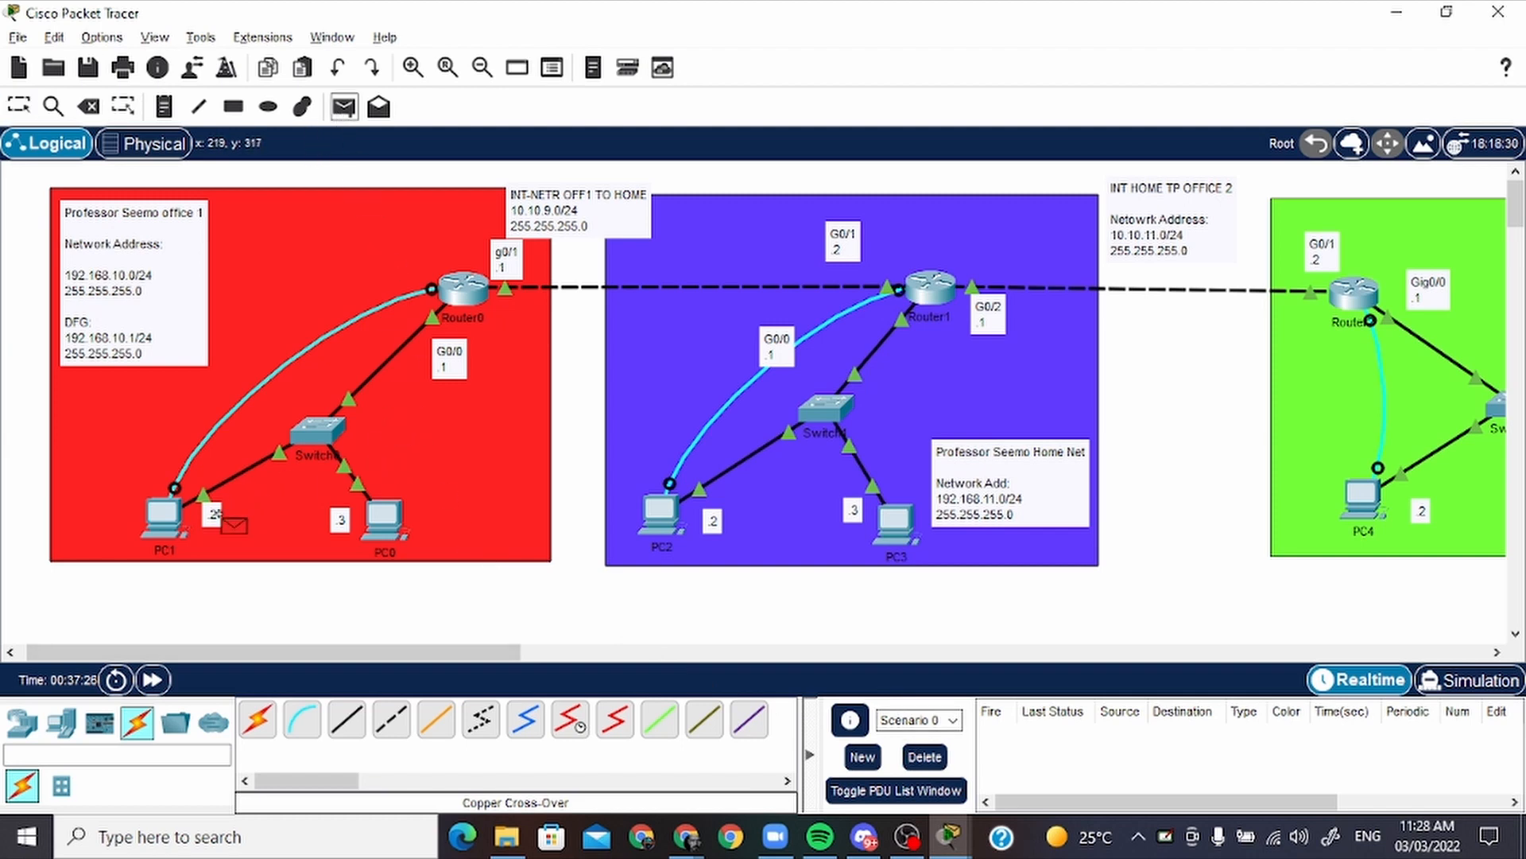
click(169, 515)
drag(524, 658, 722, 658)
click(770, 499)
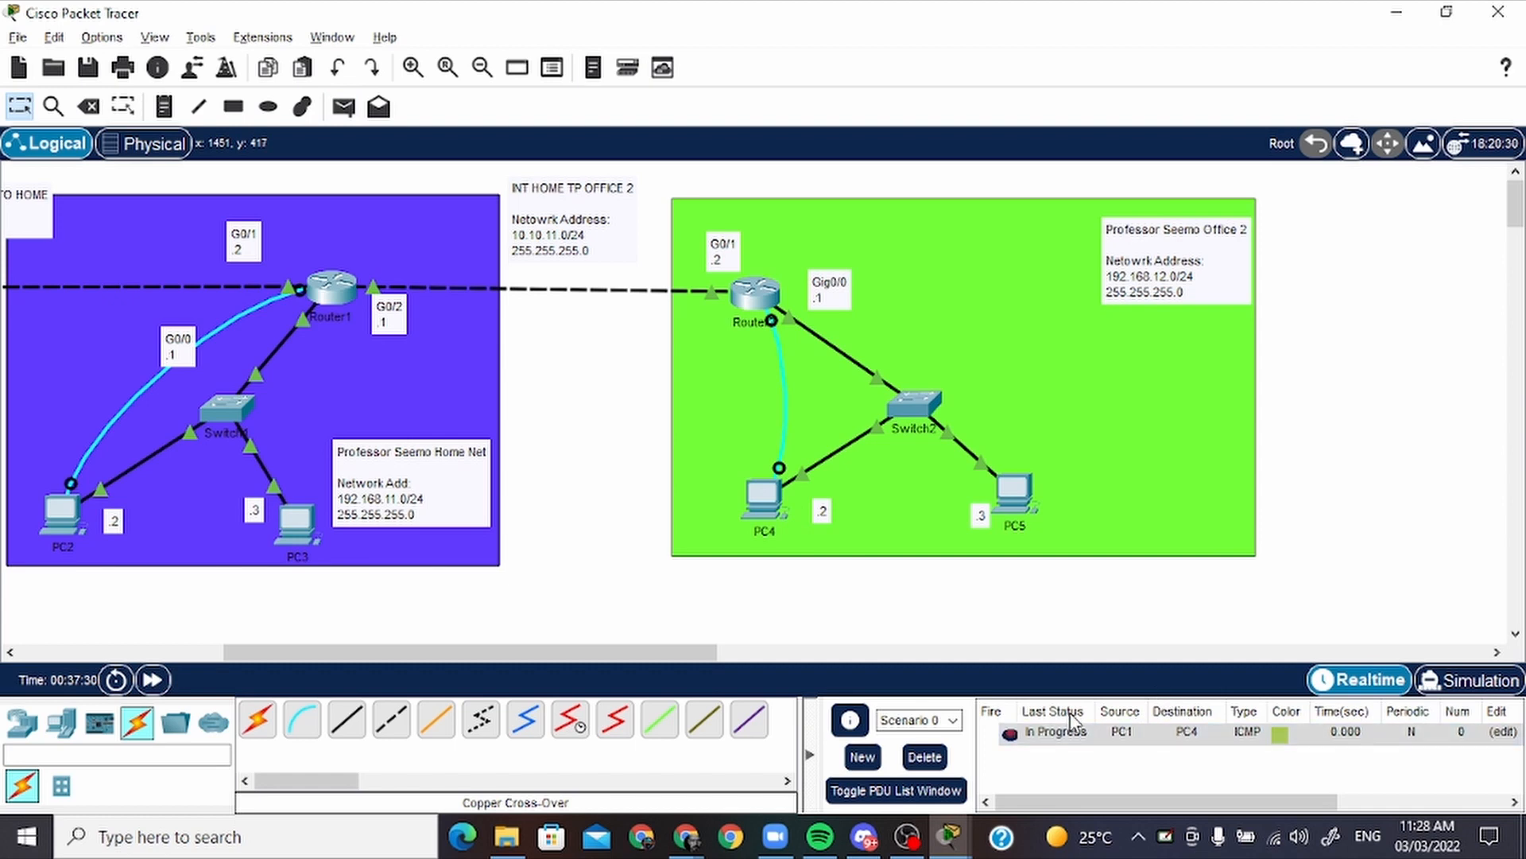
click(1008, 736)
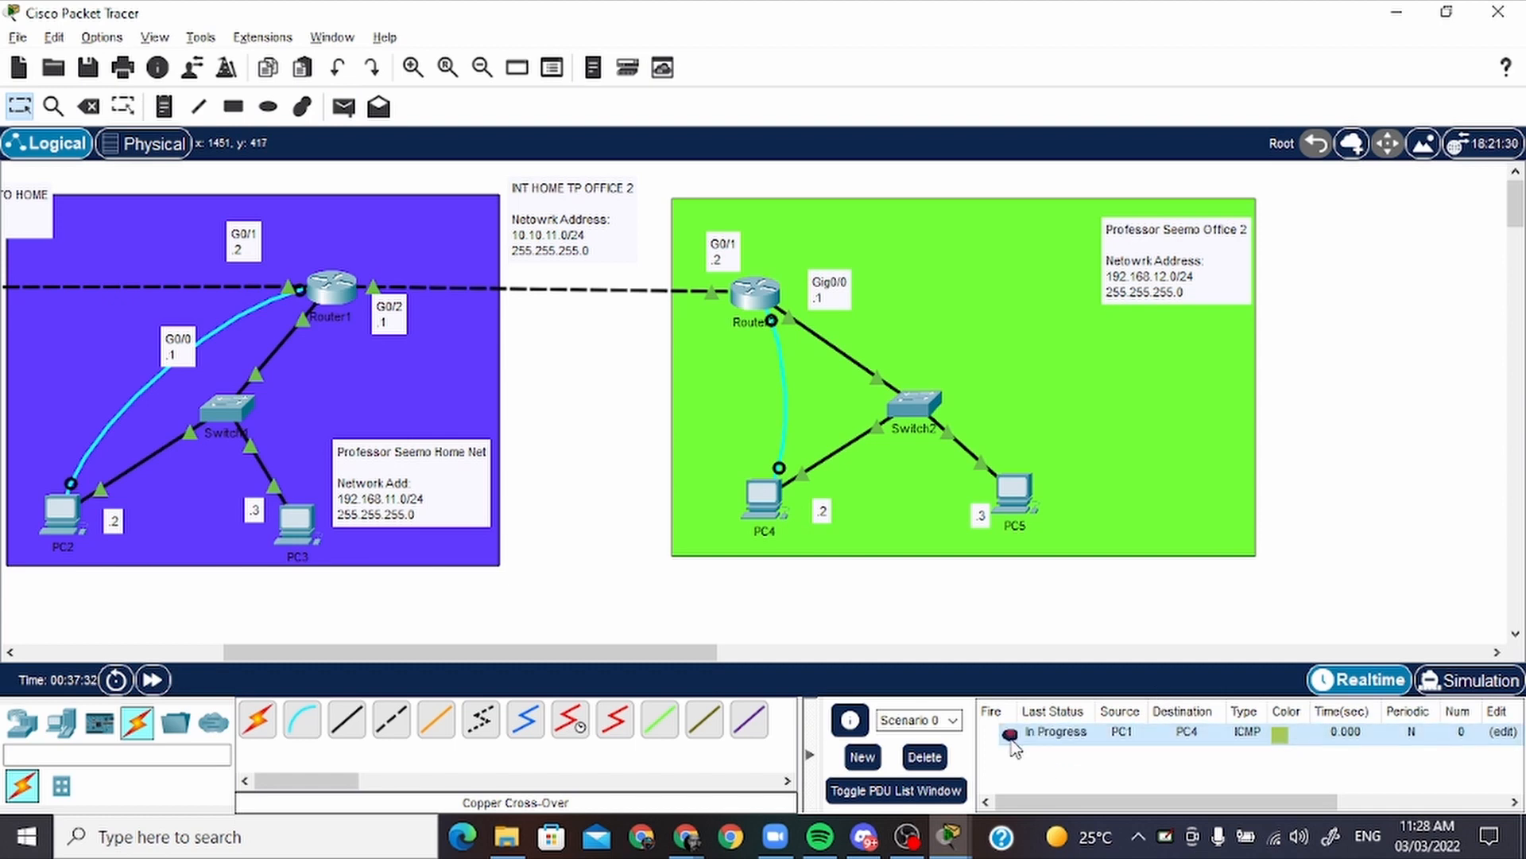
click(1009, 737)
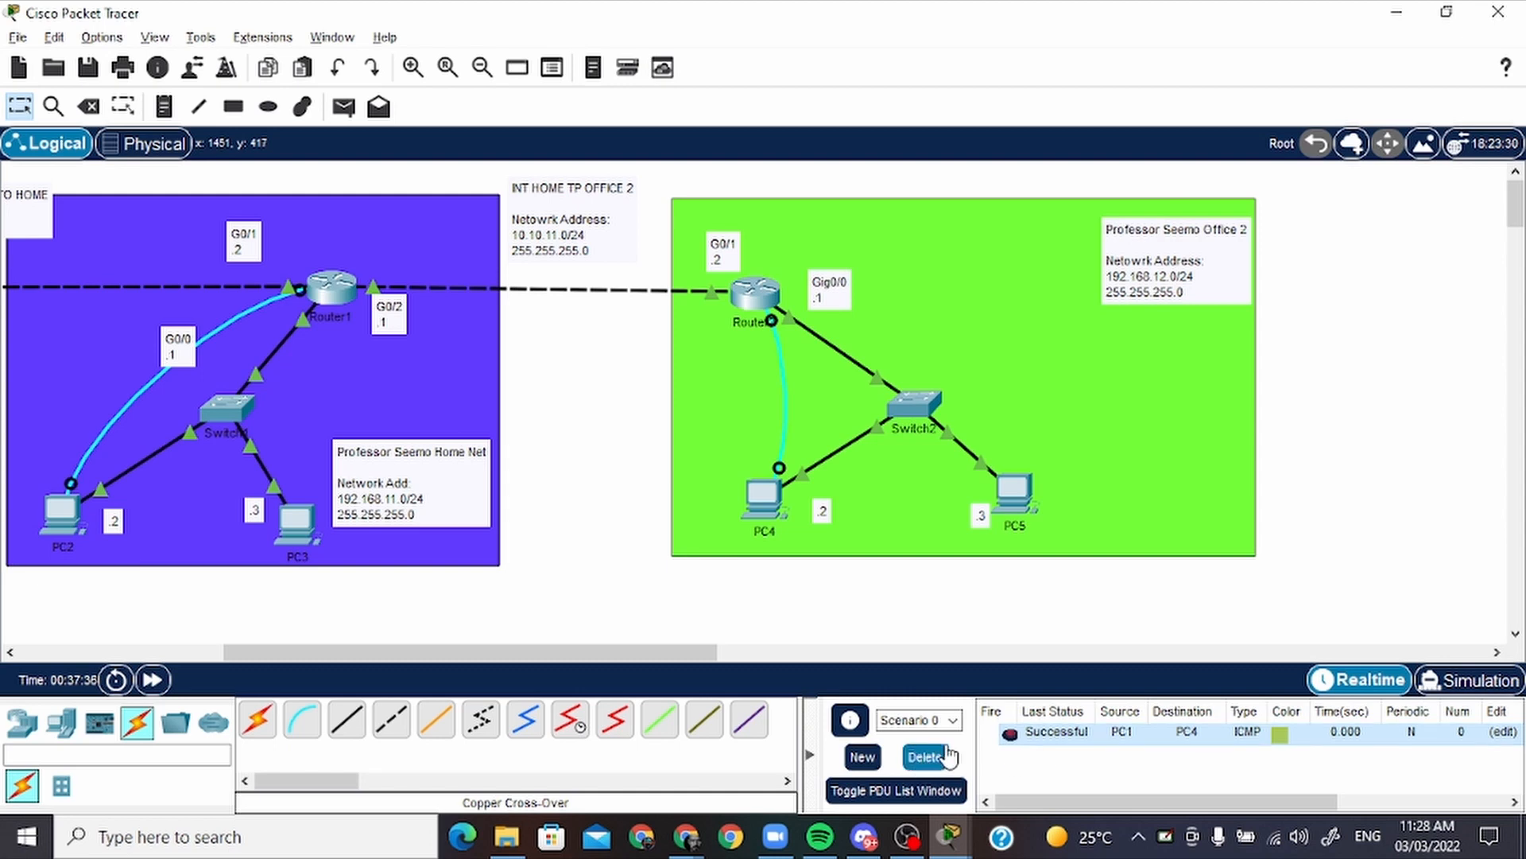
click(946, 757)
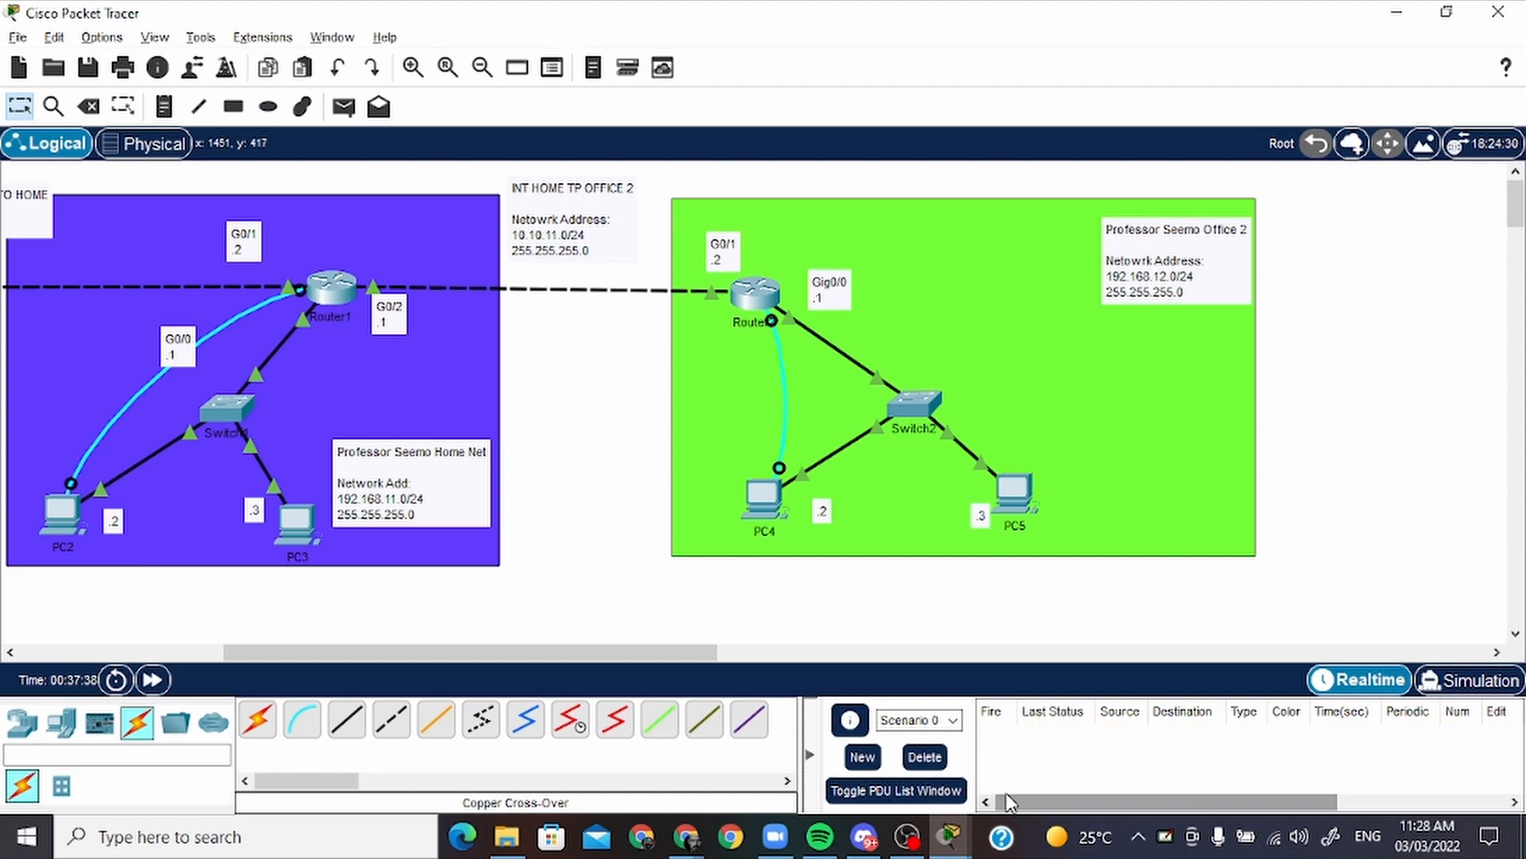
drag(710, 653, 585, 652)
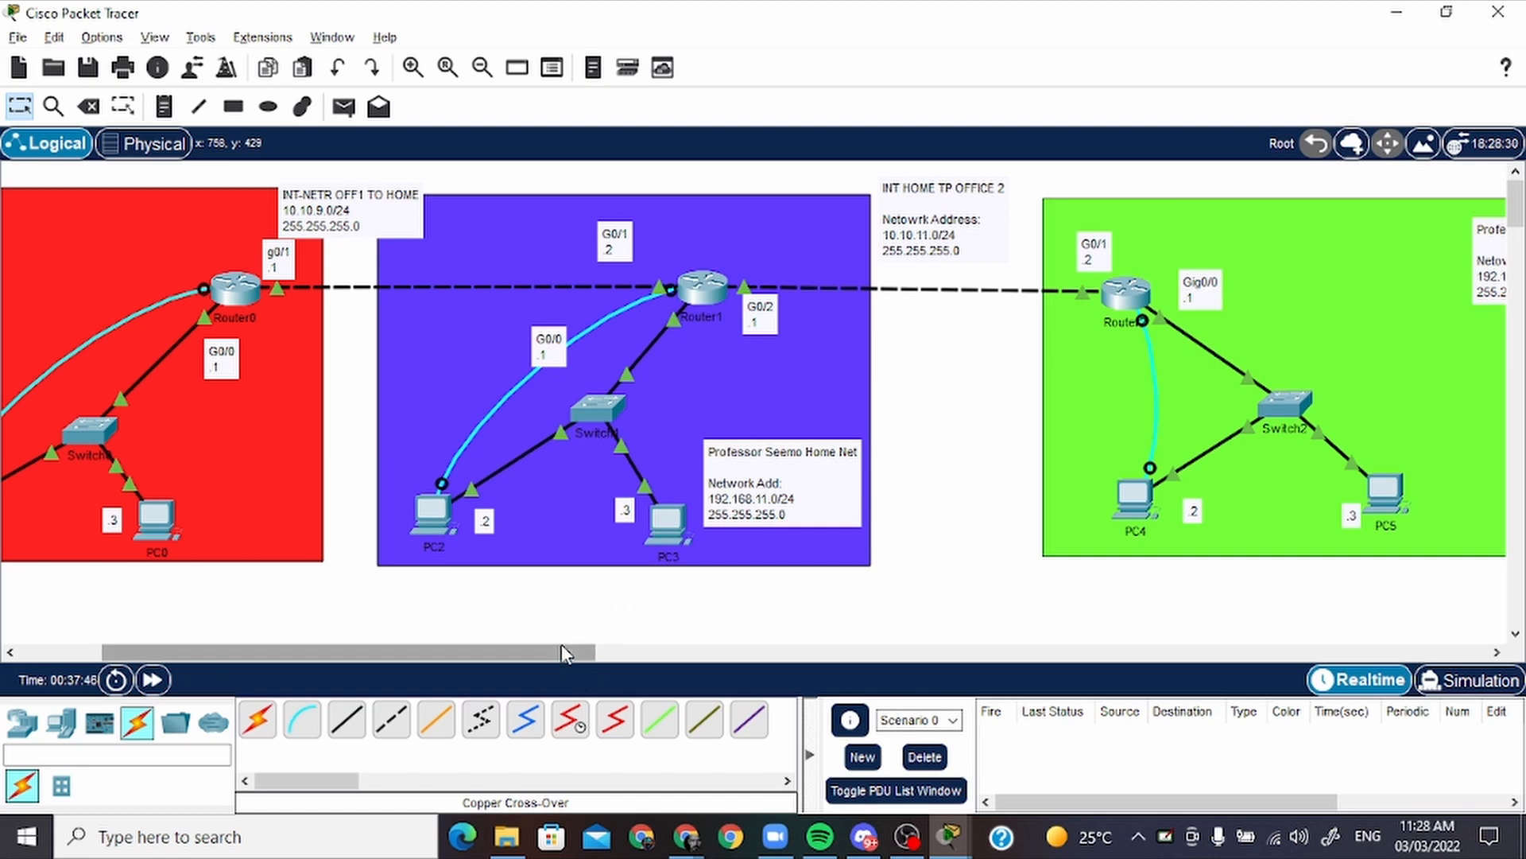
drag(564, 656, 570, 612)
scroll(562, 606, left, 2)
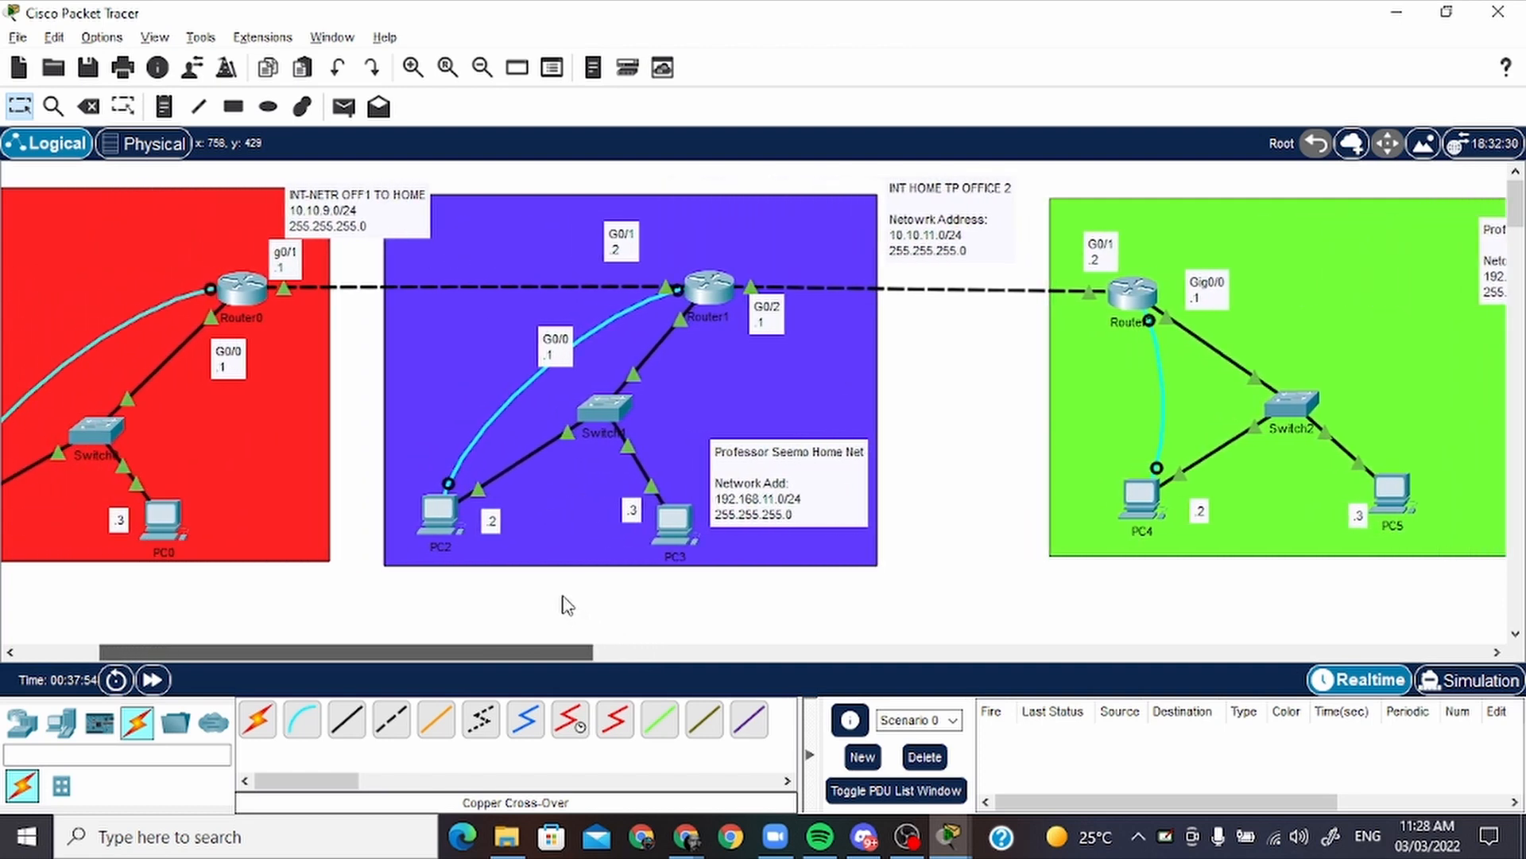
drag(552, 645, 651, 648)
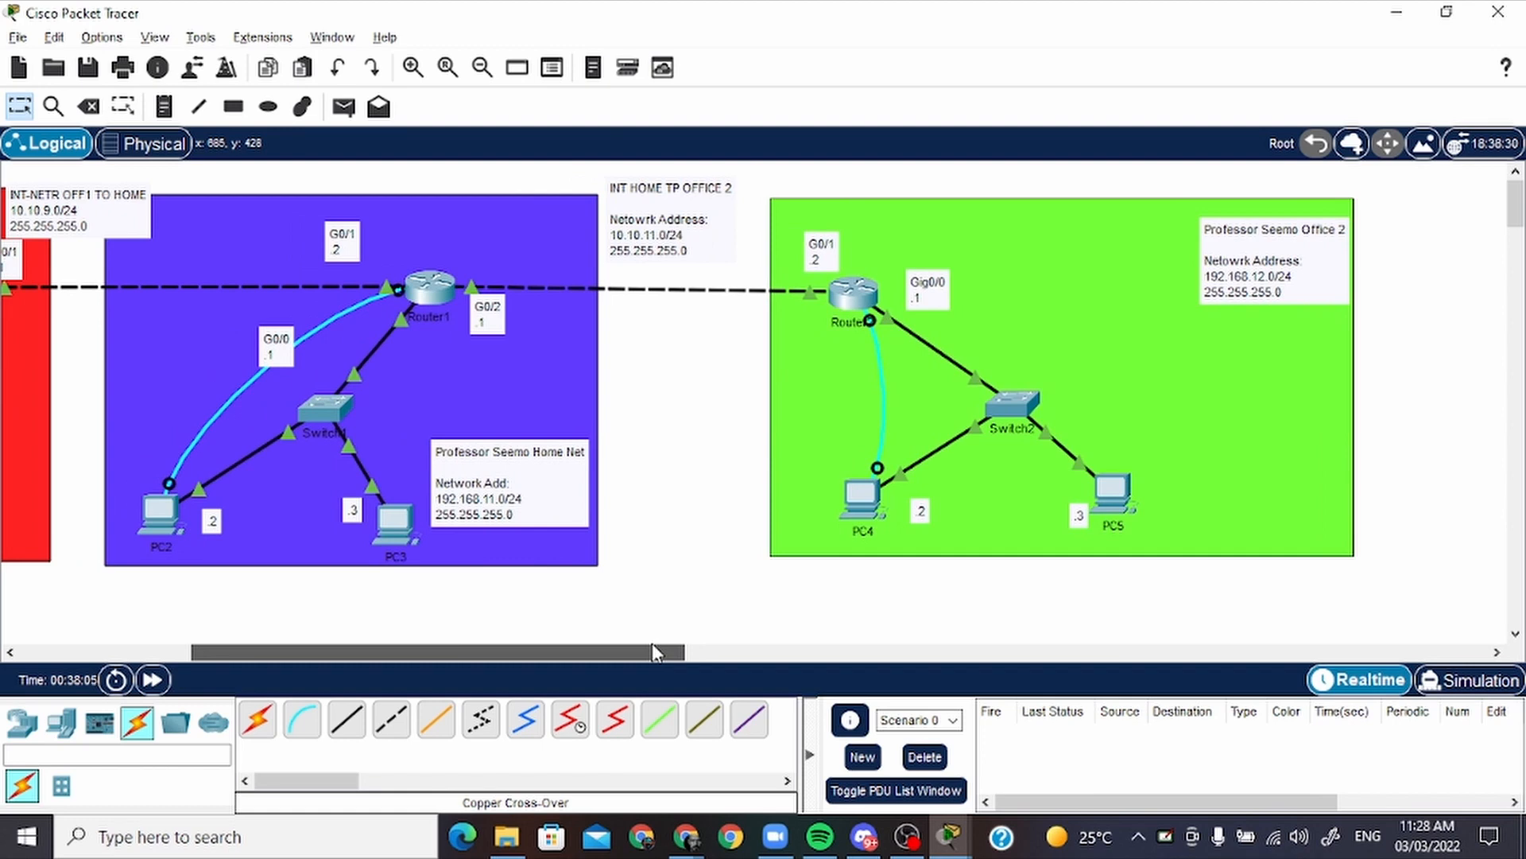
Move the office 2 network address note further inside the green area, closer to Router2's Gig0/0 label
drag(652, 644, 606, 646)
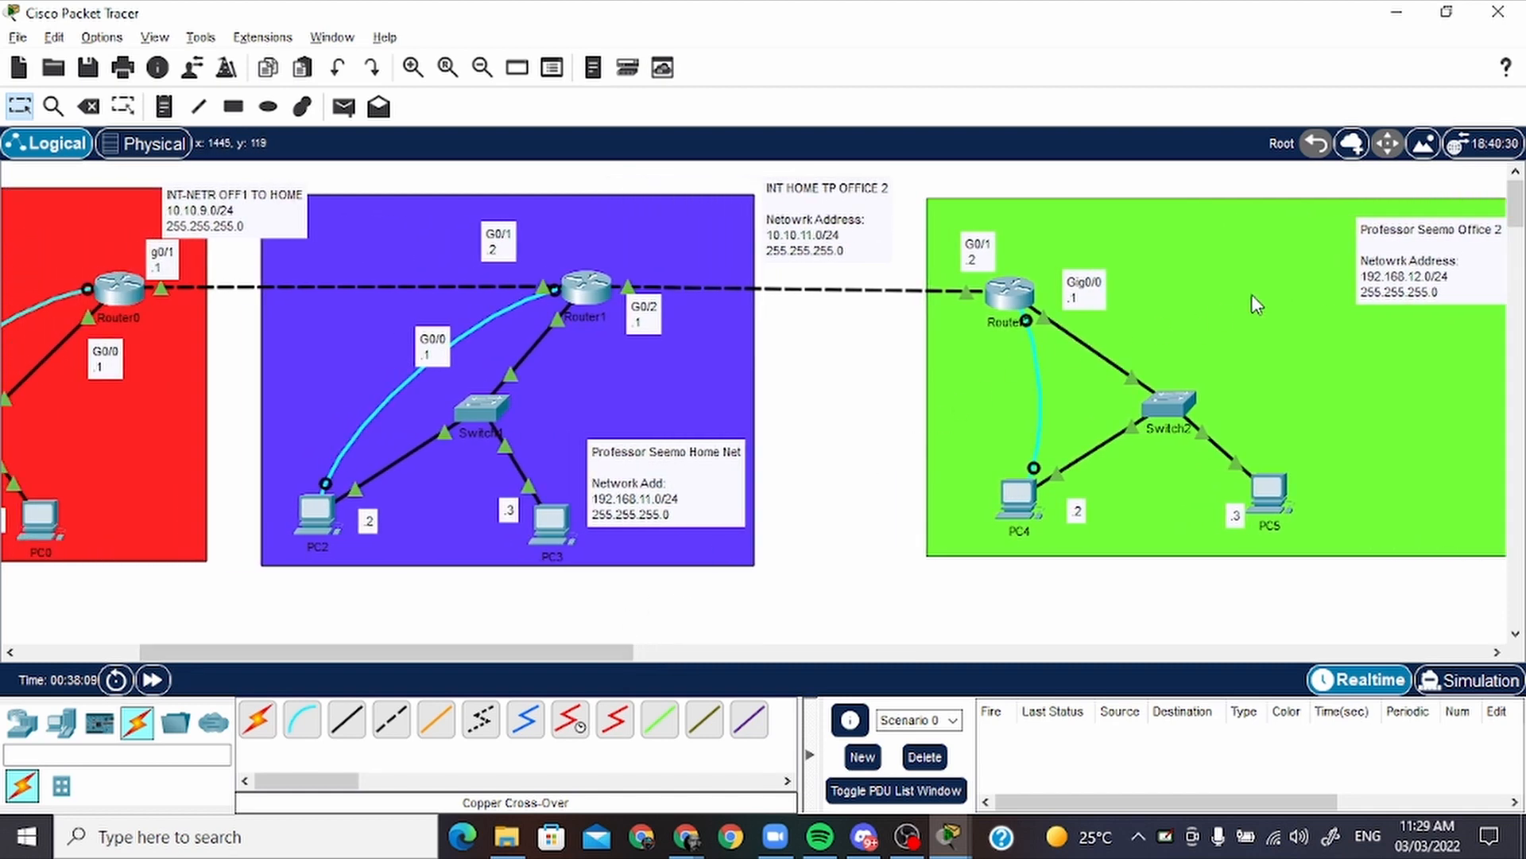
drag(1437, 274, 1320, 275)
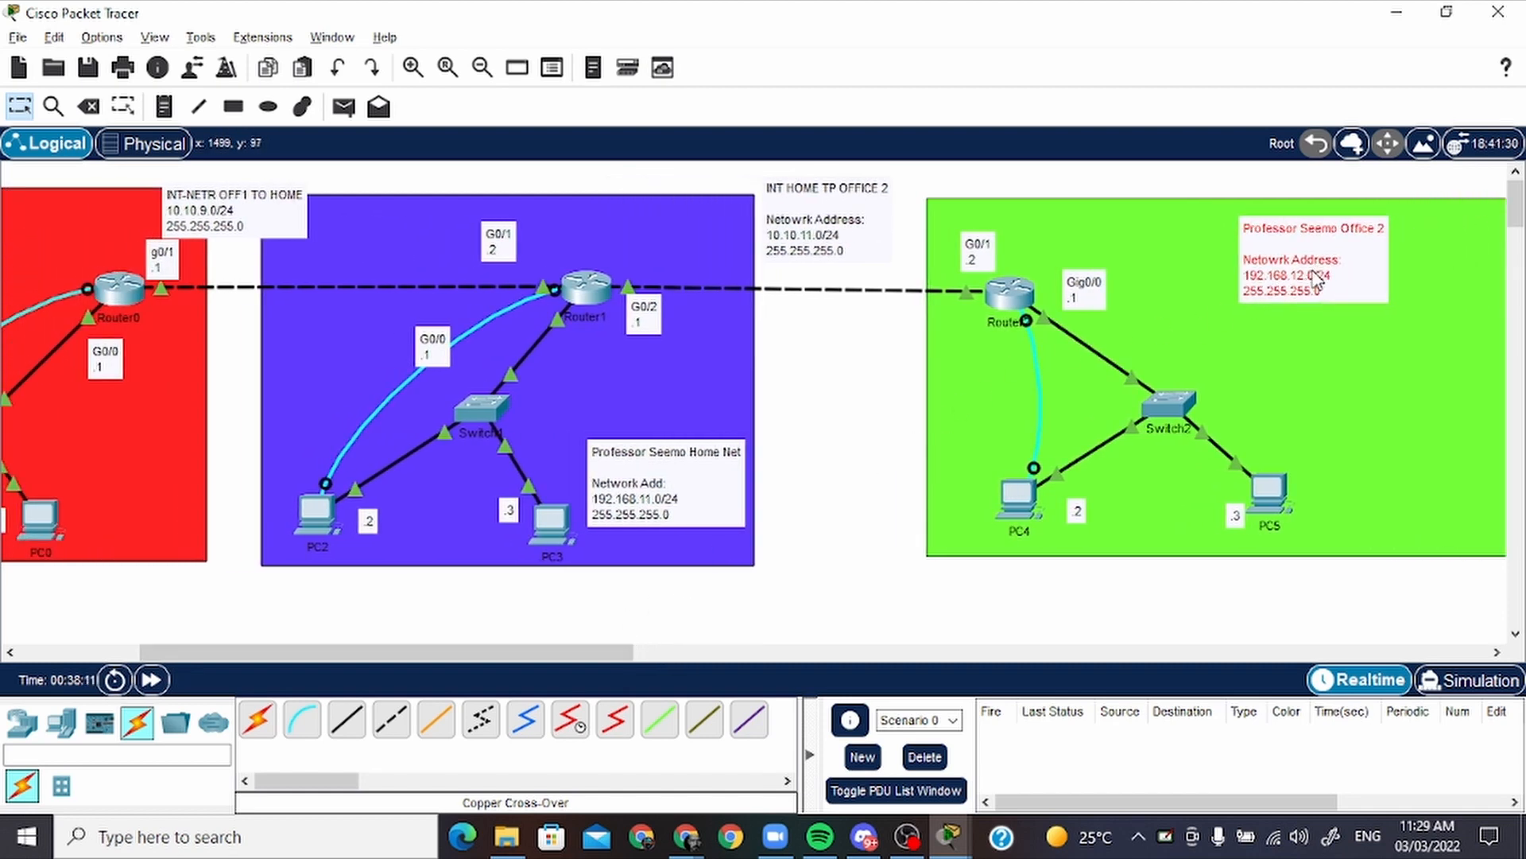
drag(603, 650, 478, 662)
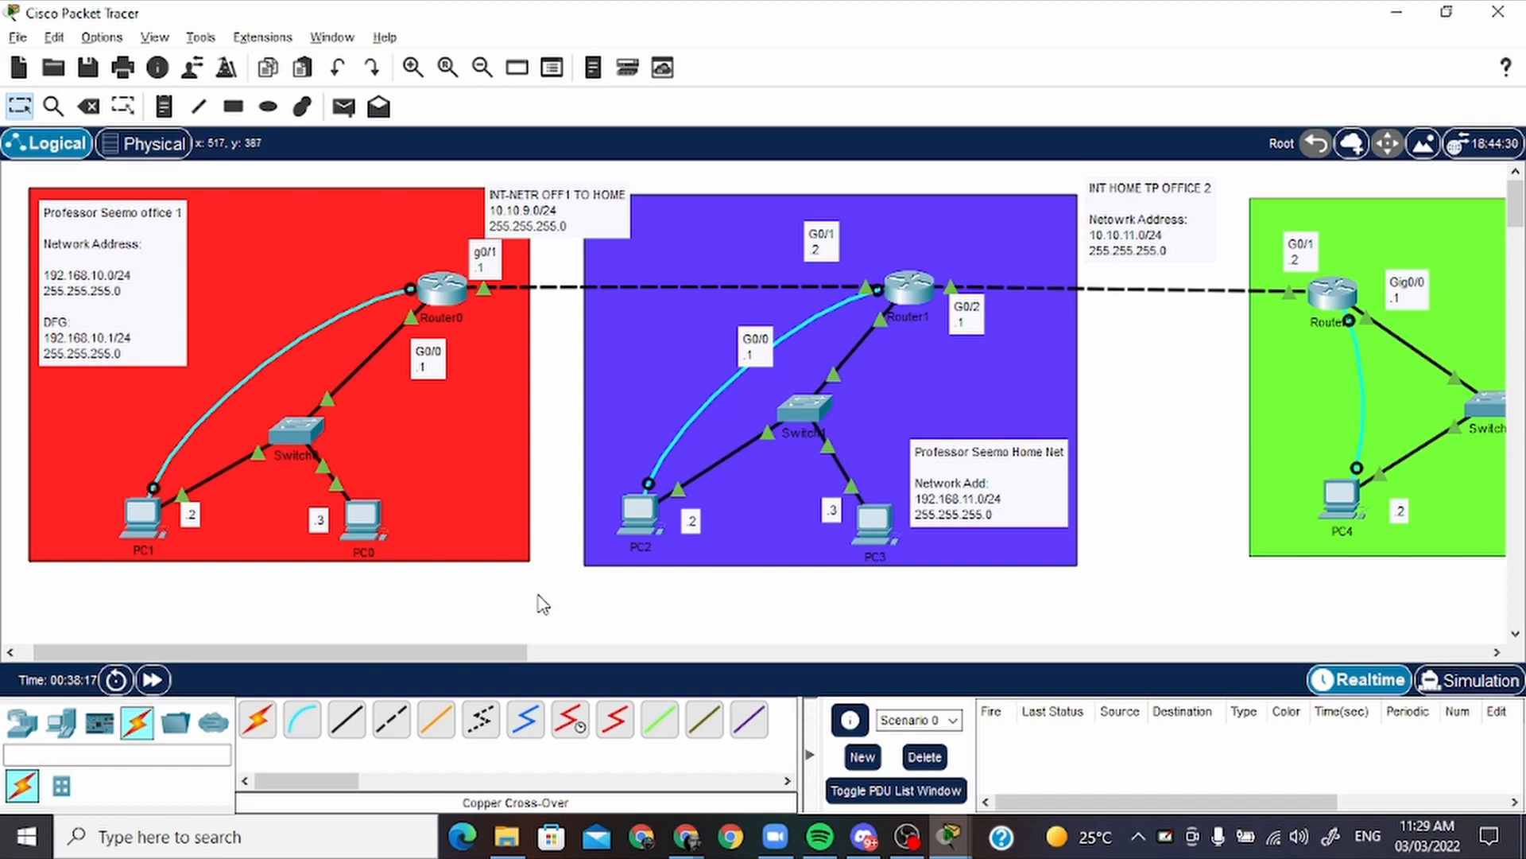